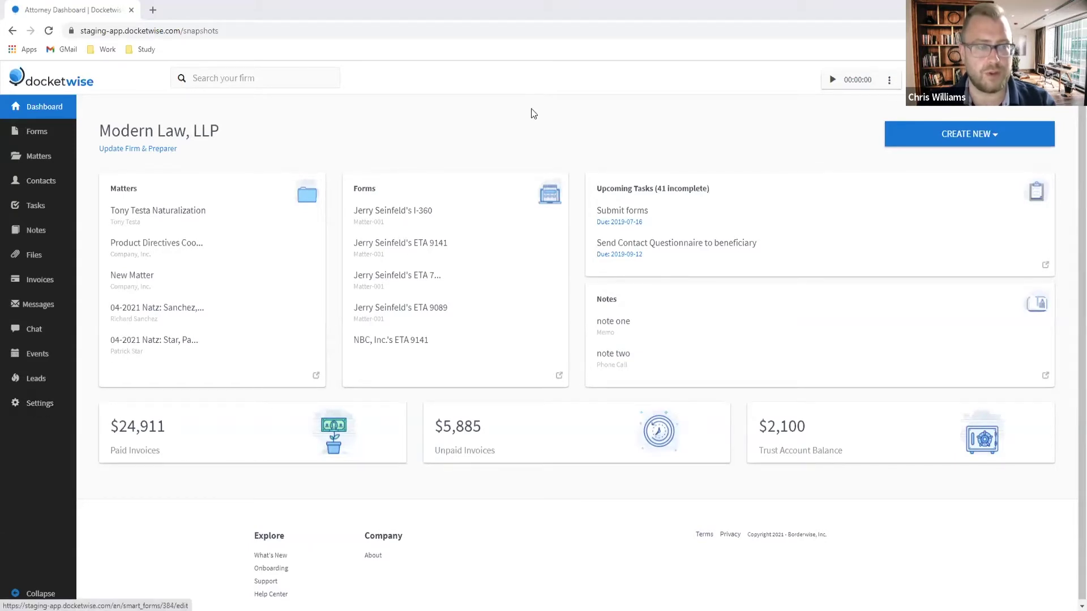
Step: Go to Settings and open the Bank Accounts page listing the four existing accounts
left_click(35, 405)
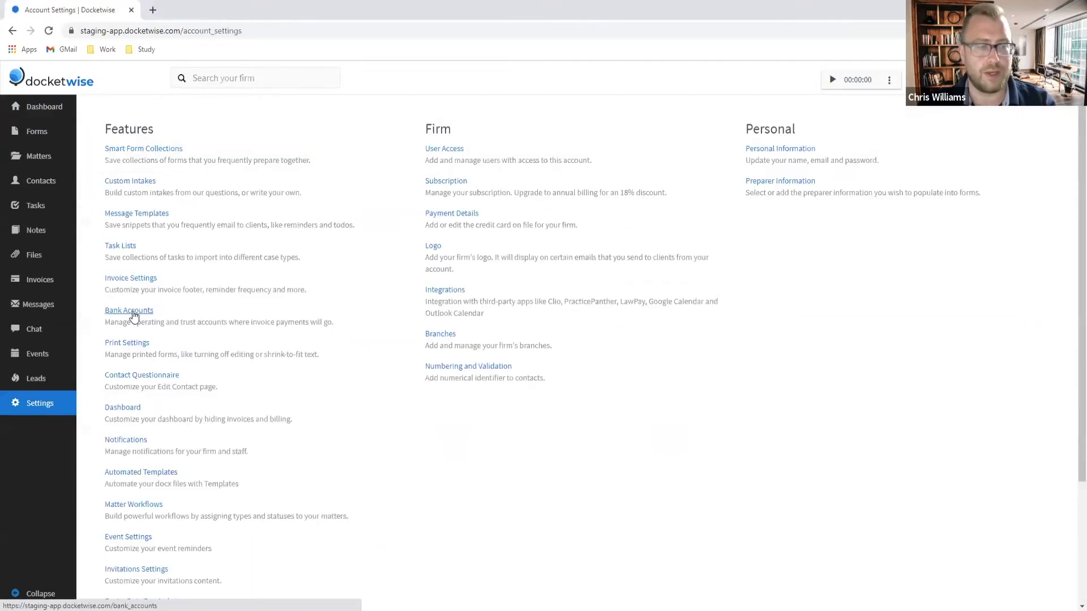
left_click(133, 316)
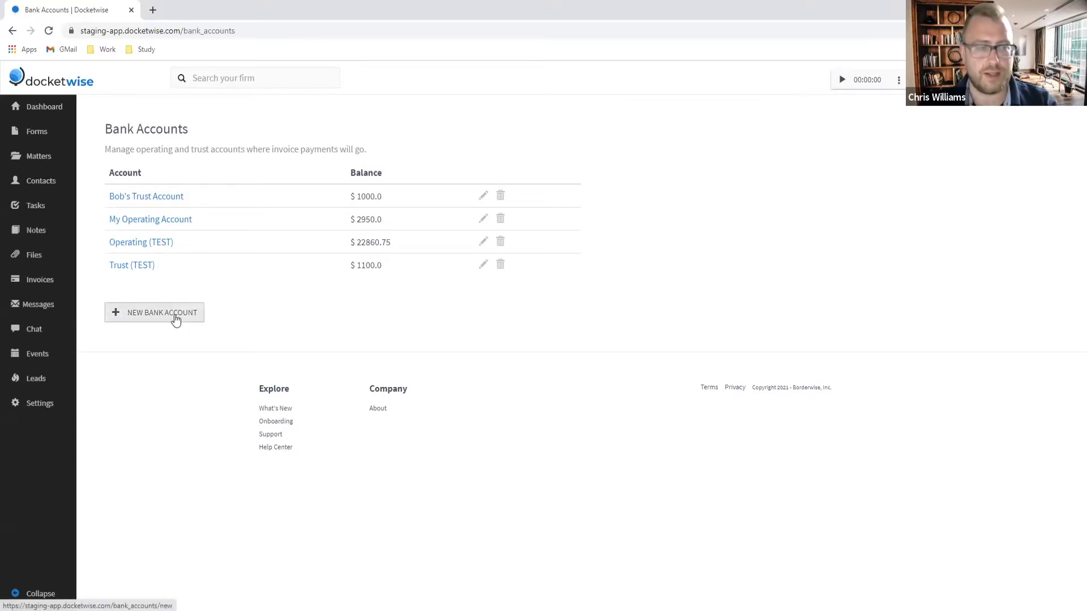
Step: Start a new operating account named Attorney Business Checking Account at Wells Fargo
left_click(156, 319)
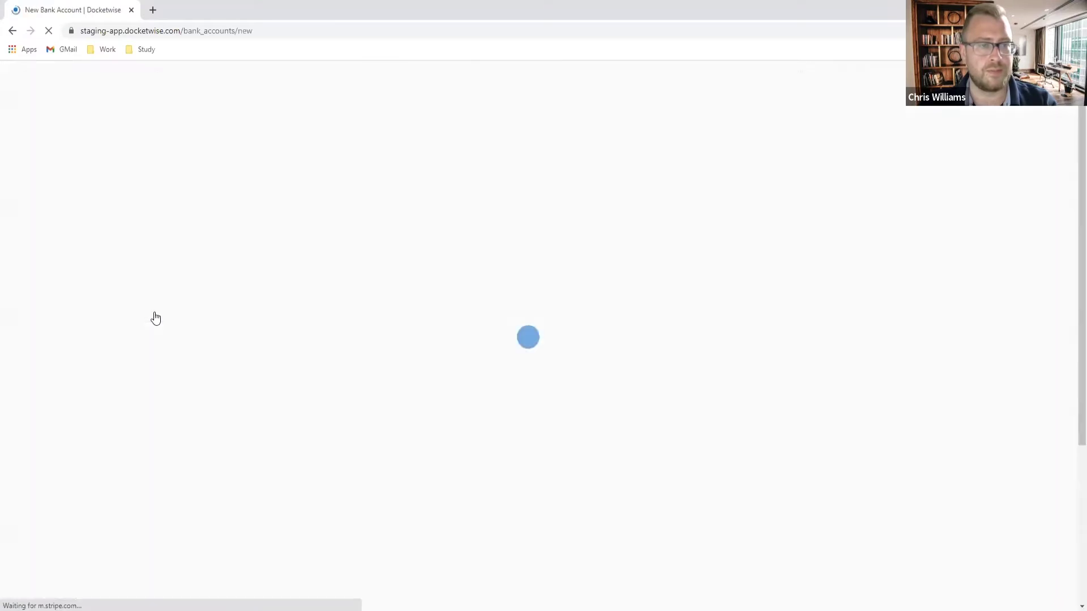
left_click(364, 327)
type("Attorney Busines")
key("BackSpace")
key("BackSpace")
key("BackSpace")
key("BackSpace")
type("iness ")
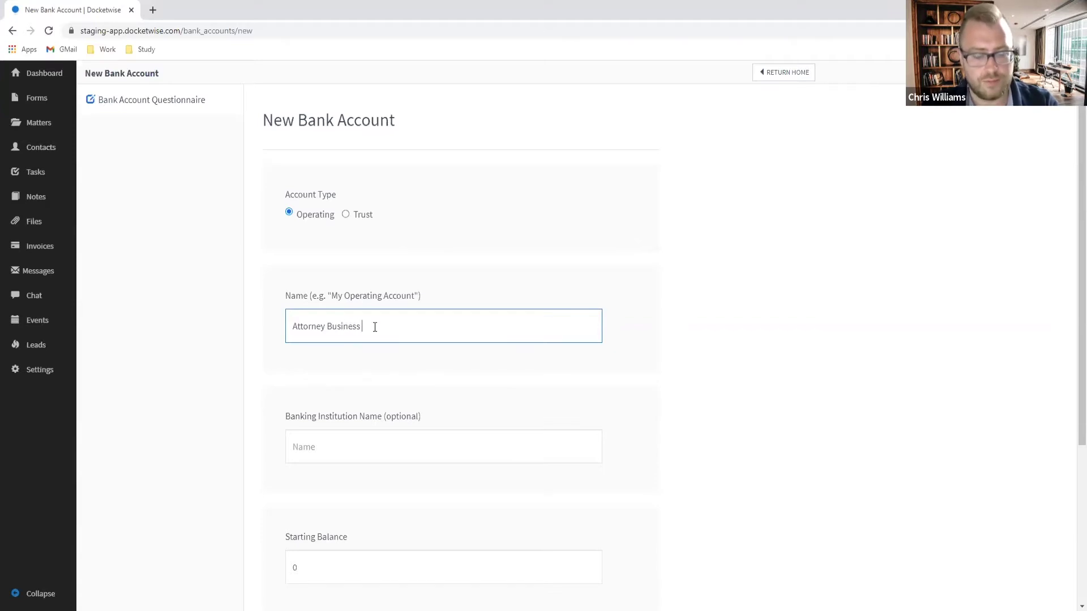
type("Checking Account")
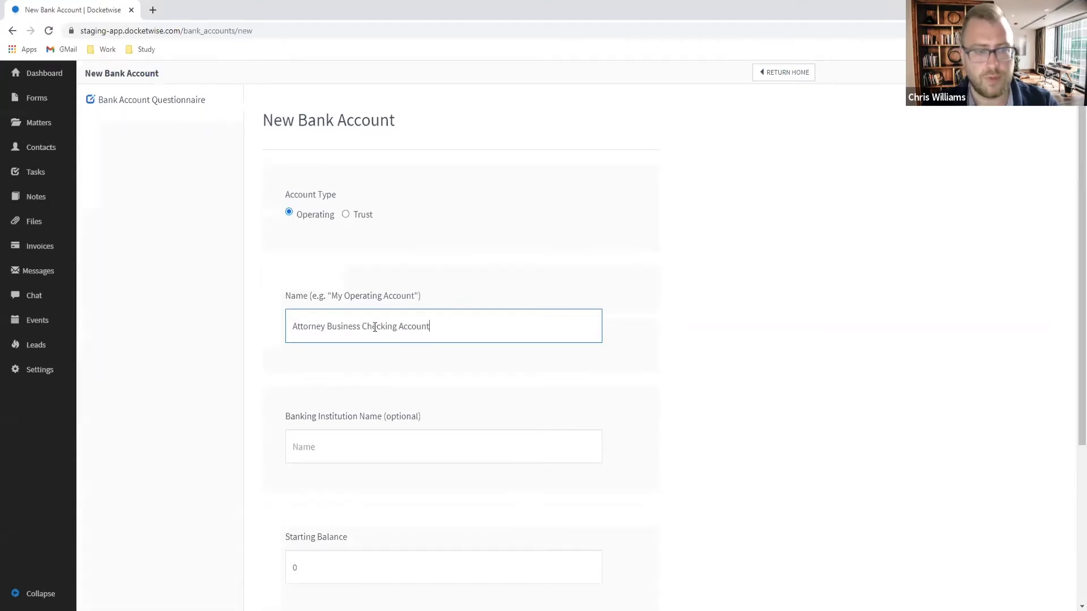
left_click(320, 437)
type("W")
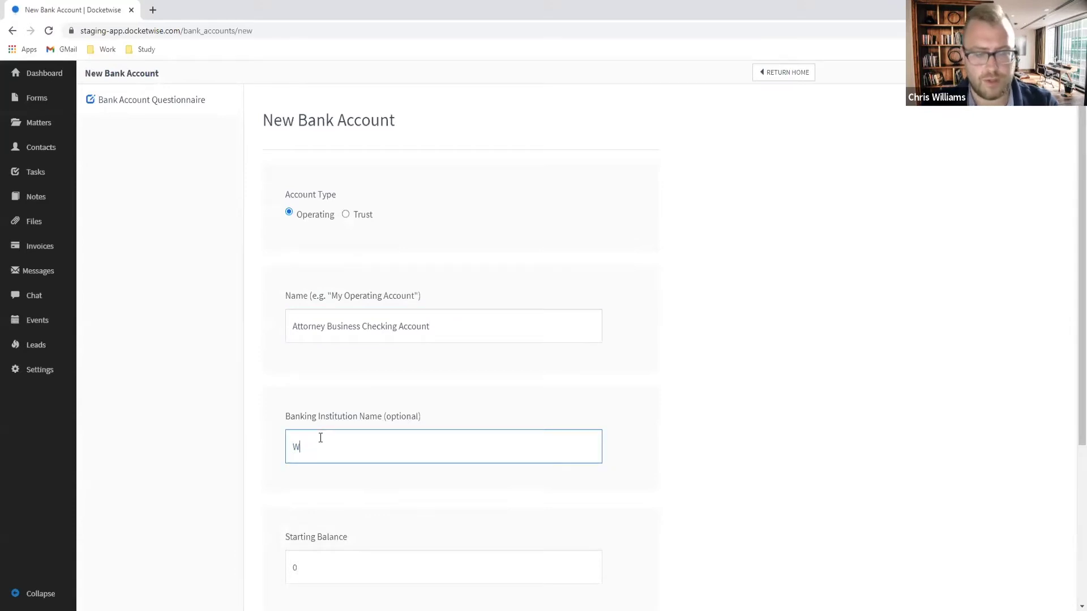
type("ells Fargo")
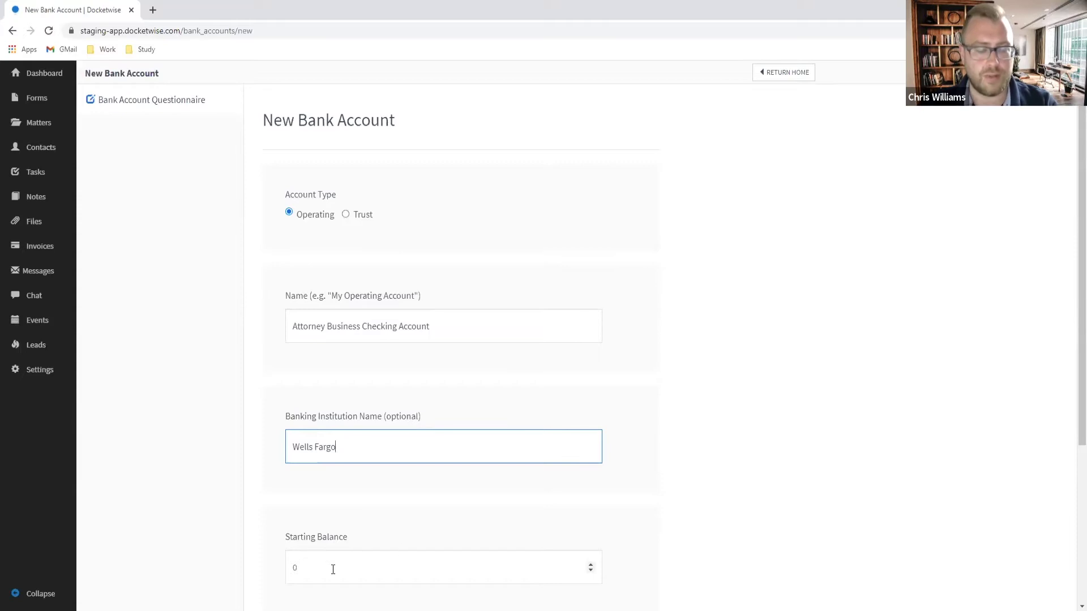
Step: Set its starting balance to 11205, save the account, and reopen the Bank Accounts list
left_click_drag(327, 562, 98, 552)
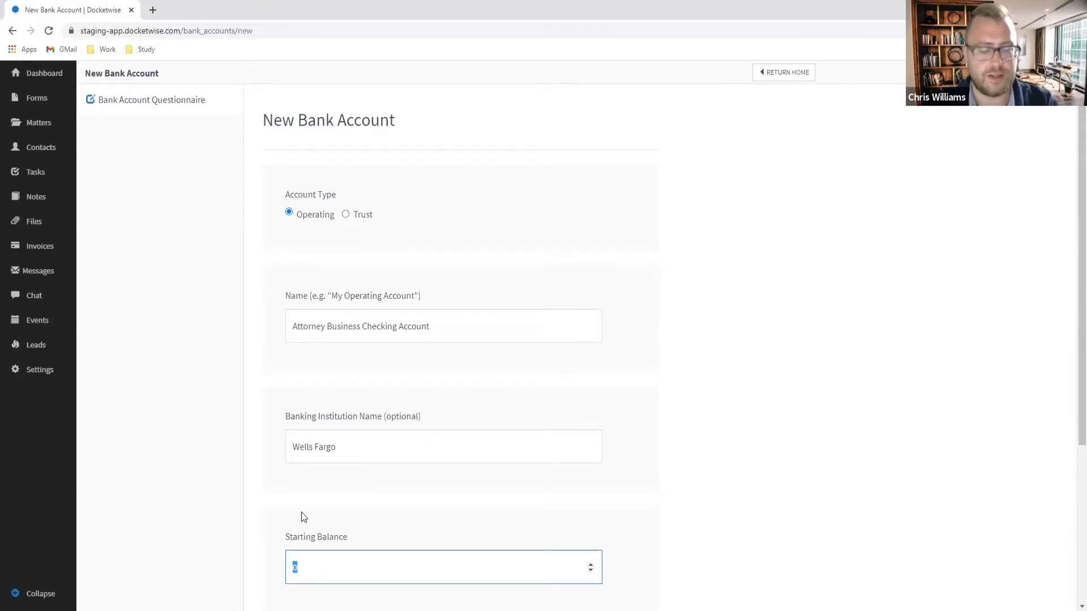
key("BackSpace")
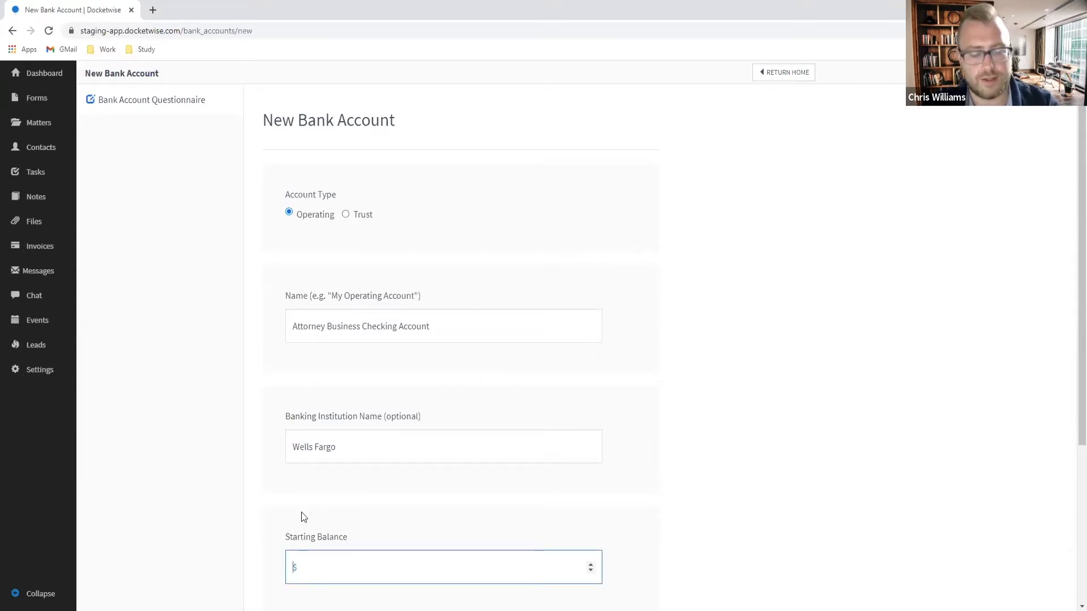
type("11")
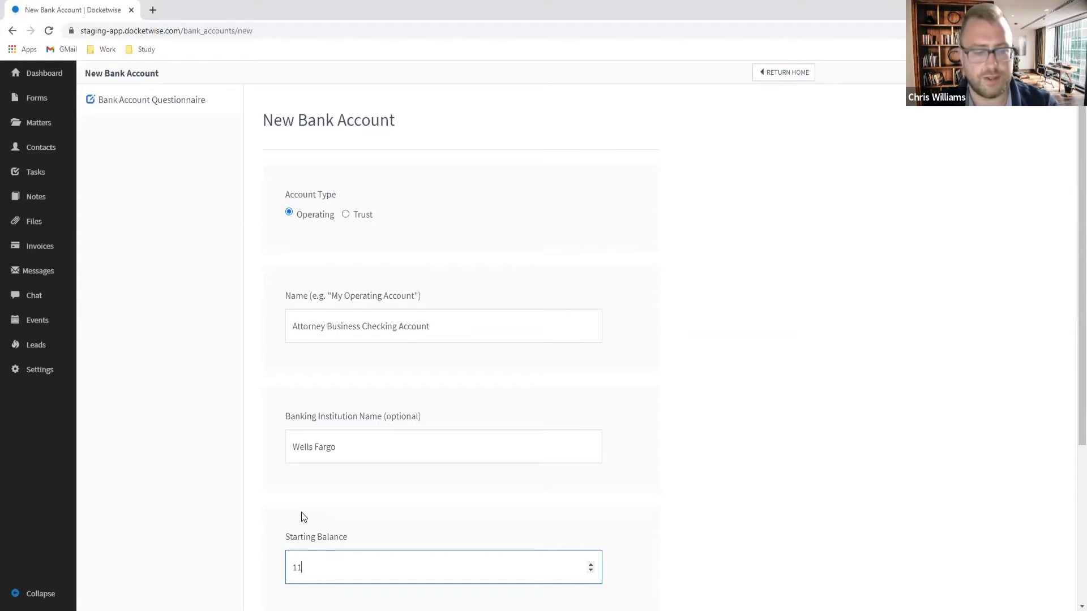
type("205")
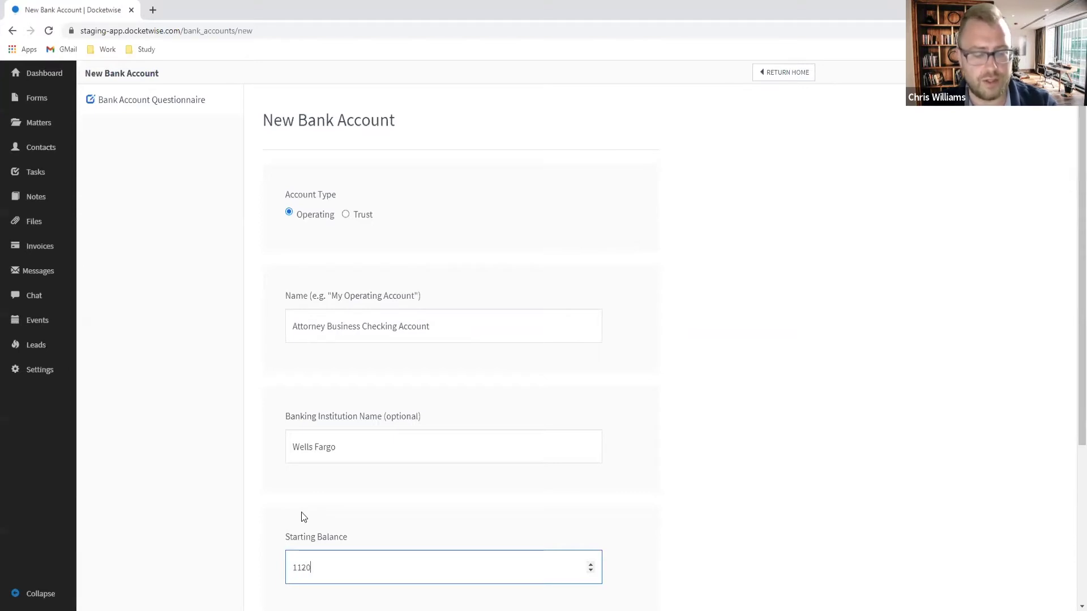
left_click(707, 479)
scroll(696, 481, "down", 4)
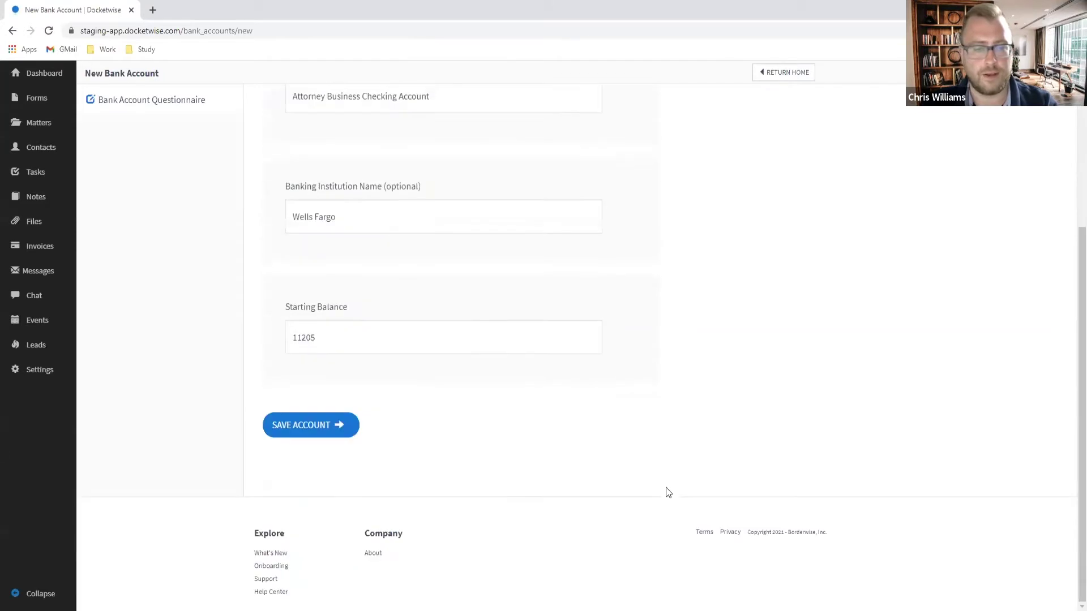
left_click(313, 431)
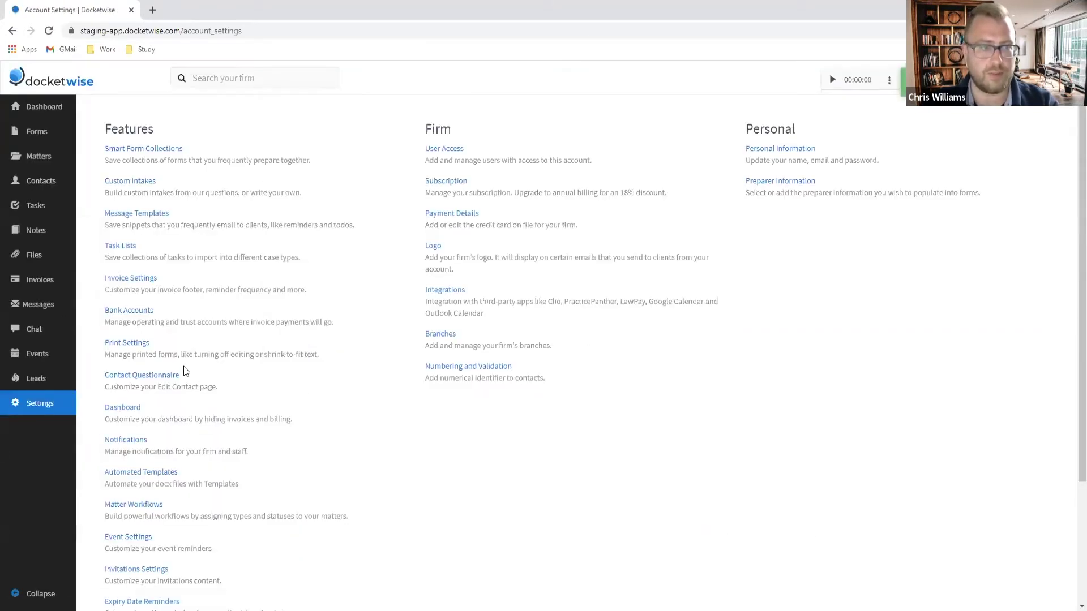
left_click(141, 318)
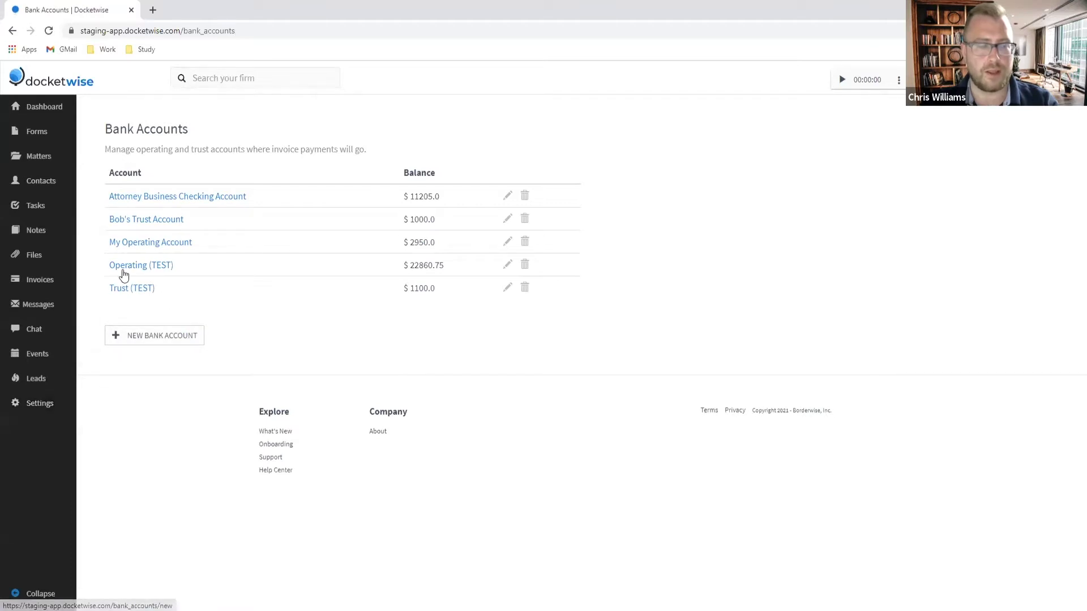
Step: Create a Trust account named IOLTA Trust at Wells Fargo, save it, and return to Bank Accounts
left_click(146, 340)
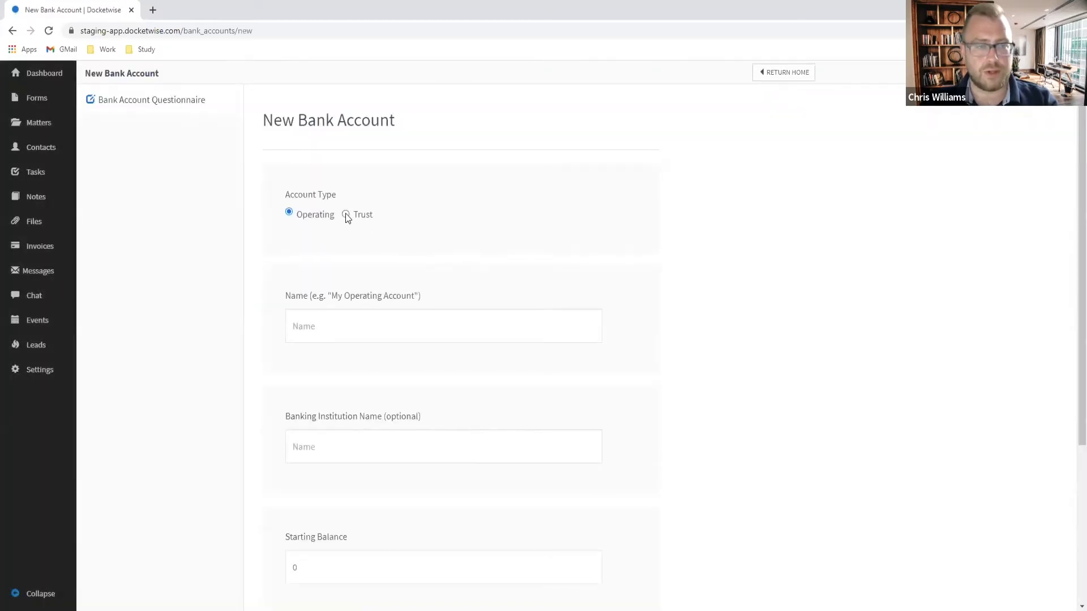
left_click(346, 215)
left_click(353, 327)
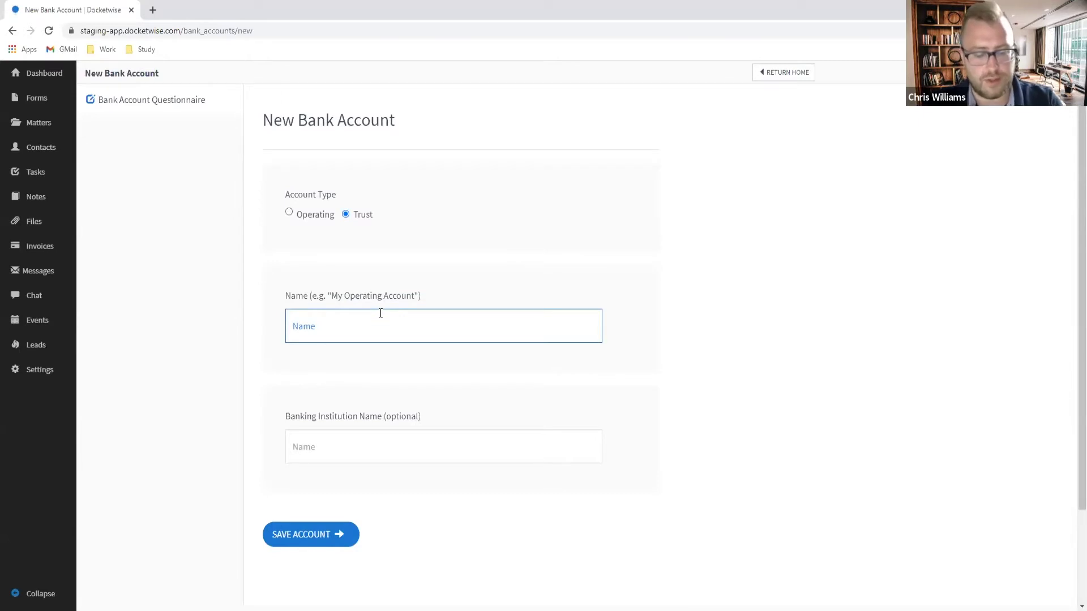
type("IOLT")
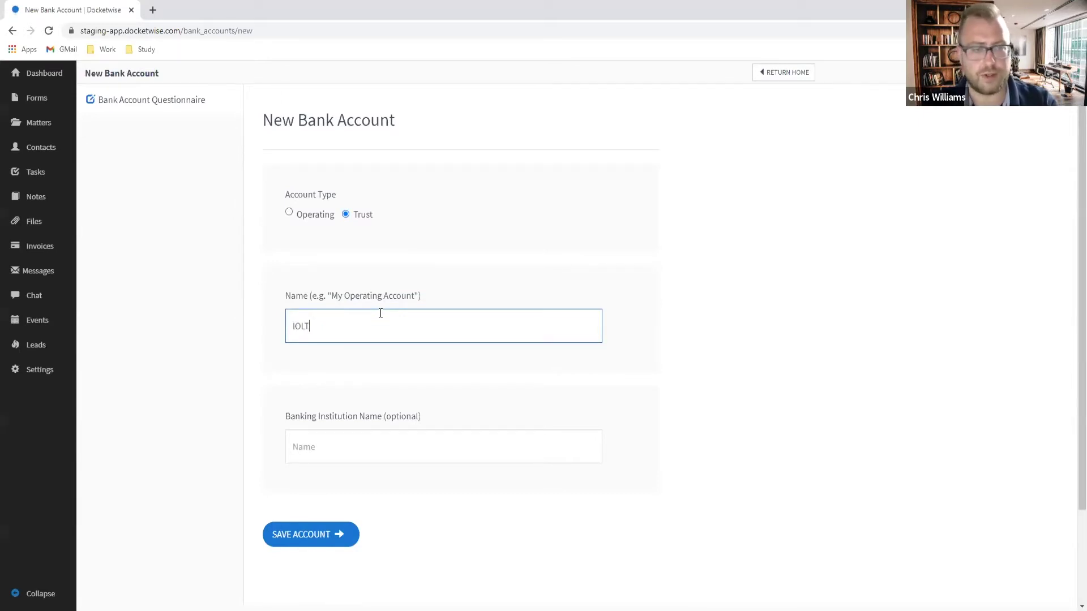
type("A Trust")
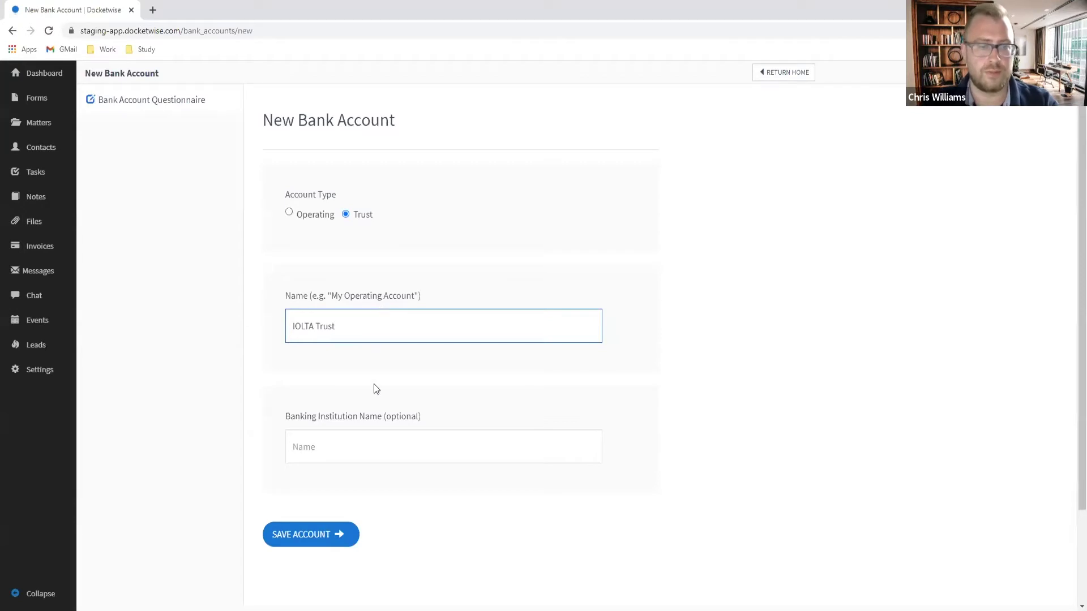
left_click(372, 442)
type("Well")
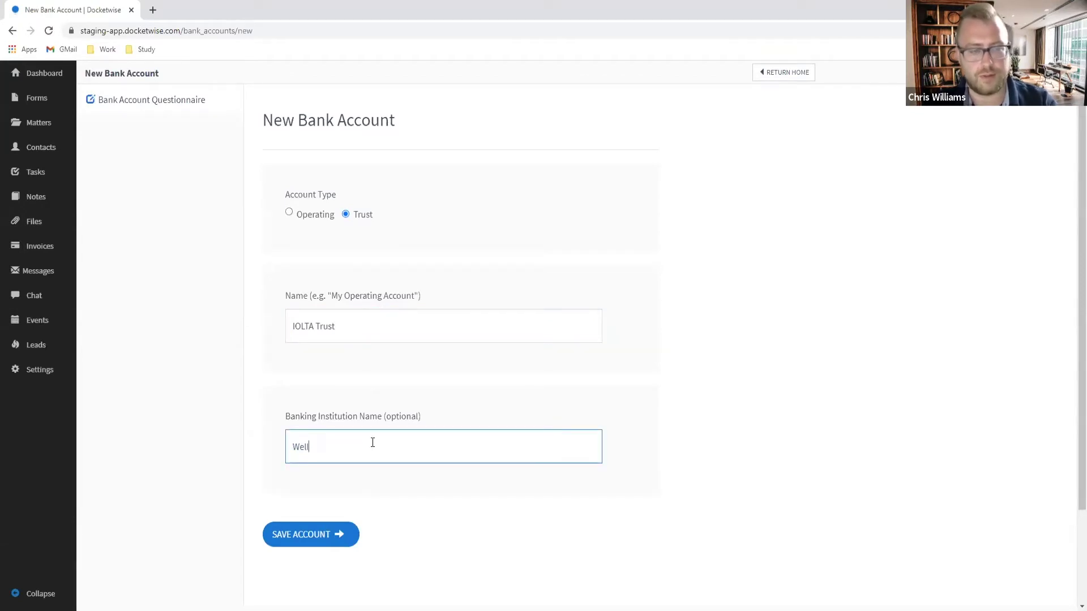
type("s Fargo")
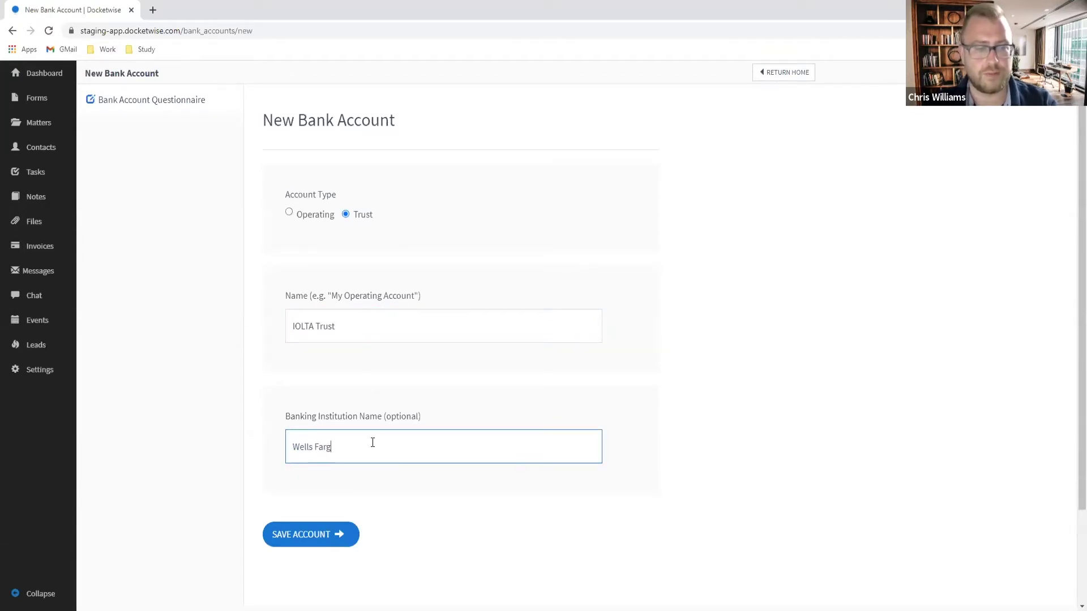
left_click(304, 536)
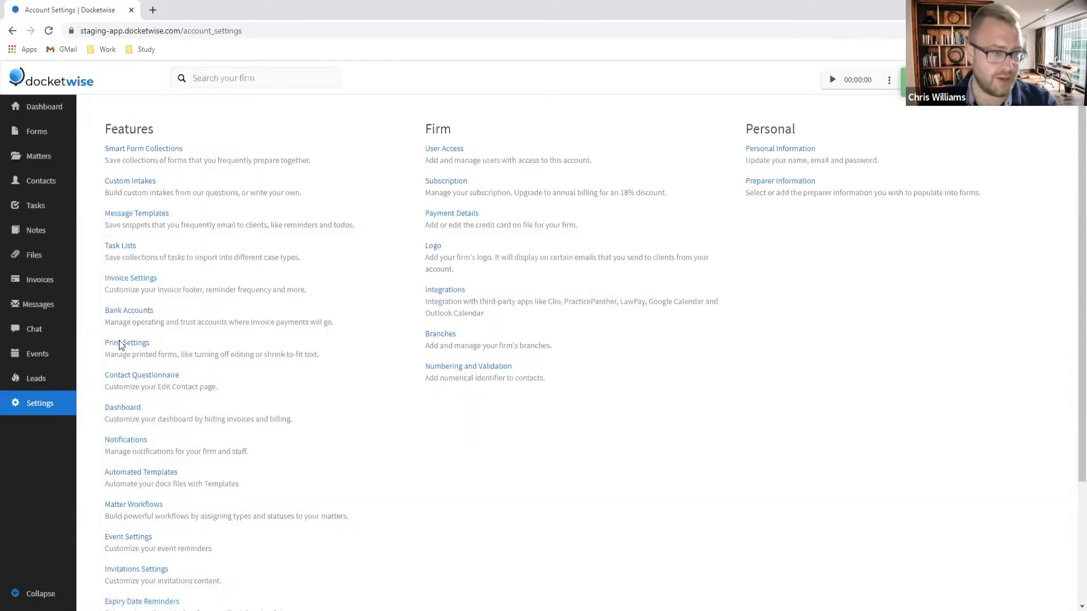
left_click(129, 312)
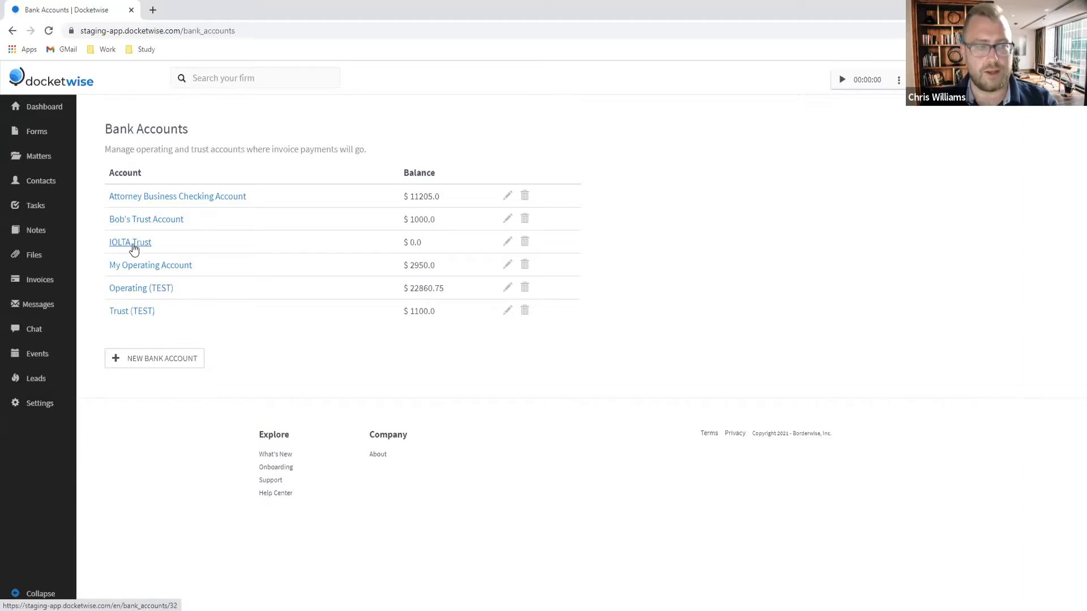
Step: Check IOLTA Trust's $0.0 and Attorney Business Checking's $11,205.0 balances, then go back to Settings
left_click(140, 248)
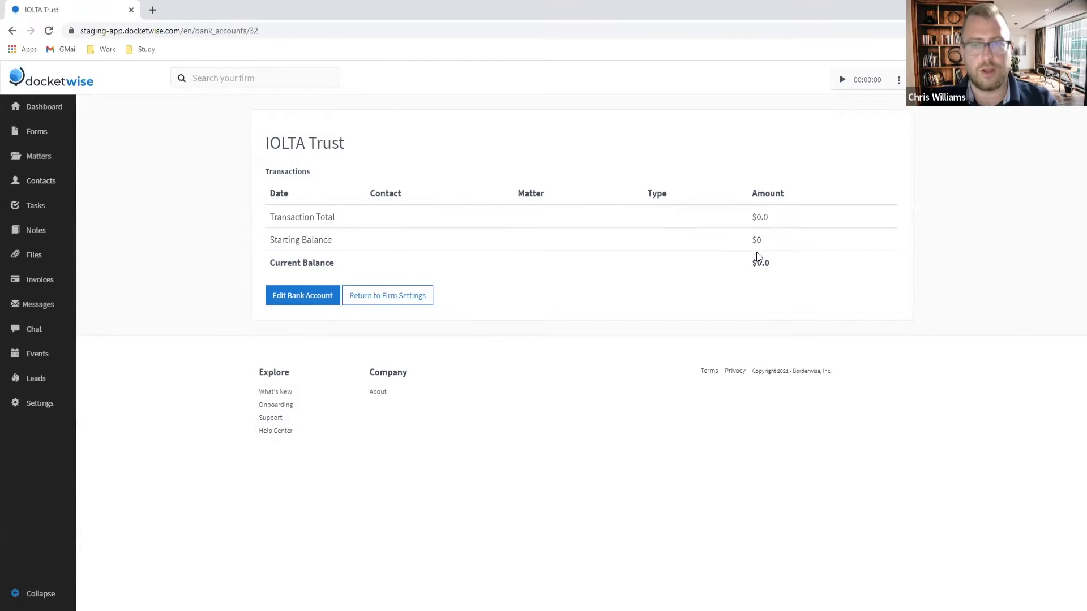
left_click_drag(770, 265, 751, 264)
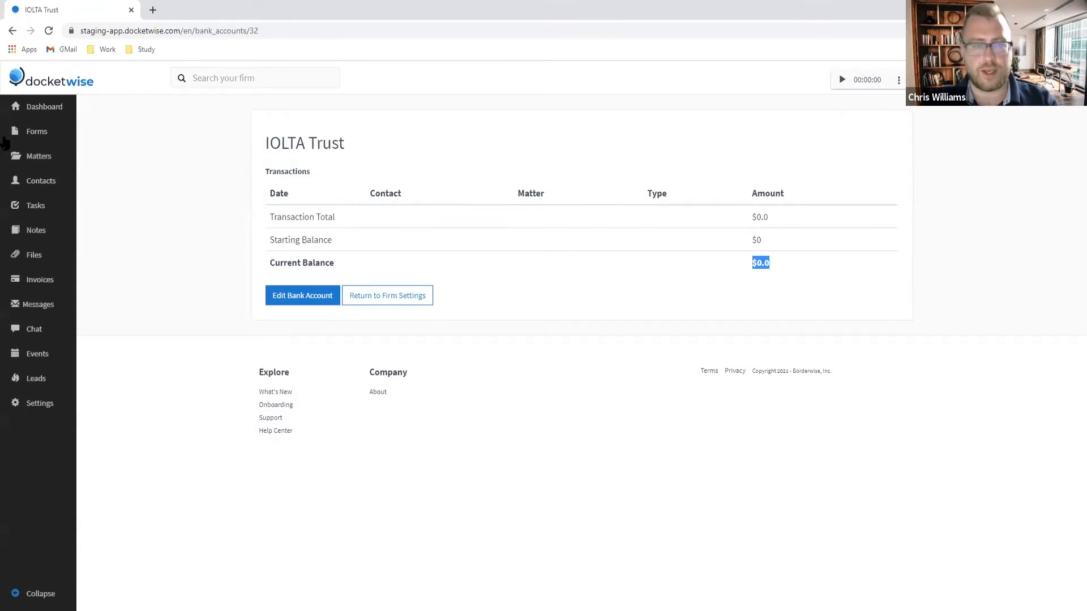
left_click(13, 33)
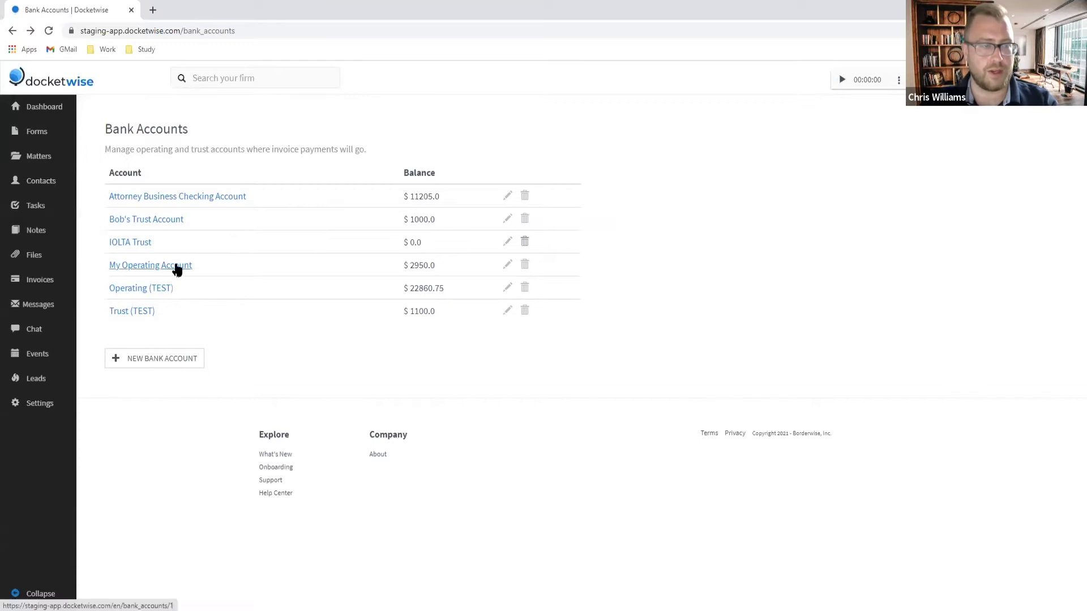
left_click(178, 198)
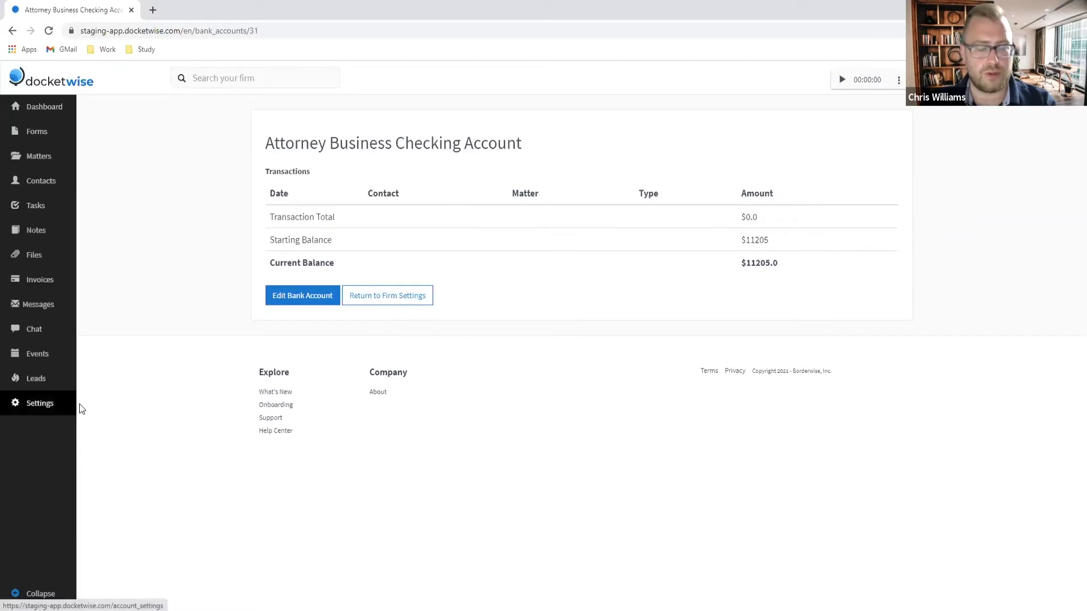
left_click(39, 405)
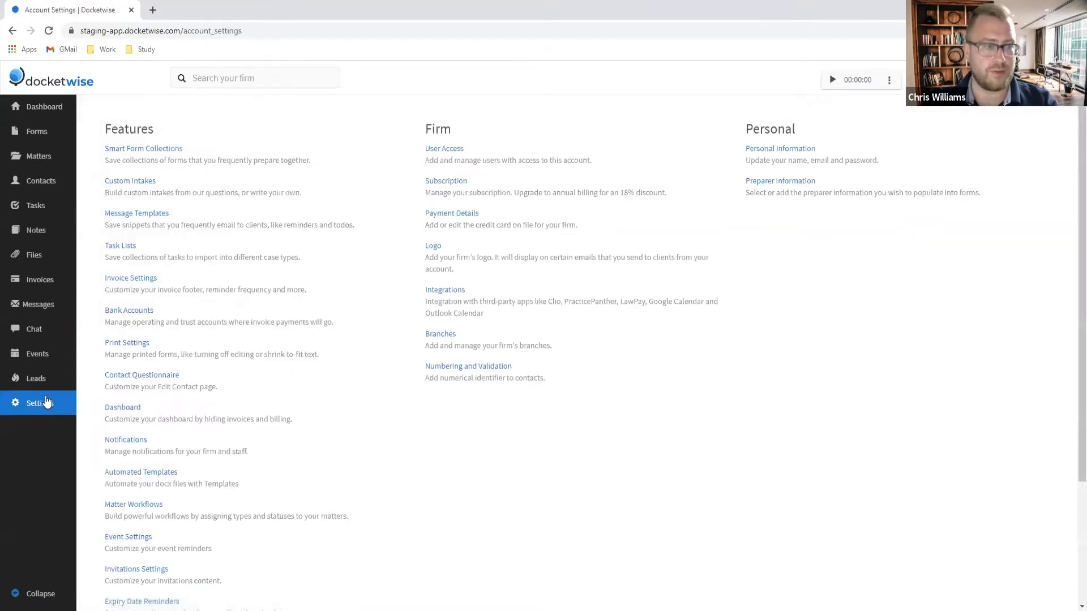
Step: In Invoice Settings, enable automatic LawPay payment receipts and the firm logo on invoices
left_click(131, 278)
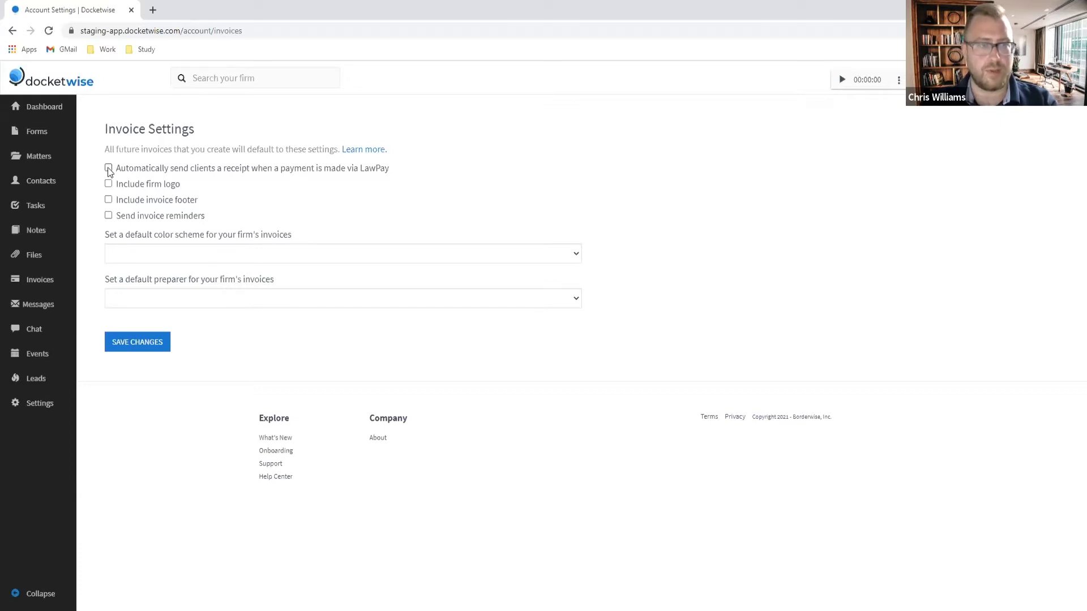
left_click(109, 168)
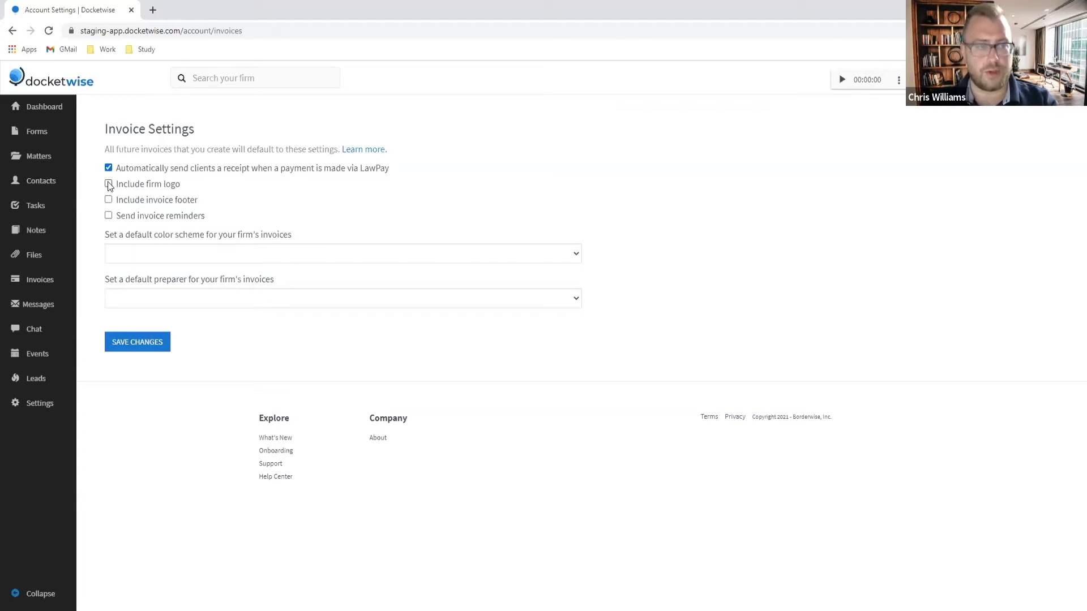
left_click(108, 185)
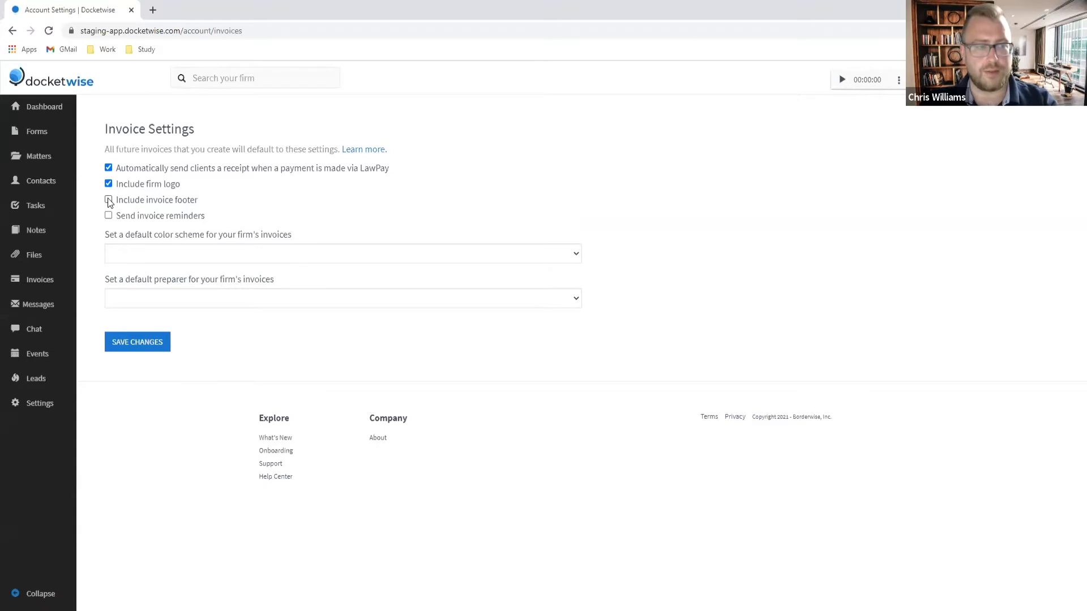
Step: Enable the invoice footer with text 'Thank you for choosing us to help you reach your American Dream!'
left_click(109, 200)
left_click(208, 223)
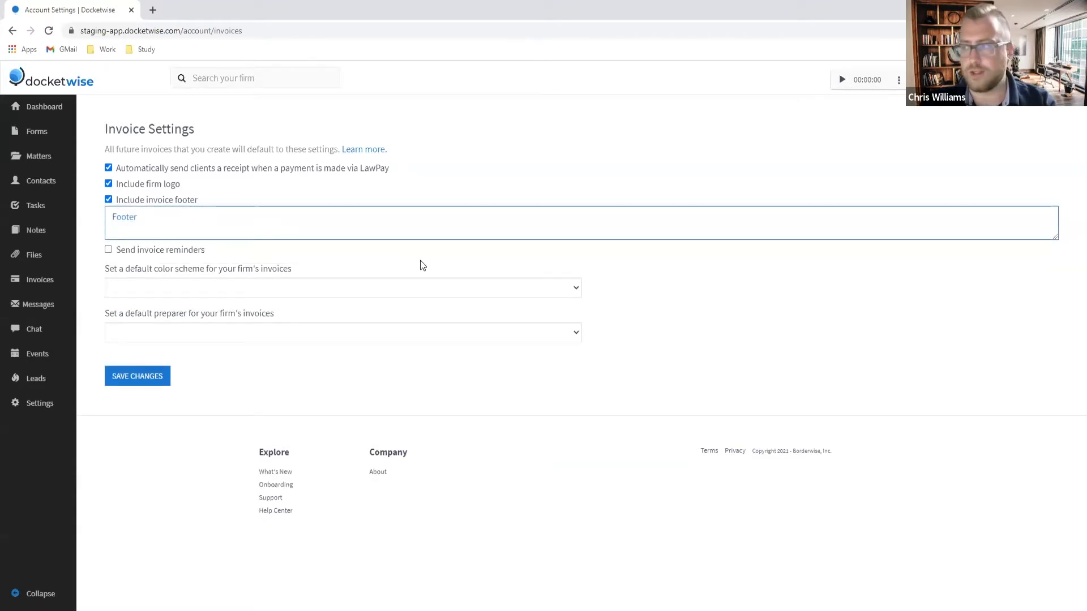
type("T")
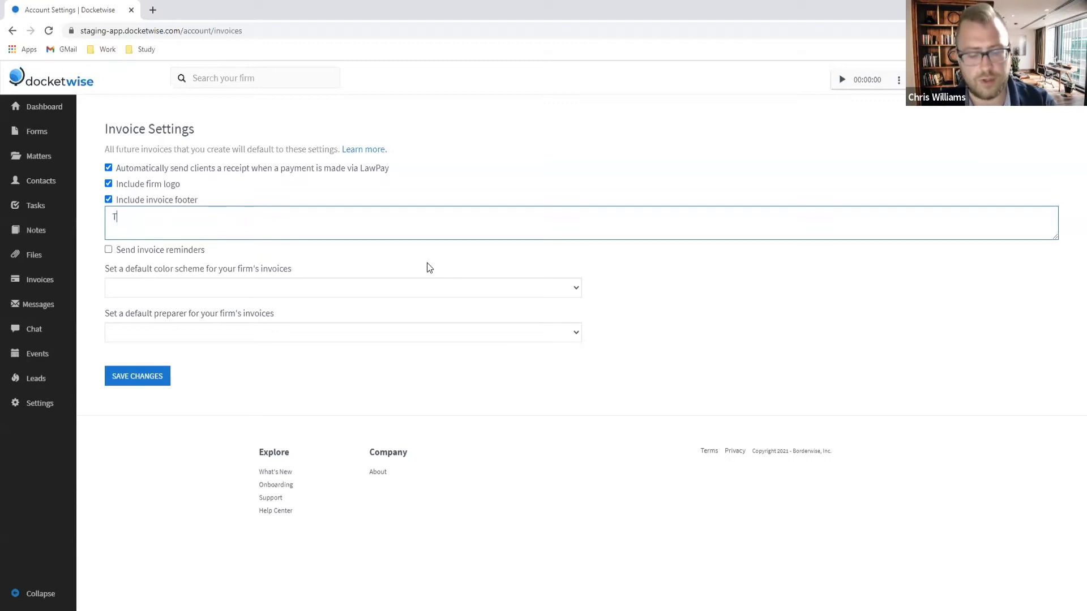
type("hank you f")
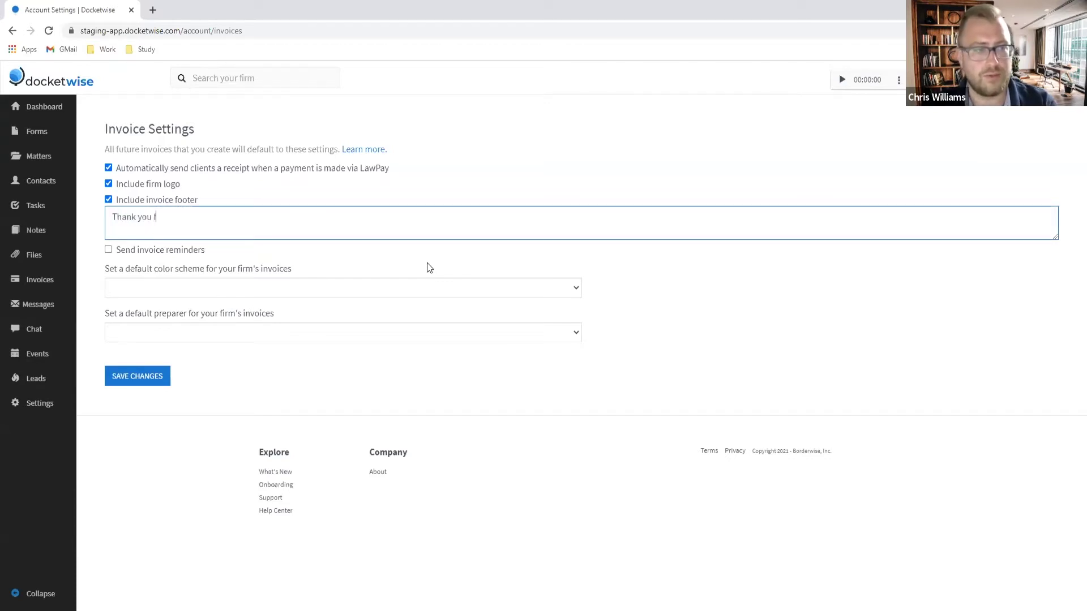
type("or choosing us to help yo")
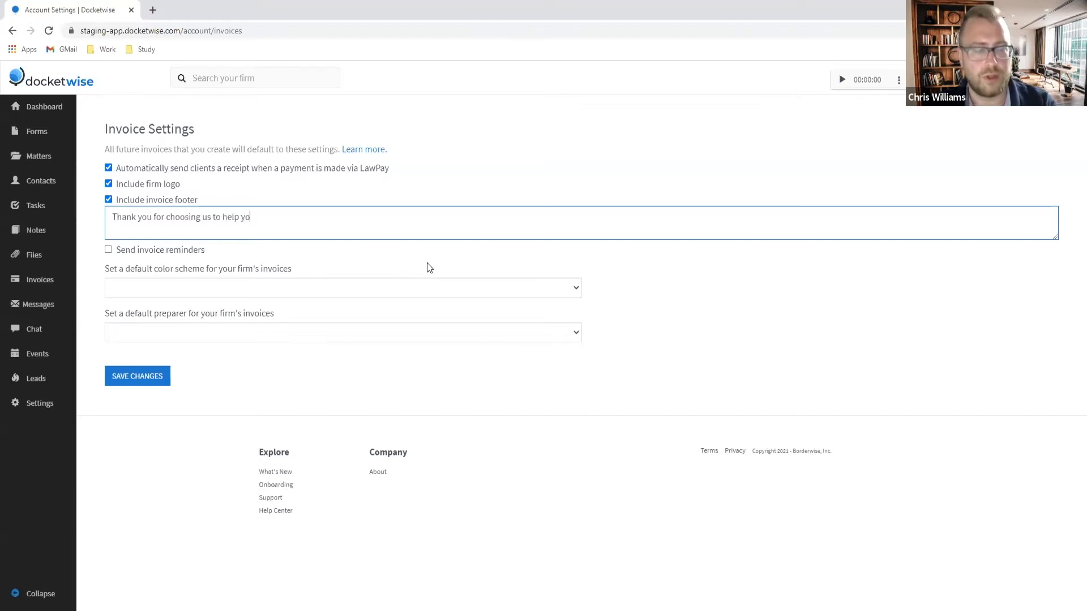
type("u reach your American Dream!")
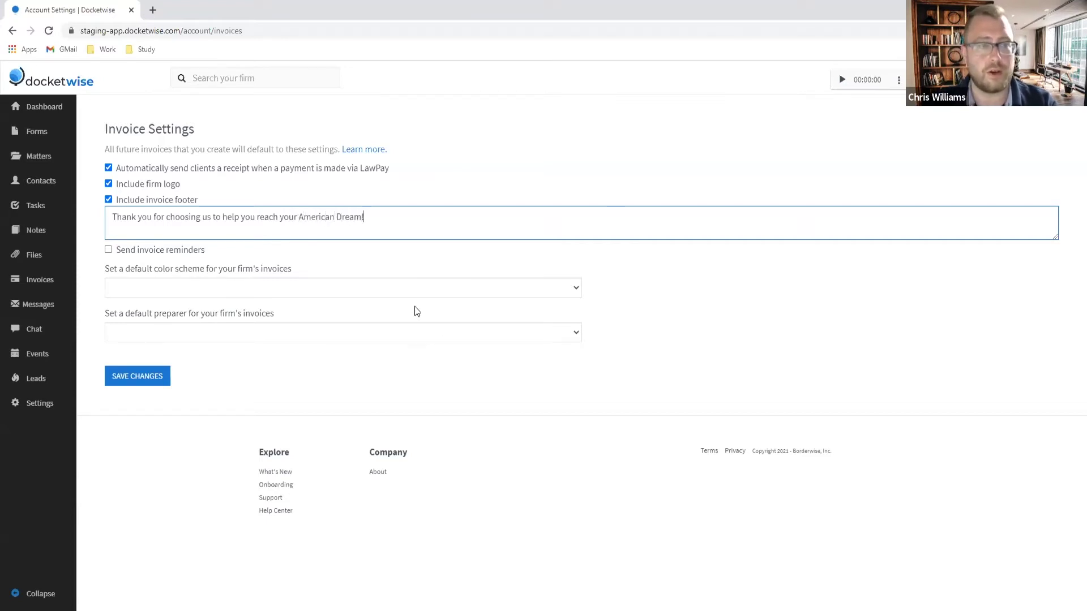
Step: Turn on invoice reminders sent every 3 days
left_click(109, 253)
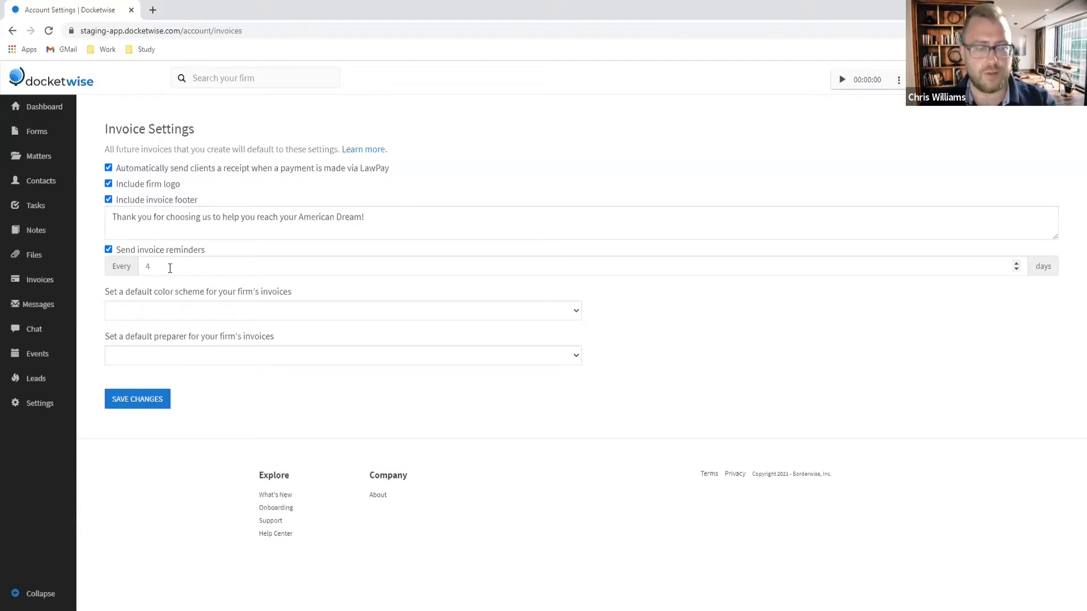
left_click(150, 266)
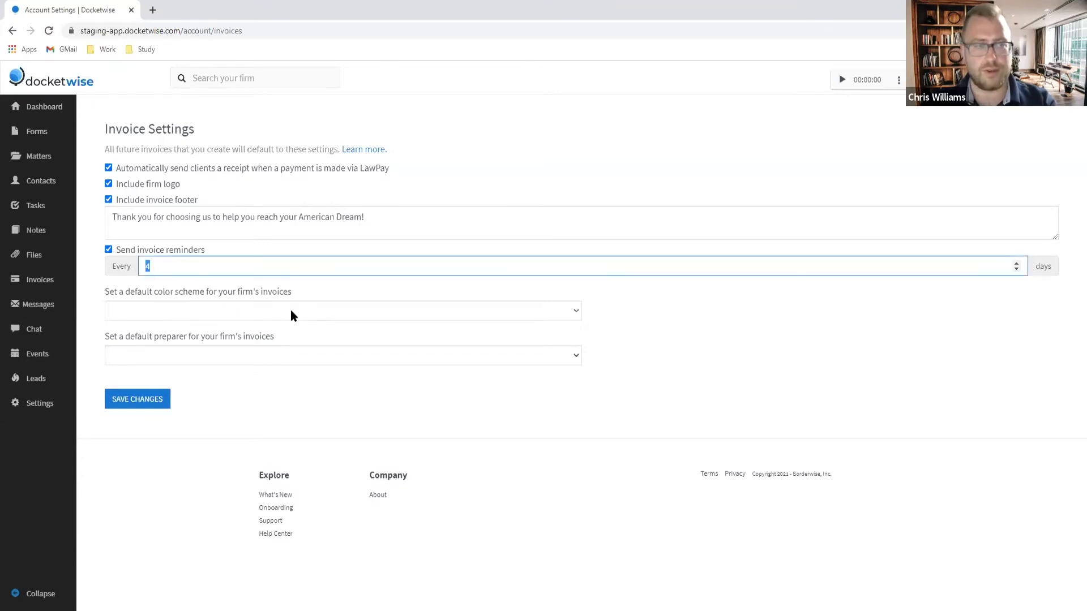
type("3")
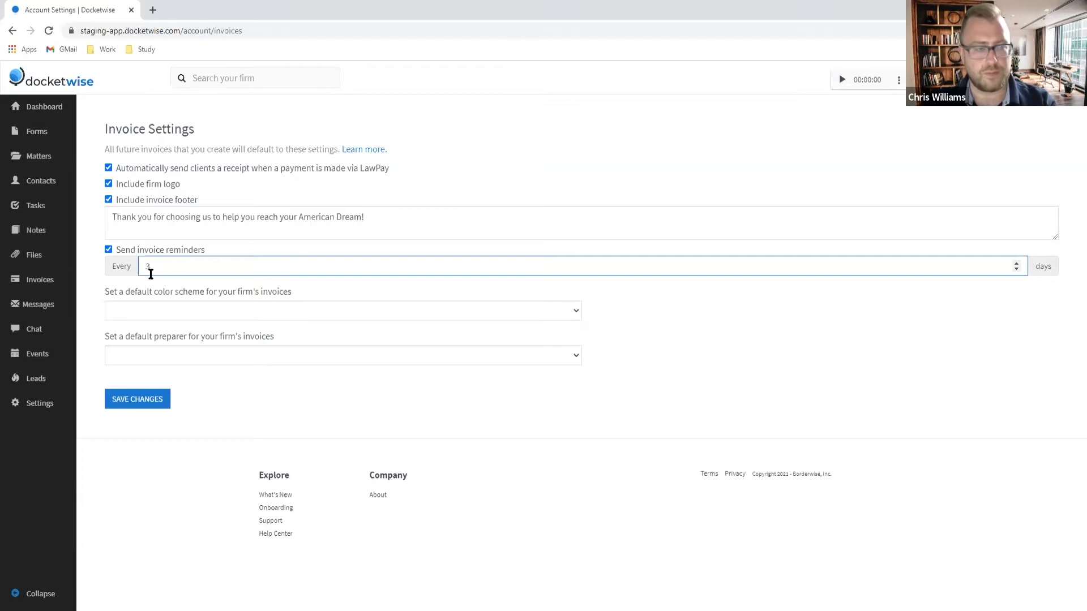
left_click(180, 281)
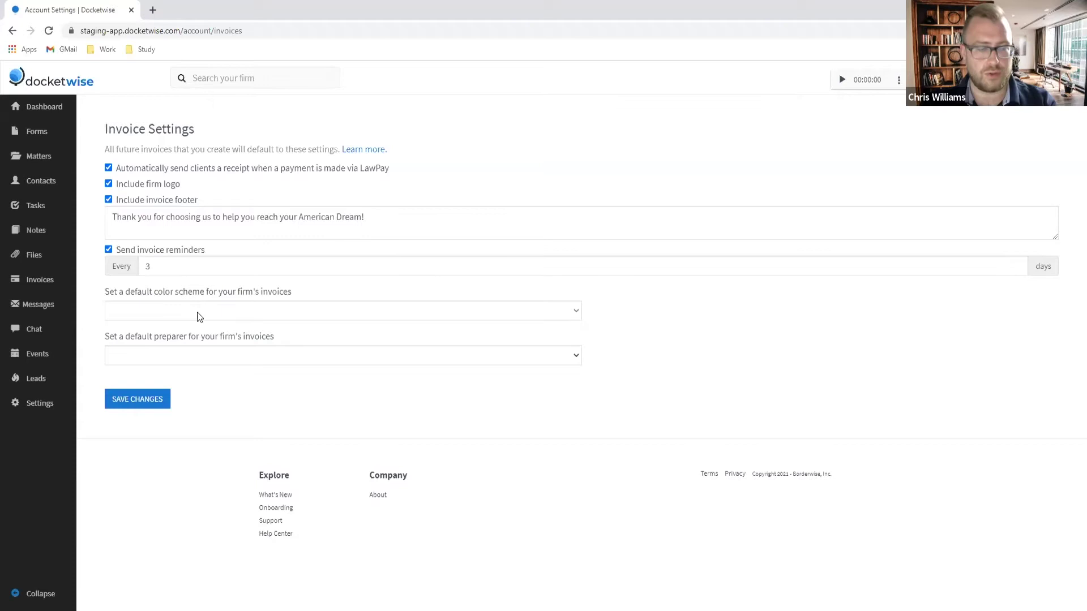
Step: Choose Blue as the invoice colour scheme, leave the default preparer blank, and save
left_click(200, 311)
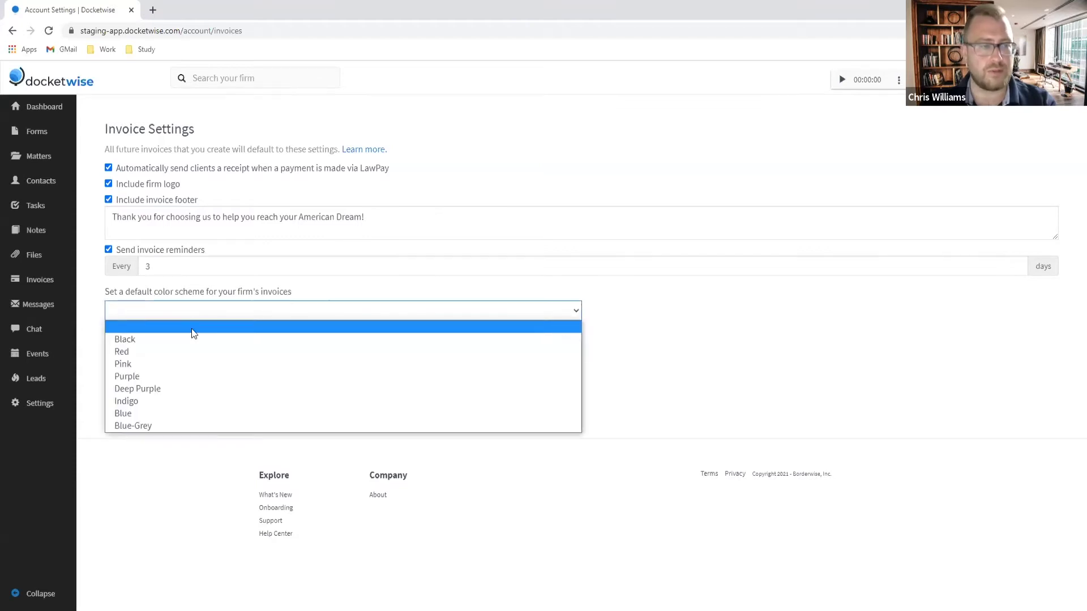
left_click(157, 413)
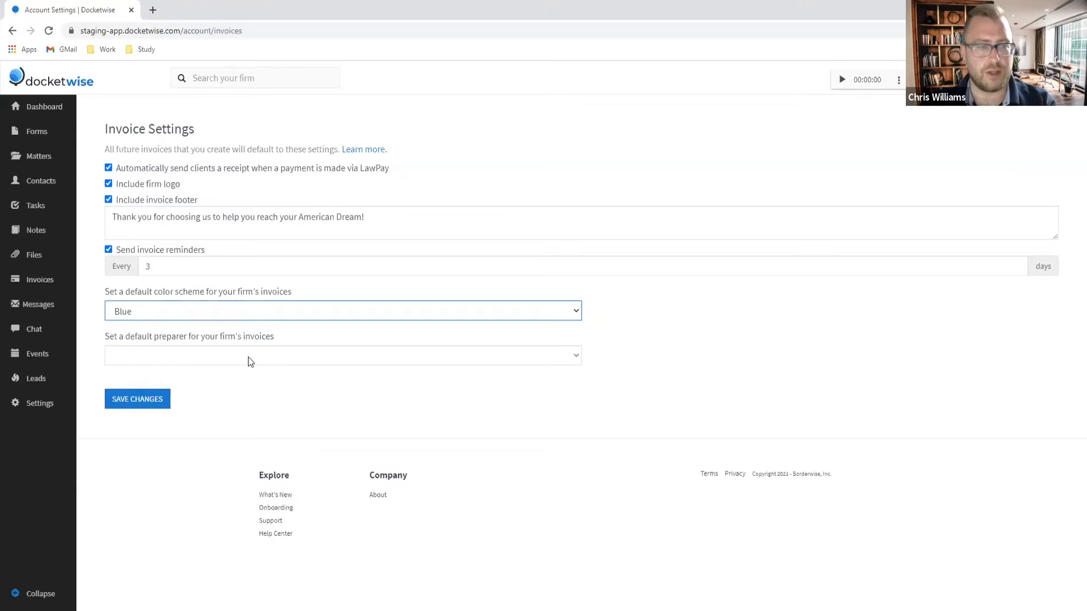
left_click(250, 357)
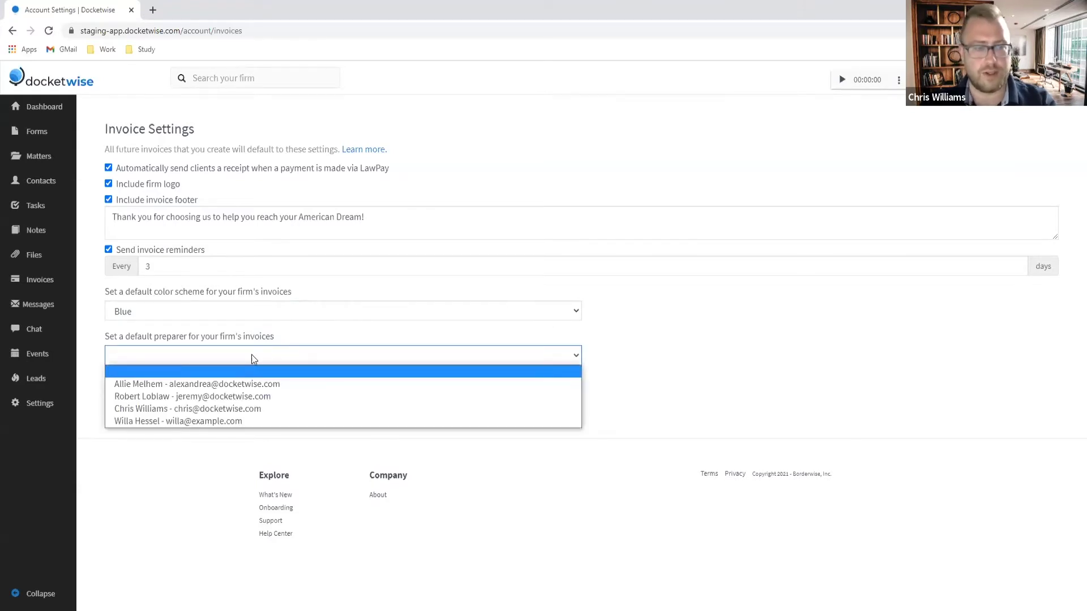
left_click(251, 355)
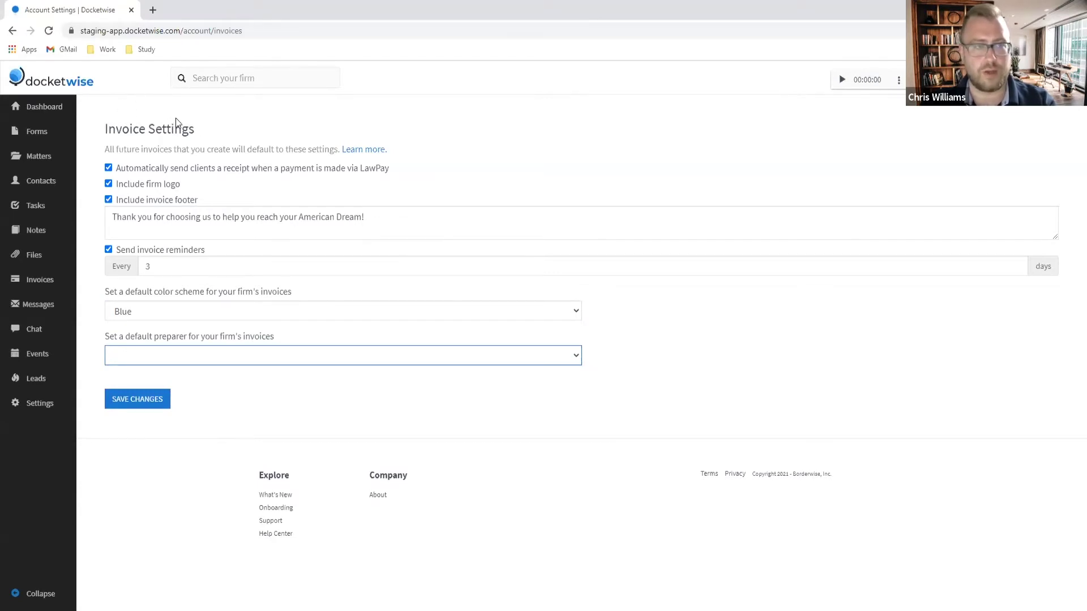
left_click(315, 419)
left_click(135, 408)
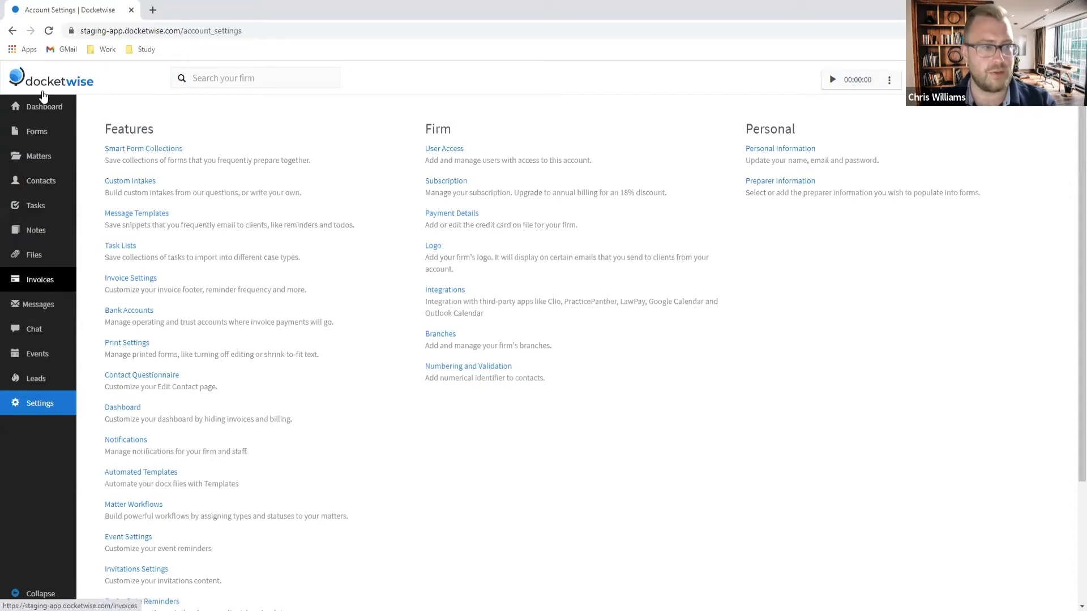
Step: From the Dashboard, create a person contact with the client's first and last name, then start a new matter for them
left_click(43, 108)
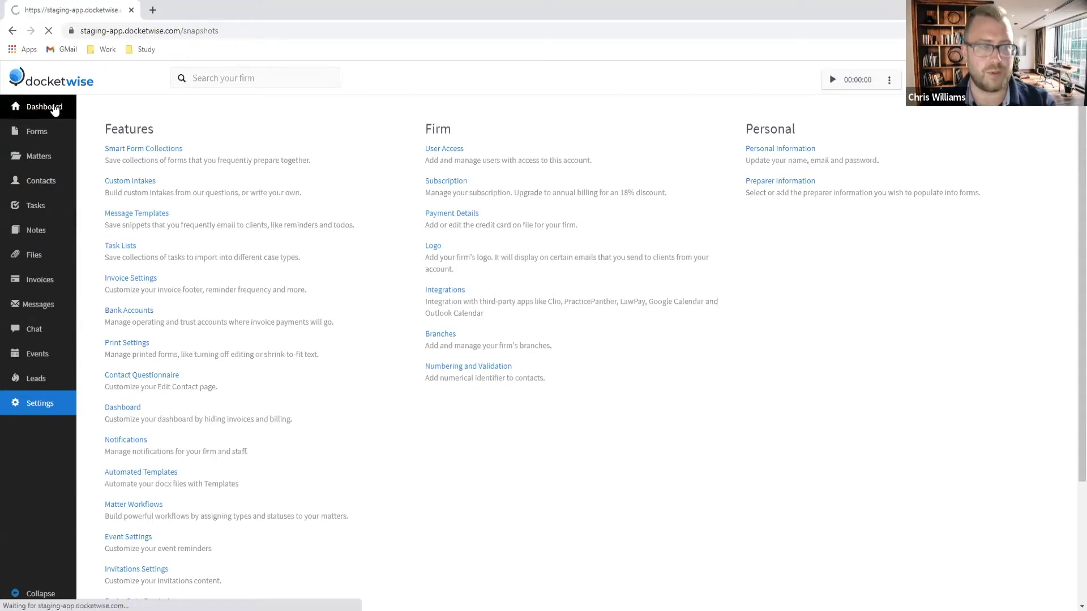
left_click(957, 134)
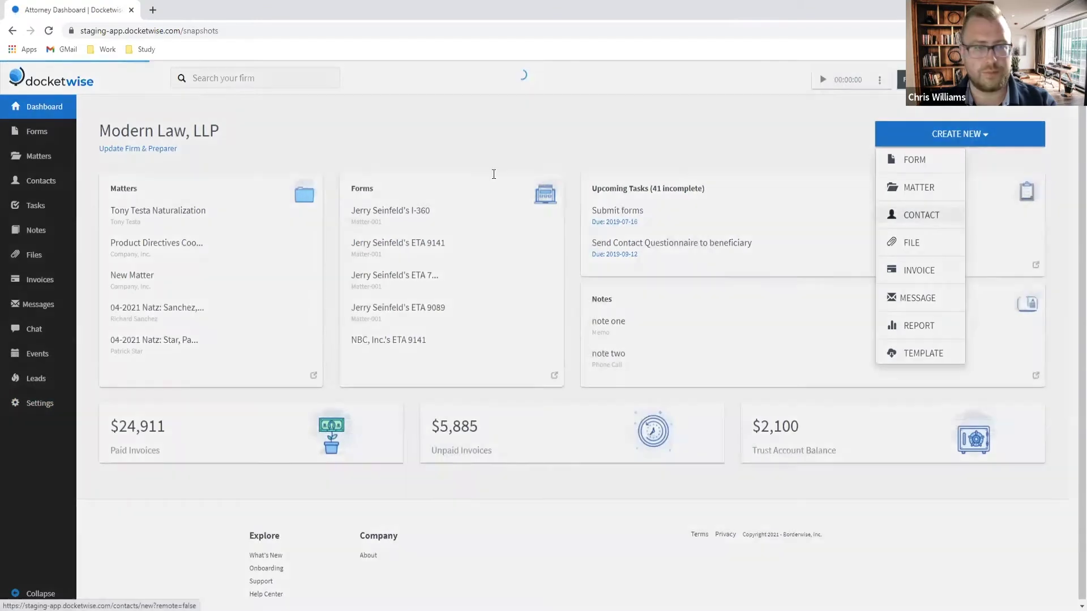
left_click(931, 215)
key("Tab")
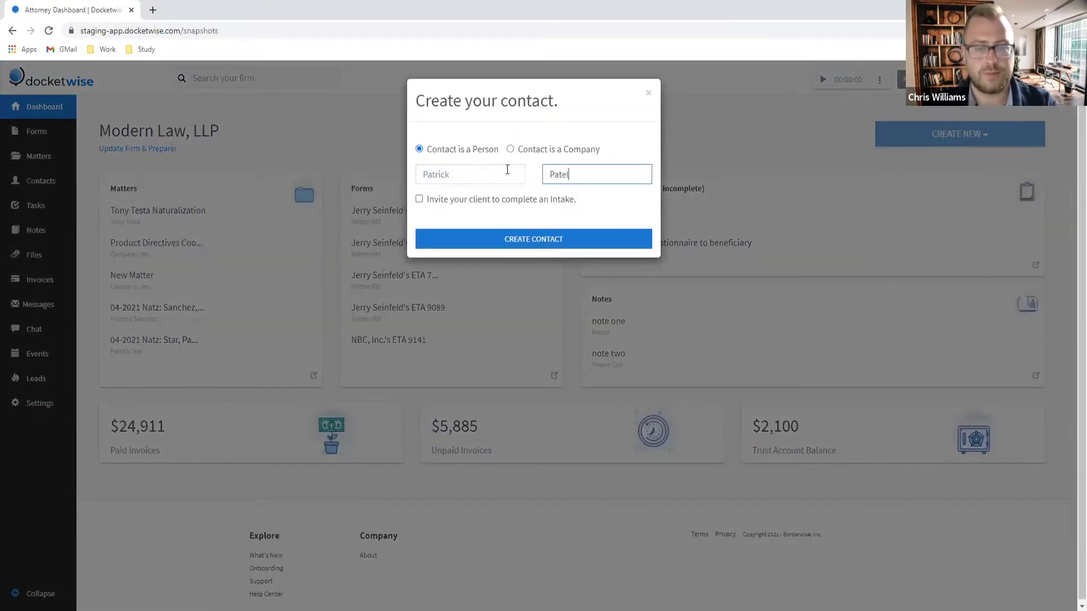
left_click(520, 245)
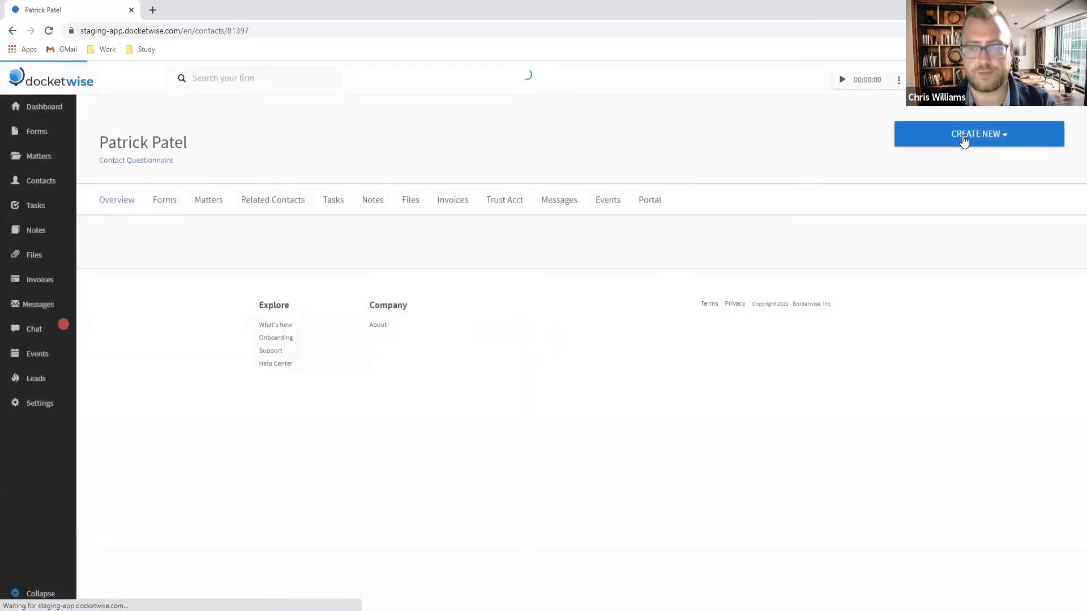
left_click(963, 136)
left_click(933, 187)
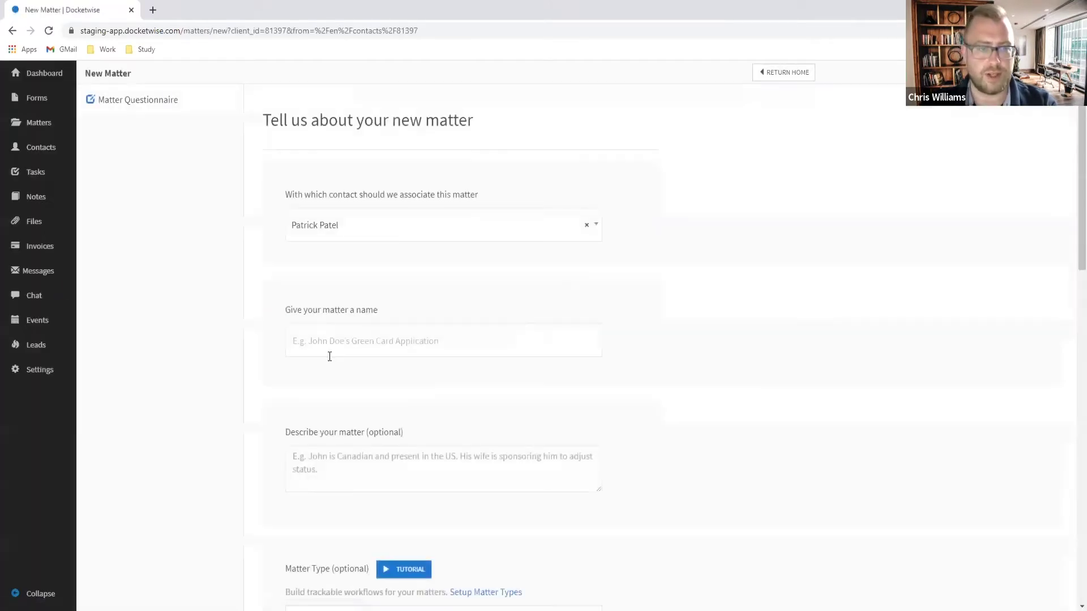
Step: Create a matter named 'Naturalization:' plus the client's name, described 'Based on 5 Years of LPR status.'
left_click(361, 338)
type("Natur")
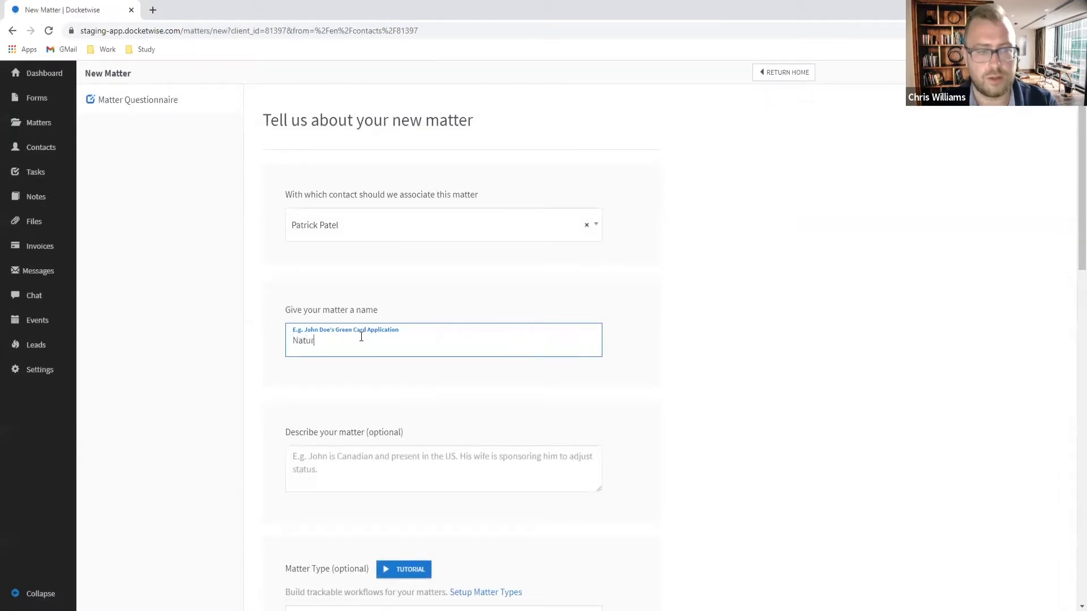
type("alization: ")
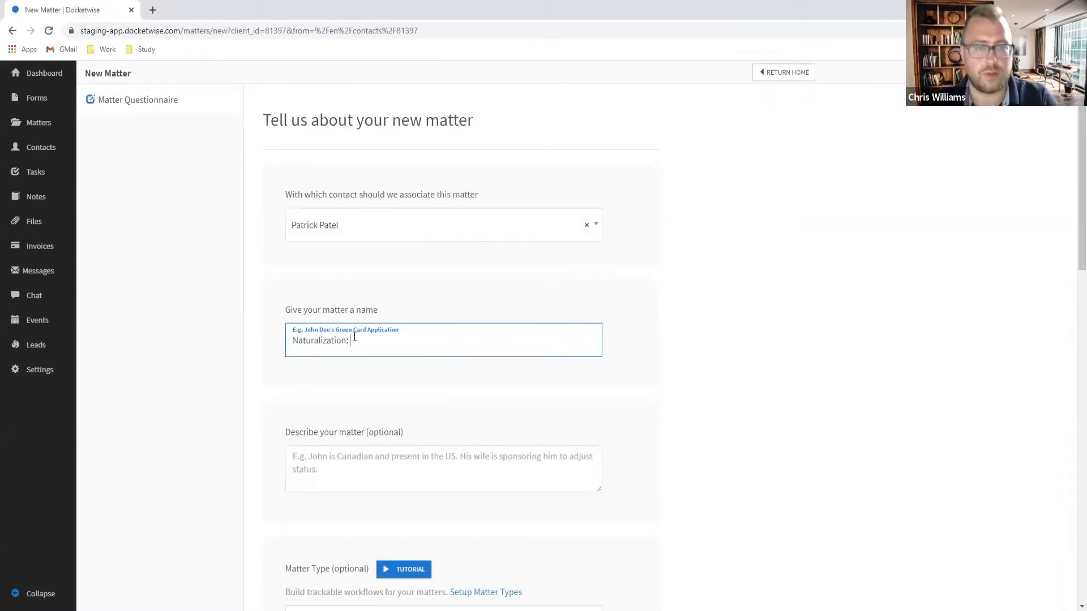
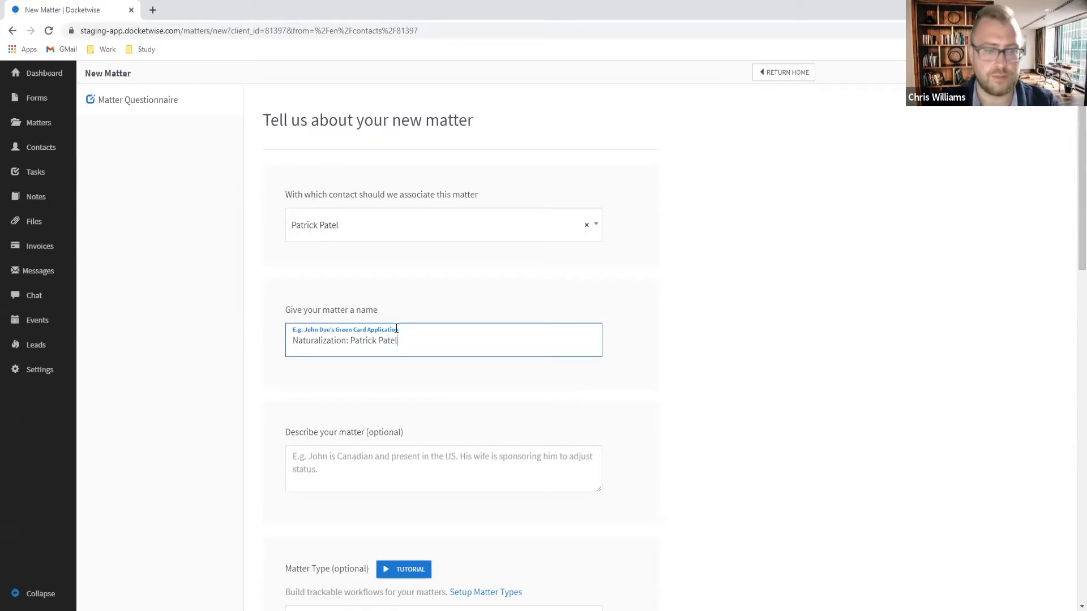
scroll(607, 404, "down", 2)
left_click(421, 341)
scroll(553, 415, "down", 7)
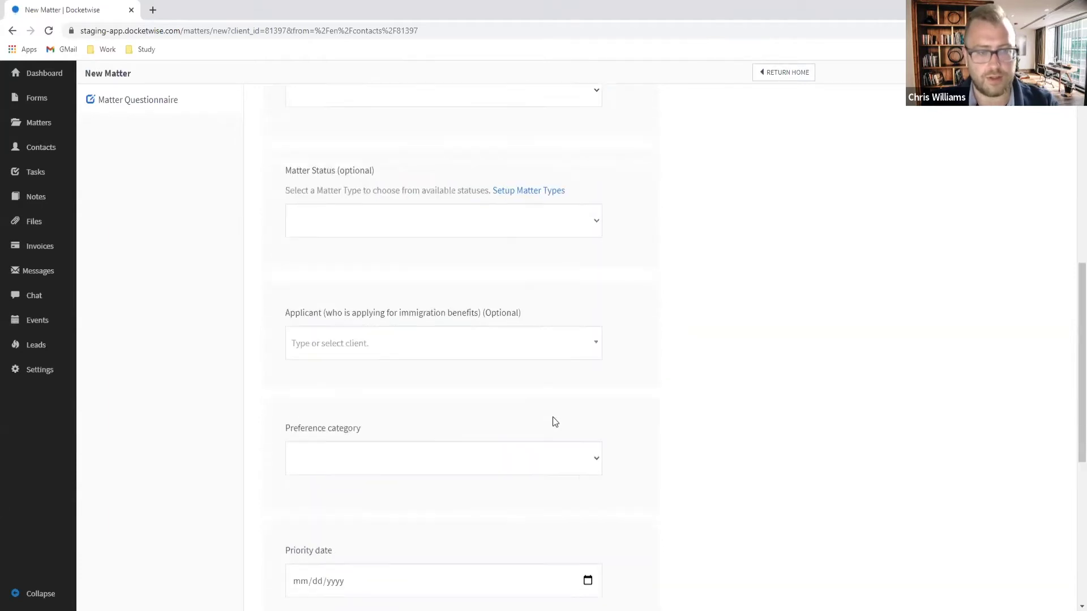
scroll(553, 418, "up", 7)
scroll(553, 418, "down", 1)
type("Bas")
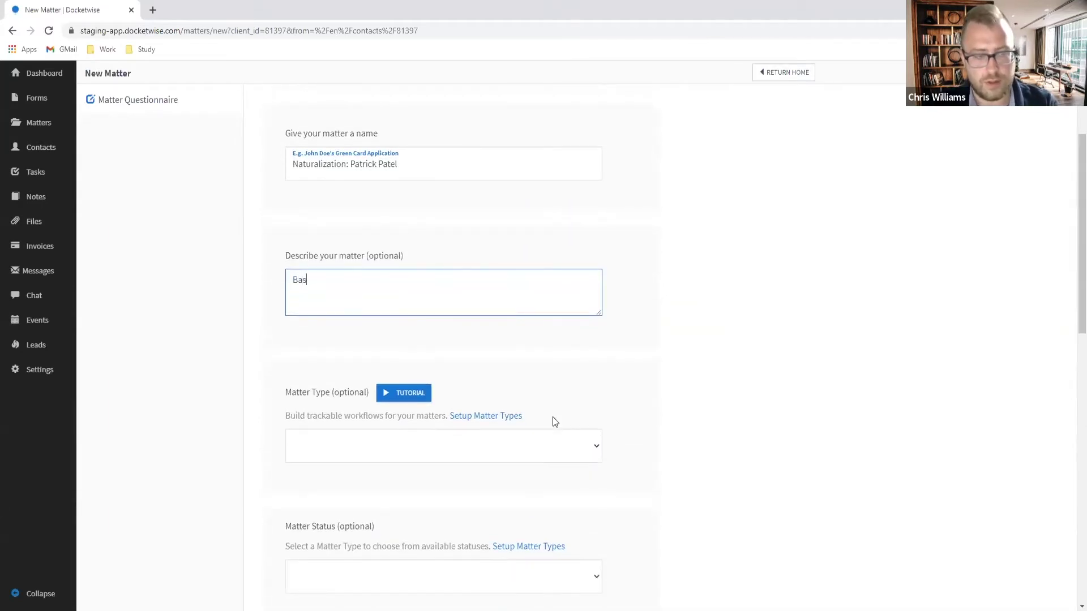
type("ed on ")
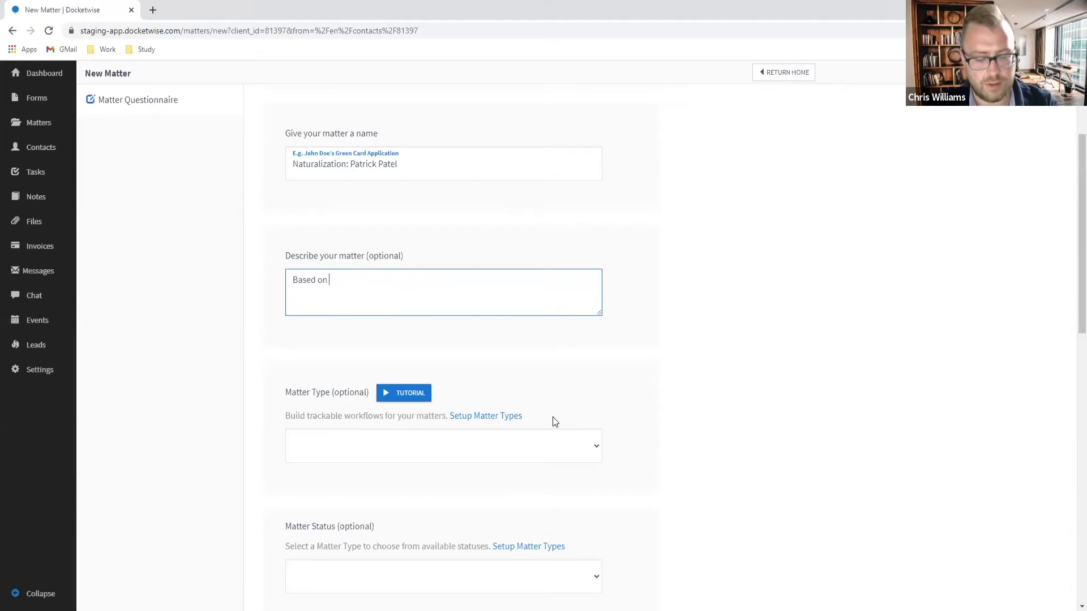
type("5 Y")
type("ears of LP")
type("R status.")
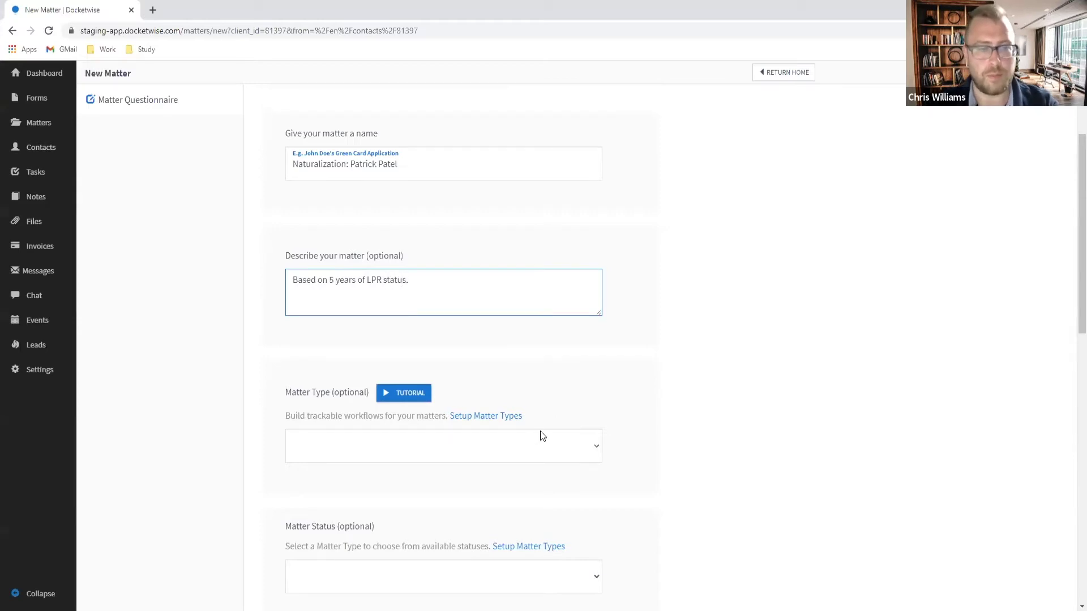
scroll(540, 436, "down", 8)
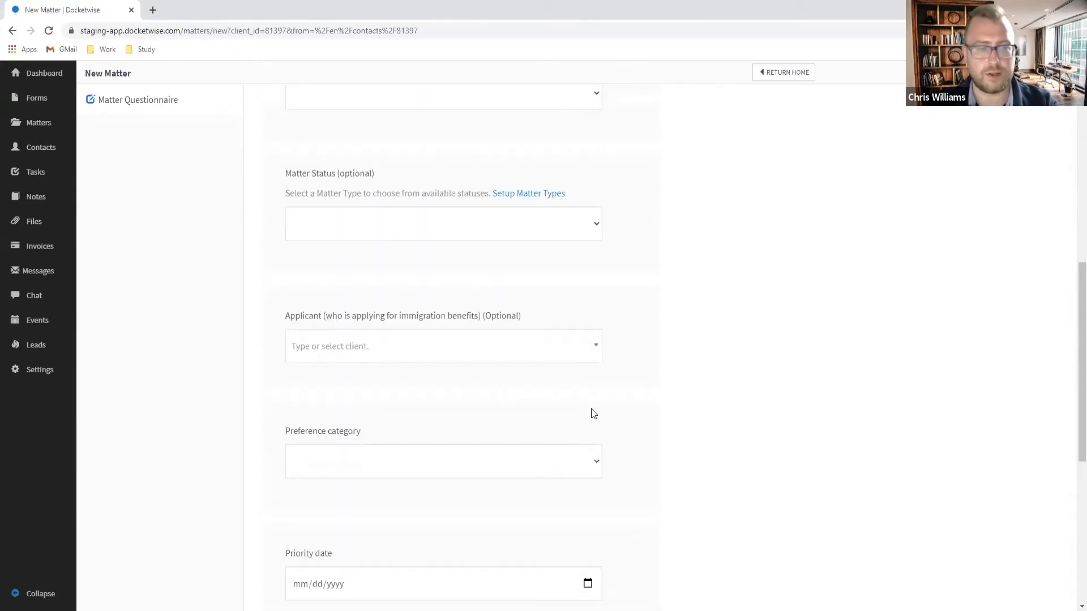
scroll(656, 397, "down", 4)
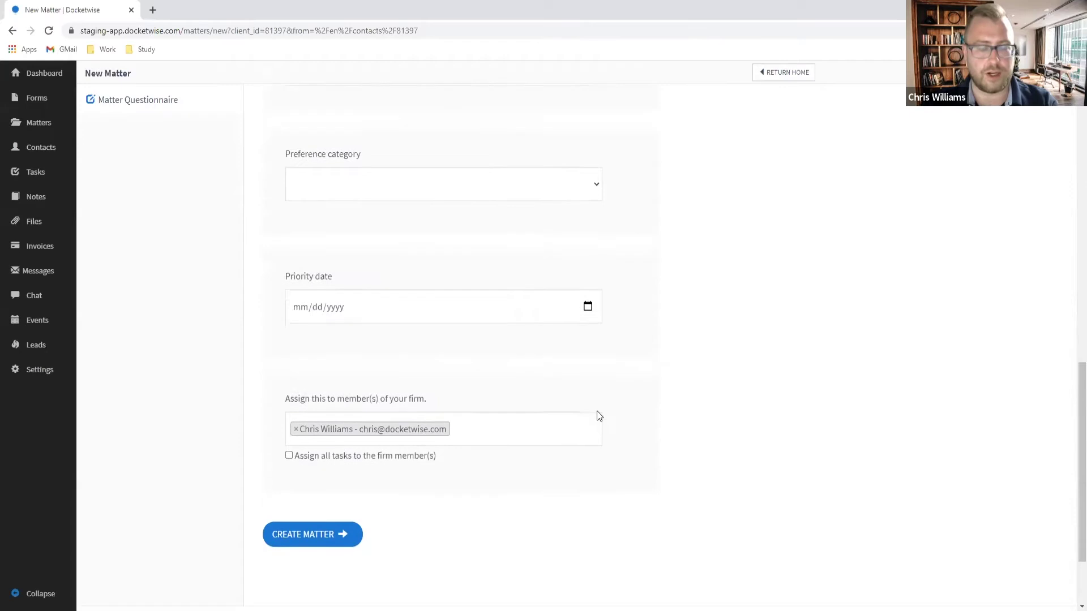
left_click(334, 461)
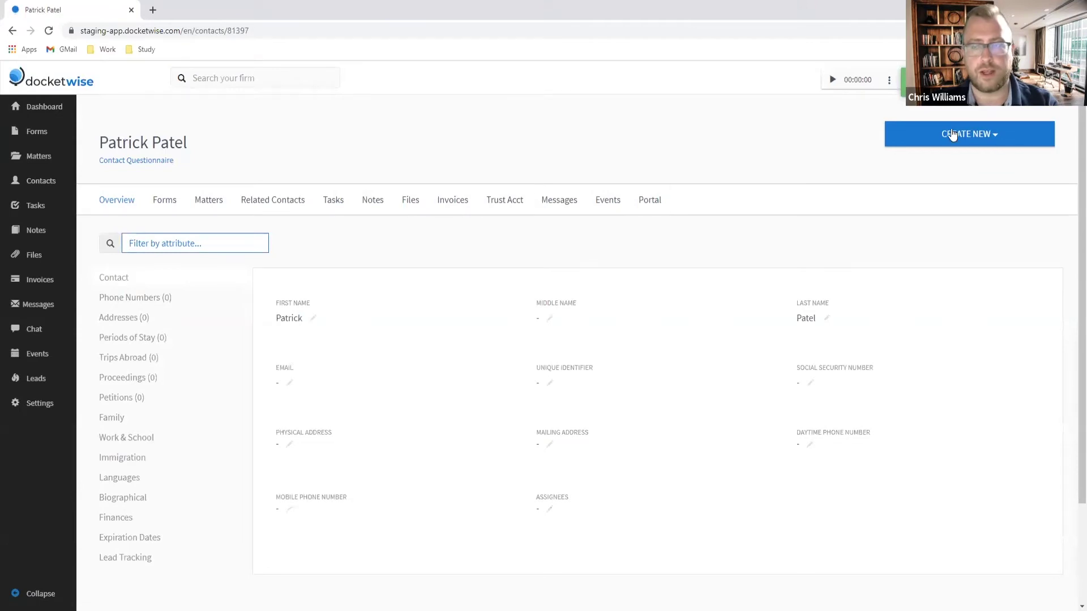
Step: Start a new invoice for the contact, leaving the preparer unchanged
left_click(950, 140)
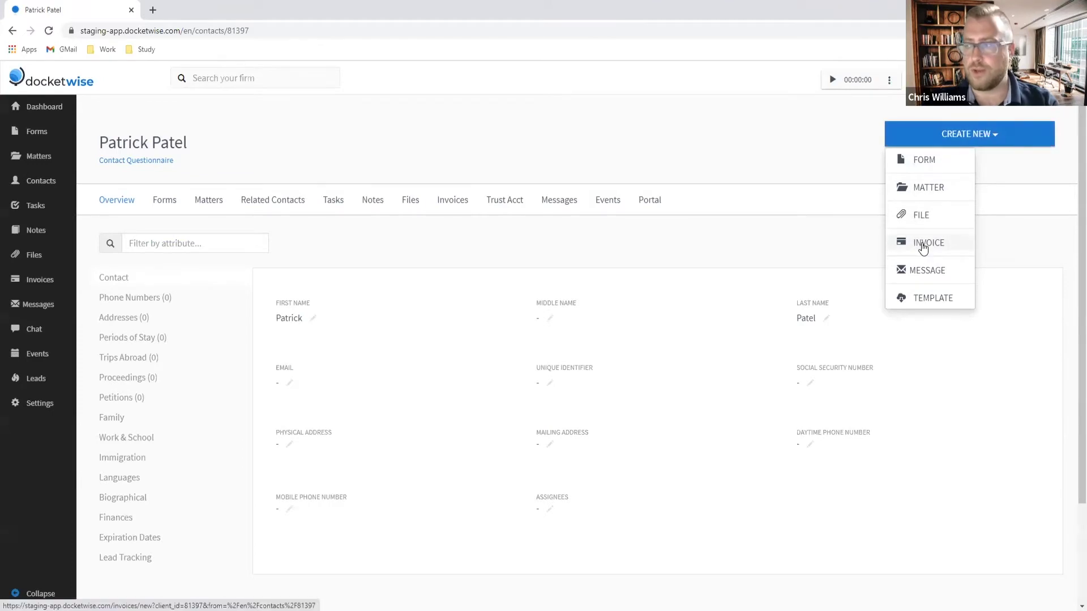
left_click(923, 245)
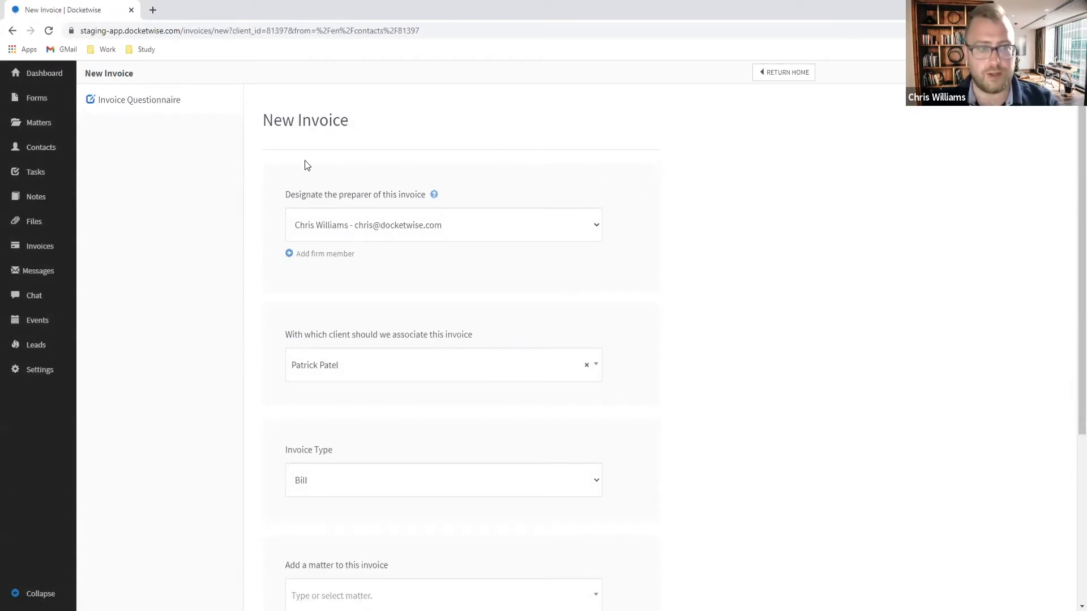
scroll(610, 211, "down", 1)
scroll(610, 212, "down", 1)
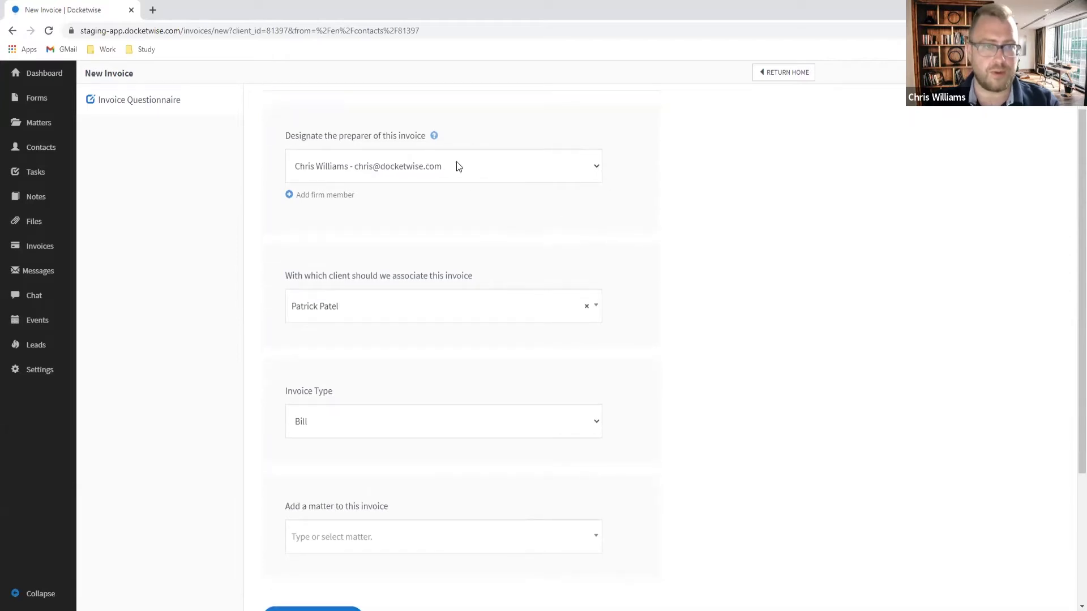
left_click(508, 171)
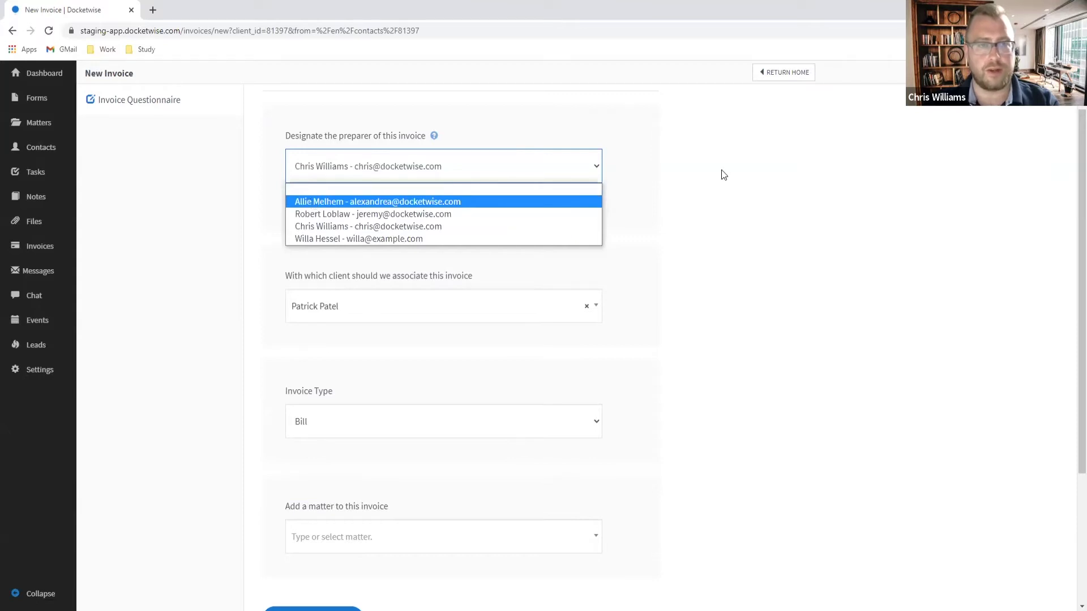
left_click(611, 179)
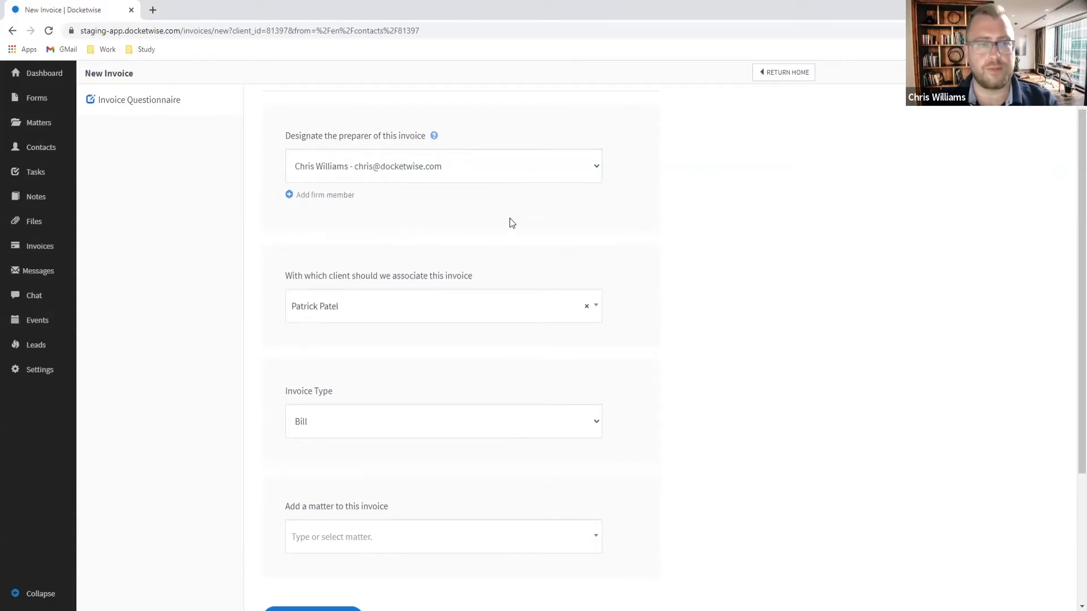
scroll(481, 243, "up", 1)
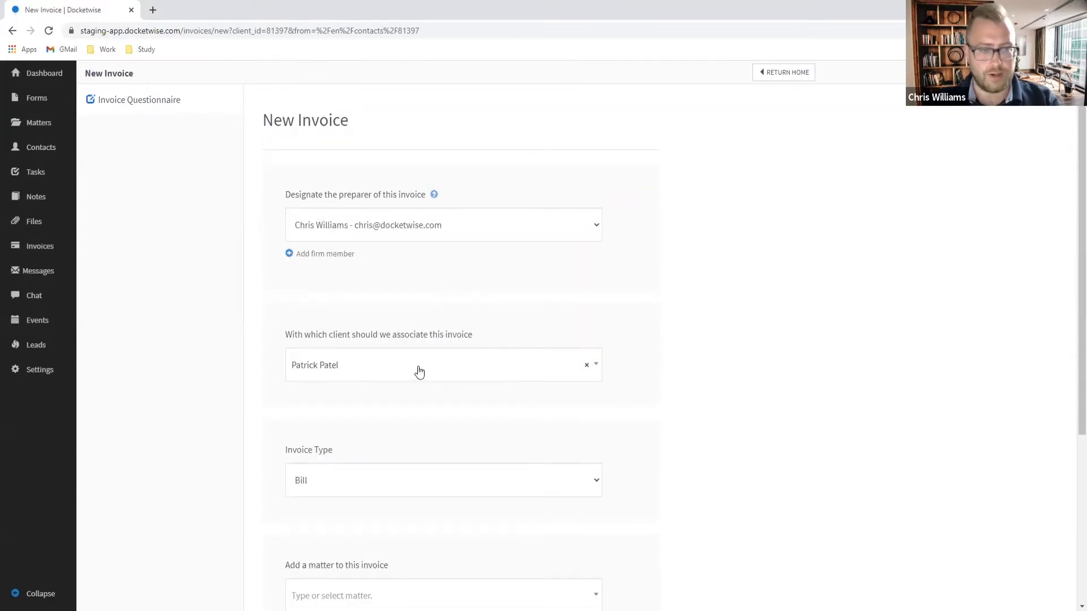
scroll(435, 365, "down", 1)
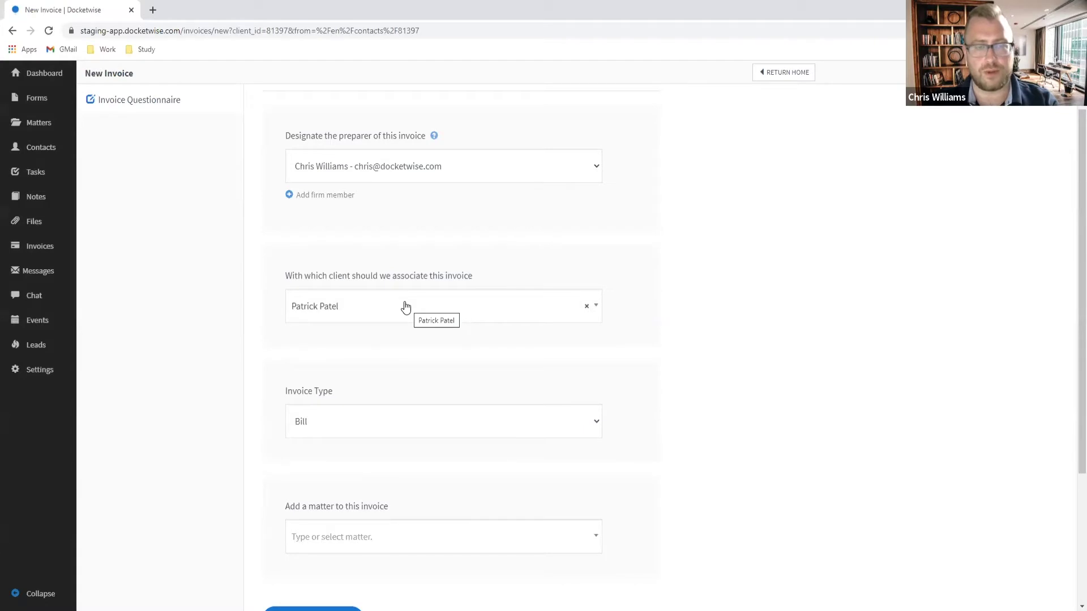
scroll(366, 369, "down", 1)
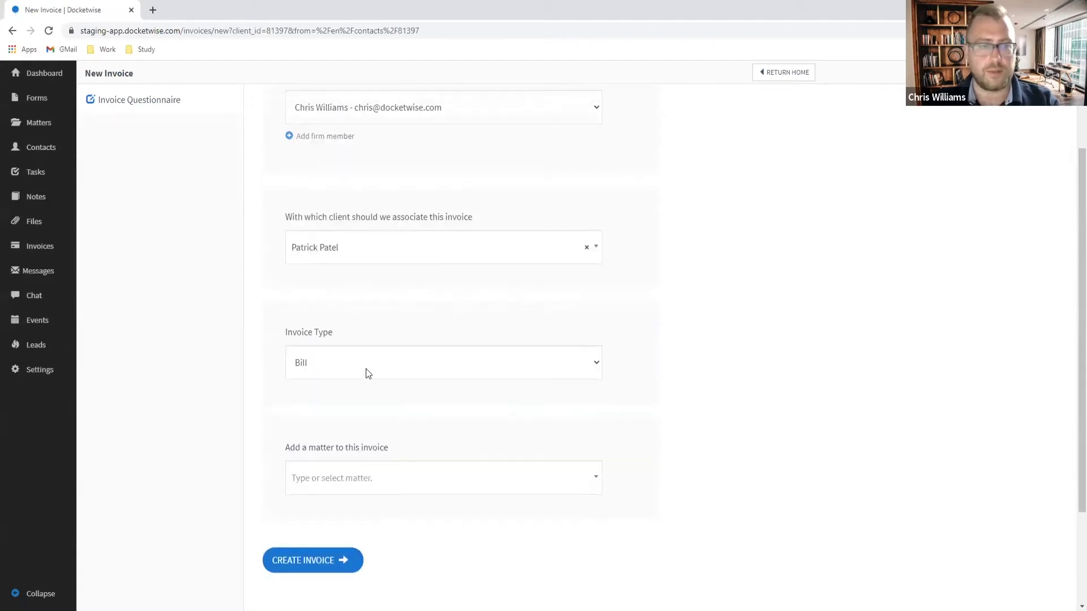
Step: Set the invoice type to Bill after briefly trying Trust Request
left_click(366, 367)
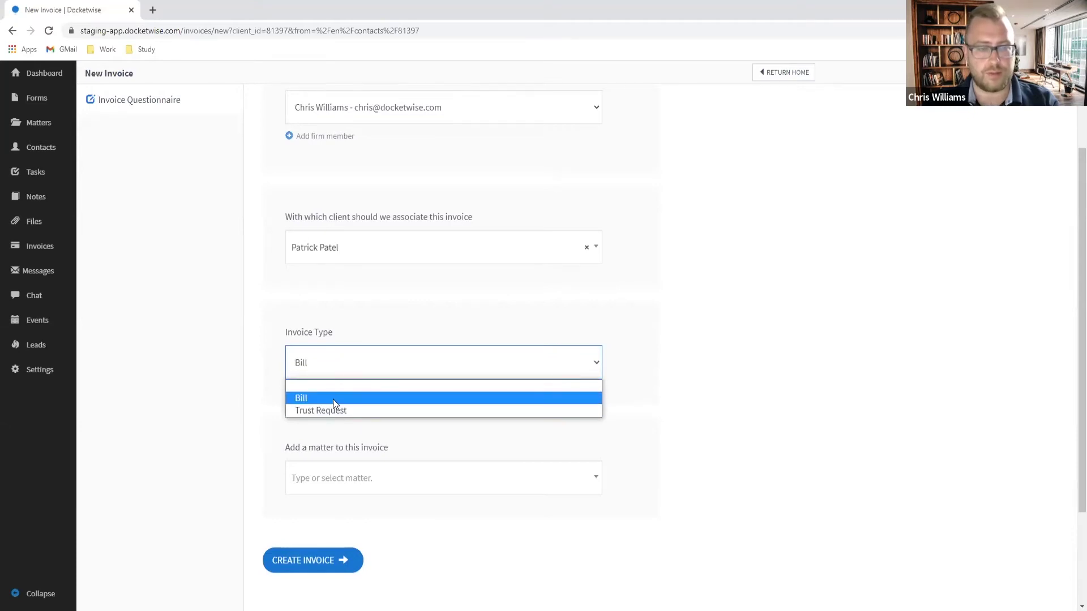
left_click(333, 399)
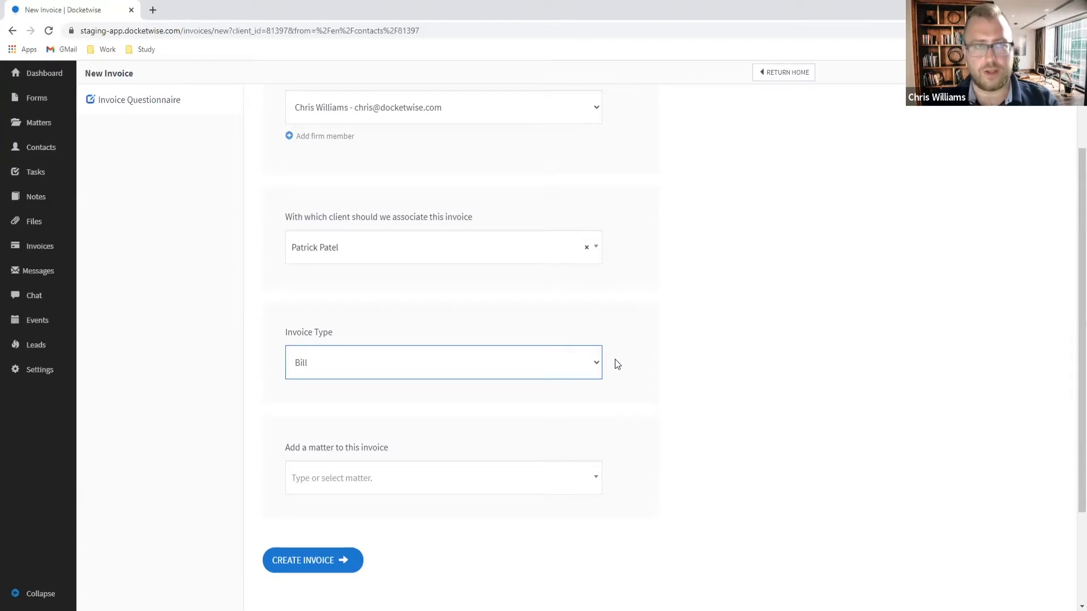
left_click(536, 364)
left_click(389, 411)
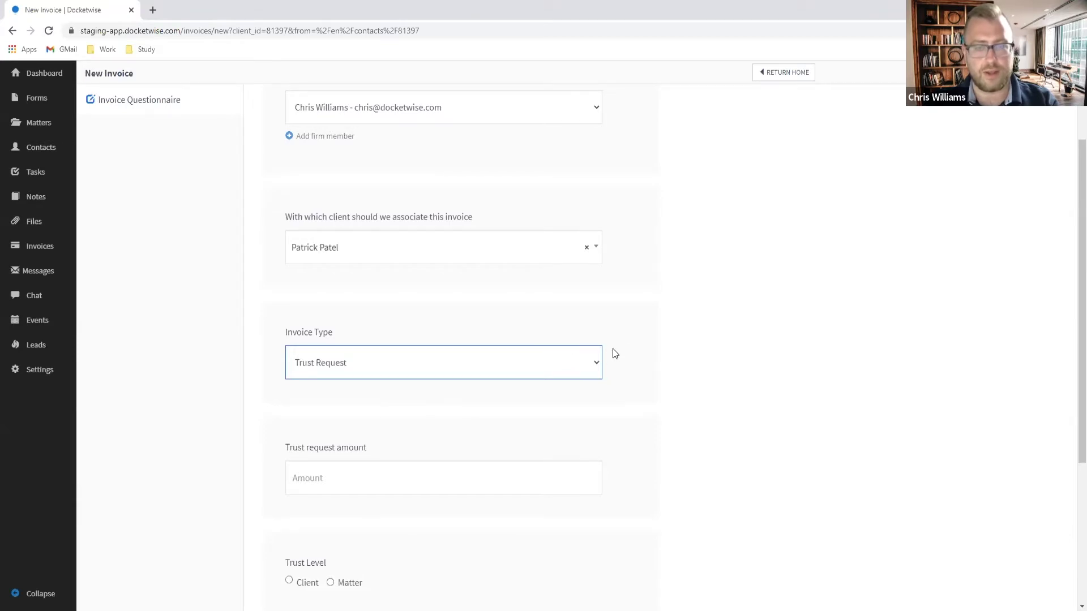
left_click(503, 366)
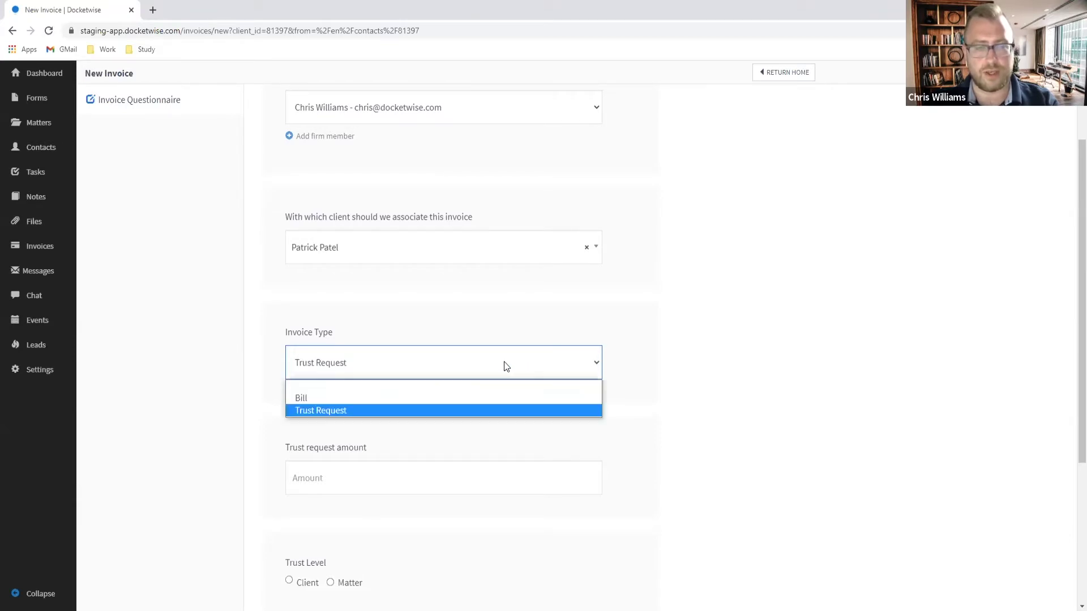
left_click(418, 399)
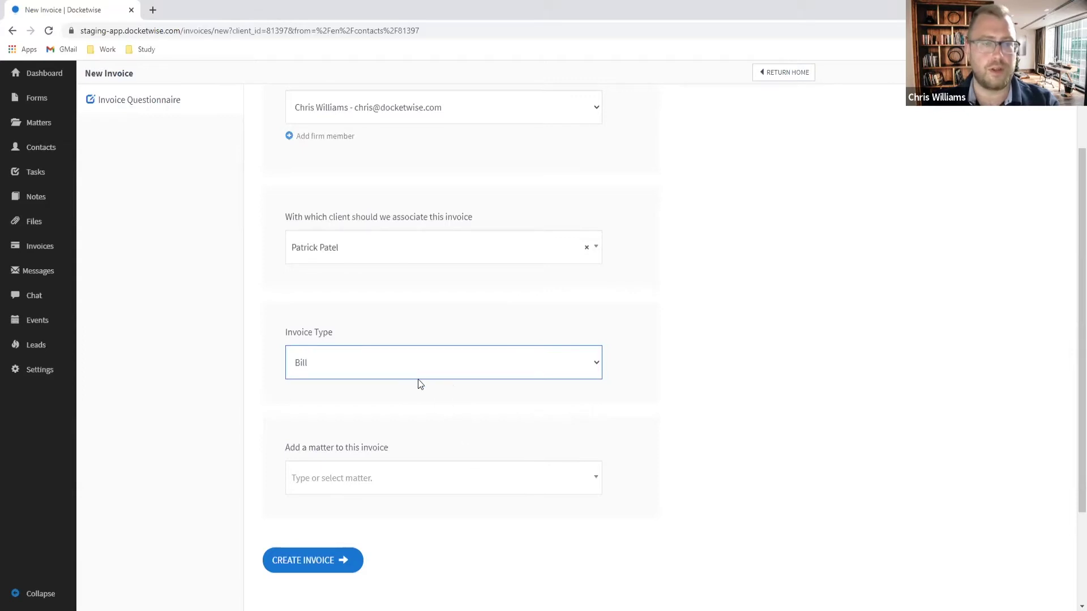
Step: Attach the client's Naturalization matter and create the invoice
left_click(420, 482)
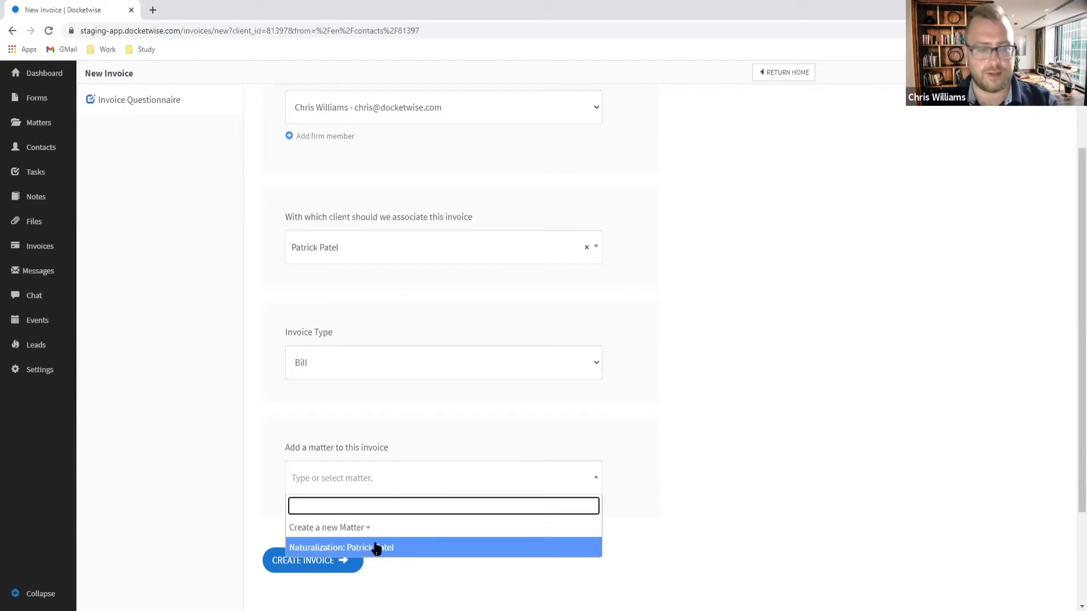
left_click(415, 548)
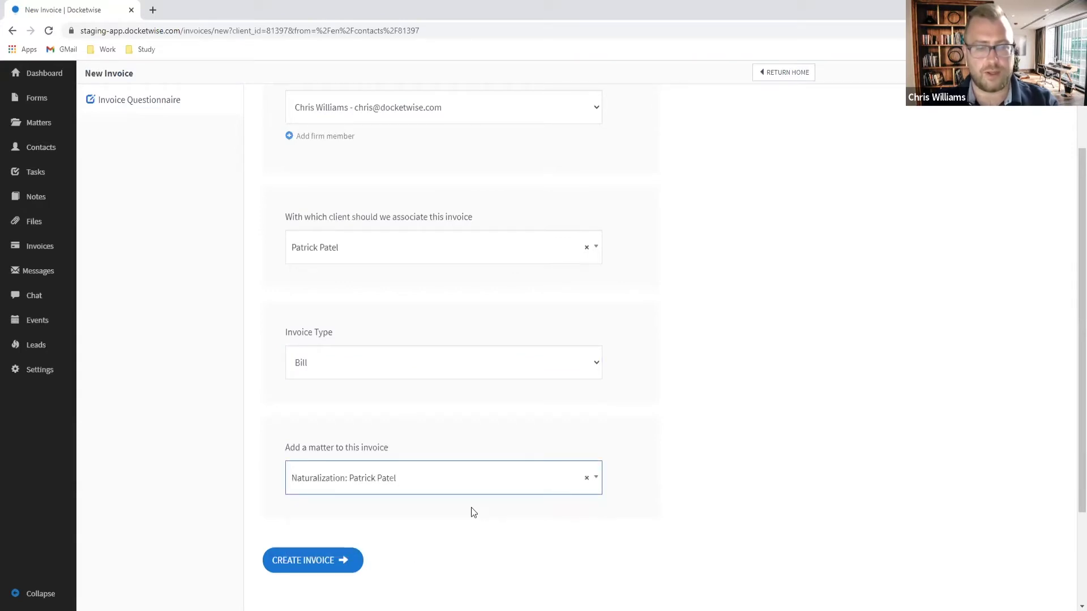
scroll(326, 515, "down", 1)
left_click(313, 503)
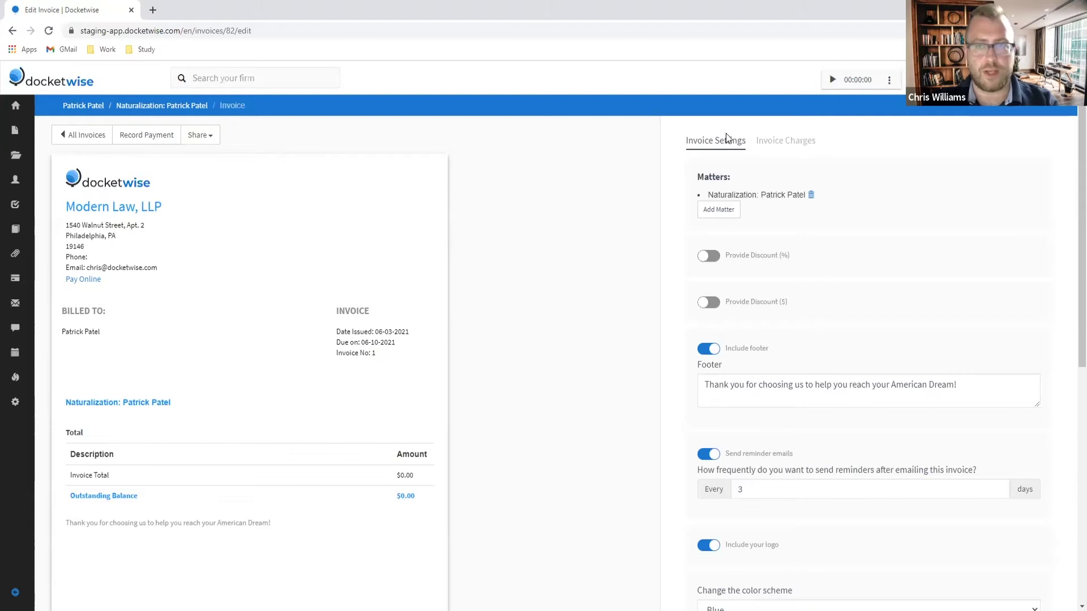
Step: Open the Invoice Charges tab and begin adding a charge to the invoice
left_click(785, 142)
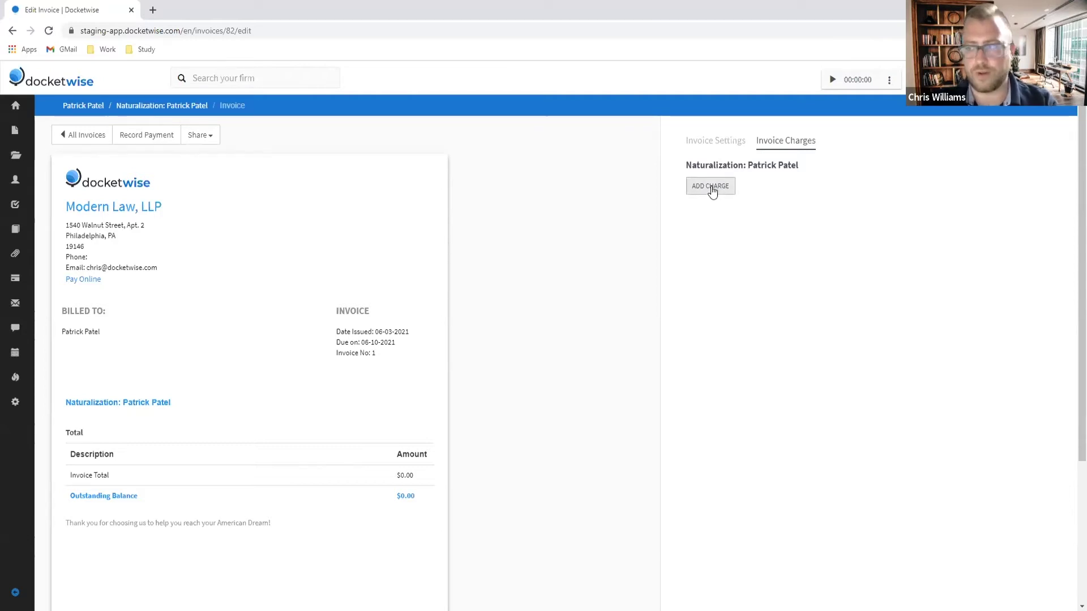
left_click(712, 190)
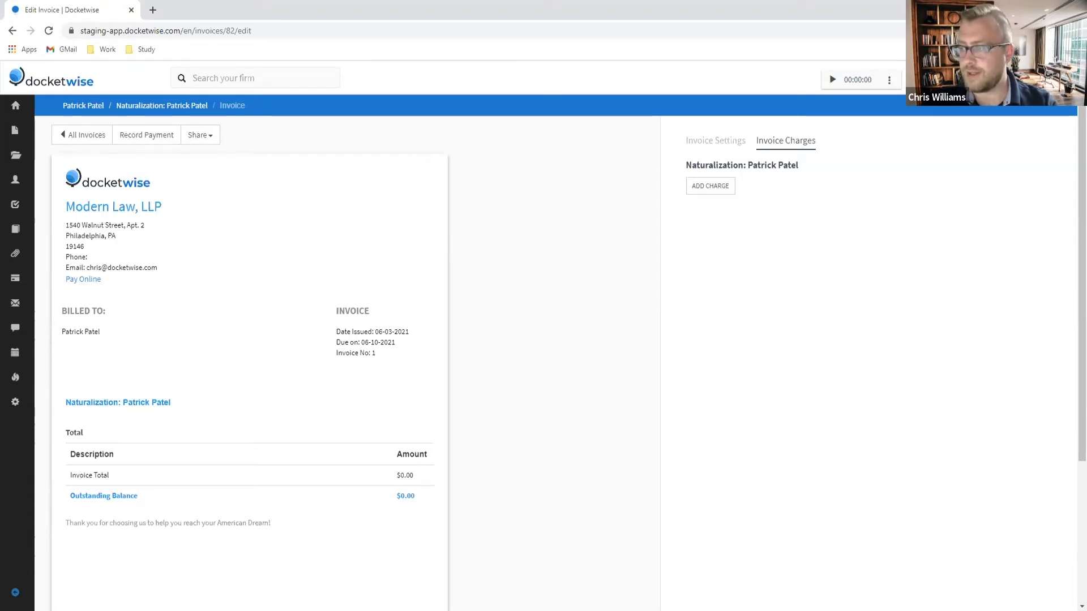
Step: Add a service charge described as 'Attorney's' with an amount of 2700.00
left_click(711, 187)
left_click(738, 234)
type("At")
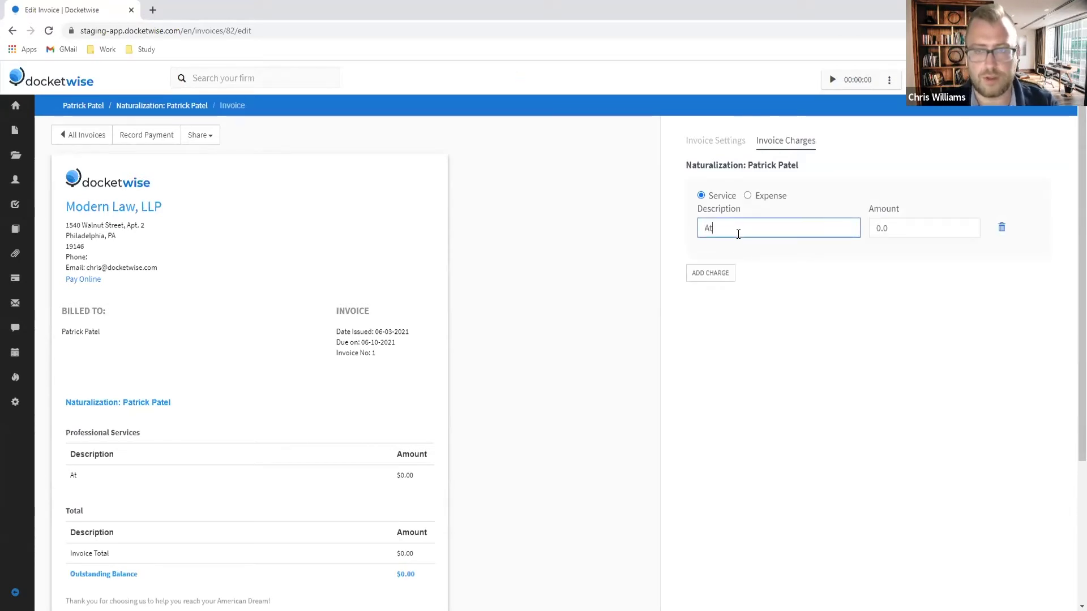
type("torney;s")
key("Tab")
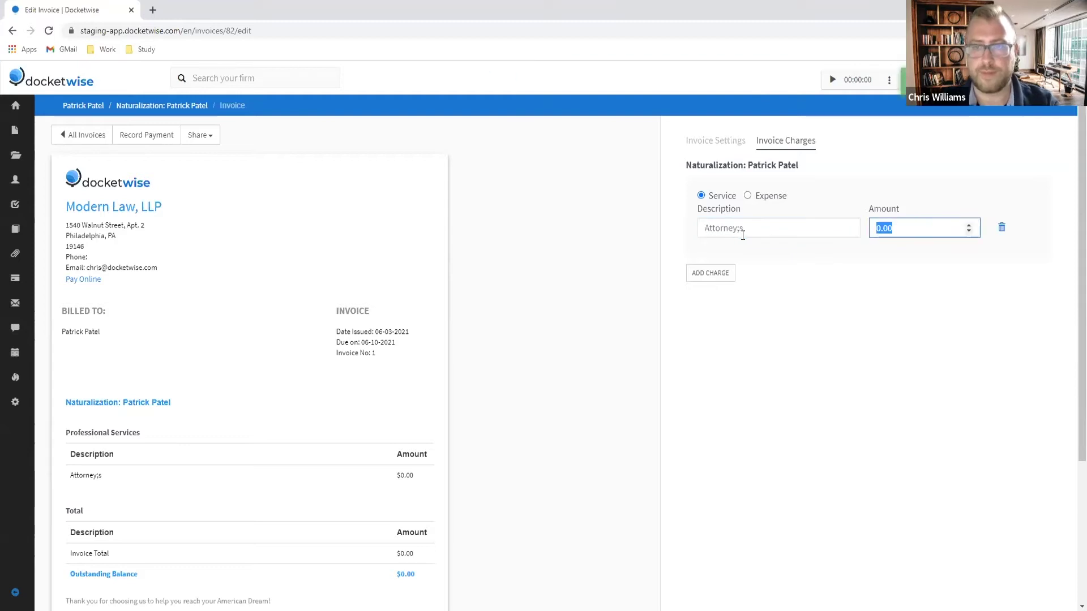
left_click(730, 224)
left_click(741, 228)
key("BackSpace")
type("'")
key("Tab")
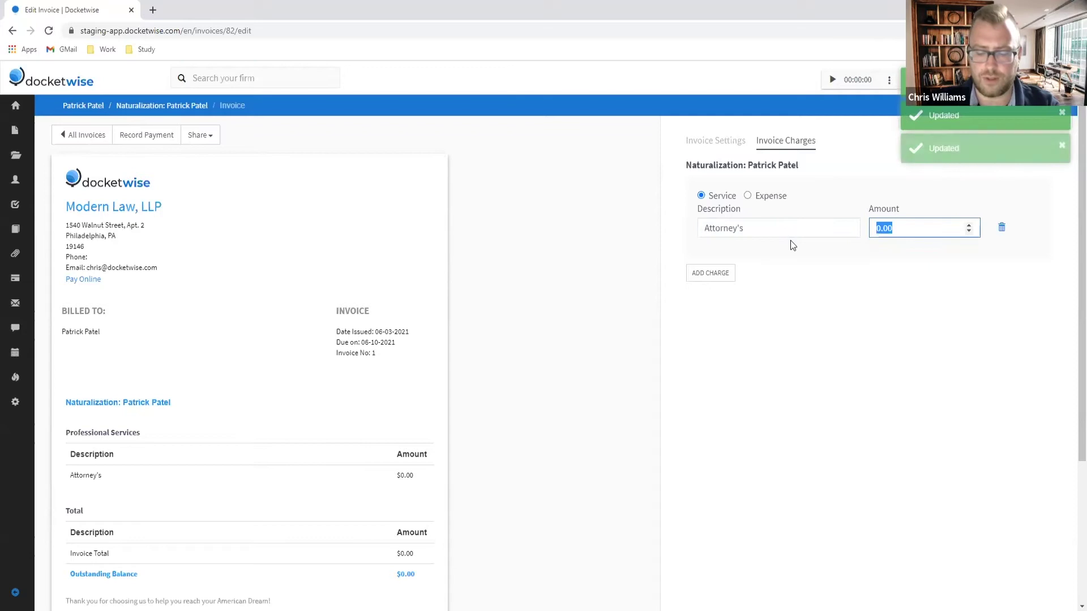
type("17")
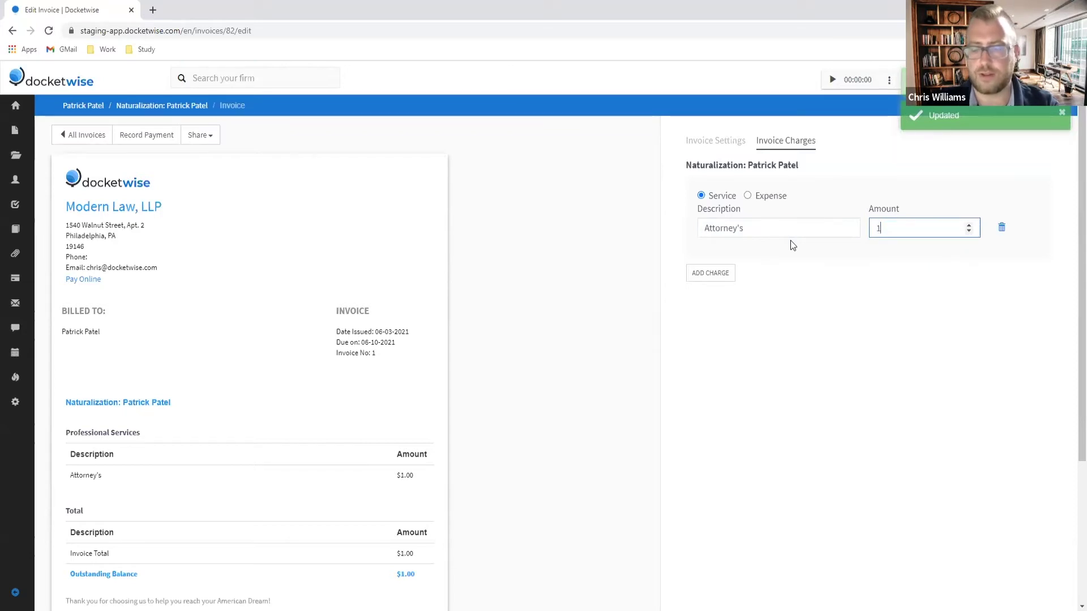
key("BackSpace")
key("BackSpace")
type("2700")
left_click(738, 315)
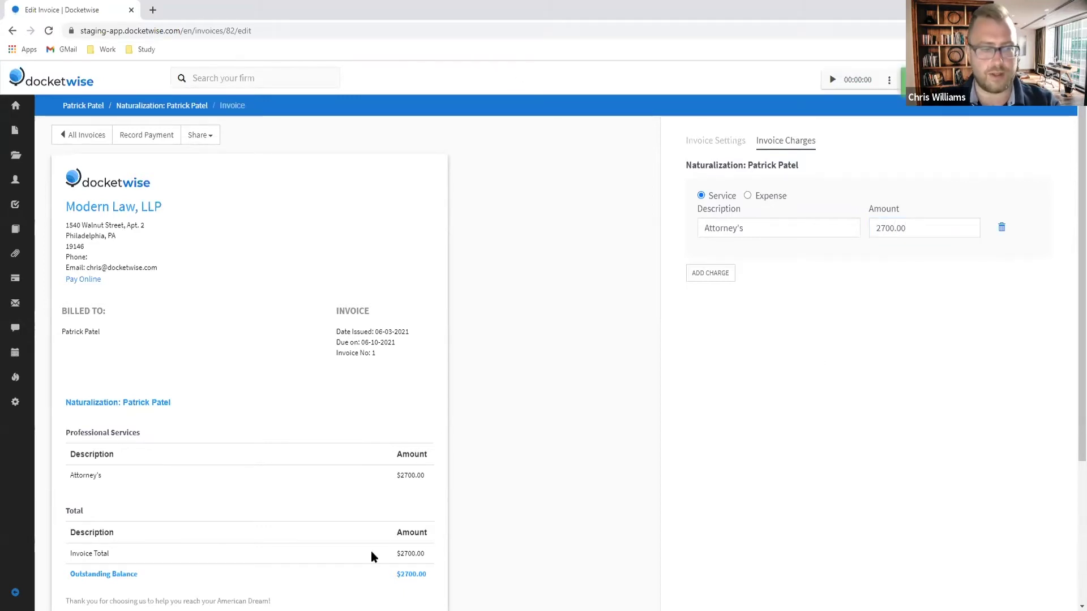
Step: Add a second charge as an expense, 'Ordinary Costs', for 200
left_click(704, 276)
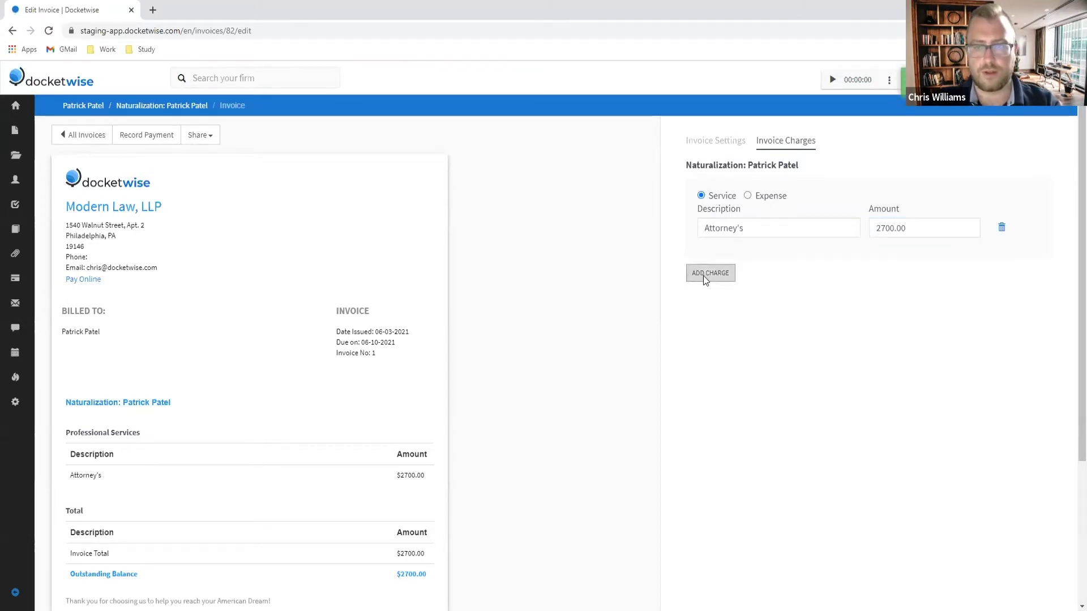
left_click(747, 283)
left_click(731, 317)
type("Ordi")
type("cnary F")
key("BackSpace")
key("BackSpace")
key("BackSpace")
key("BackSpace")
key("BackSpace")
key("BackSpace")
key("BackSpace")
type("nary Costs")
key("Tab")
type("200")
scroll(339, 526, "down", 2)
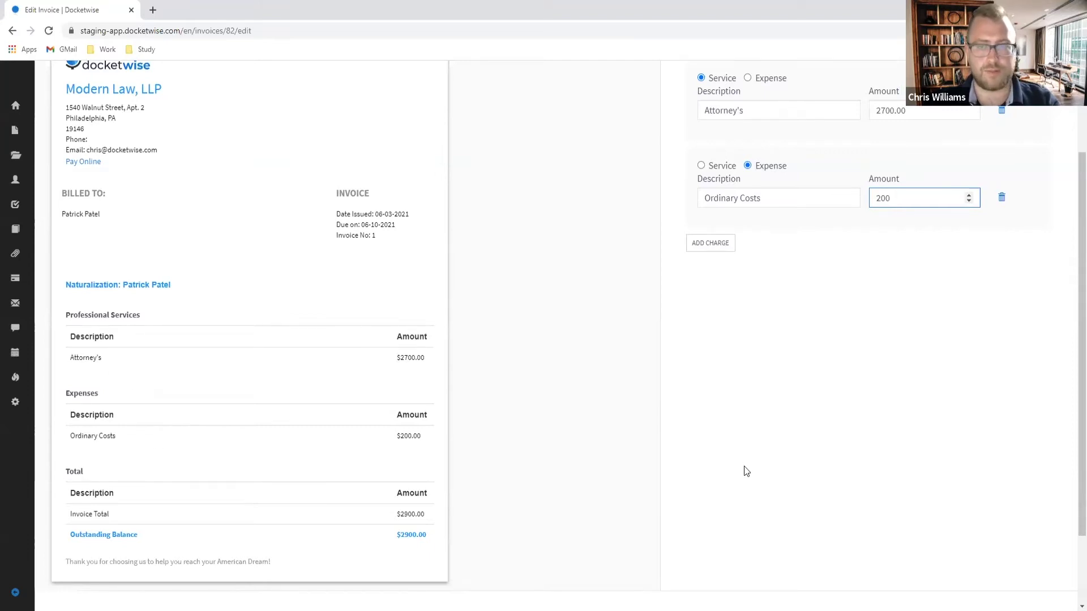
scroll(746, 471, "up", 3)
left_click(716, 141)
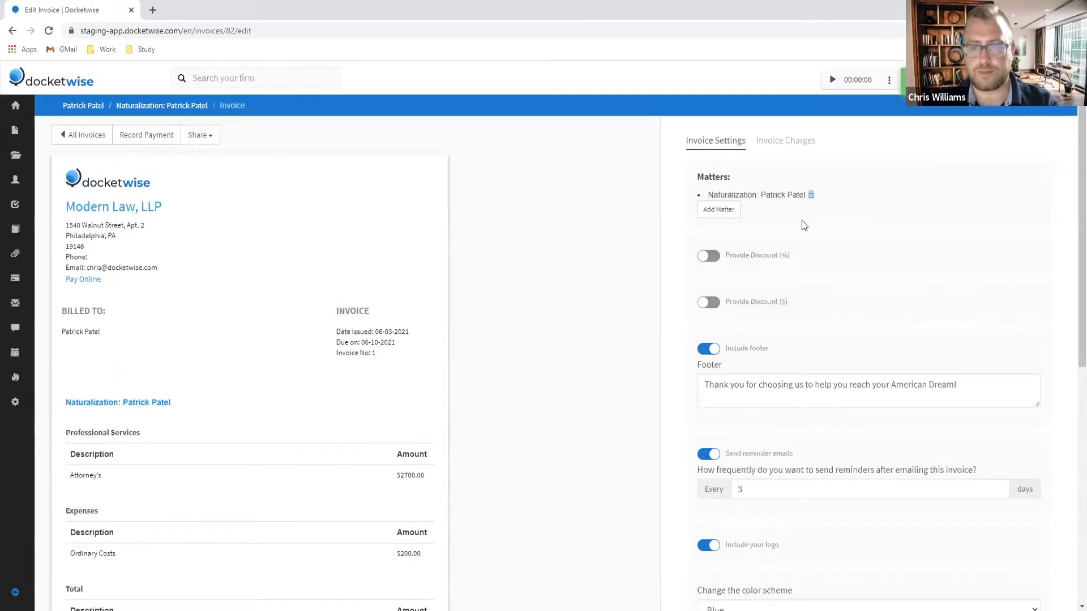
scroll(875, 309, "down", 2)
scroll(909, 364, "up", 2)
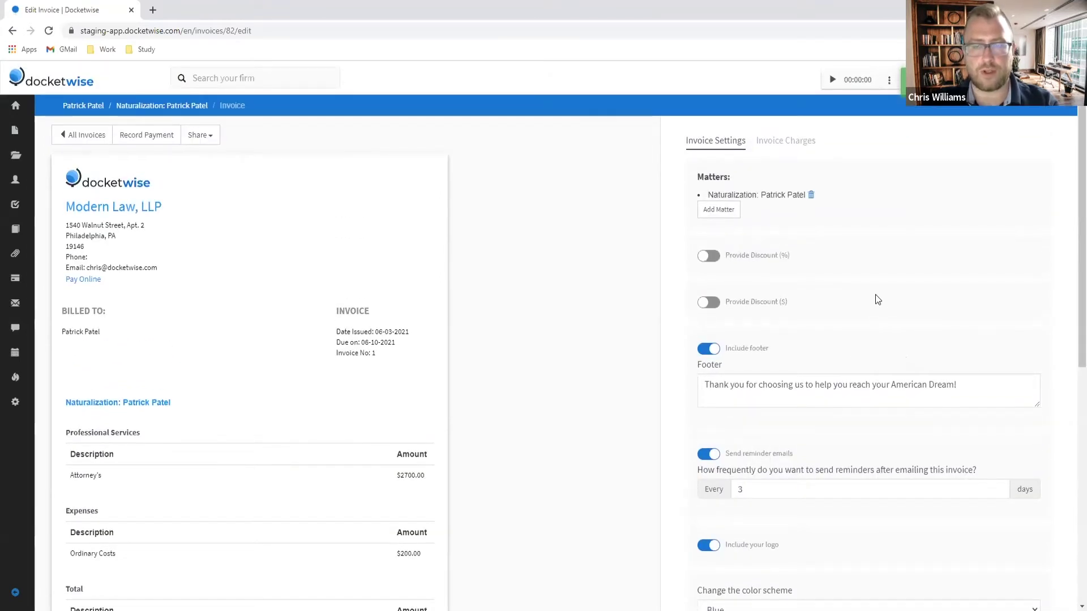
scroll(871, 293, "down", 2)
scroll(870, 296, "down", 4)
scroll(844, 311, "up", 3)
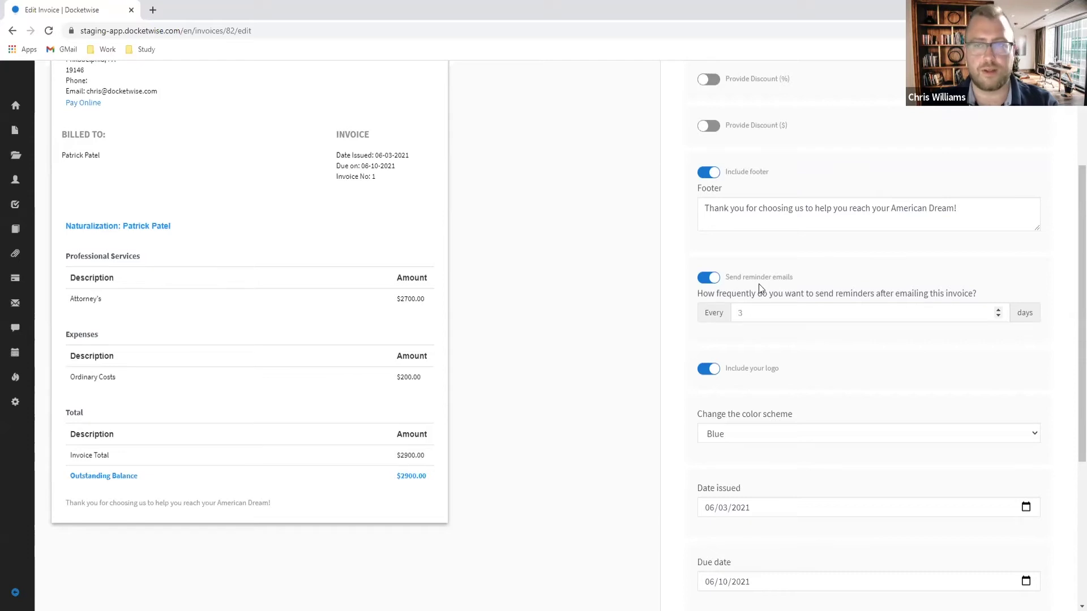
scroll(758, 284, "up", 1)
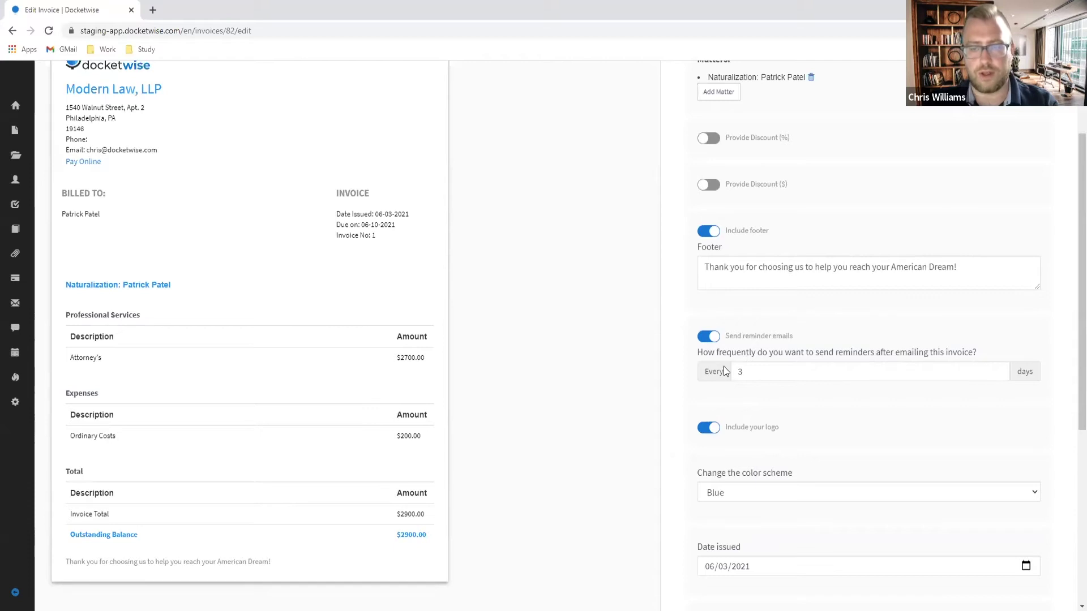
scroll(716, 410, "down", 1)
scroll(711, 396, "up", 1)
scroll(732, 378, "up", 2)
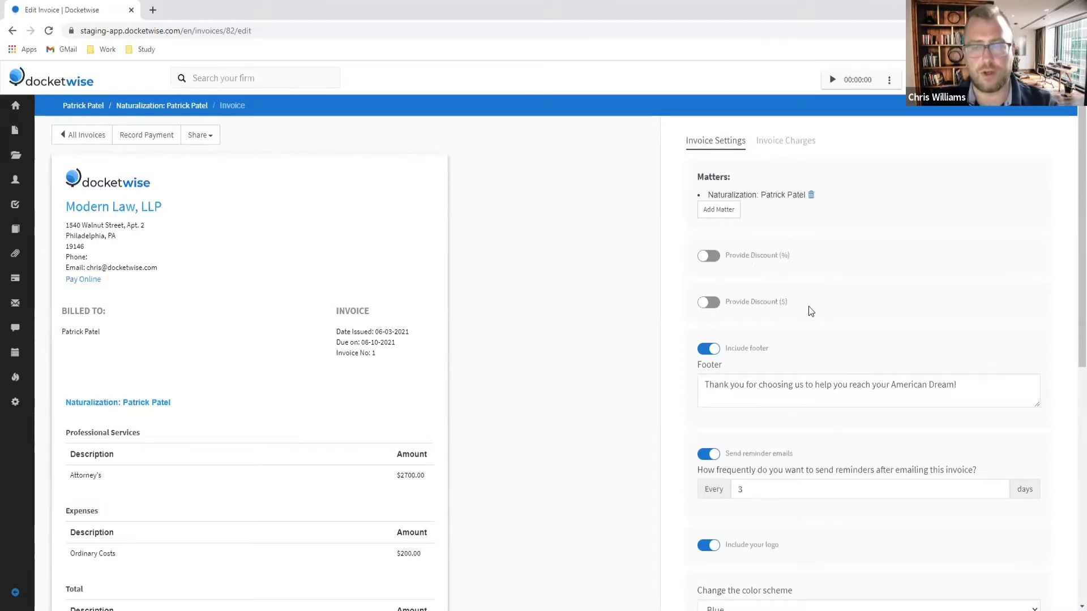
double_click(767, 302)
left_click(896, 296)
scroll(877, 305, "down", 1)
scroll(871, 313, "down", 4)
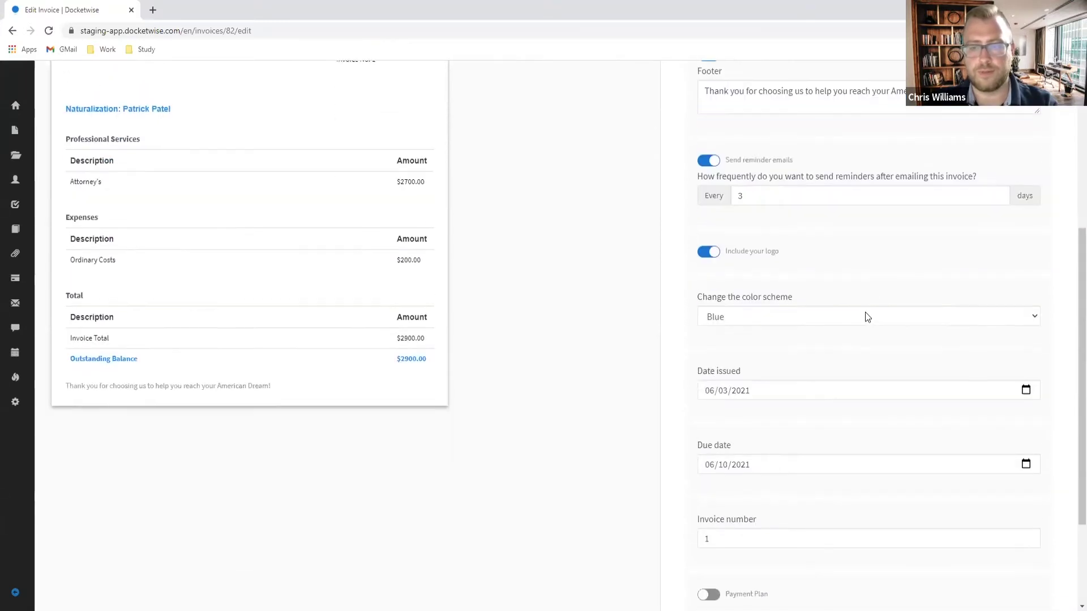
scroll(736, 339, "down", 1)
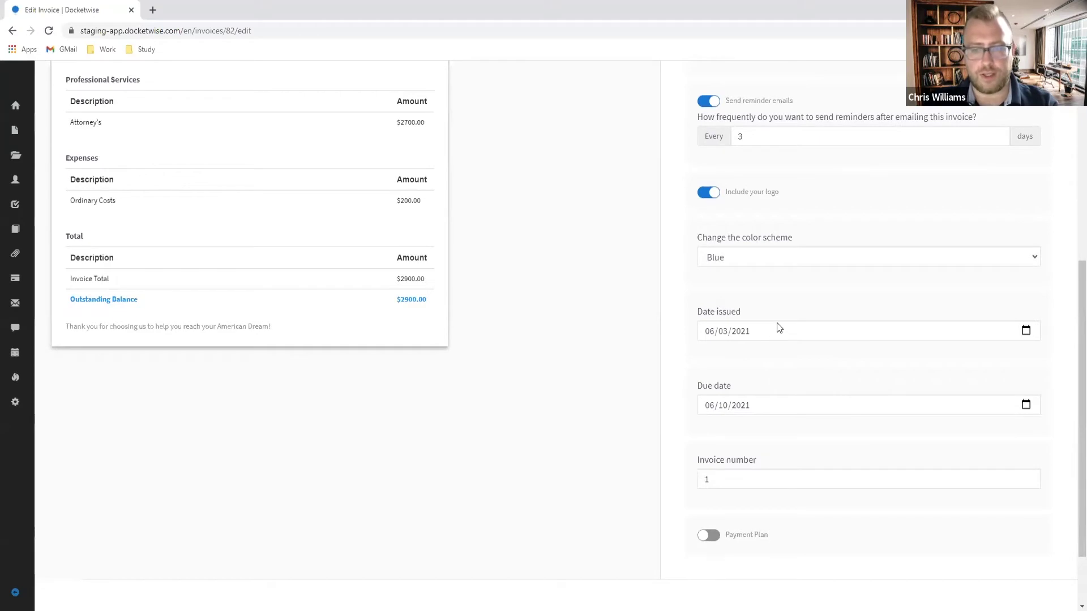
Step: Confirm invoice number 1, then return to the top of the Edit Invoice page
left_click(724, 475)
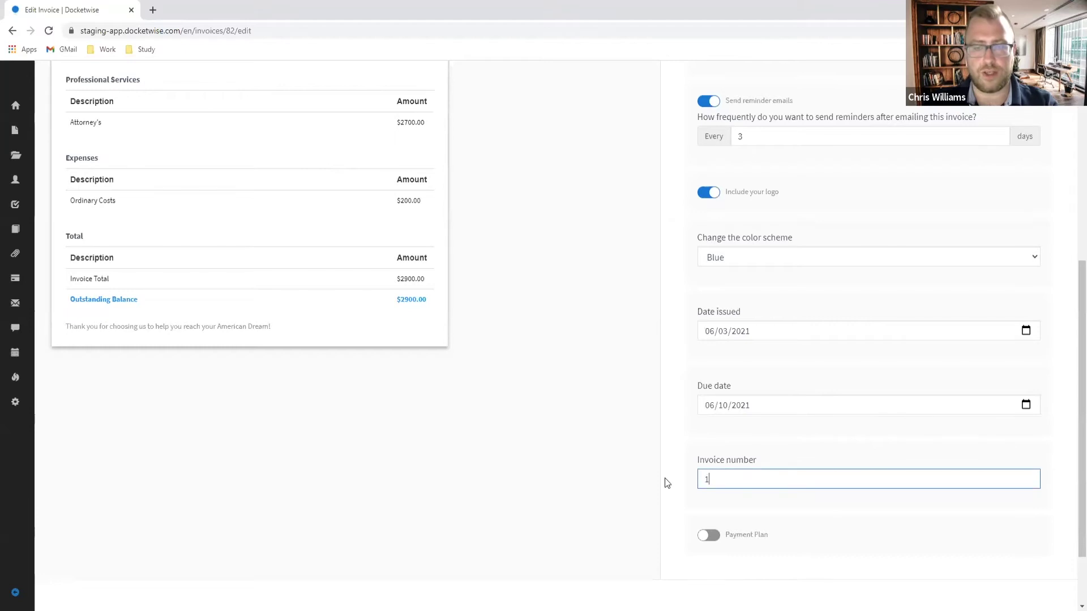
left_click(716, 505)
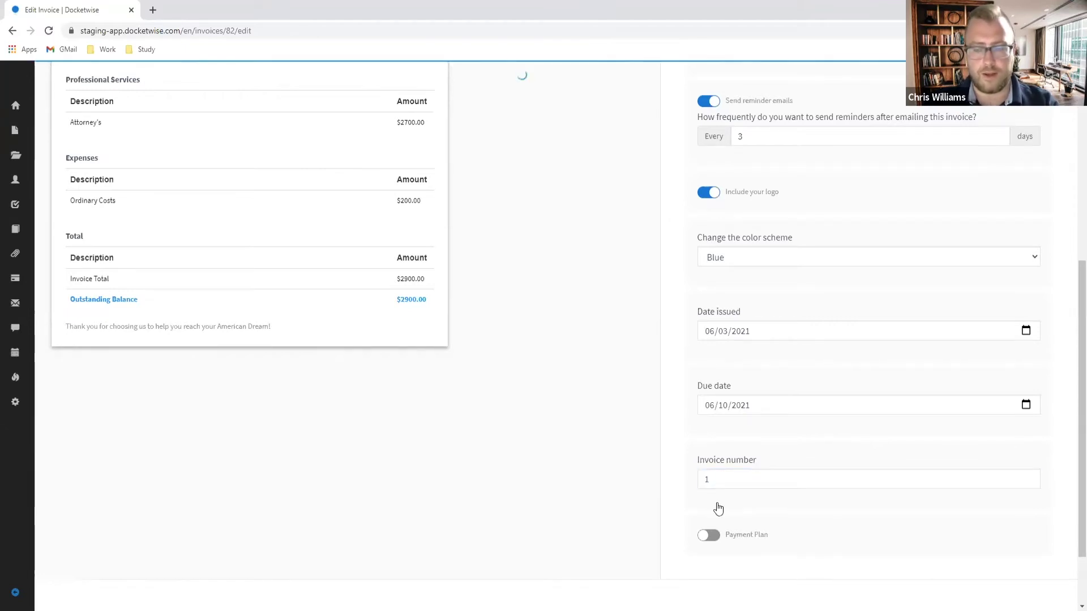
scroll(715, 509, "down", 2)
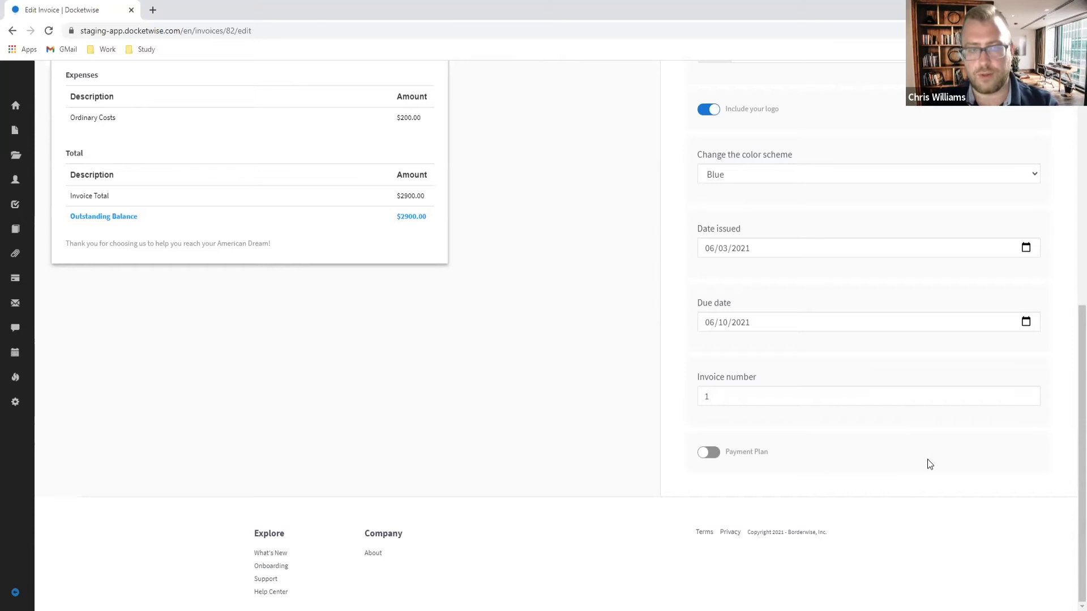
scroll(920, 445, "up", 4)
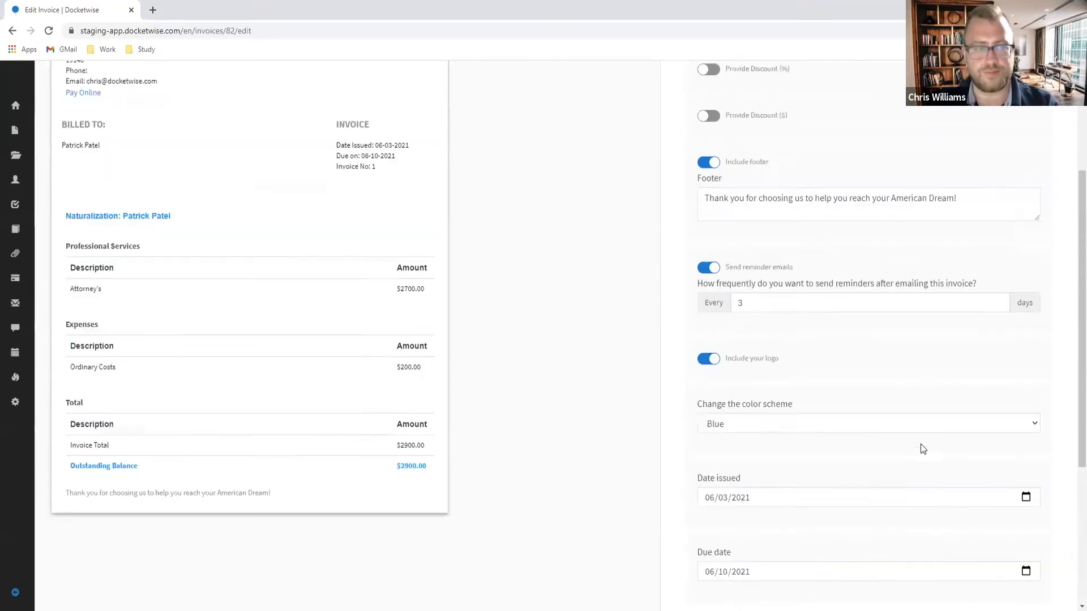
scroll(920, 444, "up", 3)
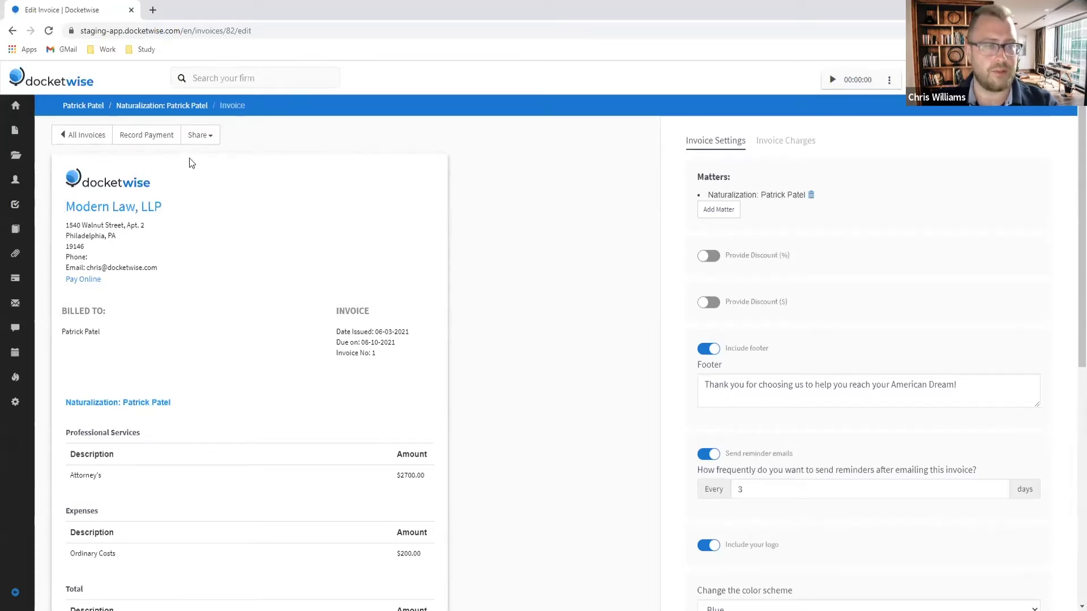
Step: Preview sending the invoice by email and by text message, then close the Share Invoice dialog unsent
left_click(201, 138)
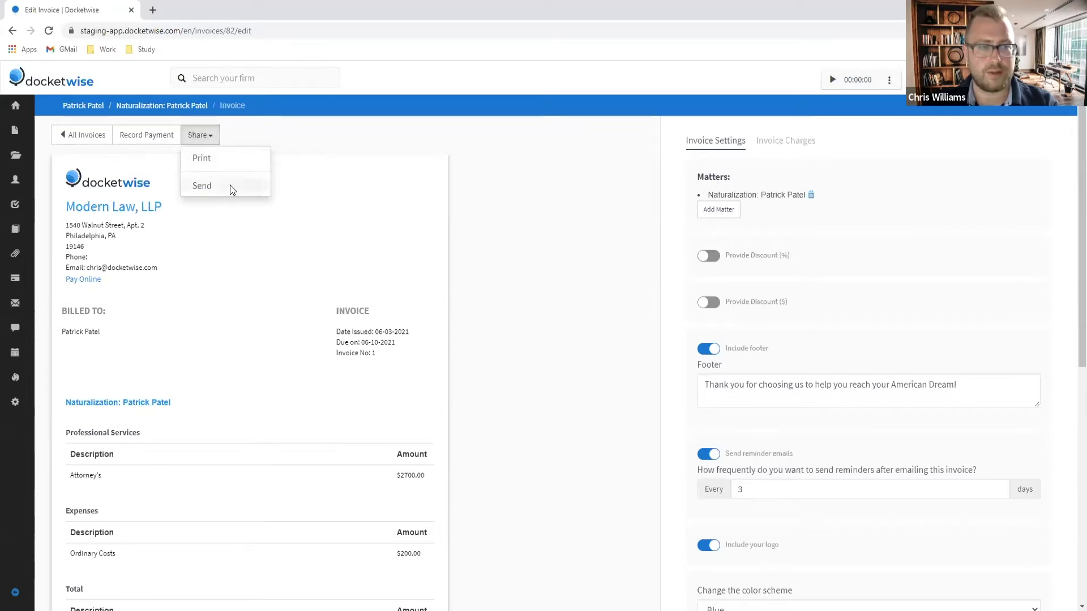
left_click(201, 186)
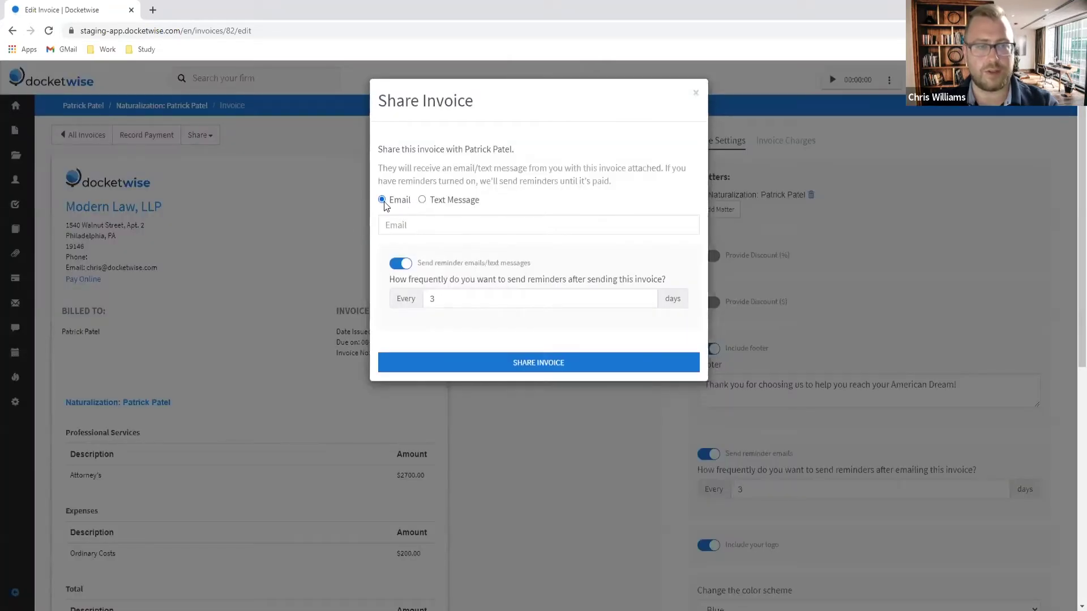
left_click(423, 201)
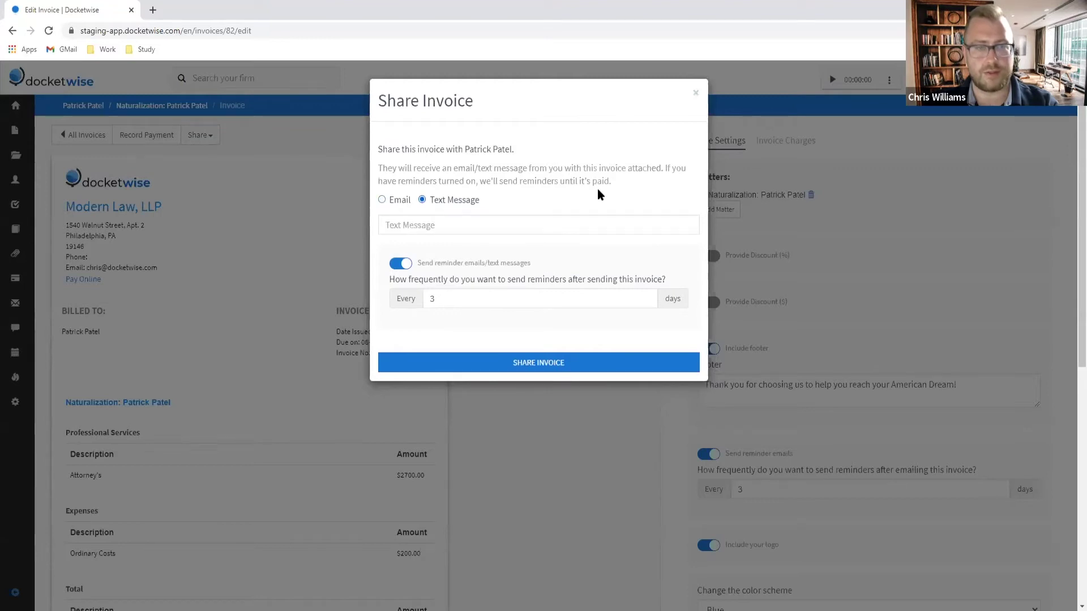
left_click(695, 94)
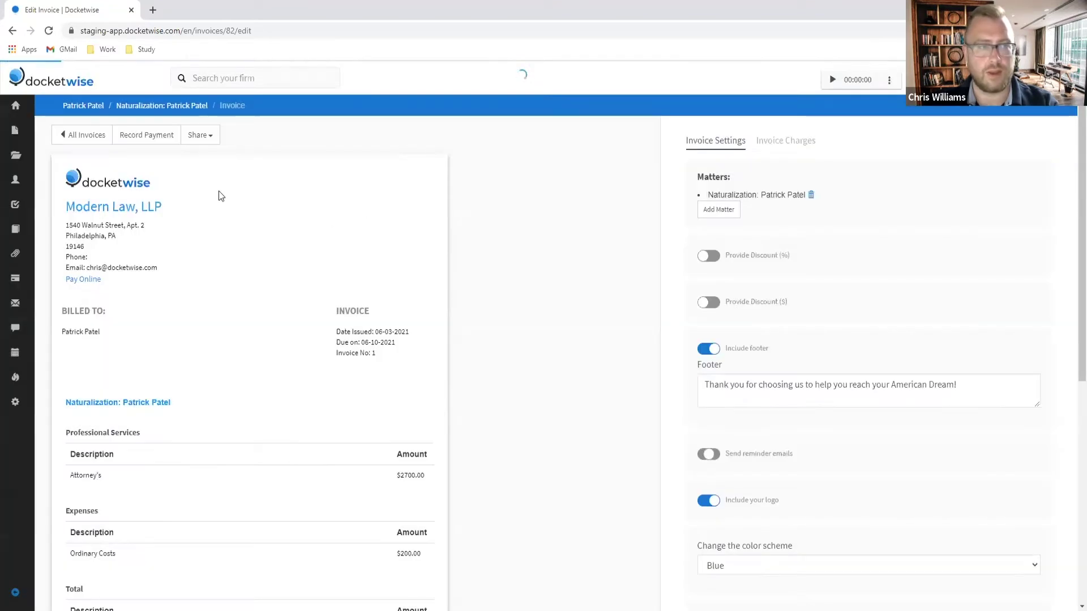
Step: Start a payment into the Attorney Business Checking Account with Direct payment as the type
left_click(148, 139)
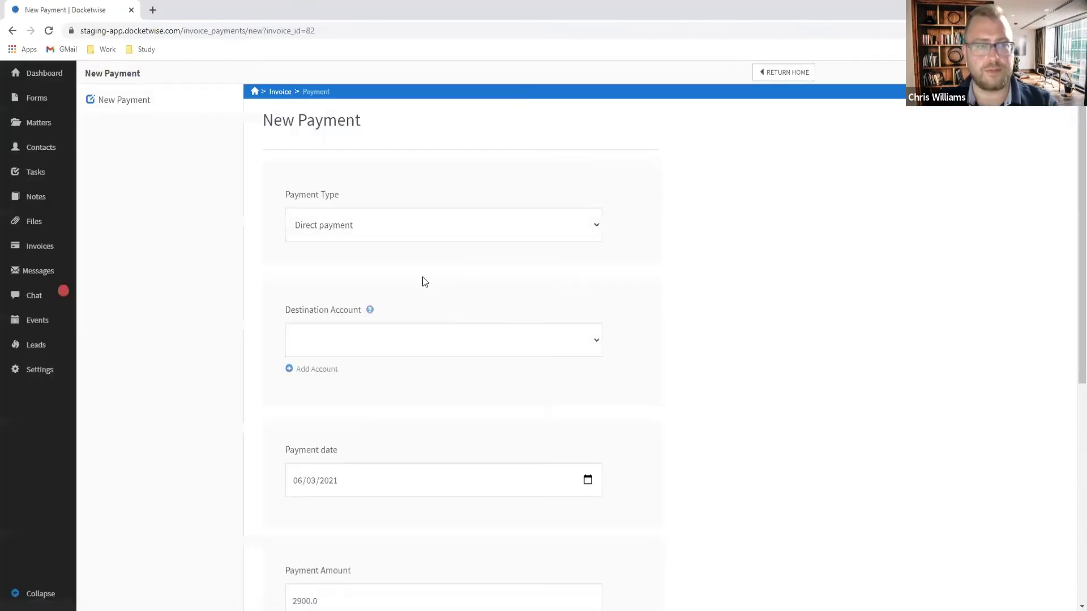
left_click(514, 342)
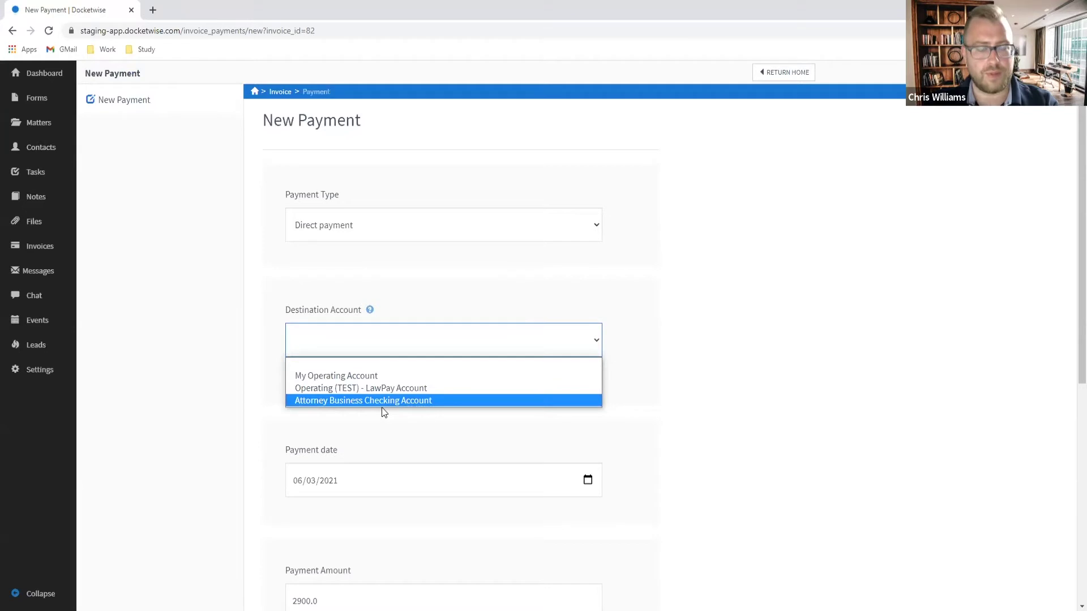
left_click(335, 401)
left_click(691, 254)
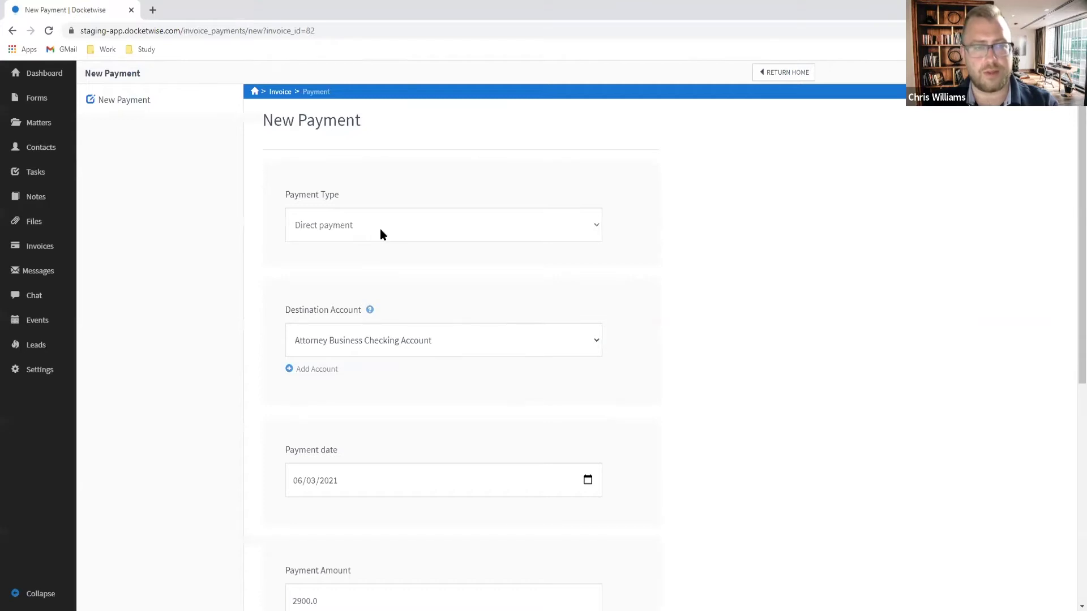
left_click(379, 230)
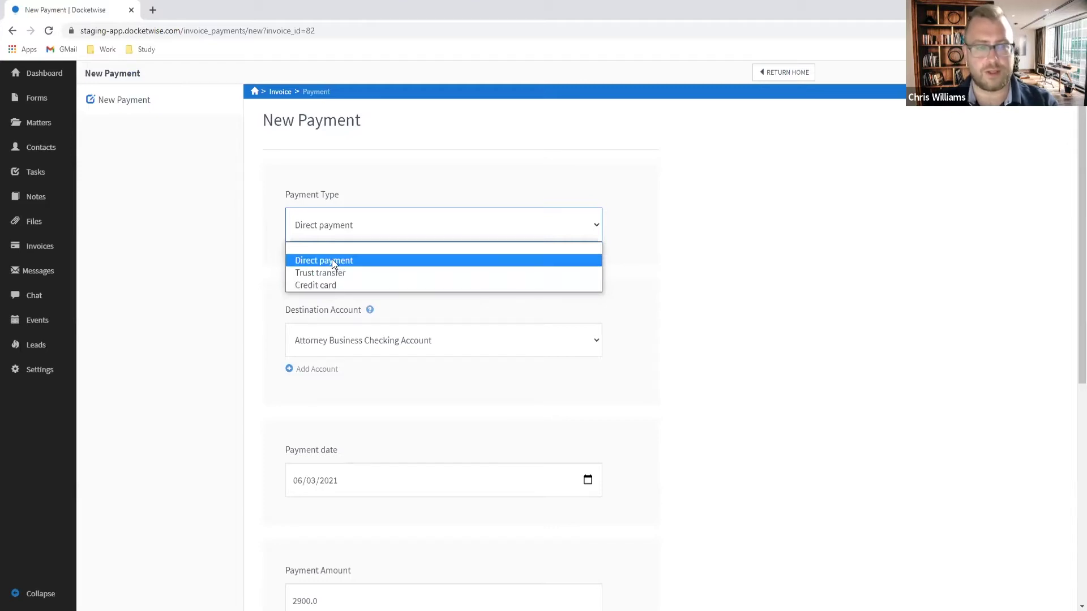
left_click(335, 264)
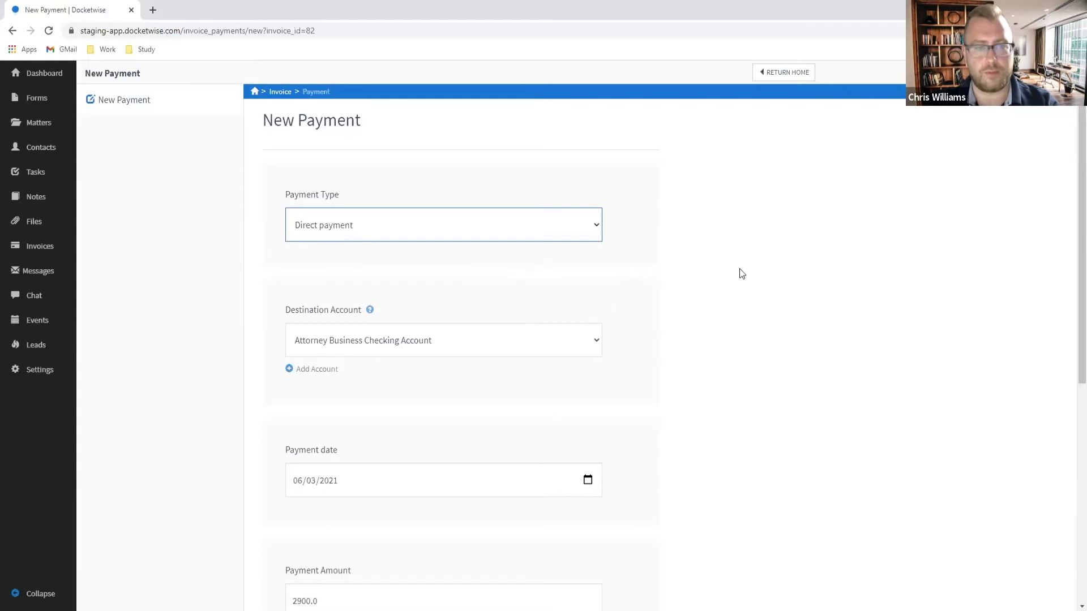
Step: Describe the payment as 'Paid in full in cash' and save it, clearing the $2900 balance
scroll(753, 262, "down", 2)
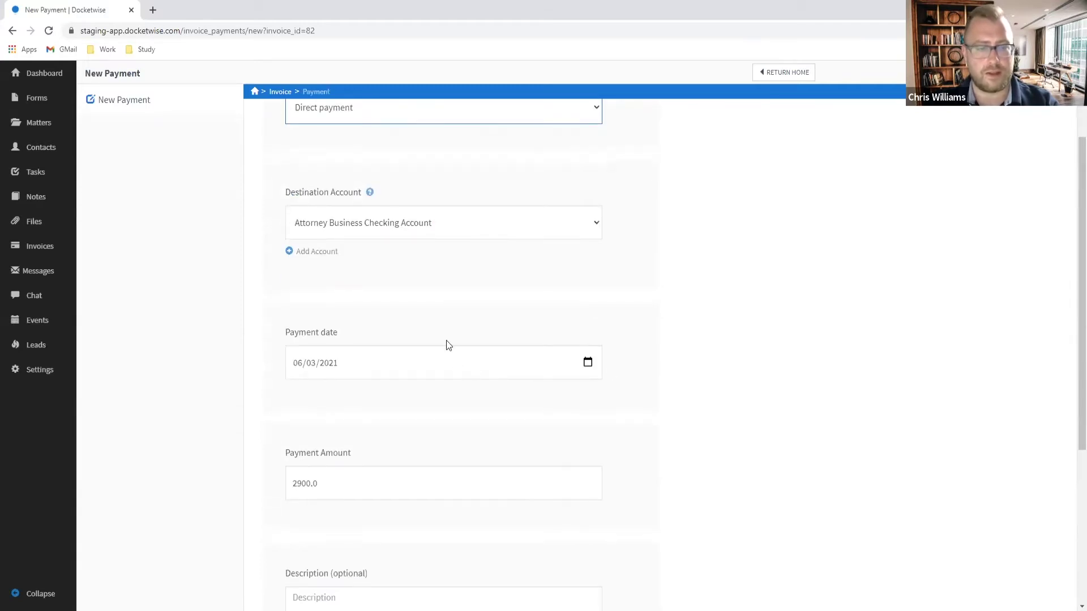
scroll(475, 340, "down", 1)
scroll(485, 342, "down", 1)
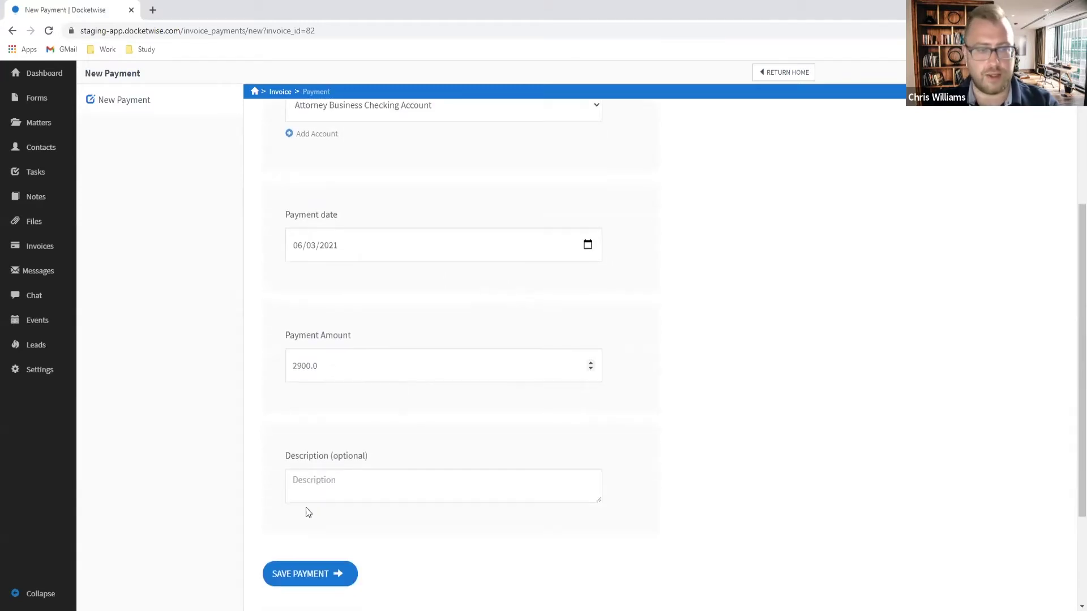
left_click(337, 479)
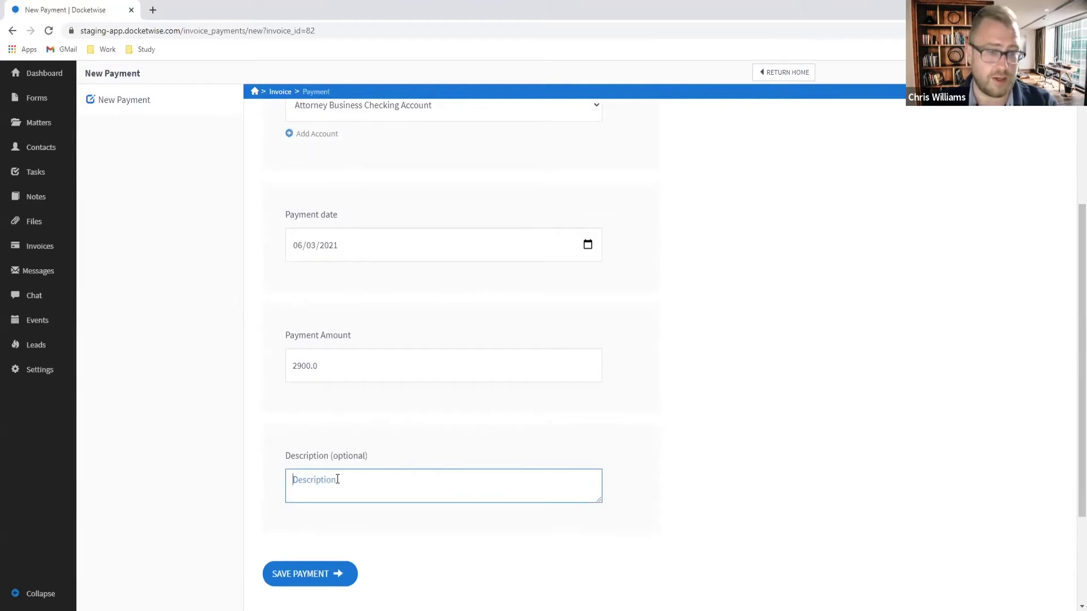
type("Pa")
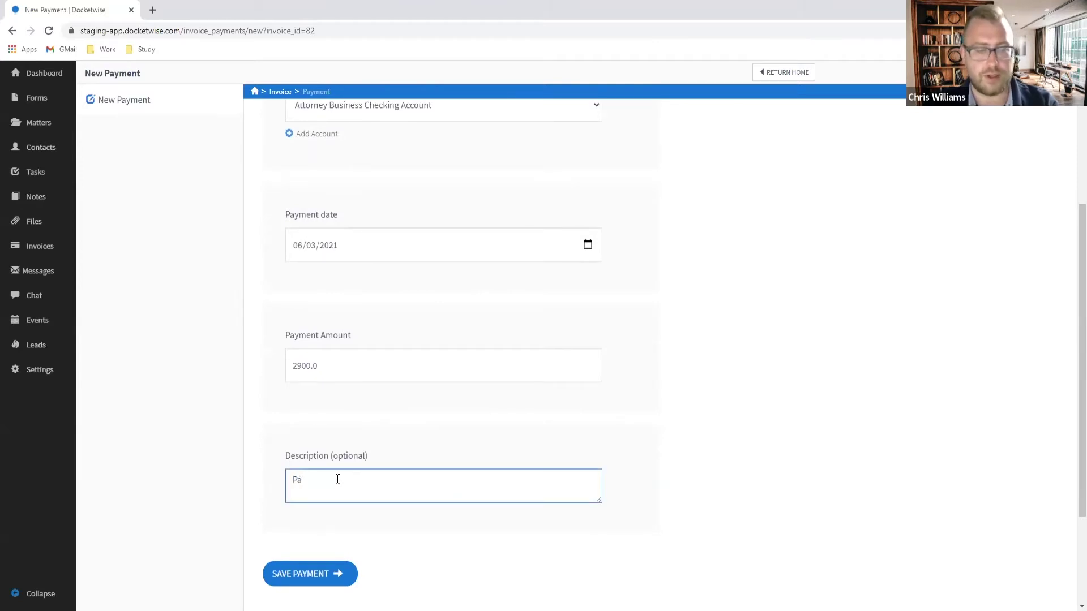
type("id in full")
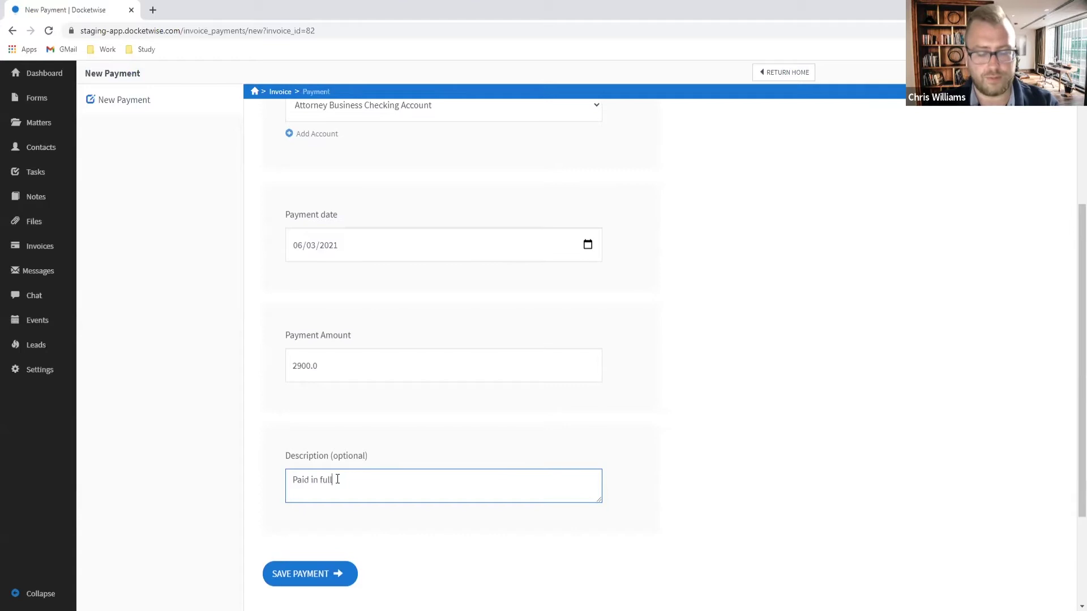
type(" in cash.")
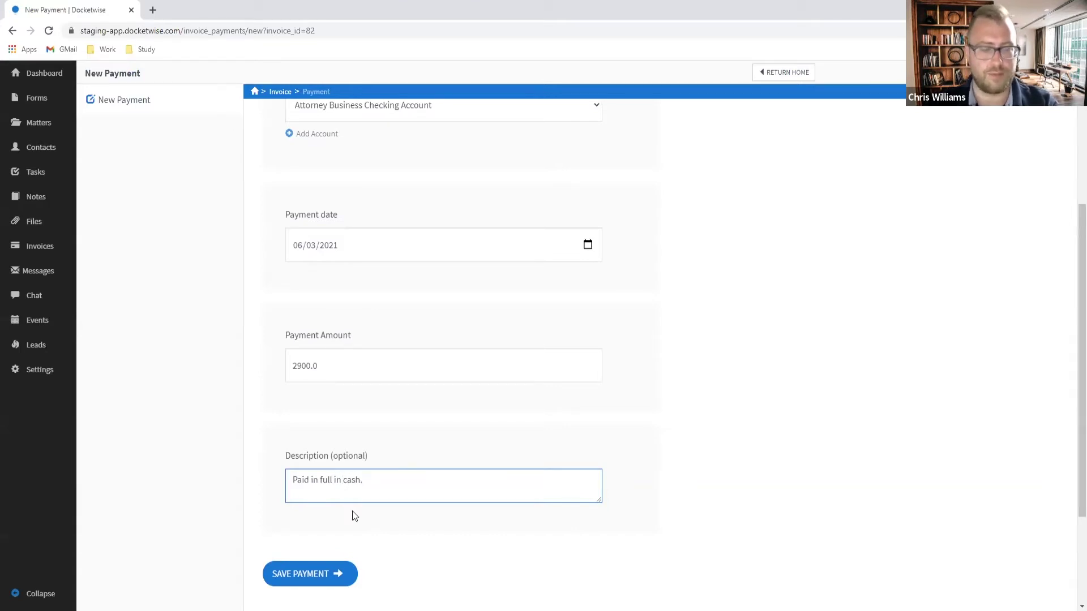
left_click(307, 583)
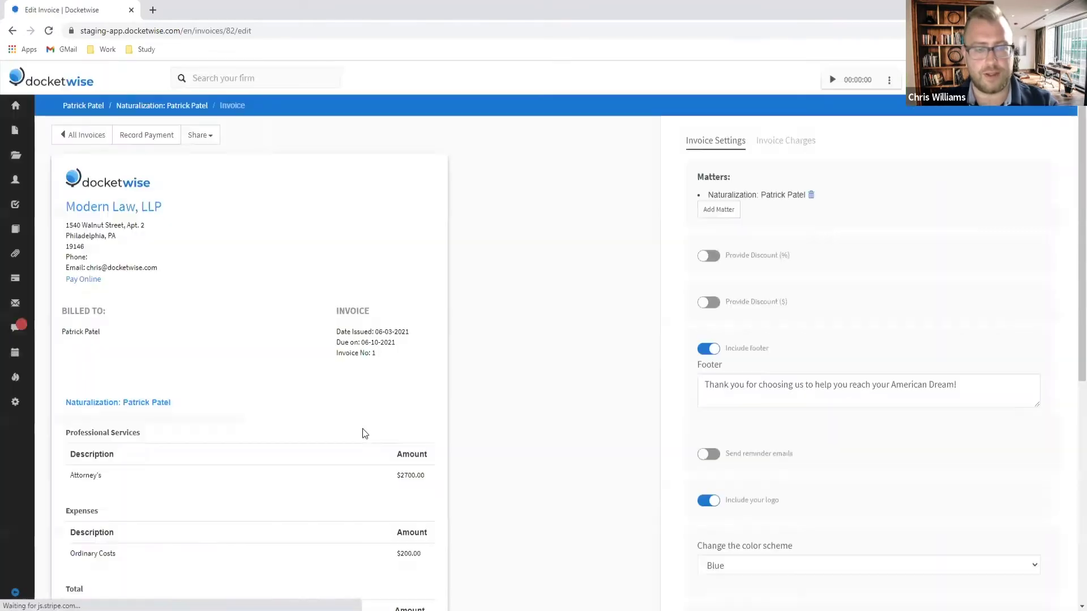
scroll(364, 432, "down", 5)
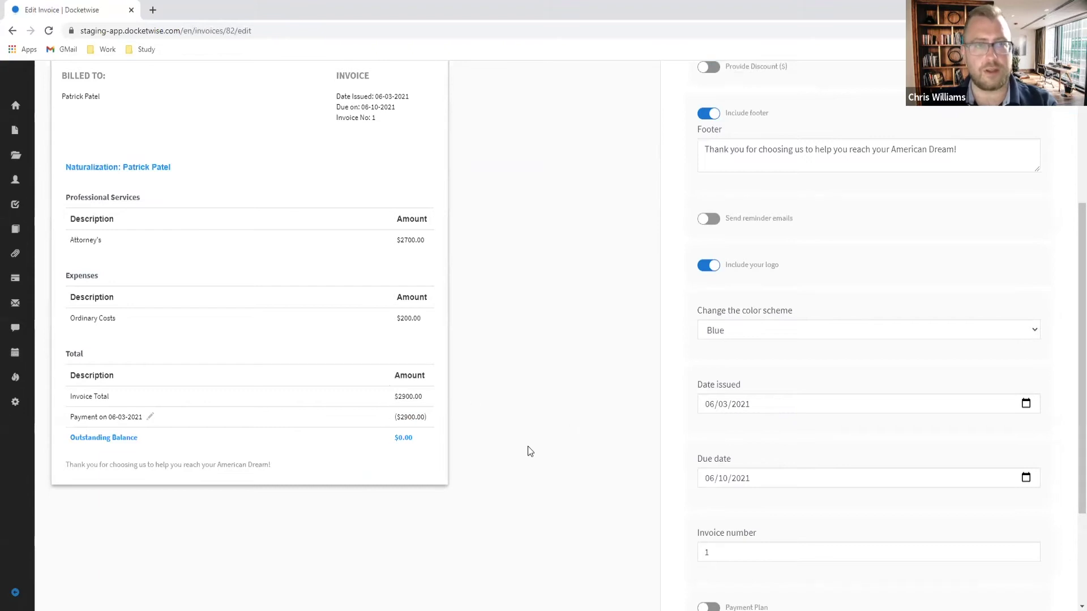
scroll(529, 451, "up", 5)
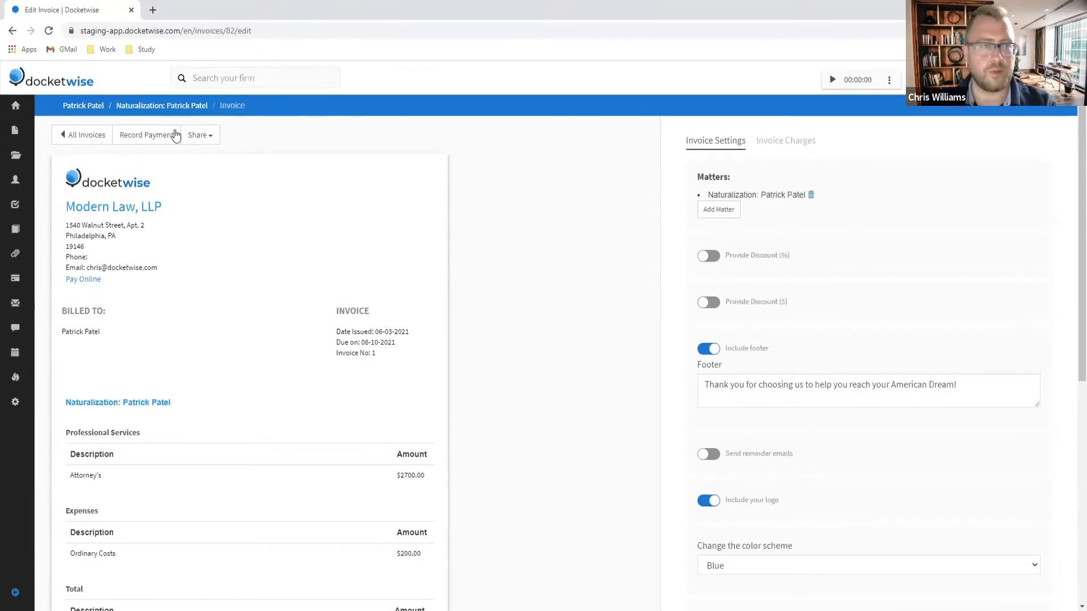
left_click(191, 109)
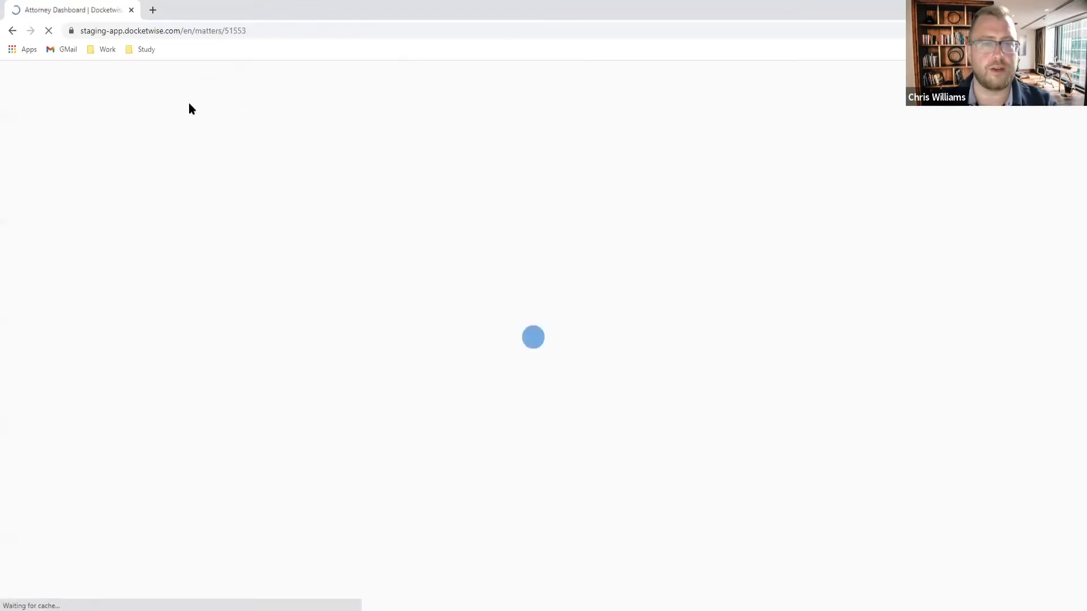
Step: Create a new Trust Request invoice for 3000 at the Client trust level from the matter page
left_click(981, 130)
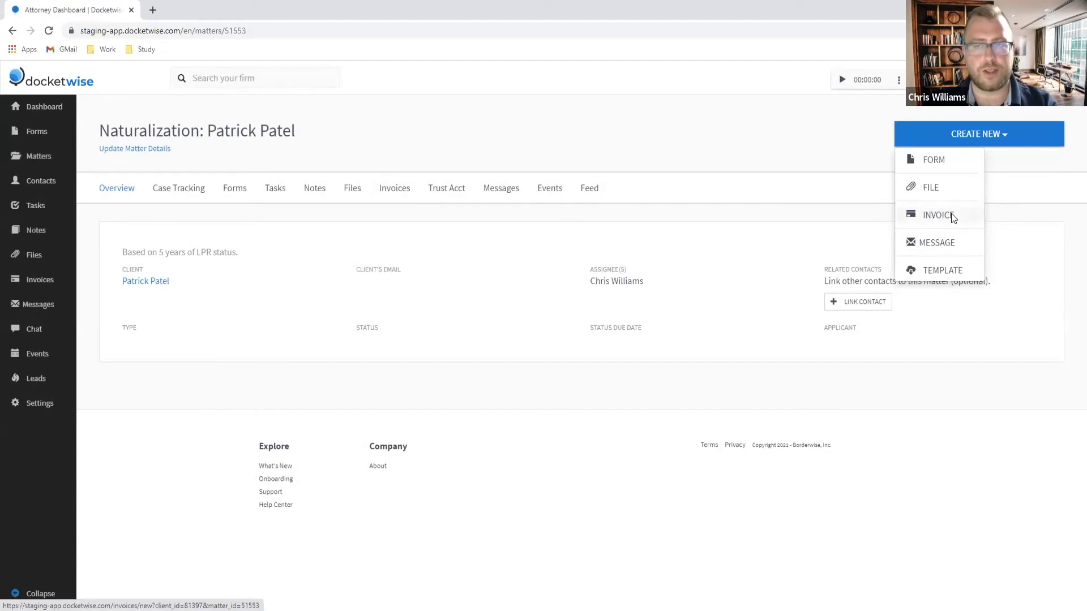
left_click(944, 220)
scroll(464, 354, "down", 1)
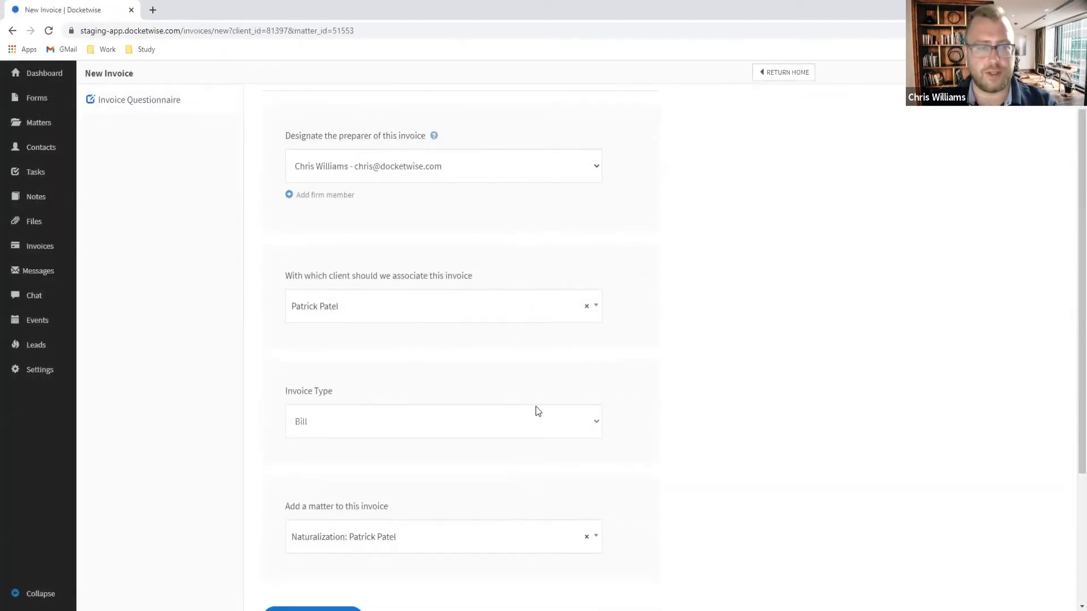
scroll(396, 379, "down", 1)
left_click(379, 369)
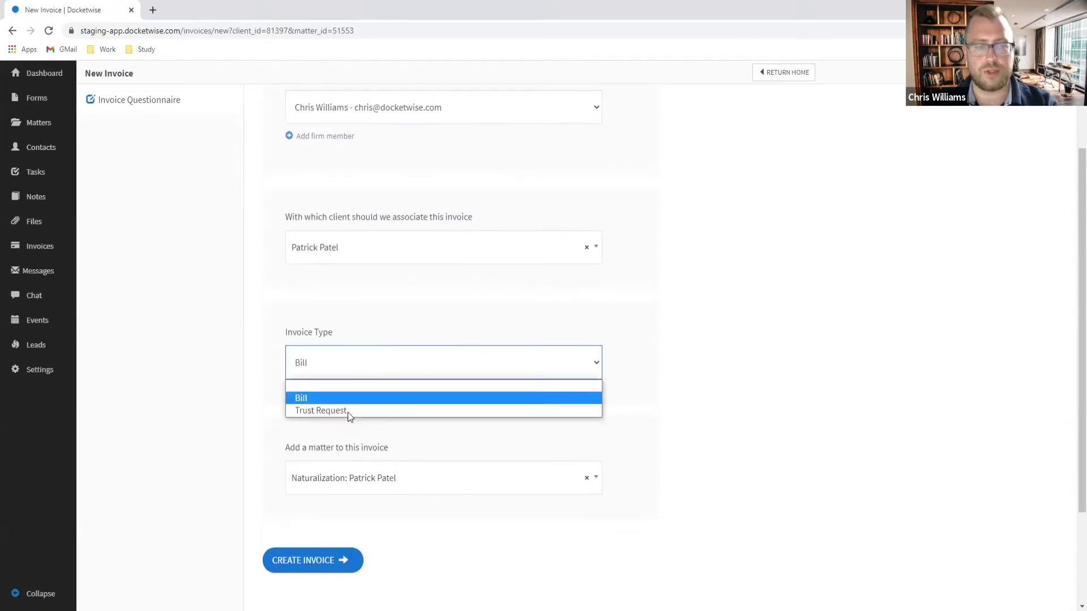
left_click(339, 411)
scroll(509, 425, "down", 2)
left_click(358, 368)
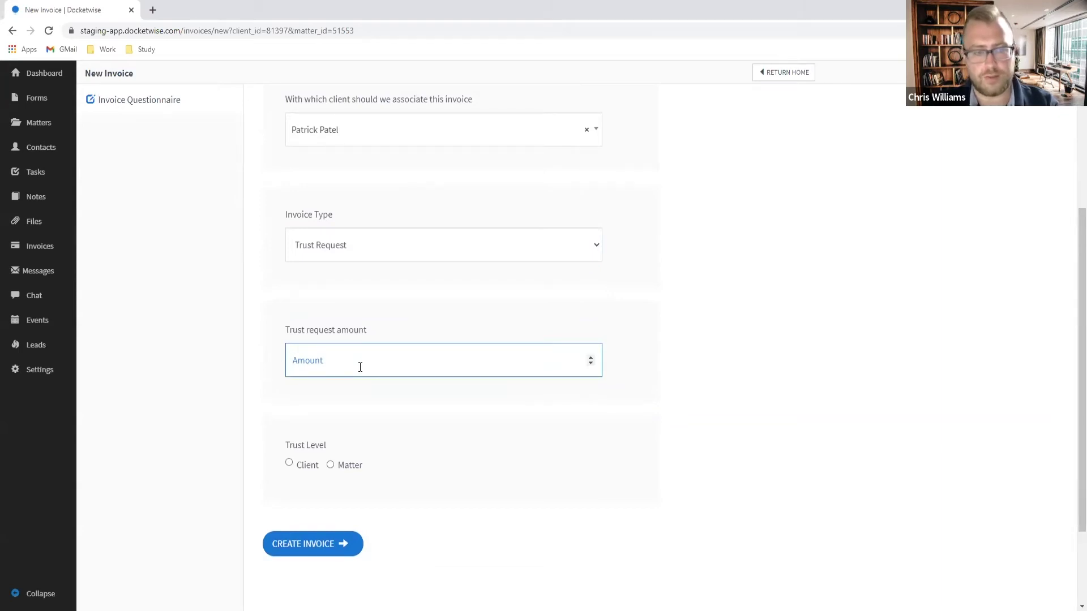
type("3000")
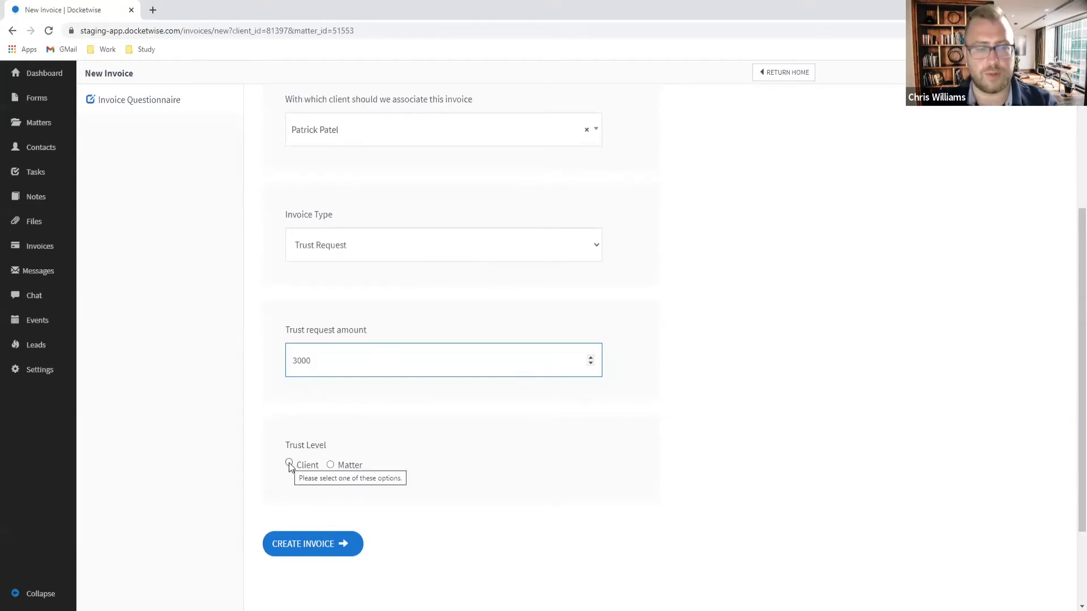
left_click(288, 463)
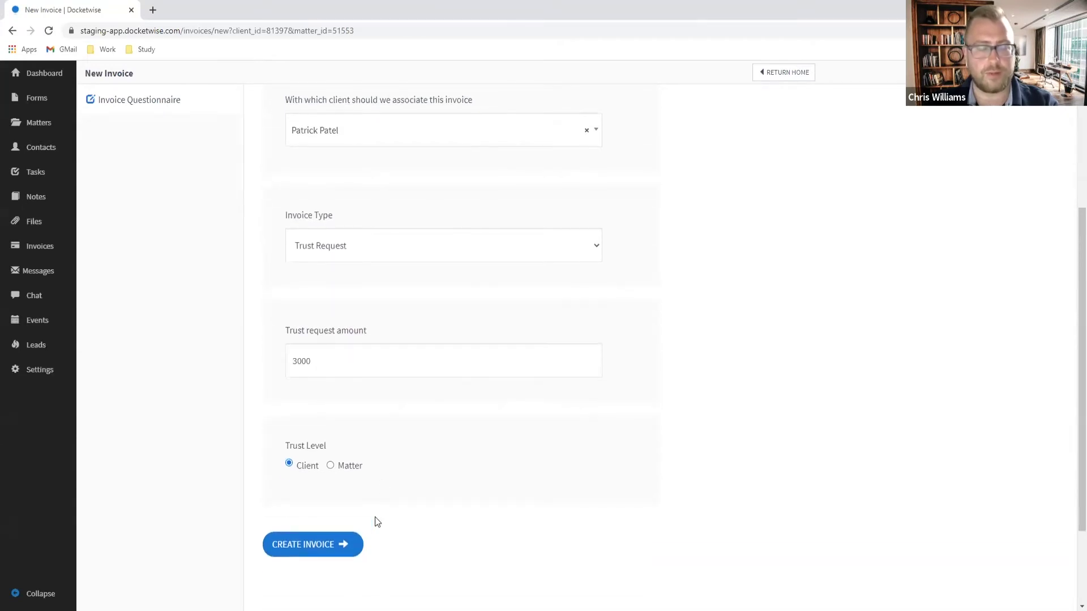
left_click(321, 548)
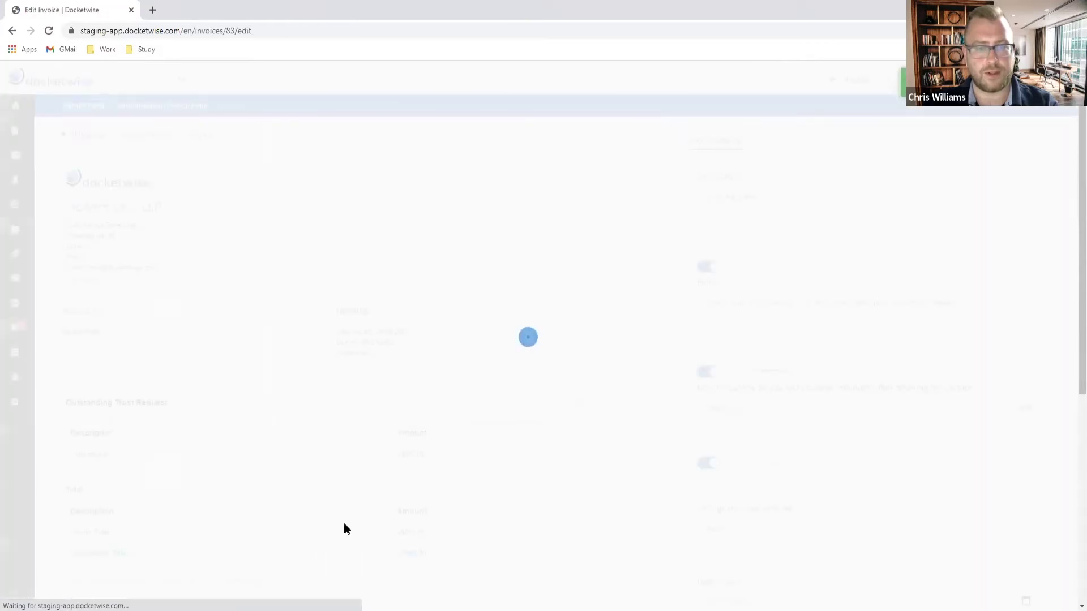
Step: Extend the description to 'Trust Request for Natrualization Matter'
scroll(604, 345, "down", 2)
scroll(604, 344, "up", 1)
scroll(591, 345, "down", 1)
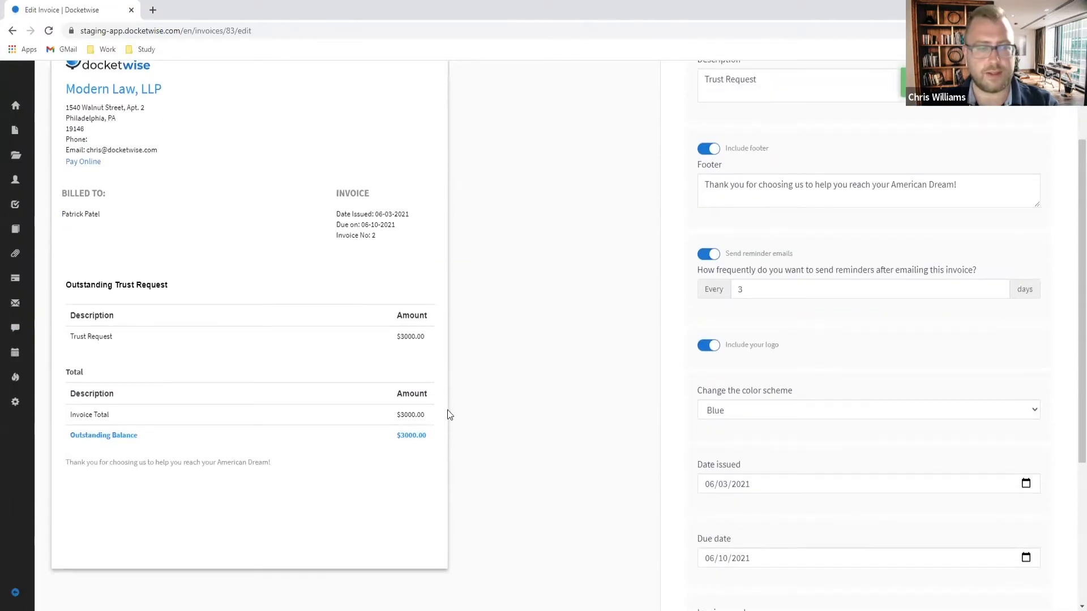
scroll(490, 359, "up", 1)
scroll(509, 365, "up", 2)
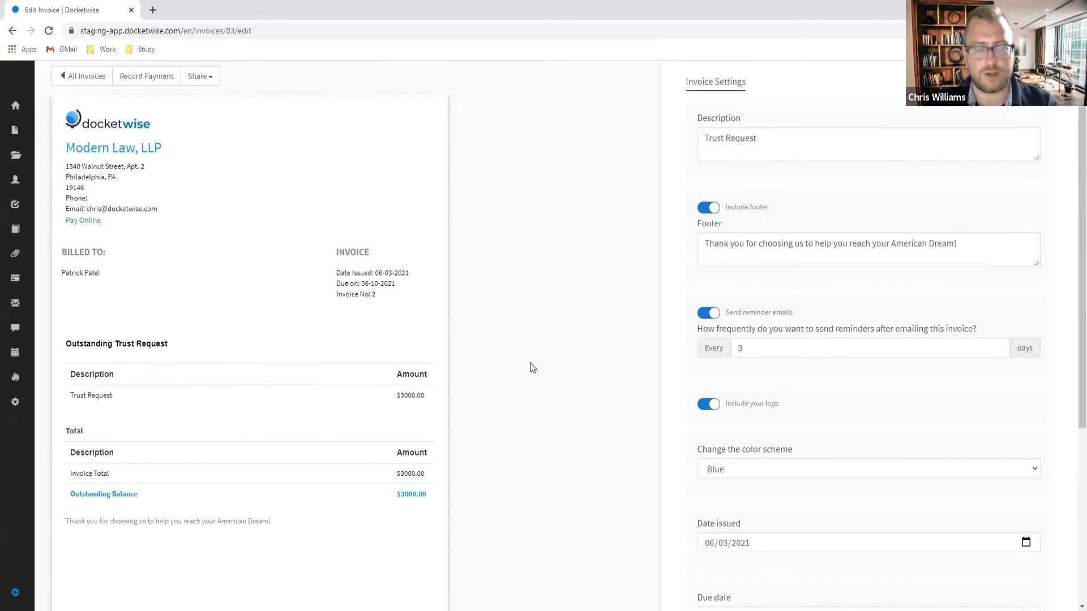
scroll(509, 387, "down", 1)
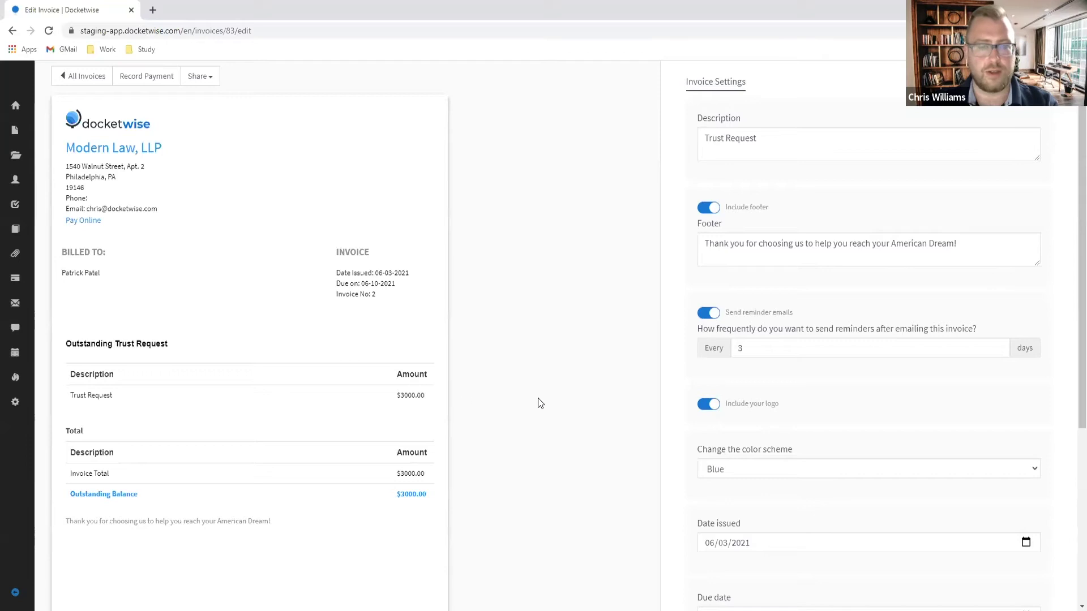
scroll(544, 399, "up", 1)
scroll(529, 400, "down", 1)
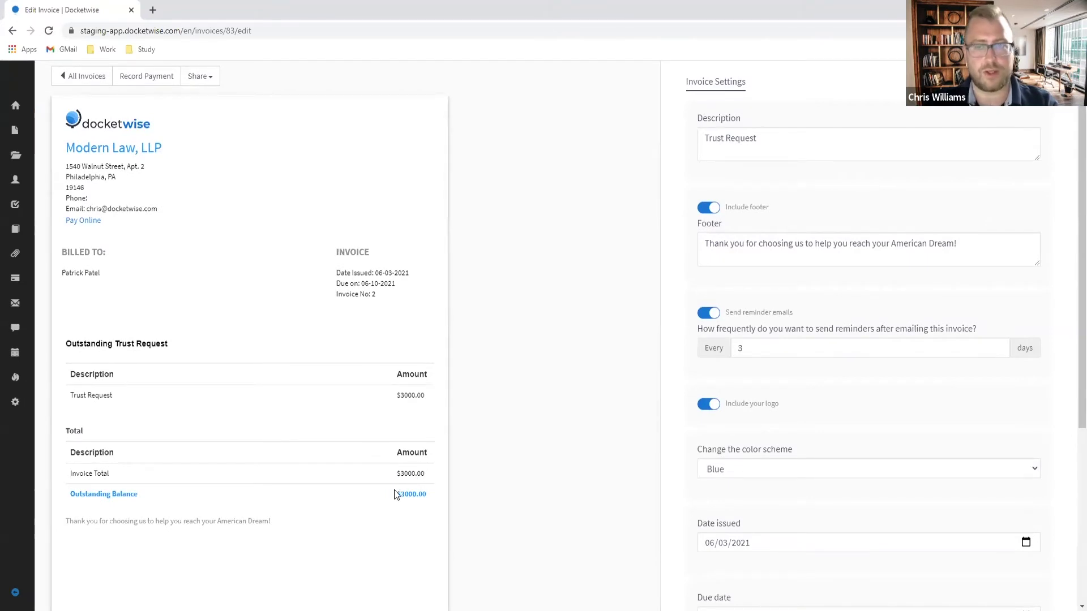
scroll(788, 178, "up", 1)
left_click(771, 199)
type("for")
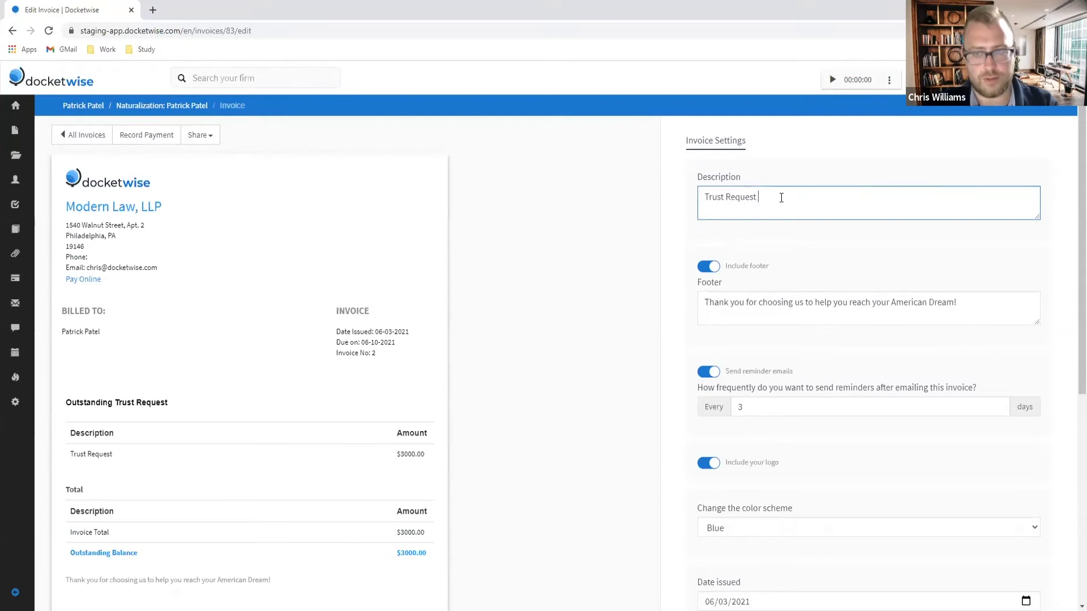
type(" Nat")
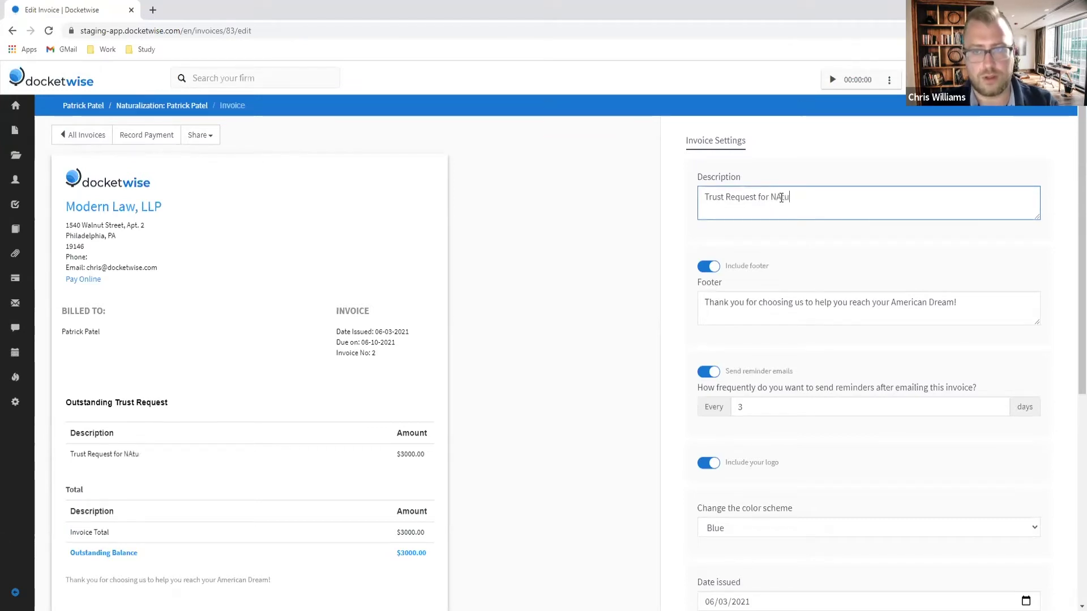
type("rua")
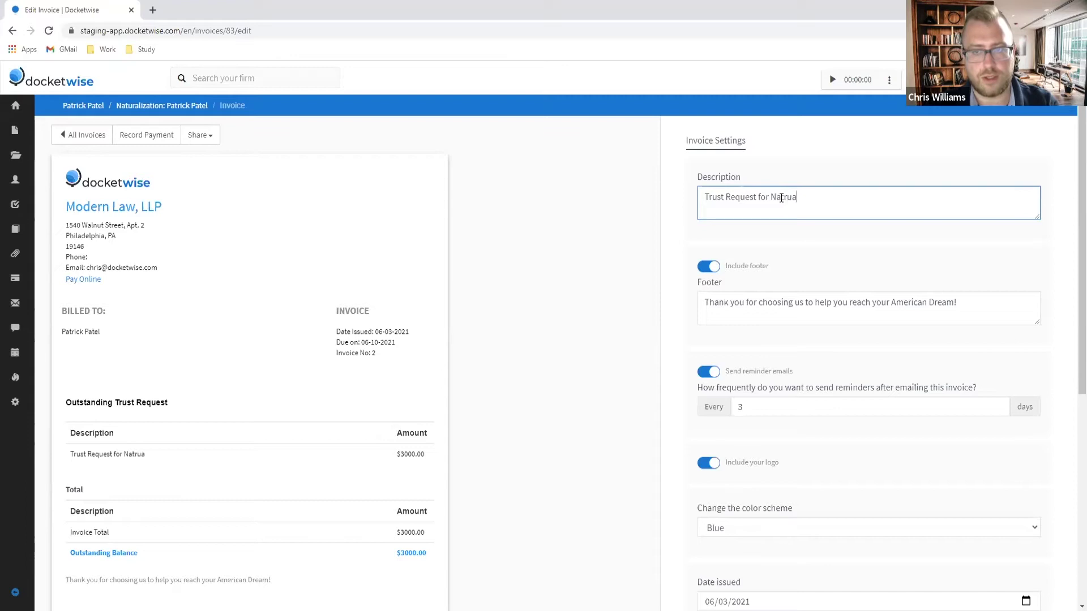
type("lization Matter")
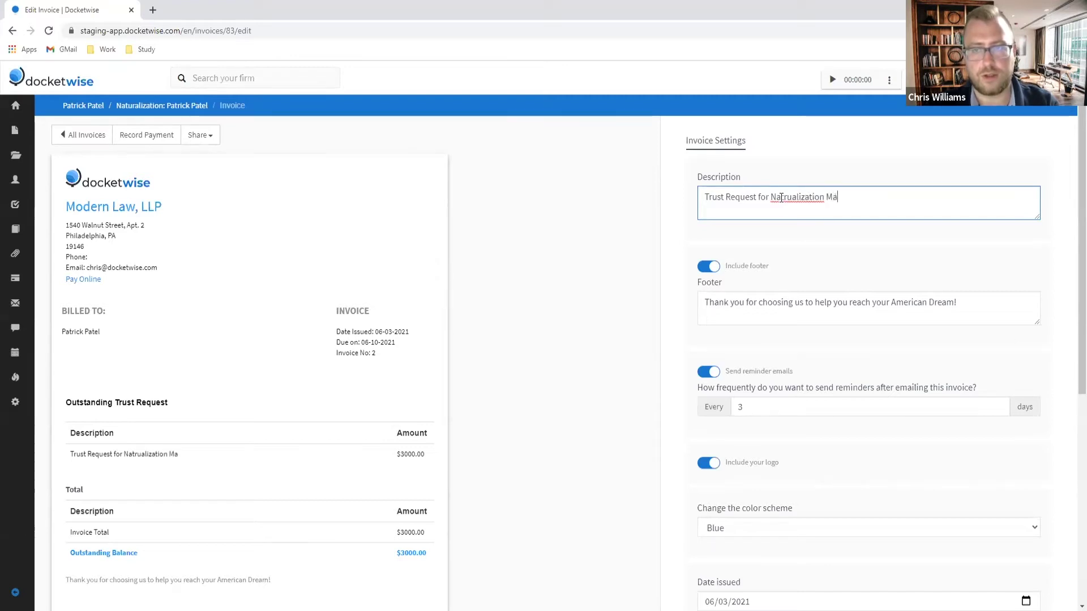
Step: Correct 'Natrualization' to 'Naturalization' using the spell-check suggestions
right_click(827, 199)
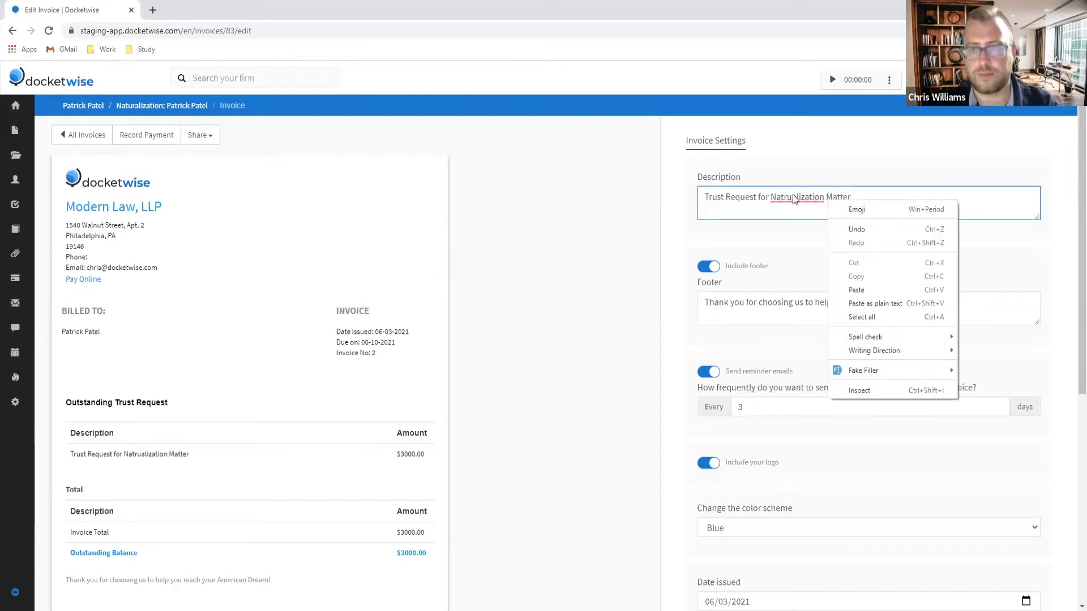
right_click(792, 198)
left_click(834, 205)
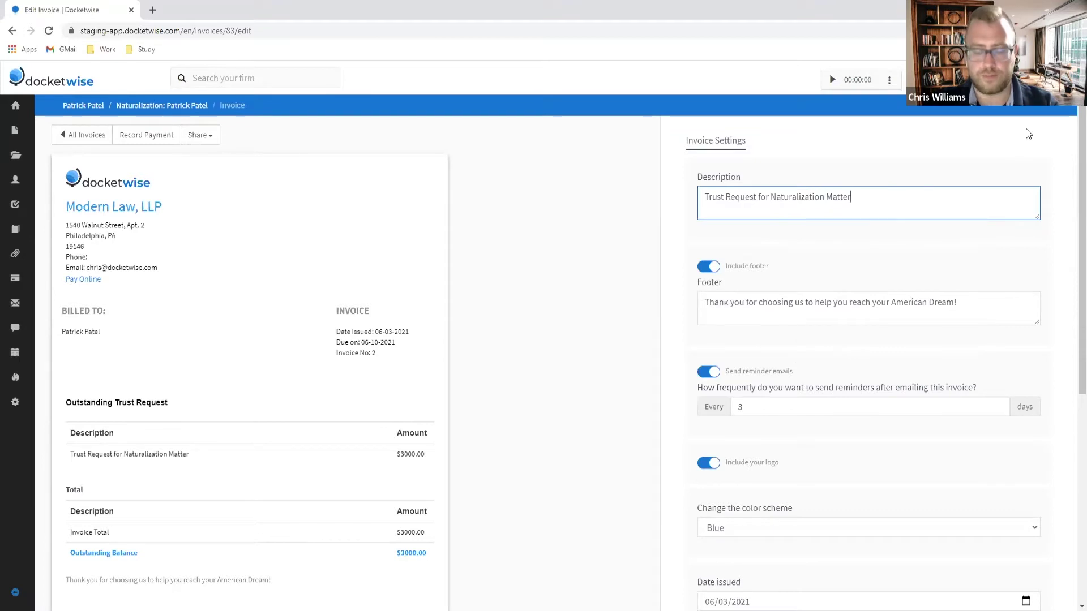
scroll(815, 272, "down", 2)
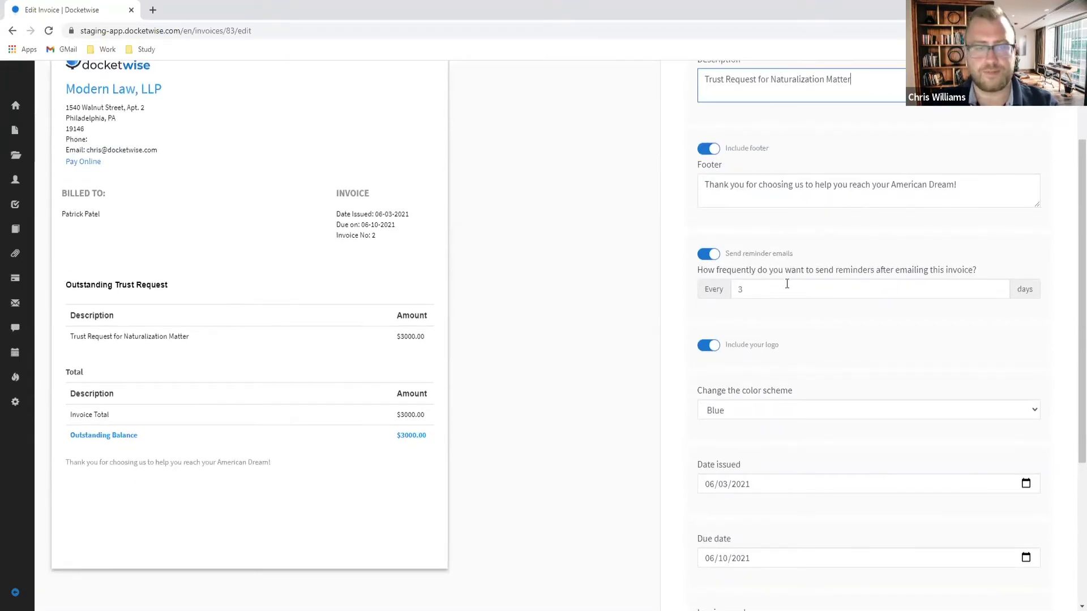
scroll(783, 388, "down", 2)
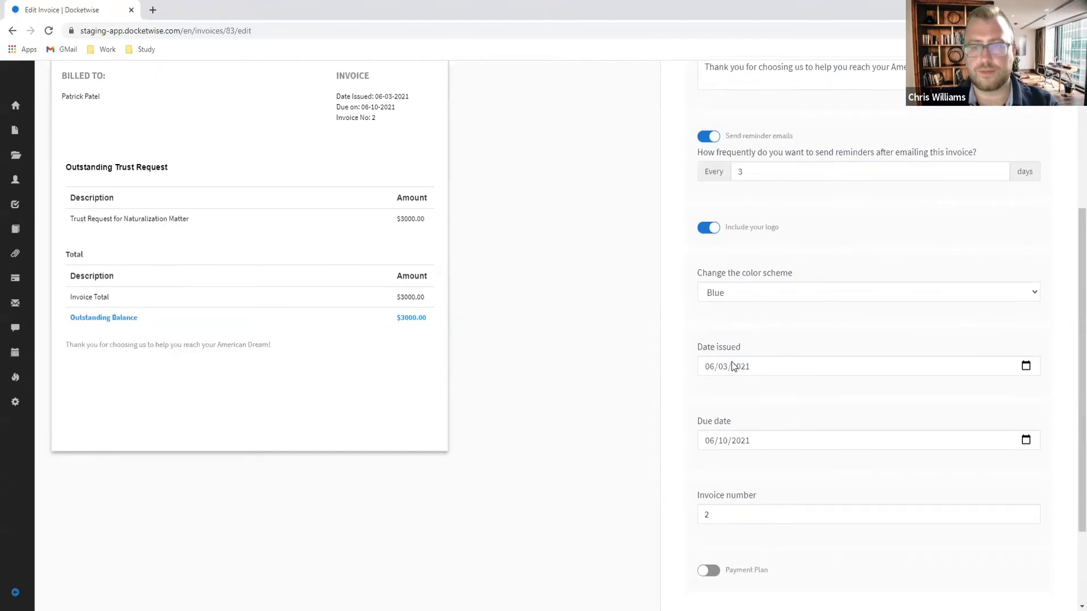
scroll(816, 383, "down", 2)
scroll(815, 385, "up", 2)
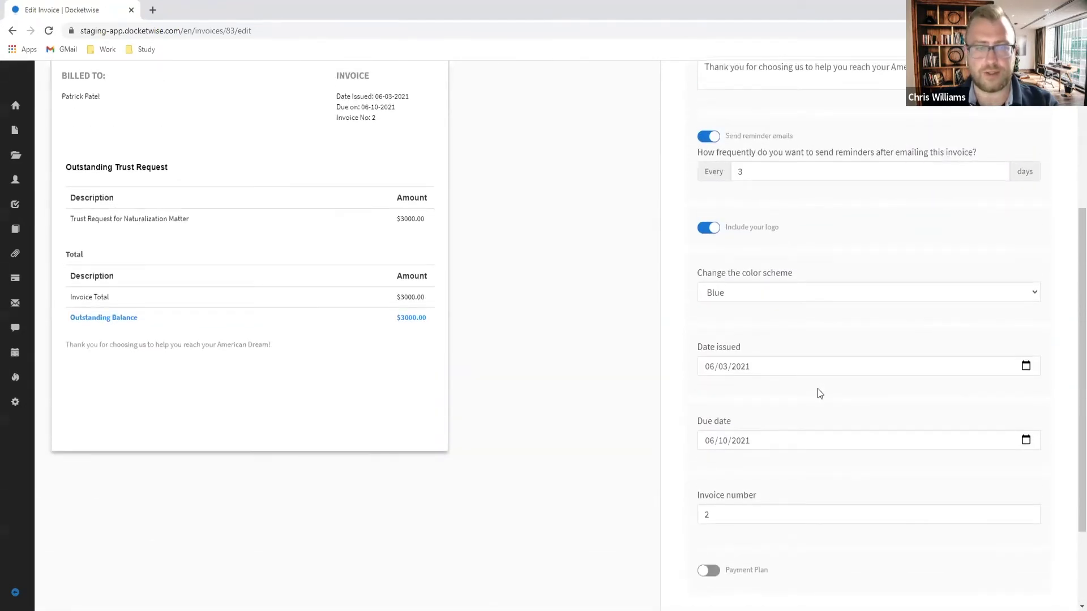
scroll(817, 388, "up", 4)
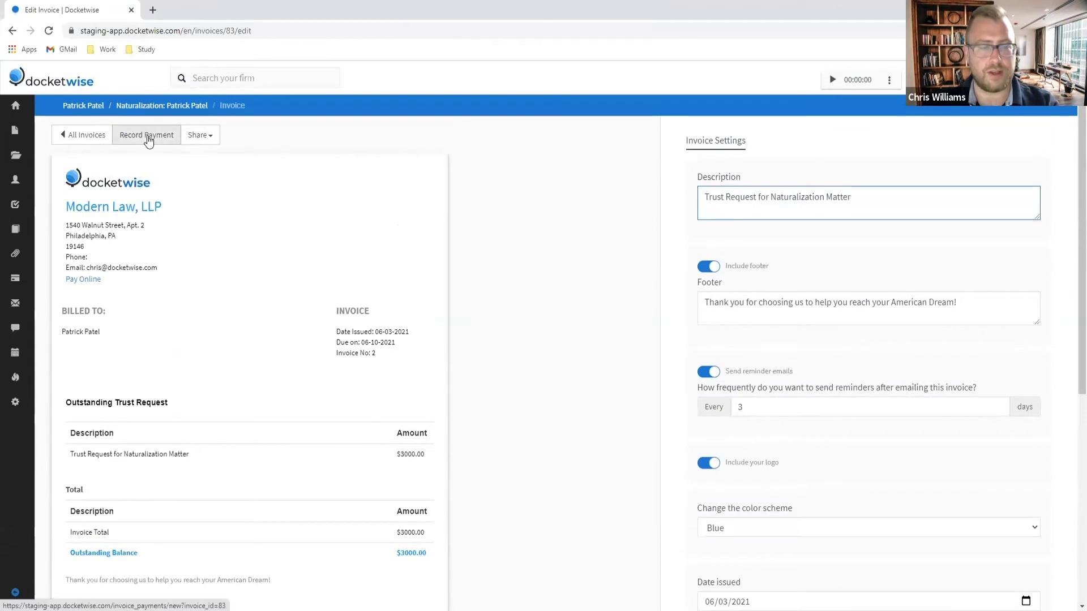
Step: Record the $3000 payment into the IOLTA Trust account with the note 'Paid full'
left_click(148, 139)
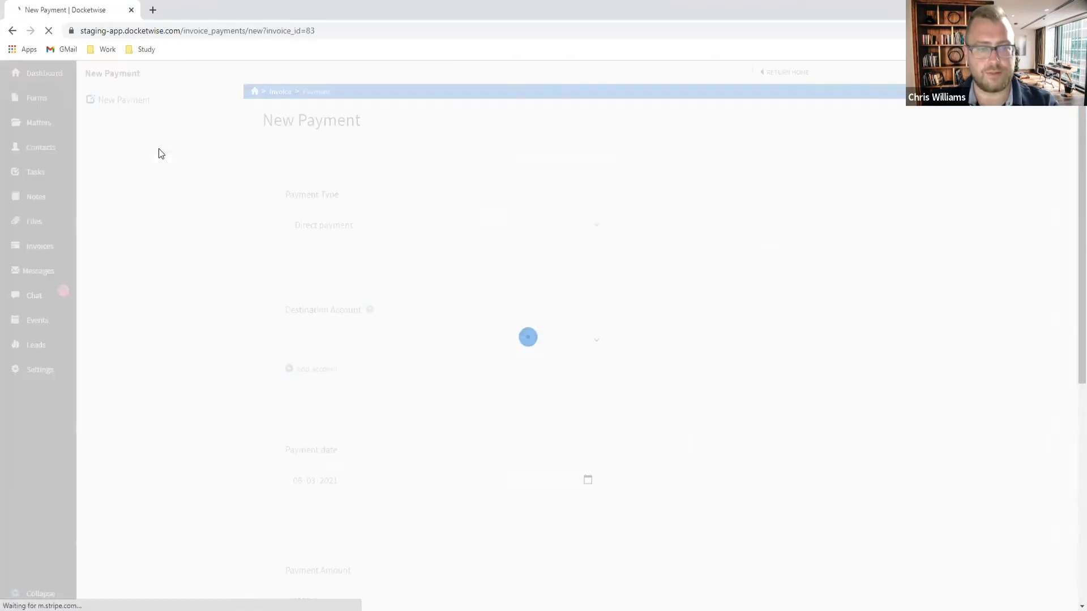
left_click(381, 356)
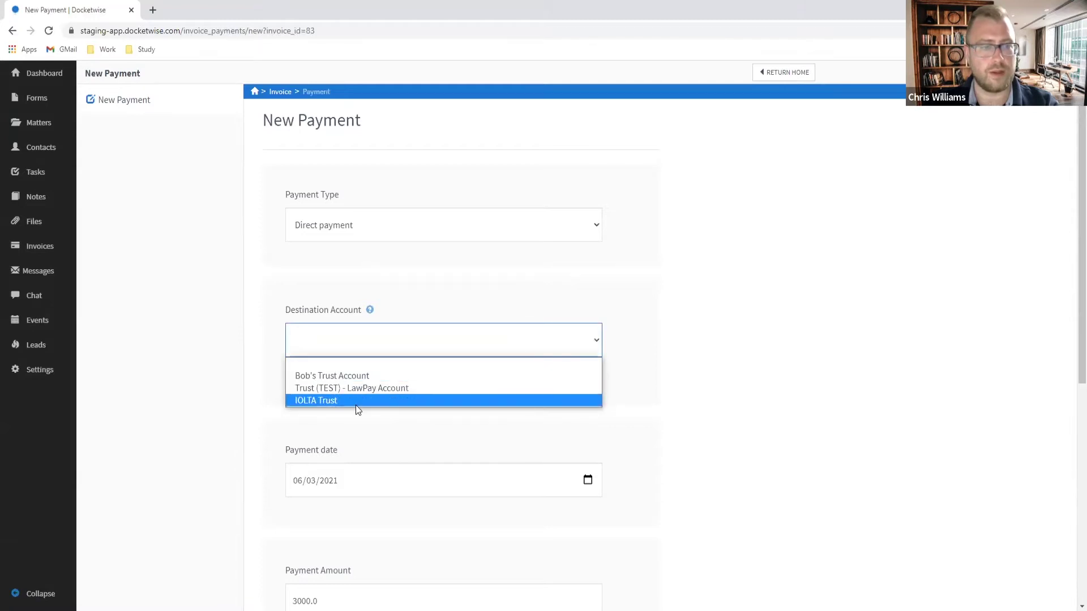
left_click(348, 399)
scroll(456, 384, "down", 3)
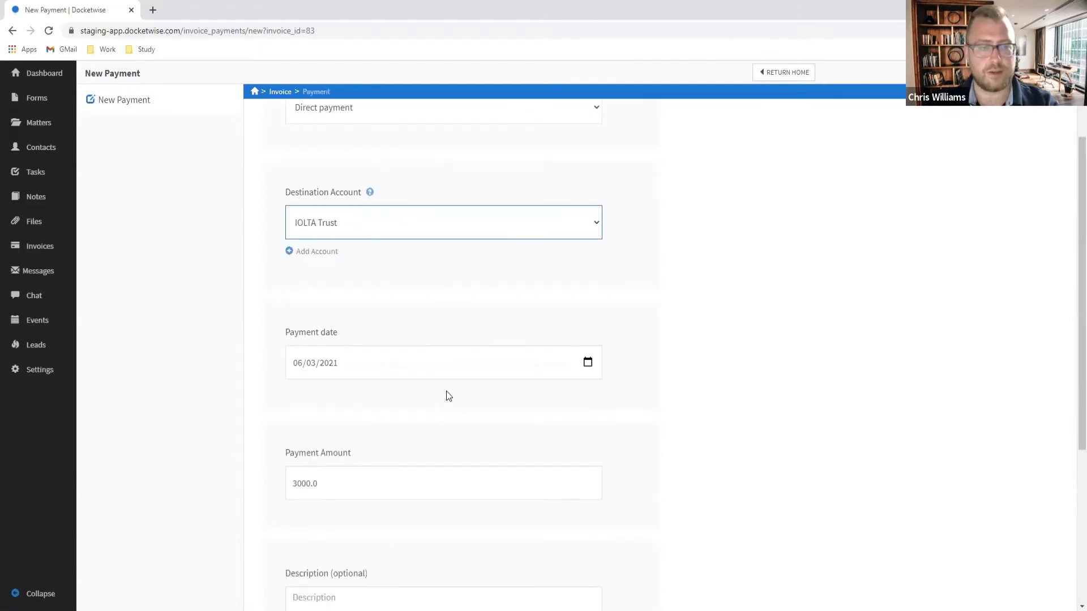
scroll(317, 407, "down", 2)
left_click(329, 420)
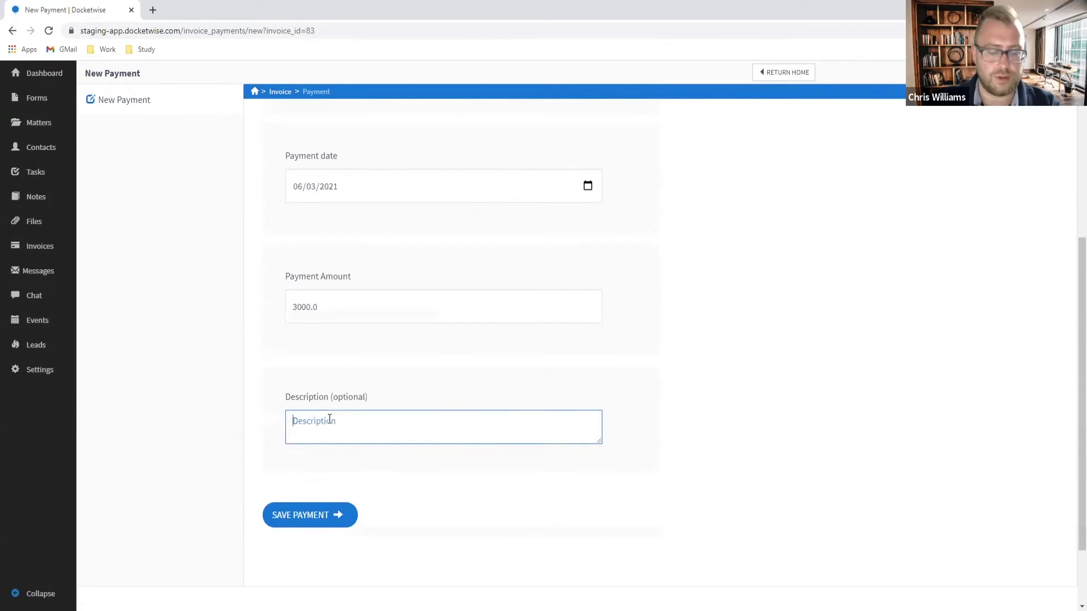
type("Paid full.")
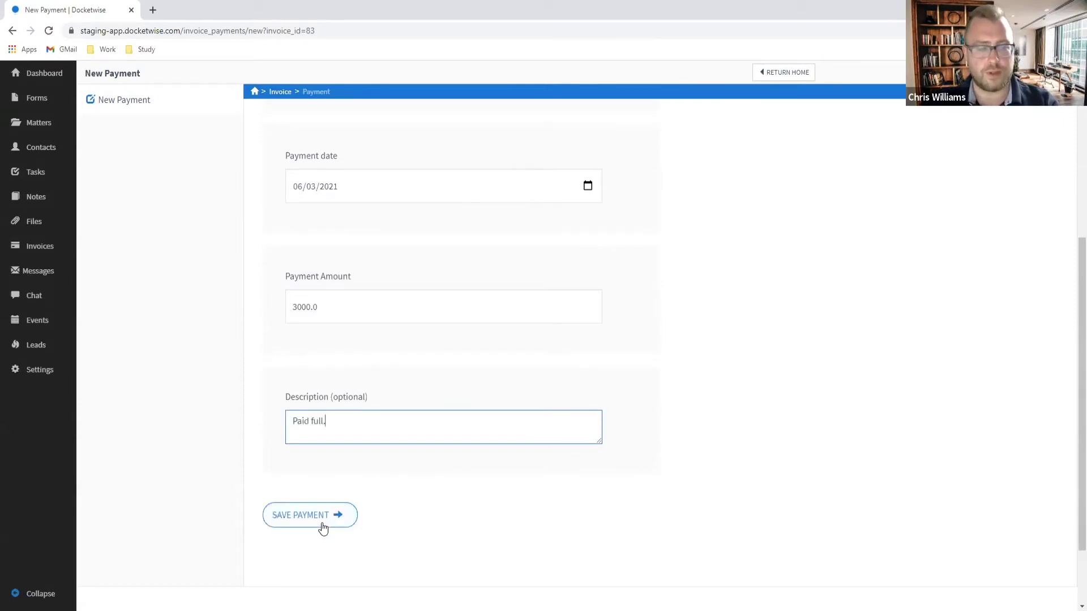
left_click(323, 524)
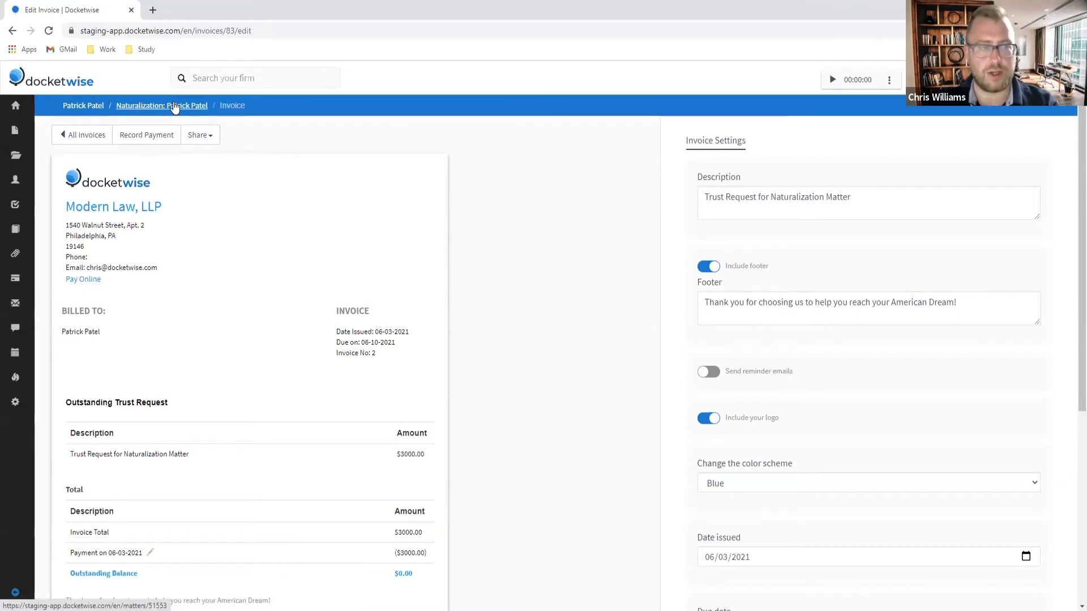
left_click(175, 108)
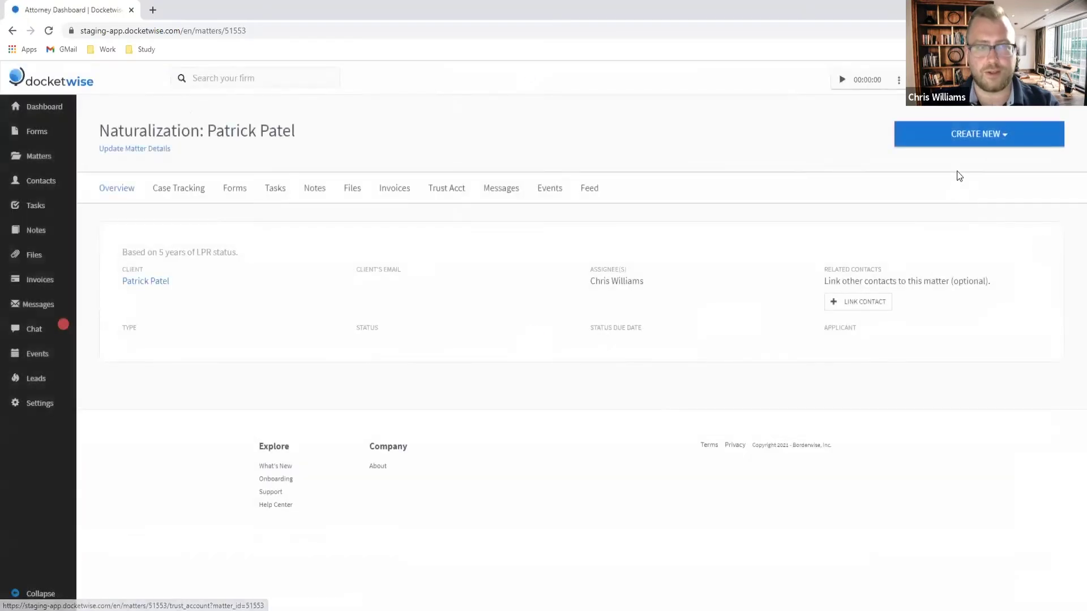
left_click(965, 142)
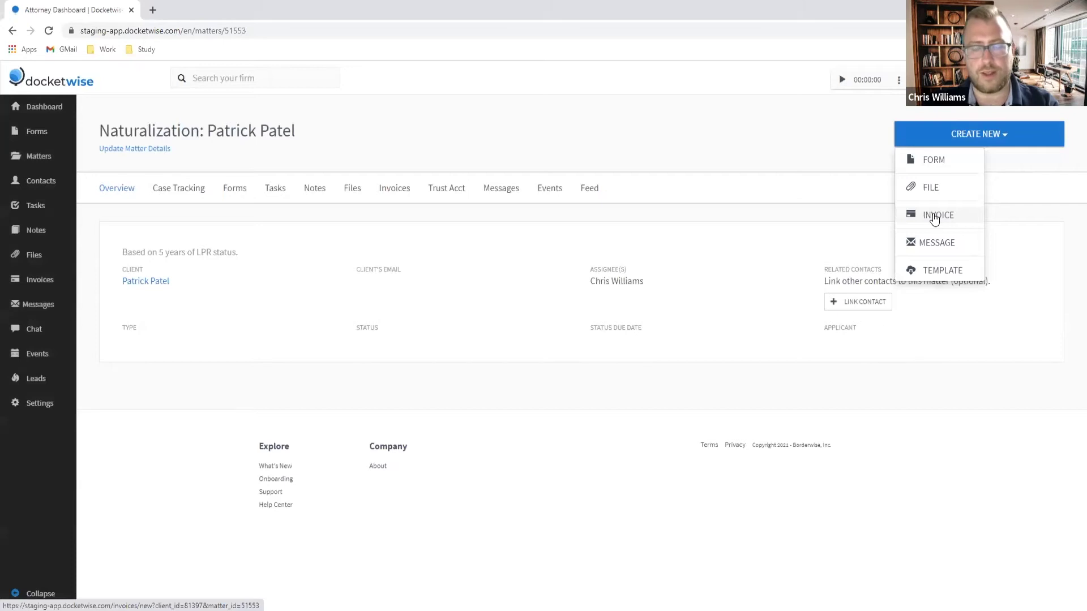
left_click(934, 217)
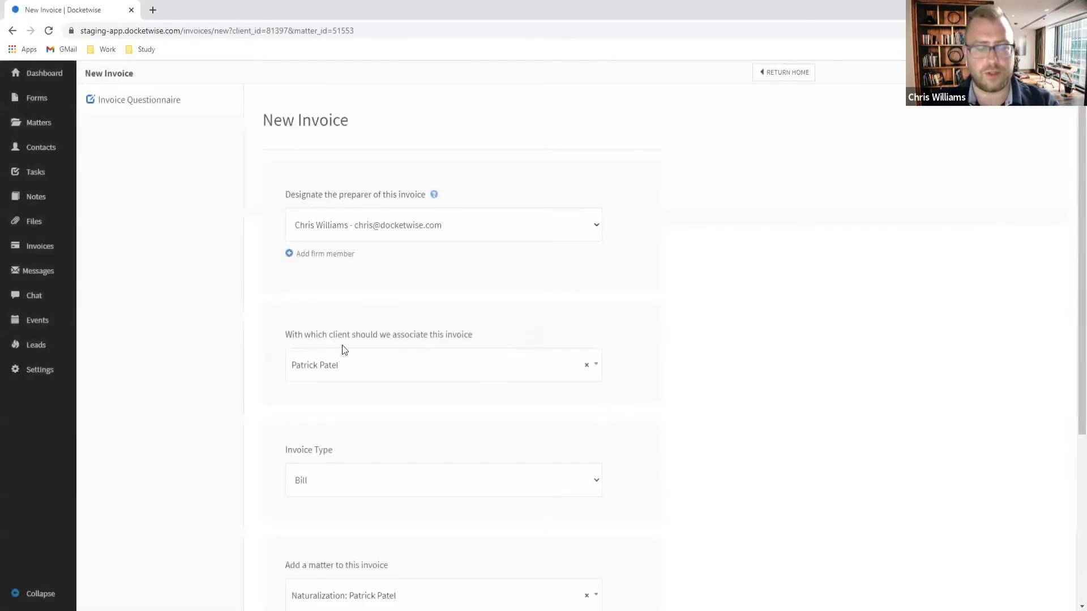
left_click(421, 368)
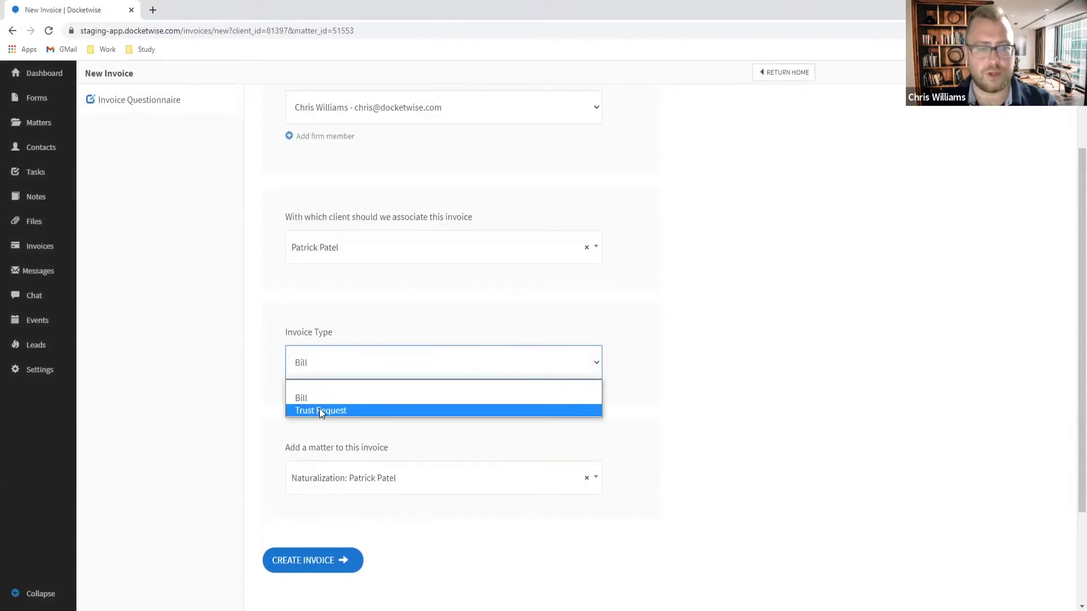
left_click(319, 410)
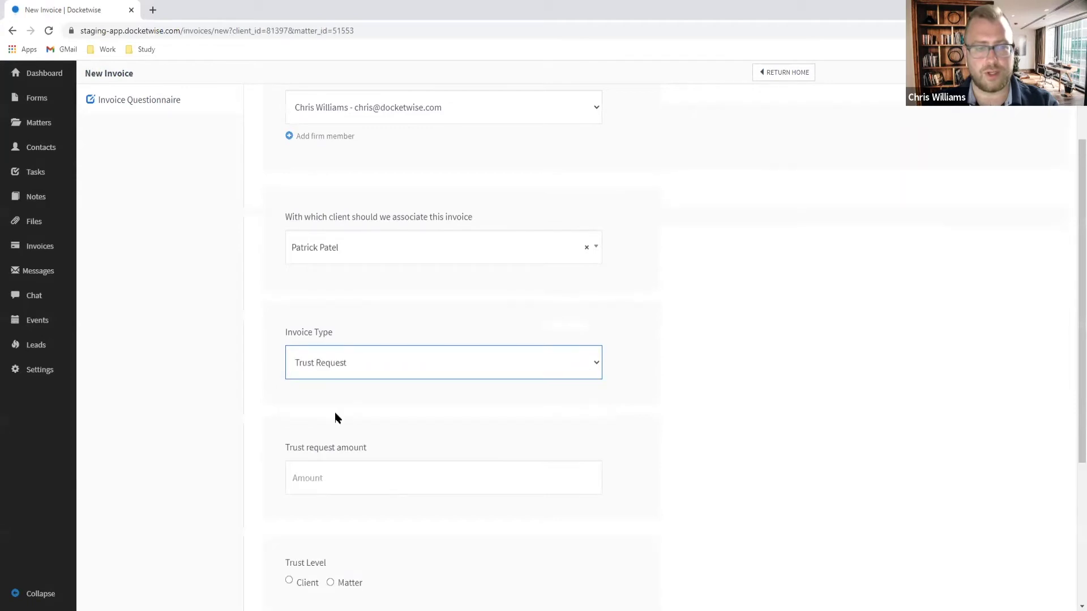
scroll(339, 372, "down", 2)
left_click(380, 369)
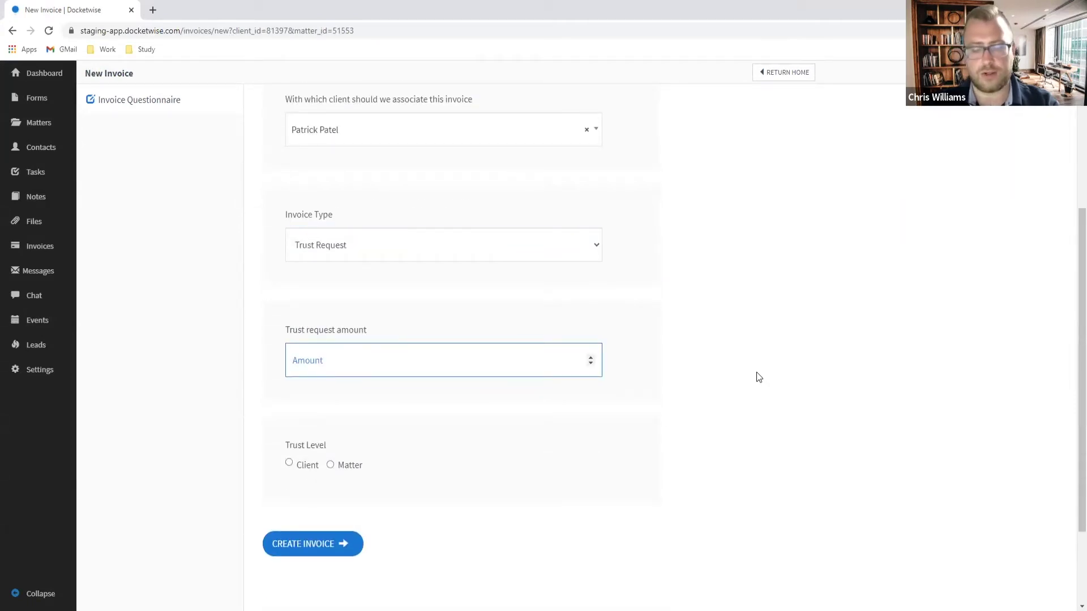
type("725")
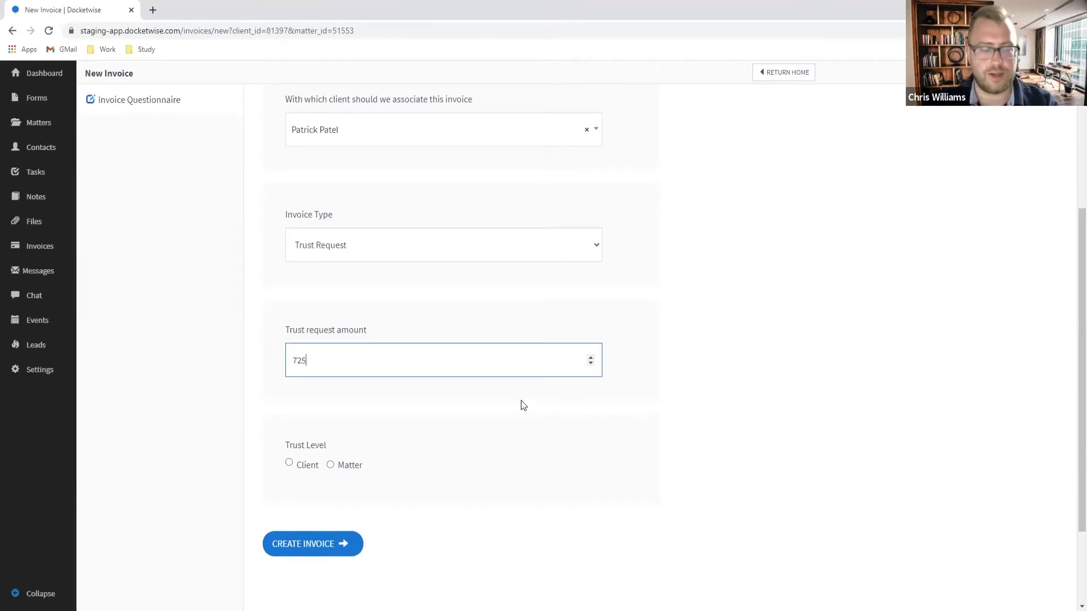
scroll(427, 396, "up", 3)
scroll(414, 396, "down", 3)
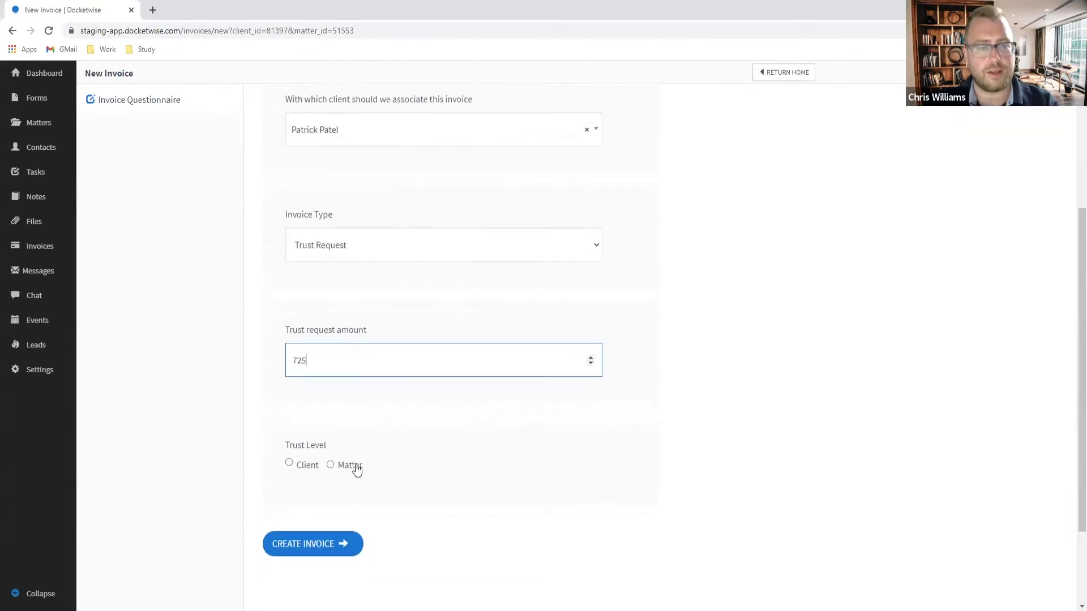
left_click(331, 465)
scroll(405, 400, "down", 3)
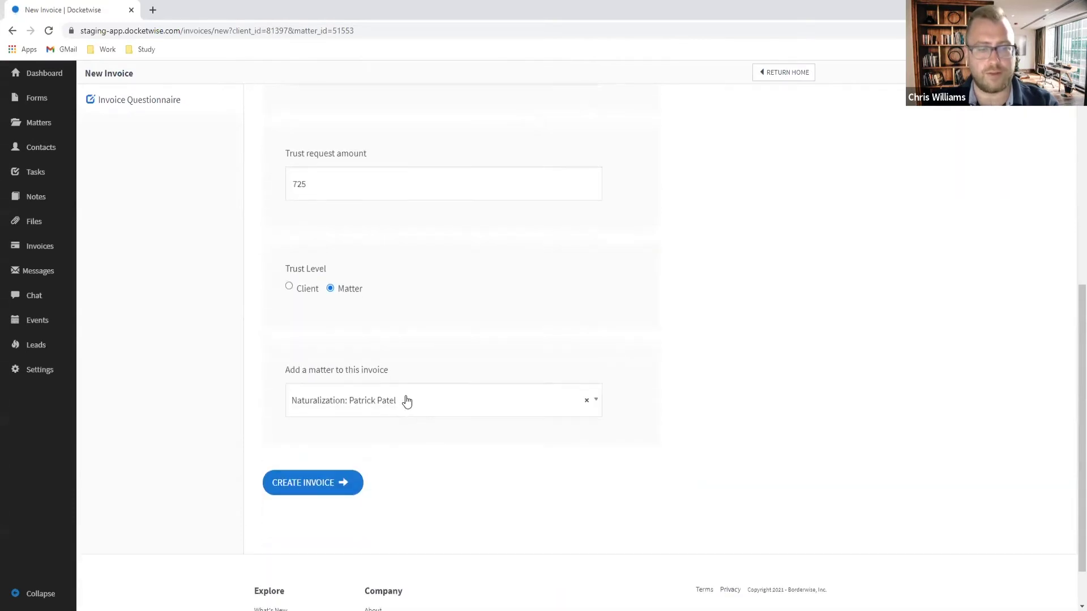
left_click(410, 408)
left_click(312, 470)
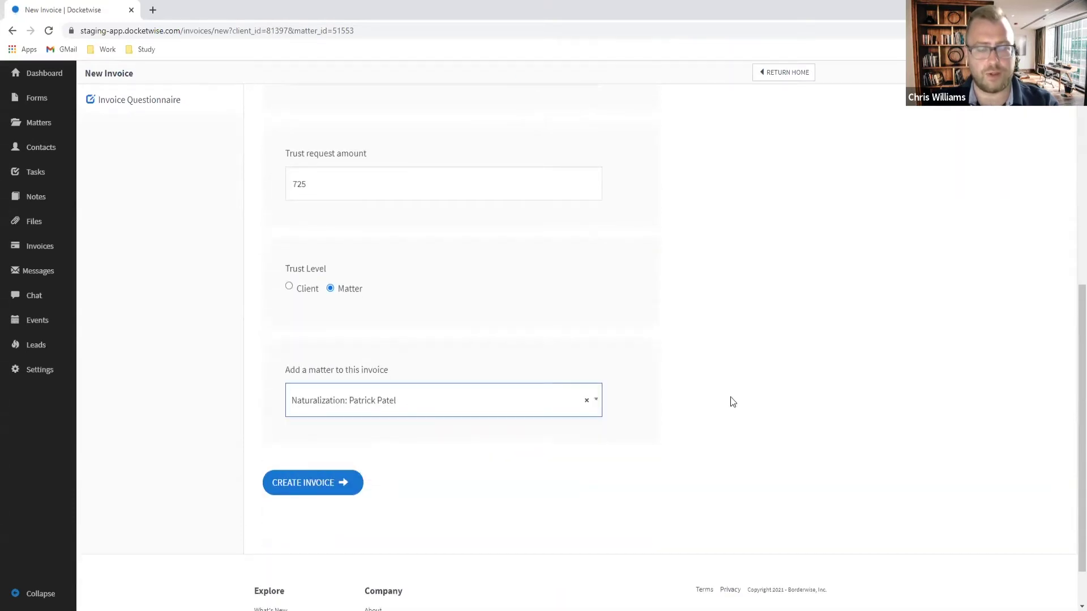
scroll(762, 384, "up", 4)
scroll(388, 513, "down", 4)
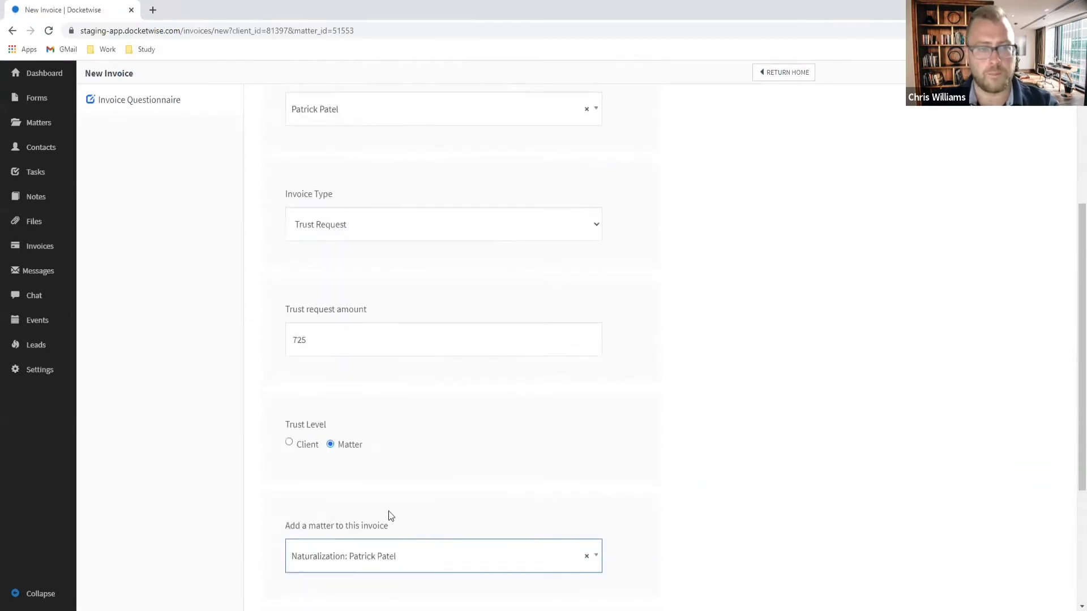
left_click(333, 490)
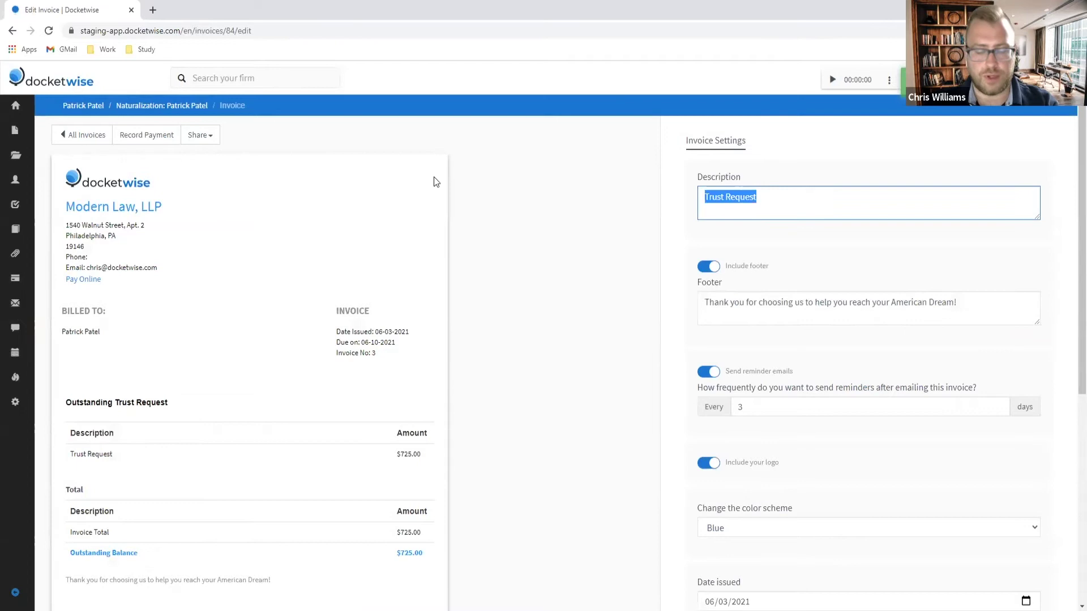
Step: Set the invoice description to 'N-400 Filing and Biomtrics Fees'
type("N-")
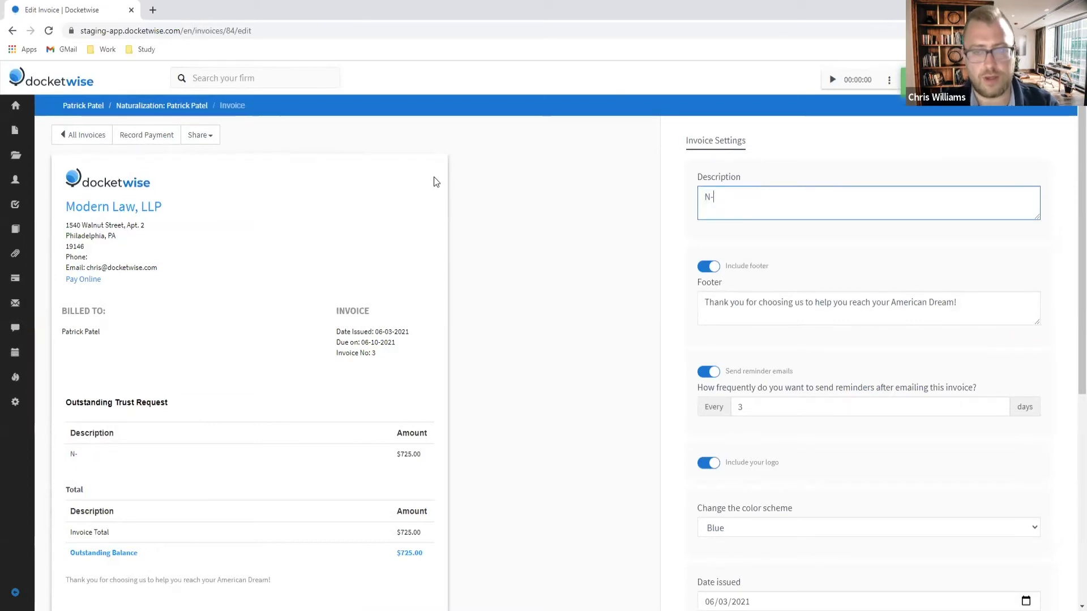
type("400 Filing and")
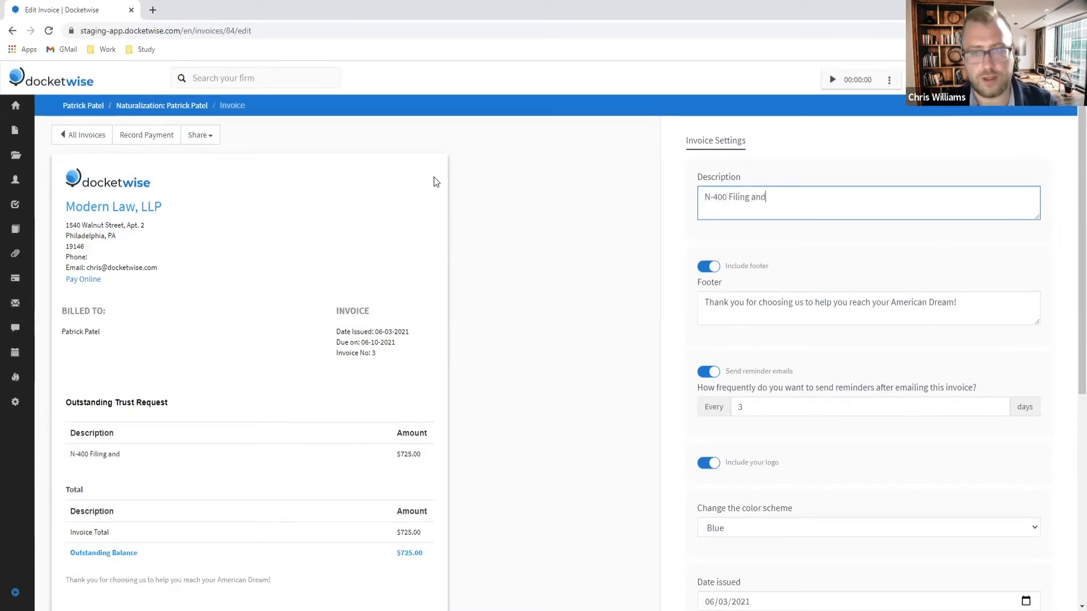
type(" Biomtric Fees")
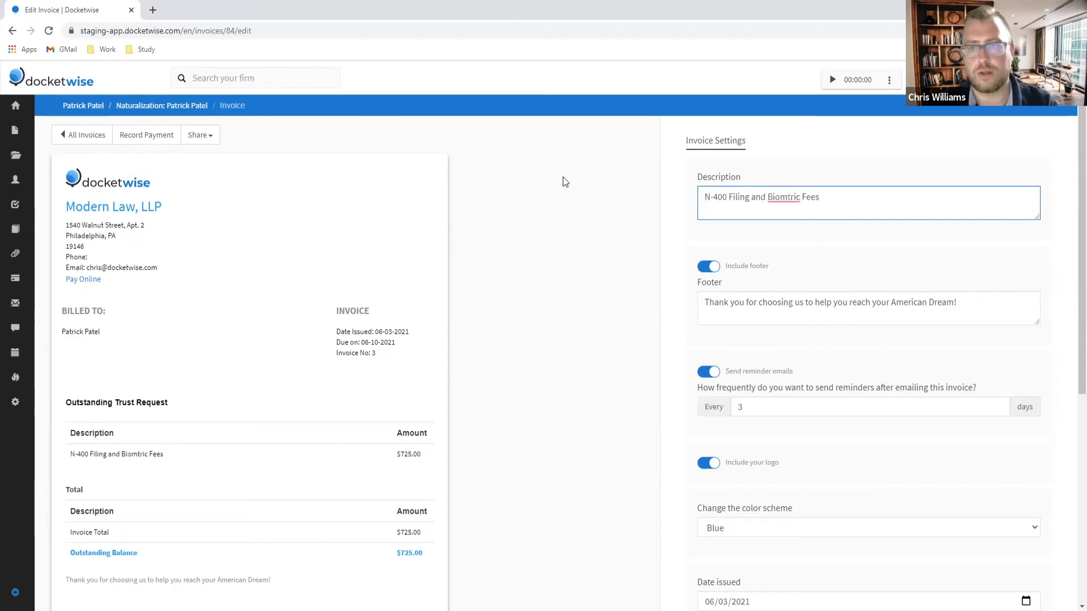
left_click(800, 197)
type("s")
left_click(568, 253)
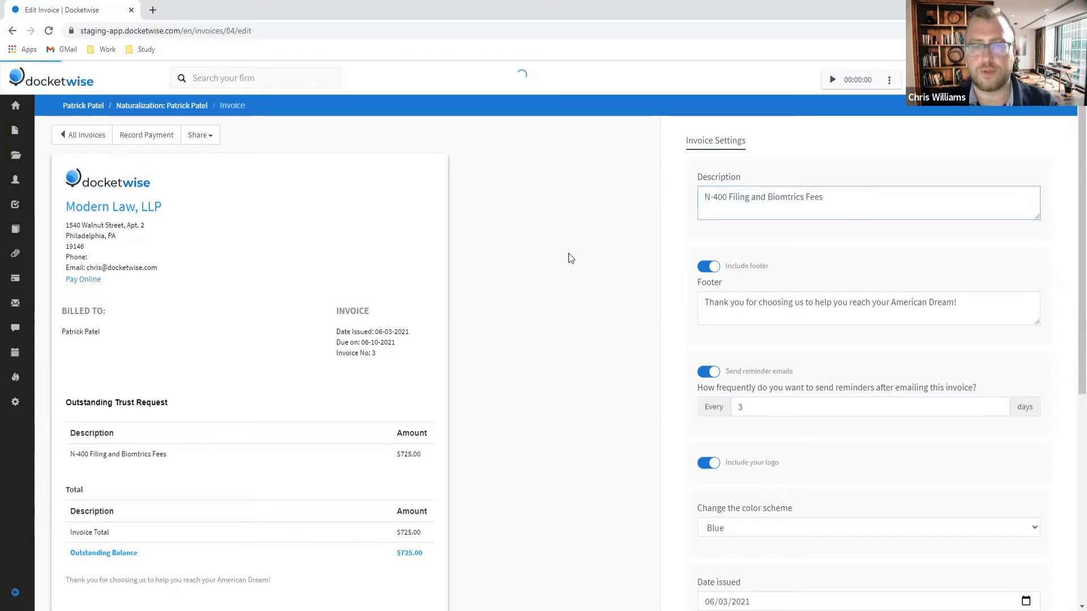
scroll(599, 253, "down", 3)
scroll(589, 262, "up", 3)
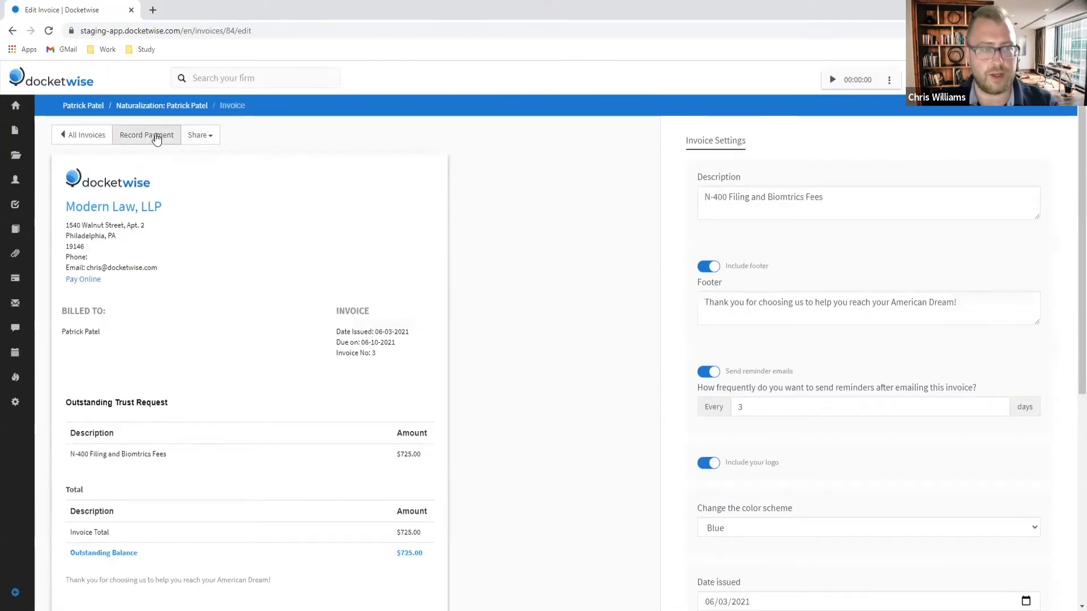
Step: Record the $725 payment into IOLTA Trust, described as 'Paid in full for N-400 Filing and Biome'
left_click(156, 137)
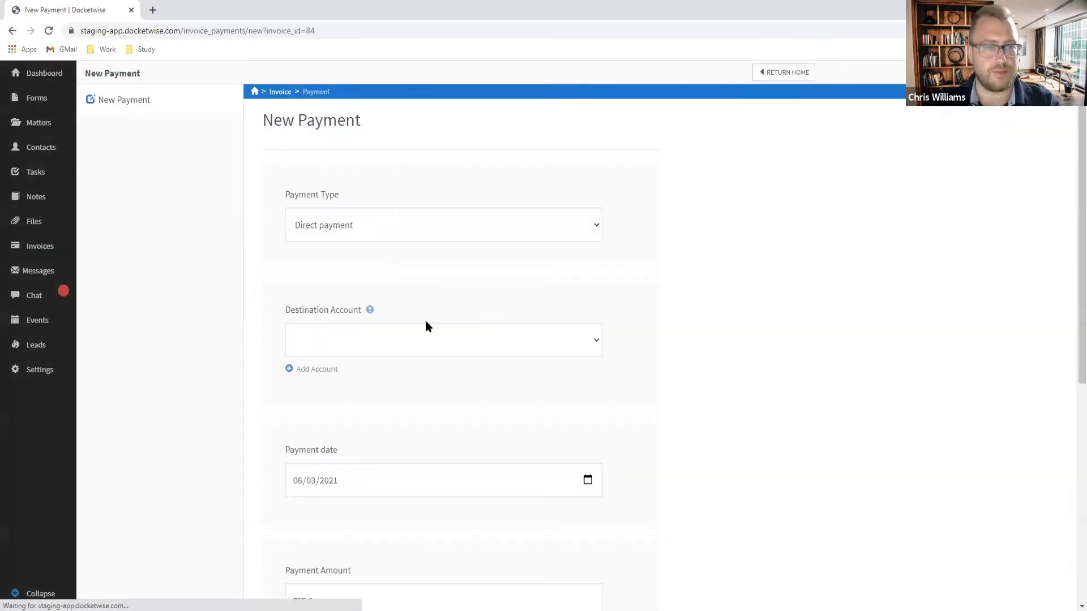
left_click(391, 340)
left_click(365, 403)
scroll(394, 388, "down", 1)
scroll(394, 389, "down", 3)
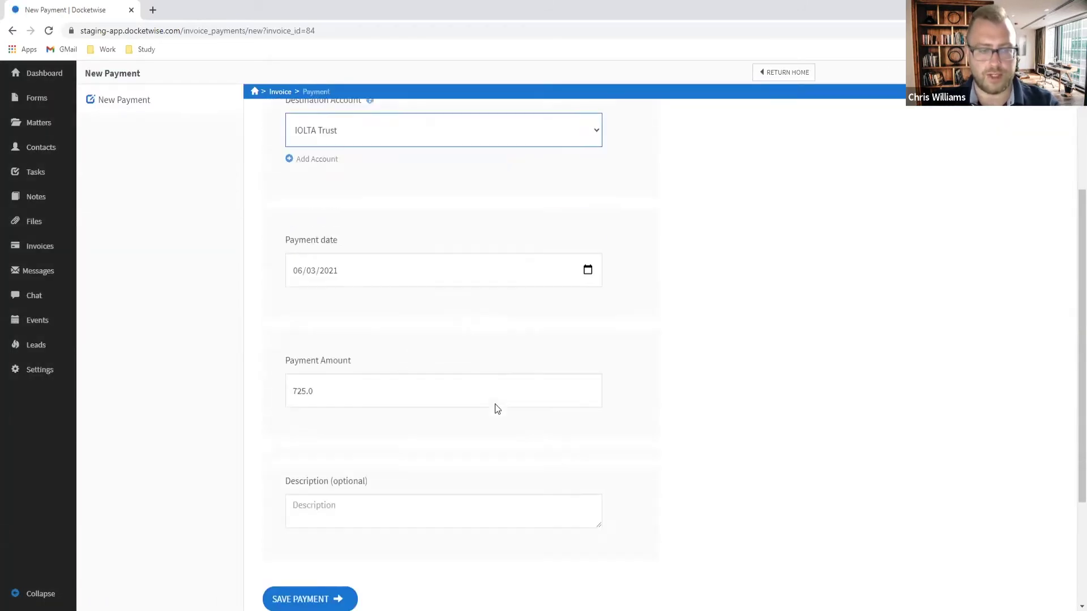
left_click(348, 491)
type("Paid in full for")
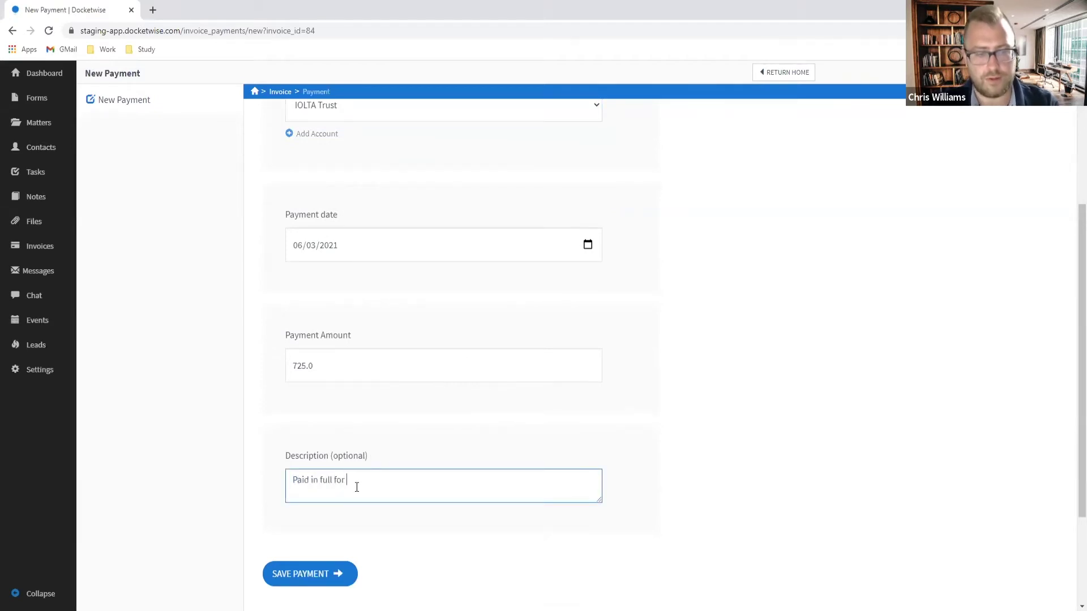
type(" N-400 ")
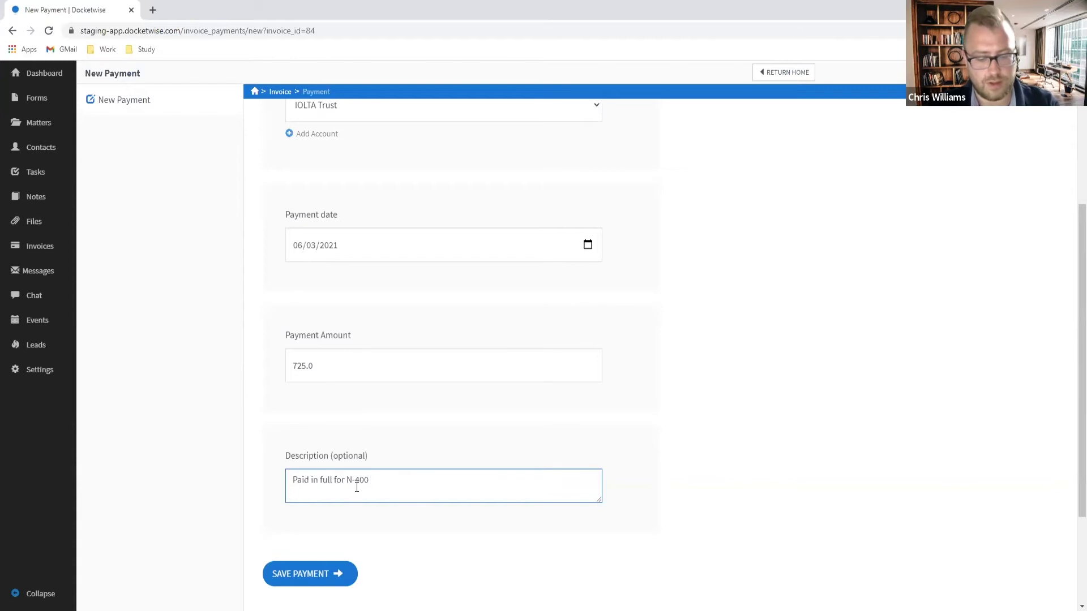
type("Filing and Biometrics Fees.")
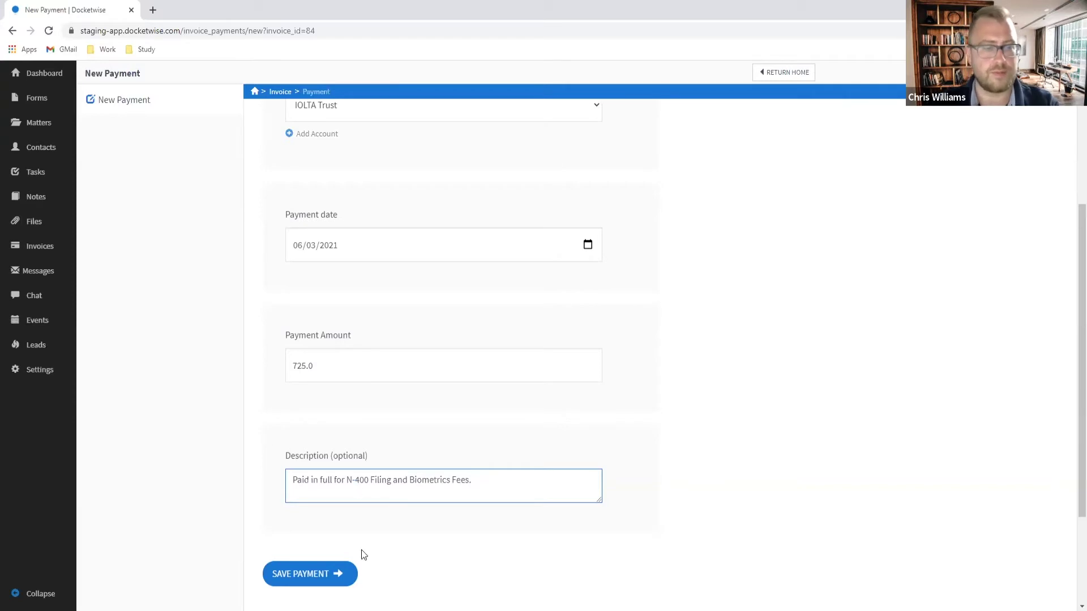
left_click(339, 572)
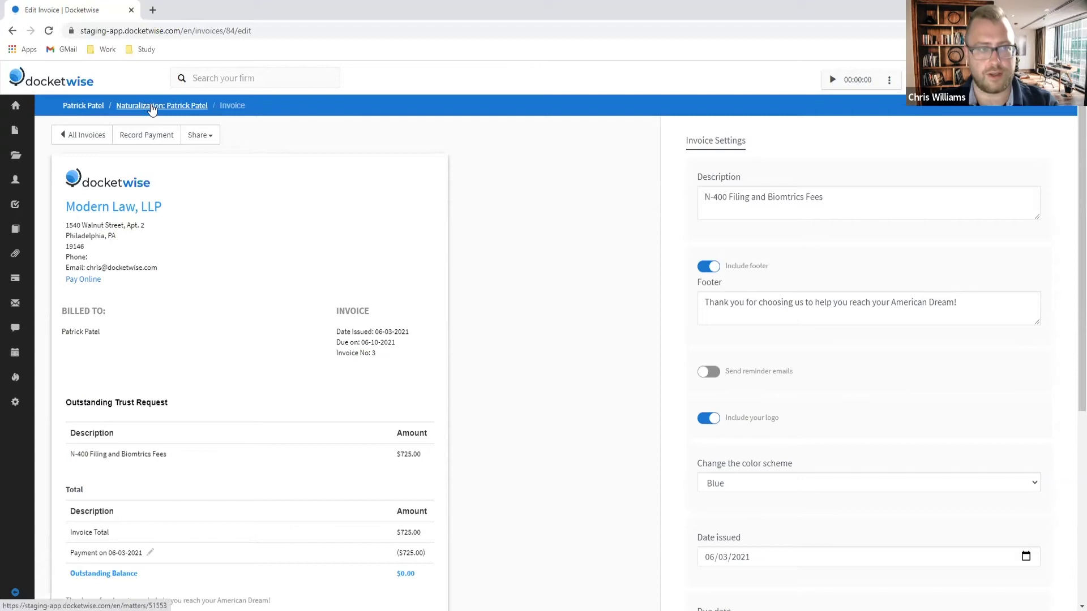
Step: Open the client's trust account and check the $3000.0 trust request and balance
left_click(82, 106)
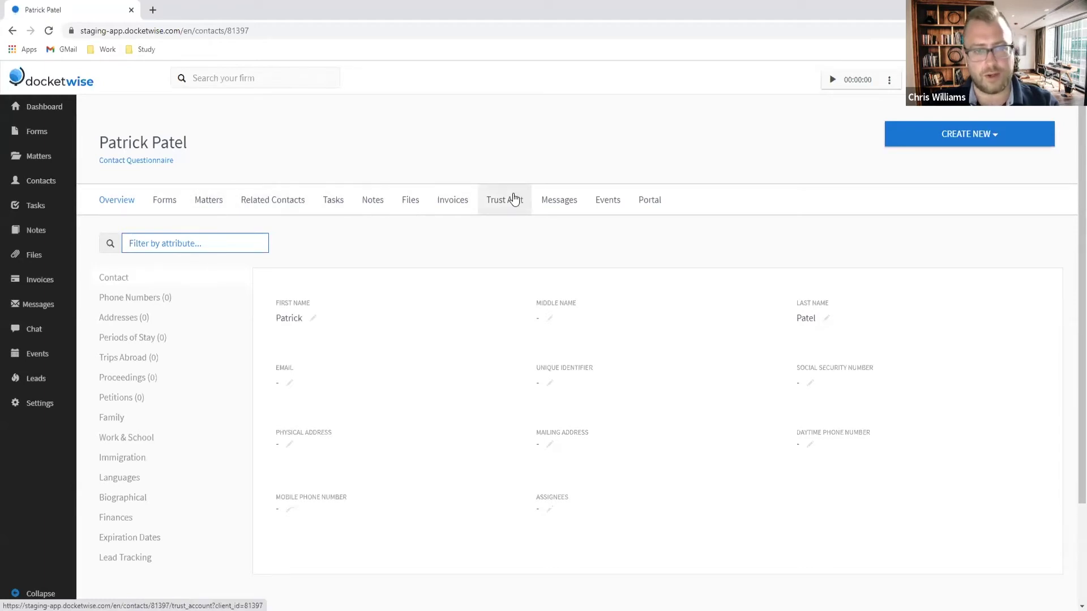
left_click(496, 205)
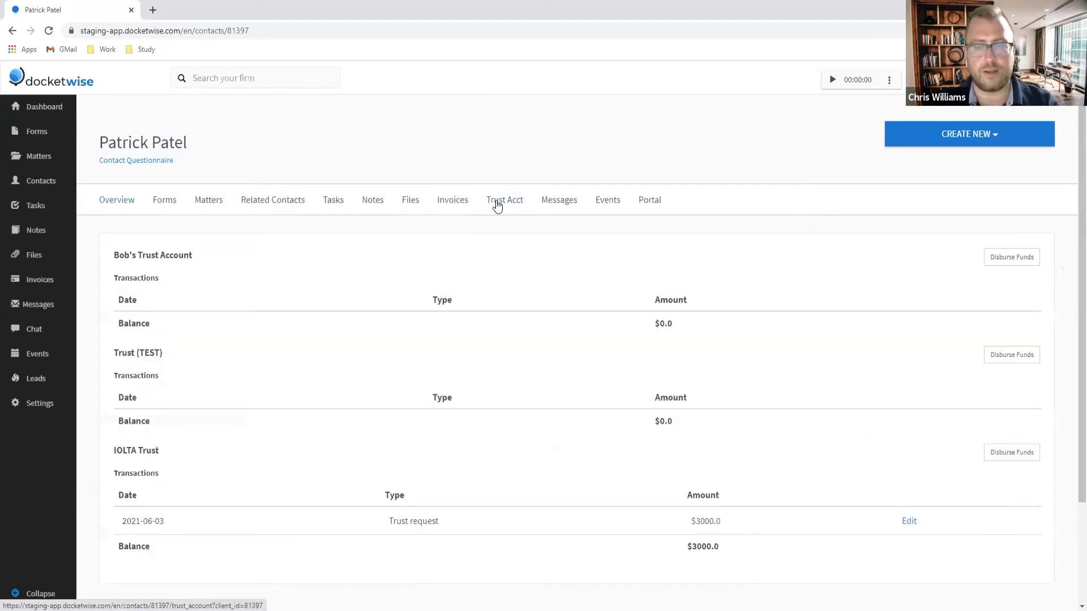
scroll(744, 371, "down", 2)
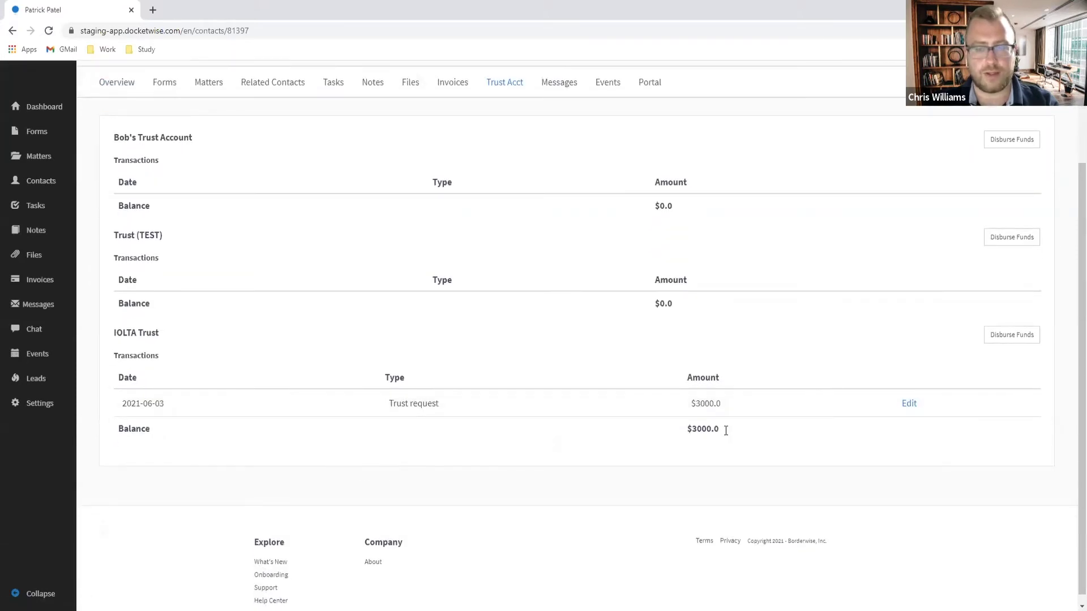
left_click_drag(725, 430, 658, 432)
left_click_drag(727, 409, 689, 406)
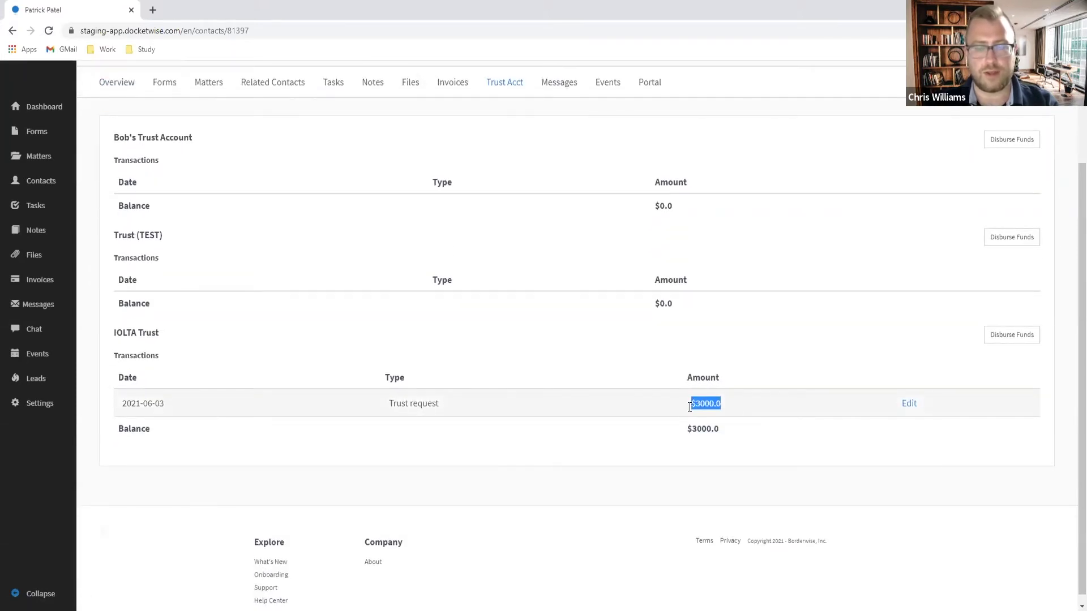
scroll(743, 385, "up", 2)
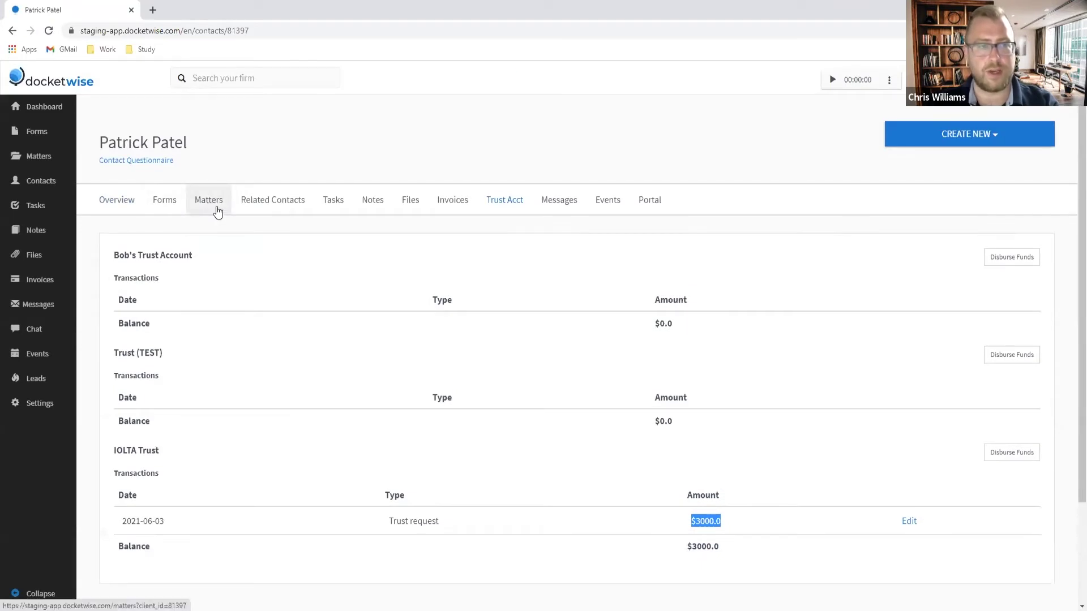
Step: Open the Naturalization matter's trust account and check its $725.0 IOLTA Trust request and balance
left_click(218, 210)
left_click(213, 304)
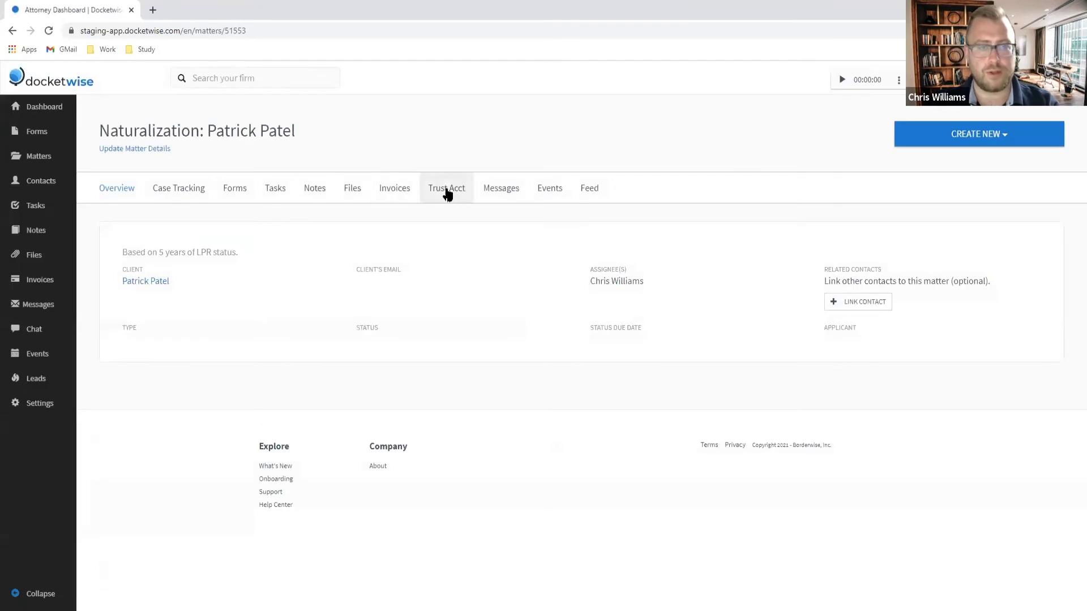
left_click(447, 193)
scroll(480, 232, "down", 1)
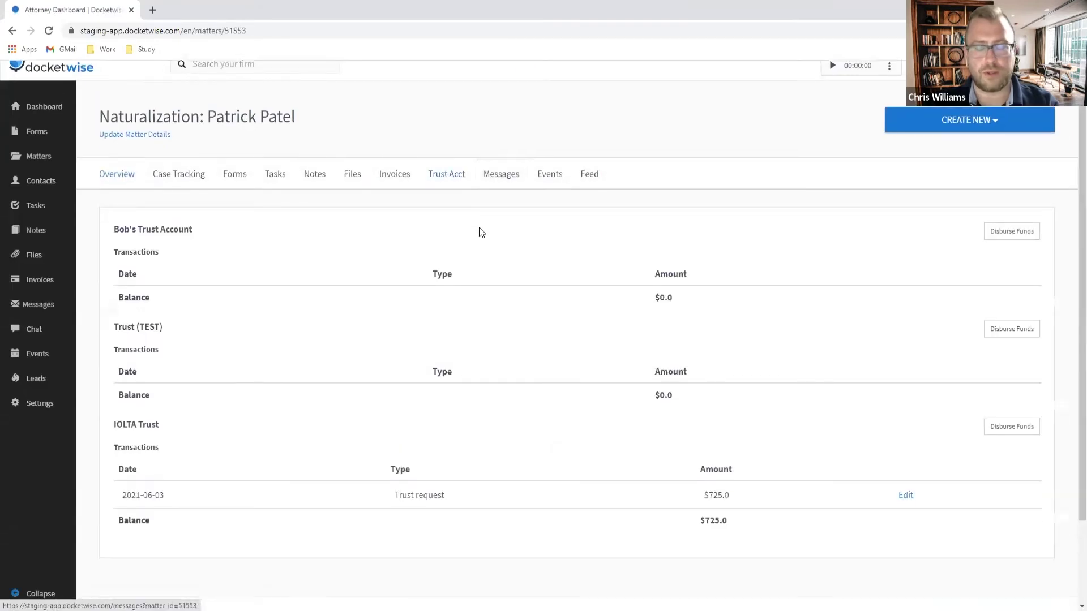
scroll(480, 232, "down", 2)
left_click_drag(729, 420, 626, 402)
scroll(758, 384, "up", 2)
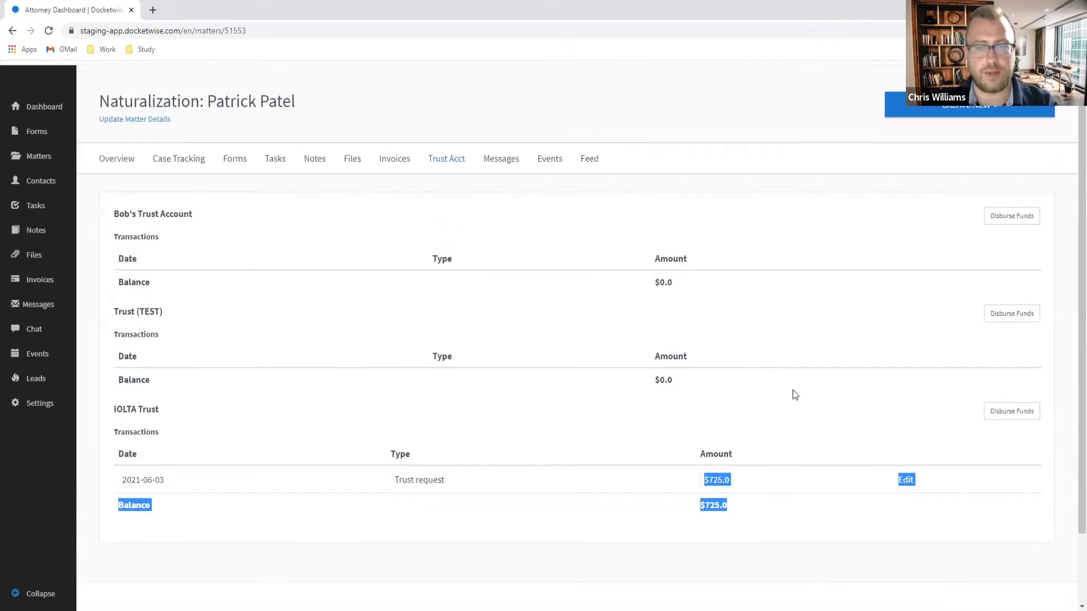
left_click(756, 159)
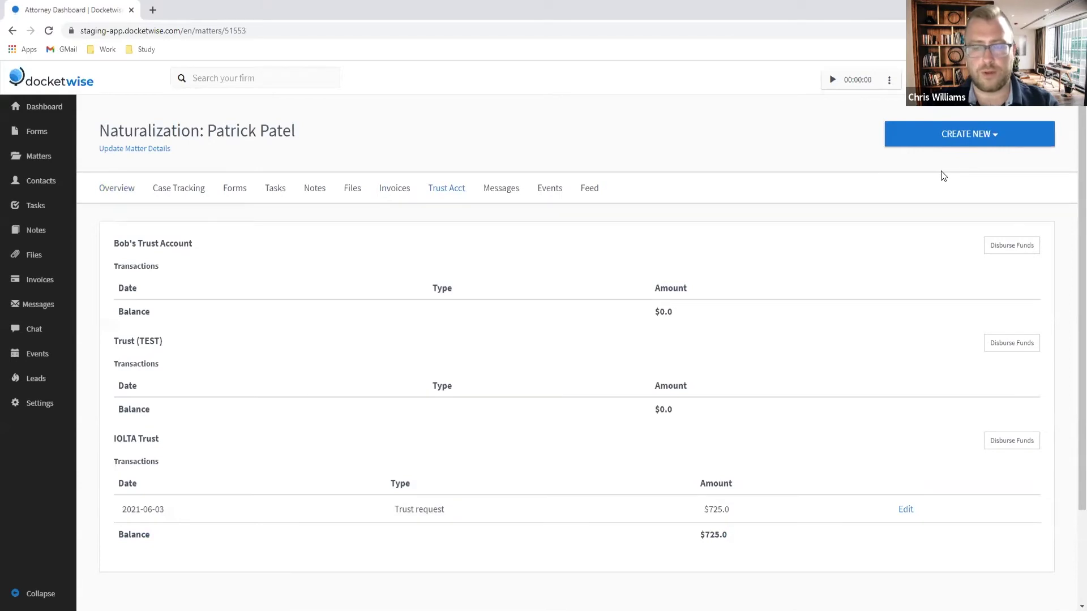
scroll(950, 215, "down", 2)
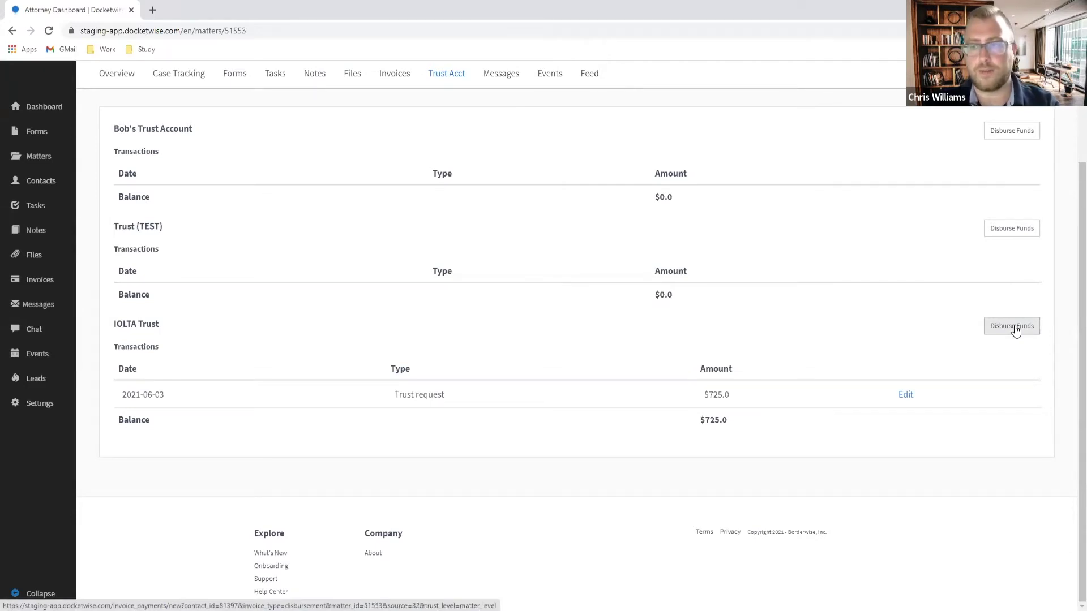
Step: Disburse $725 from IOLTA Trust dated 06/03/2021, described 'N-400 Filing and Biometrics Fees.'
left_click(1015, 331)
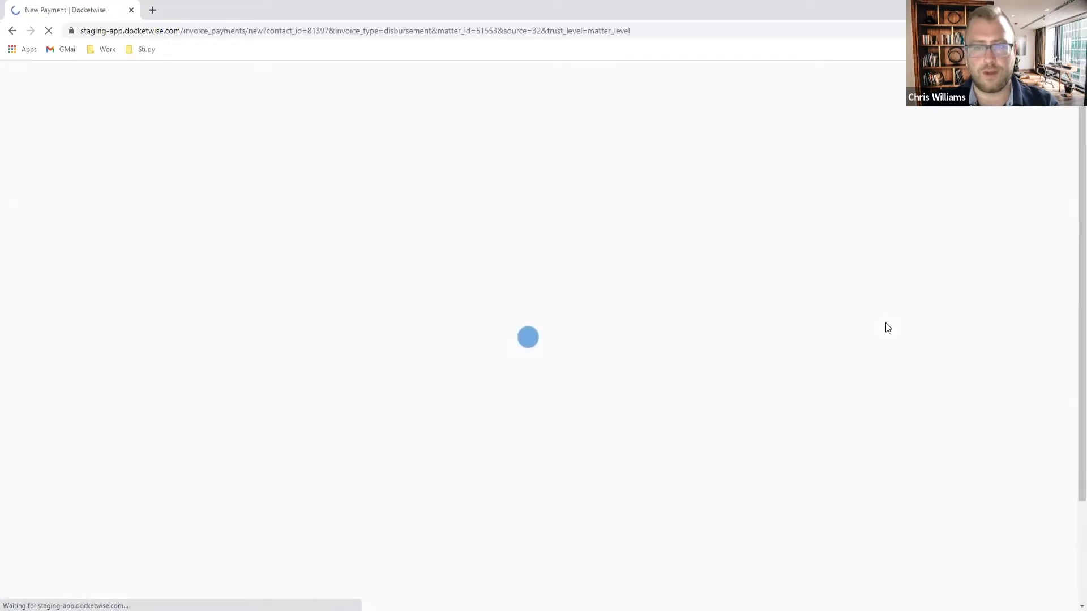
left_click(588, 225)
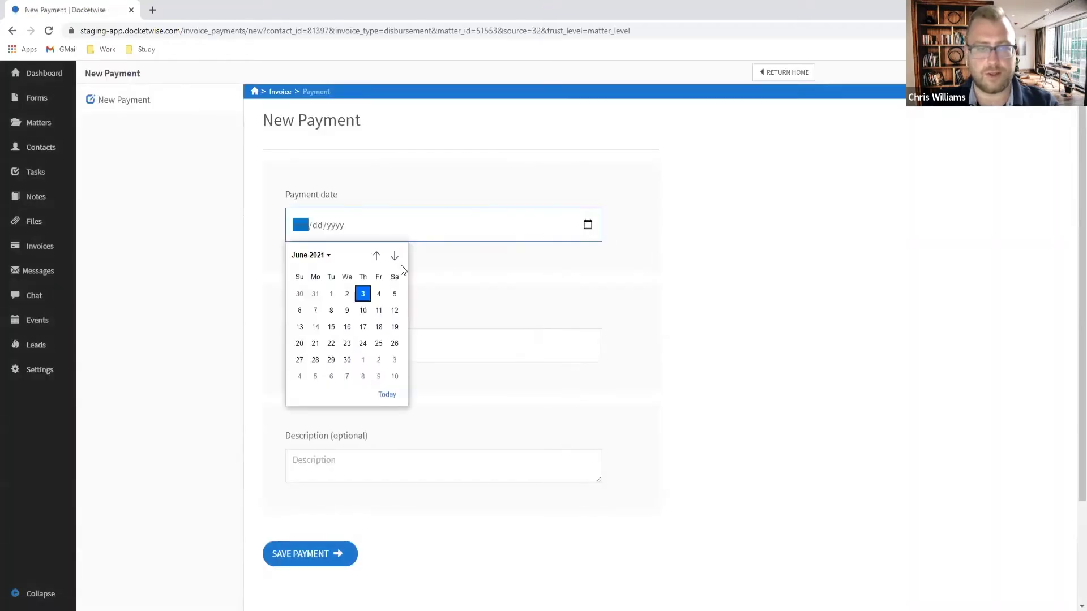
left_click(363, 294)
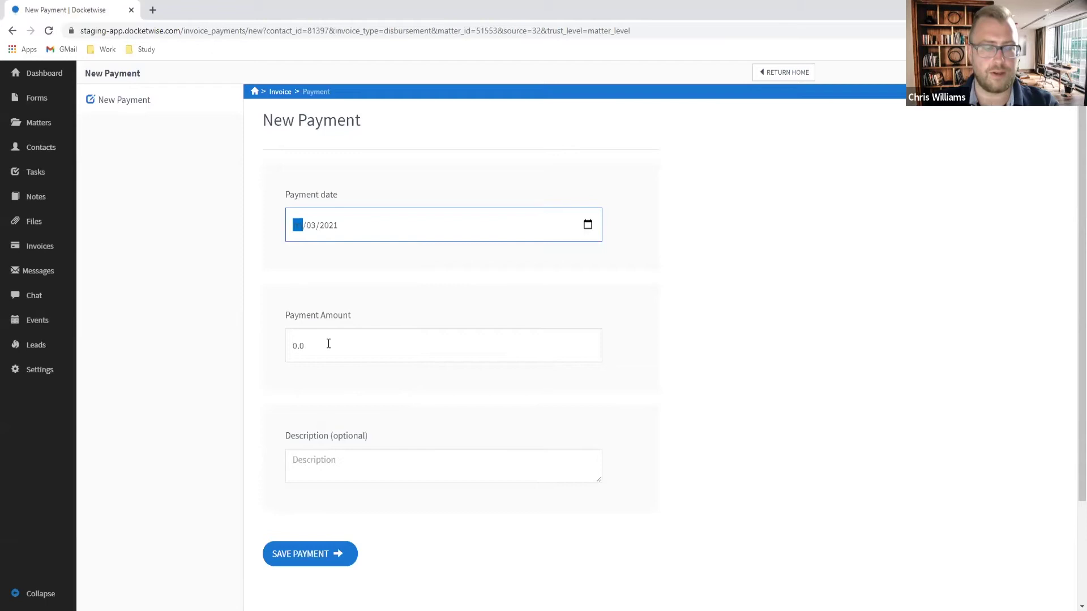
left_click(328, 344)
key("ctrl+a")
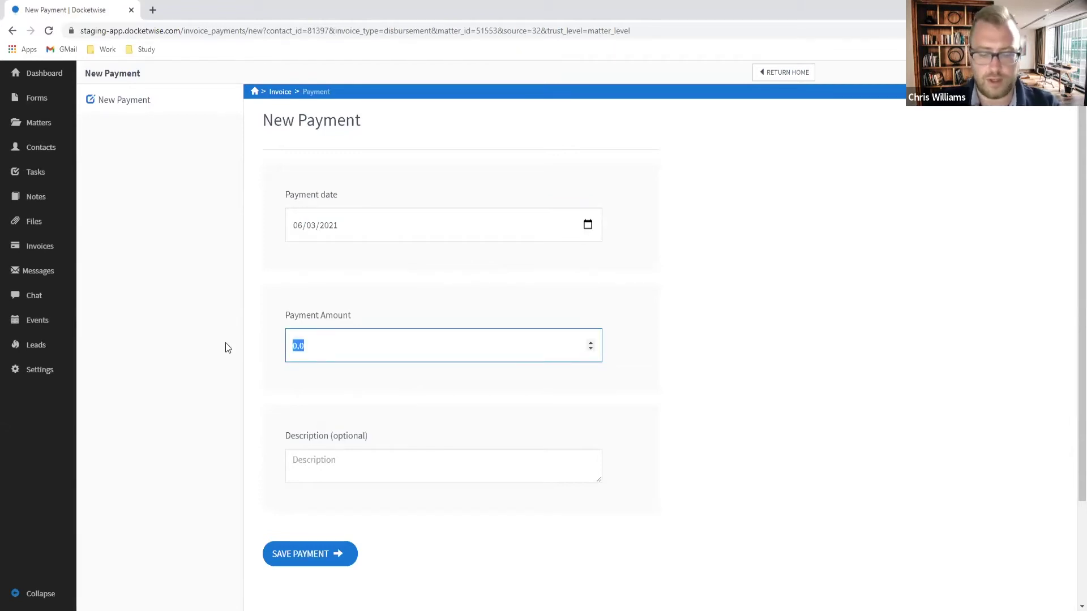
type("725")
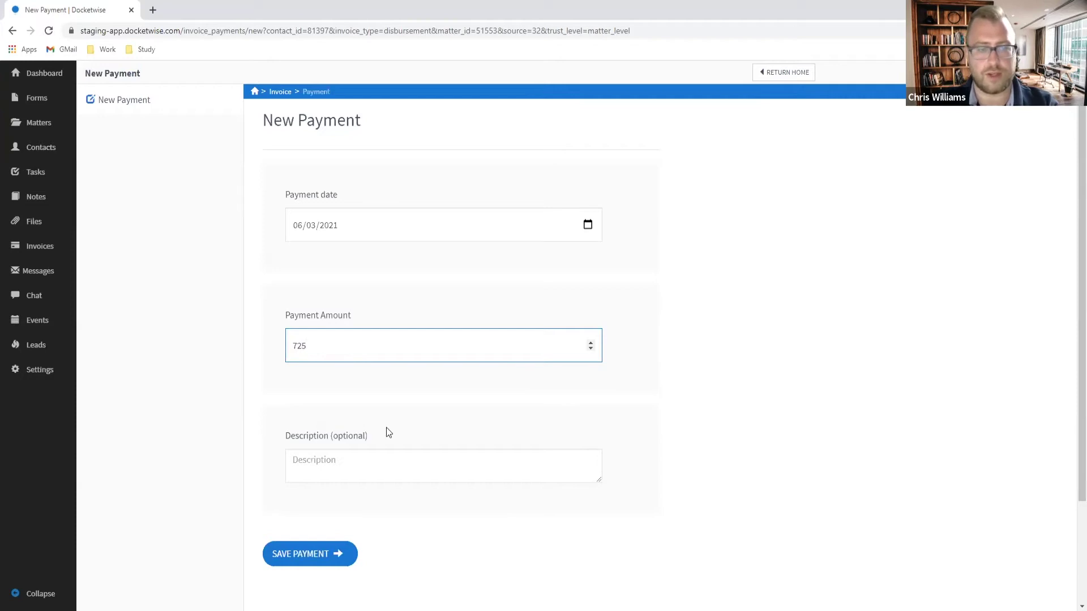
left_click(372, 472)
type("N-400")
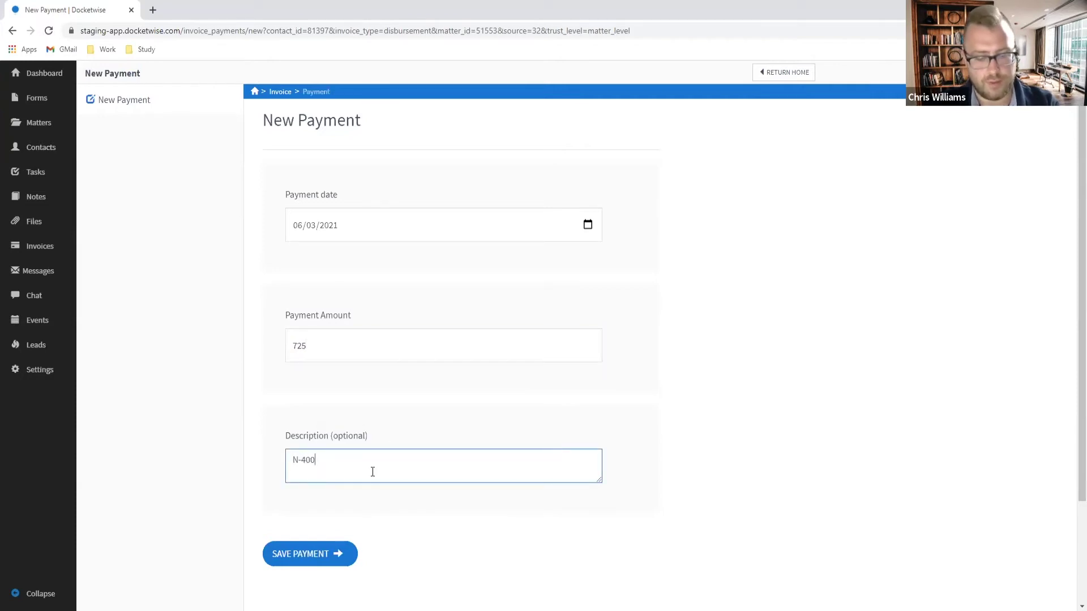
type(" Filing and Biomt")
type("rics")
key("BackSpace")
key("BackSpace")
key("BackSpace")
key("BackSpace")
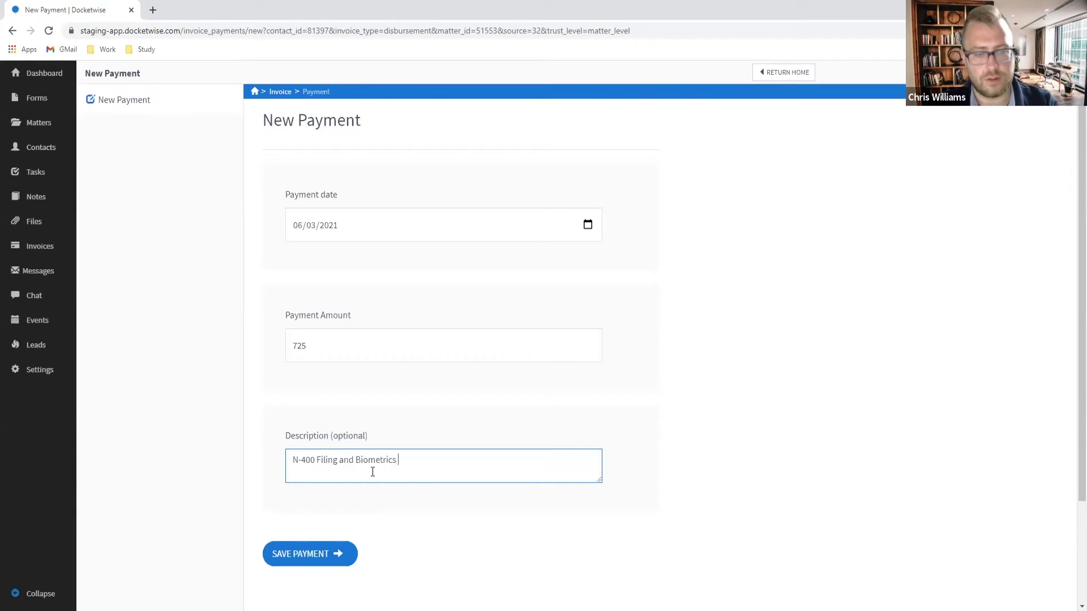
left_click(338, 561)
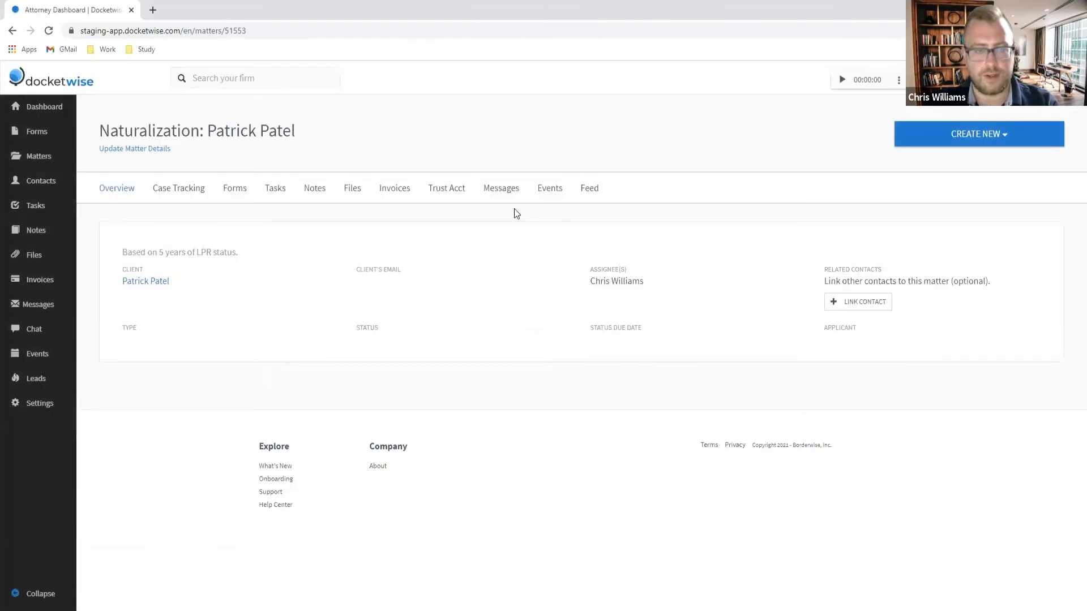
Step: Verify the $(725.0) disbursement leaves IOLTA Trust at $0.0, then start the timer on the dashboard
left_click(431, 194)
scroll(844, 443, "down", 3)
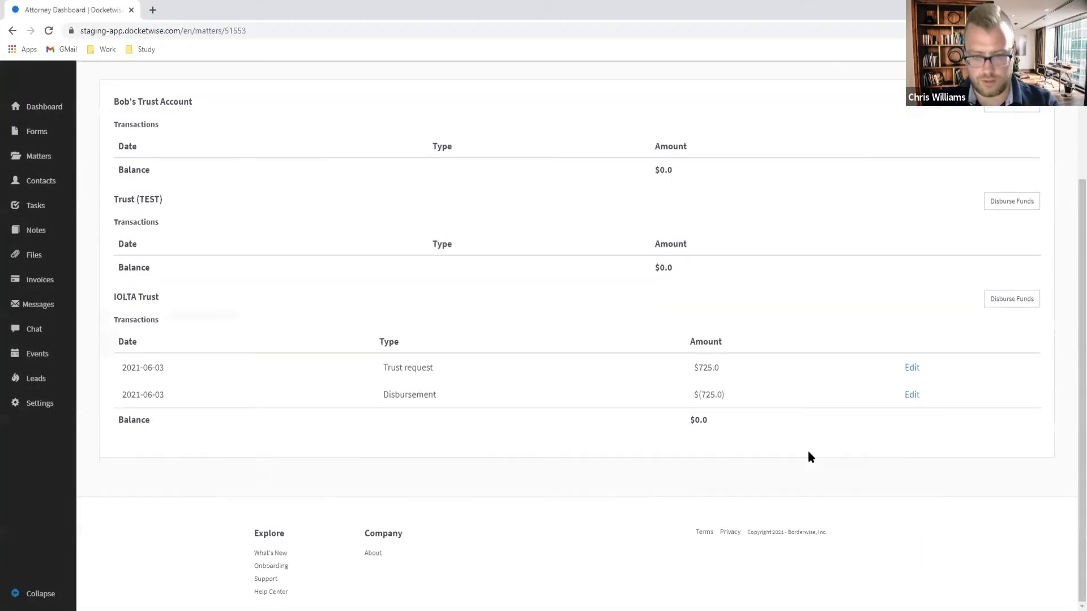
left_click_drag(749, 398, 679, 397)
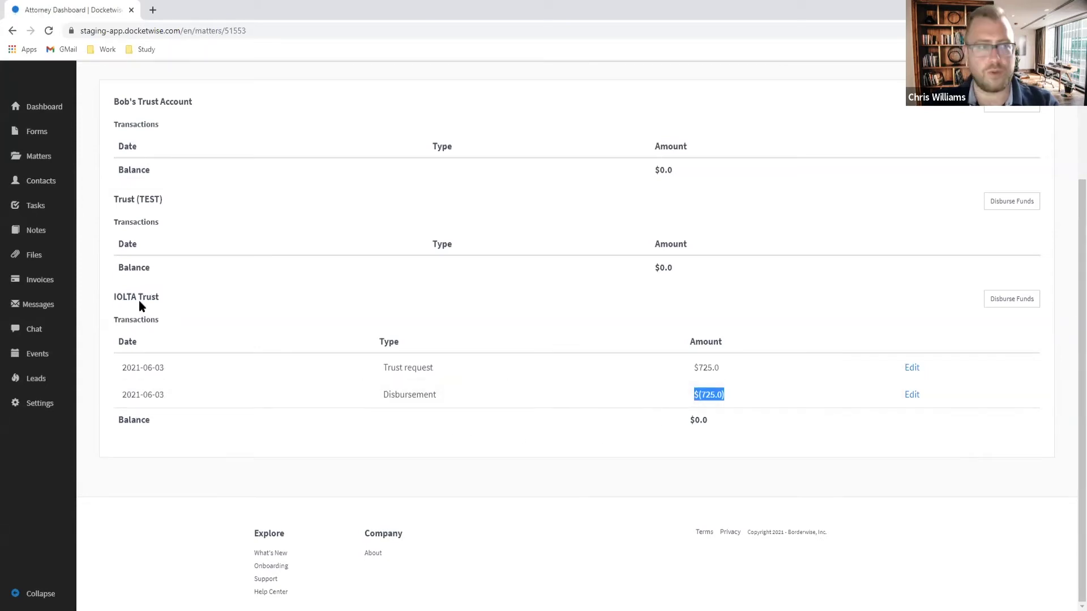
scroll(142, 305, "up", 3)
left_click(25, 108)
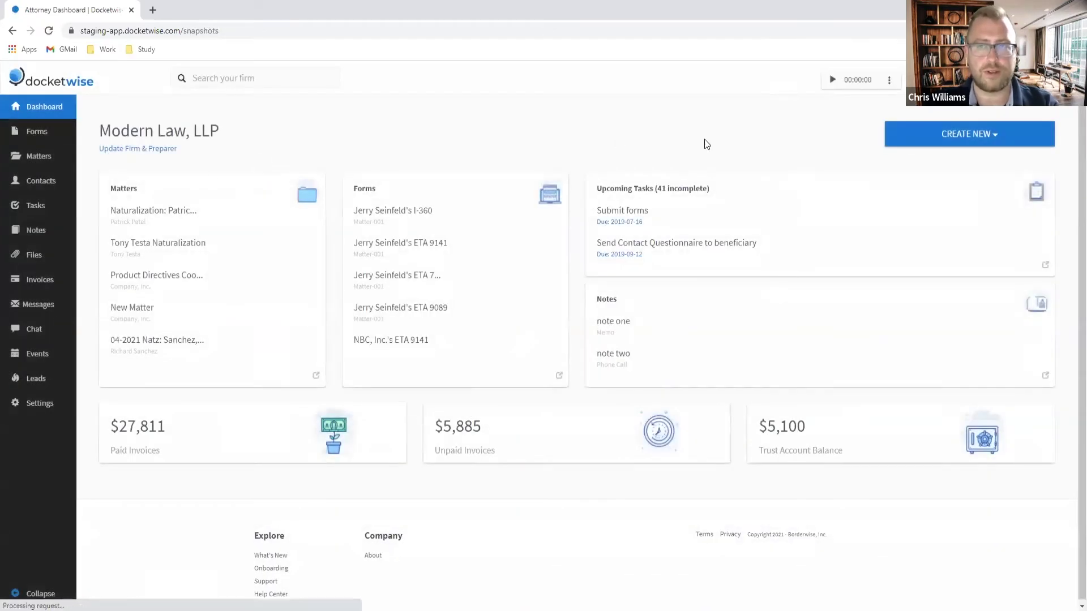
left_click(834, 82)
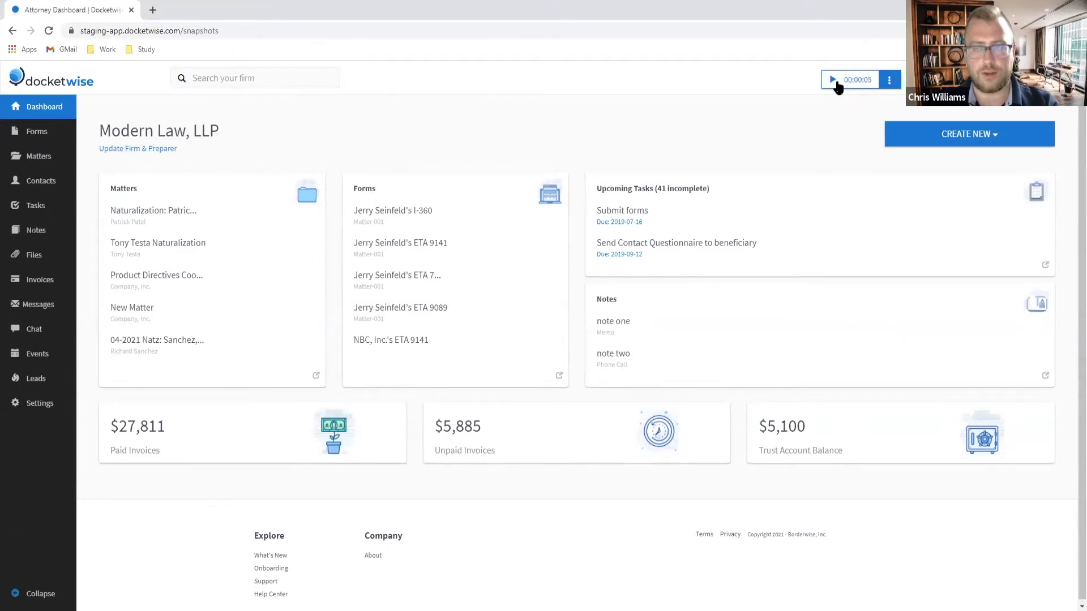
Step: Stop and discard the running timer, then bring up a blank New Time Entry form
left_click(836, 82)
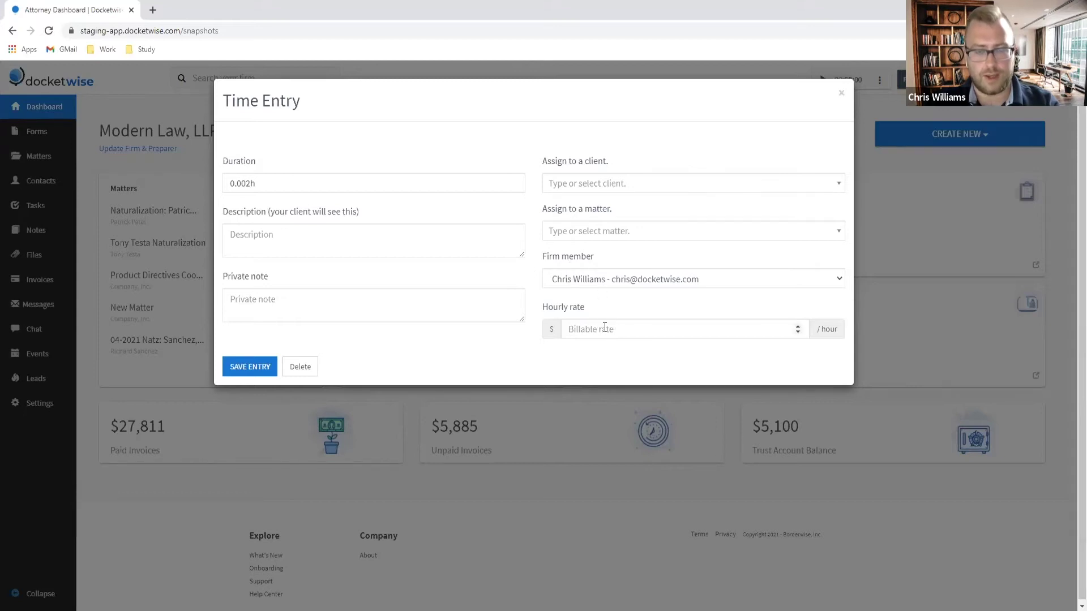
left_click(842, 94)
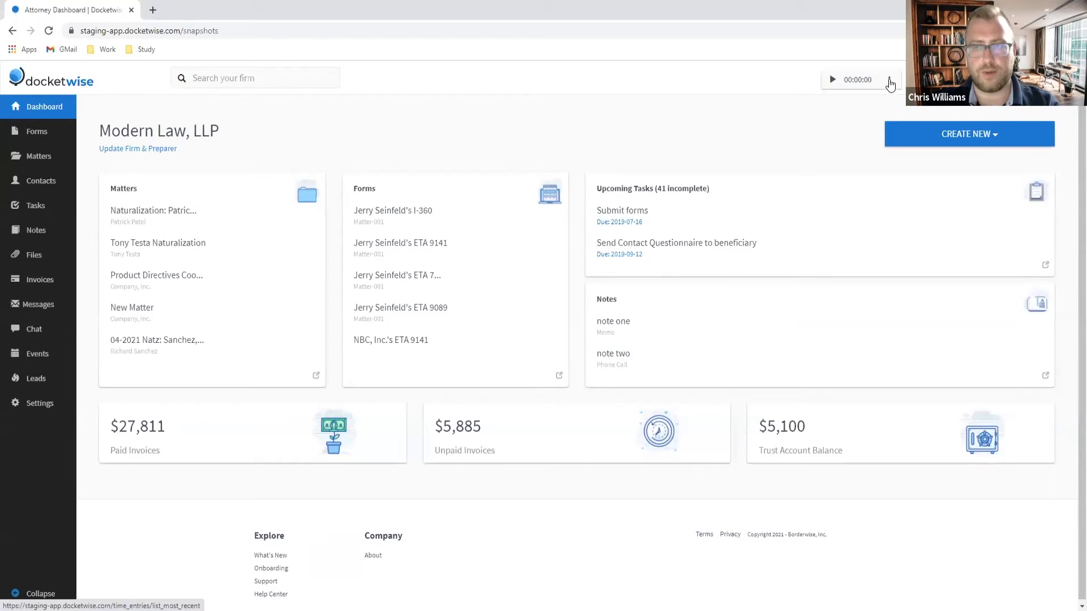
left_click(889, 82)
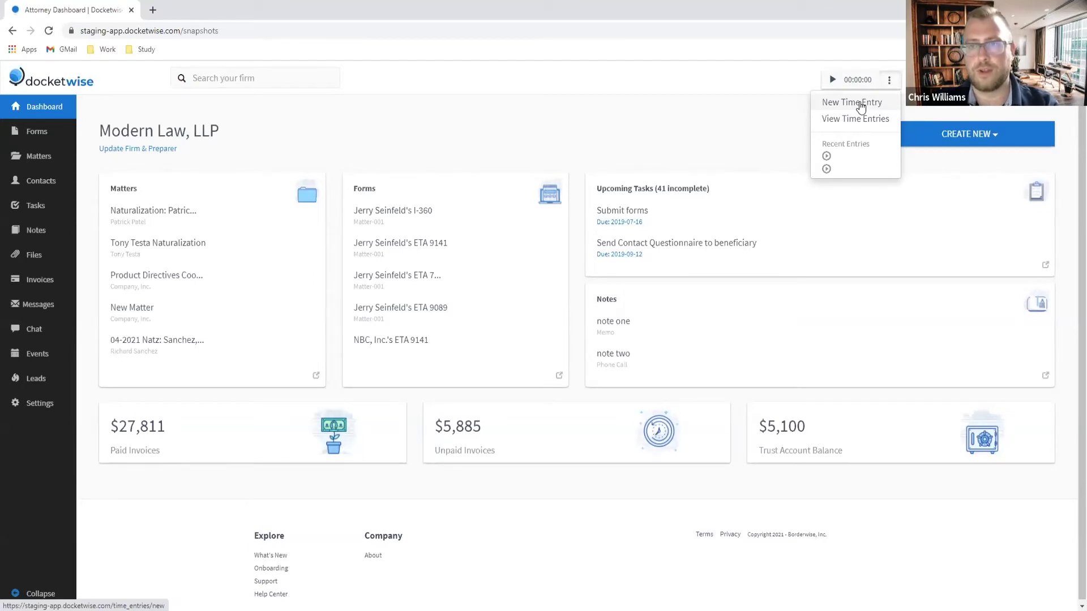
left_click(860, 104)
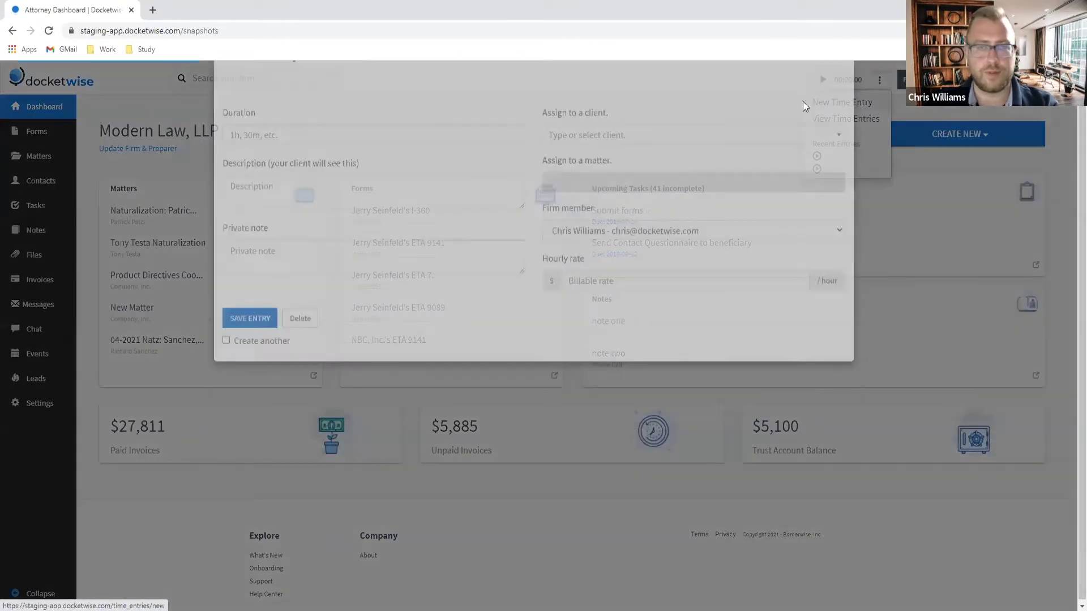
Step: Close the time entry and create a person contact with the client's first and last name
left_click(840, 96)
left_click(911, 135)
left_click(922, 214)
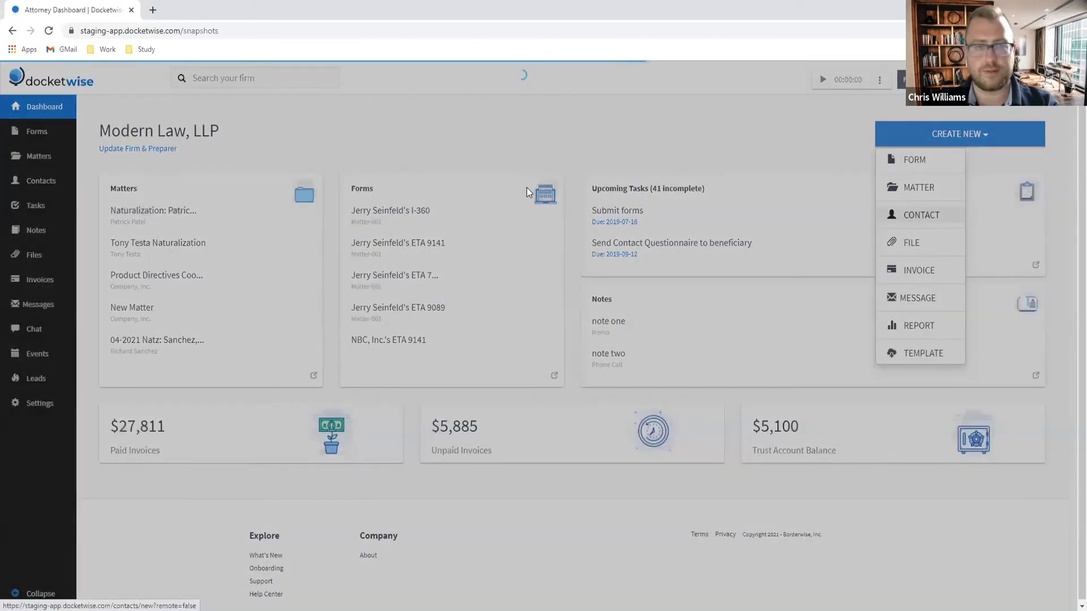
type("S")
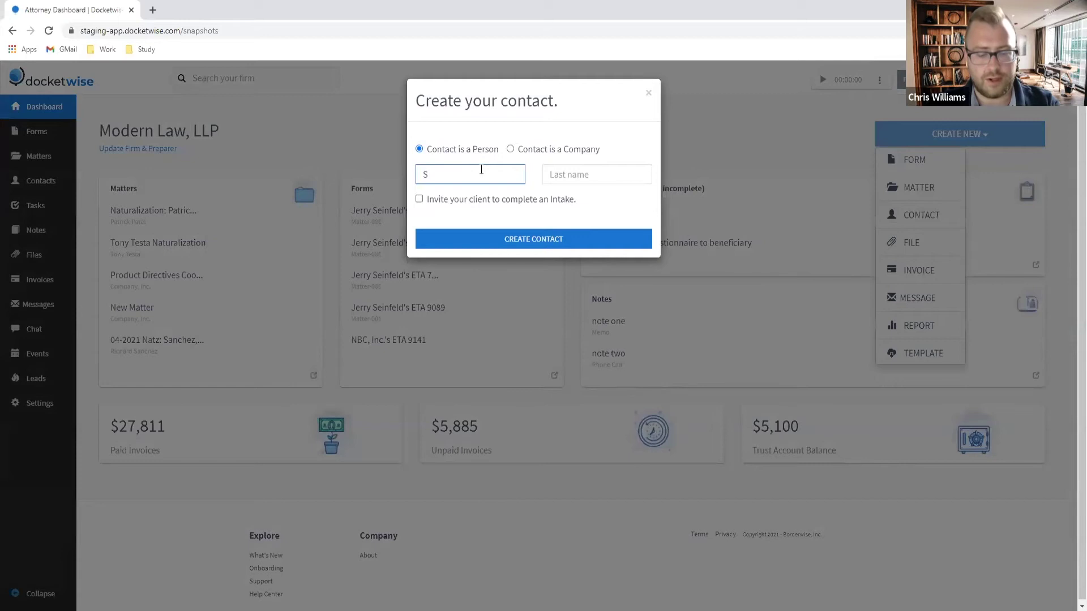
type("Smi")
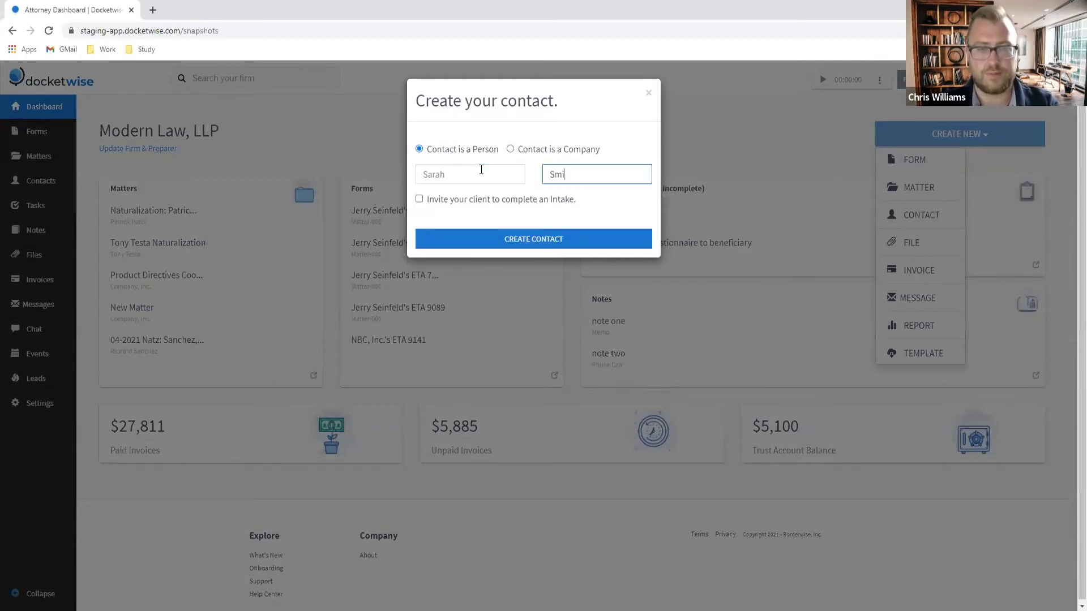
left_click(615, 241)
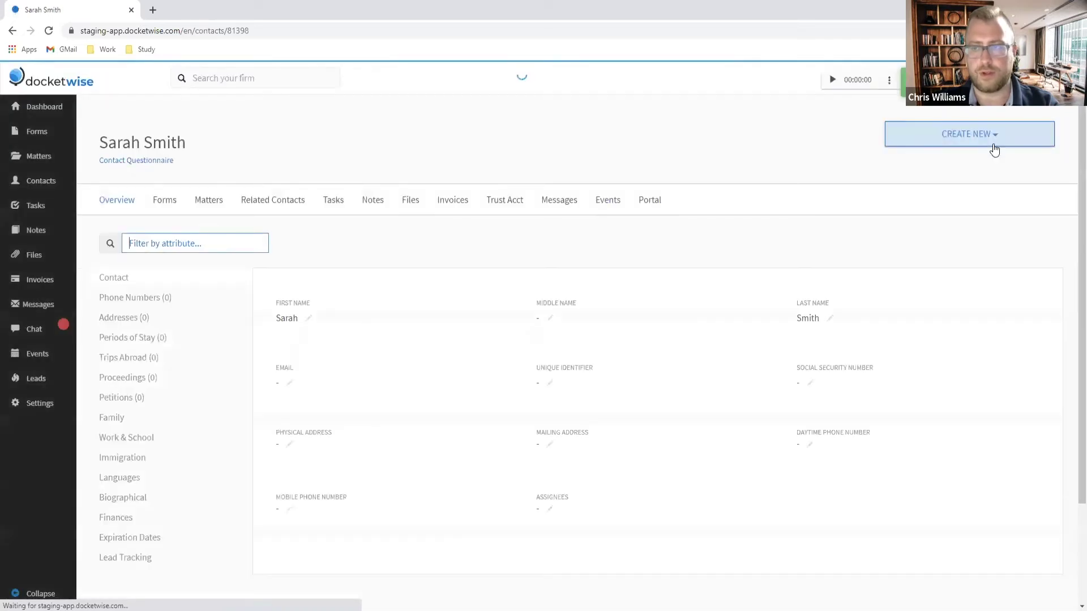
left_click(992, 142)
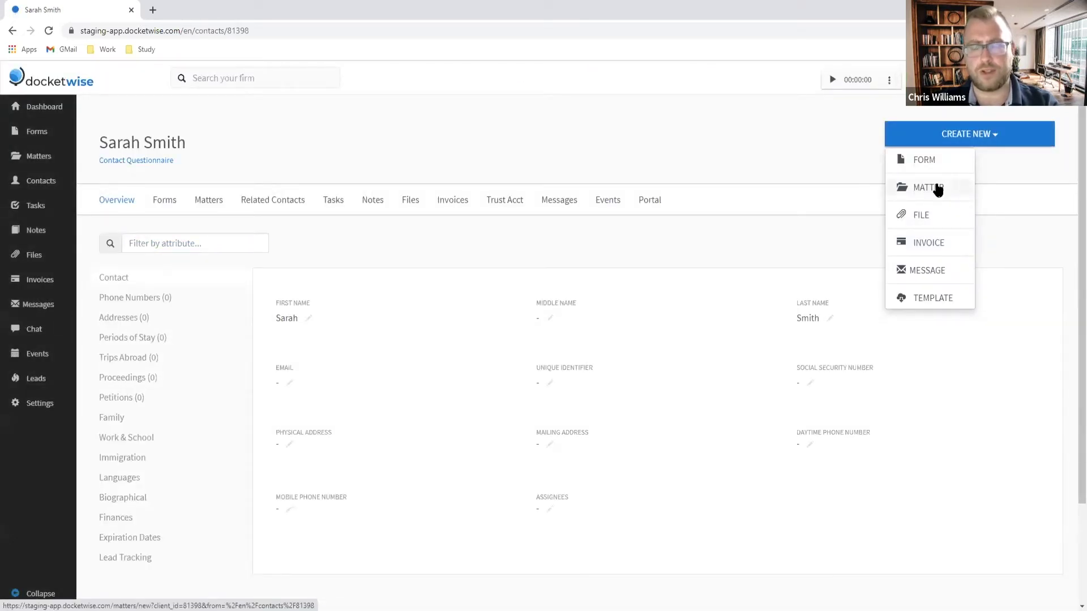
Step: Create an 'AOS' One Step matter for the contact, described as a USC sponsoring her husband
left_click(937, 189)
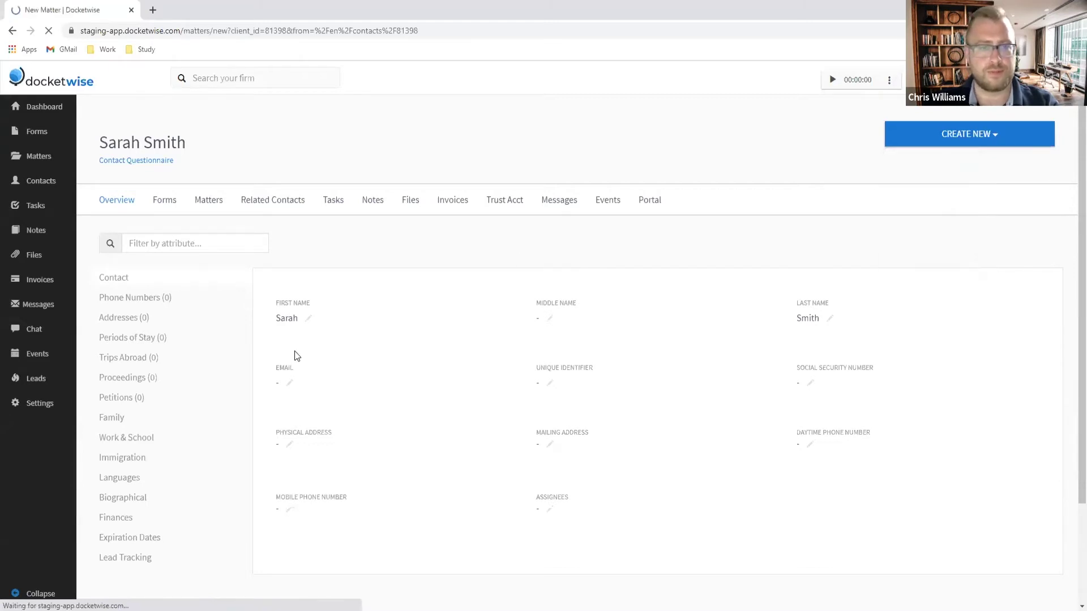
left_click(346, 335)
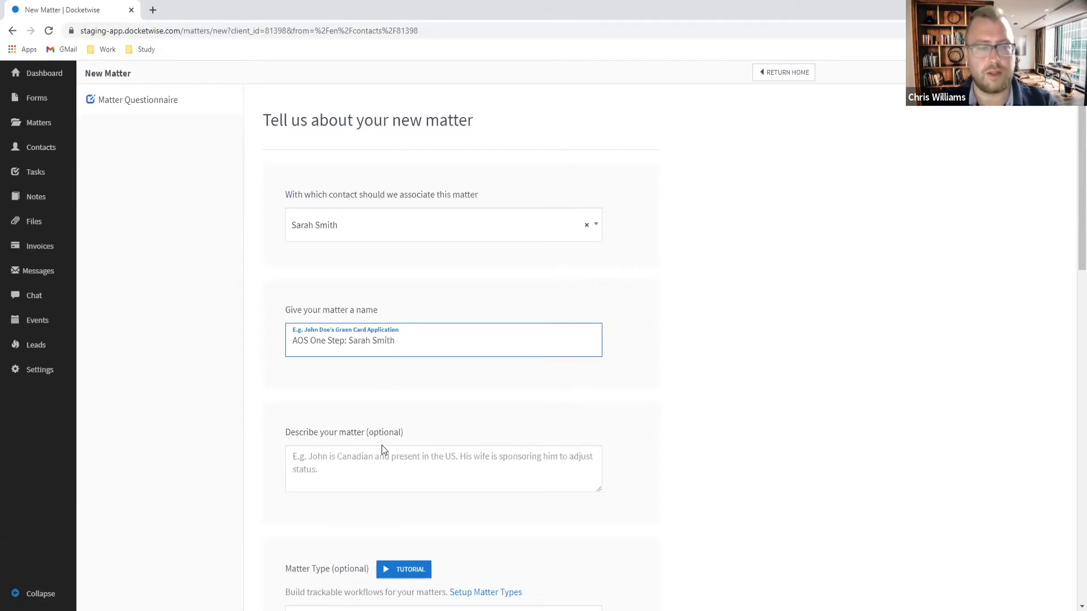
left_click(381, 461)
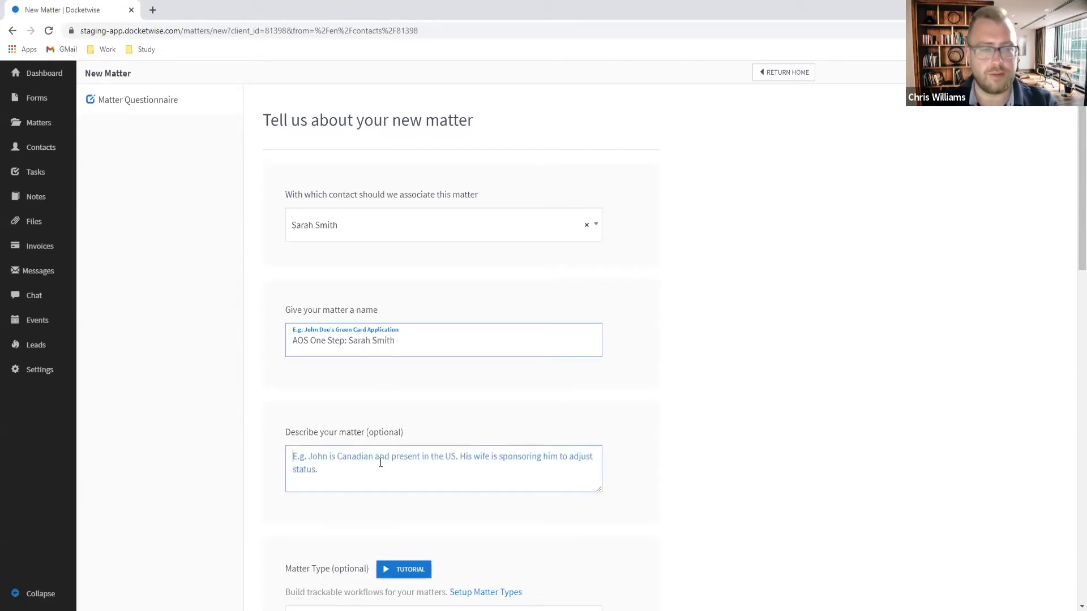
type("AOS One Step: Sara")
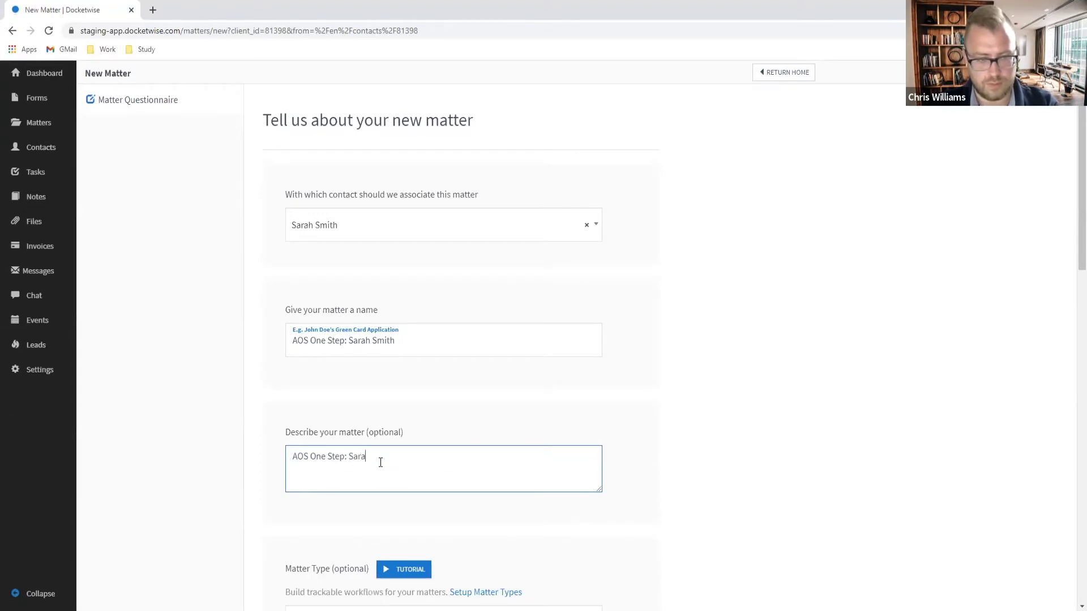
type("h is USC")
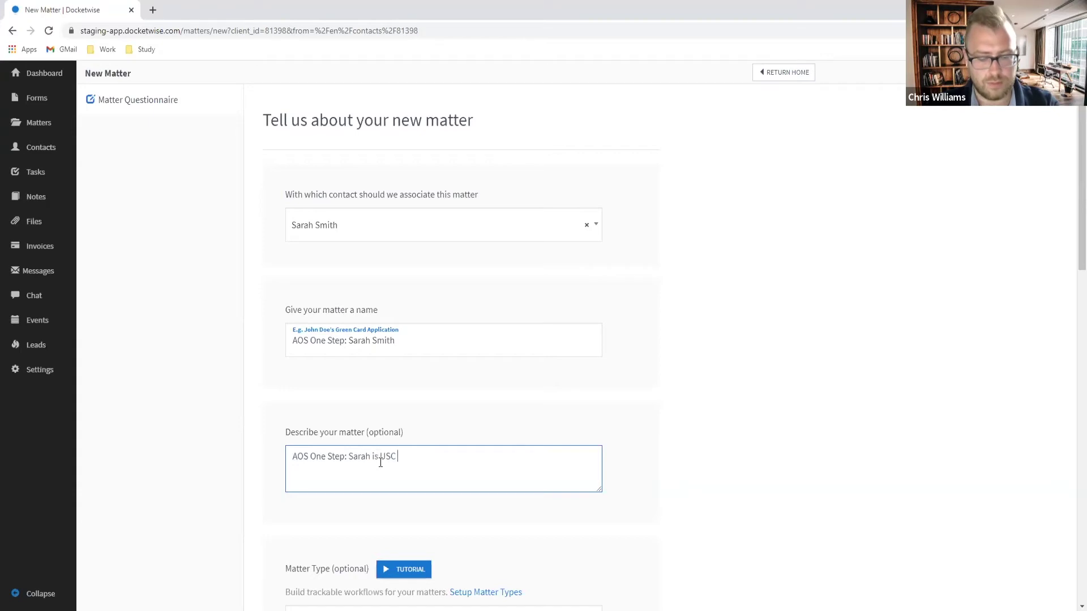
type(" sponosoring")
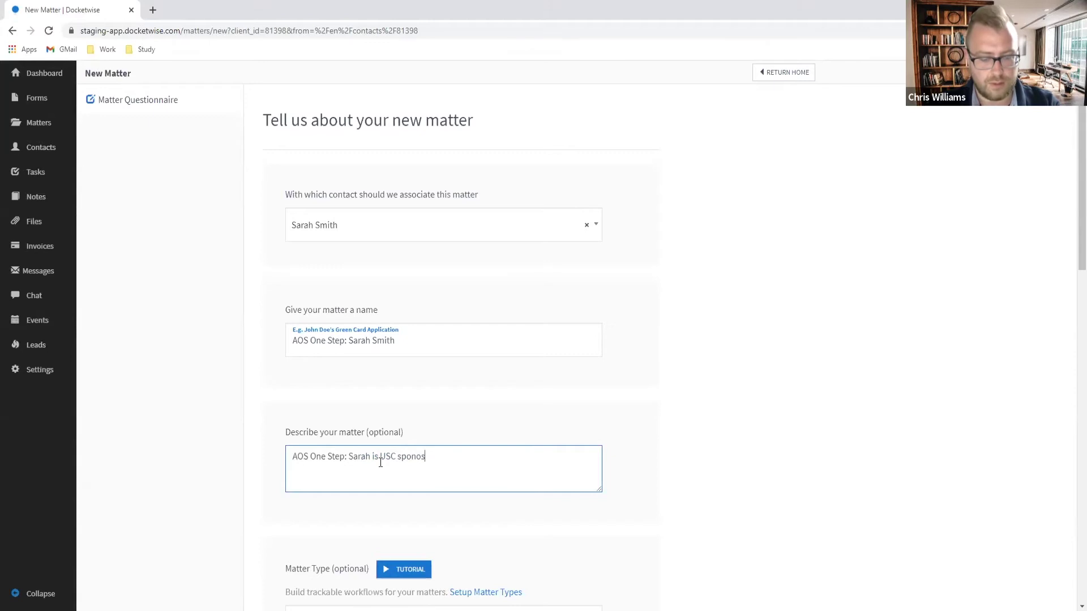
key("BackSpace")
type("sor")
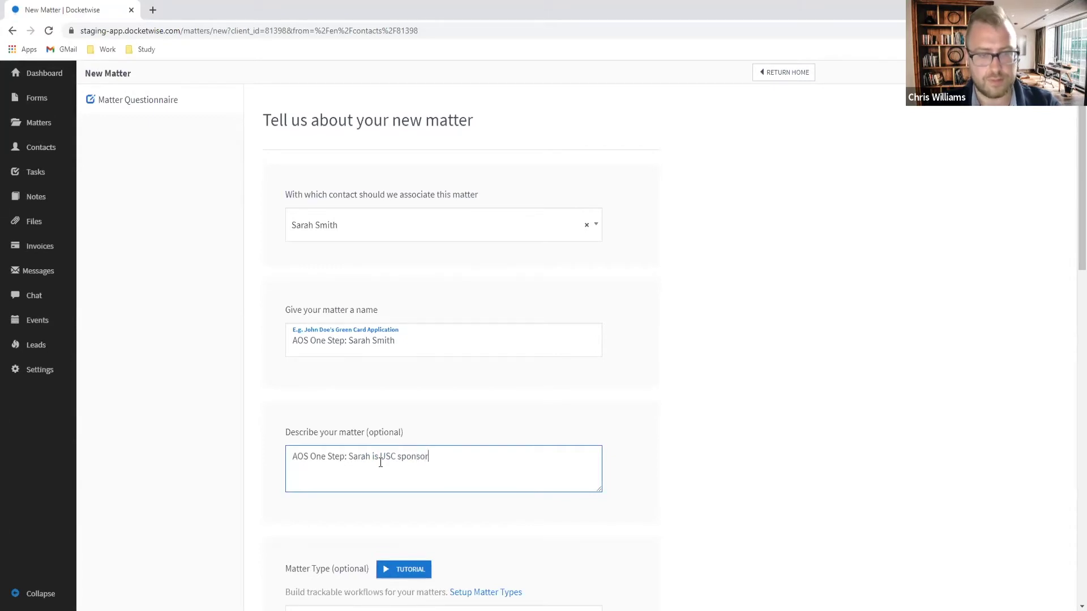
type("ing husband.")
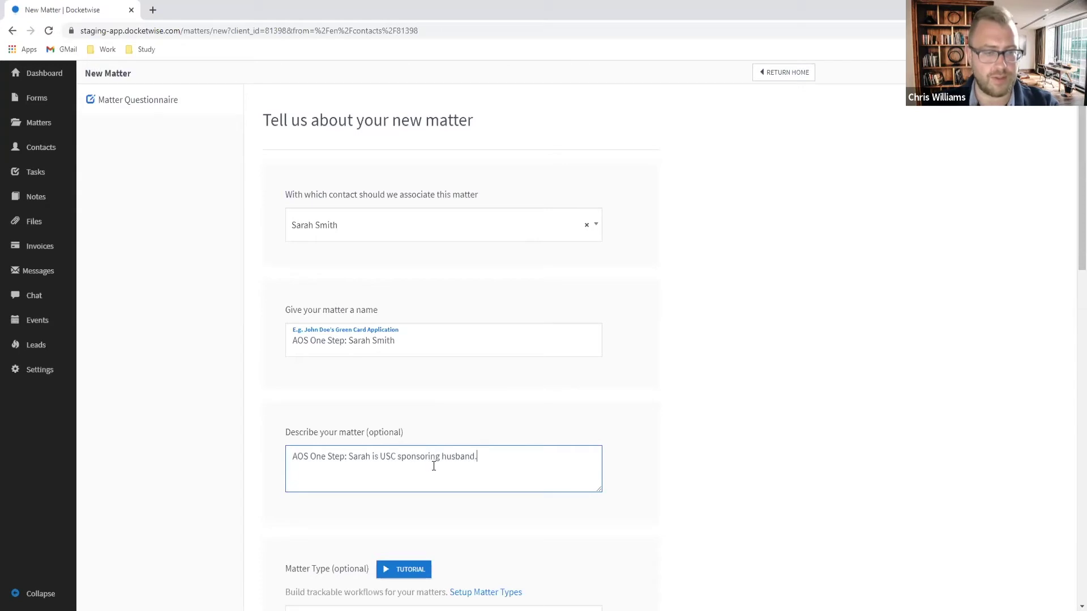
scroll(552, 467, "down", 2)
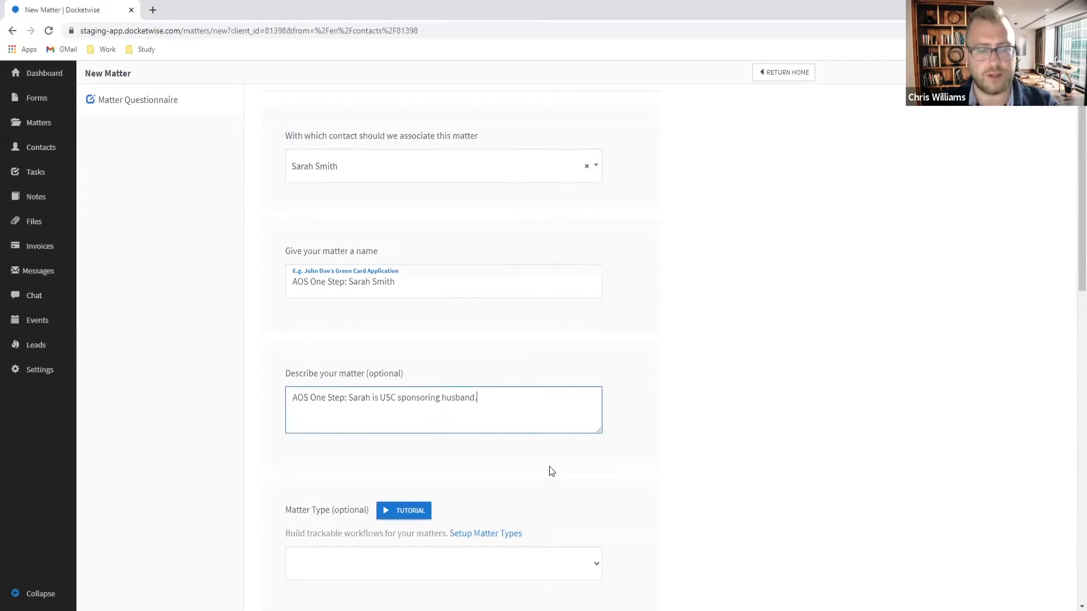
scroll(481, 463, "down", 9)
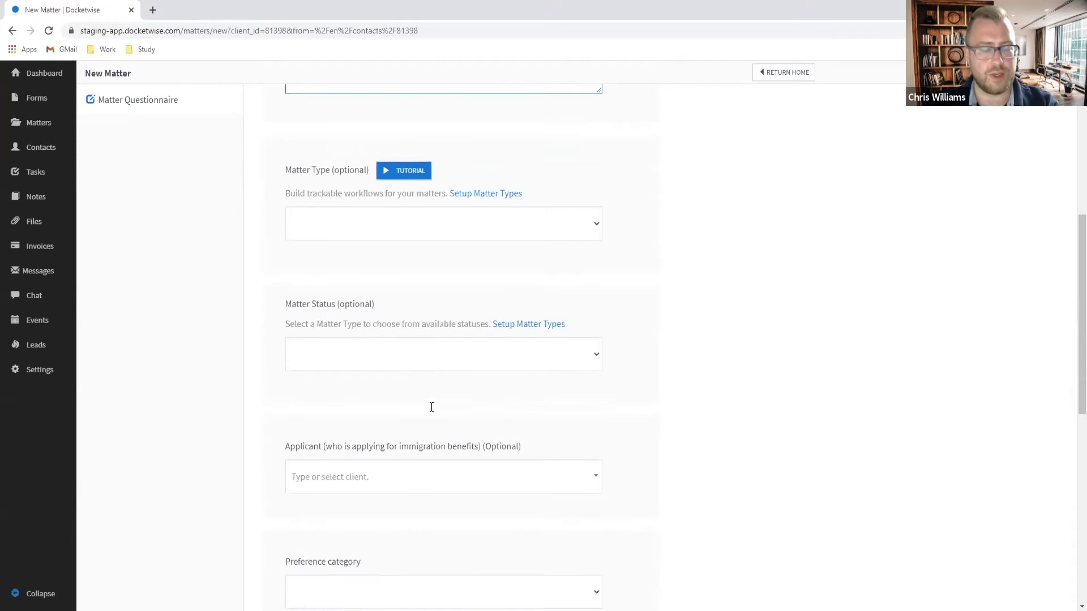
scroll(430, 415, "down", 6)
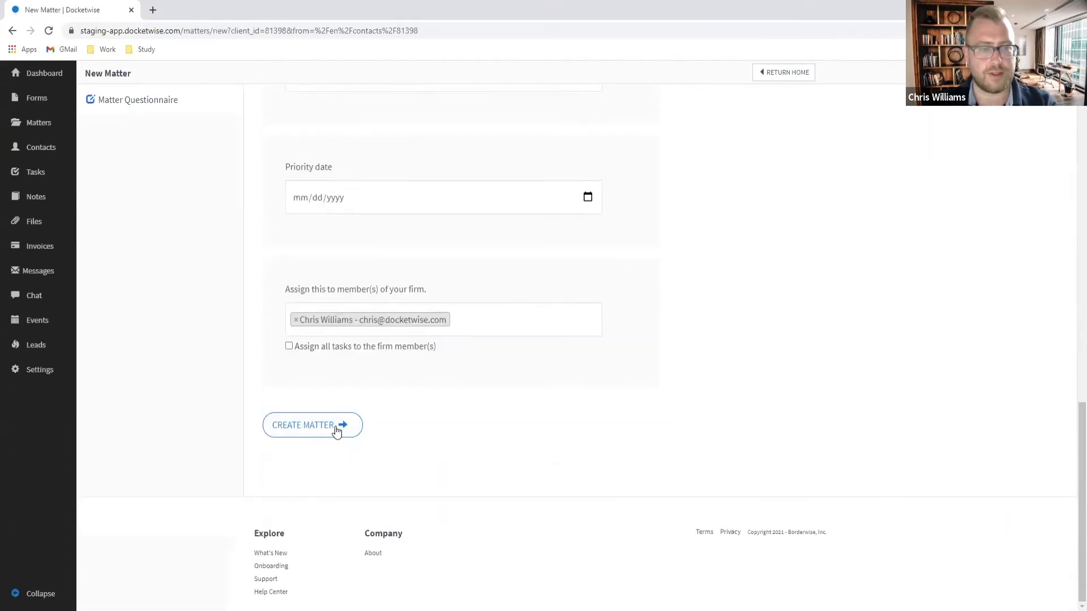
left_click(338, 429)
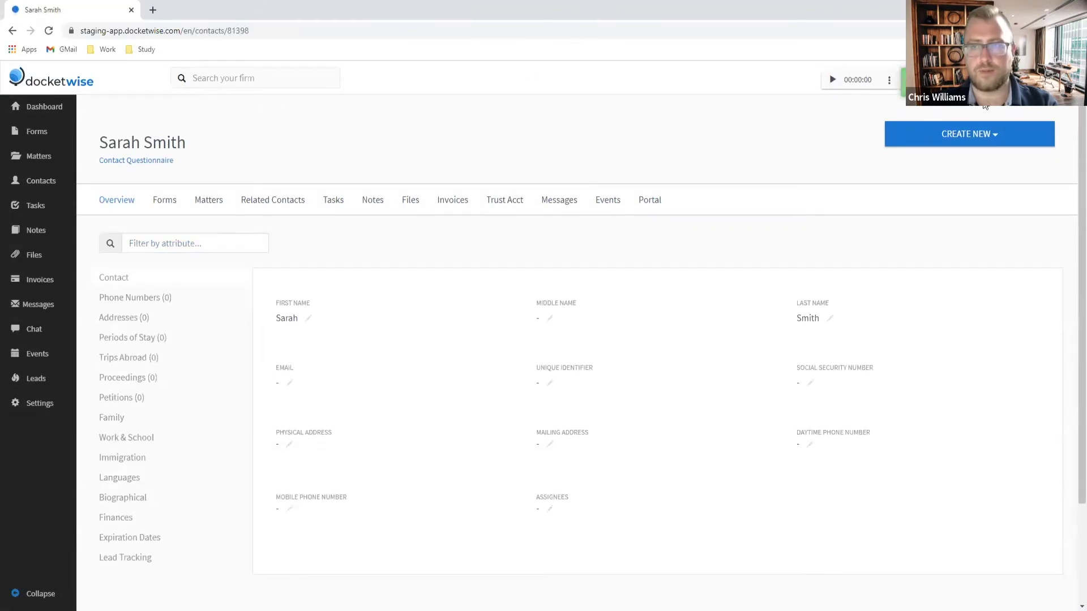
Step: Start a new time entry with a $500 hourly billing rate
left_click(886, 81)
left_click(841, 104)
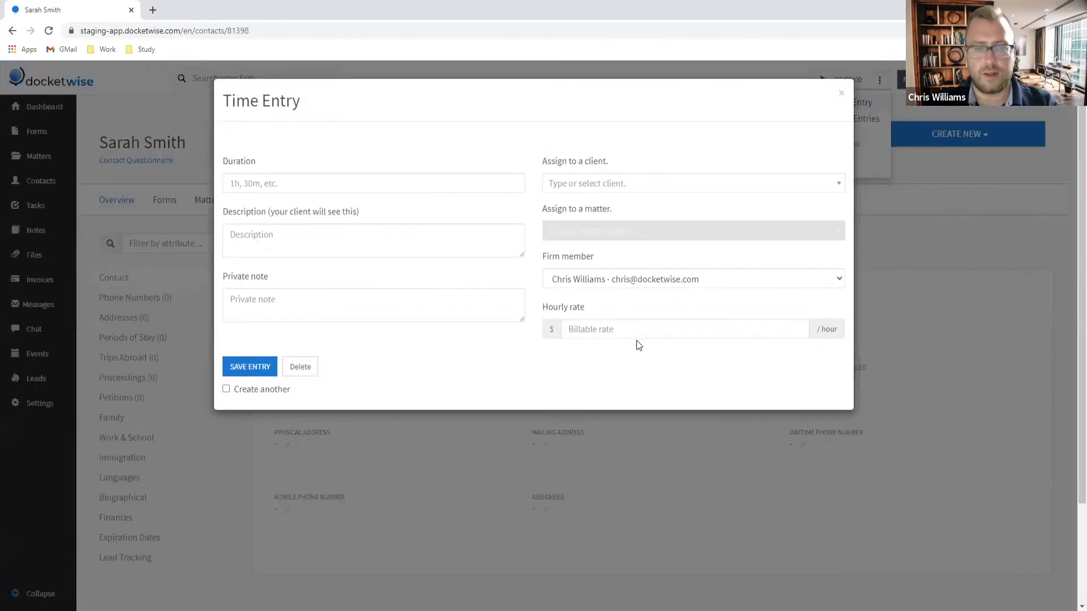
left_click(621, 326)
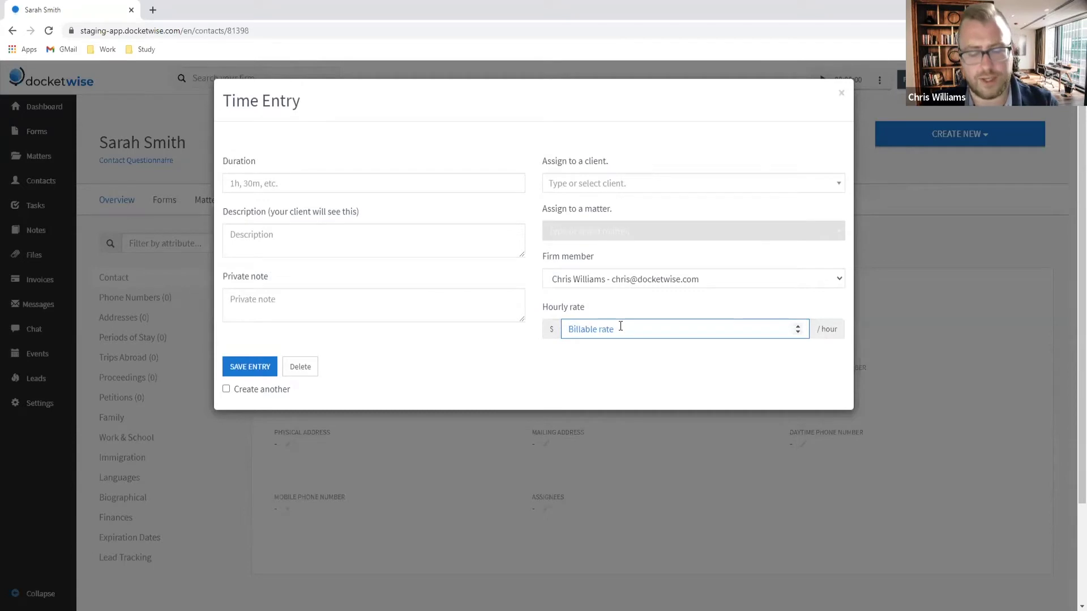
type("500")
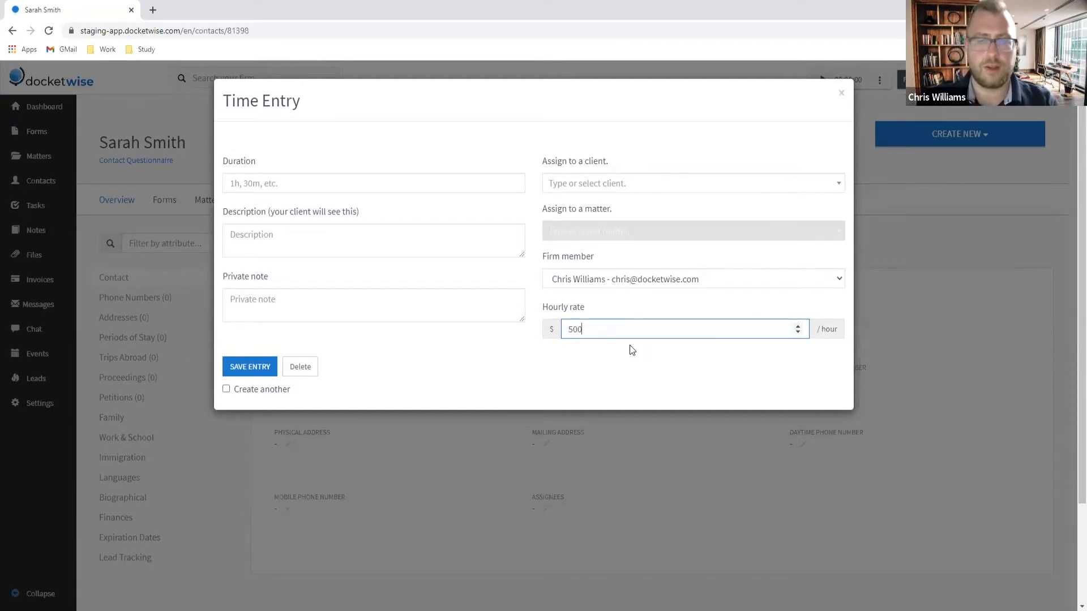
left_click(659, 371)
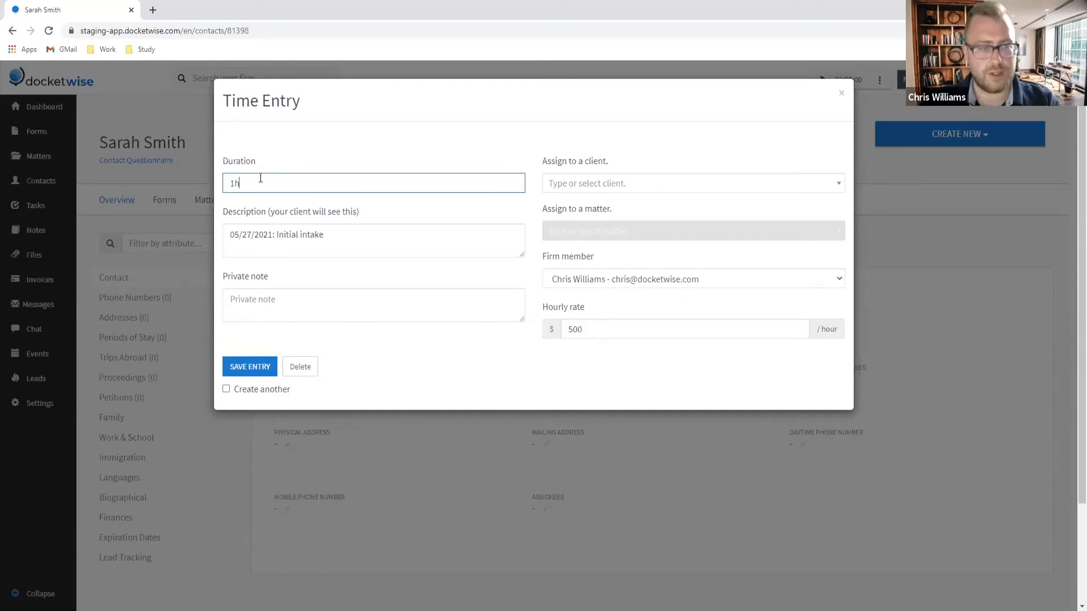
Step: Set the duration to 1h and save the '05/27/2021: Initial intake' entry
left_click_drag(260, 179, 193, 179)
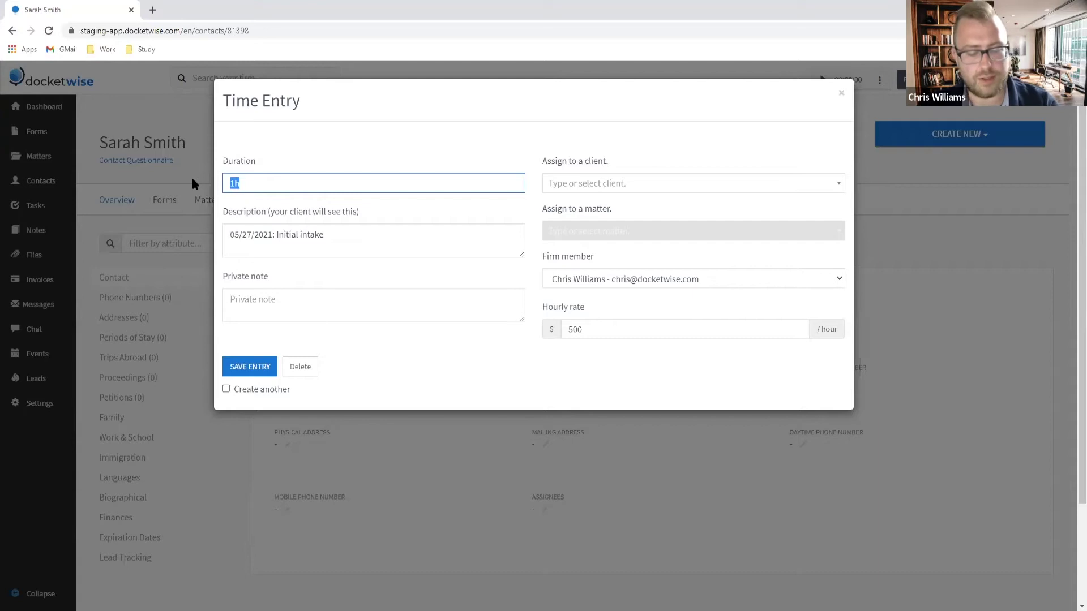
type("60")
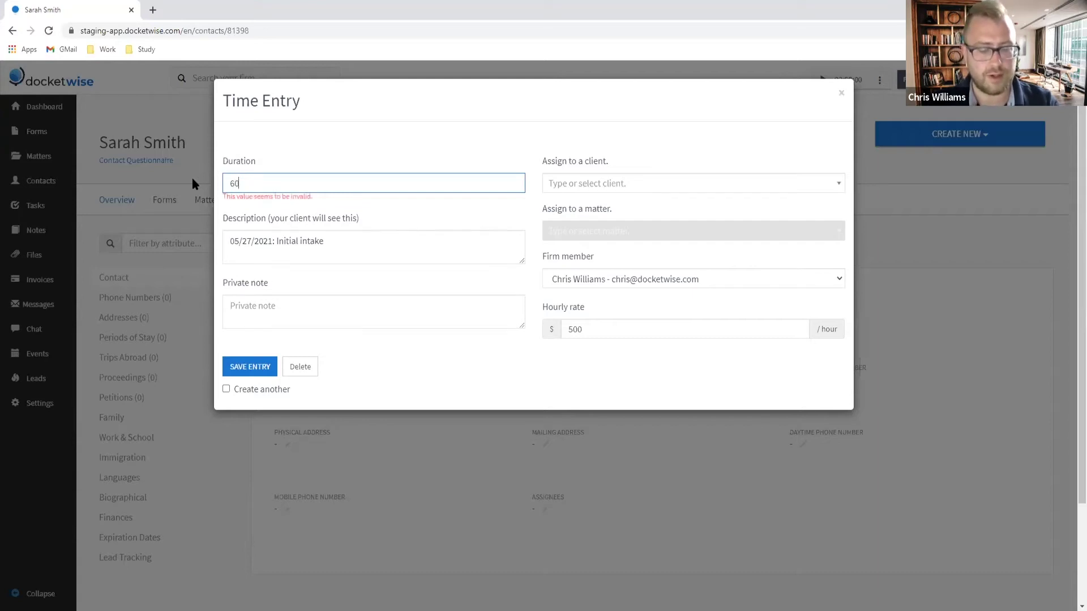
type("m")
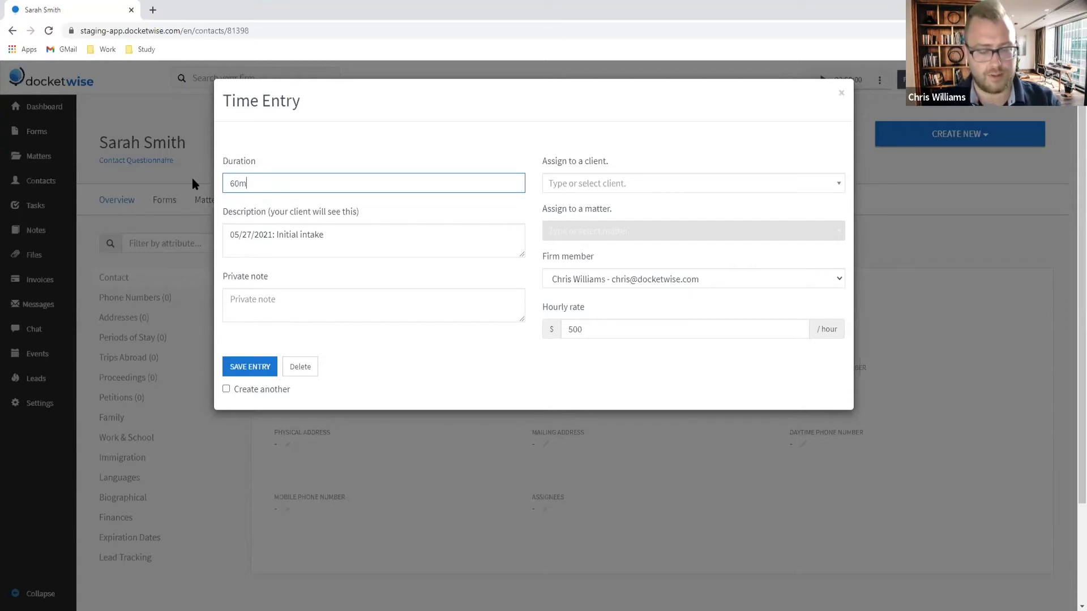
key("BackSpace")
key("BackSpace")
key("BackSpace")
type("55m")
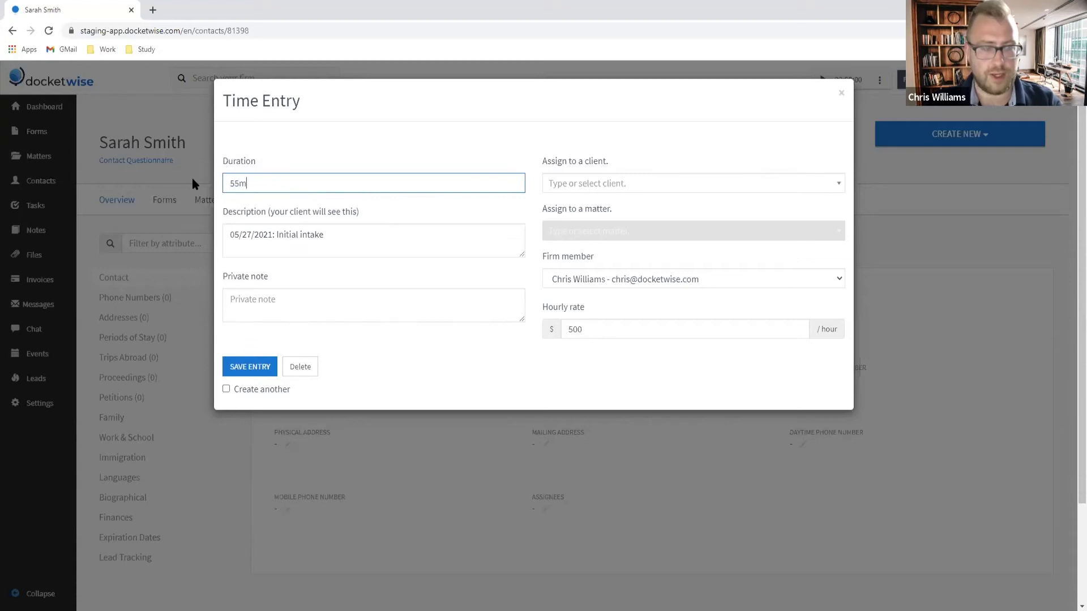
key("BackSpace")
key("BackSpace")
key("BackSpace")
type("1:00")
key("BackSpace")
key("BackSpace")
key("BackSpace")
type("h")
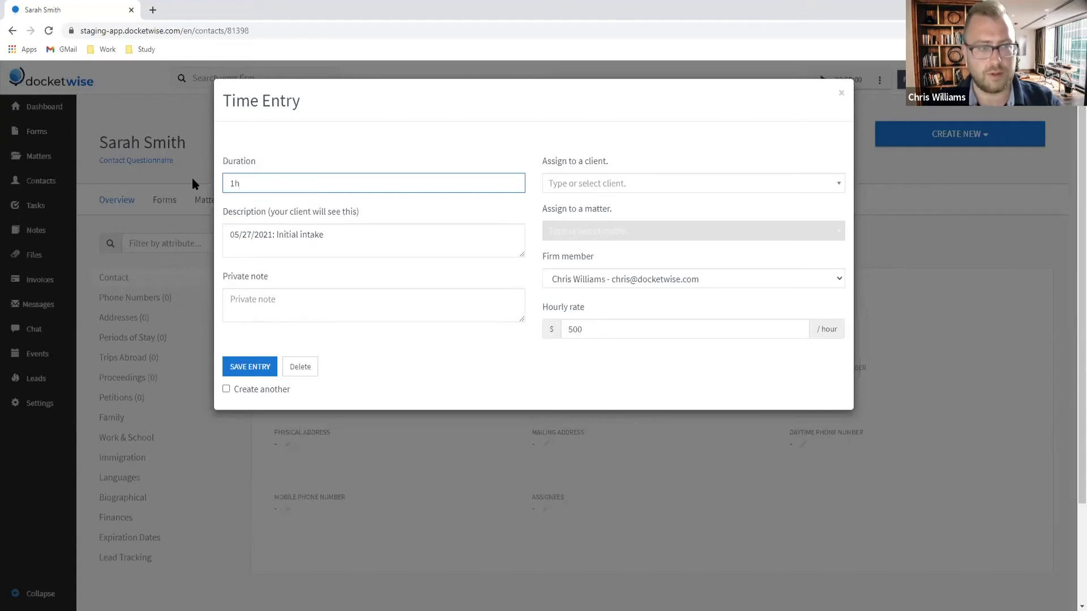
left_click(289, 276)
left_click(264, 367)
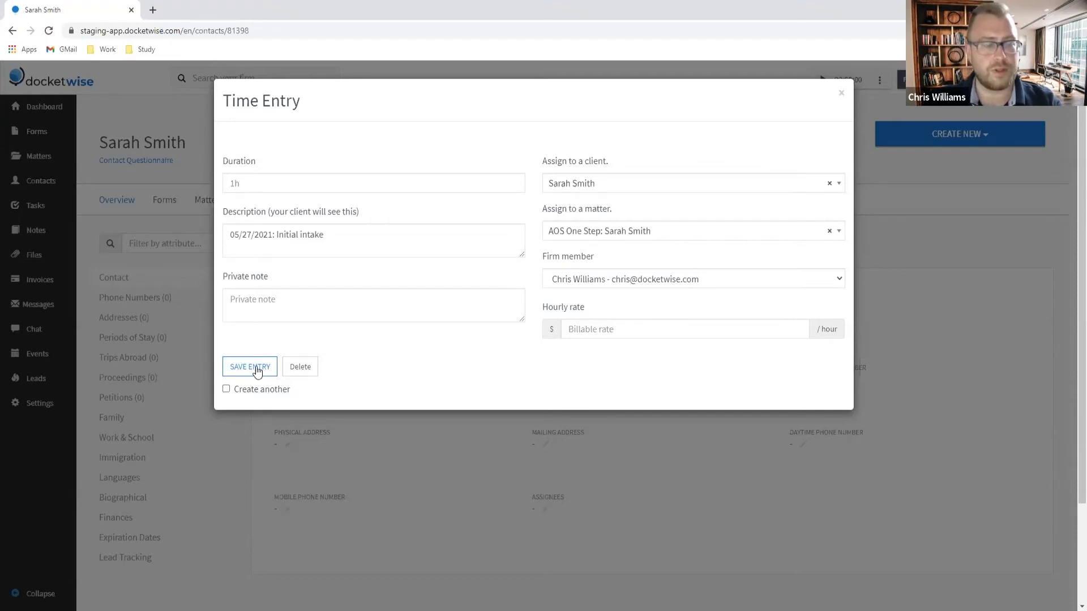
left_click(262, 187)
type("1h")
left_click(250, 367)
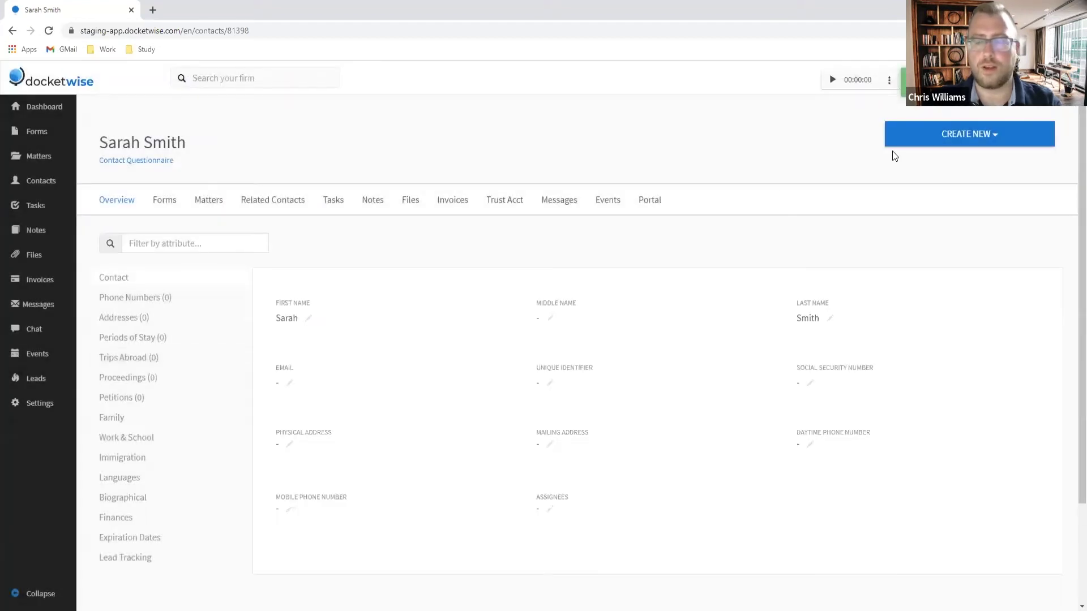
Step: Start another time entry with Create another ticked, then dismiss it unsaved
left_click(889, 81)
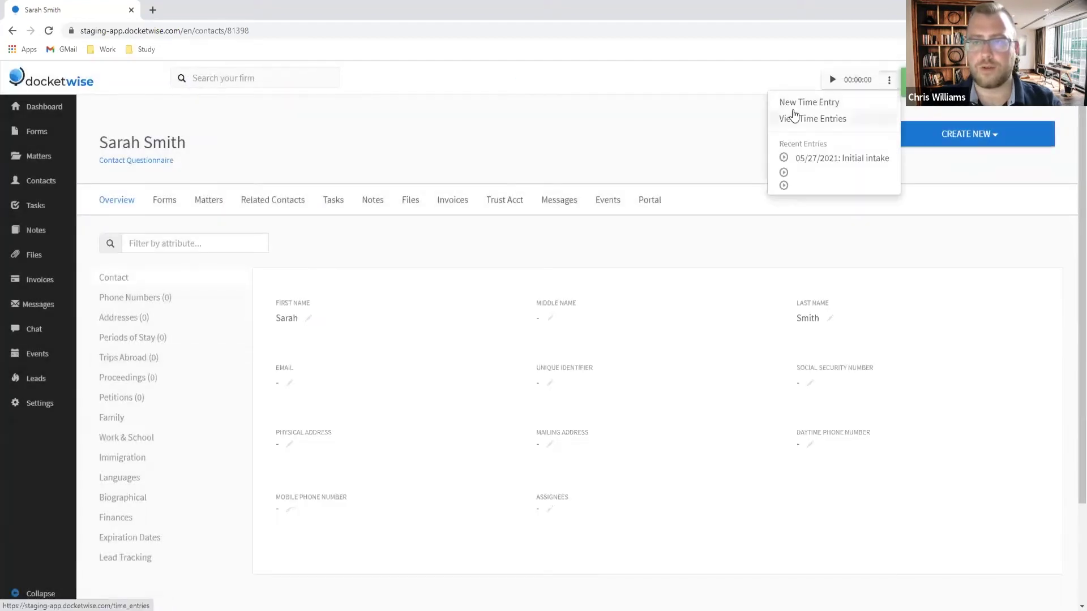
left_click(807, 104)
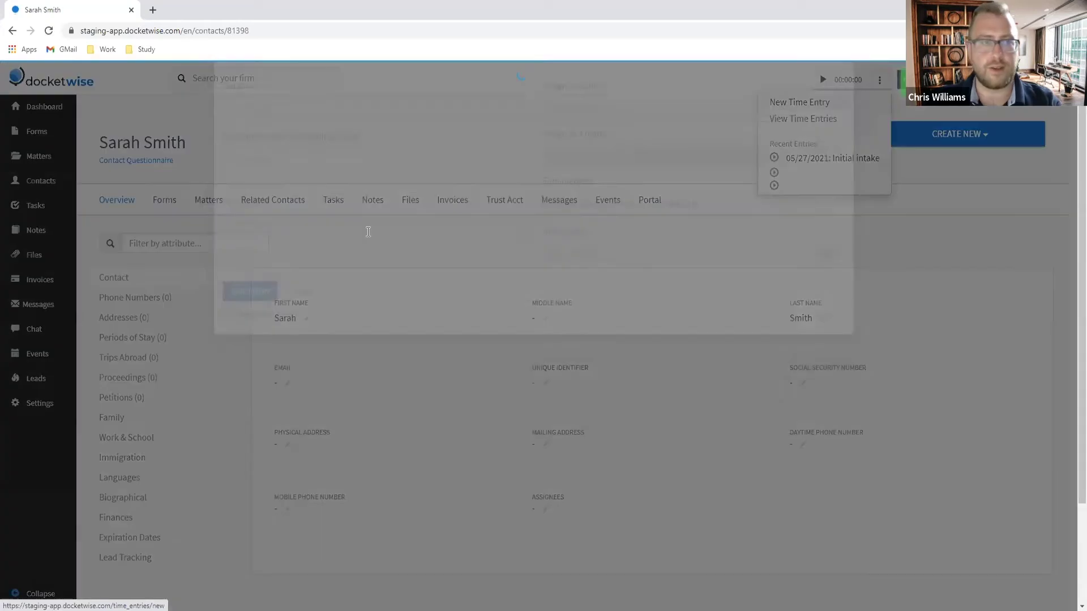
left_click(226, 389)
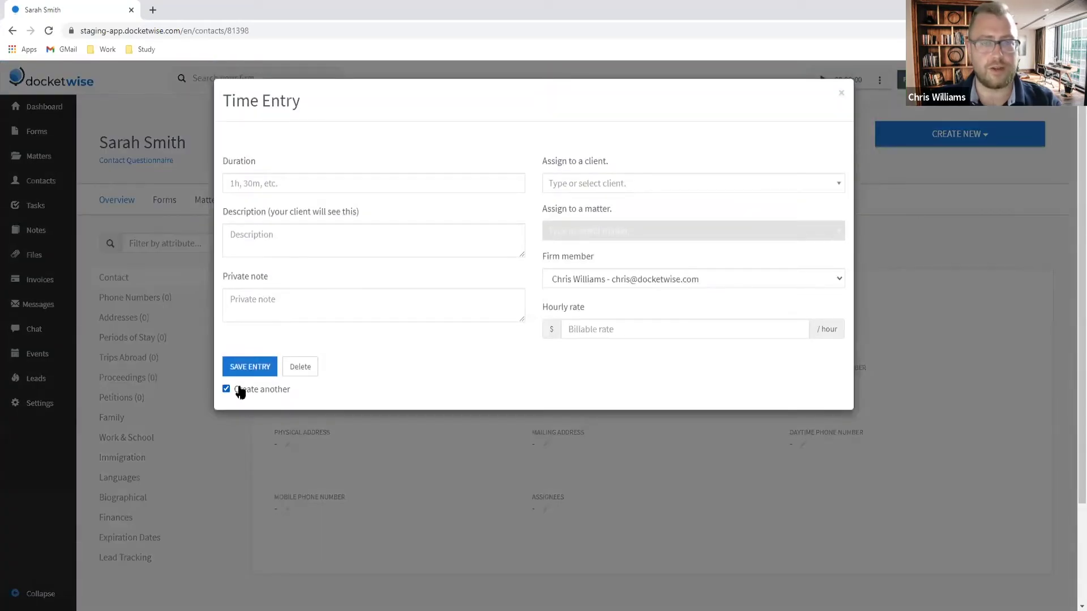
left_click(610, 324)
type("50")
left_click(893, 89)
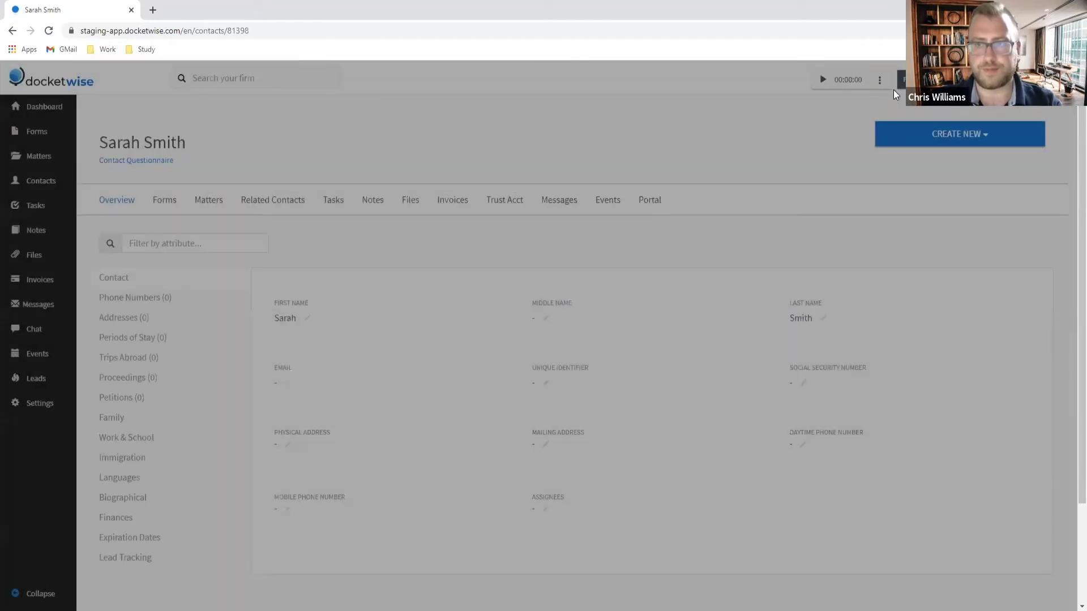
Step: In the Time Entries list, change the initial intake entry's hourly rate to $500
left_click(889, 80)
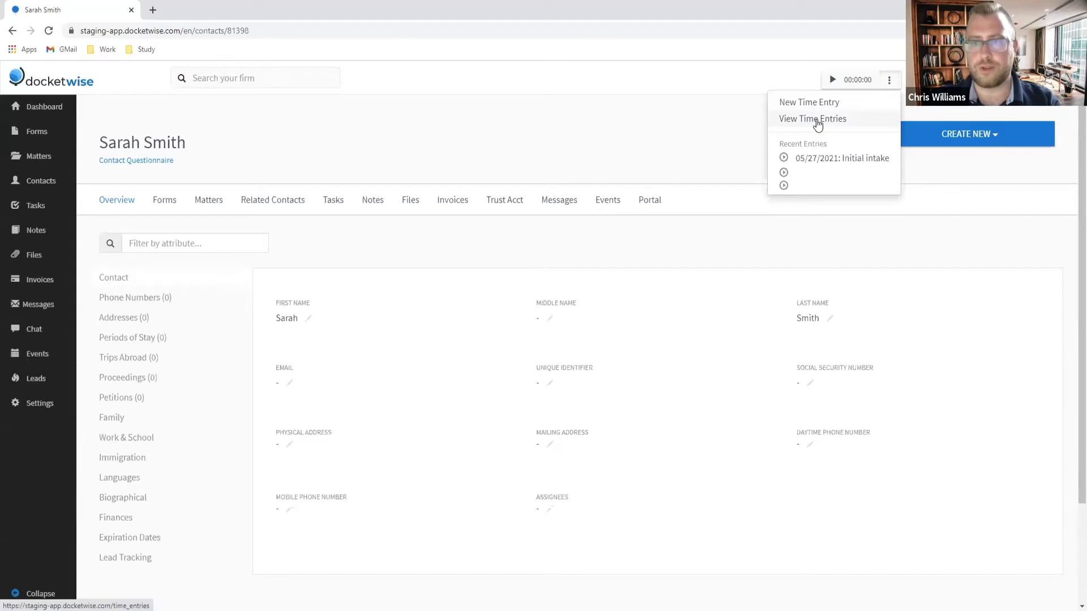
left_click(817, 119)
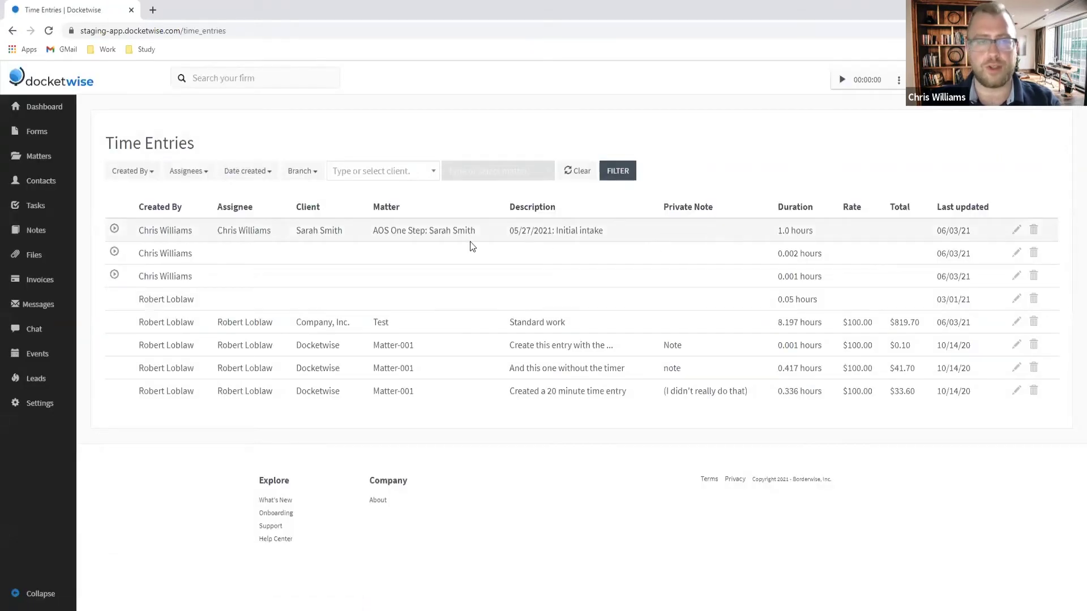
left_click(1016, 230)
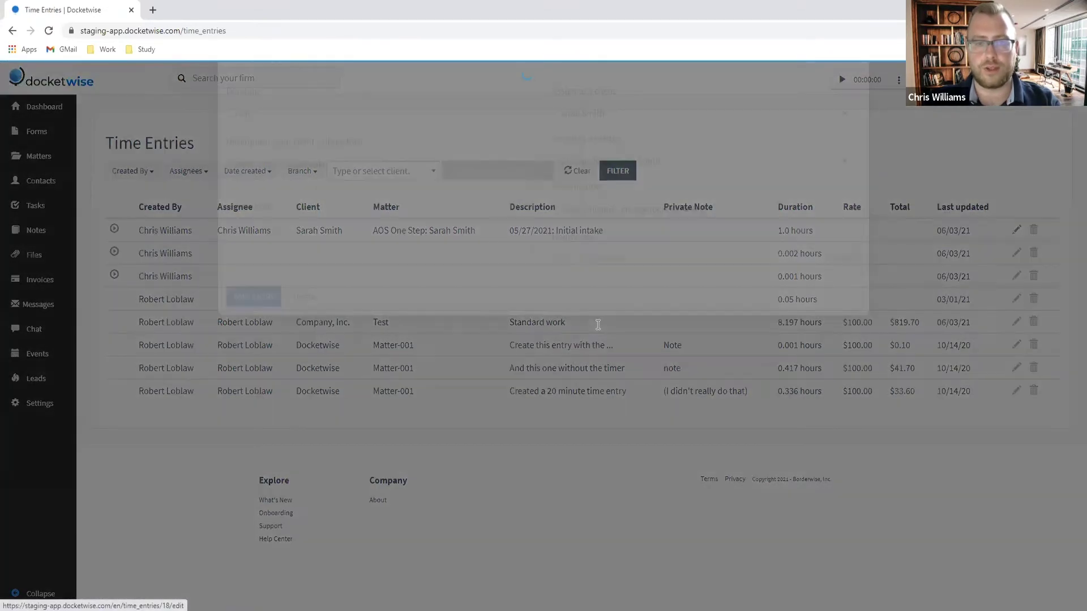
double_click(589, 338)
type("500")
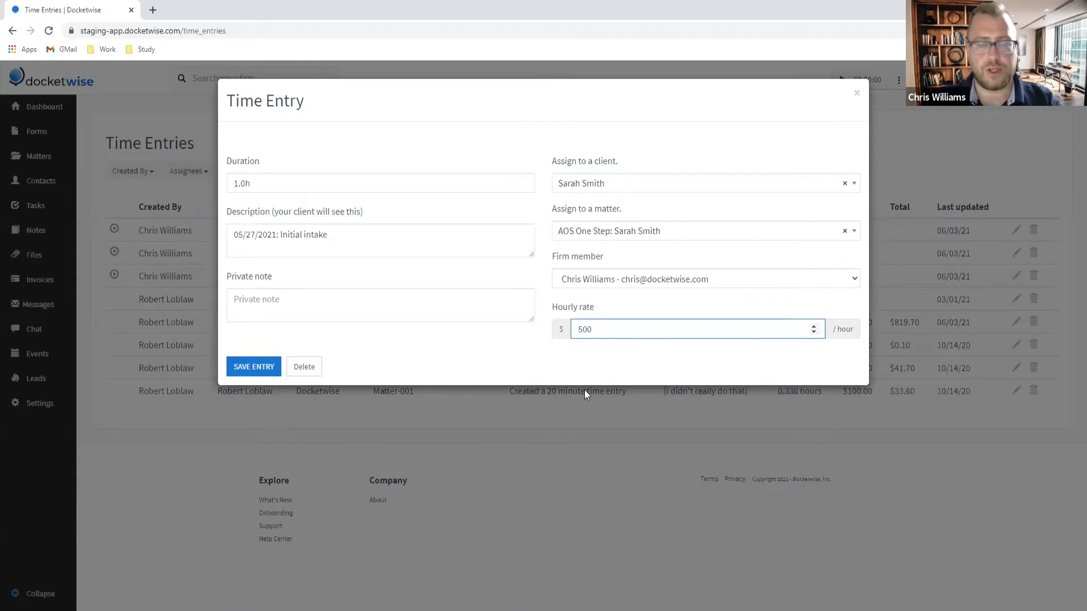
left_click(491, 347)
left_click(244, 368)
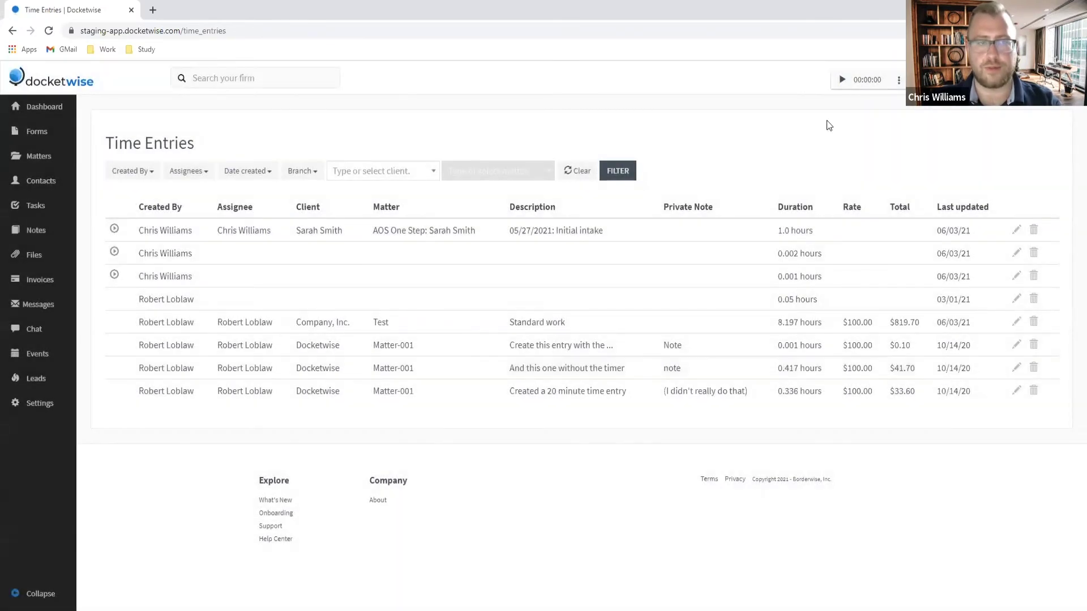
left_click(898, 79)
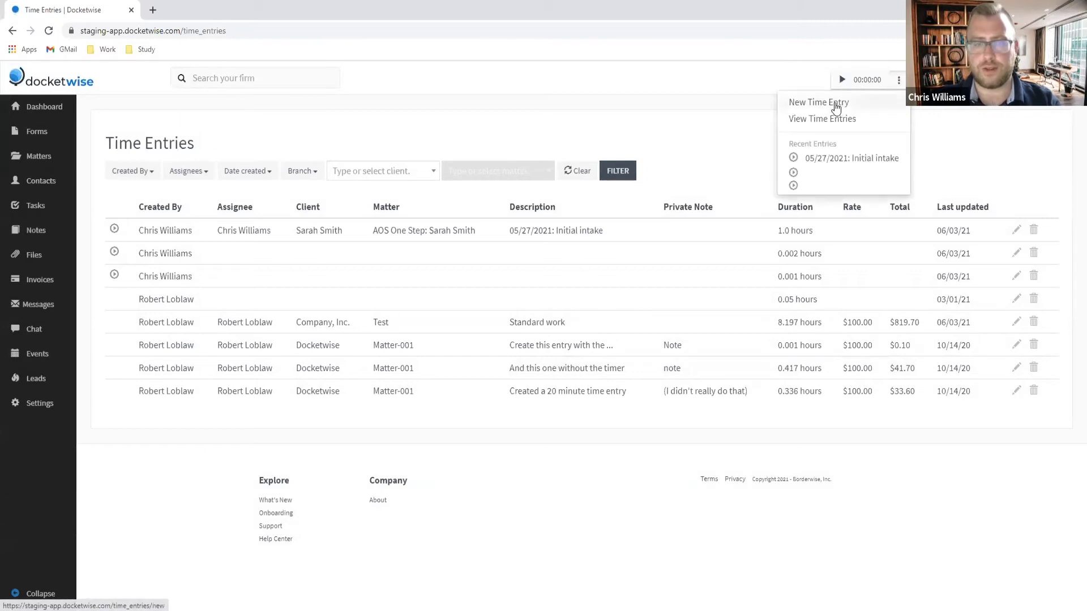
left_click(835, 106)
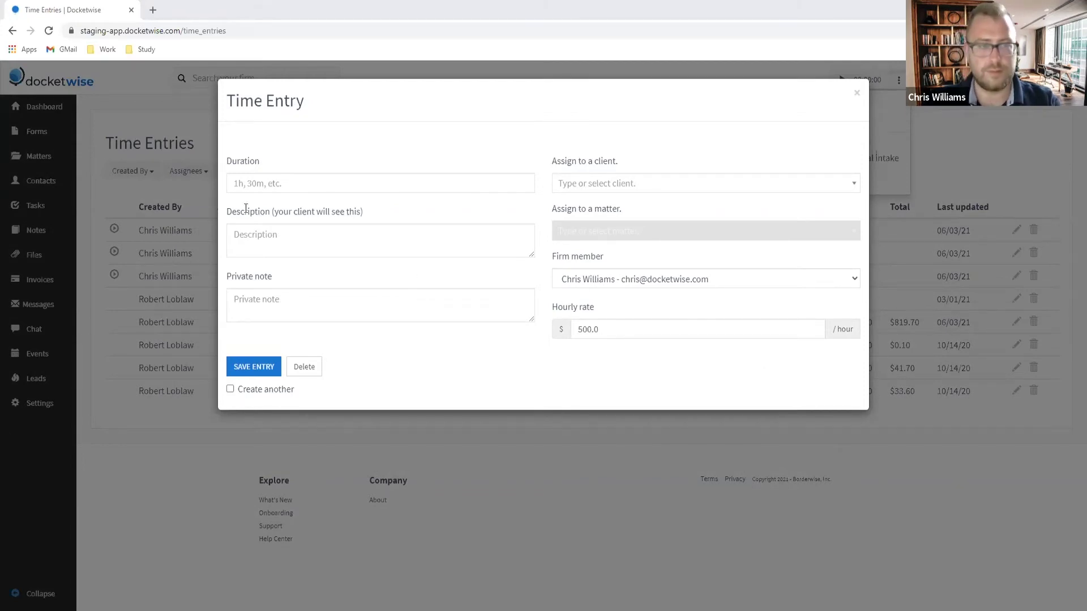
left_click(256, 229)
type("05/27/2021: Phone correspondence @12:30-12:42PM ET")
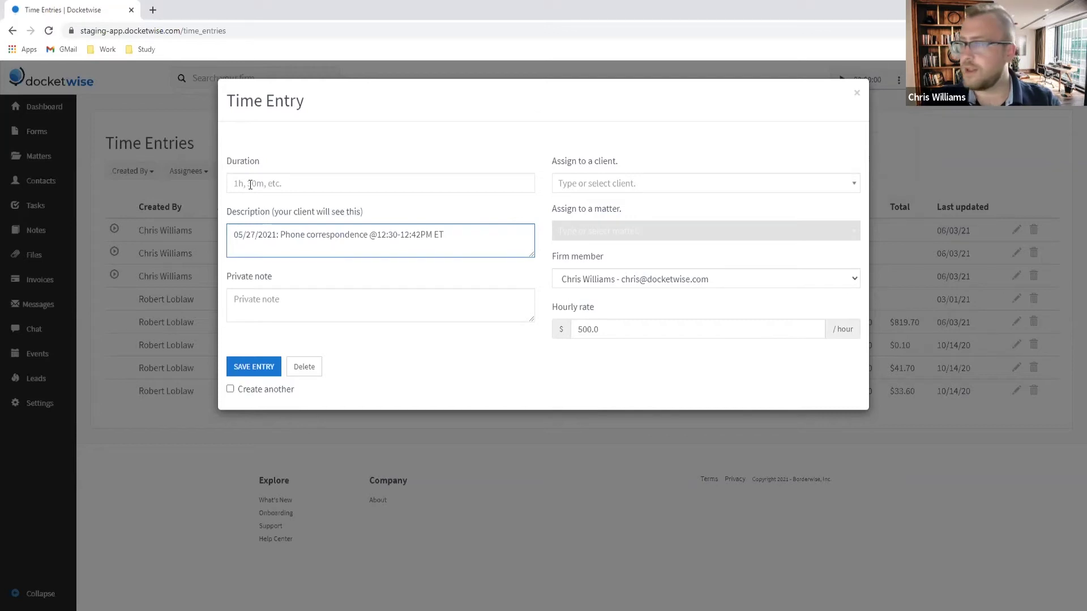
left_click(250, 185)
type("0.3")
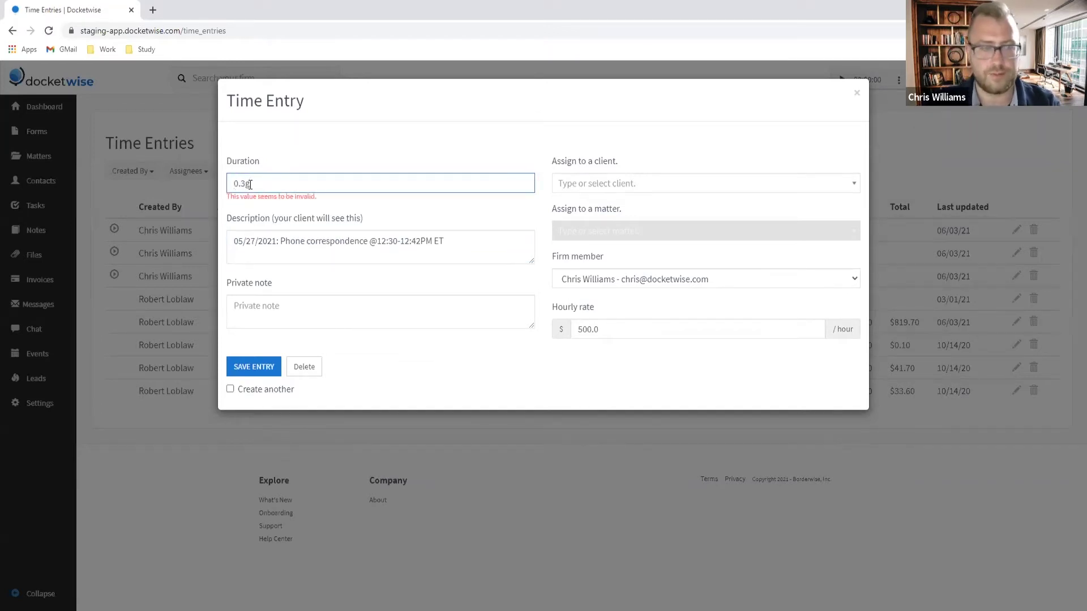
type("h")
left_click(337, 128)
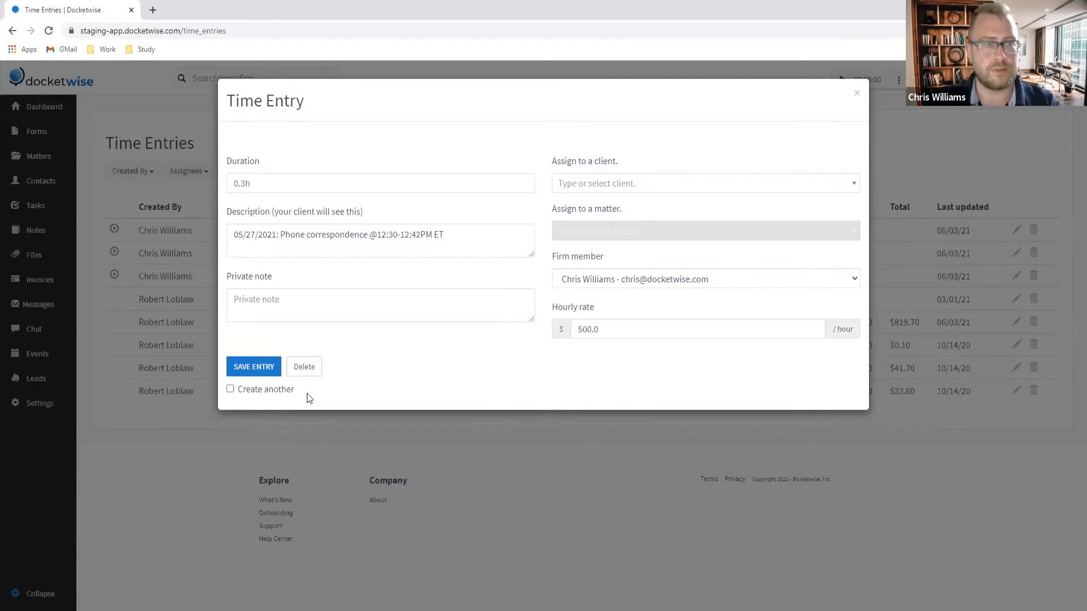
Step: Assign the entry to the client's AOS One Step matter, tick Create another, and save
left_click(621, 189)
type("sara")
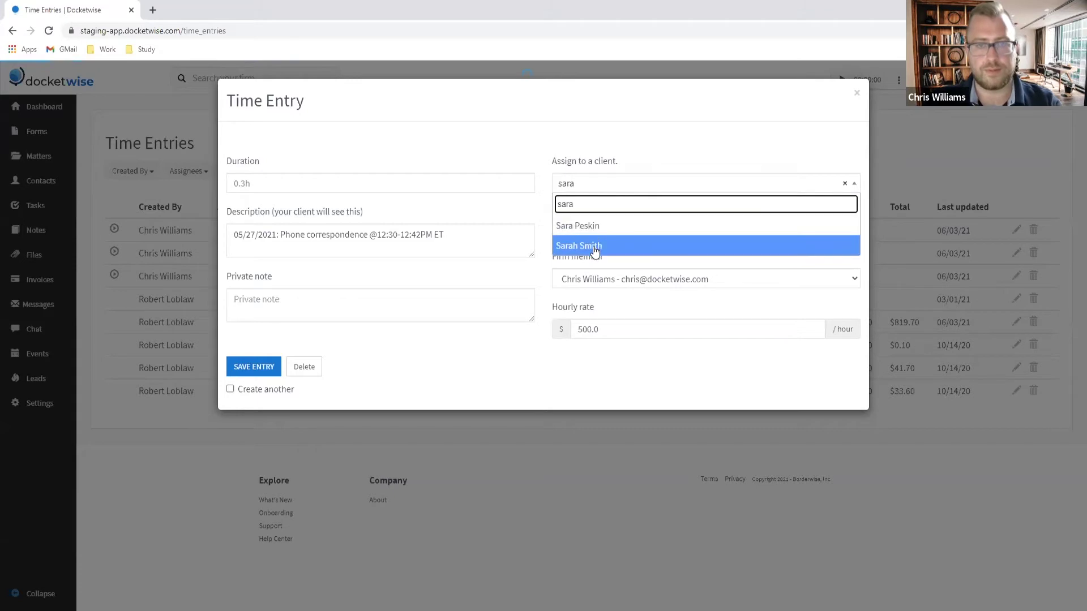
left_click(589, 249)
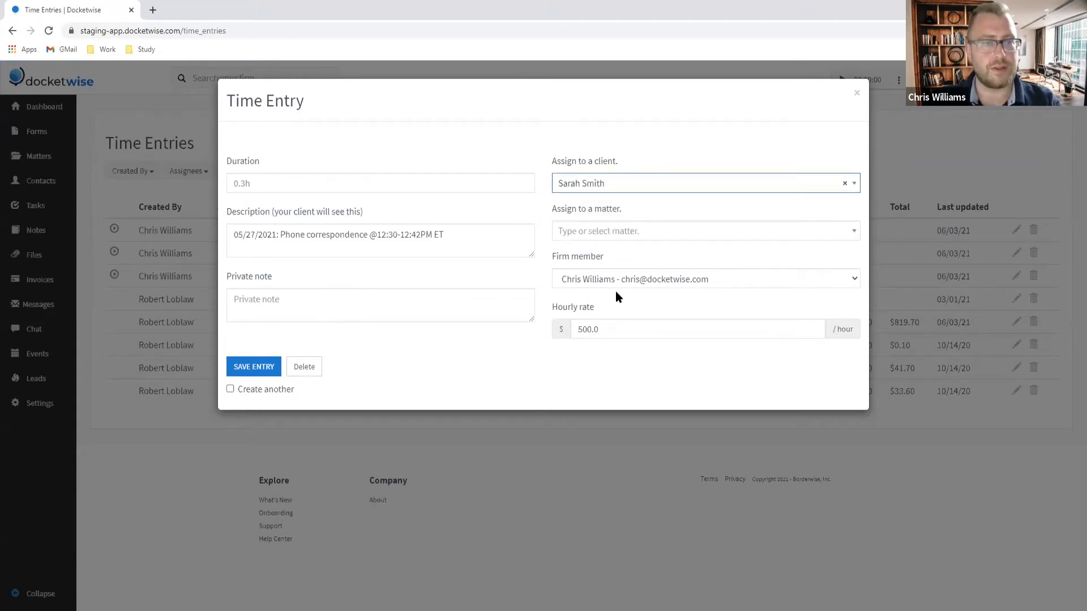
left_click(639, 232)
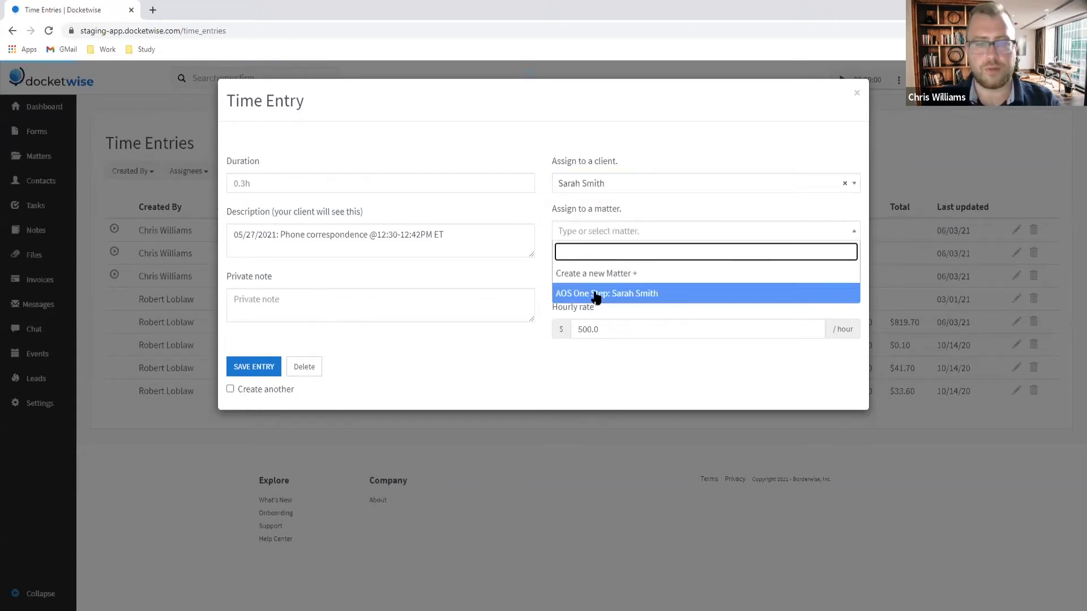
left_click(597, 294)
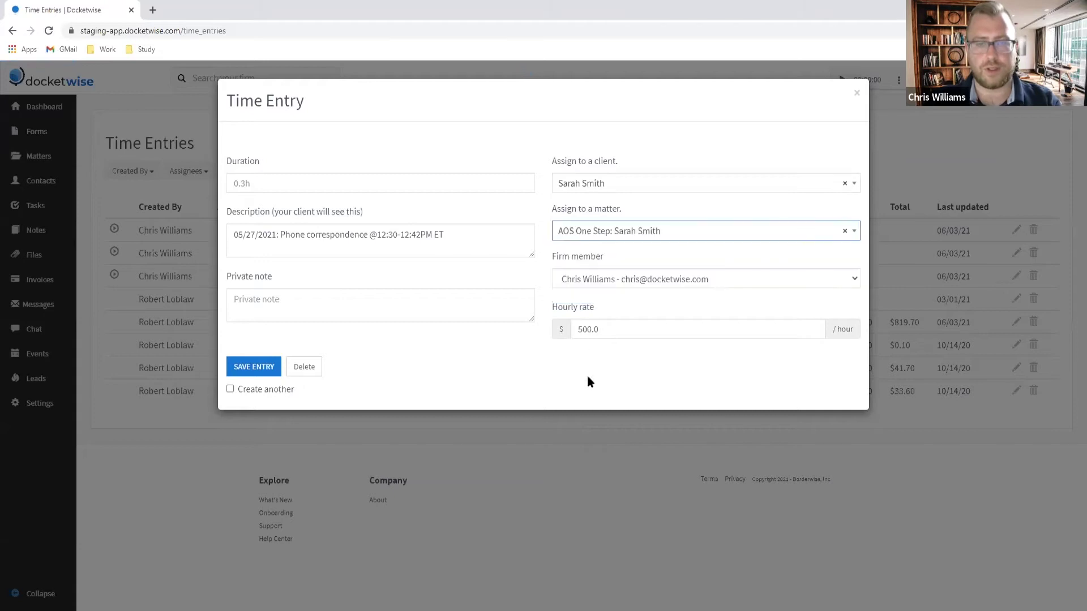
left_click(230, 388)
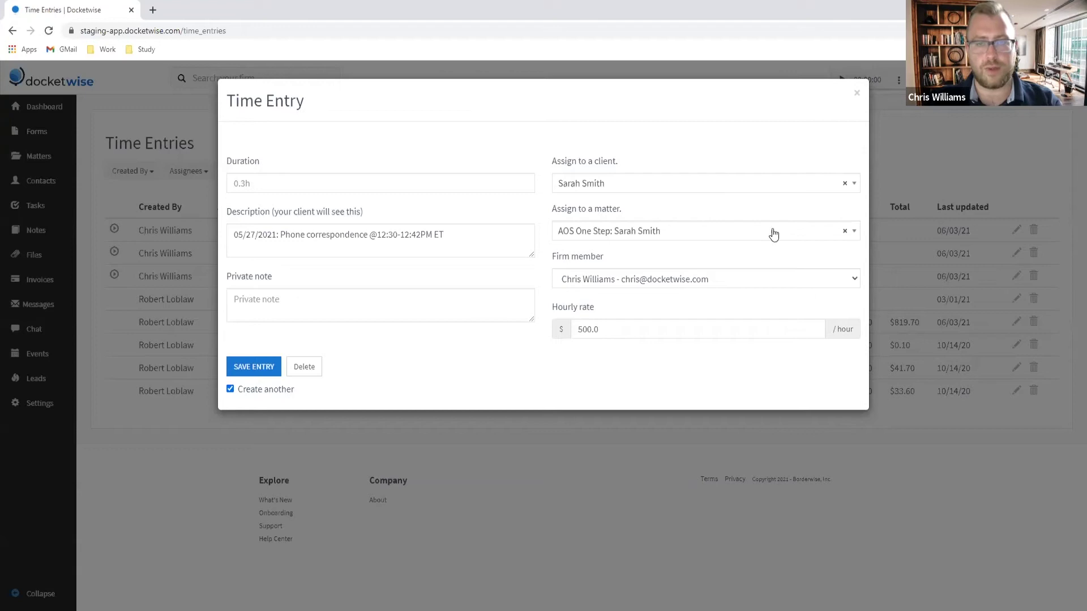
left_click(253, 371)
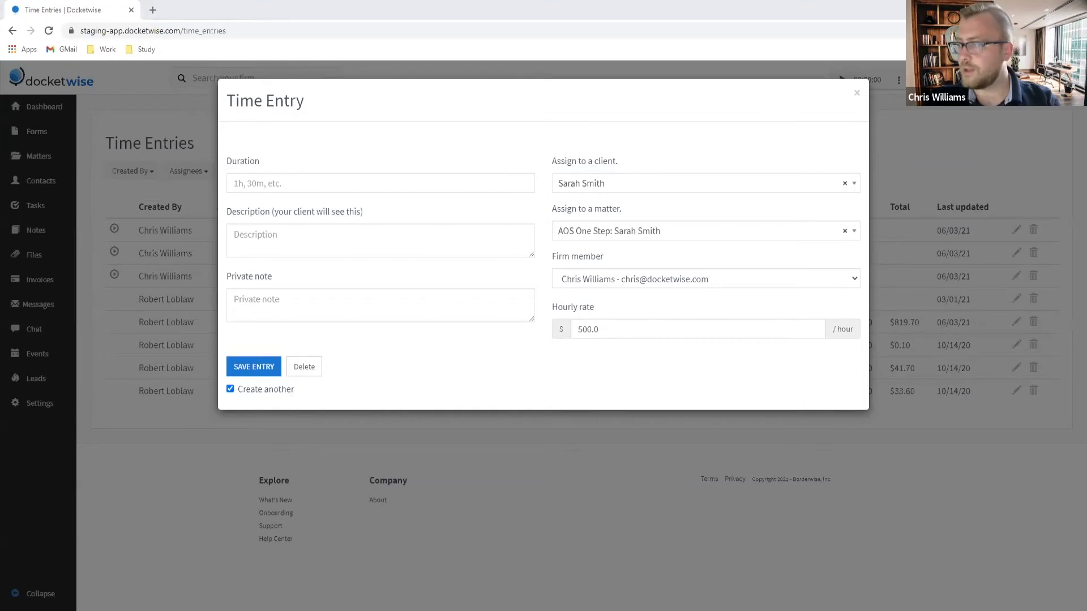
Step: Log the 1.6h 05/28/2021 form review and email entry
left_click(298, 232)
type("05/28/2021: Review forms and email back for corrections/clarifications")
left_click(269, 180)
type("1.")
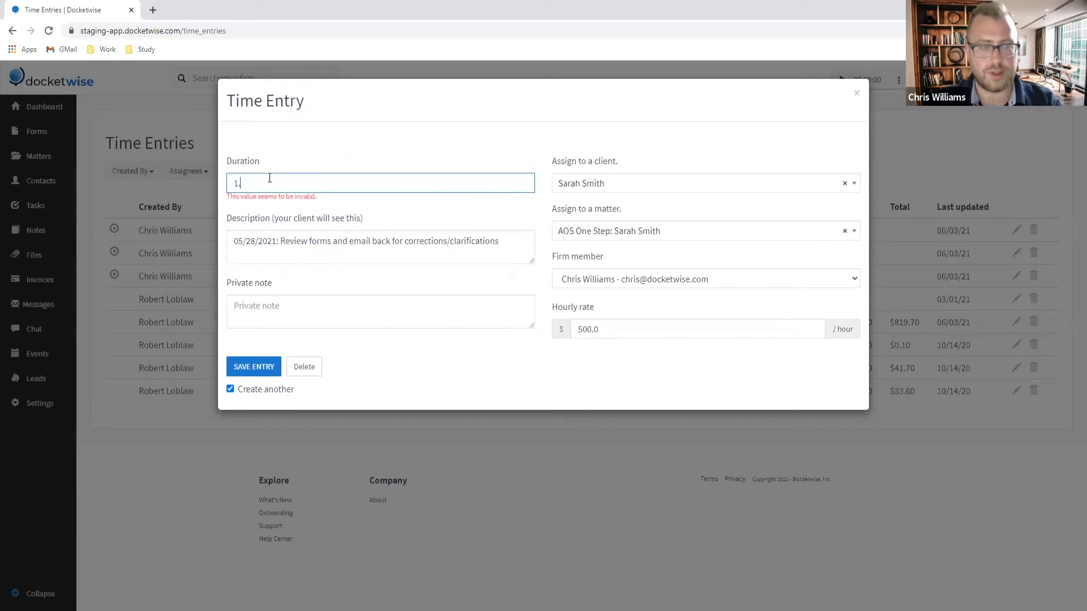
type("6h")
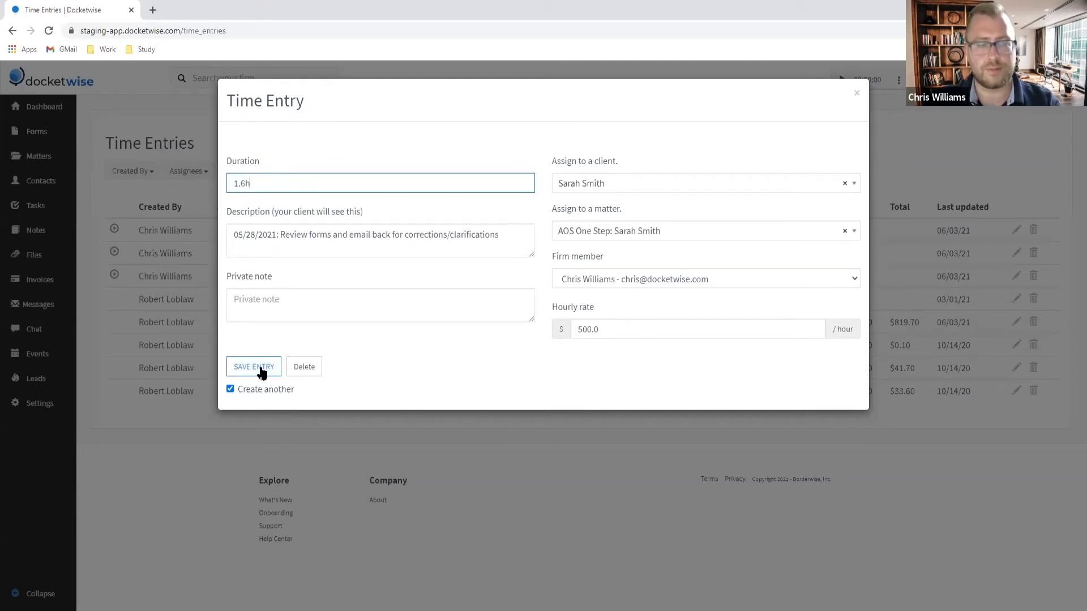
left_click(261, 373)
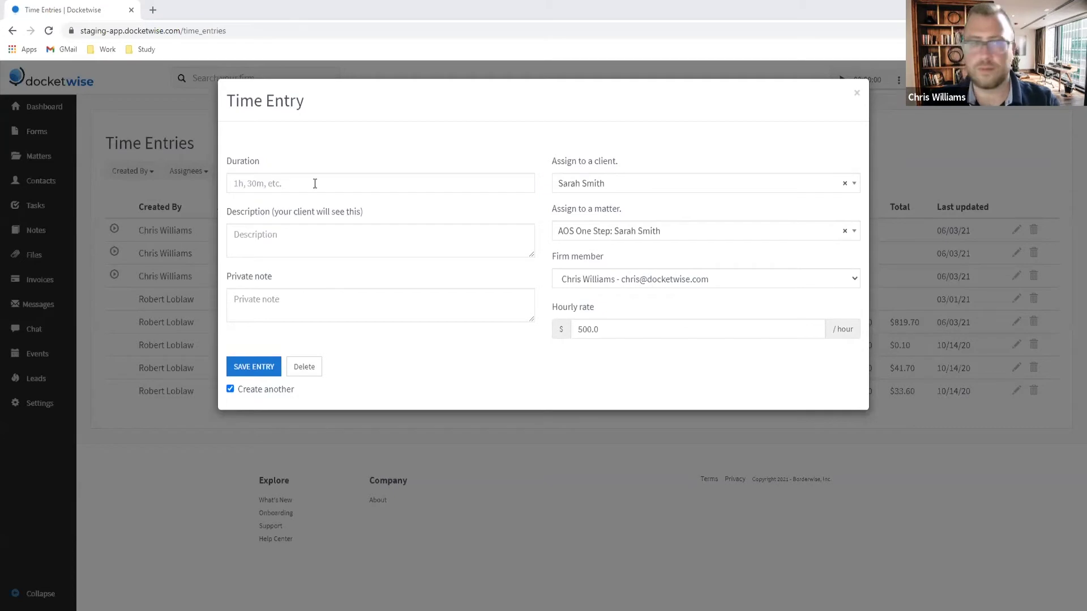
Step: Log the 1.3h 05/28/2021 evidence scanning entry
left_click(296, 228)
type("05/28/2021: Review, organize, and scan evidence provided.")
left_click(252, 175)
type("1")
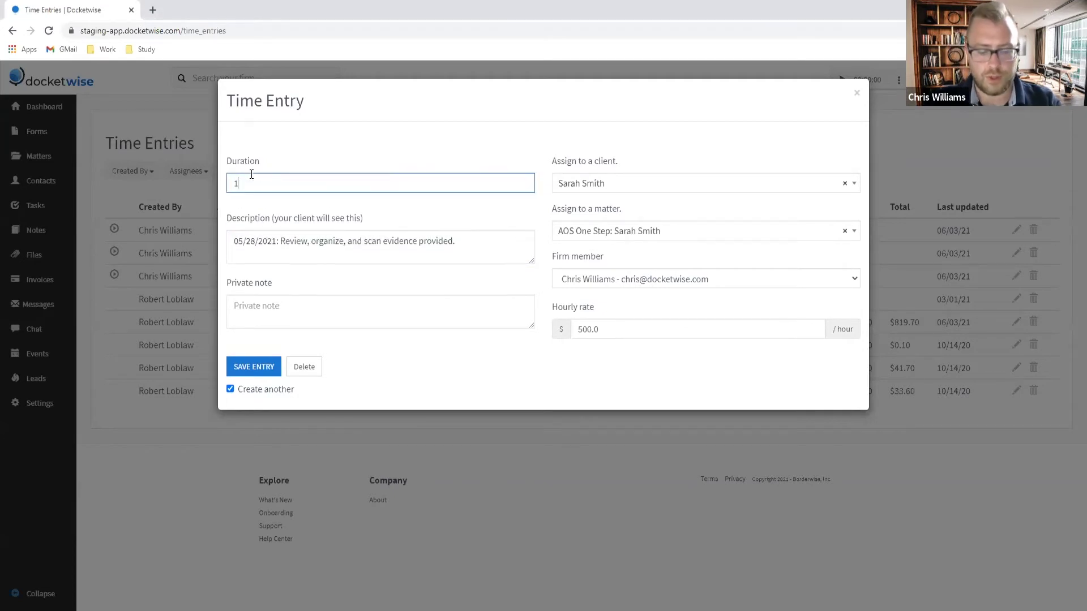
type(".6h")
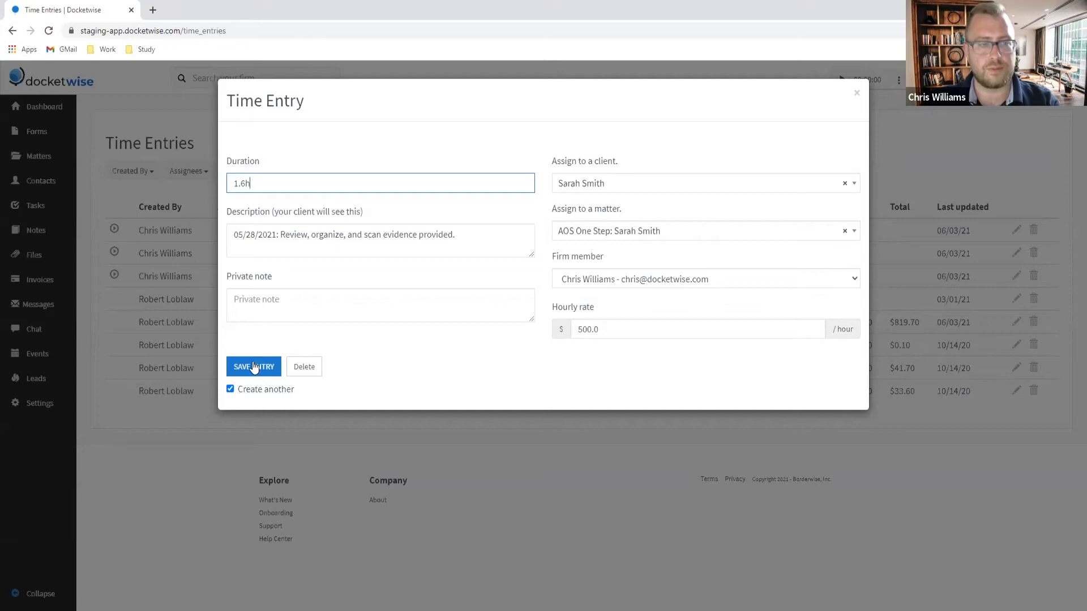
left_click(254, 367)
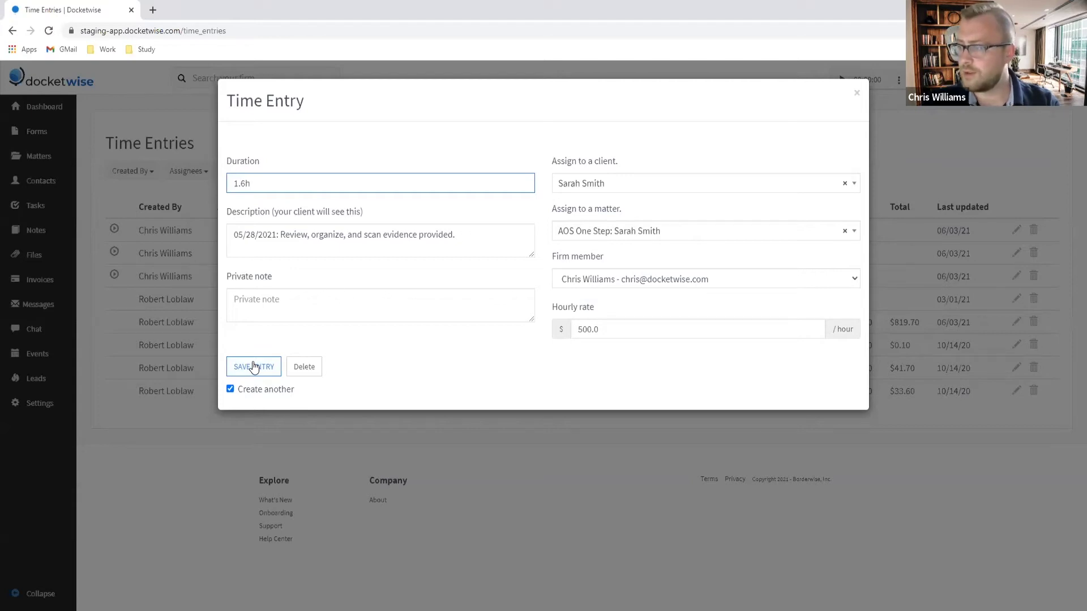
key("BackSpace")
type("3")
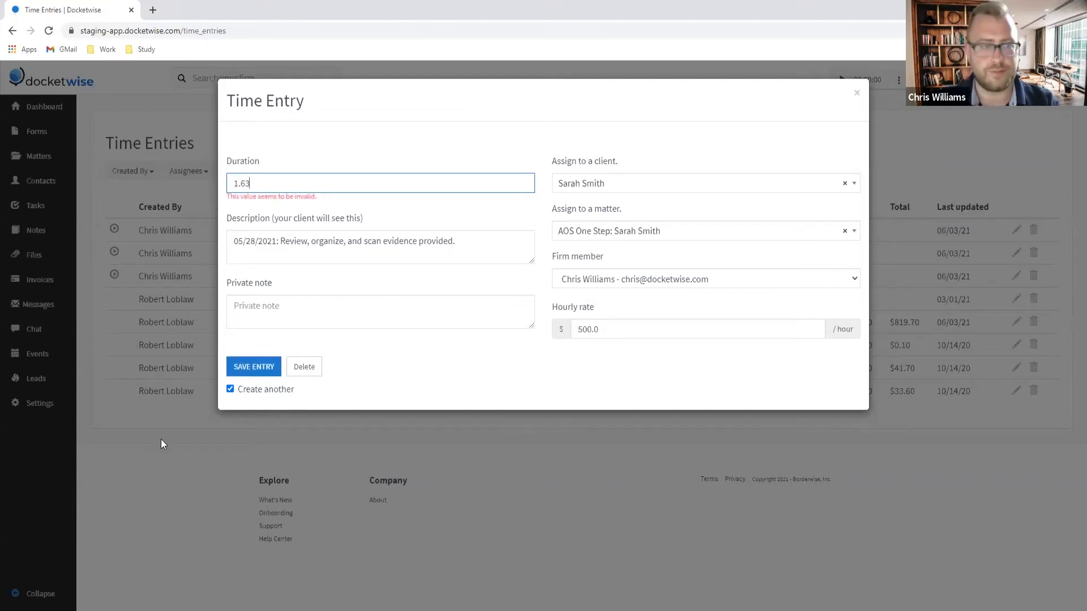
key("BackSpace")
type("3h")
left_click(257, 365)
left_click(257, 365)
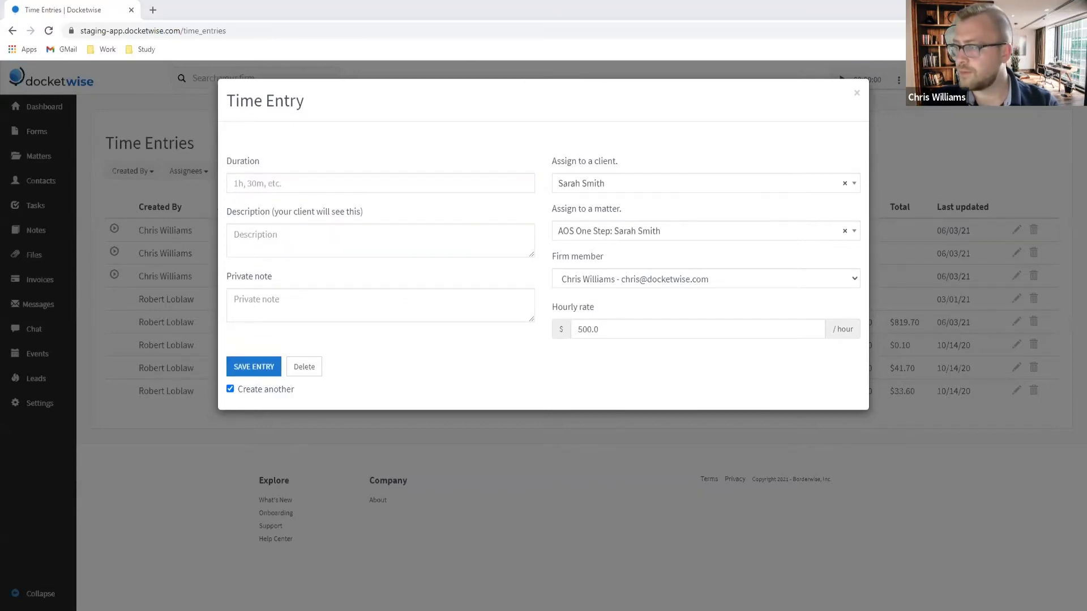
Step: Log the 1.4h '05/28/2021: Review forms' entry
left_click(344, 235)
type("05/28/2021: Review forms")
left_click(301, 186)
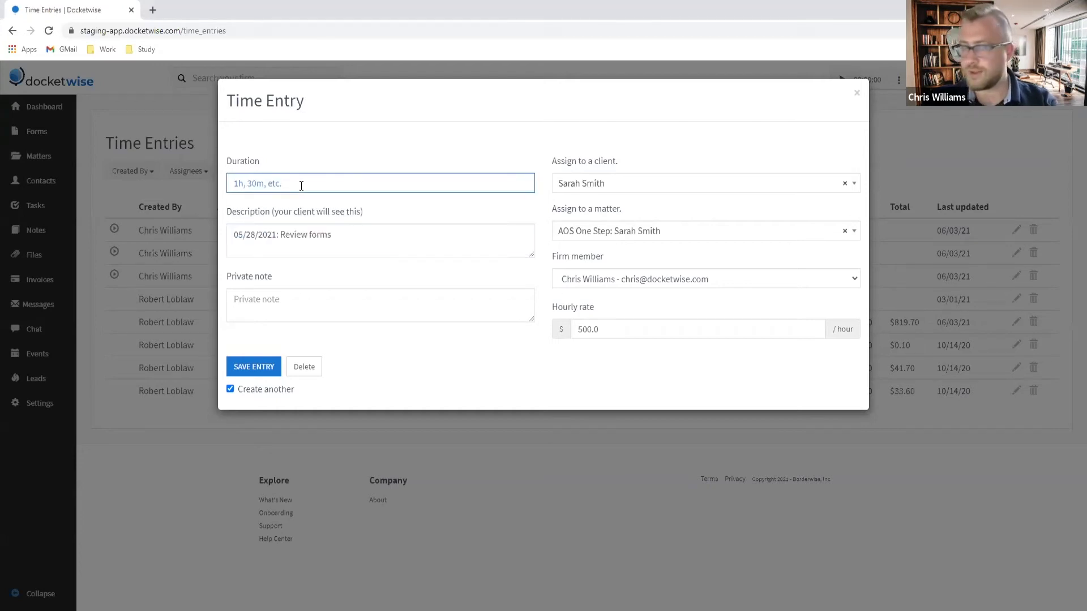
type("1.")
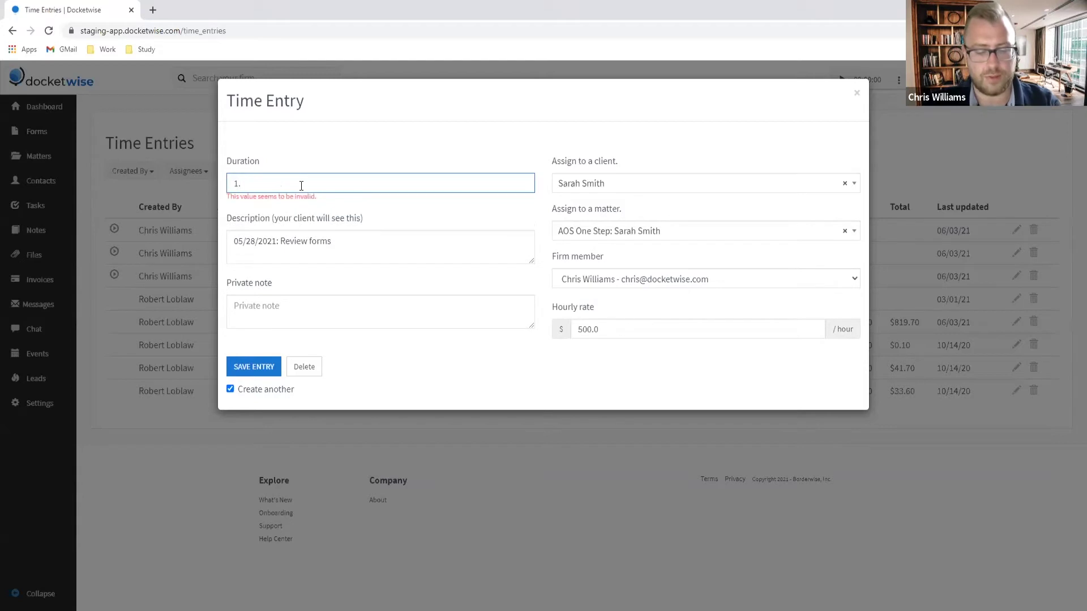
type("6h")
key("BackSpace")
key("BackSpace")
type("3")
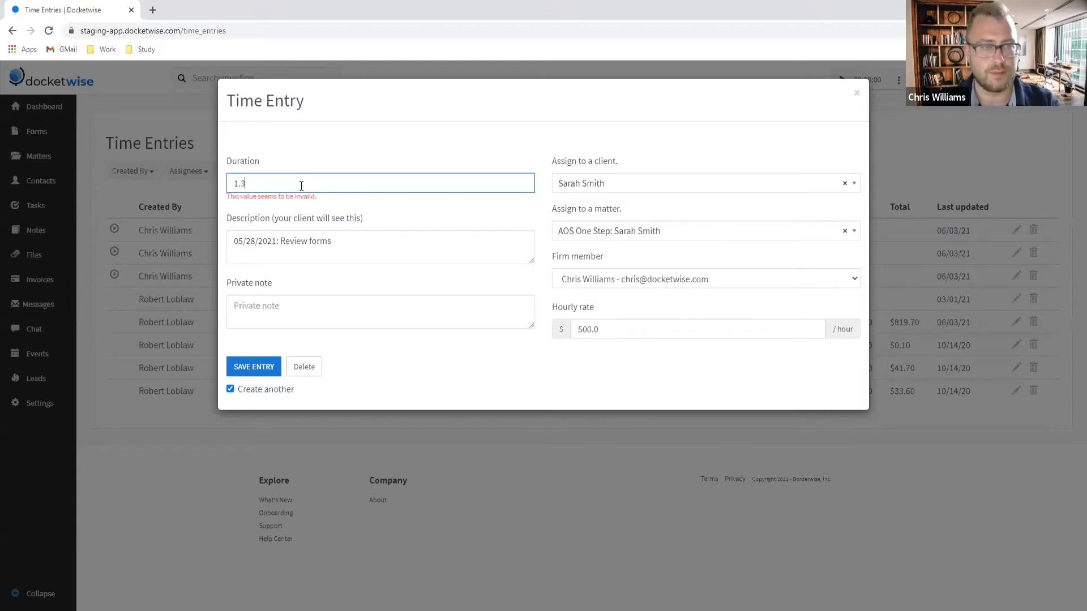
type("h")
key("BackSpace")
type("h")
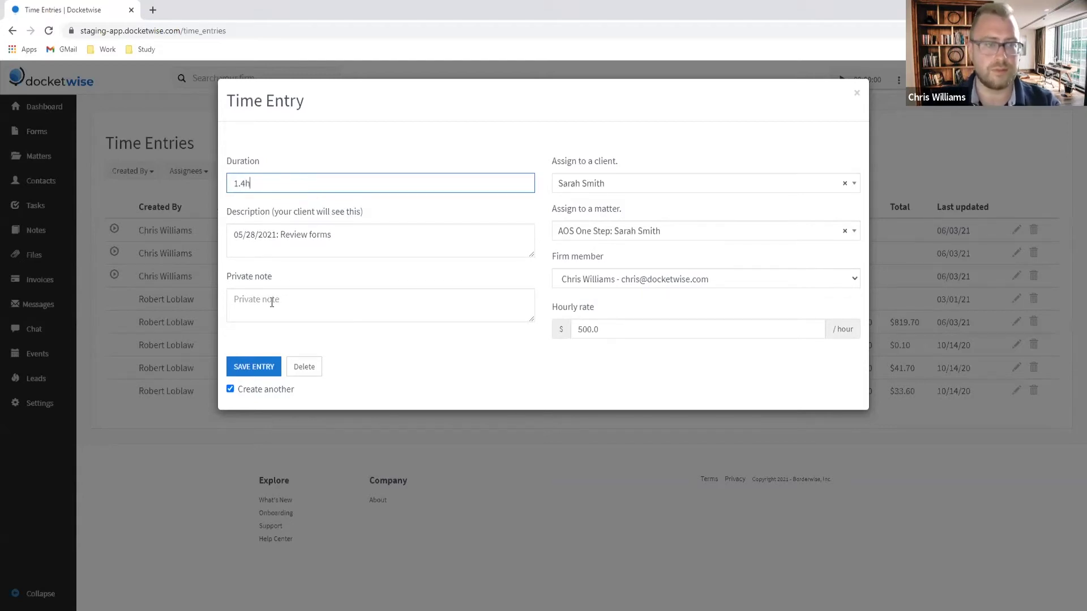
left_click(255, 376)
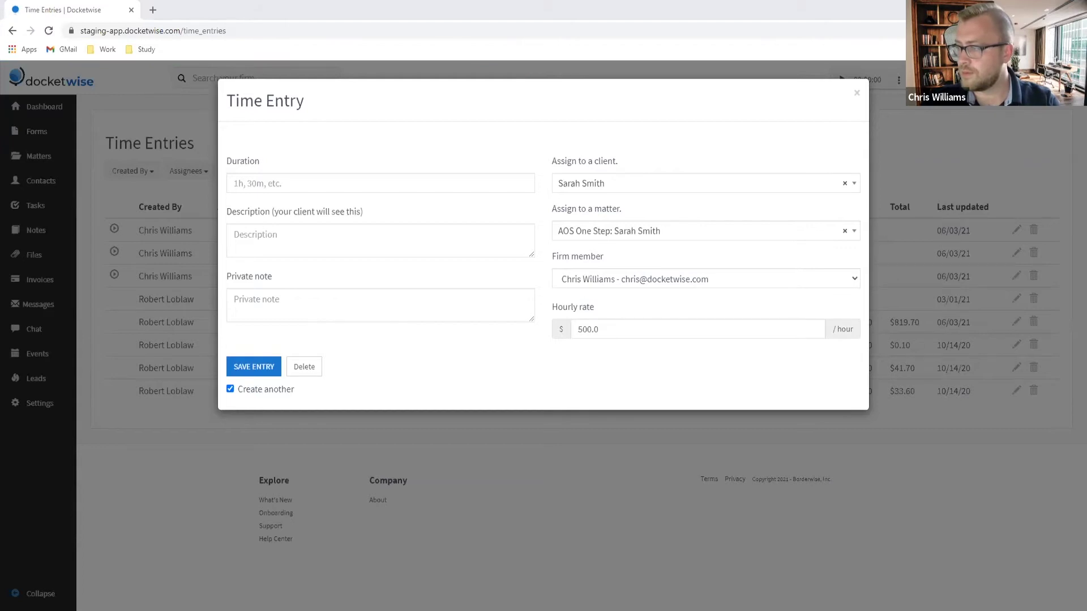
Step: Save a 0.4h email correspondence entry with the pasted description
left_click(338, 233)
type("06/01/2021: Email correspondence:")
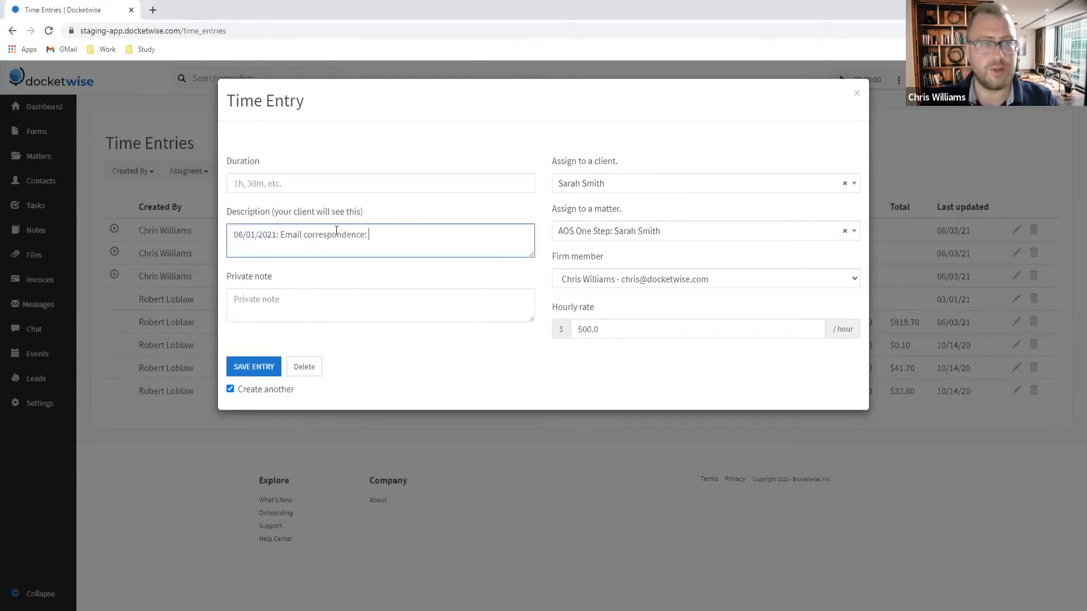
left_click(280, 190)
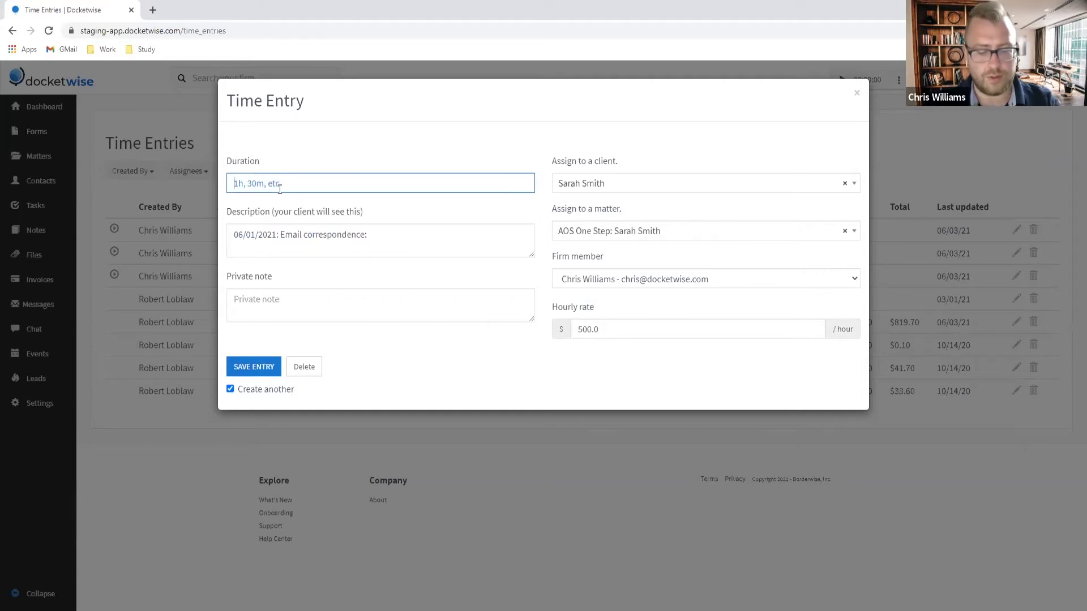
type("0.4h")
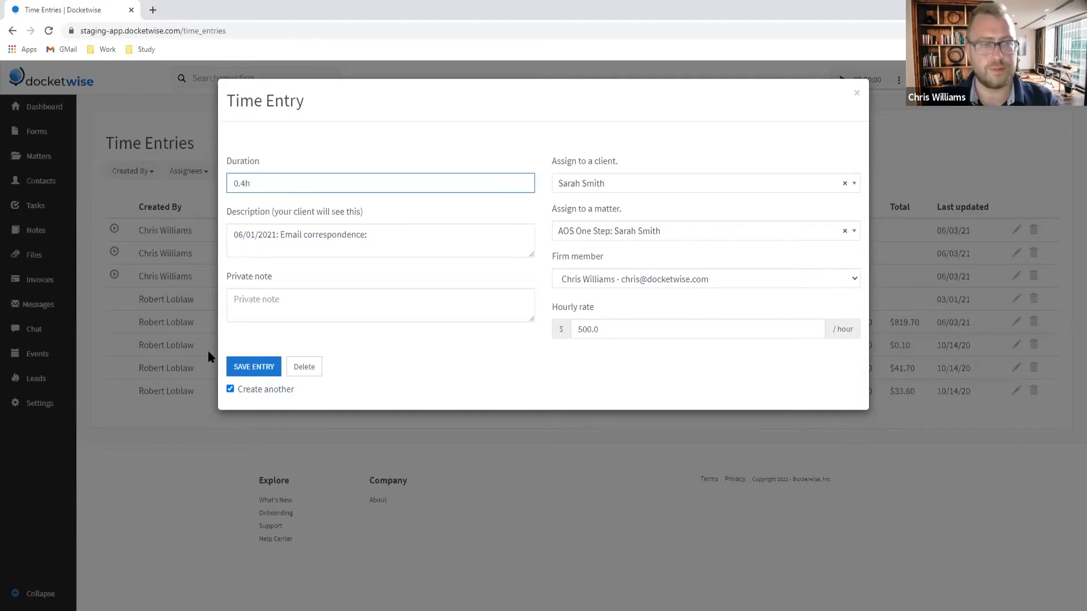
left_click(252, 367)
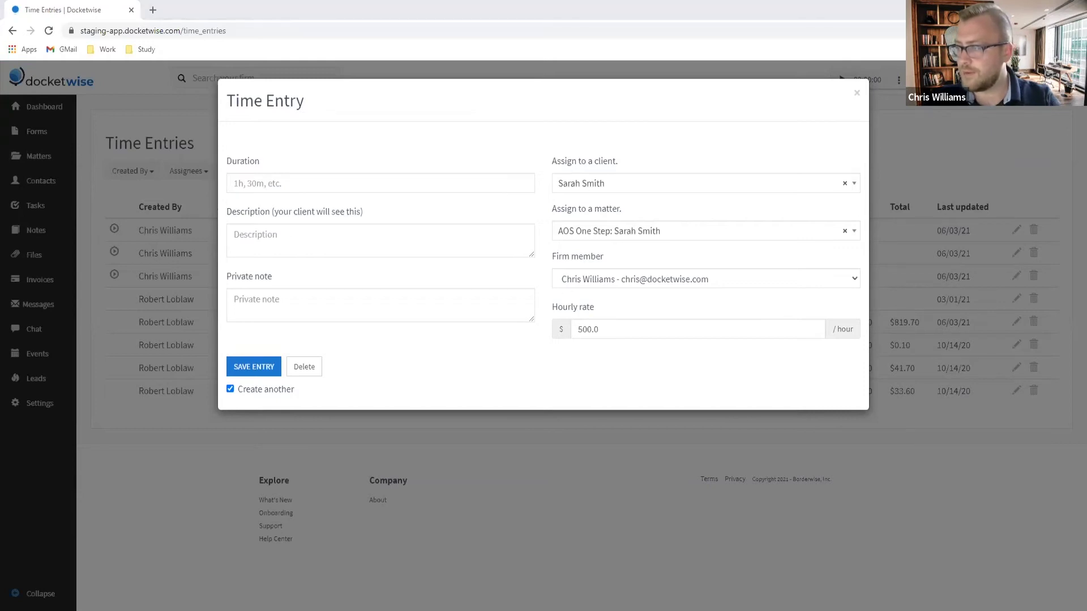
Step: Save a 0.3h phone correspondence entry with the pasted description
left_click(265, 226)
type("06/01/2021: Phone correspondence @9:32-9:50 AM ET")
left_click(274, 184)
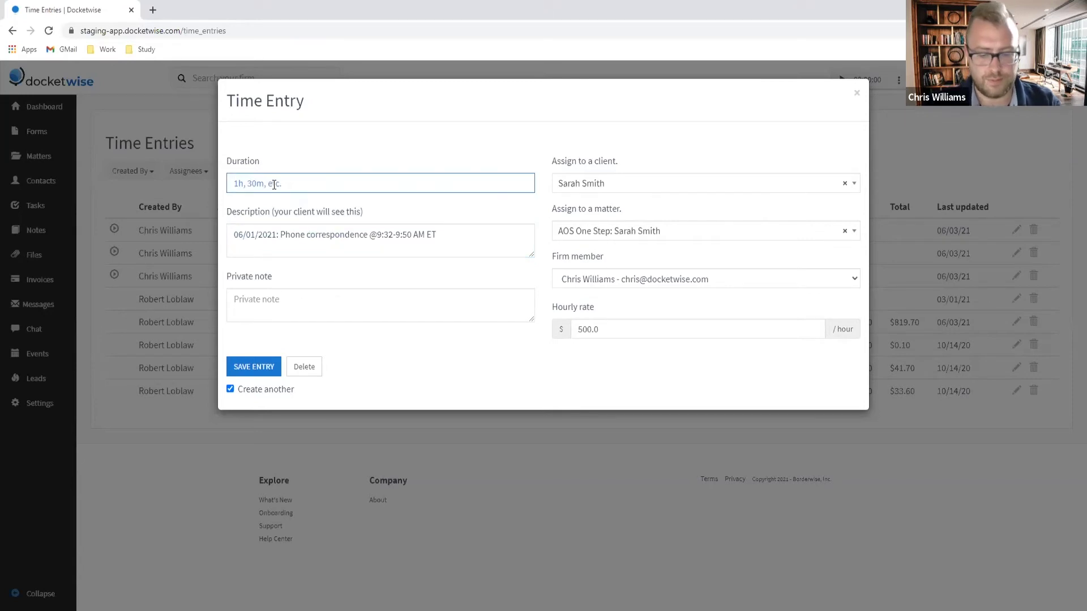
type("0.3h")
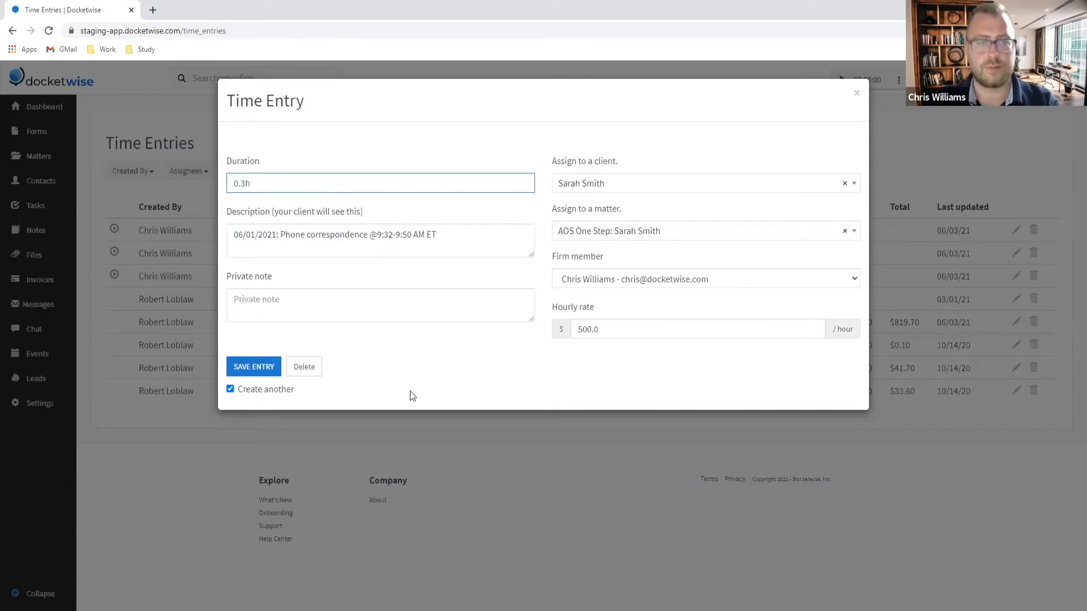
left_click(256, 373)
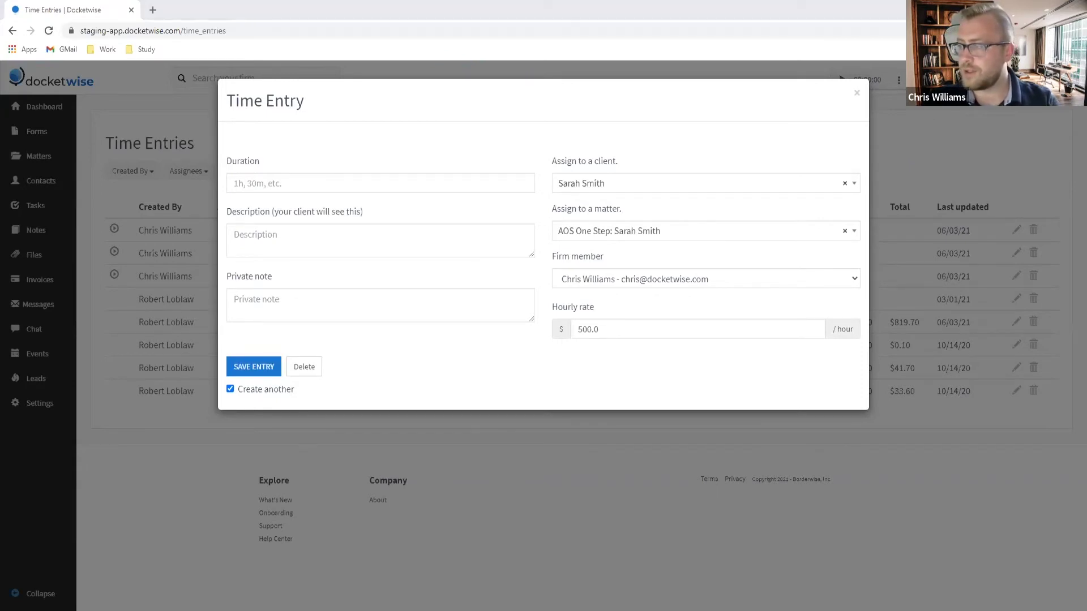
Step: Save a 1.5h '06/01/2021: Package preparation' entry
left_click(283, 232)
type("06/01/2021: Package preparation")
left_click(264, 191)
type("1.5h")
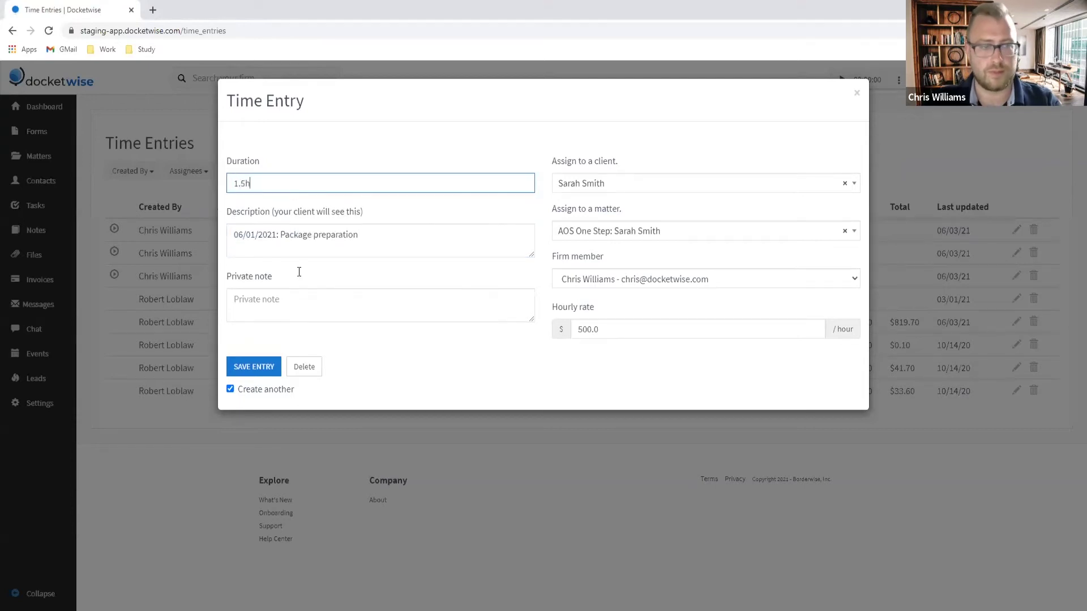
left_click(258, 367)
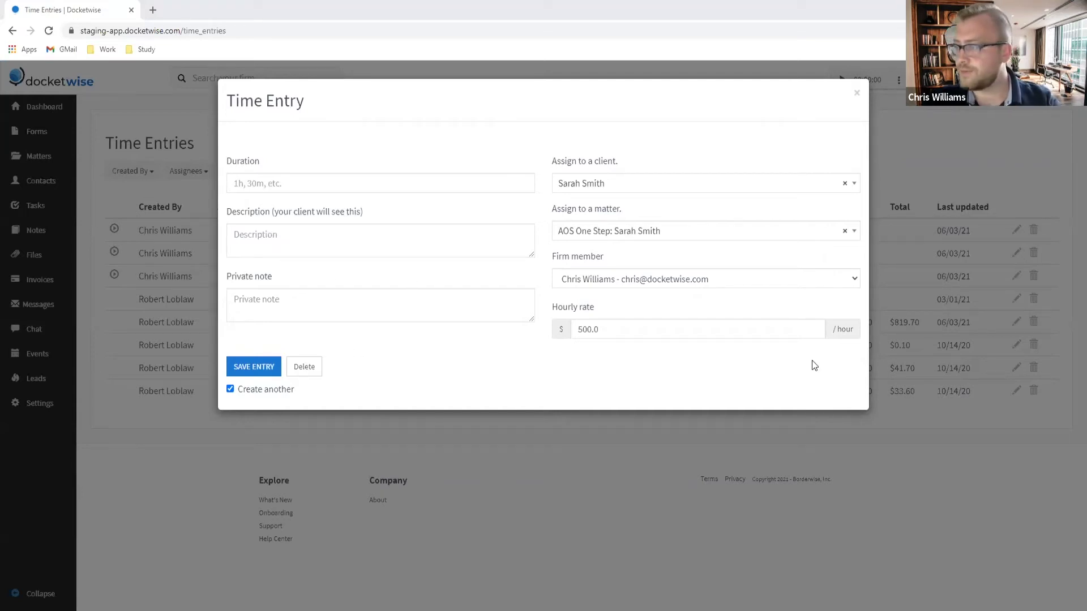
Step: Save a 0.4h 06/04/2021 phone correspondence entry with the pasted, edited description
left_click(276, 242)
type("05/04/2021: Phone correspondence @4:02-4:14 PM ET")
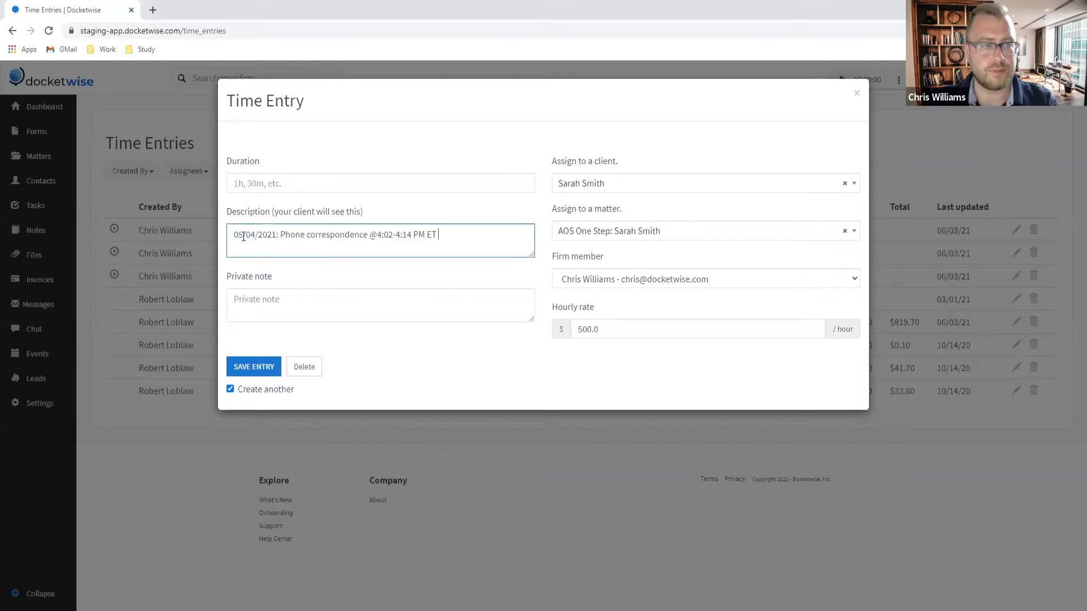
type("6")
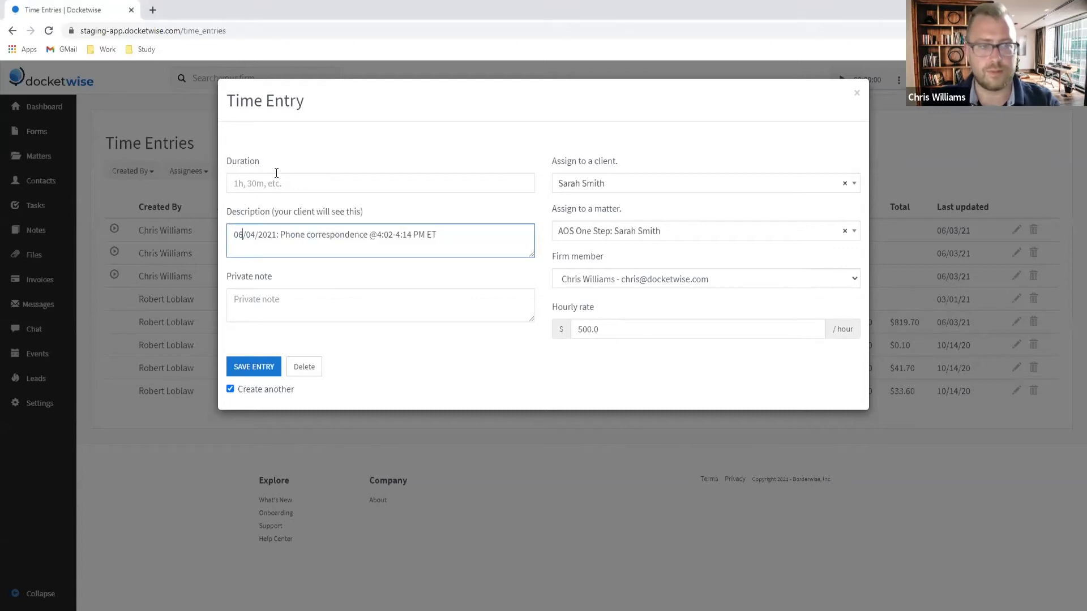
left_click(280, 188)
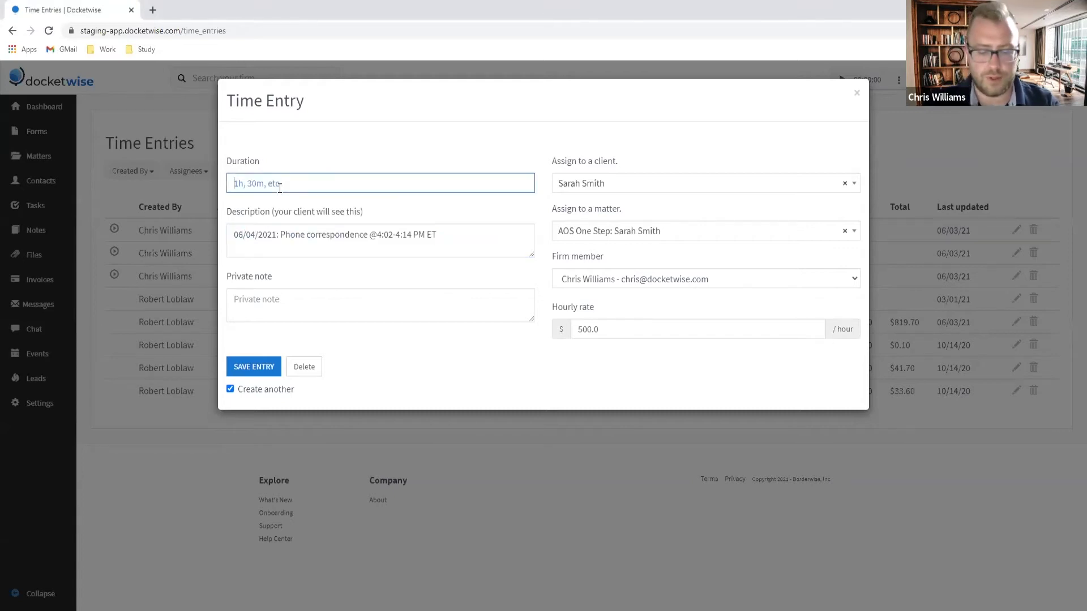
type("0.4h")
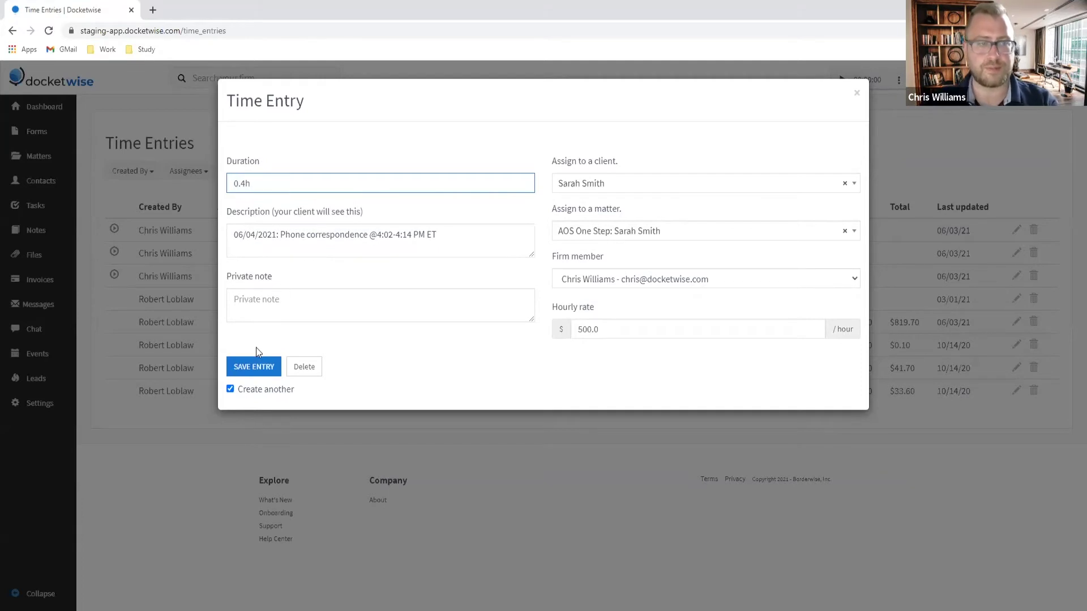
left_click(258, 368)
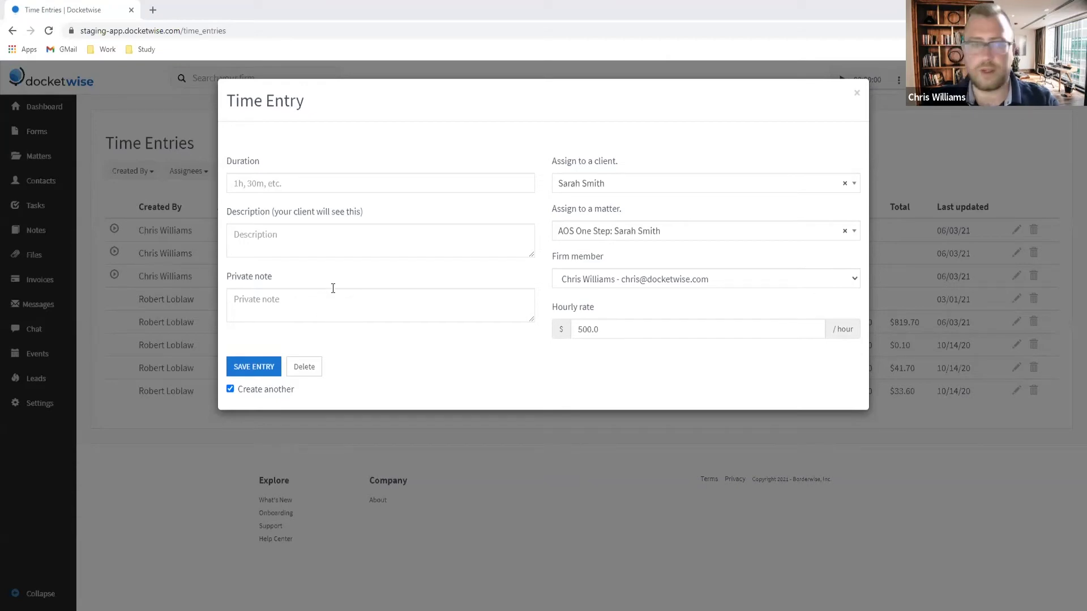
Step: Save a 1.3h 06/04/2021 in-person client meeting entry with the pasted description
left_click(299, 231)
type("06/04/2021: Meet with clients in person to collect signatures and discuss case strategy")
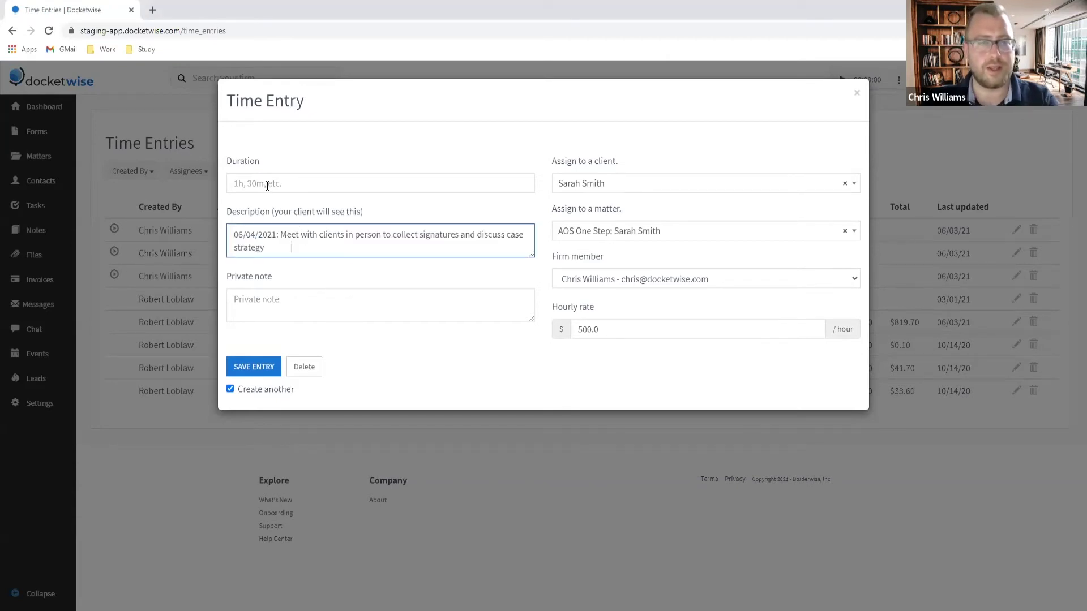
left_click(267, 182)
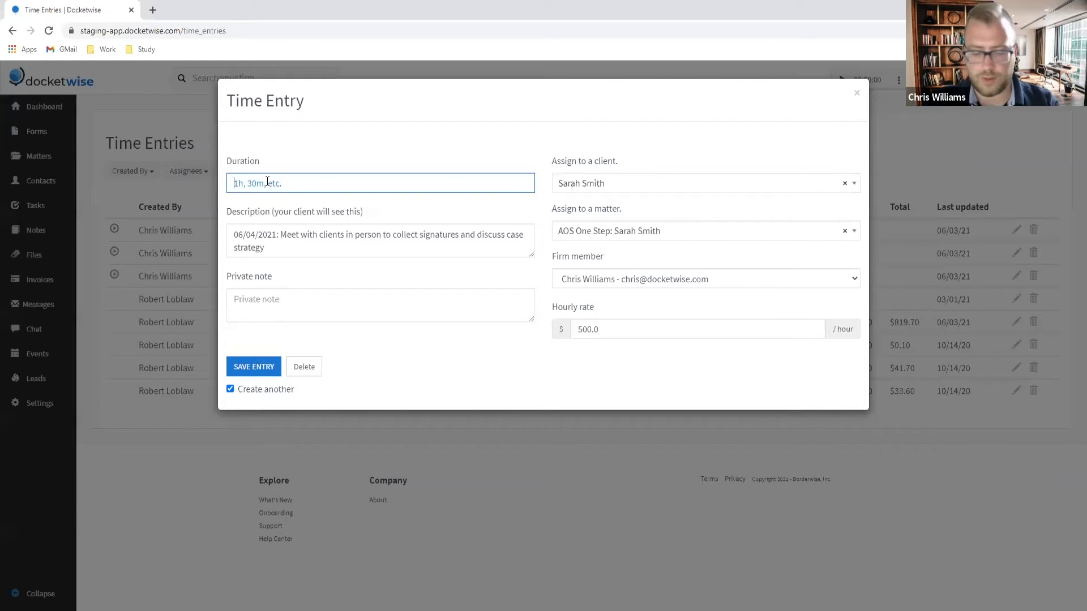
type("1,3")
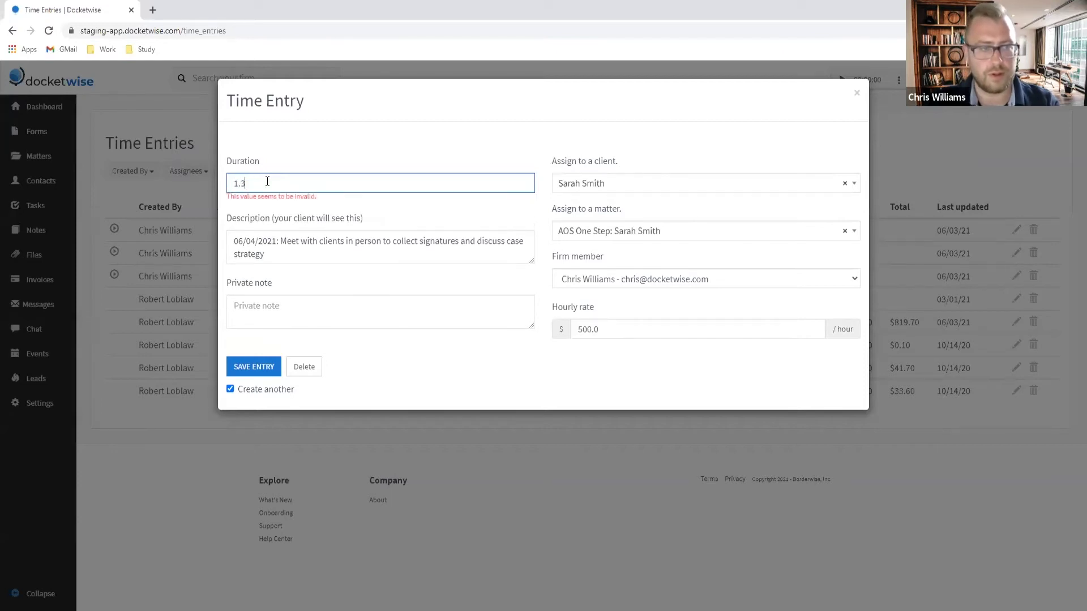
type("h")
left_click(343, 136)
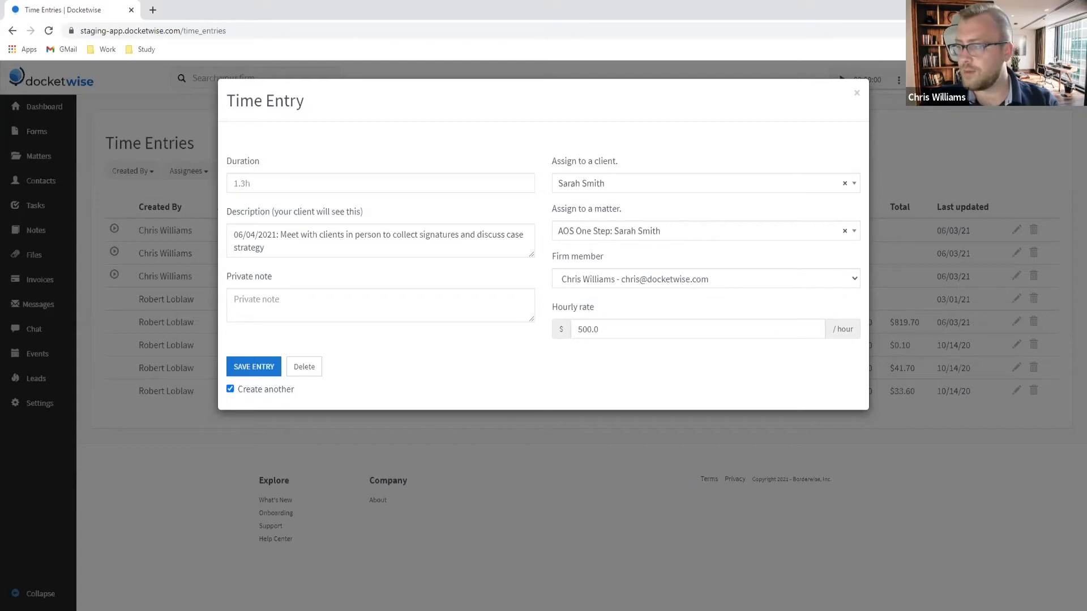
left_click(247, 368)
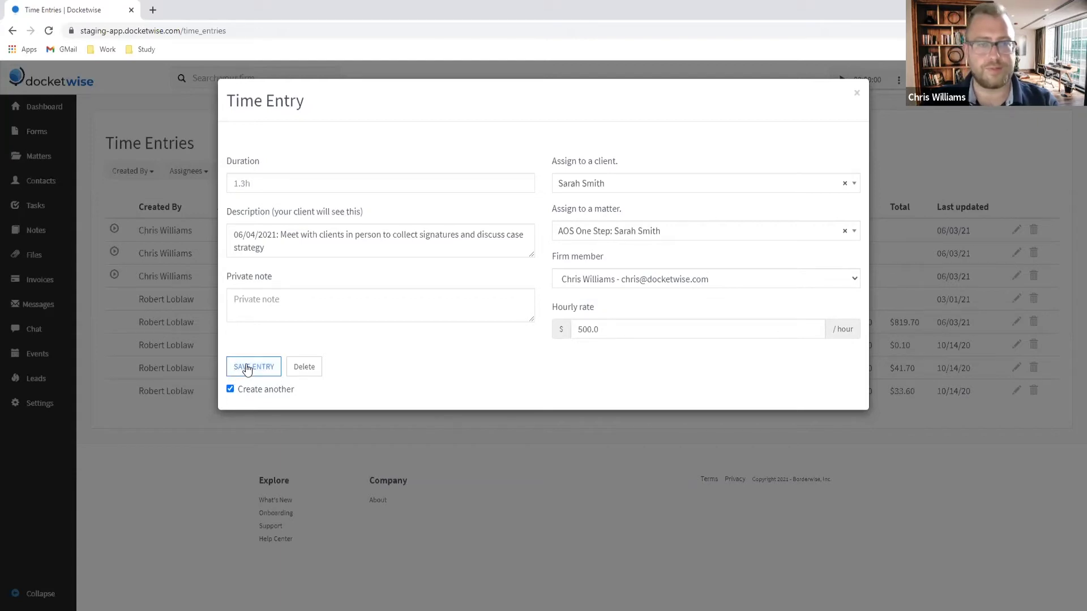
Step: Save a 0.6h entry described '06/05/2021: Travel'
left_click(259, 184)
type("0")
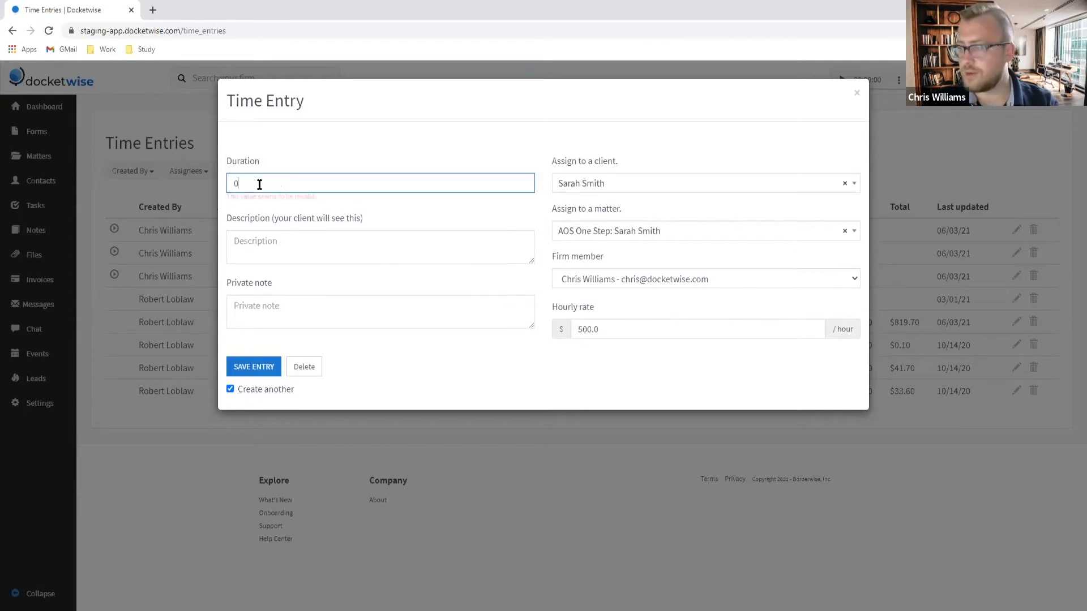
type(".6h")
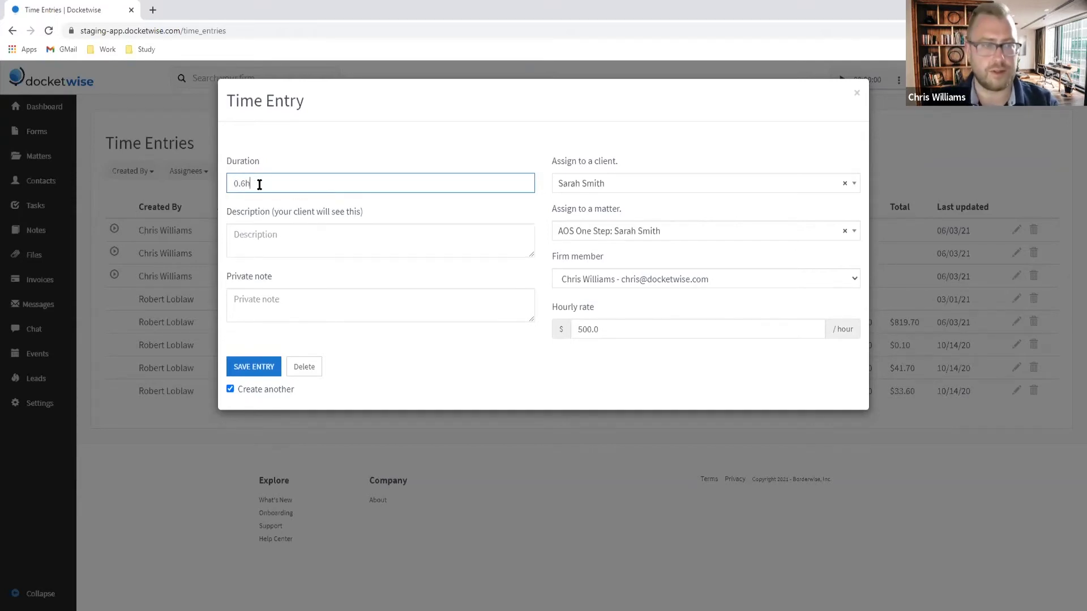
left_click(281, 242)
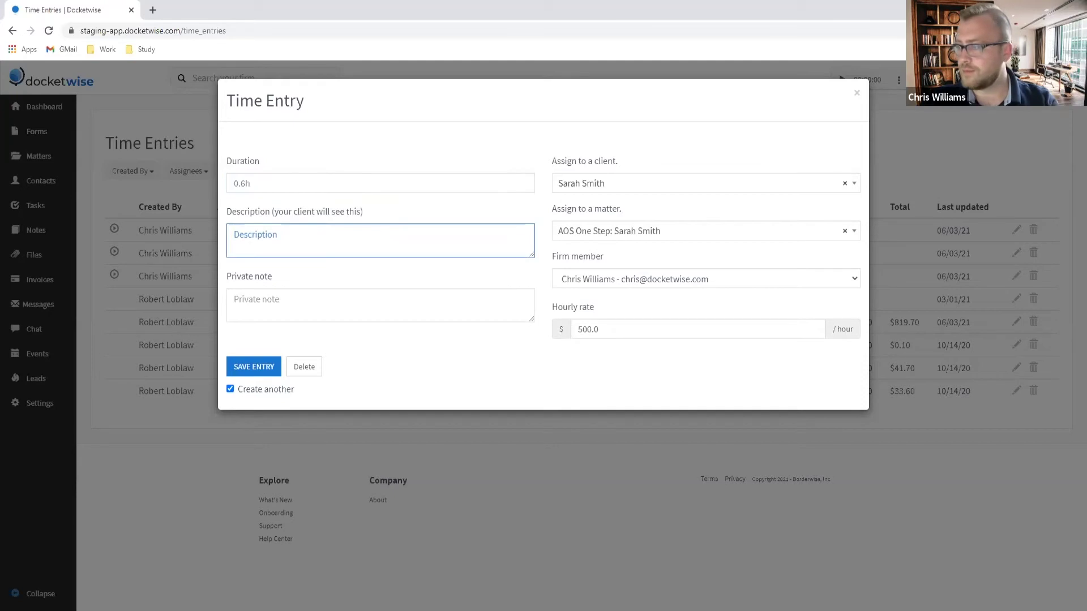
left_click(258, 232)
type("06/05/2021: Travel")
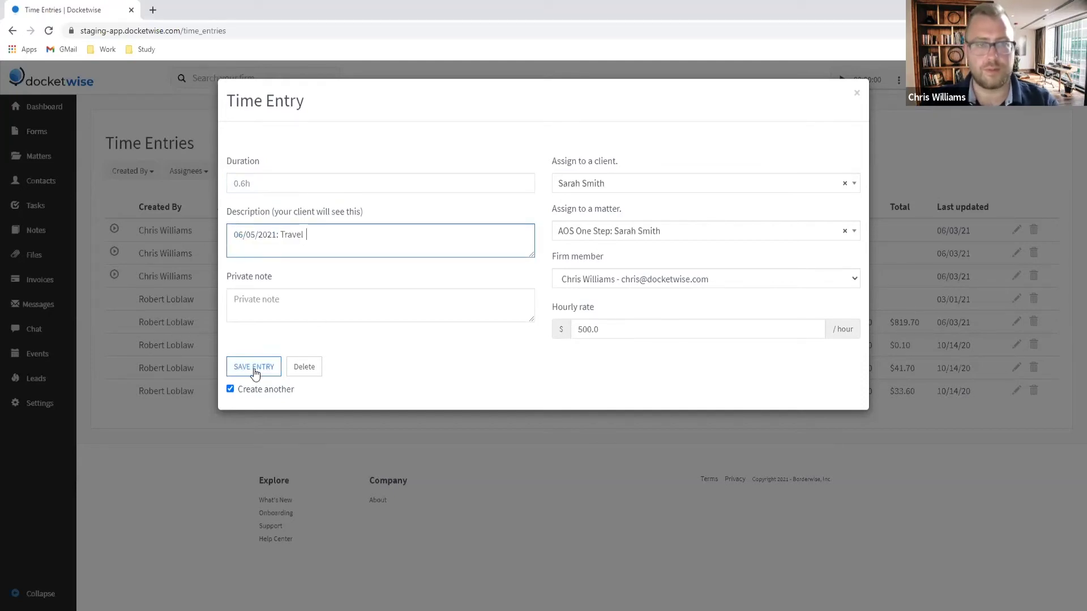
left_click(255, 372)
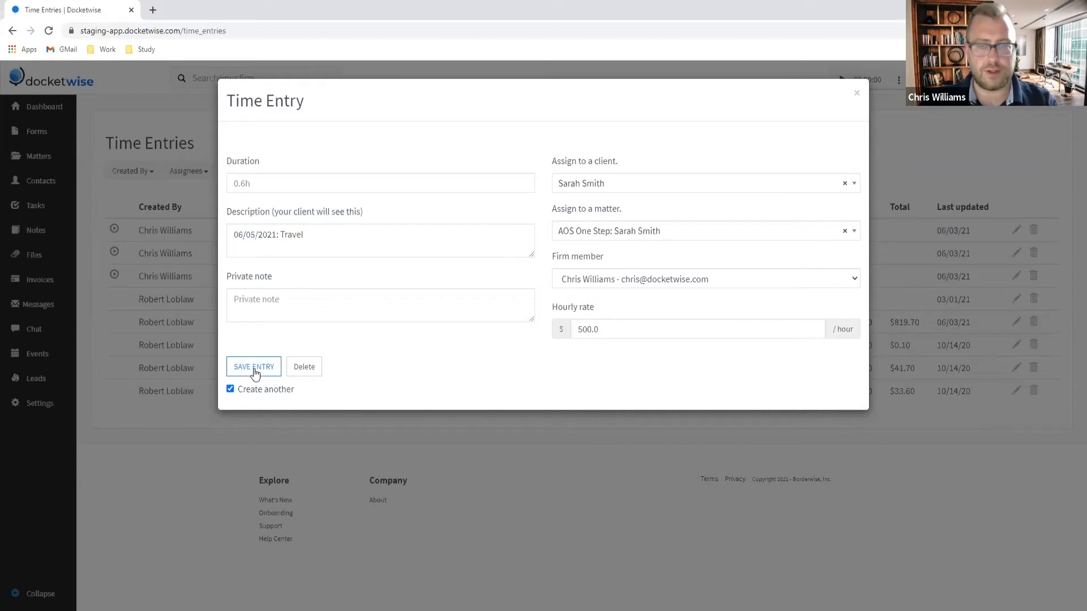
Step: Close the Time Entry form, reload the time entries list, and go to Settings
left_click(856, 94)
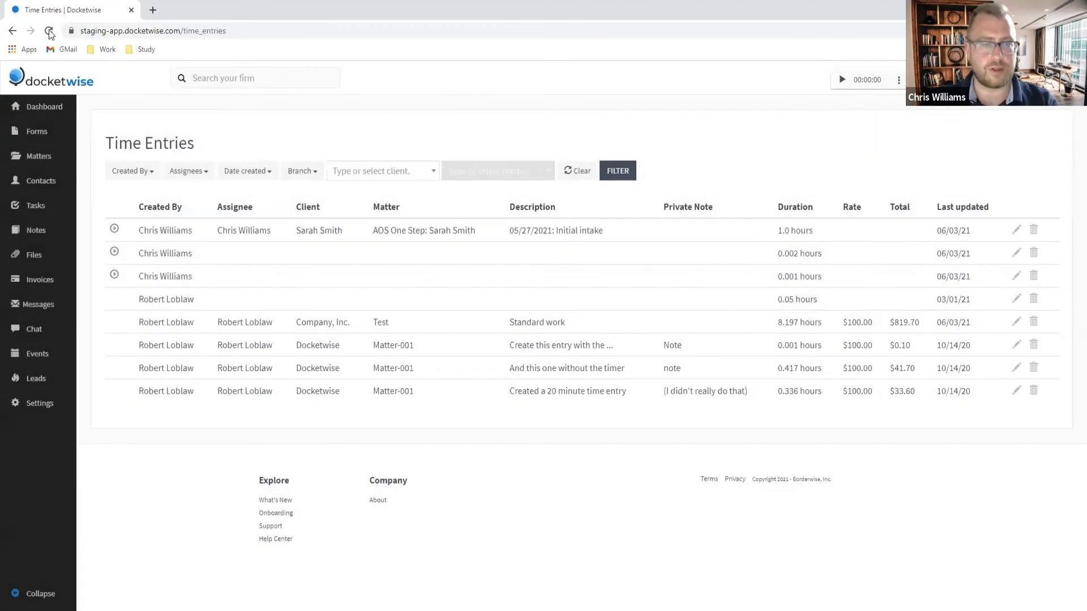
left_click(49, 31)
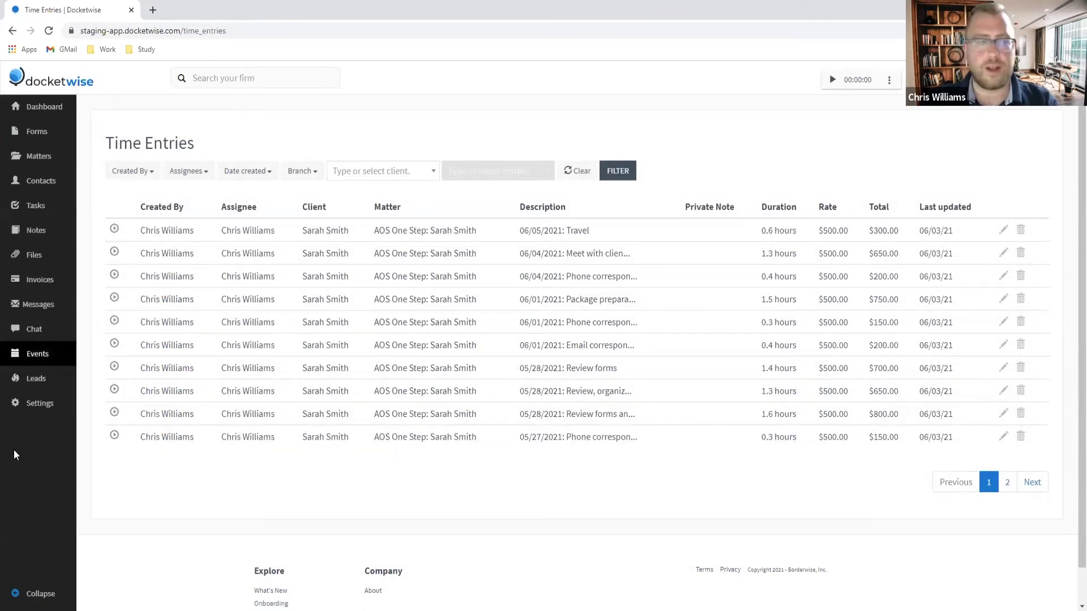
left_click(45, 409)
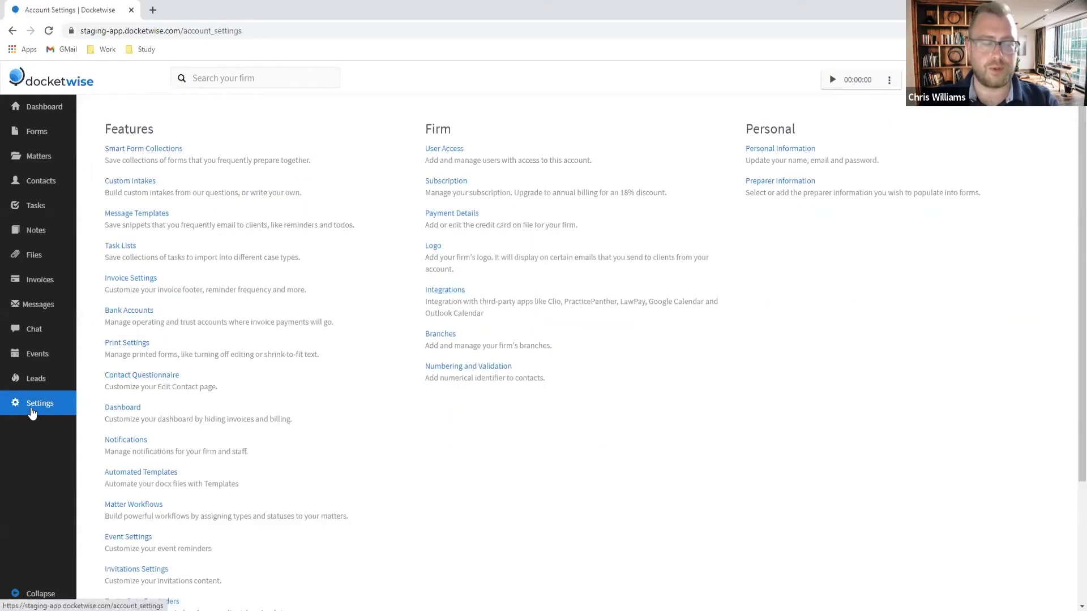
Step: Open the Integrations page under Firm in Account Settings
left_click(446, 290)
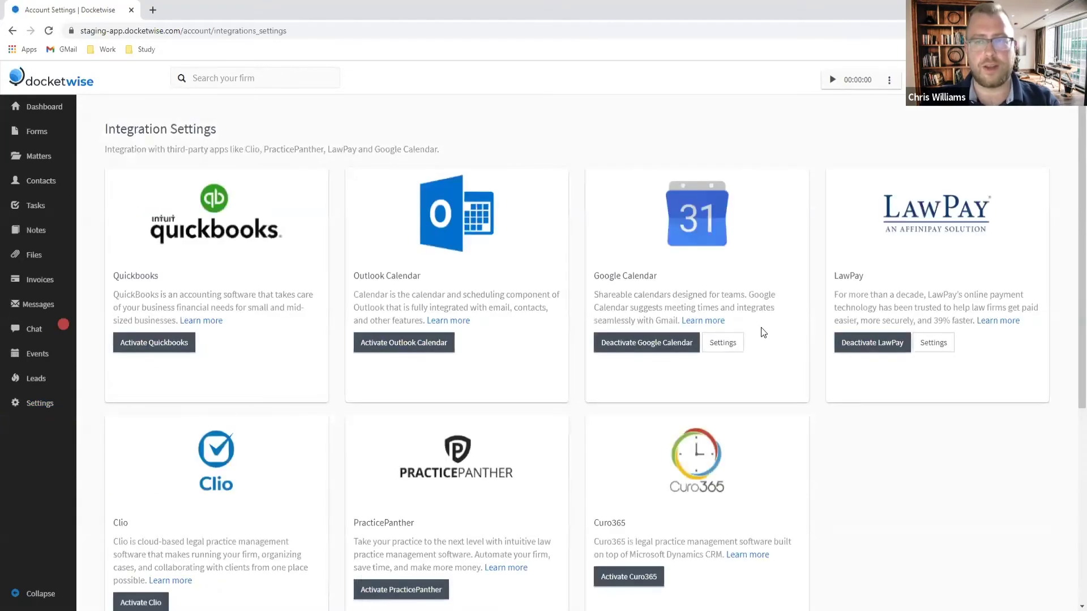
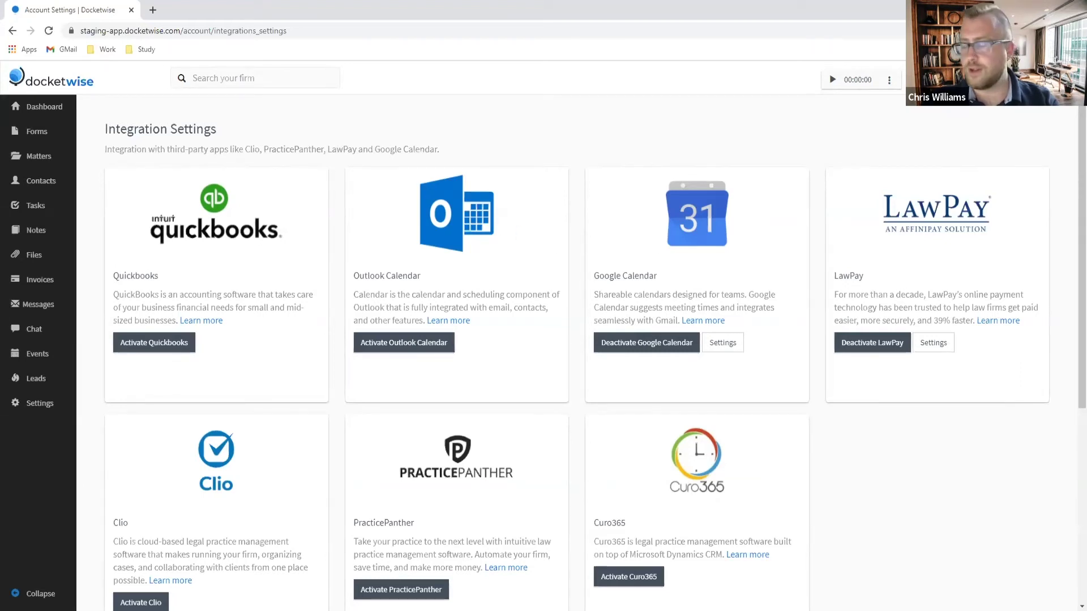
Step: From the dashboard's Create New menu, create a person contact with first and last name
left_click(41, 111)
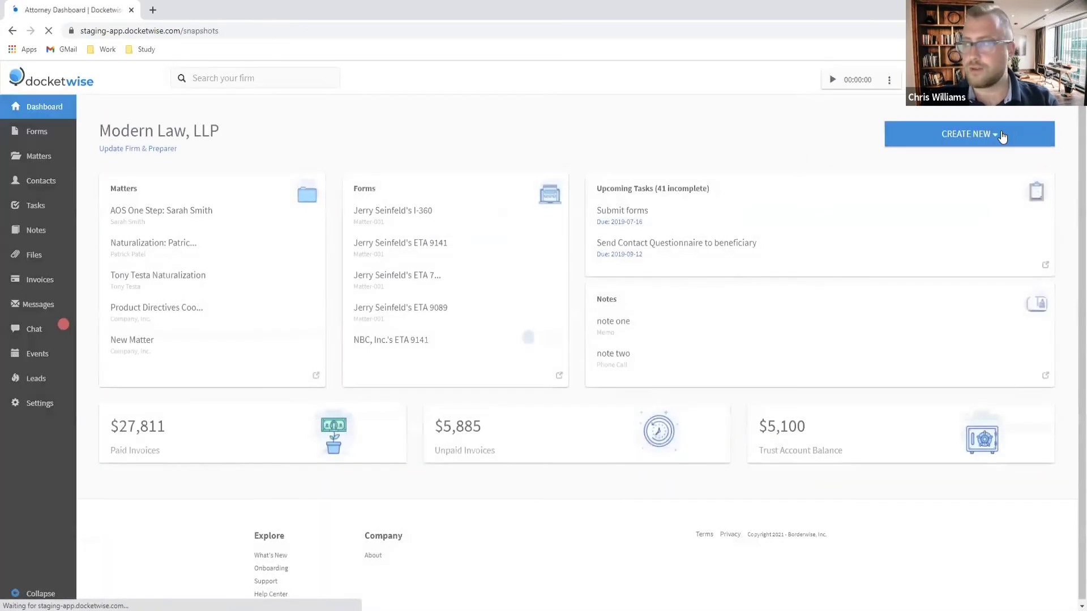
left_click(986, 136)
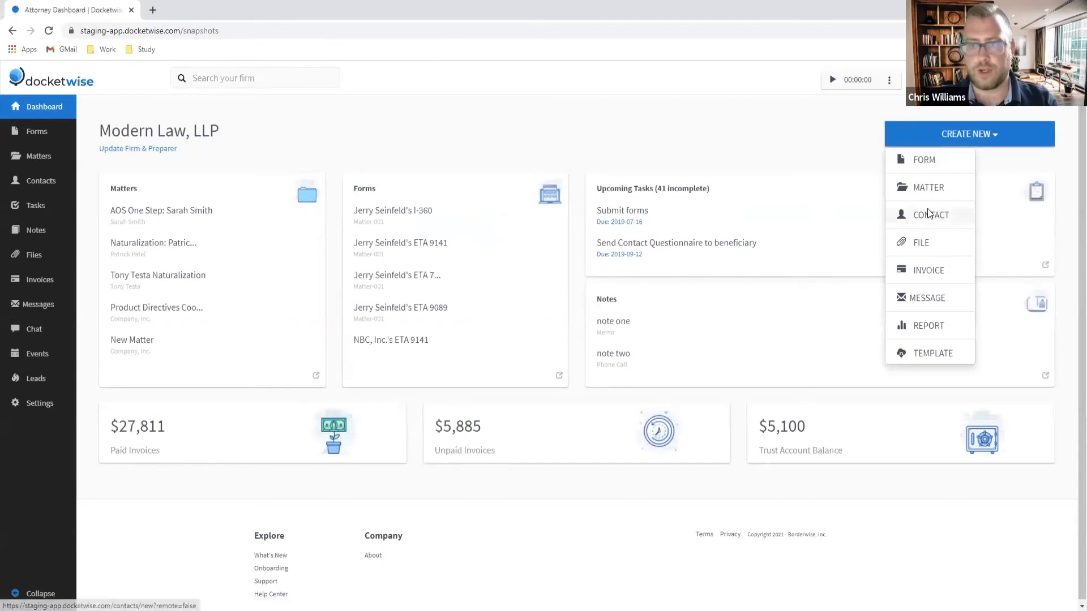
left_click(922, 214)
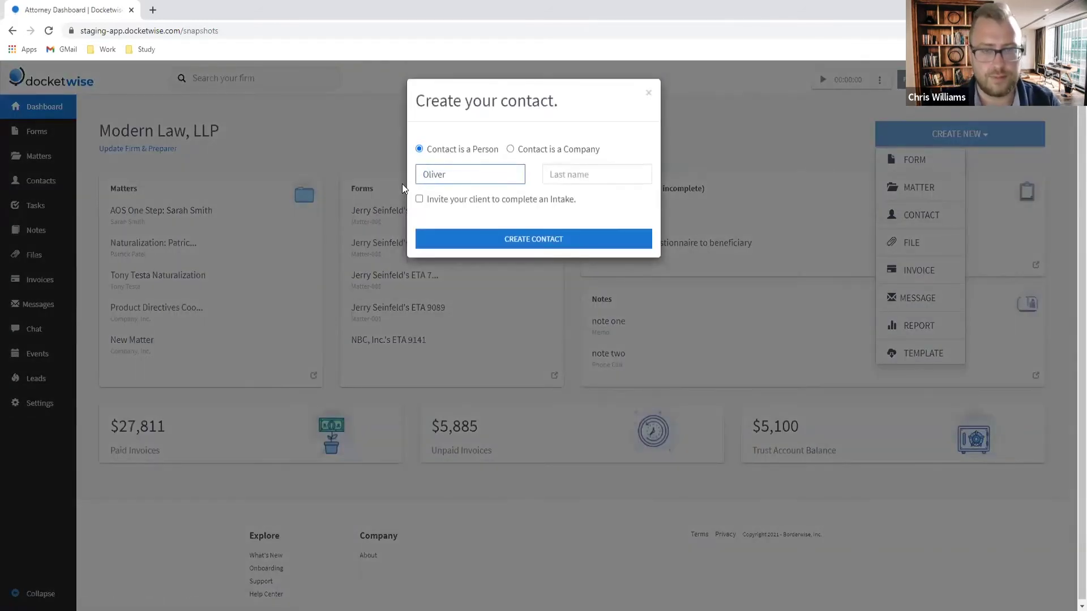
key("Tab")
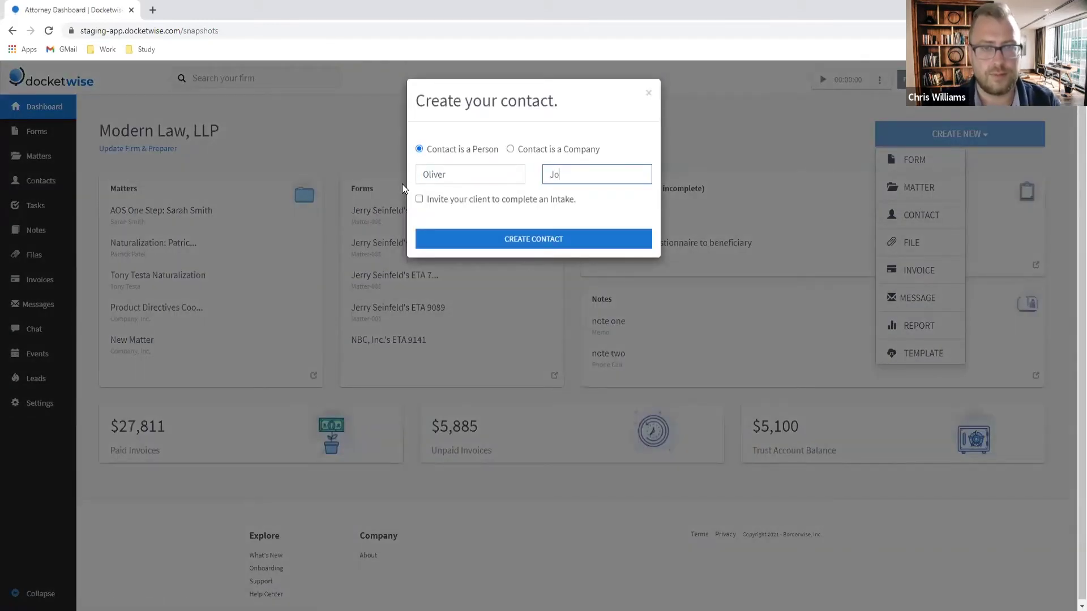
left_click(553, 238)
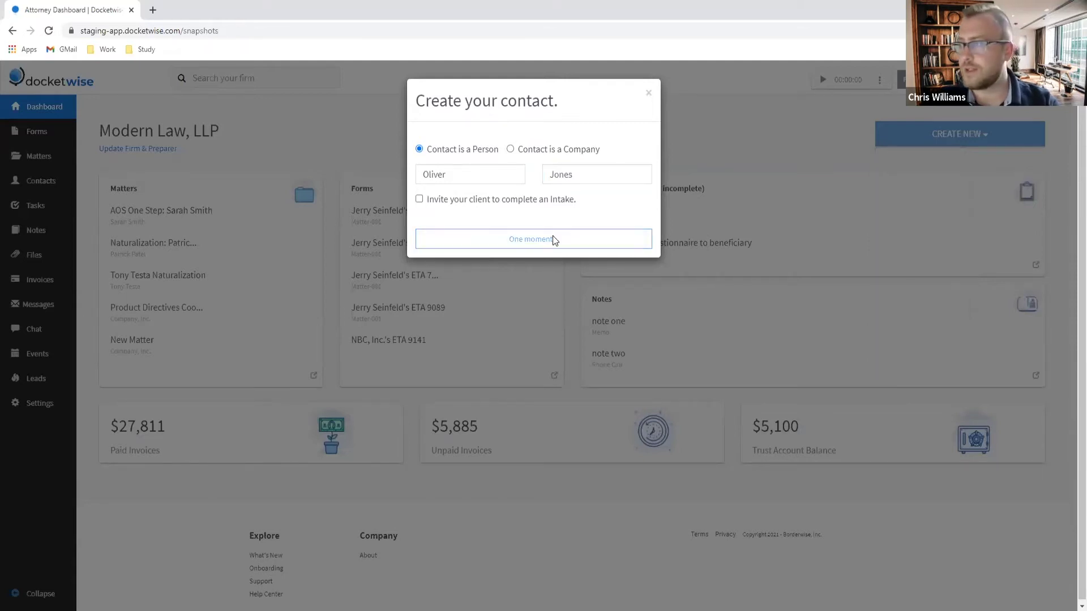
left_click(899, 140)
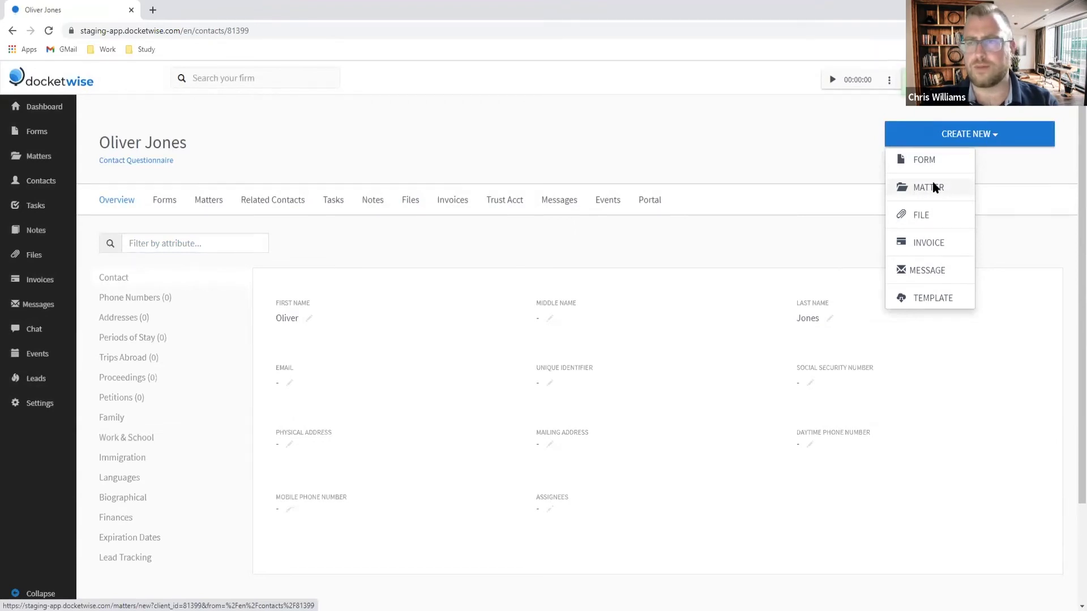
Step: Create a matter named 'I-539: Extension' for the contact
left_click(934, 188)
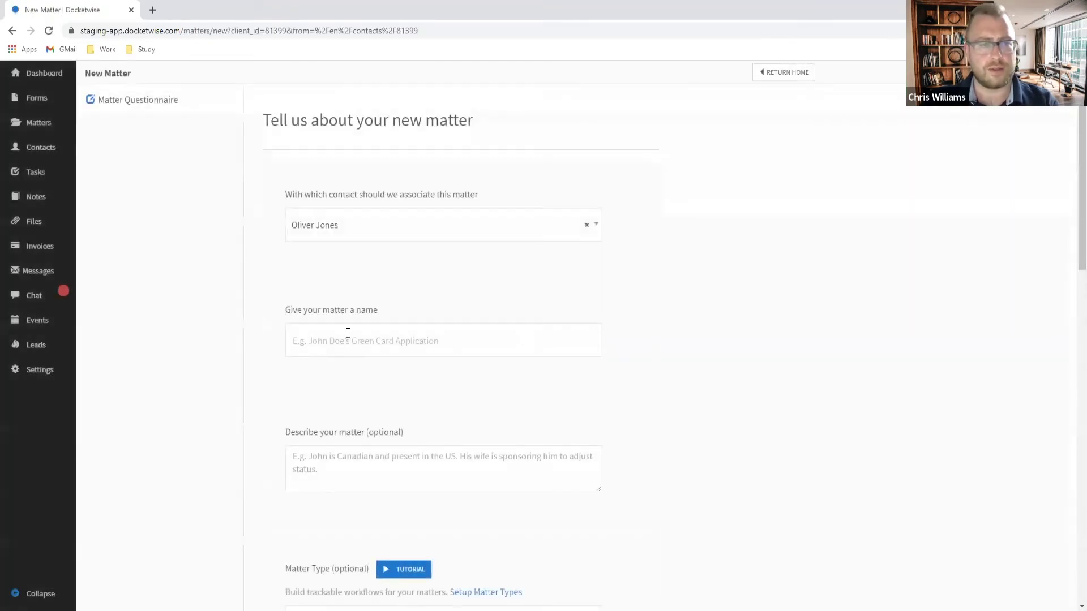
left_click(348, 332)
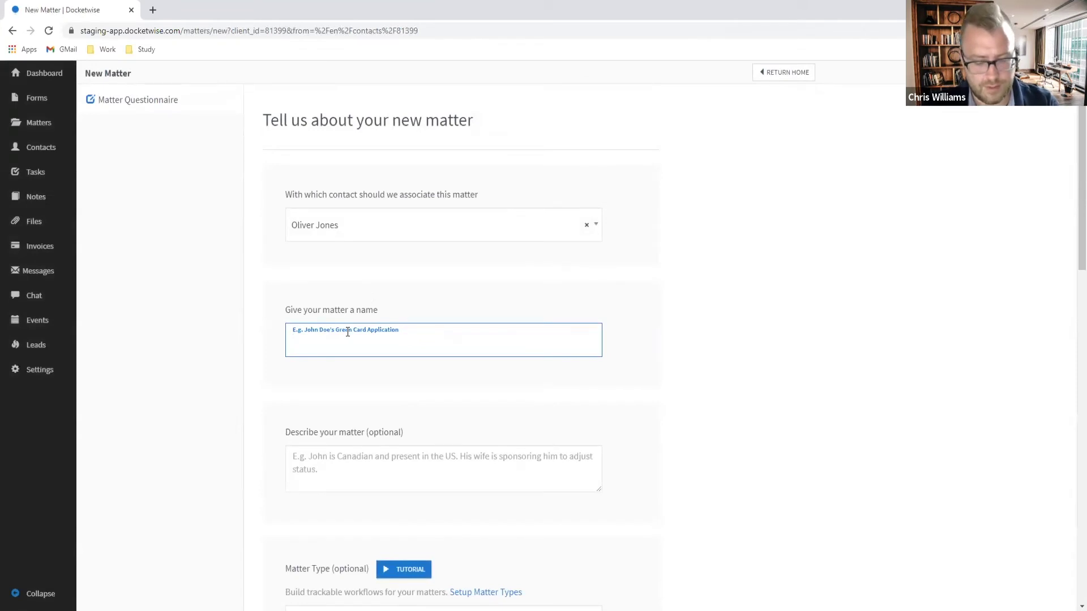
type("I-538")
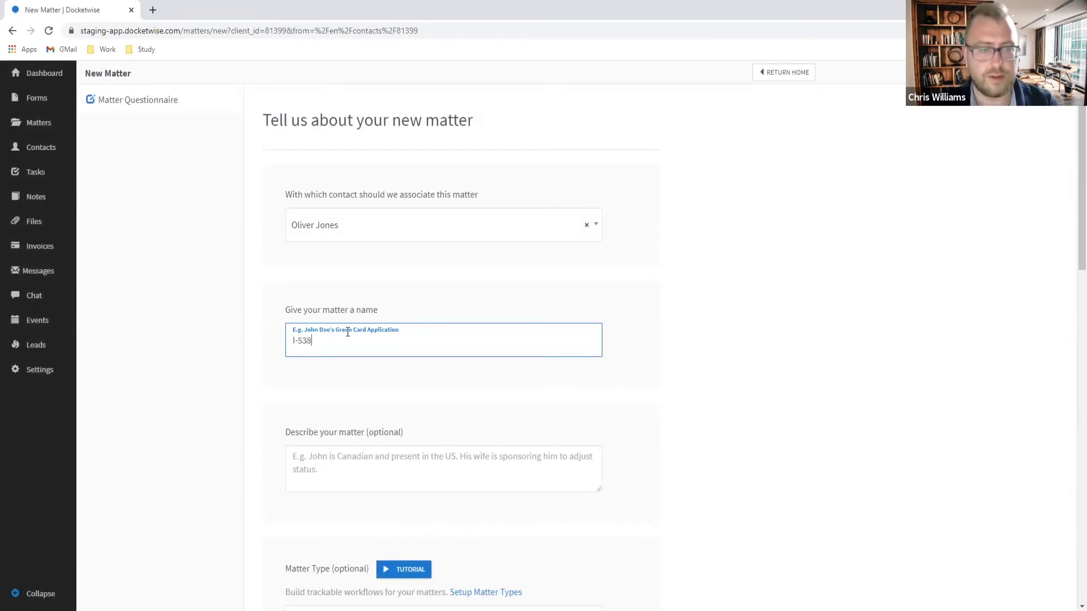
key("BackSpace")
type("9: Extension")
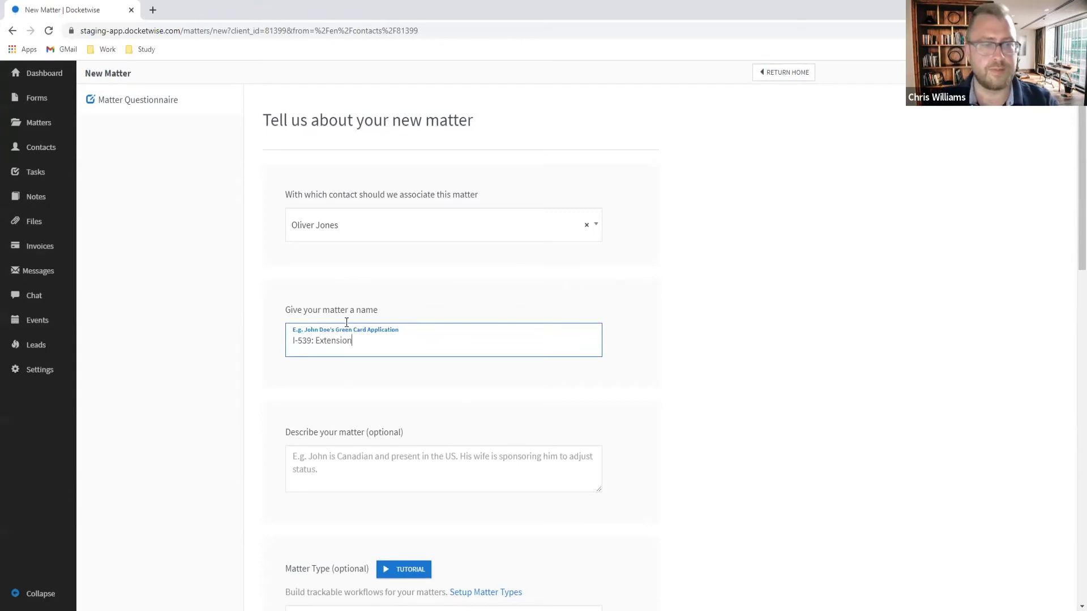
scroll(388, 279, "down", 13)
scroll(430, 254, "up", 10)
scroll(449, 259, "up", 2)
scroll(463, 265, "down", 12)
left_click(316, 435)
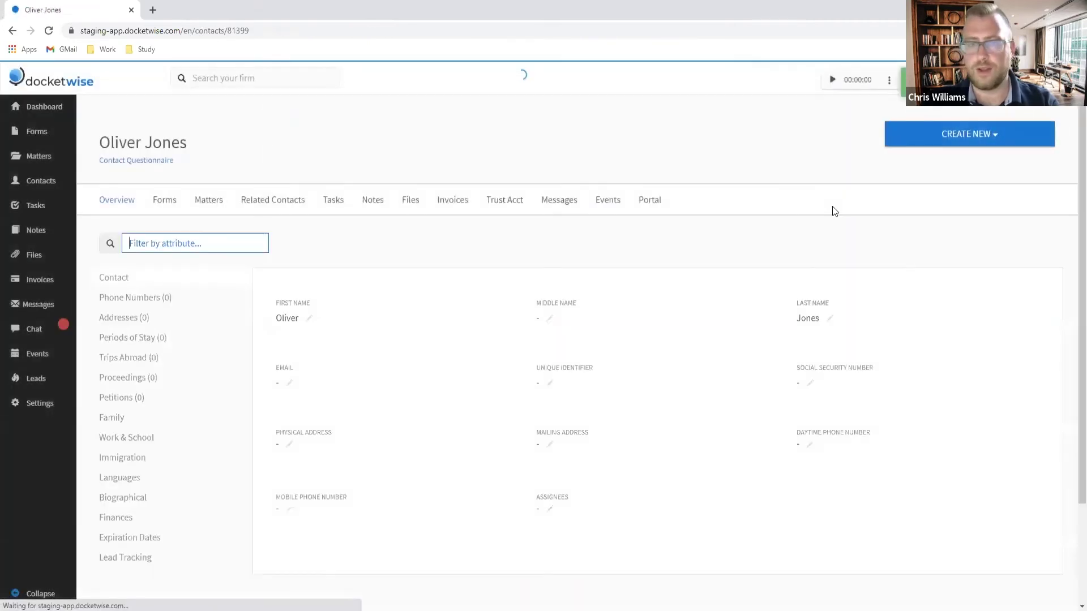
Step: Save the contact's e-mail address
left_click(299, 382)
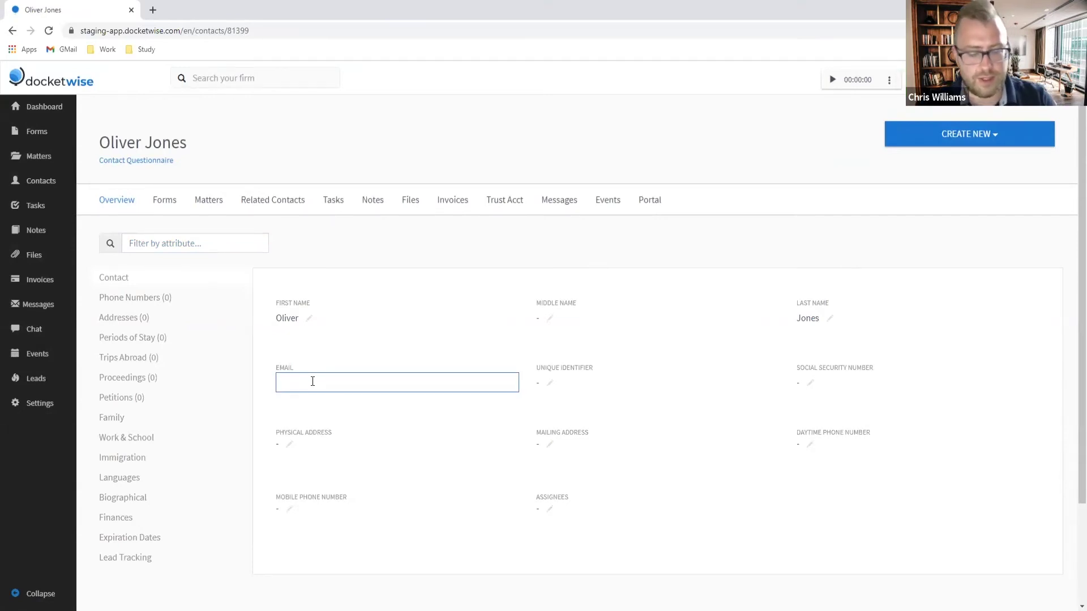
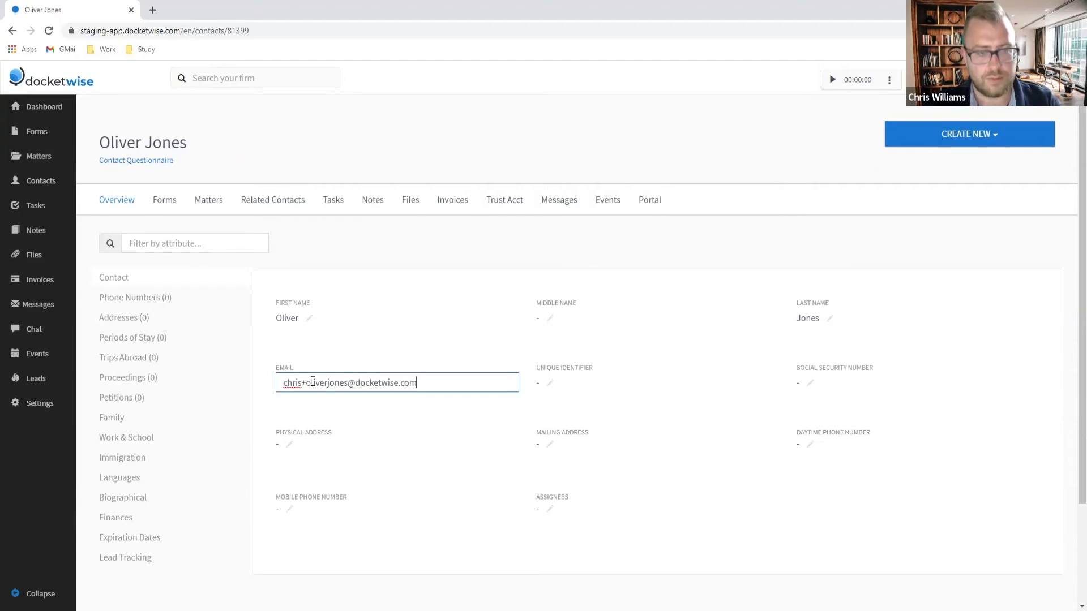
key("Return")
Step: Enable Allow Portal Access for the contact and send the Standard Portal invitation
left_click(652, 202)
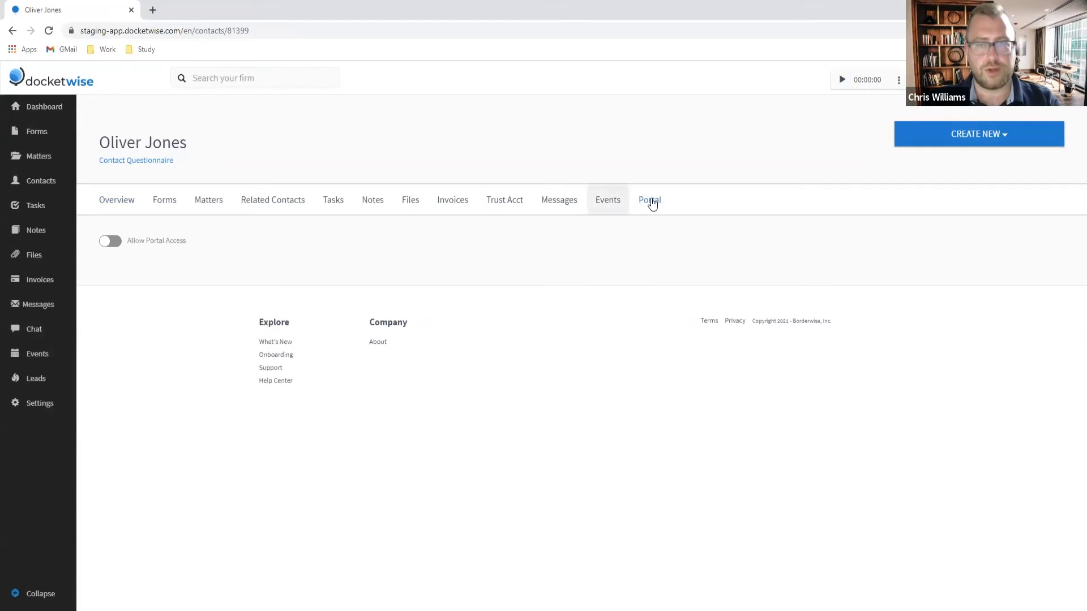
left_click(110, 245)
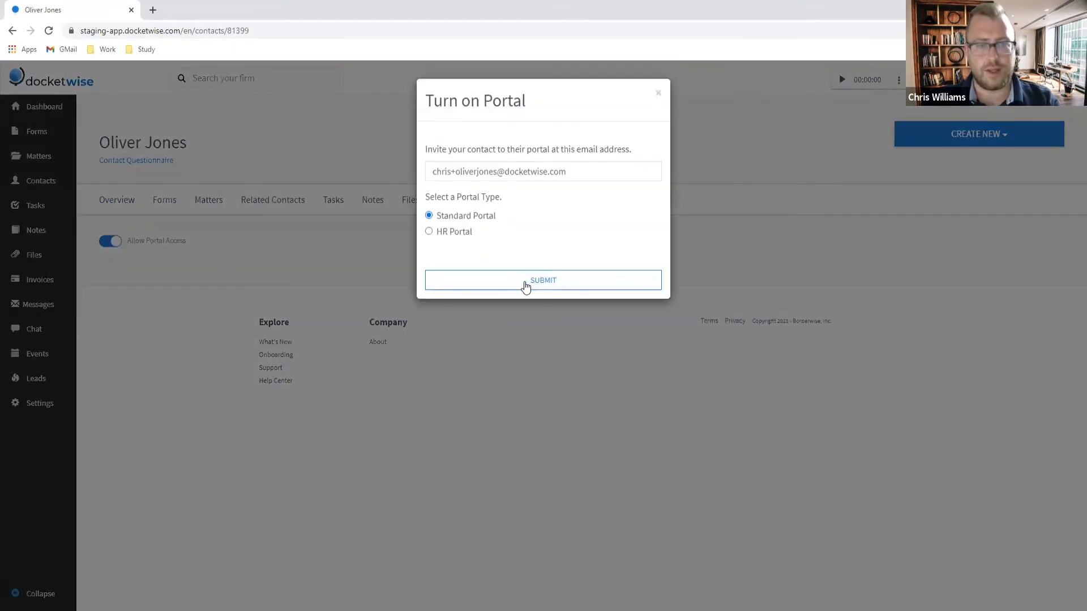
left_click(538, 280)
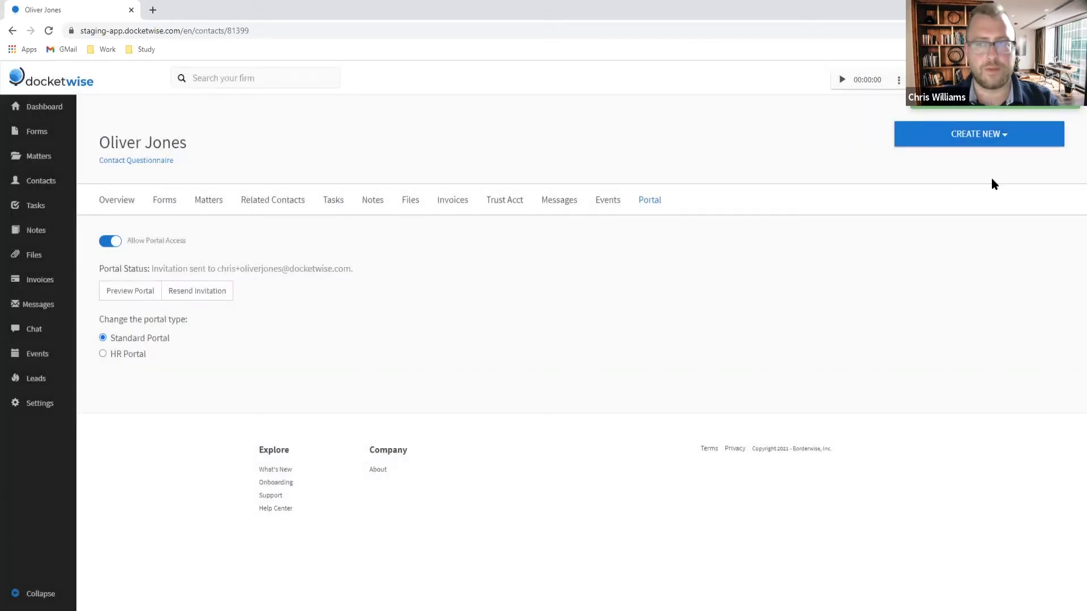
left_click(999, 139)
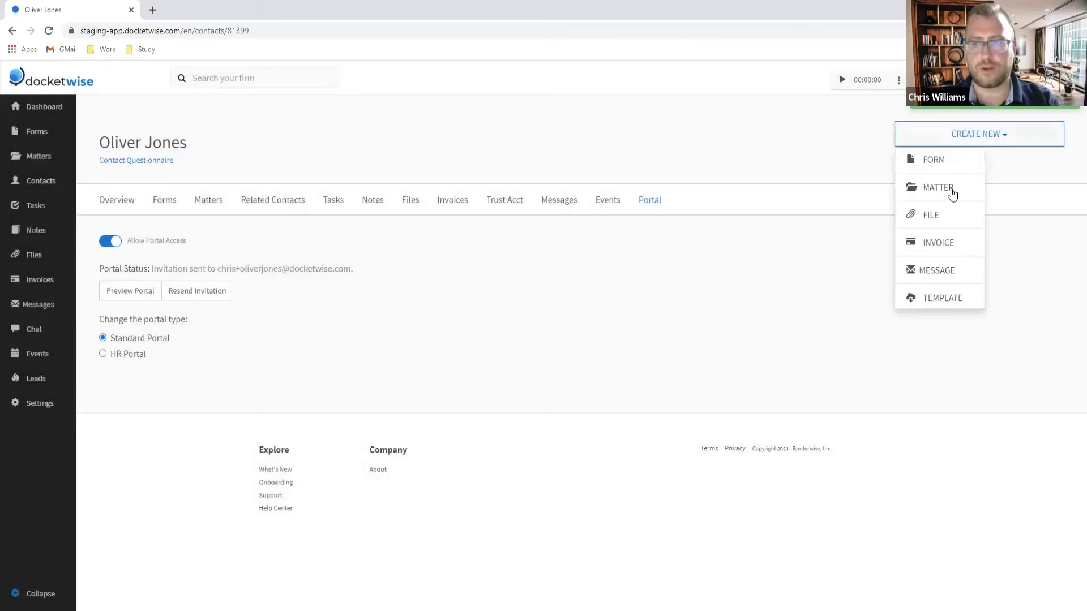
Step: Create a Trust Request invoice for $455 at the Client trust level
left_click(940, 242)
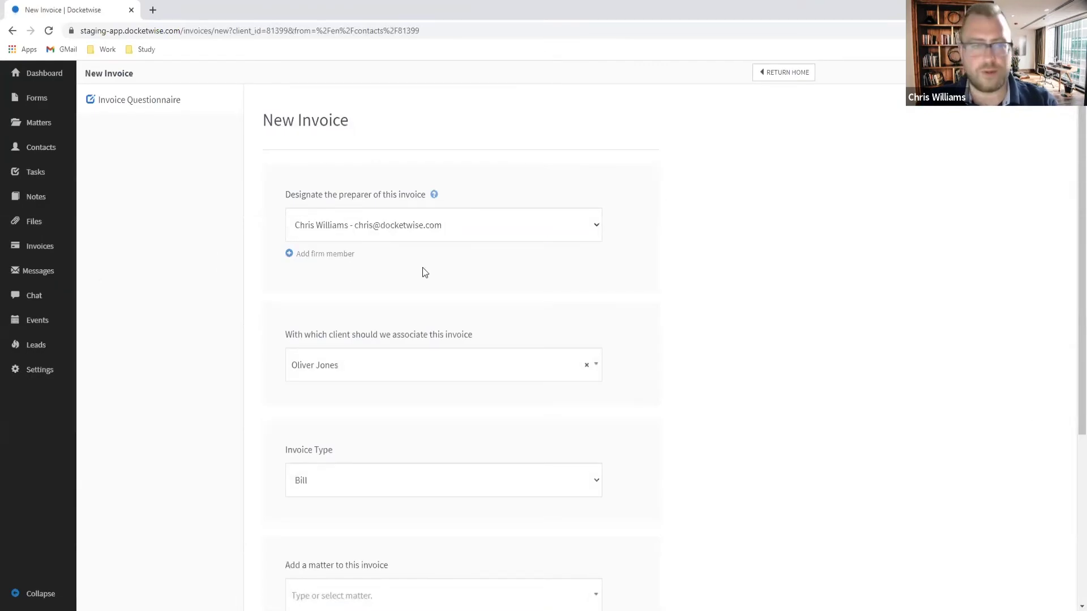
left_click(418, 474)
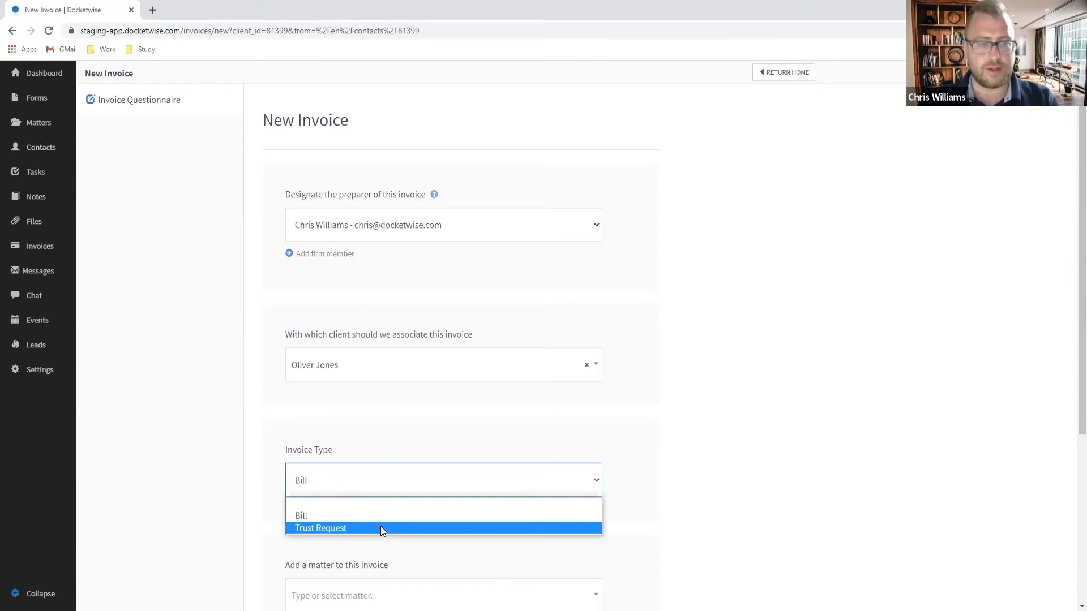
left_click(380, 528)
scroll(436, 475, "down", 2)
left_click(368, 480)
scroll(385, 470, "down", 1)
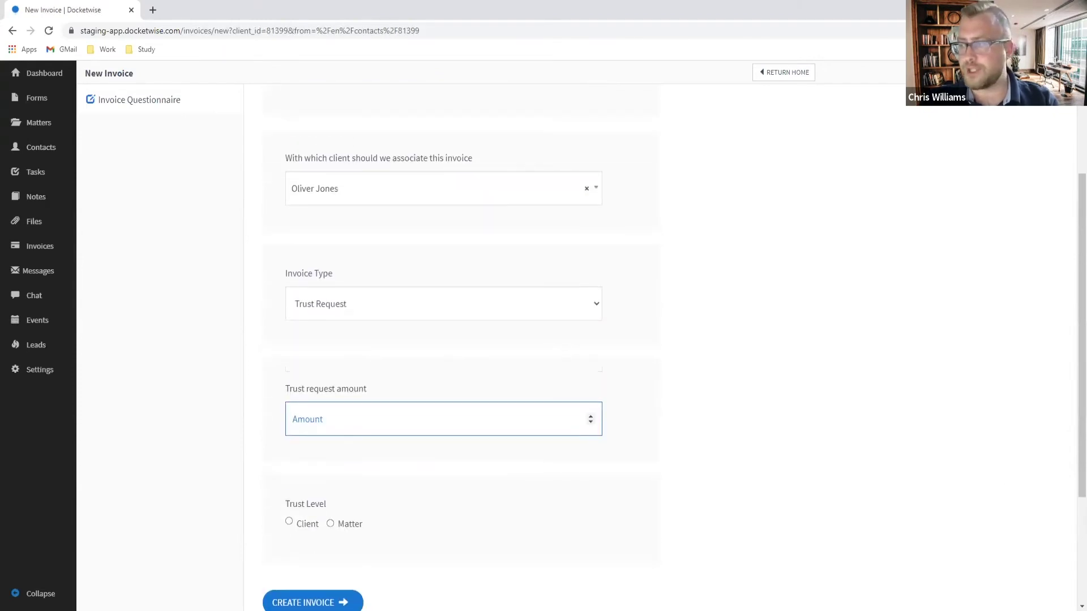
type("455")
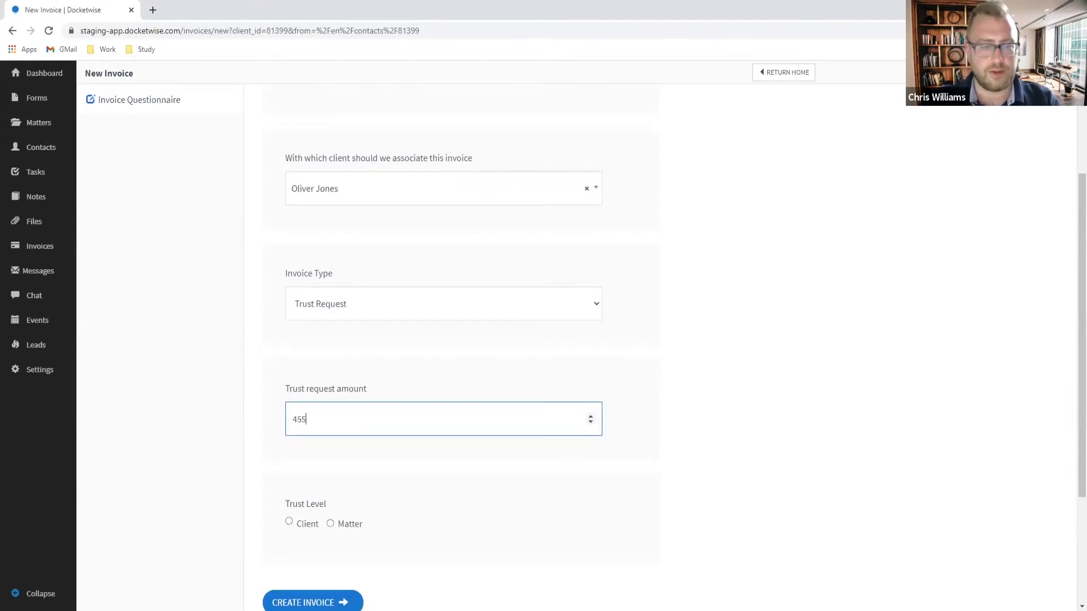
left_click(301, 523)
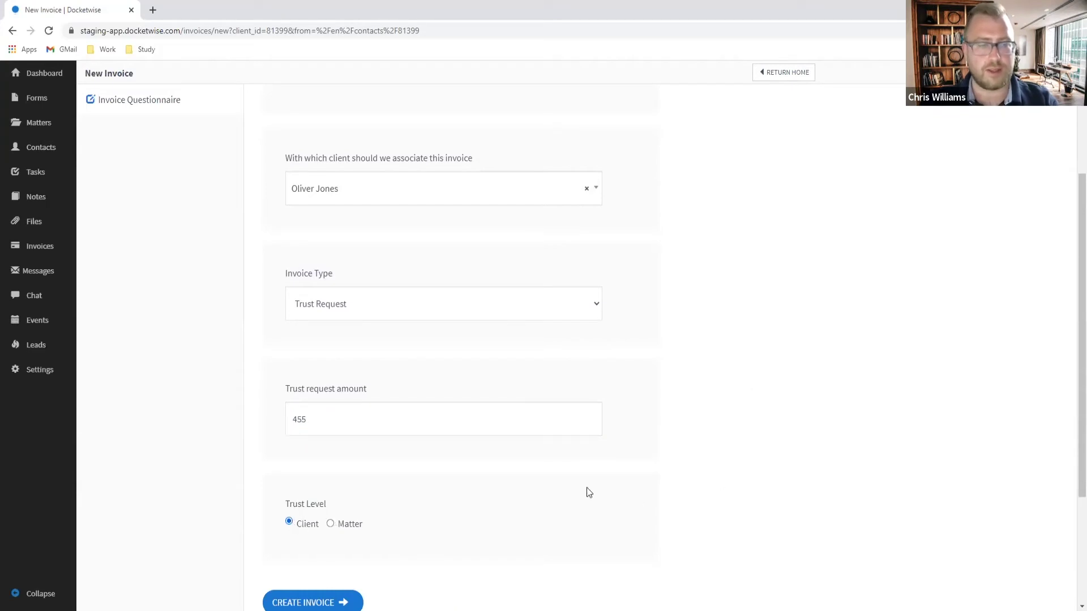
scroll(351, 481, "down", 3)
left_click(326, 429)
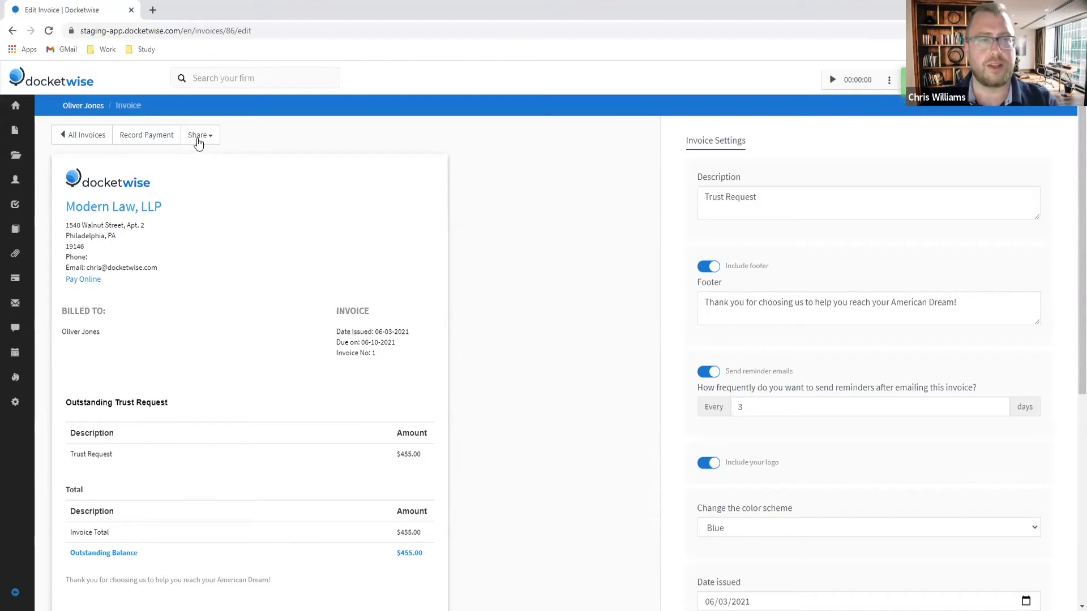
Step: E-mail the trust request invoice with reminders every 3 days, then return to the contact
left_click(198, 139)
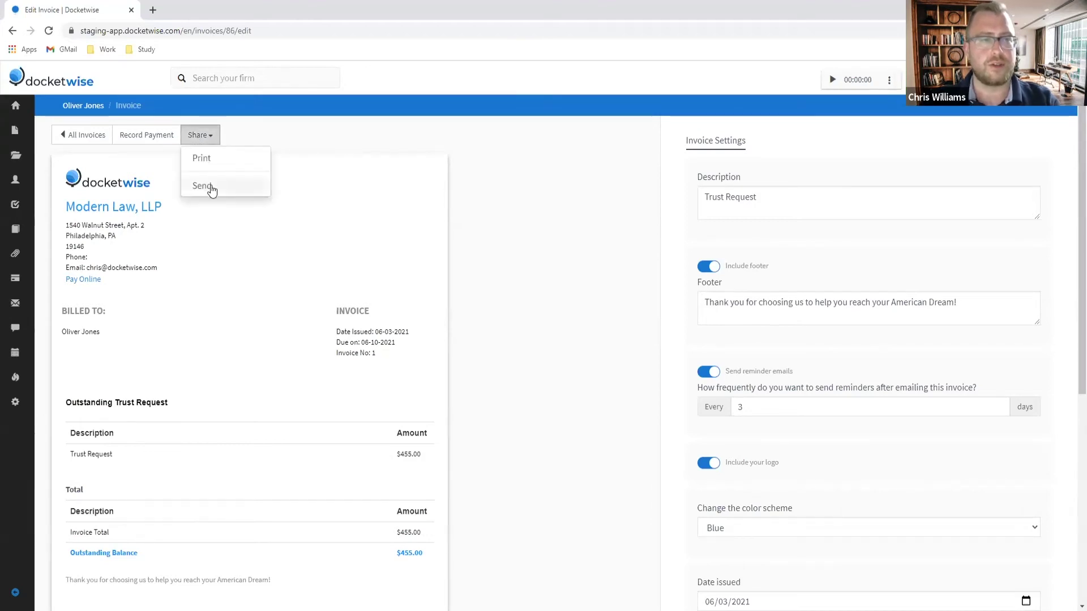
left_click(211, 189)
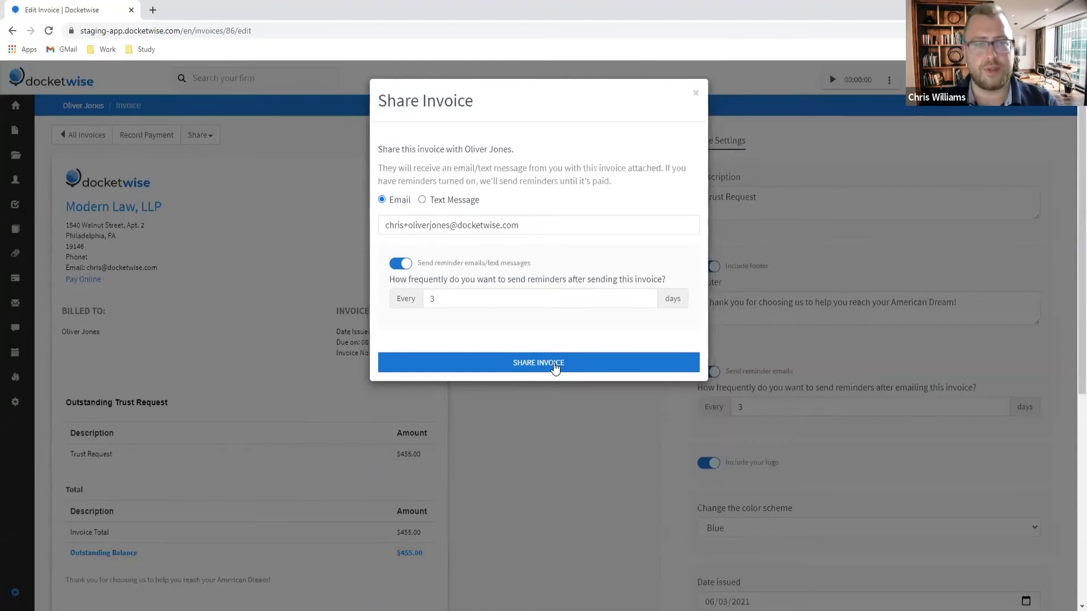
left_click(555, 367)
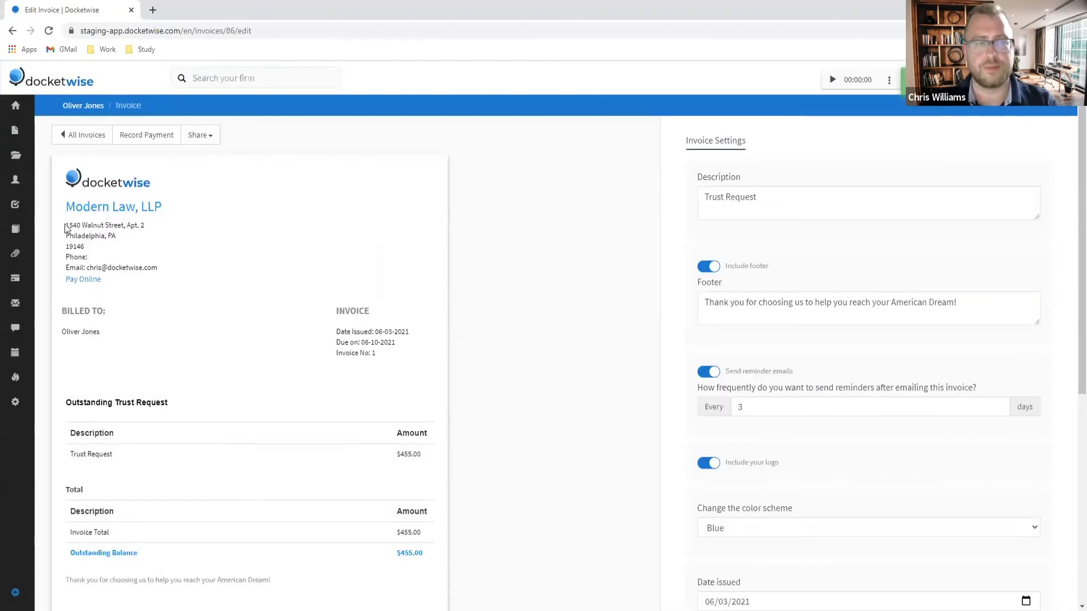
left_click(91, 107)
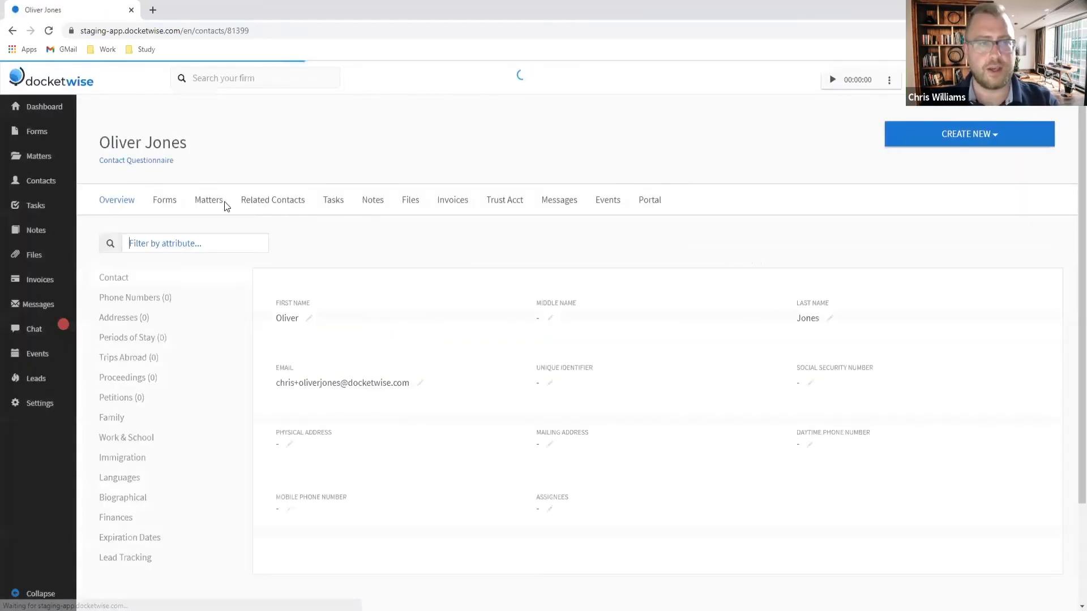
Step: From the Invoices tab, share the $455 trust request invoice to the client's portal
left_click(446, 203)
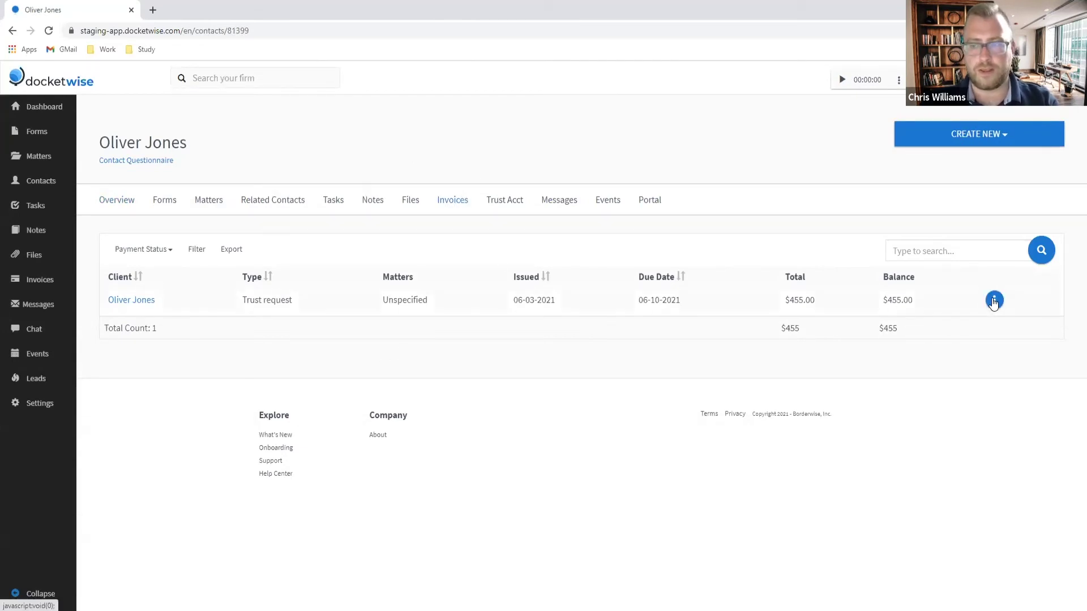
left_click(994, 301)
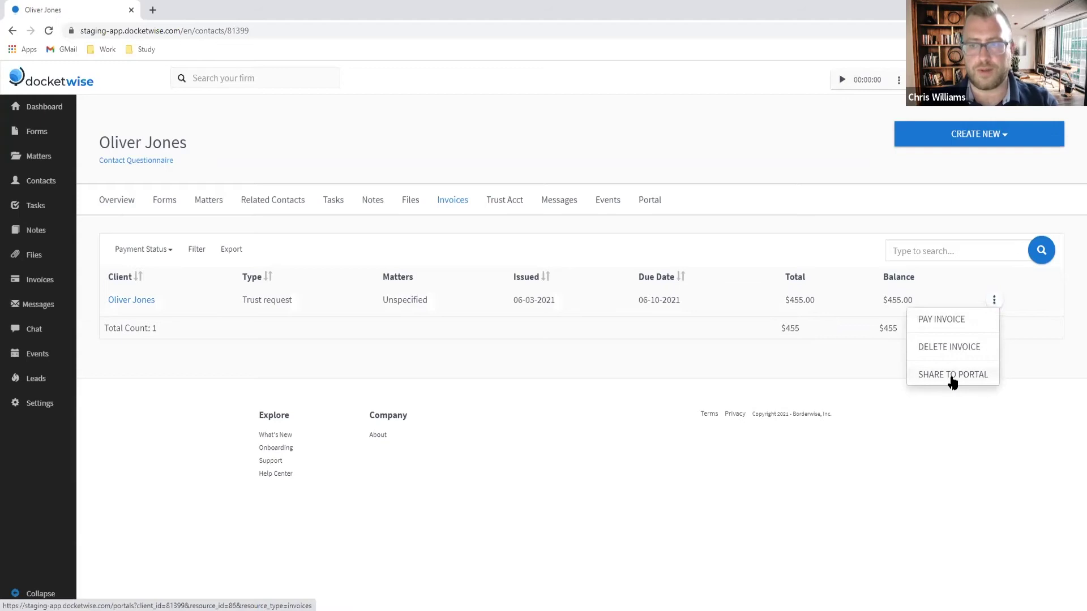
left_click(953, 382)
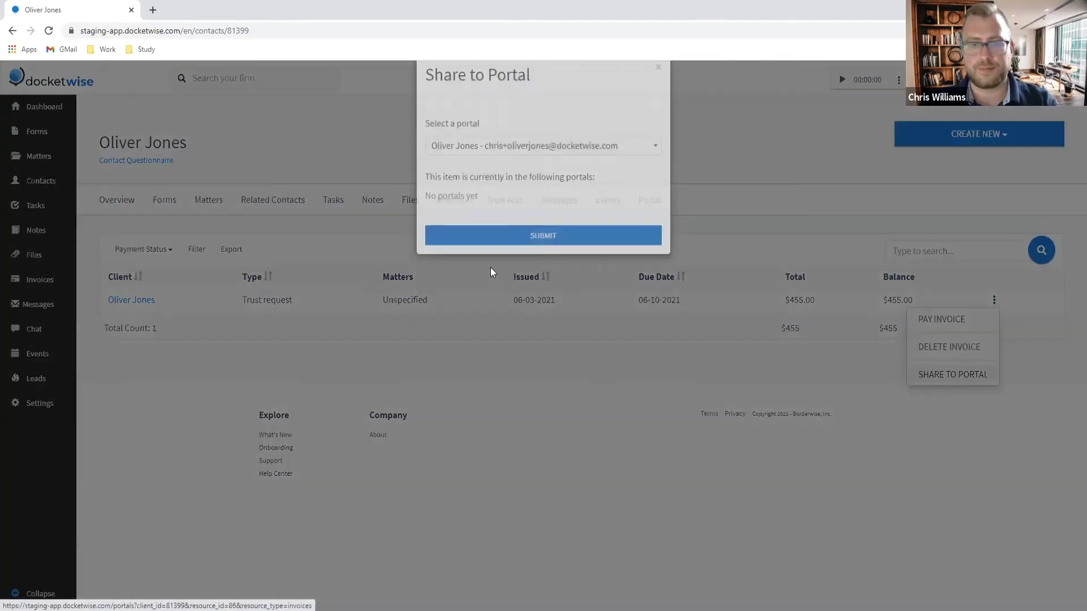
left_click(521, 173)
left_click(521, 173)
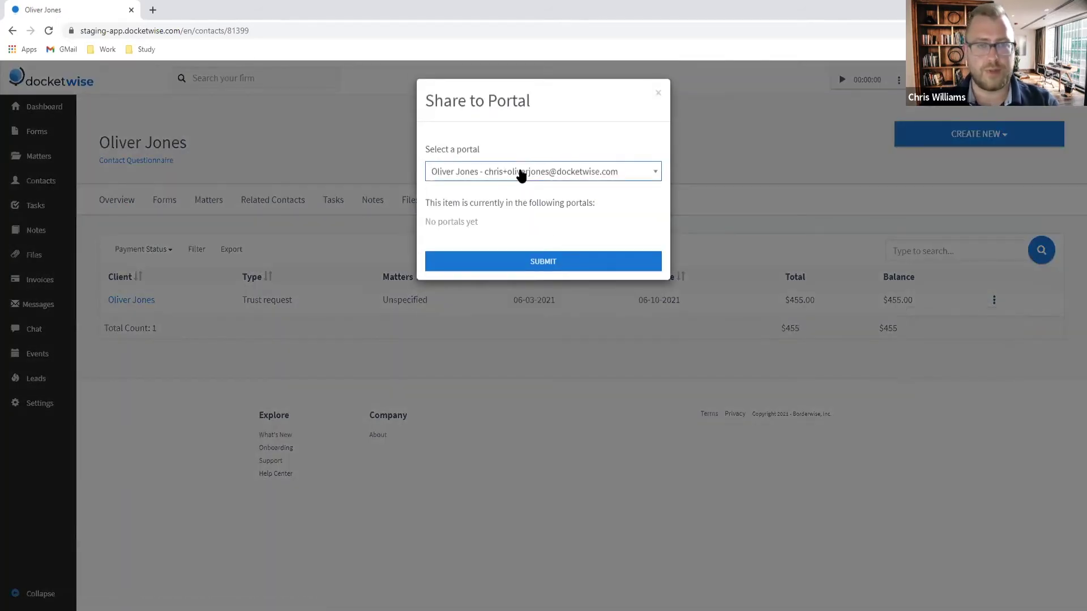
left_click(538, 260)
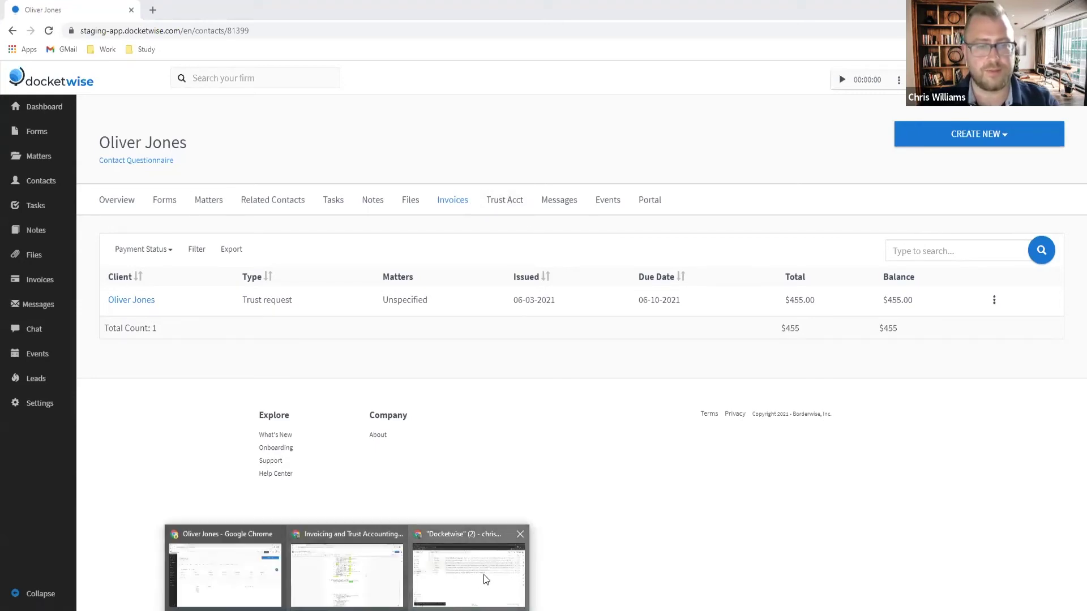
Step: In Gmail, open the invoice-sent email and view its Pay Online payment page
left_click(484, 575)
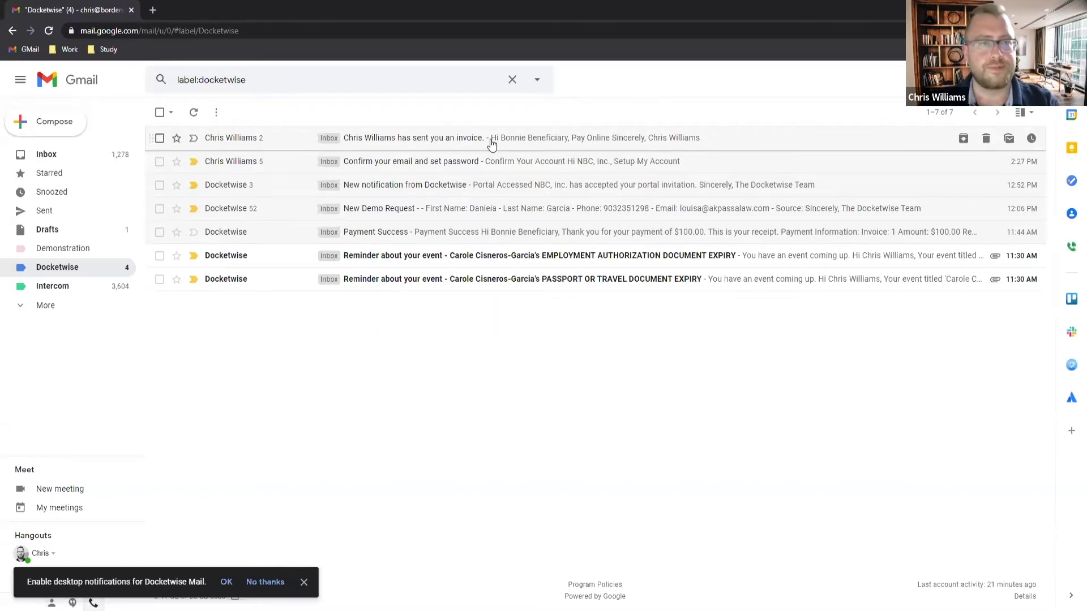
left_click(491, 142)
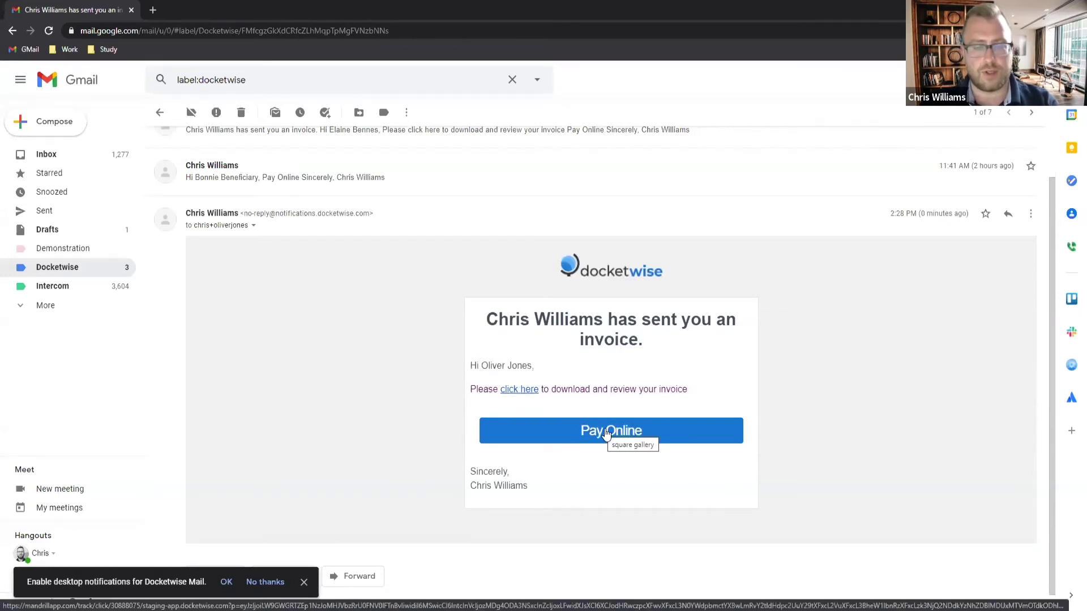
left_click(606, 433)
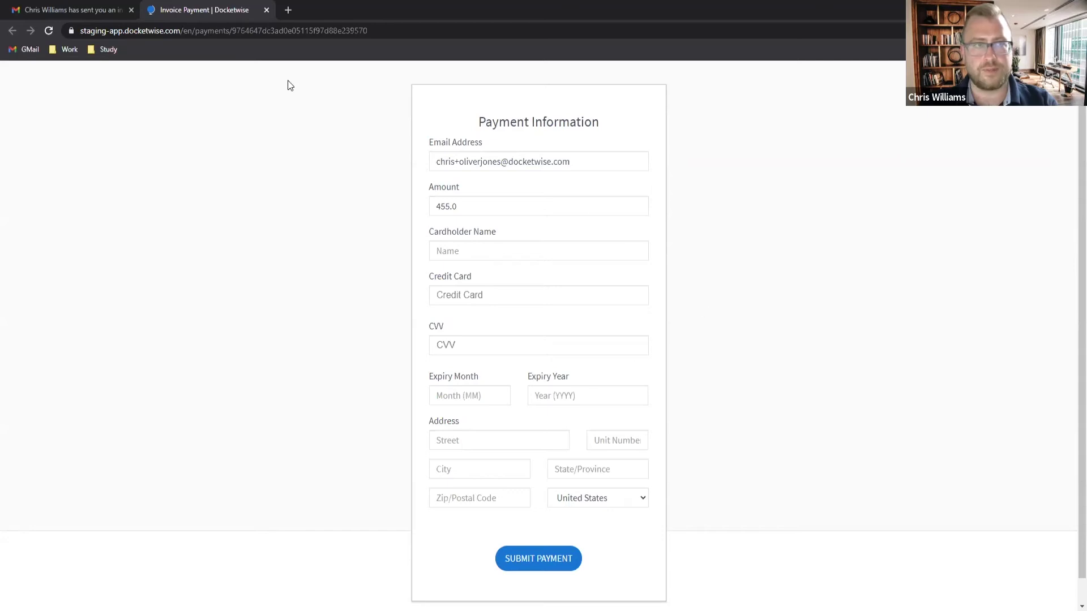
left_click(266, 11)
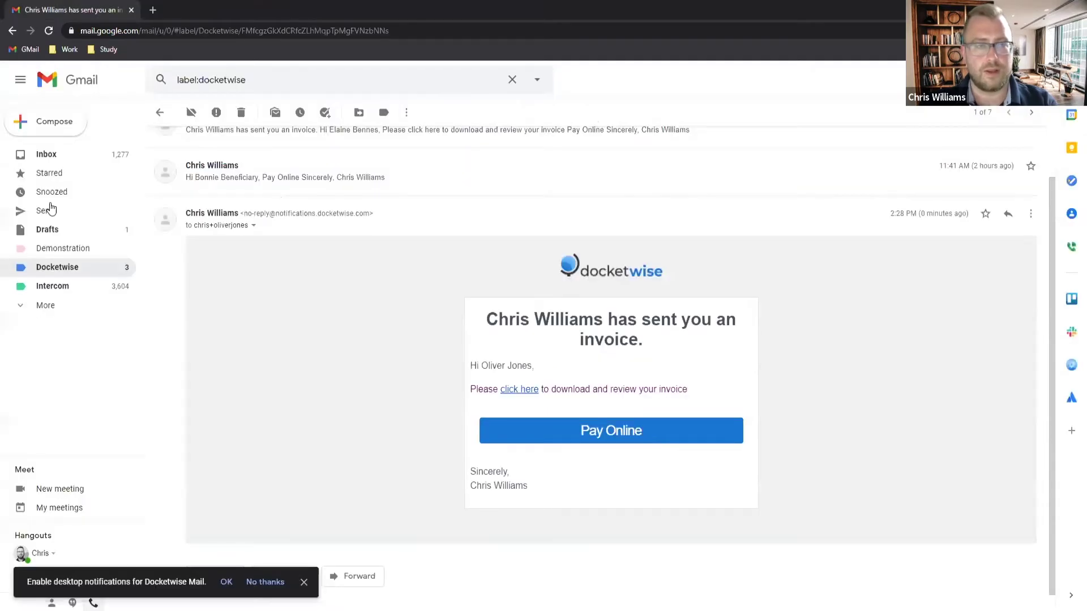
Step: Open the 'Confirm your email and set password' message and start the portal account setup
left_click(54, 274)
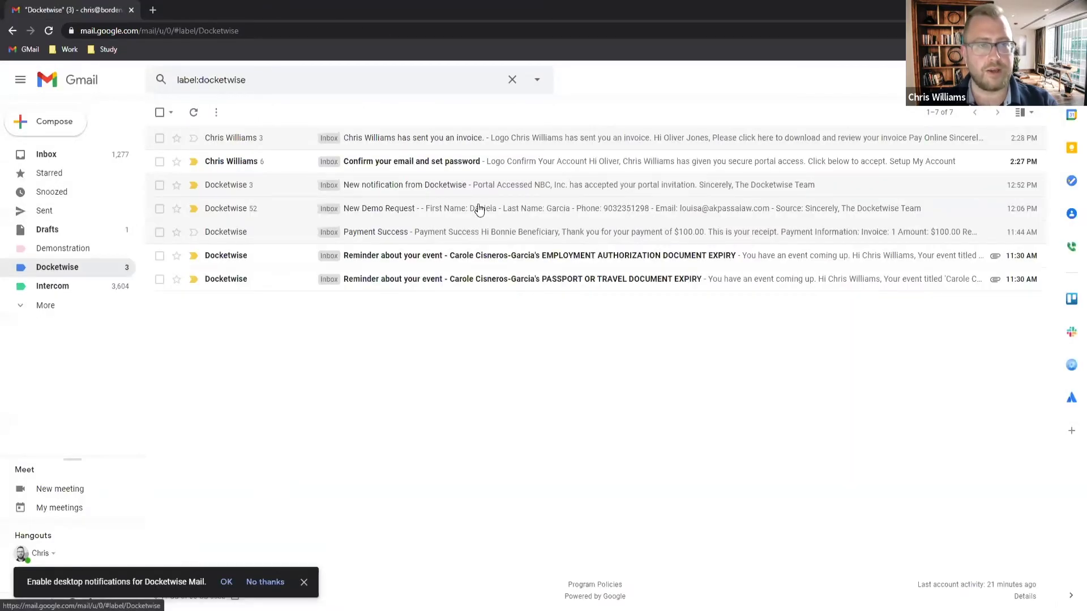
left_click(462, 165)
scroll(680, 379, "down", 1)
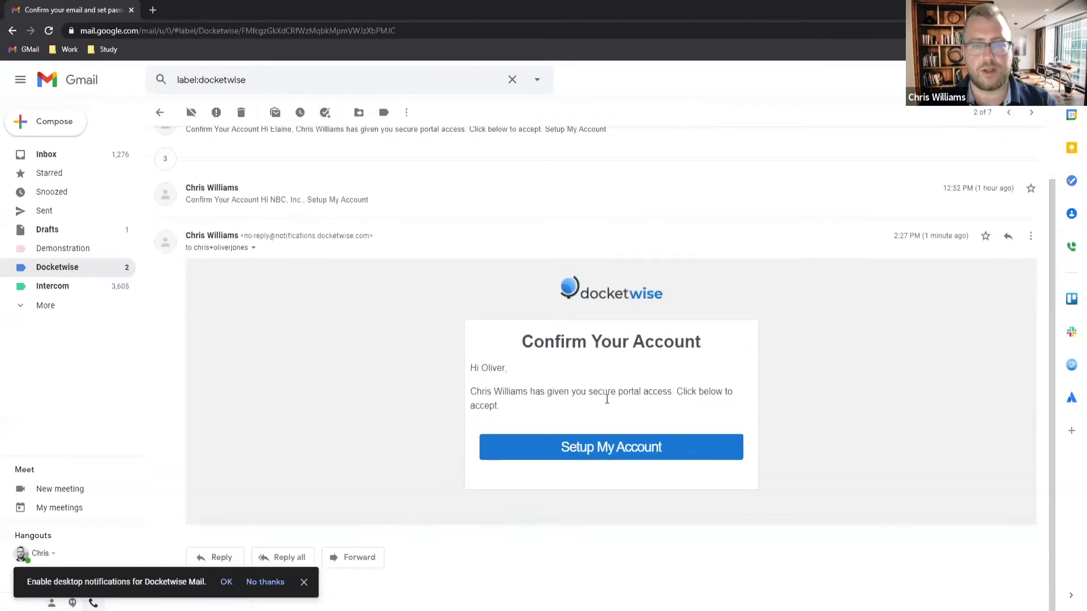
left_click(594, 448)
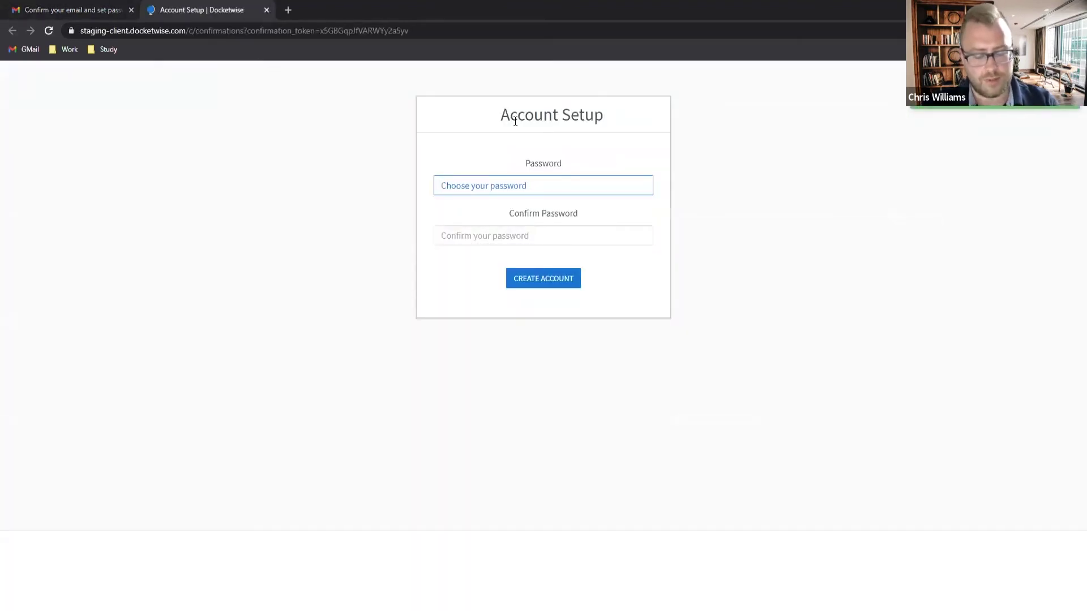
Step: Create the portal account with a confirmed password and open payment for the $455 invoice
type("•")
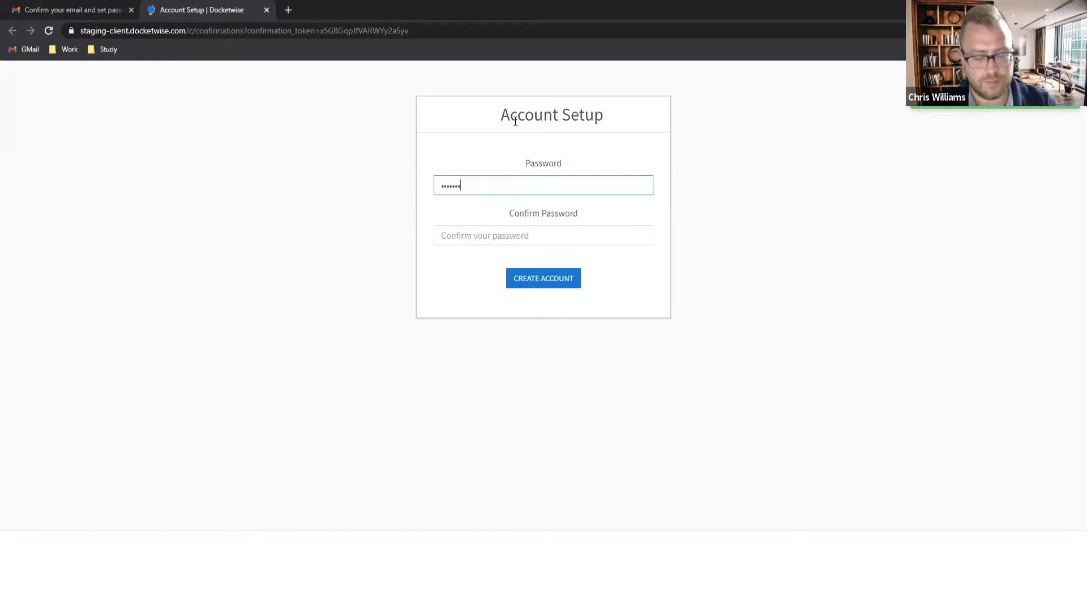
key("Tab")
type("•••")
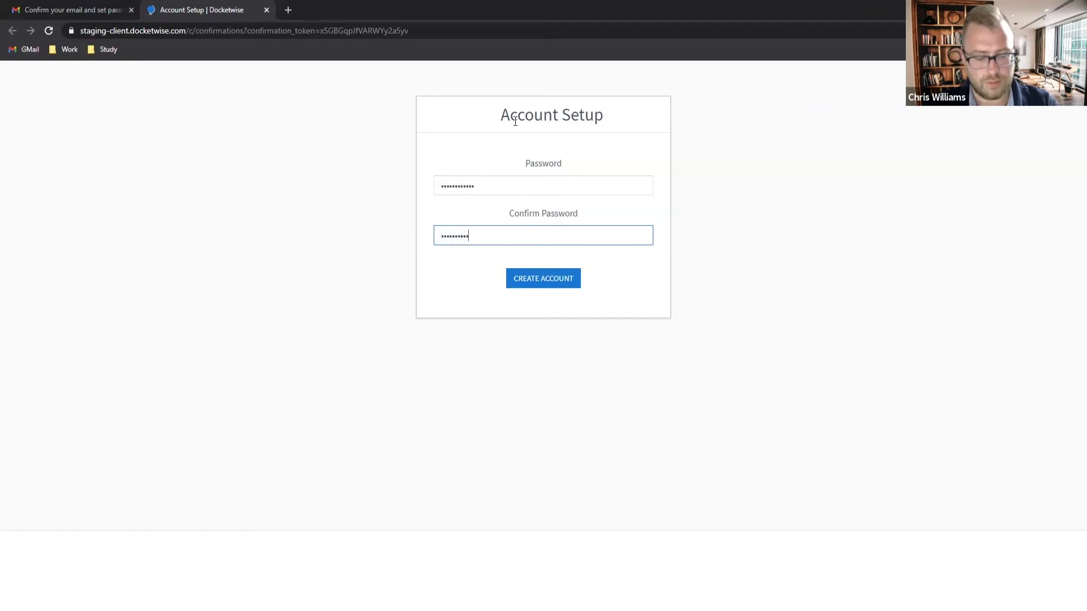
left_click(512, 180)
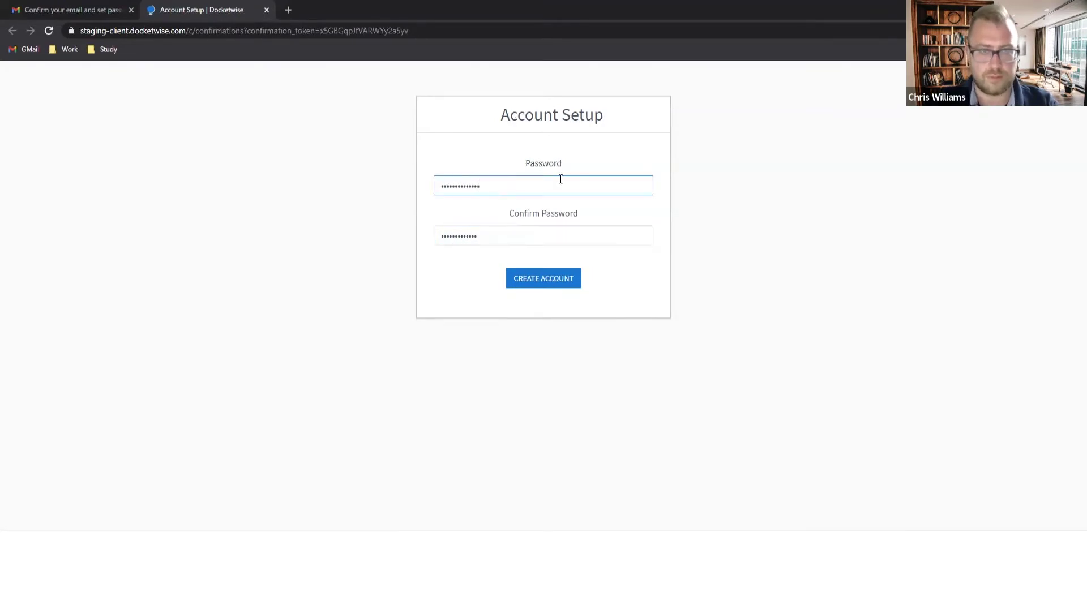
left_click(499, 243)
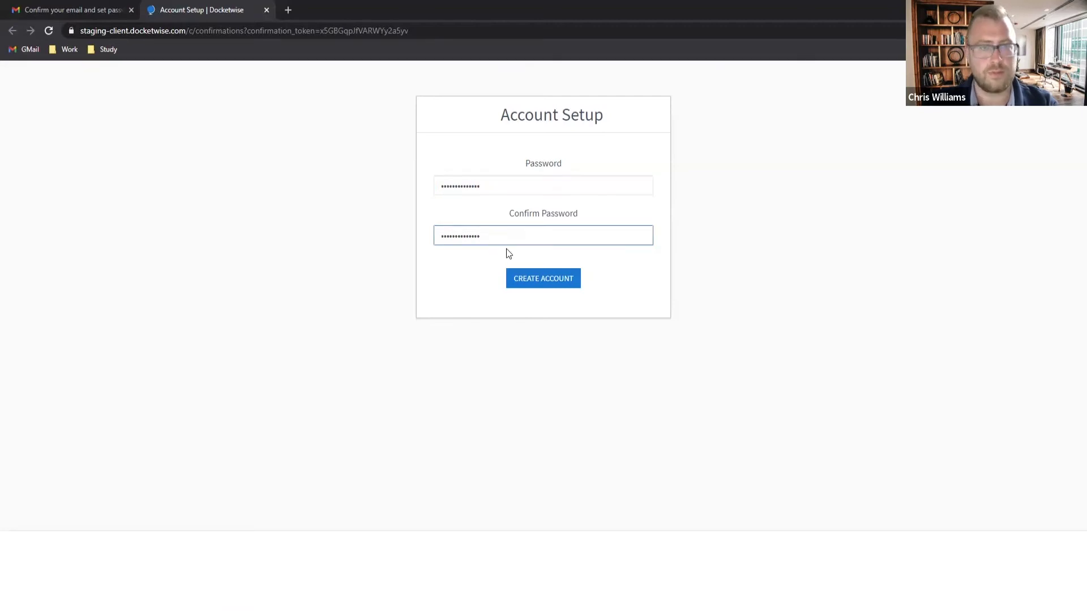
left_click(521, 277)
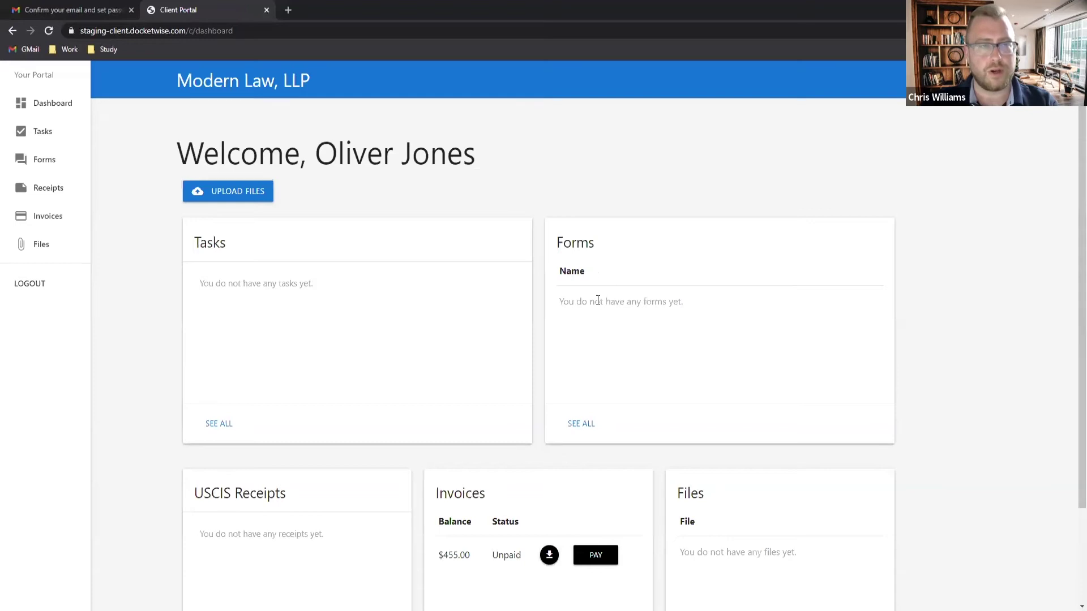
scroll(605, 340, "down", 3)
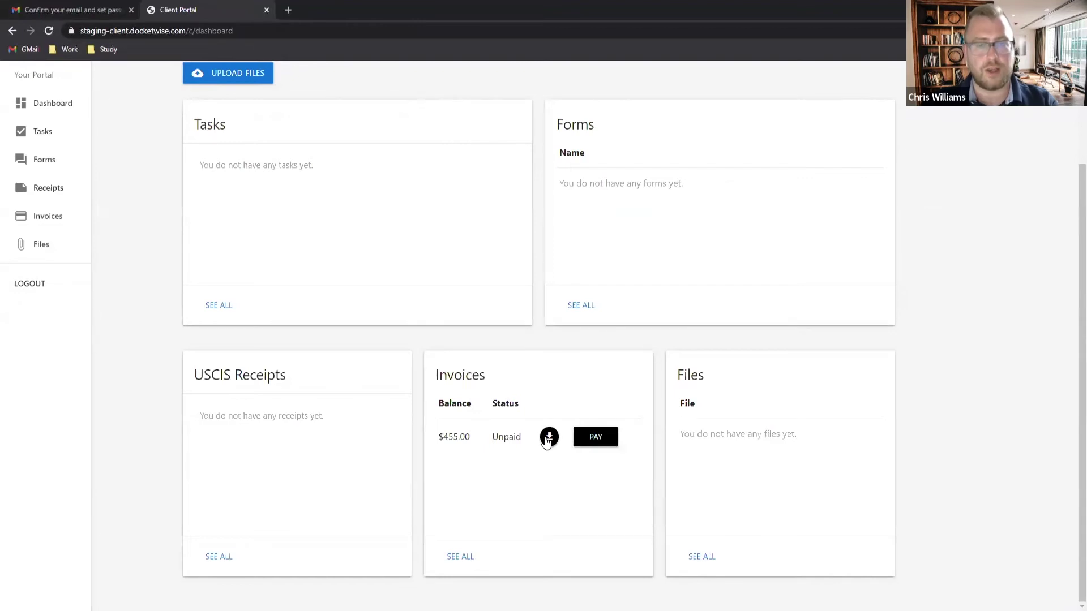
left_click(598, 440)
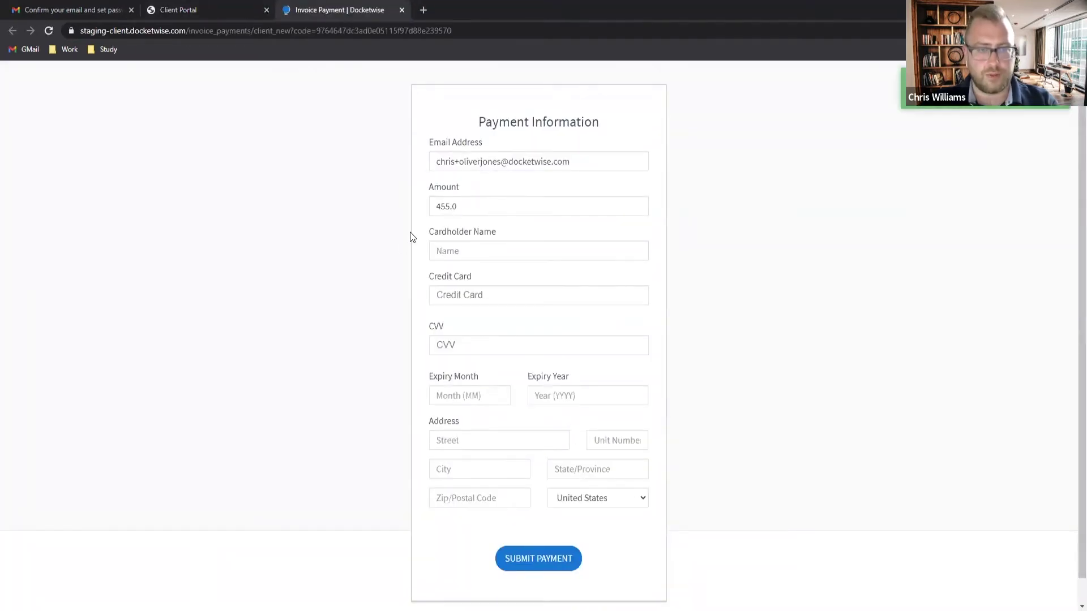
Step: Enter the cardholder name, test card number, and expiry month 11 and year
left_click(493, 252)
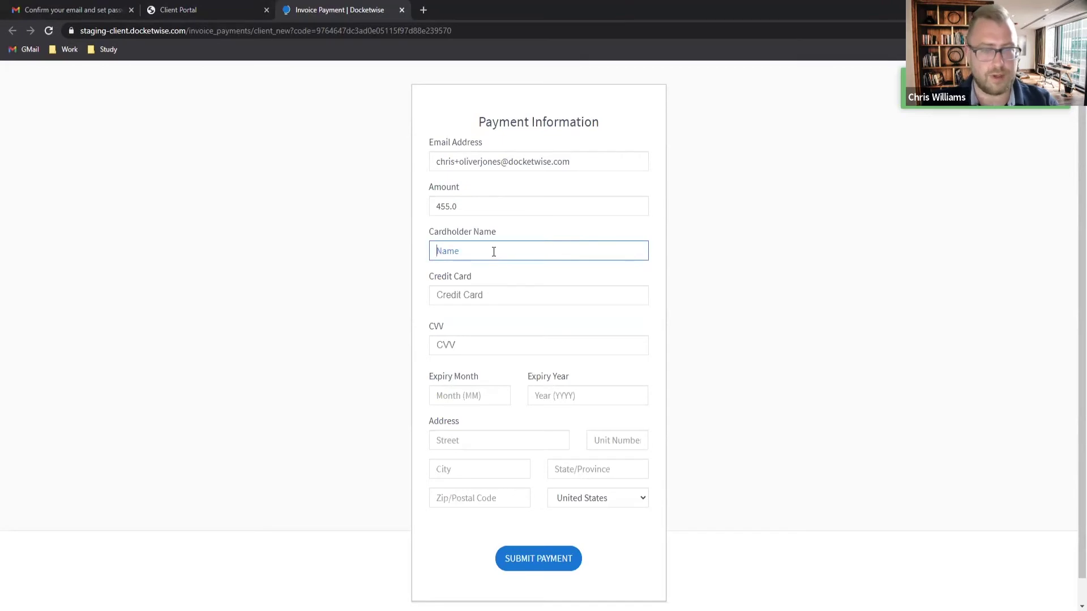
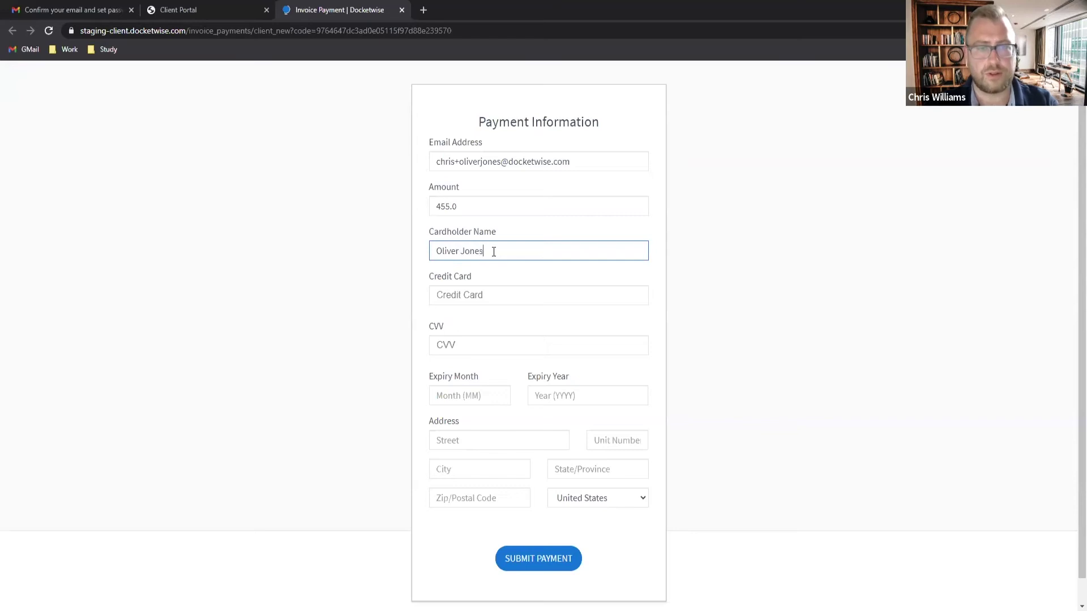
key("Tab")
type("424242")
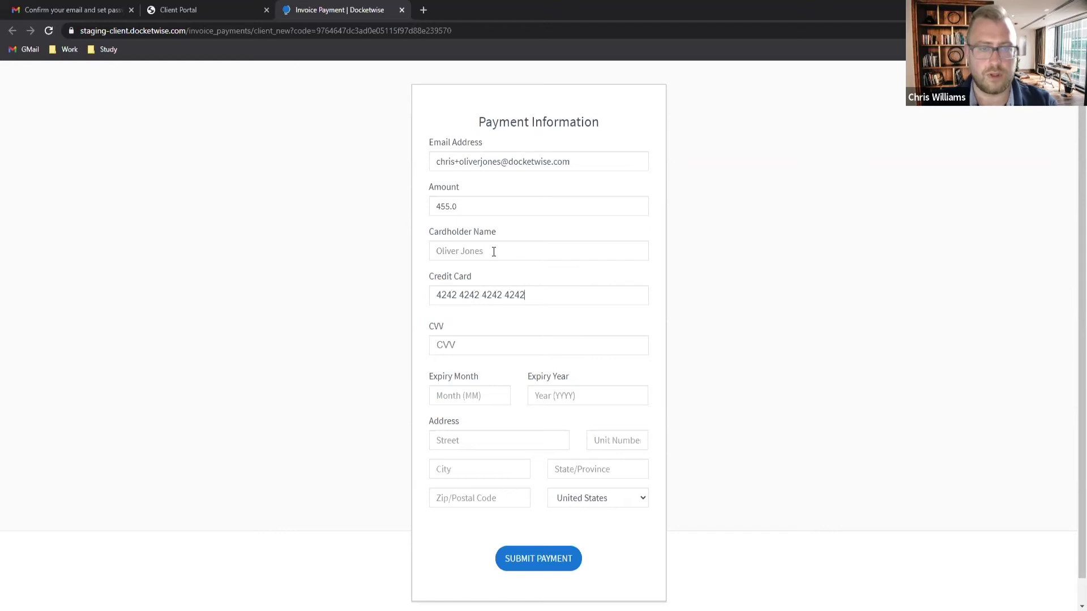
type("42424242421111")
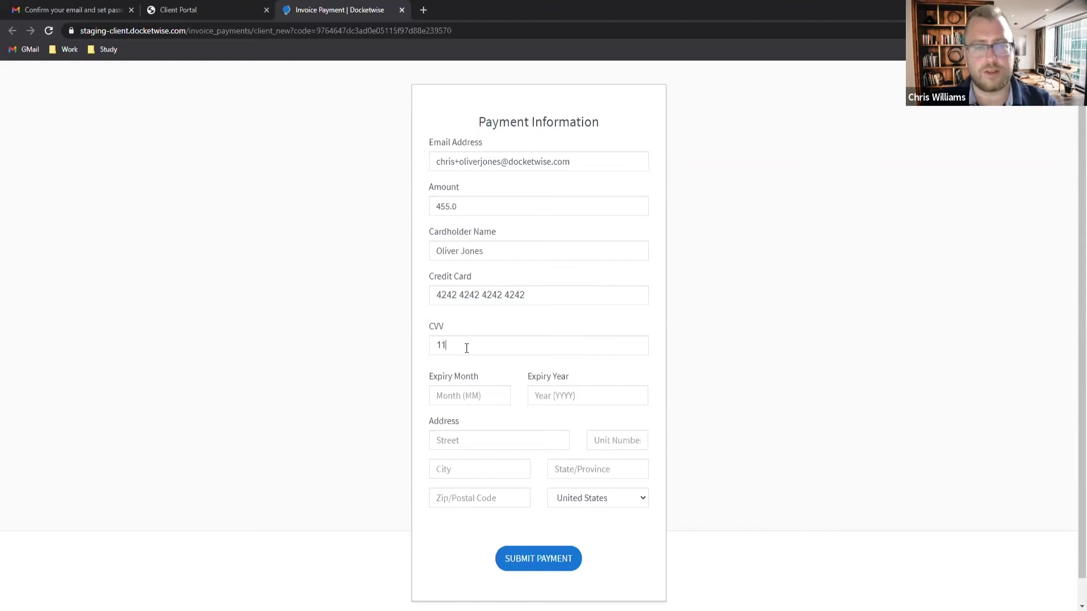
left_click(465, 387)
type("11")
left_click(583, 392)
type("2029")
Step: Fill in the billing street, city, state and zip, then submit the $455 payment
left_click(490, 440)
type("123 Main")
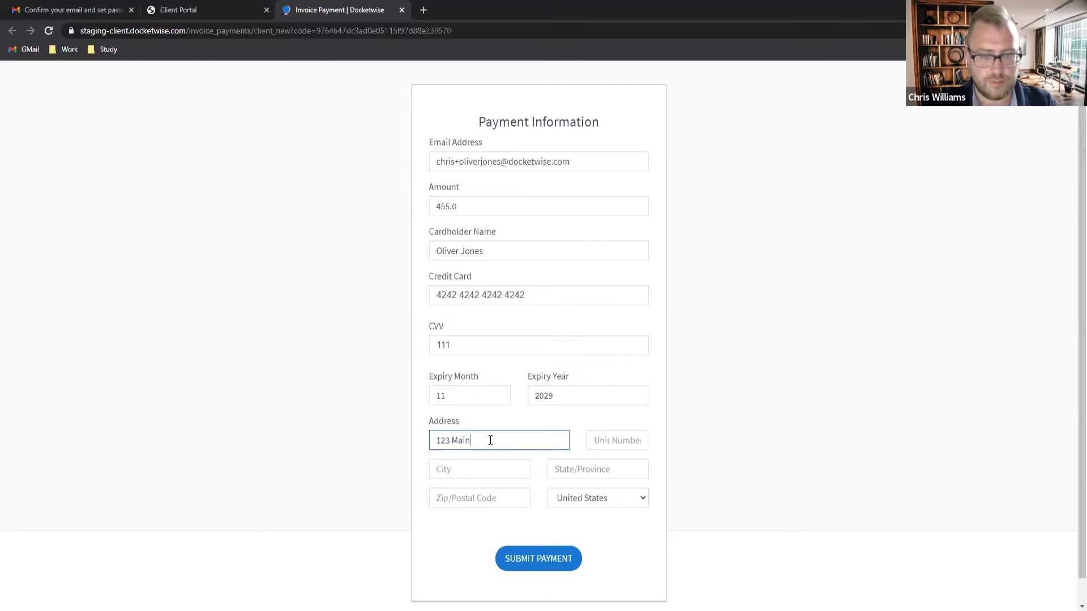
type(" Street")
left_click(461, 473)
type("Ph")
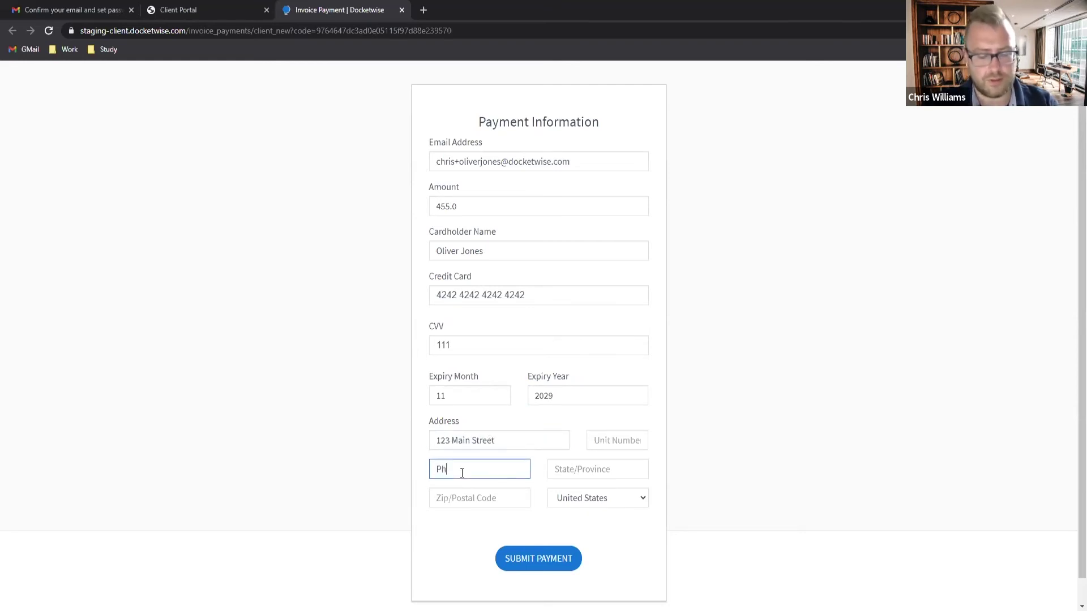
type("iladelphia")
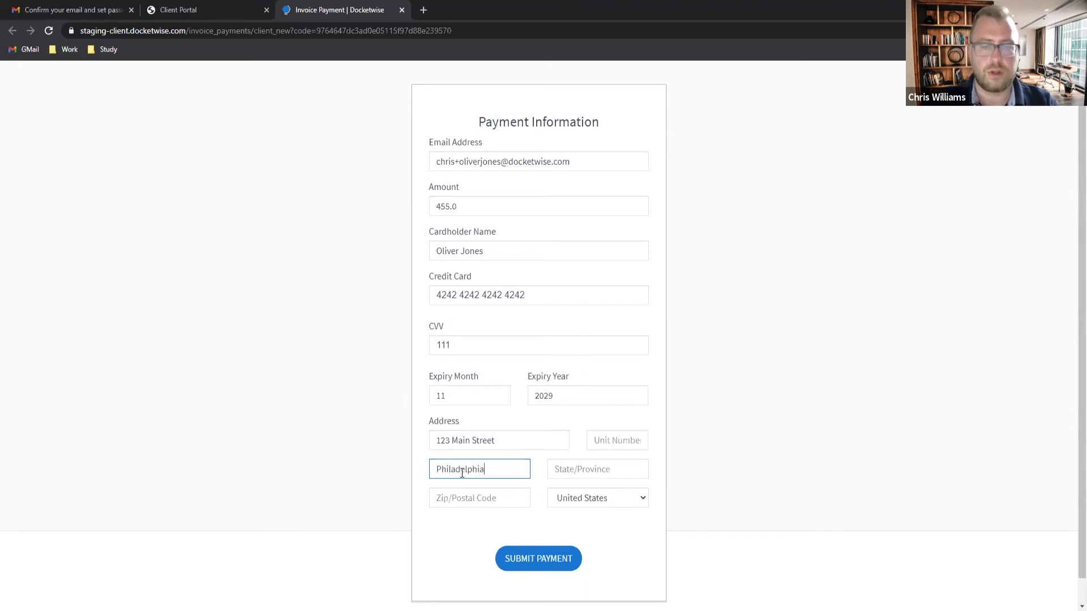
key("Tab")
type("PA")
key("Tab")
type("19")
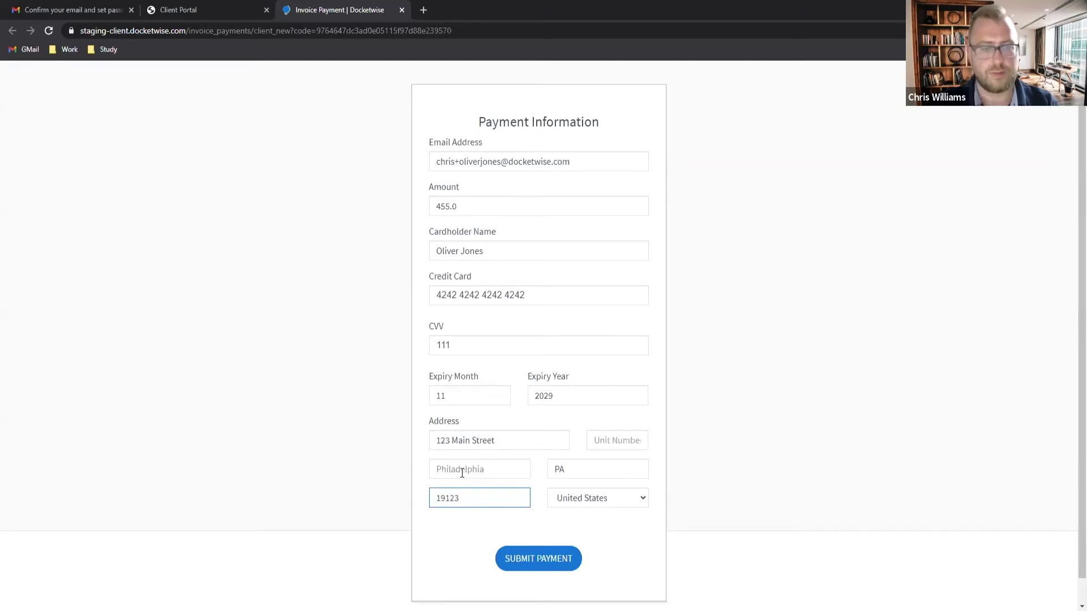
left_click(561, 561)
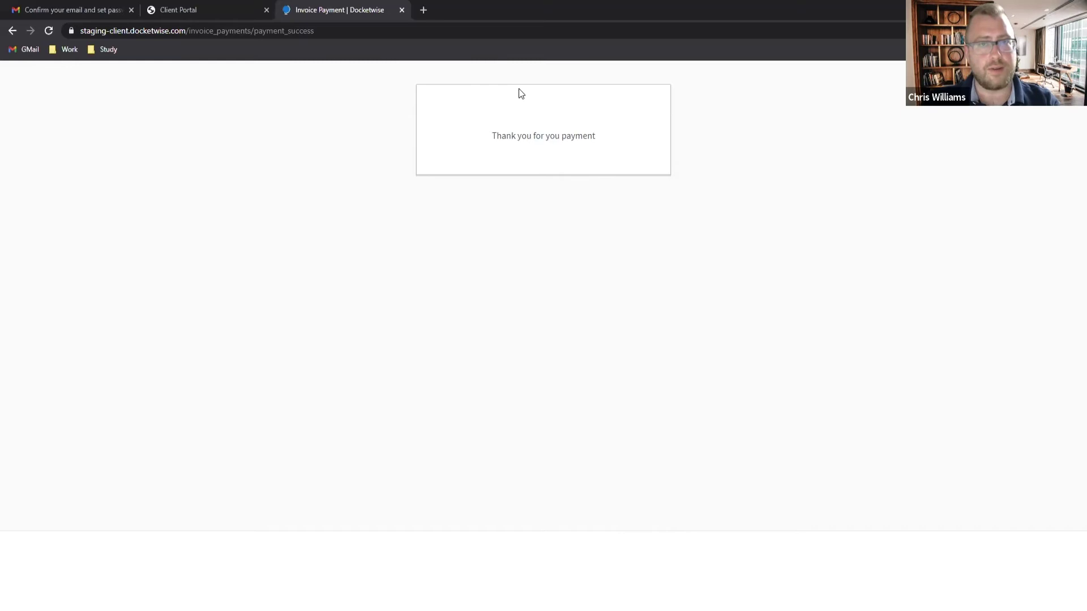
left_click(402, 10)
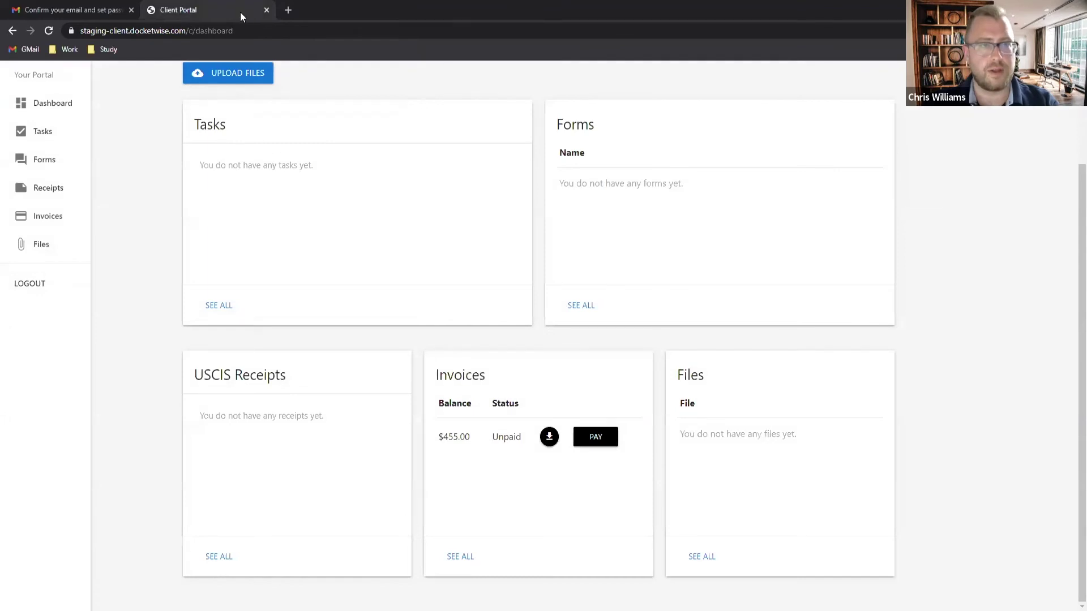
Step: Read the $455.00 Payment Success receipt in Gmail, then return to the Docketwise invoices
left_click(69, 15)
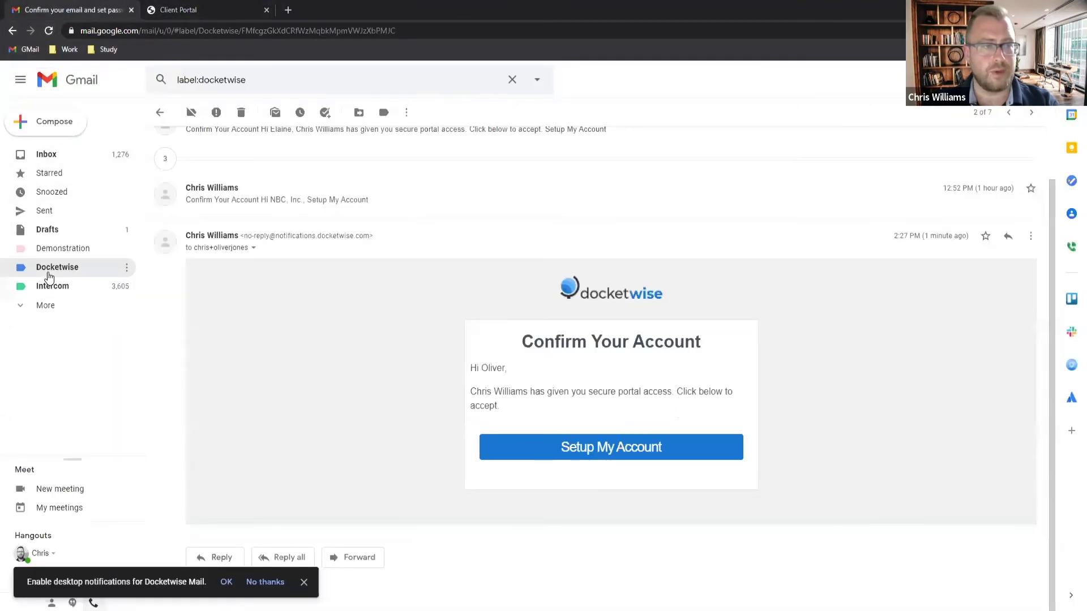
left_click(49, 269)
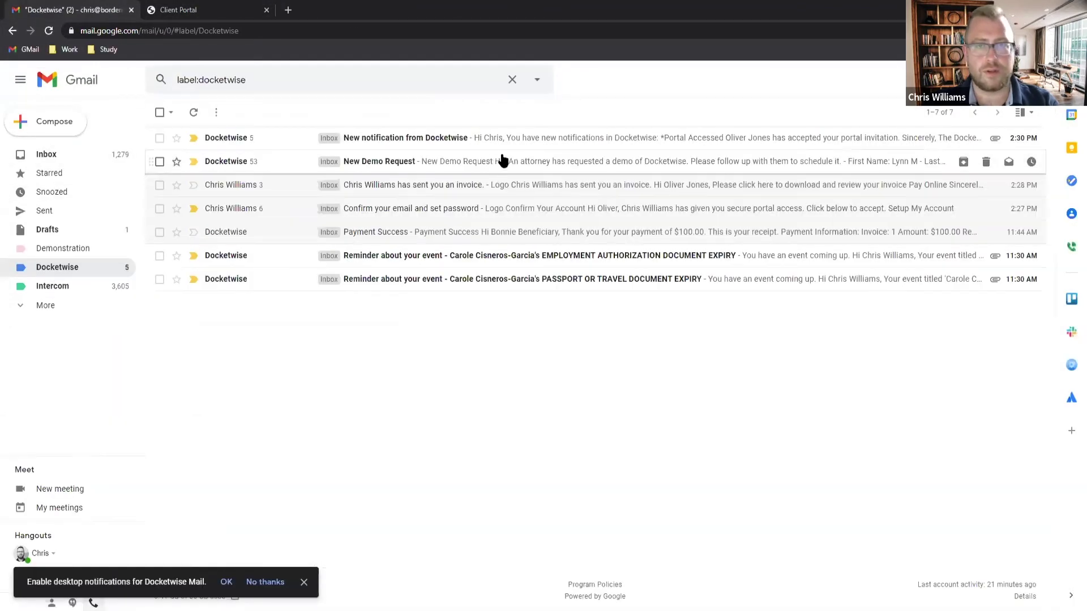
left_click(48, 31)
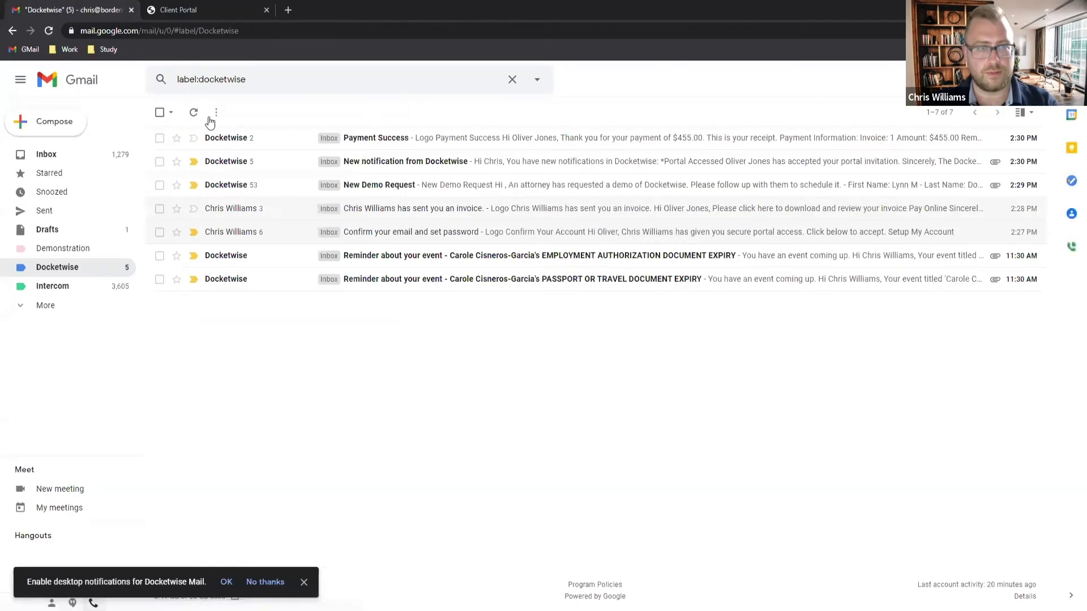
left_click(481, 146)
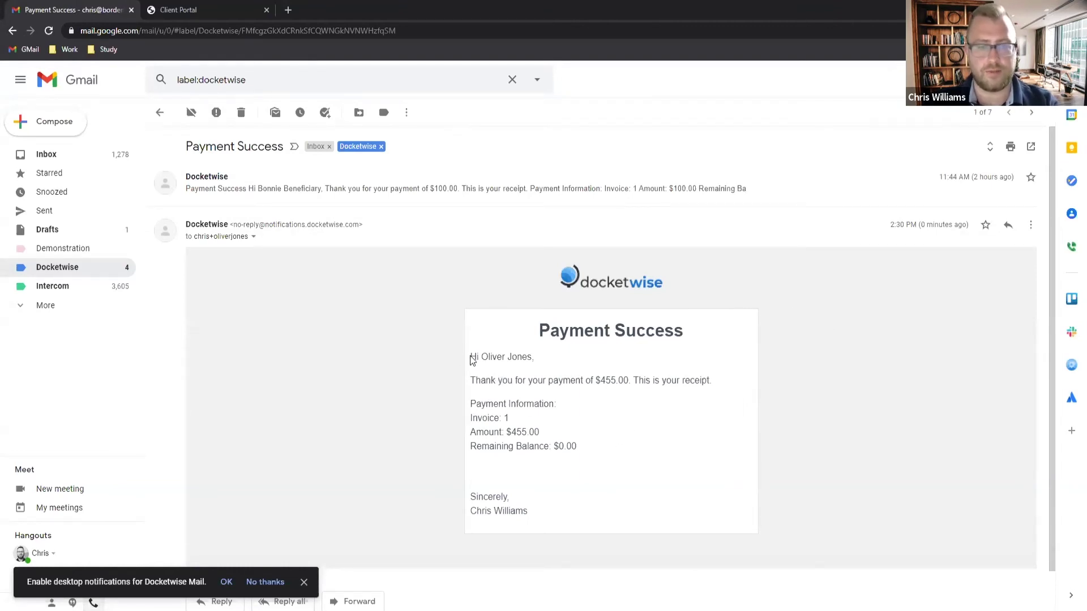
left_click_drag(474, 380, 674, 404)
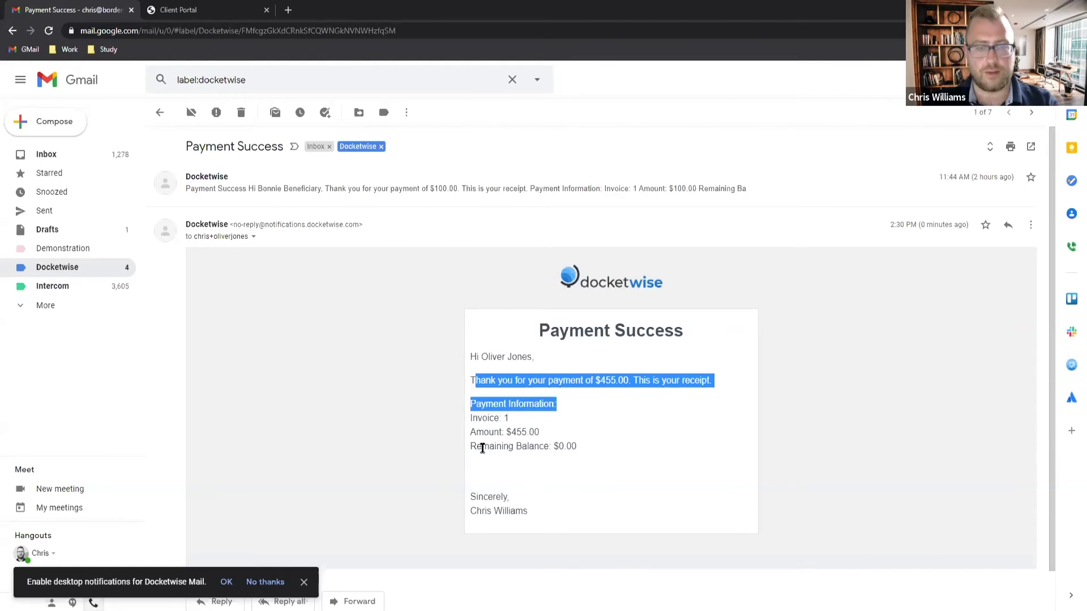
left_click_drag(532, 520, 459, 507)
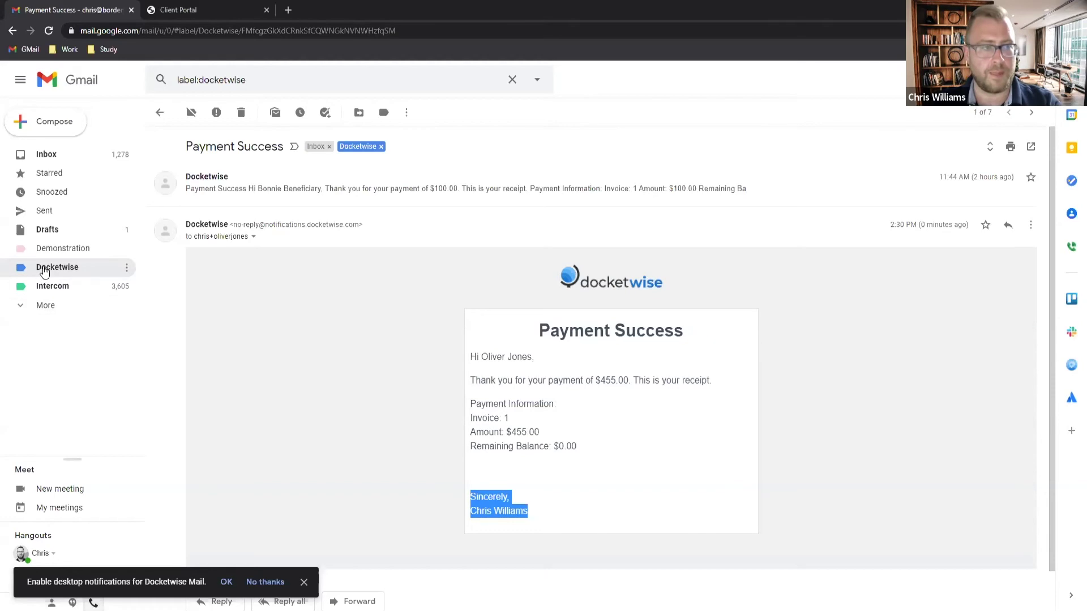
left_click(45, 271)
key("alt+Tab")
key("alt+Tab")
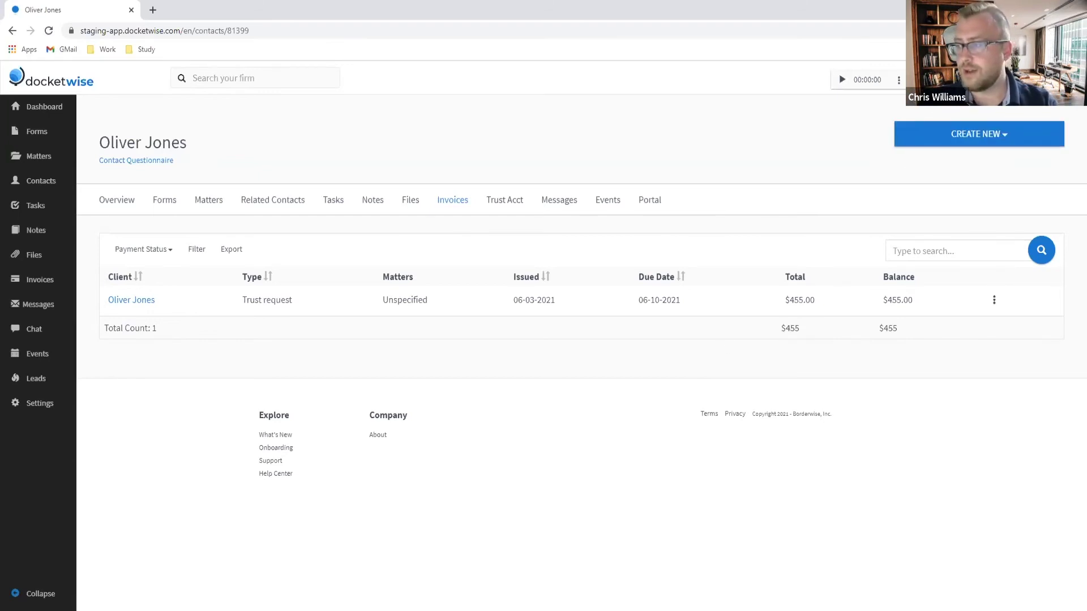
Step: From the dashboard, add a new contact with the client's first and last name
left_click(21, 107)
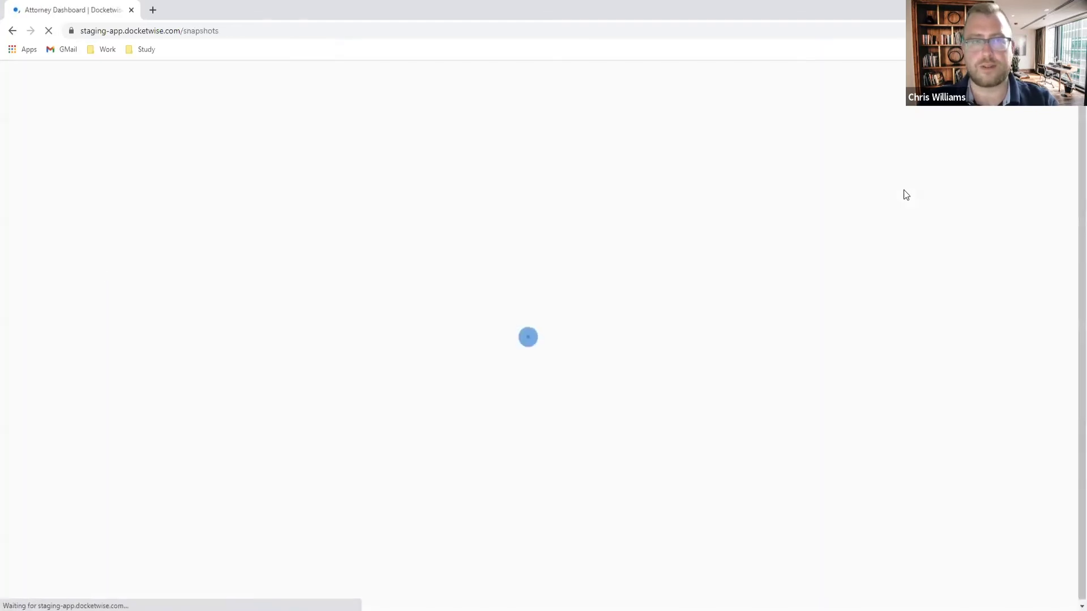
left_click(965, 134)
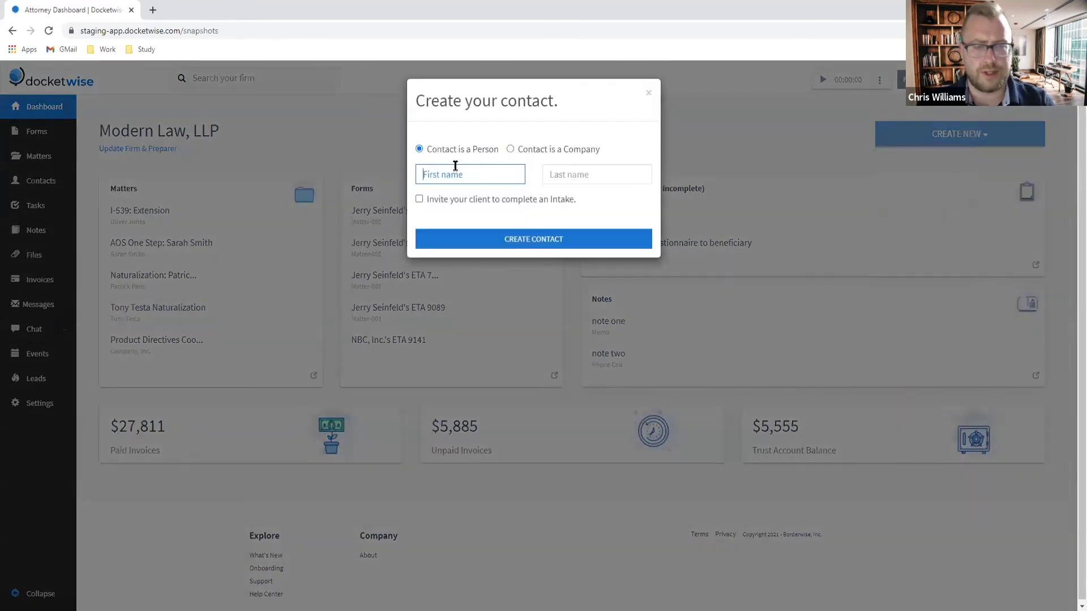
key("Tab")
left_click(473, 237)
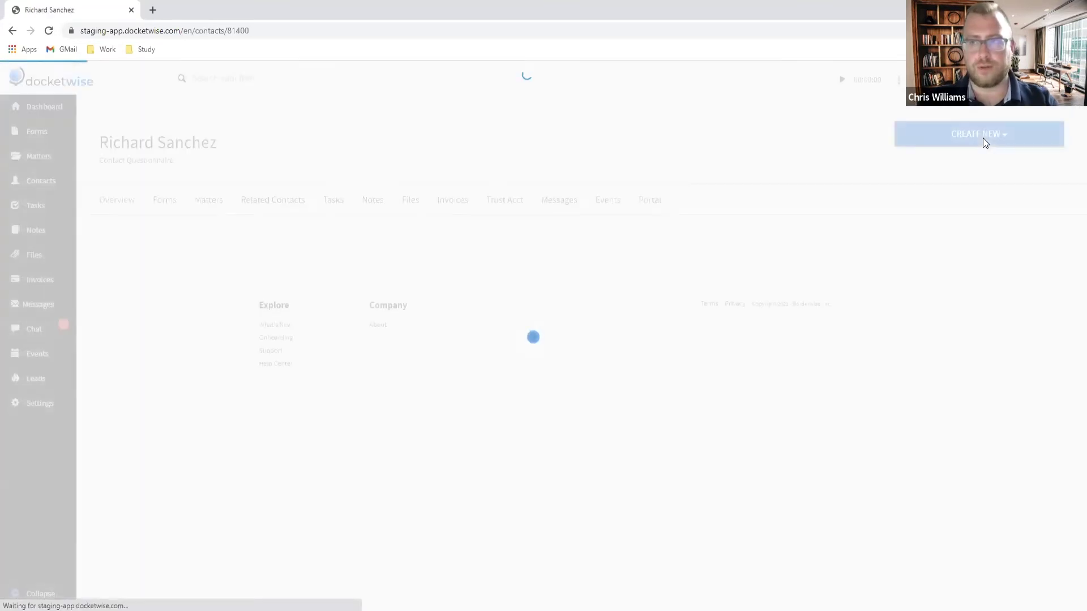
Step: Create a matter for this contact named 'Removal of Conditions:' followed by the client's name
left_click(982, 138)
left_click(940, 193)
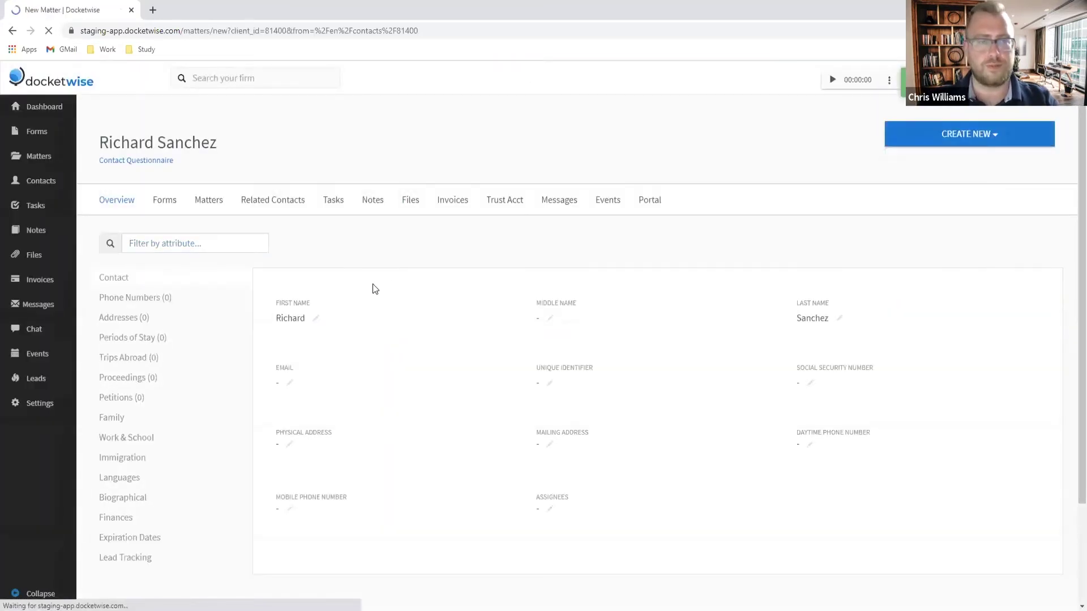
left_click(371, 351)
type("R")
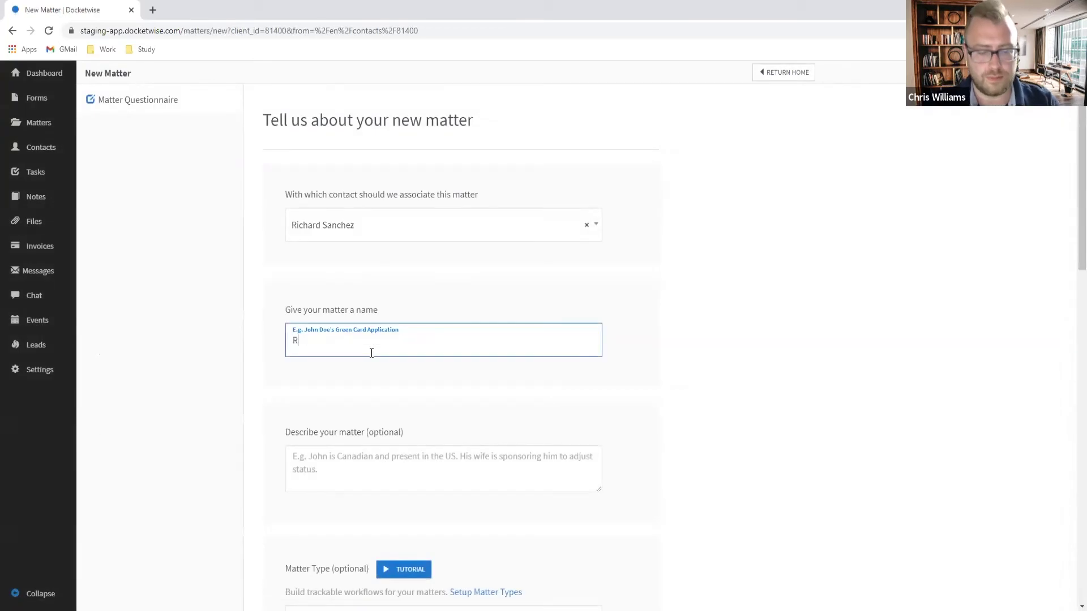
type("emoval f")
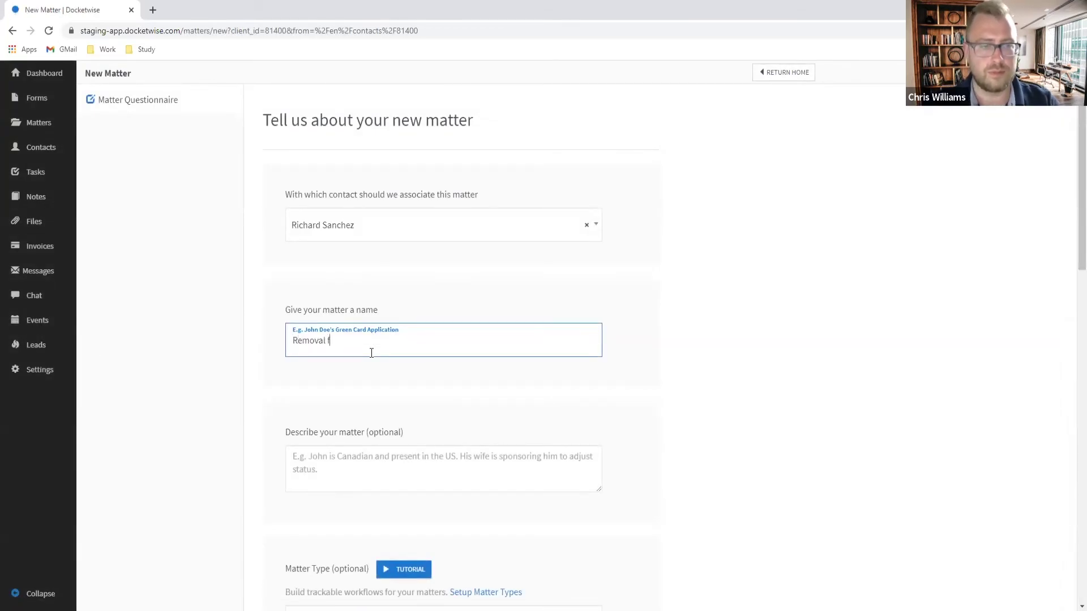
key("BackSpace")
type("of Conditions")
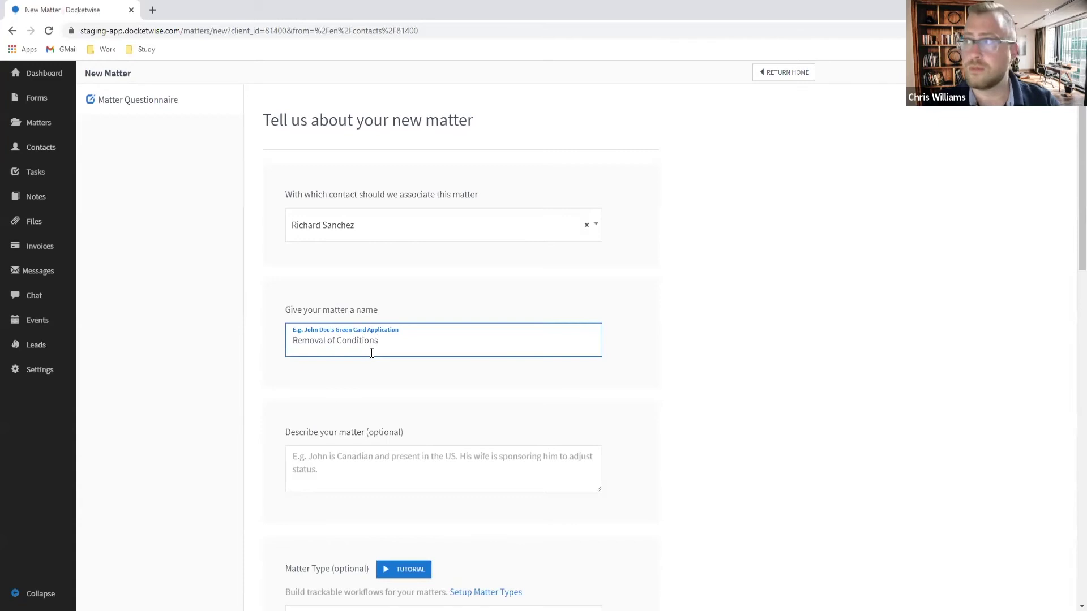
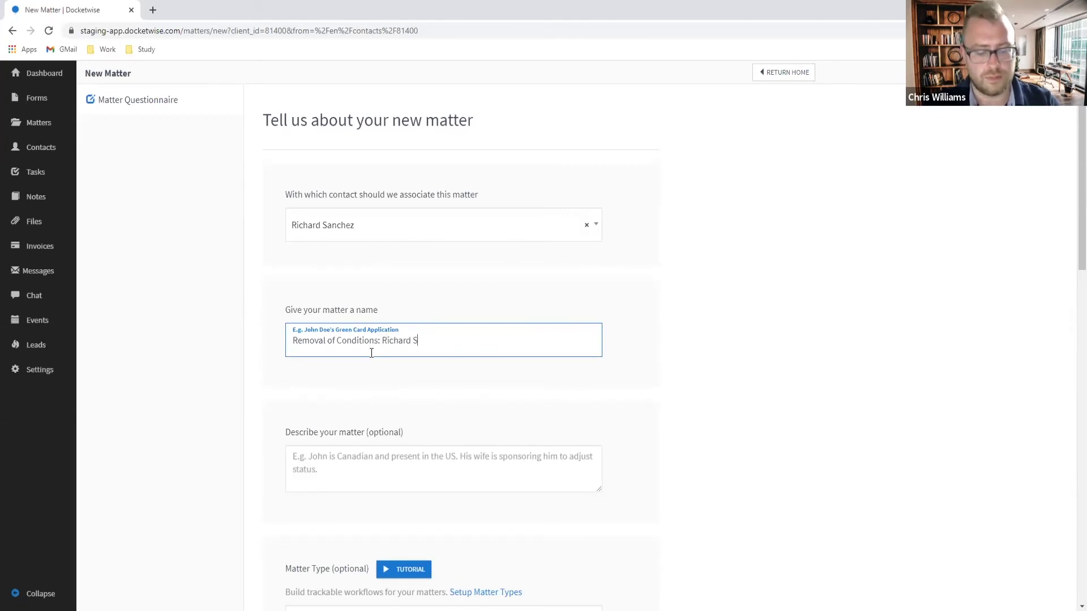
scroll(418, 355, "down", 15)
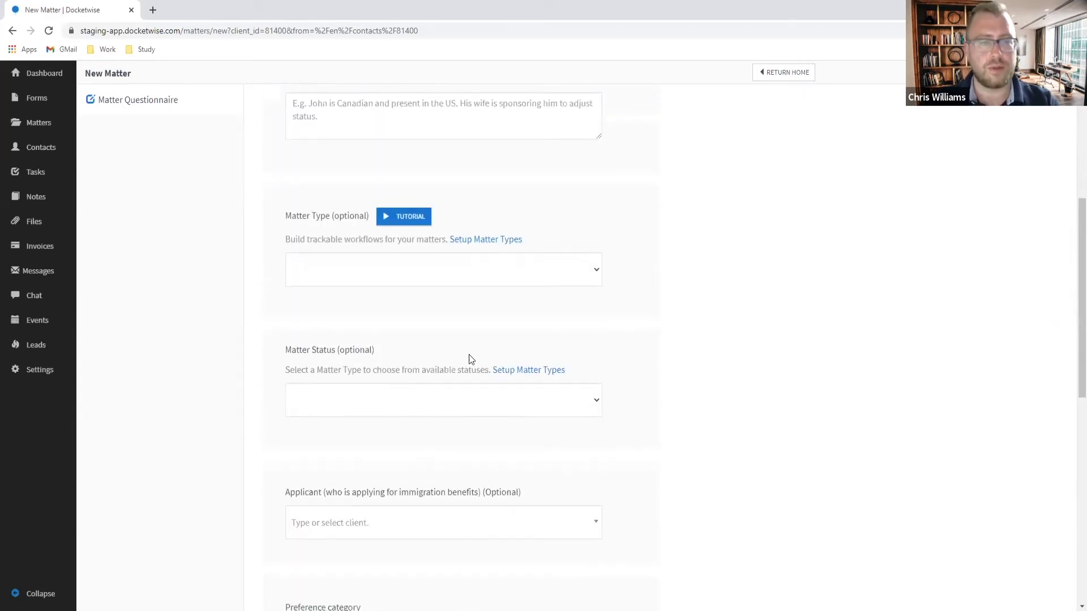
left_click(267, 423)
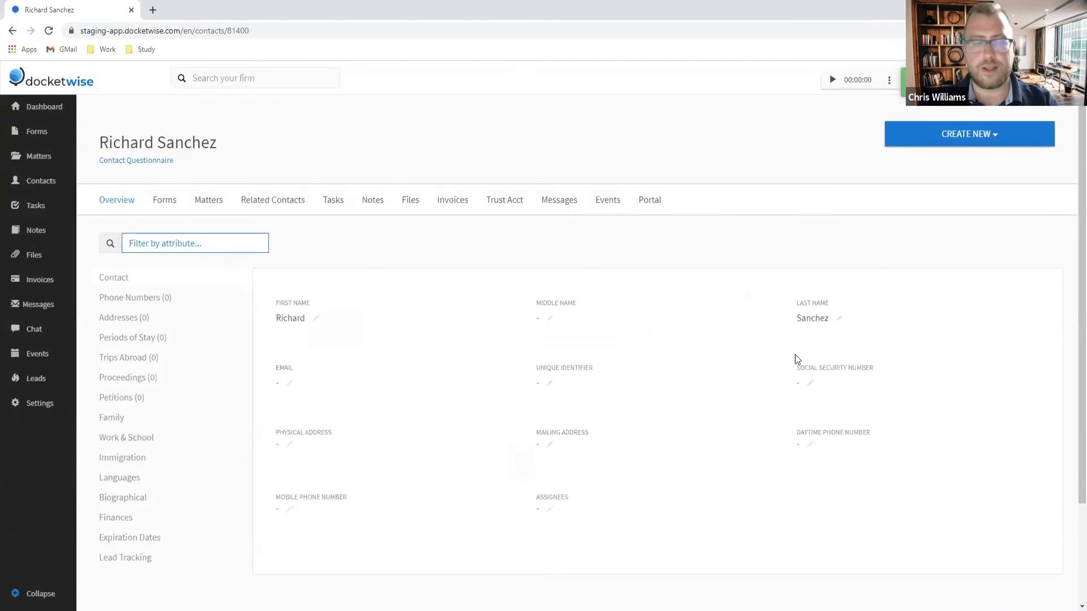
Step: Create a new invoice linked to the contact's Removal of Conditions matter
left_click(979, 141)
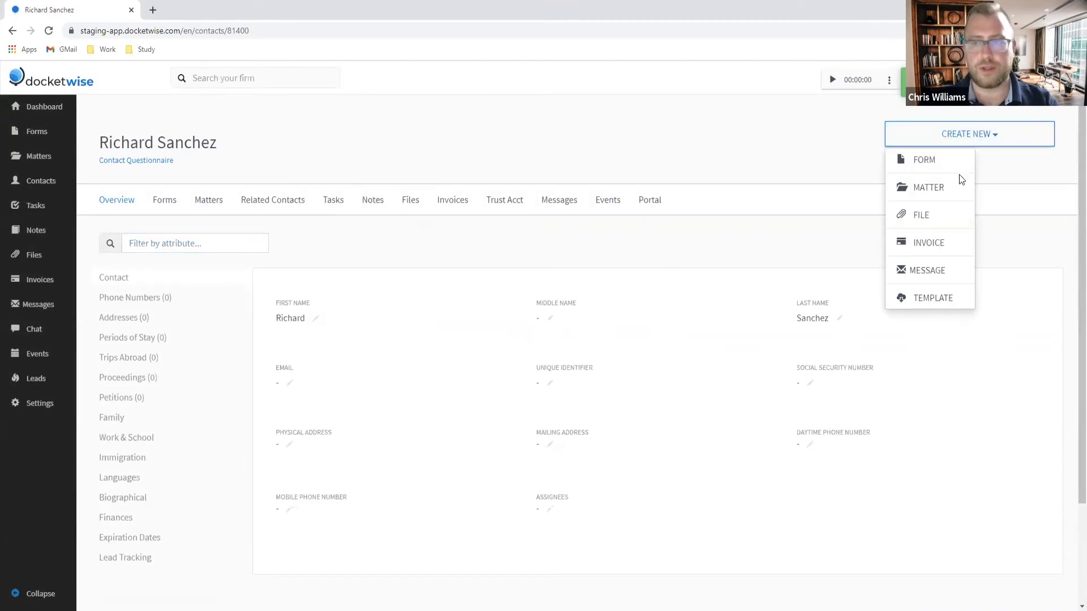
left_click(926, 243)
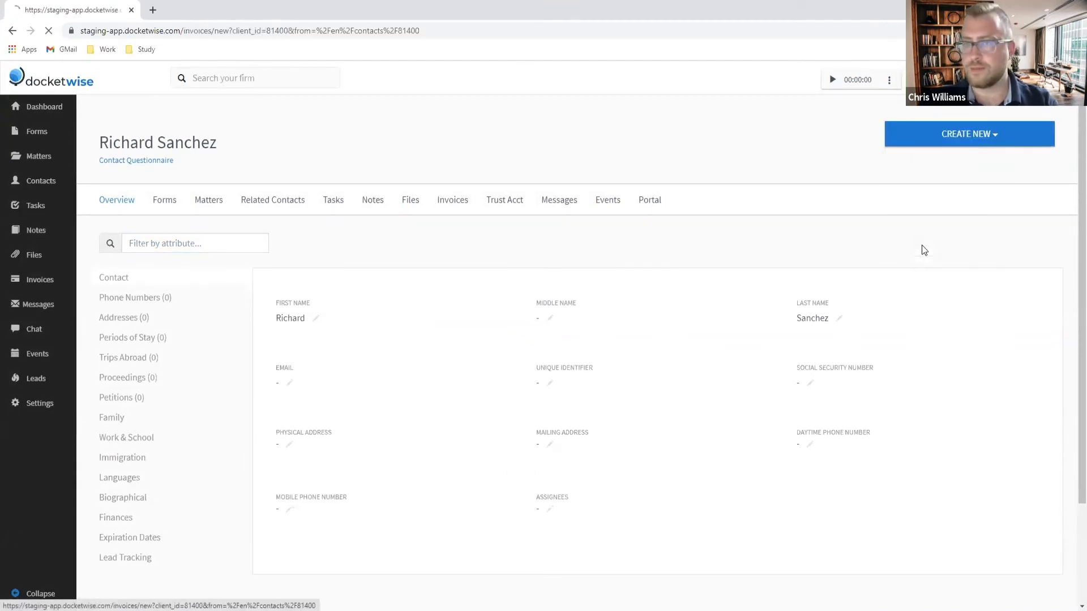
scroll(347, 351, "down", 3)
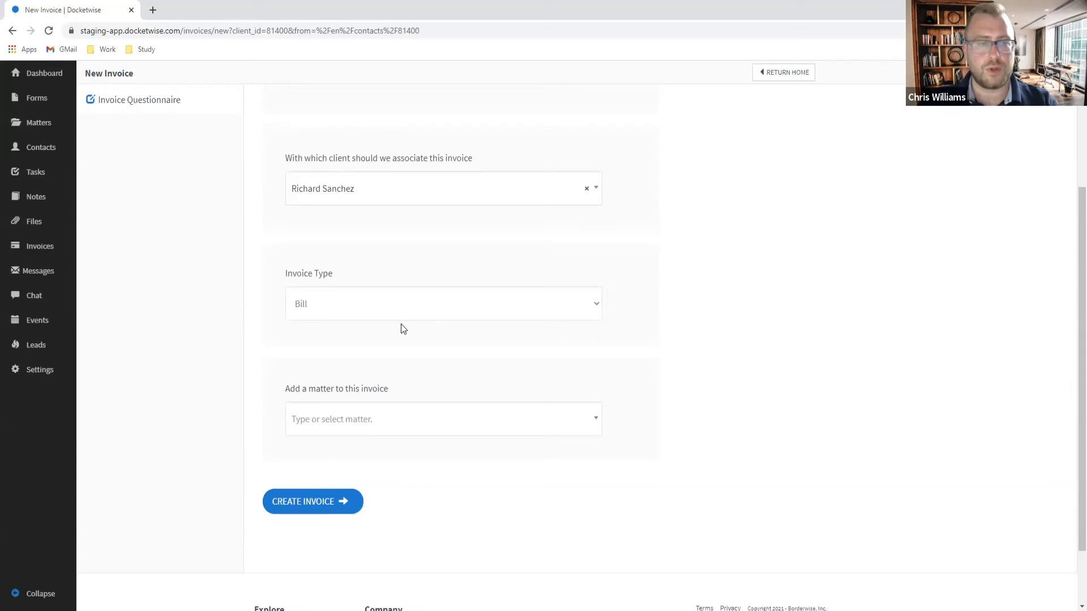
left_click(307, 420)
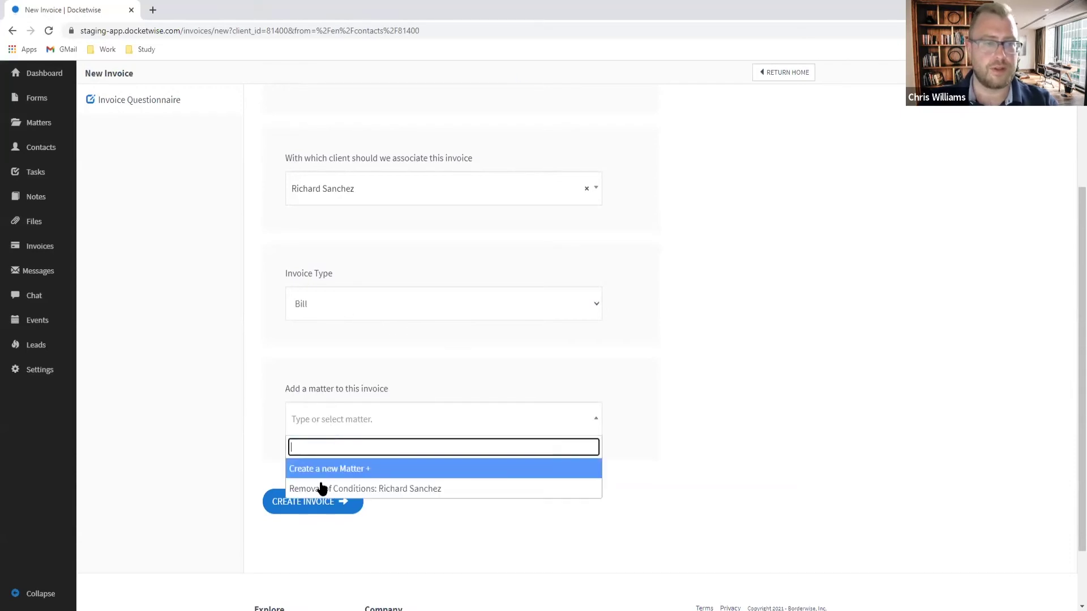
left_click(322, 489)
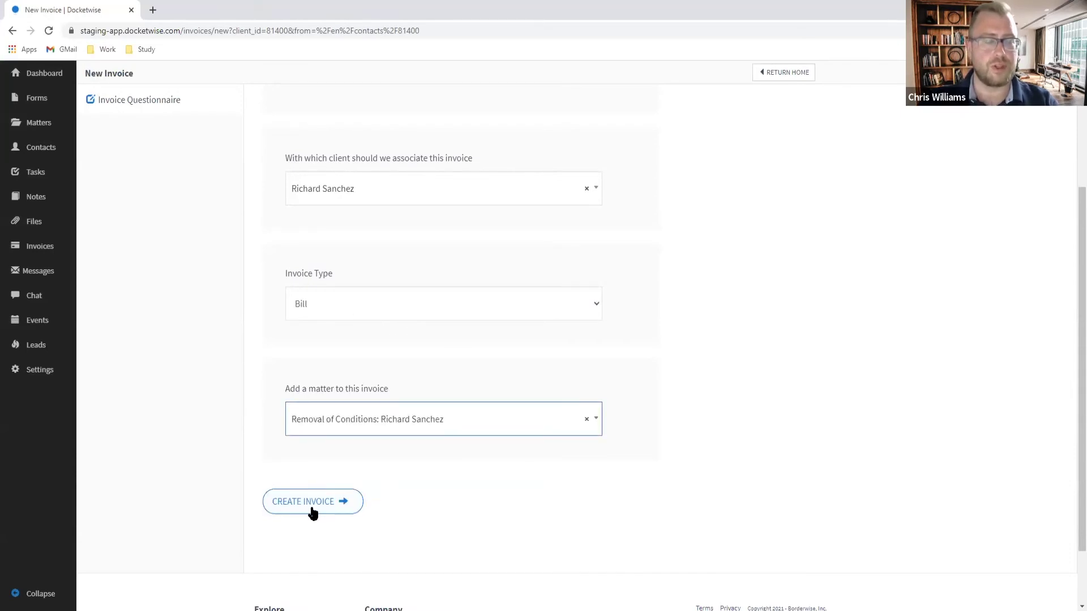
left_click(307, 509)
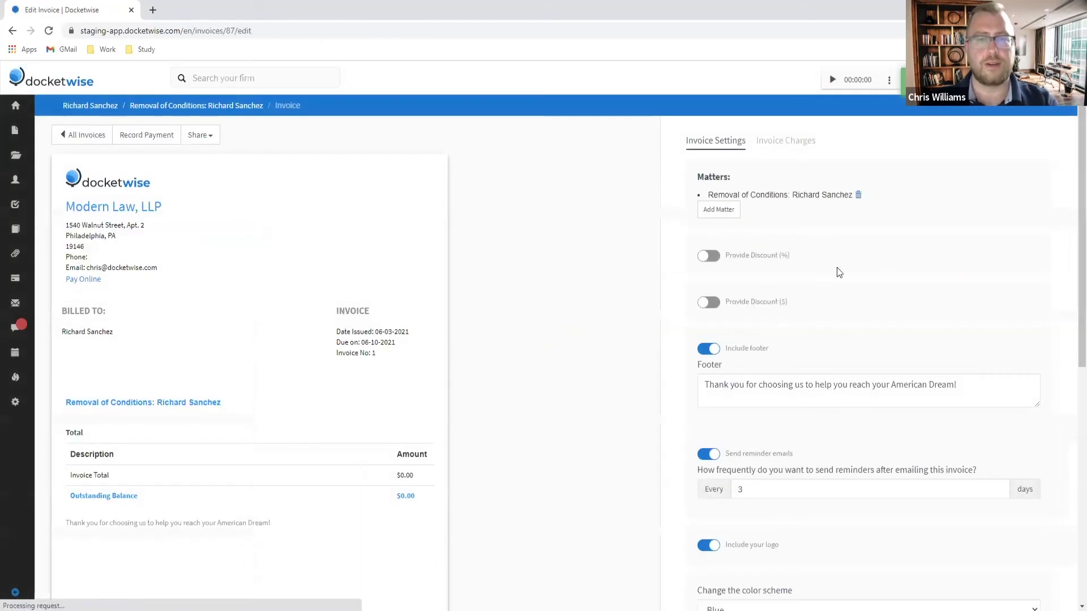
Step: Add an Attorney's Fees service charge of $2500 to the invoice
left_click(808, 141)
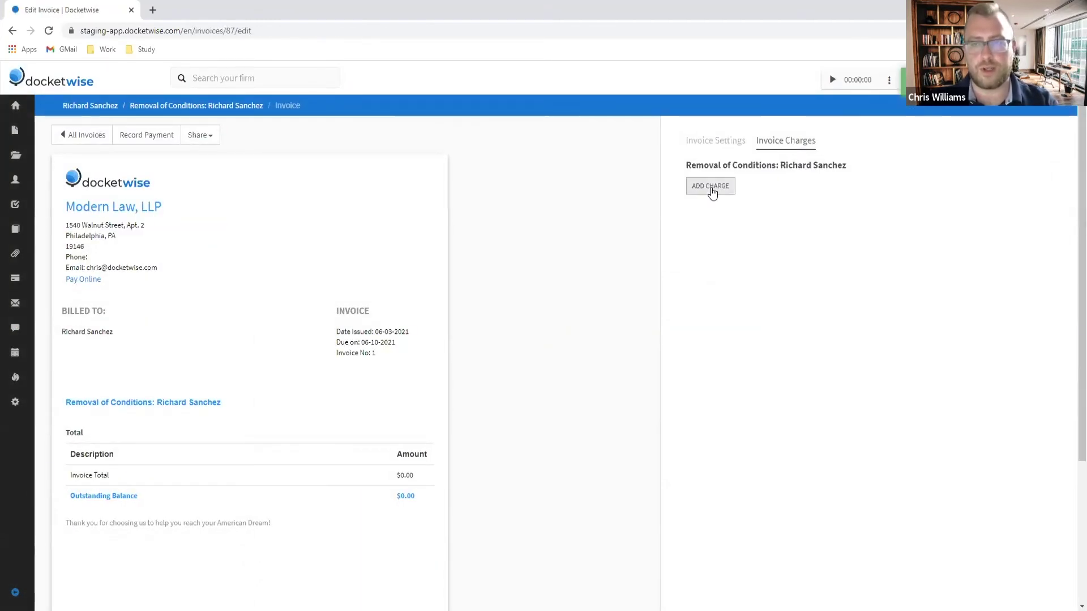
left_click(711, 189)
left_click(758, 223)
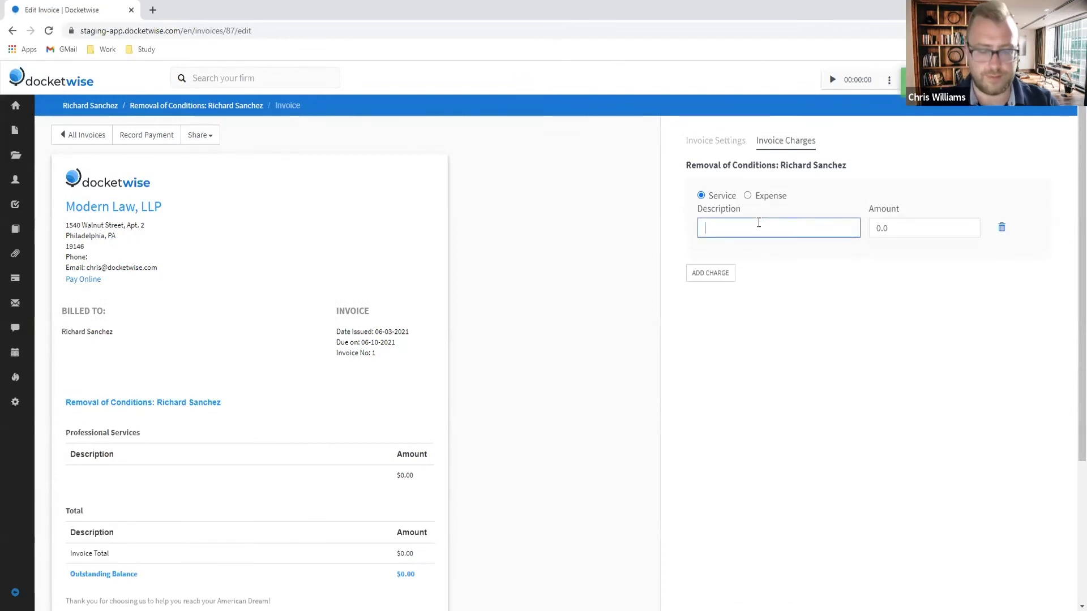
type("Attorney's Fees")
key("Tab")
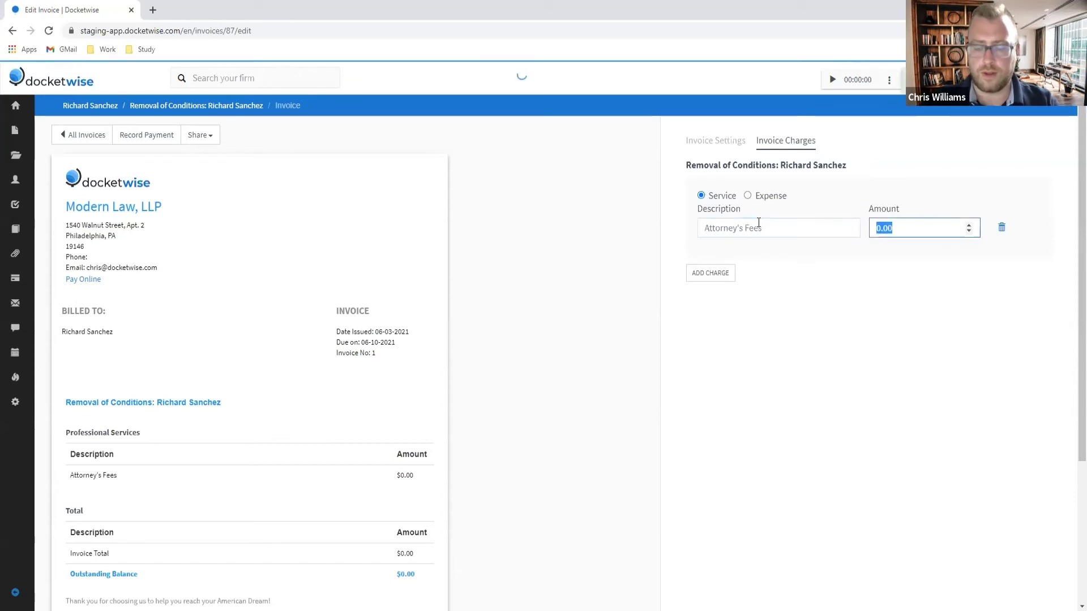
type("2500")
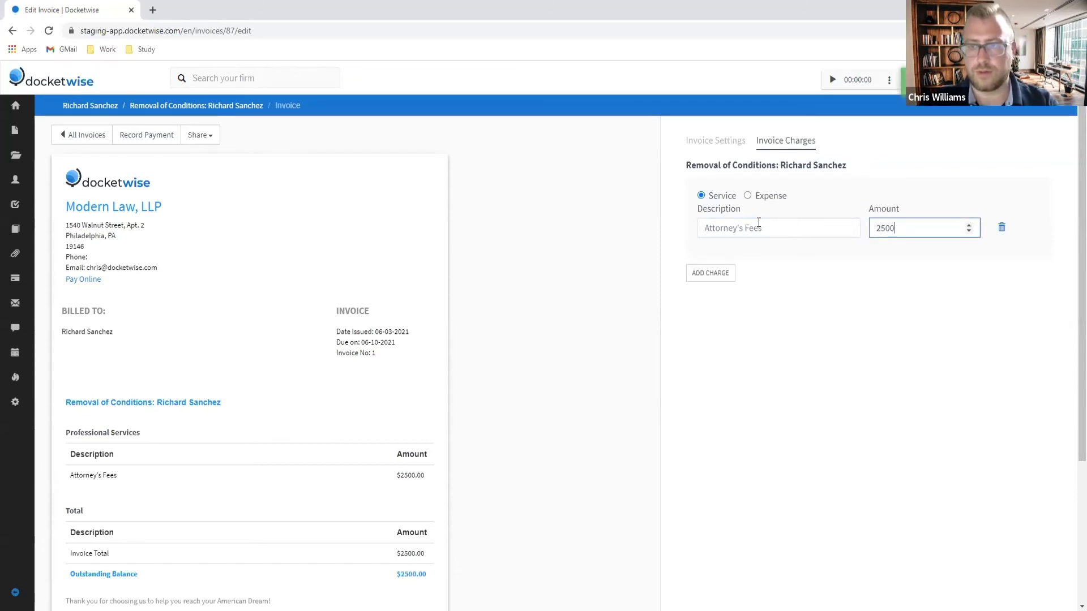
Step: Add a $250 Ordinary Costs expense line, then start a payment plan for the $2750 invoice
left_click(701, 273)
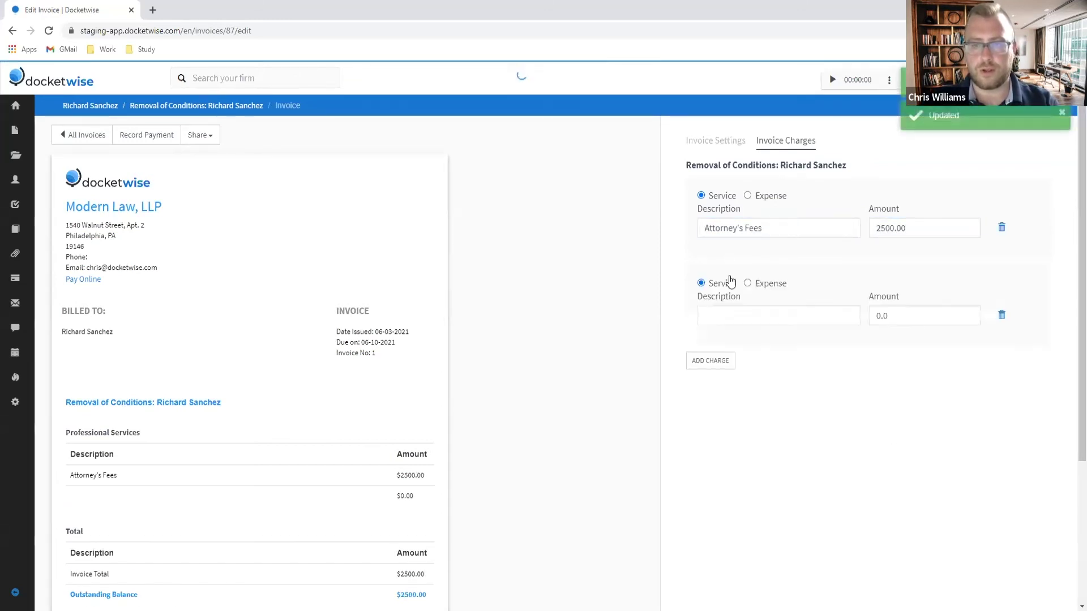
left_click(747, 283)
left_click(734, 311)
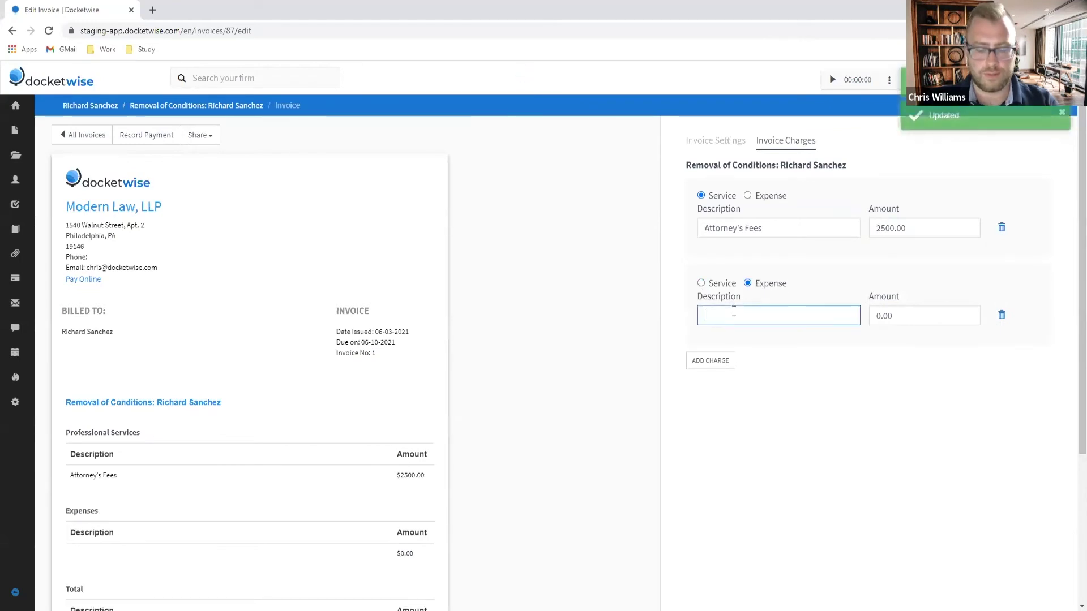
type("Ordinar")
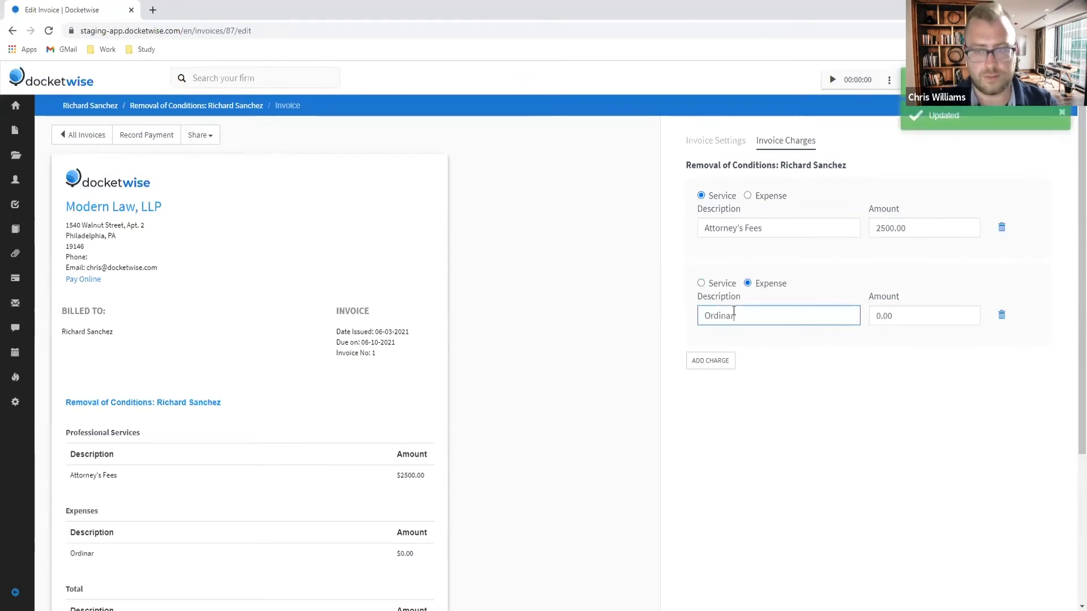
type("y Costst")
key("Tab")
type("250")
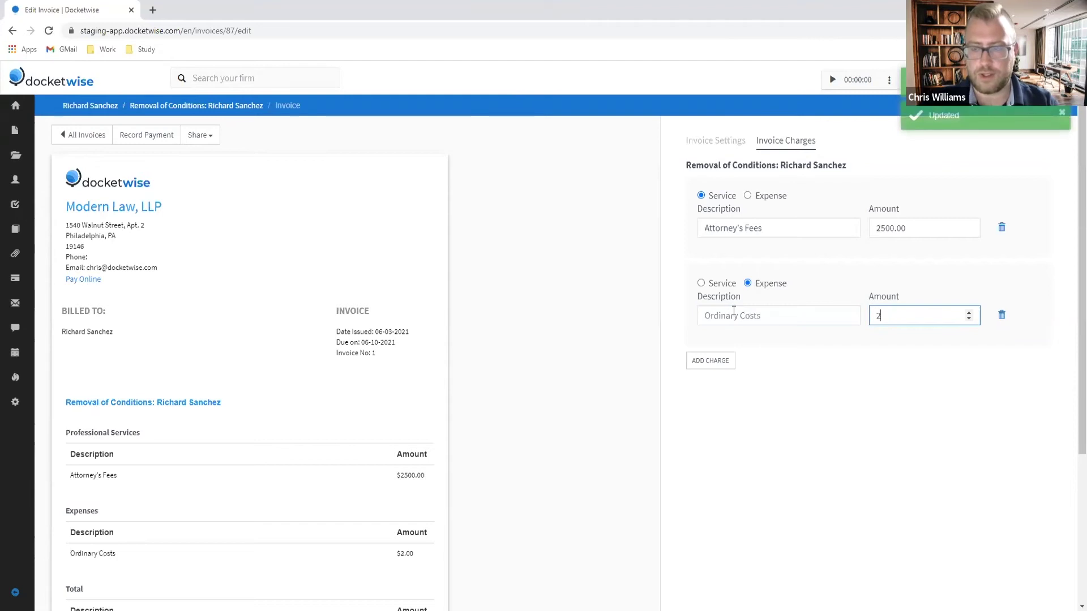
left_click(764, 369)
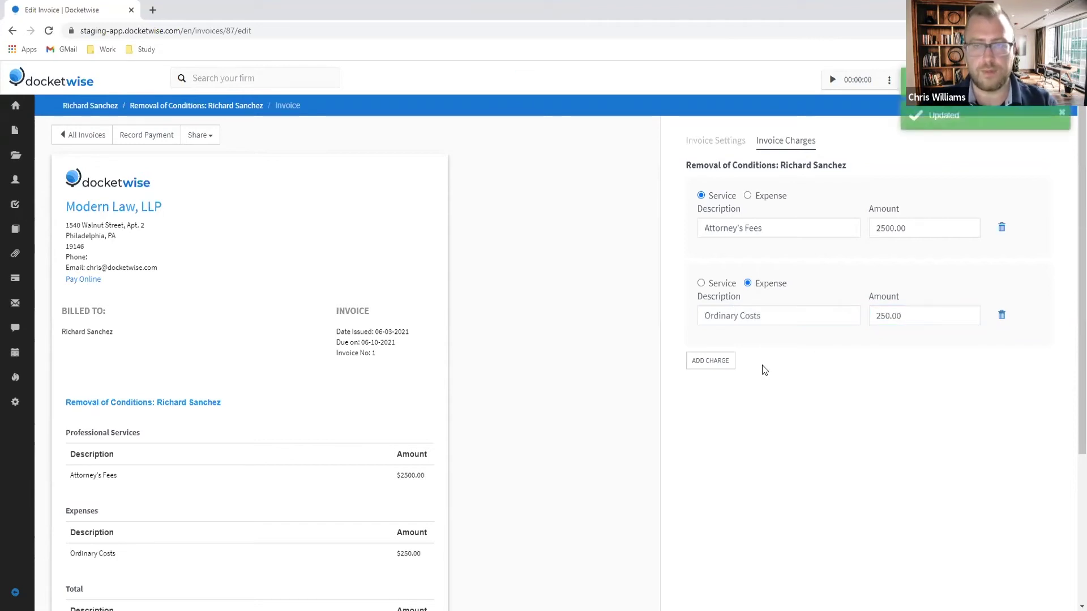
left_click(717, 142)
scroll(858, 348, "down", 8)
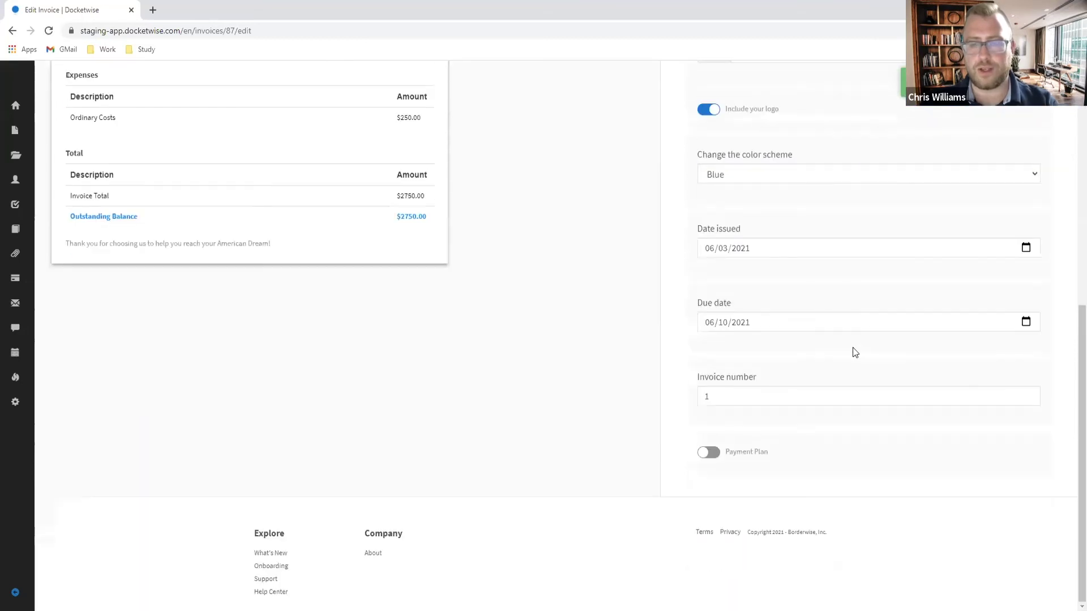
left_click(709, 453)
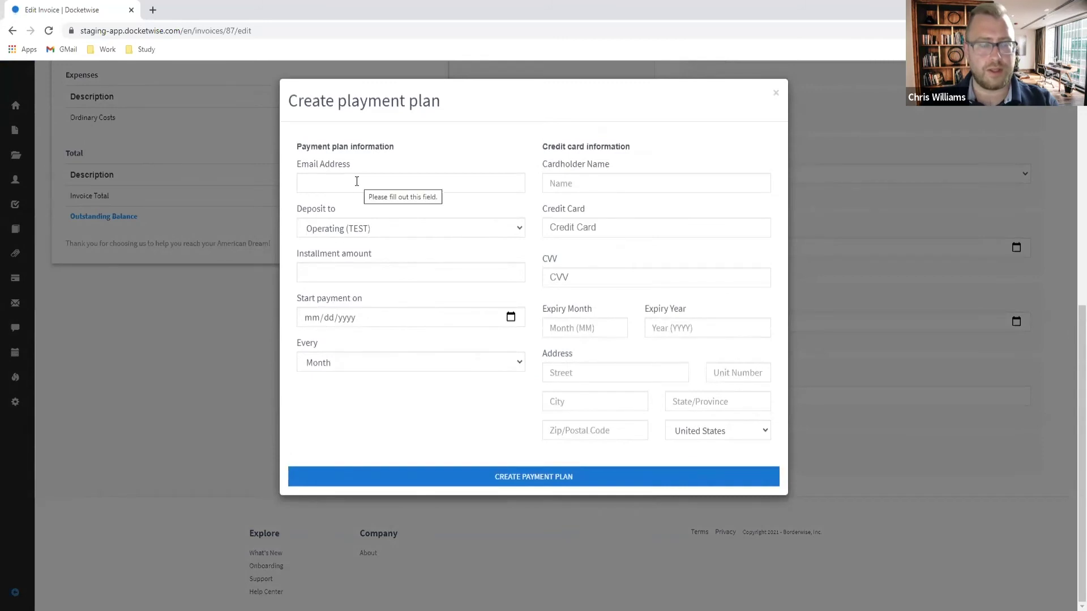
Step: Set the plan to the client's e-mail, Operating (TEST), $300 monthly starting 06/04/2021
left_click(374, 182)
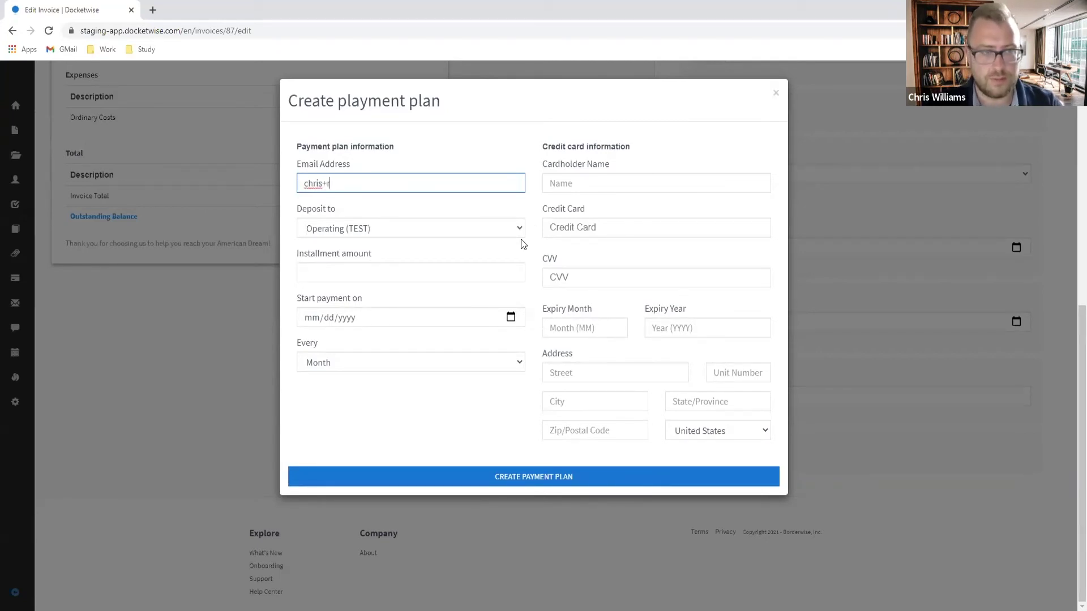
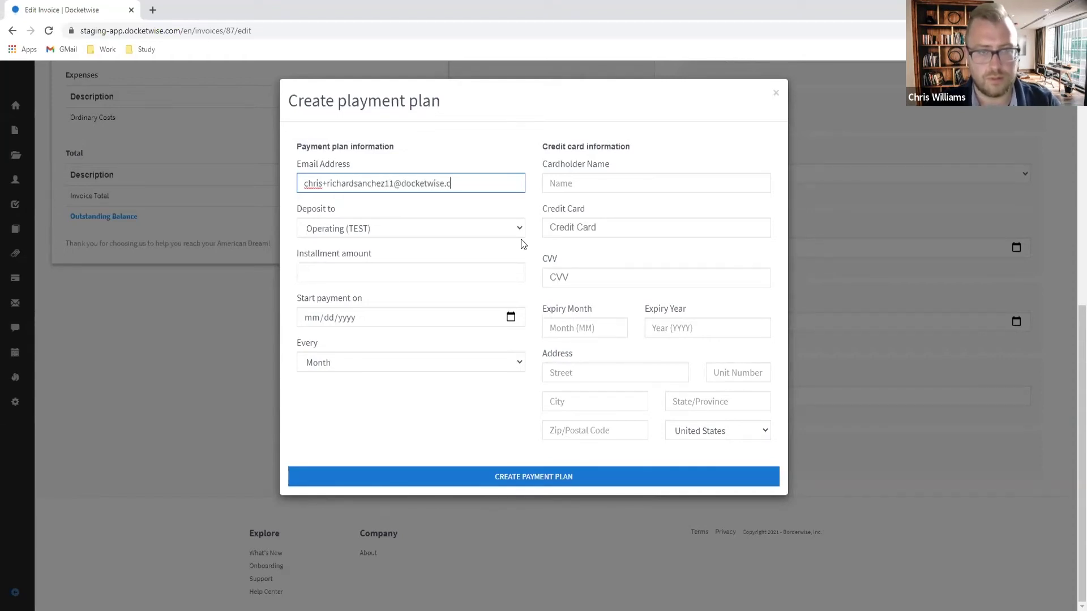
left_click(428, 276)
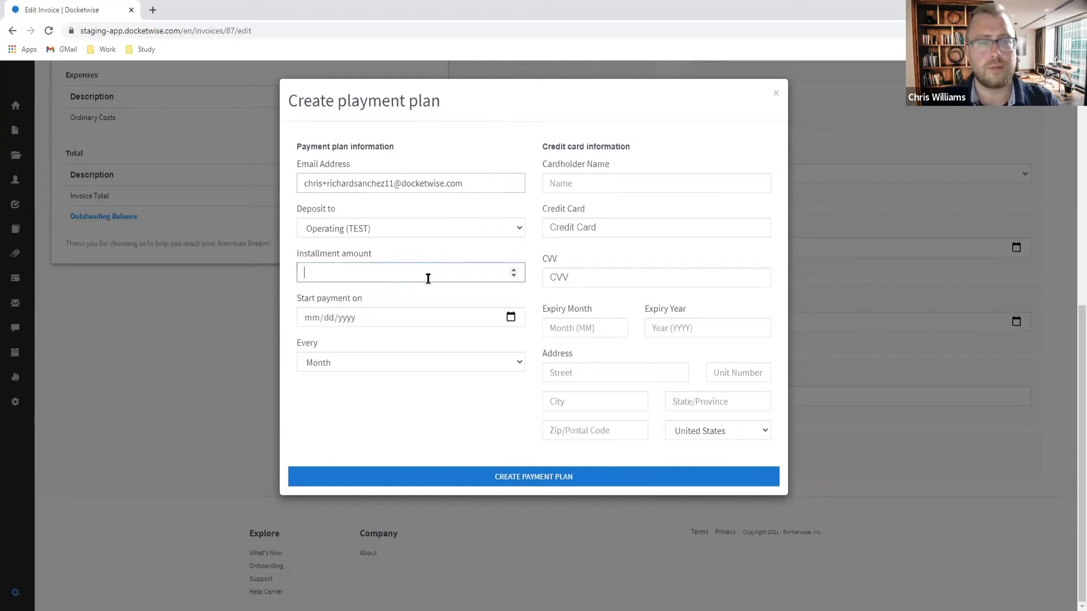
left_click(428, 232)
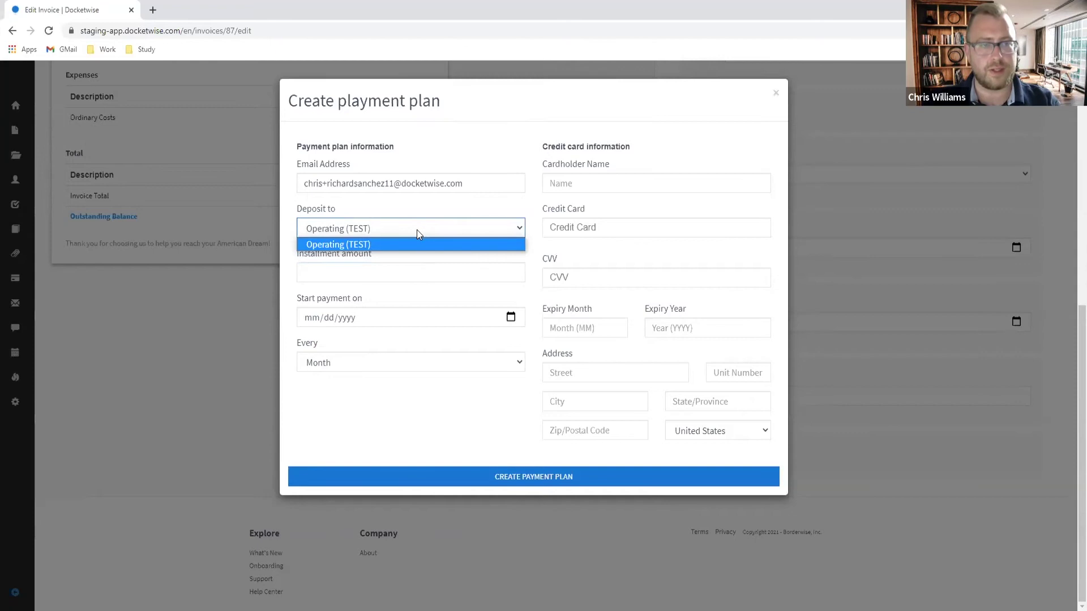
left_click(400, 244)
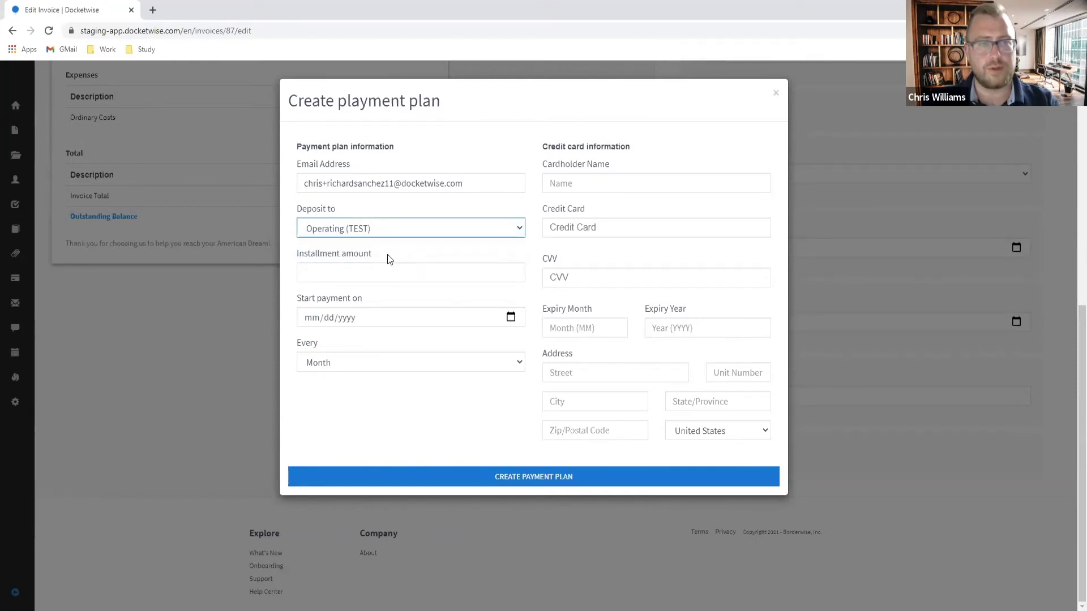
left_click(370, 275)
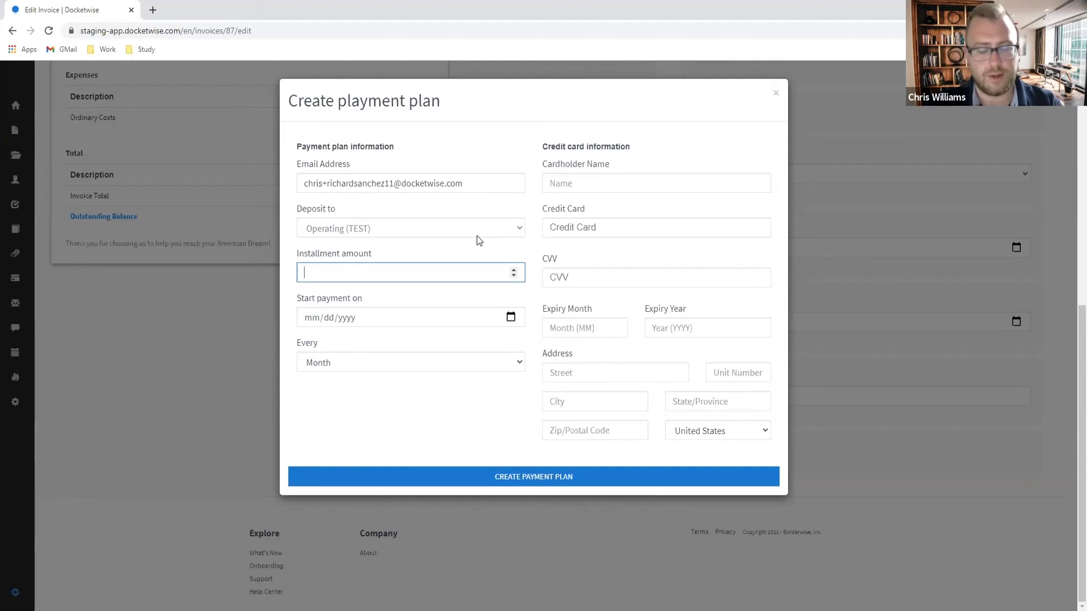
type("300")
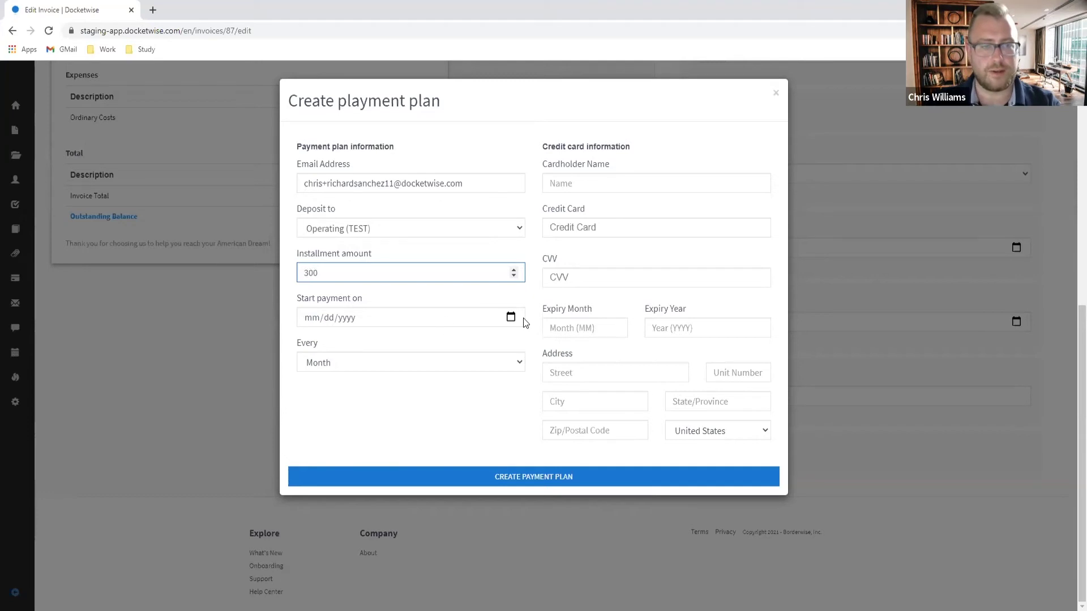
left_click(510, 317)
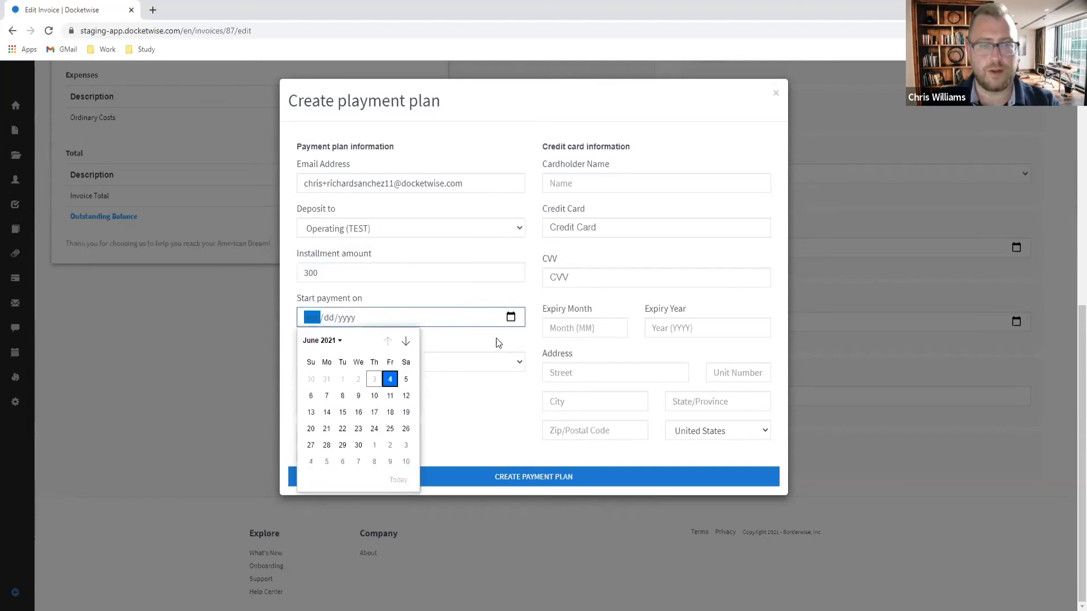
left_click(390, 380)
left_click(381, 361)
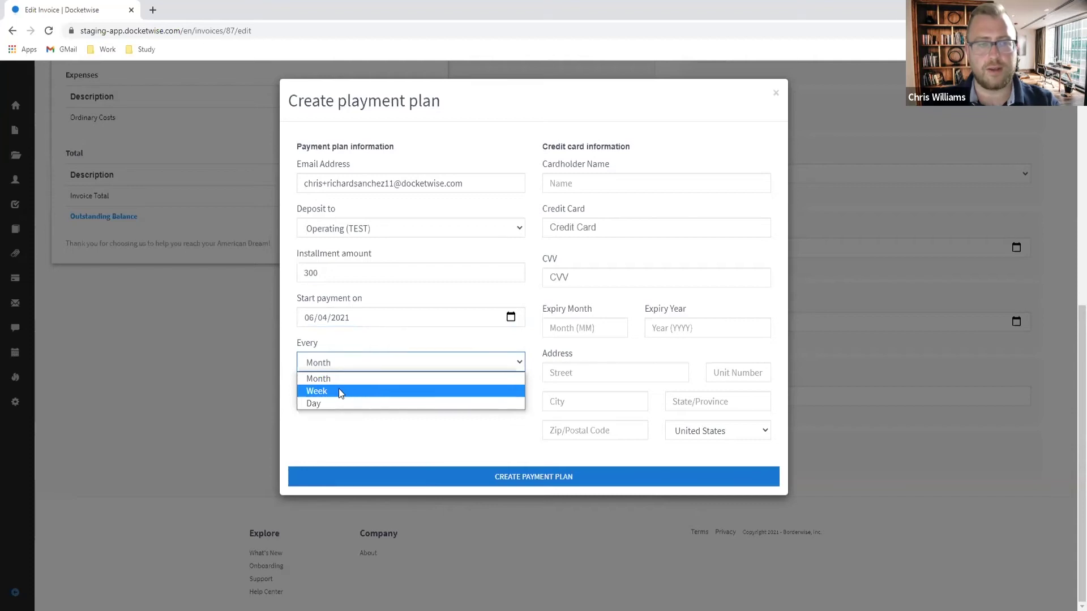
left_click(353, 379)
Step: Enter the cardholder's name, the test card number and an 11/2029 expiry
left_click(575, 184)
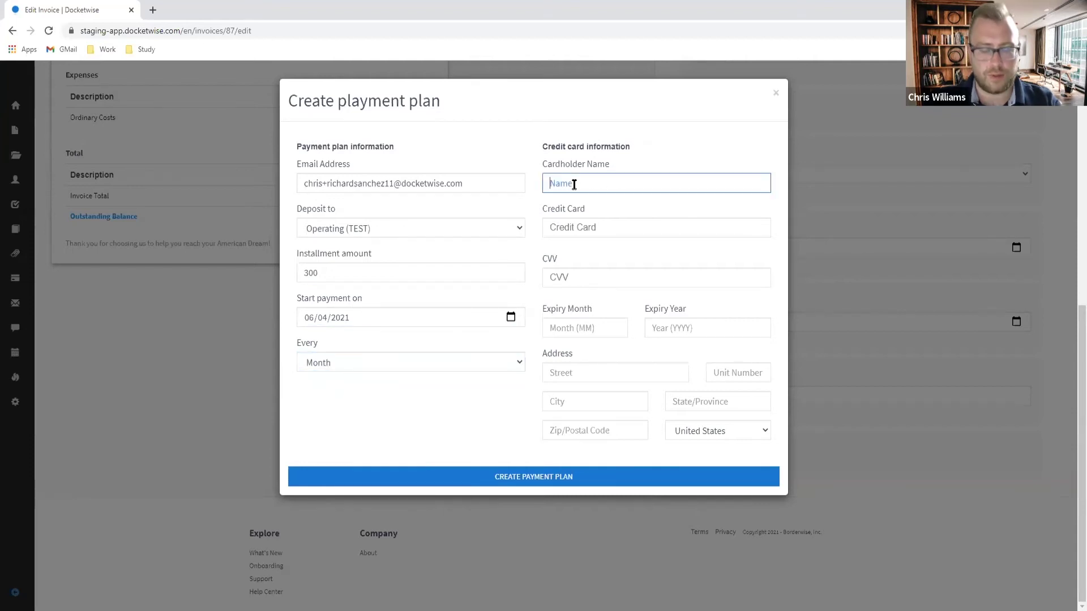
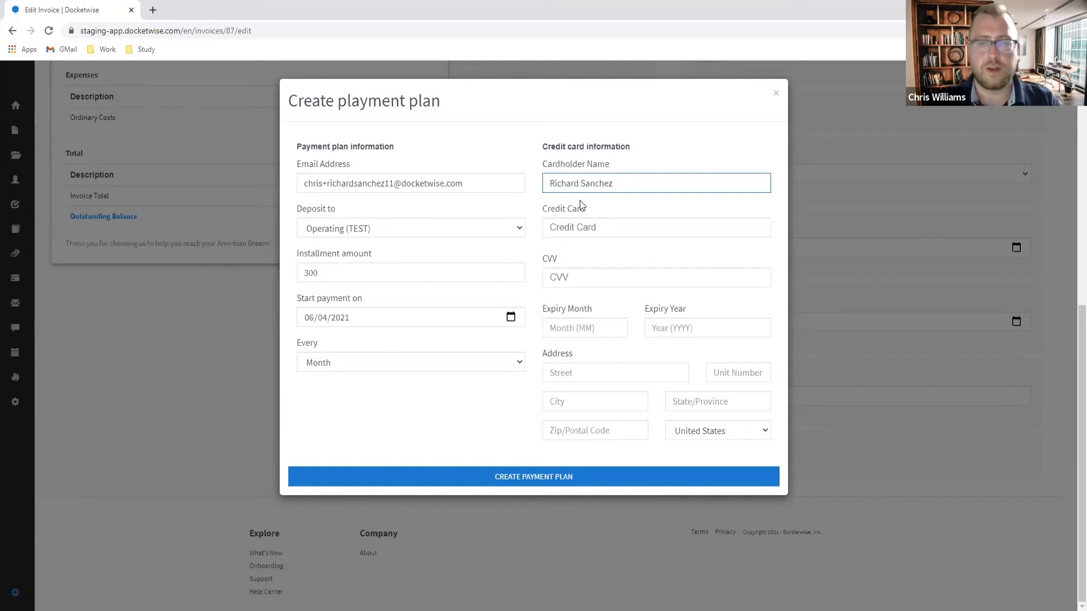
left_click(594, 232)
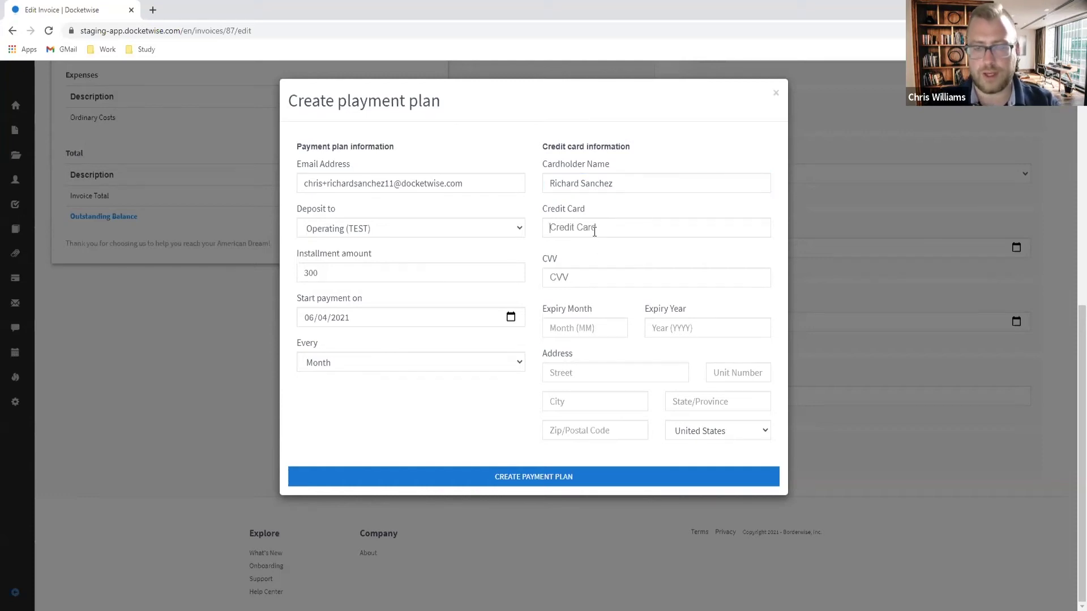
type("4242 4242 4242 42")
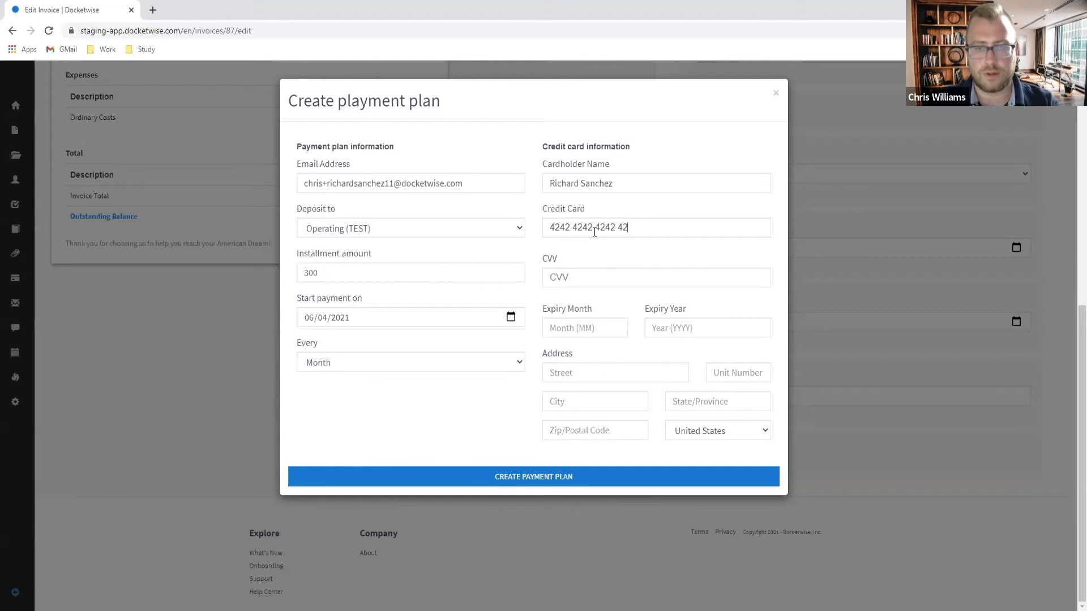
type("111")
key("Tab")
type("11")
left_click(692, 327)
type("2029")
Step: Fill in the billing street address, city, state and ZIP, and create the payment plan
left_click(625, 369)
type("123 Main Street")
key("Tab")
key("Tab")
type("Philadelphia")
key("Tab")
type("PA")
key("Tab")
type("191")
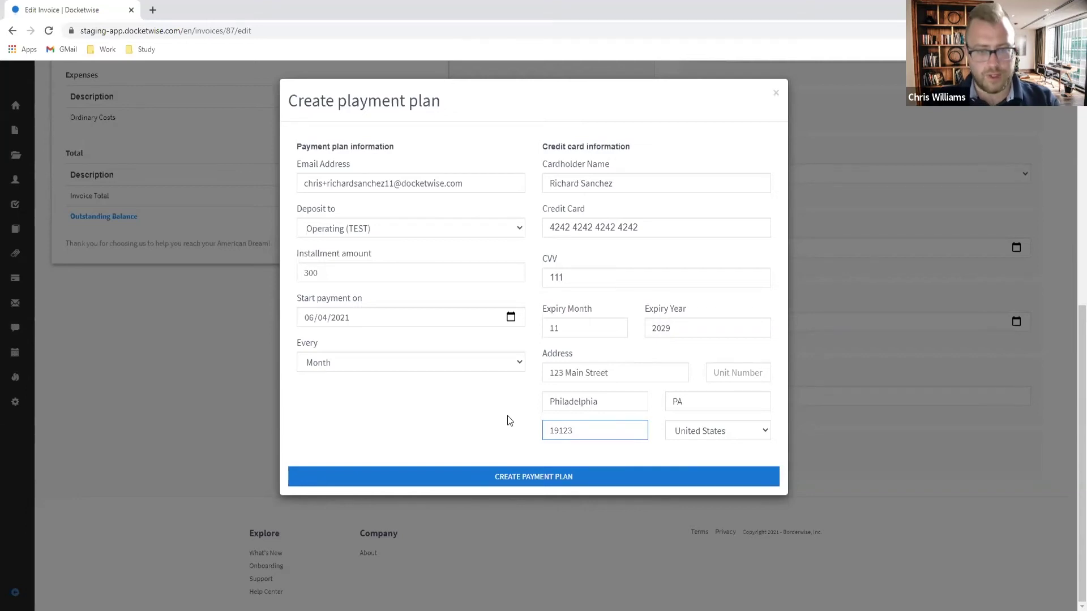
left_click(518, 481)
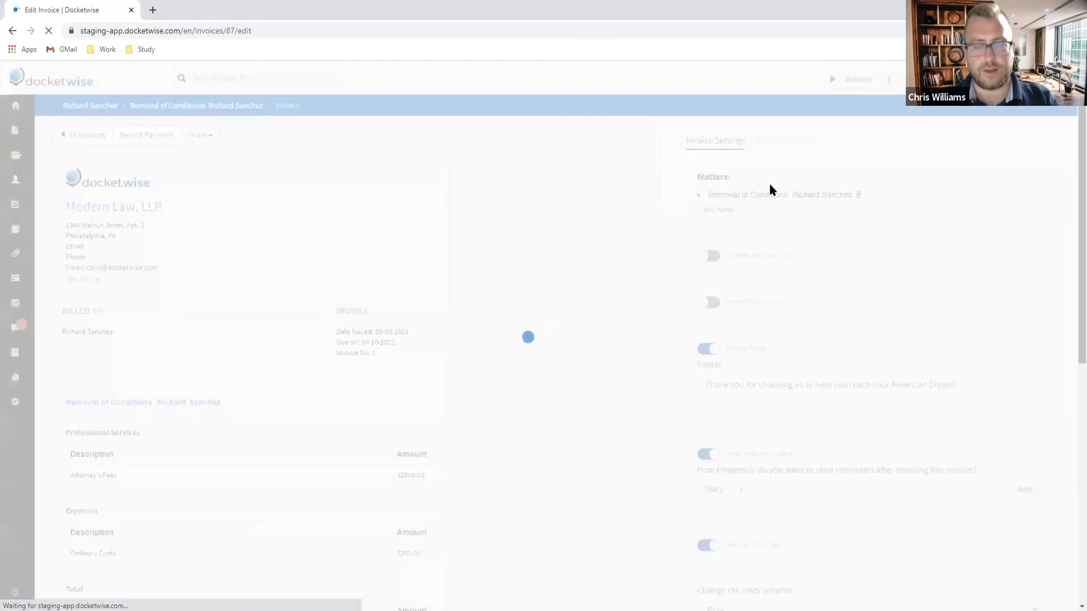
Step: Once the invoice page reloads, return to the Removal of Conditions matter overview via the breadcrumb
scroll(512, 305, "down", 2)
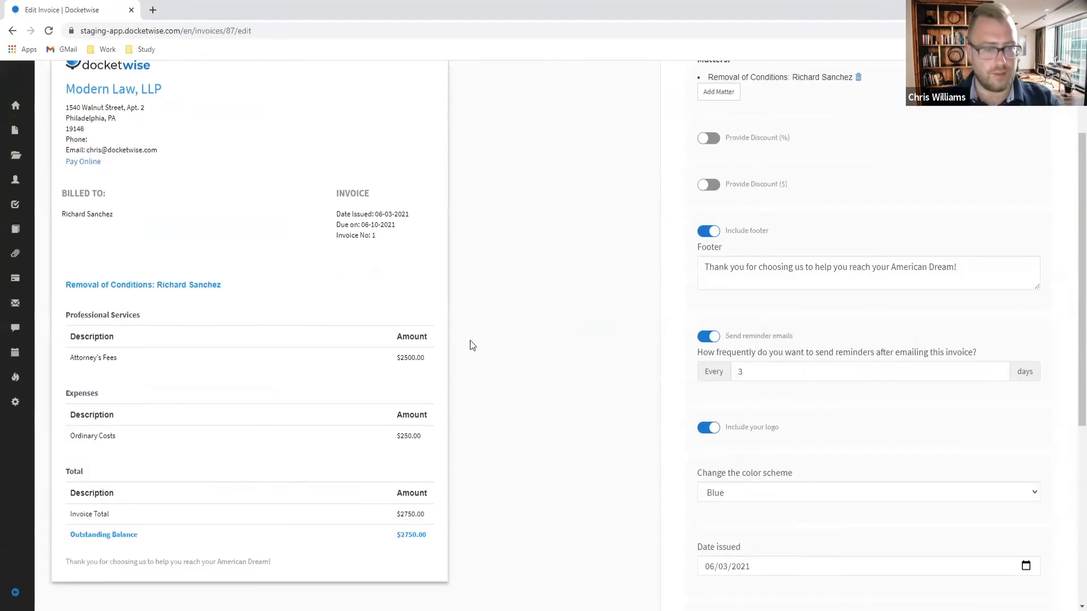
scroll(522, 372, "down", 2)
scroll(527, 374, "up", 2)
scroll(528, 374, "down", 4)
scroll(538, 369, "up", 6)
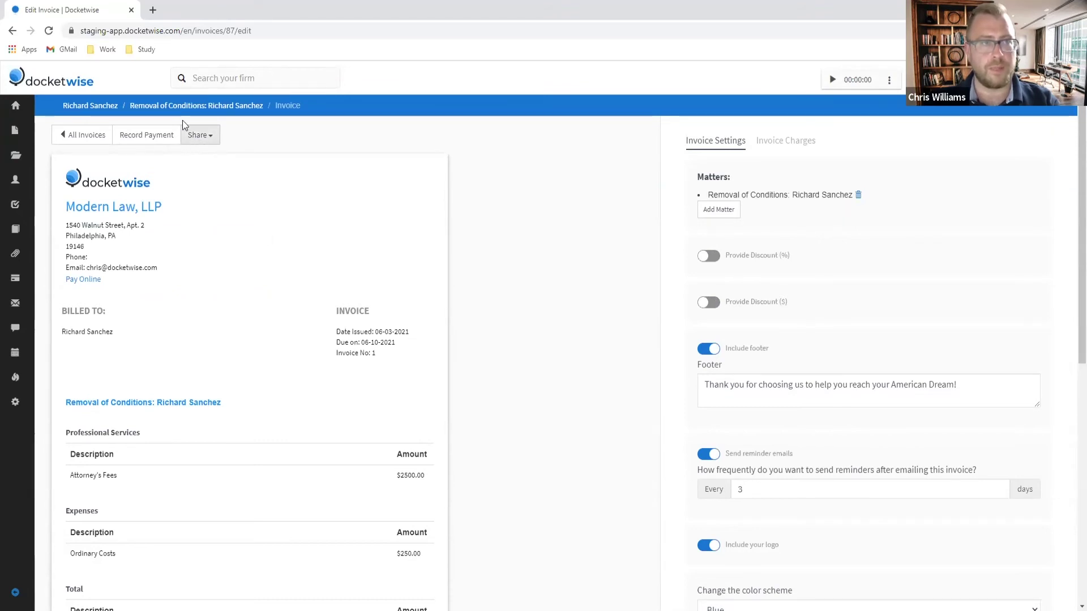
left_click(182, 105)
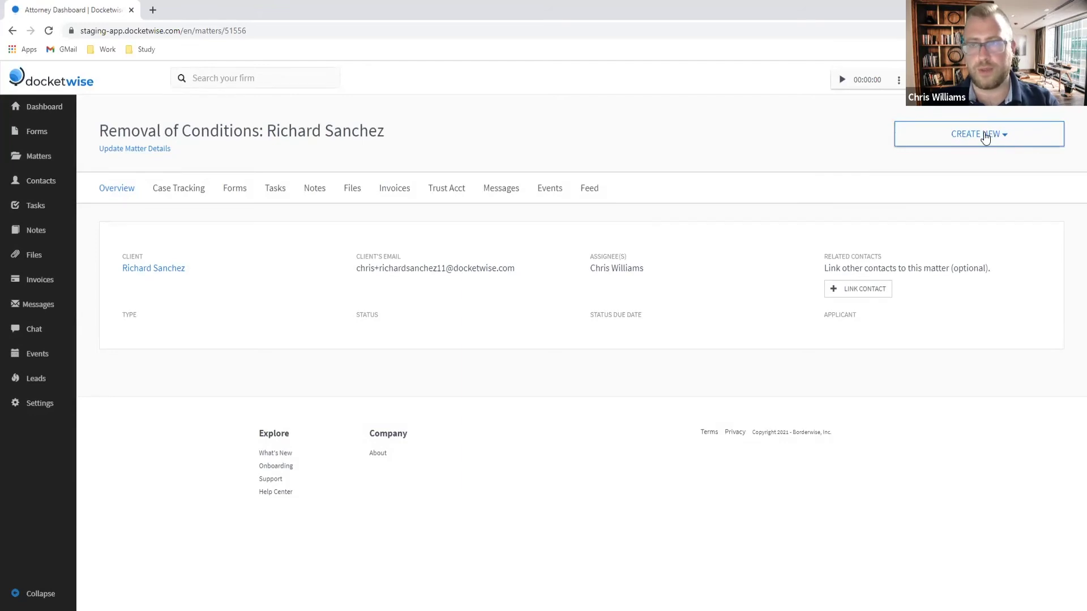
Step: Create a Trust Request invoice for 680 at client trust level on this matter
left_click(984, 137)
left_click(928, 217)
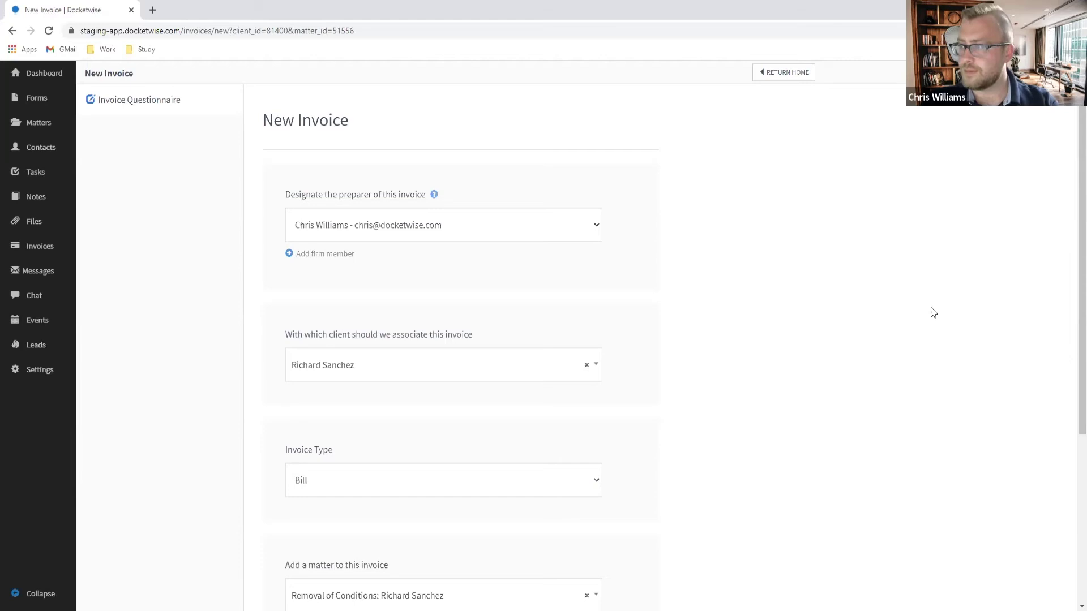
scroll(340, 350, "down", 2)
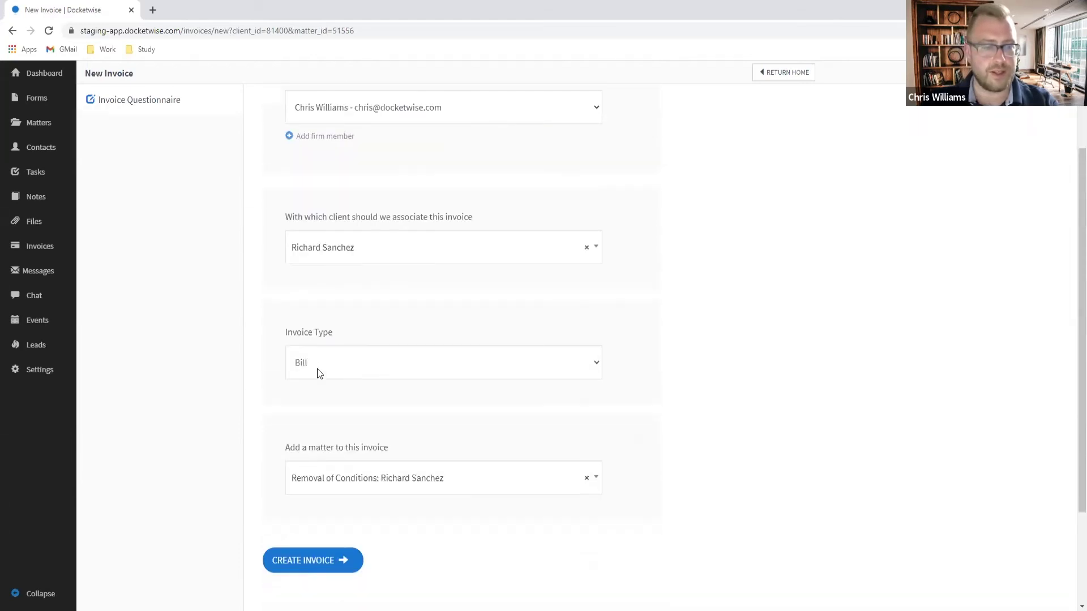
left_click(326, 367)
left_click(304, 409)
left_click(340, 474)
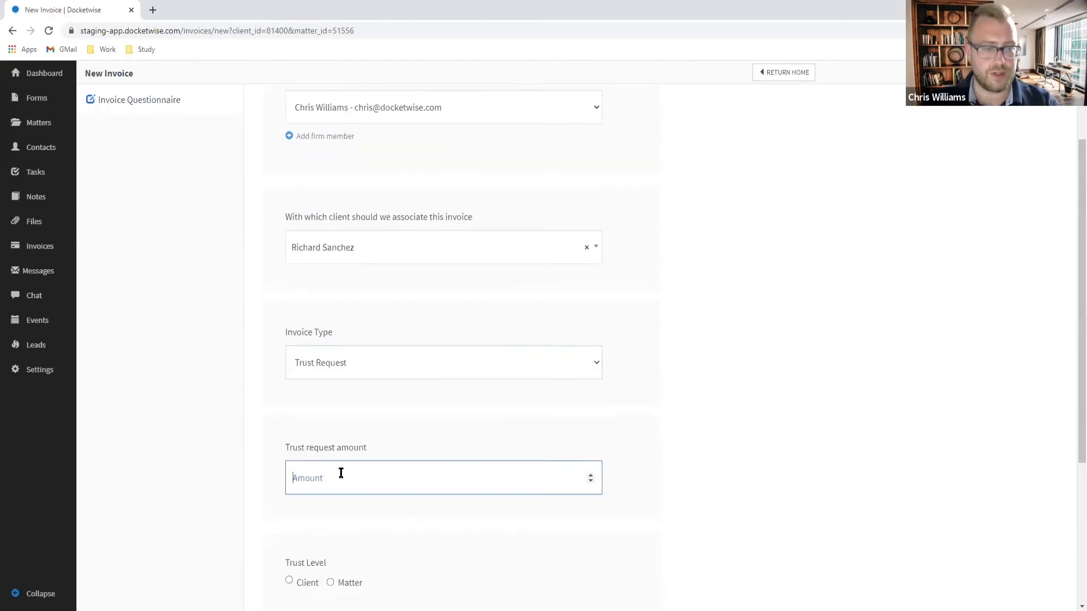
type("8")
key("BackSpace")
type("680")
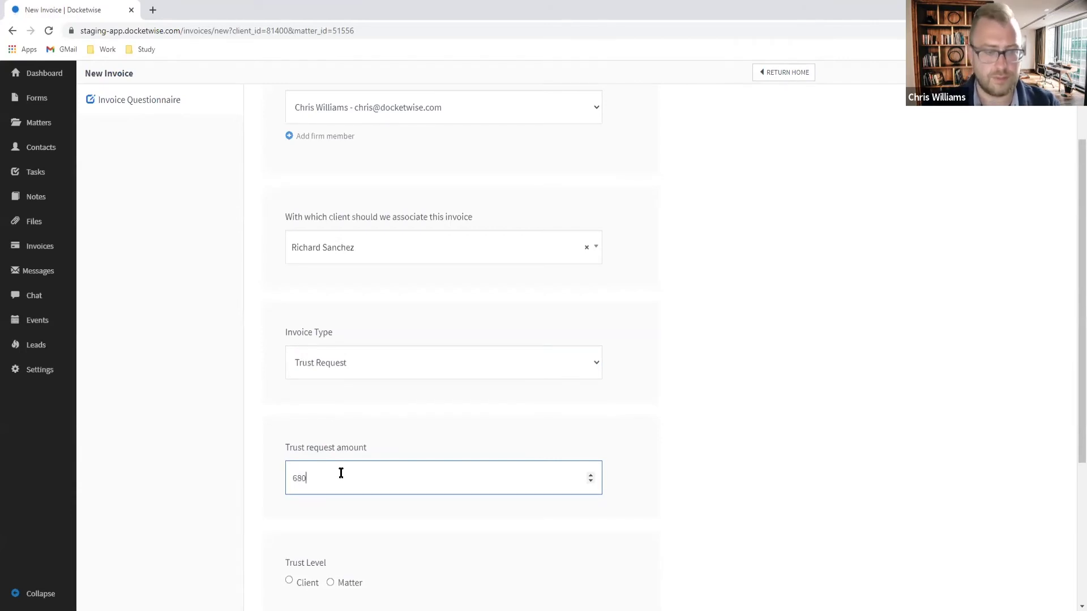
scroll(194, 460, "down", 2)
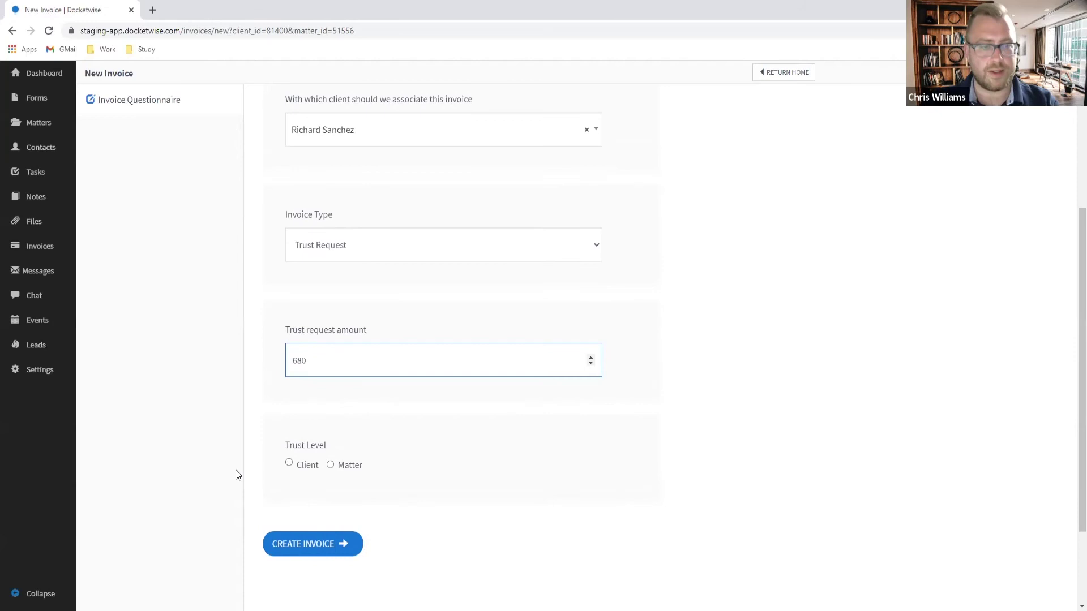
left_click(289, 463)
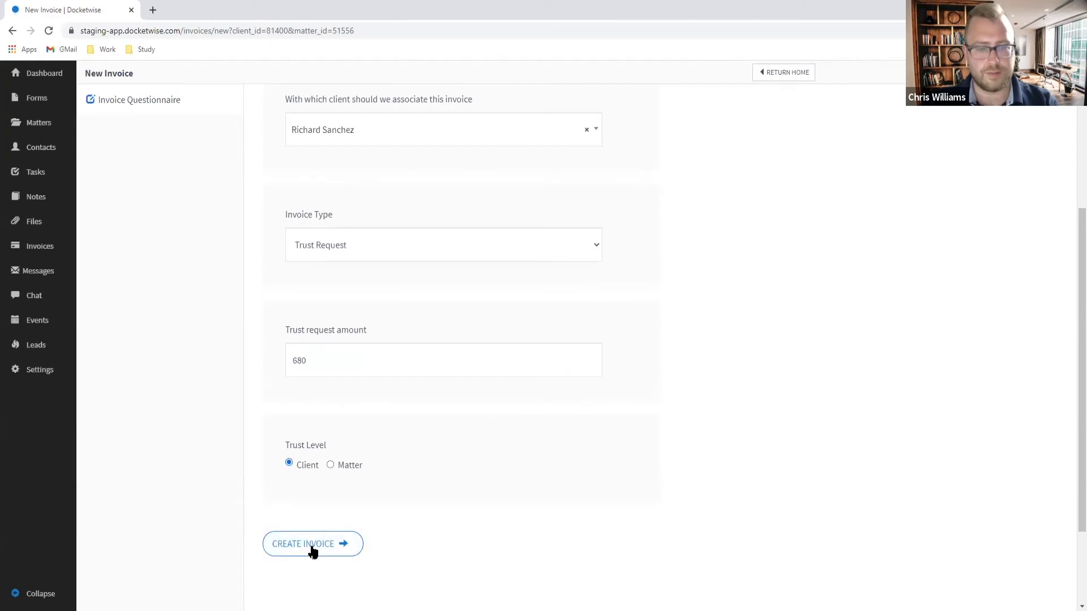
left_click(312, 546)
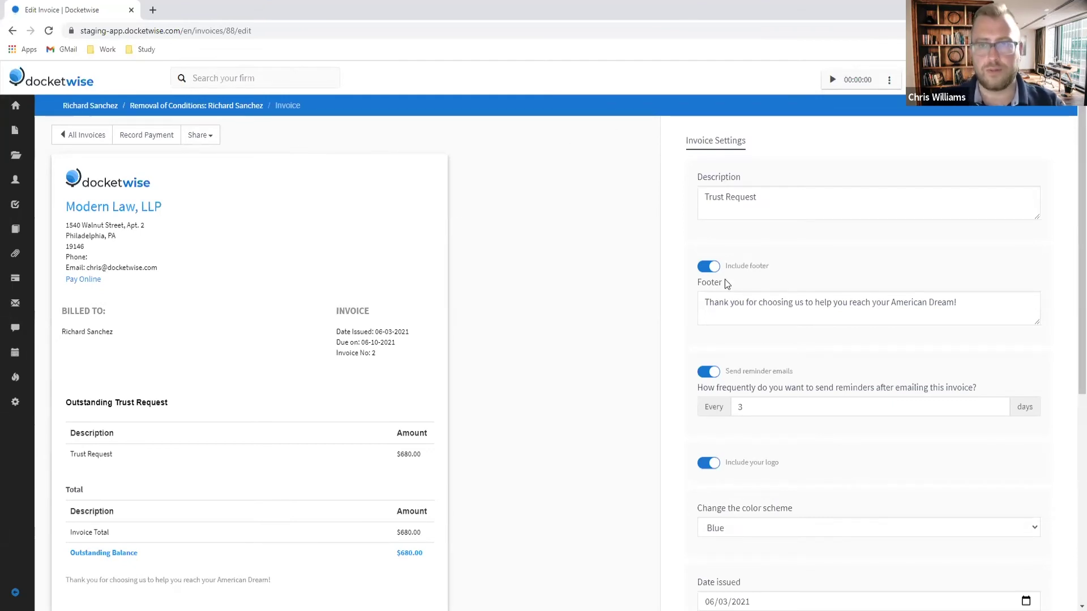
Step: Review the $680 trust request invoice and choose Record Payment
scroll(723, 282, "down", 5)
scroll(721, 284, "up", 5)
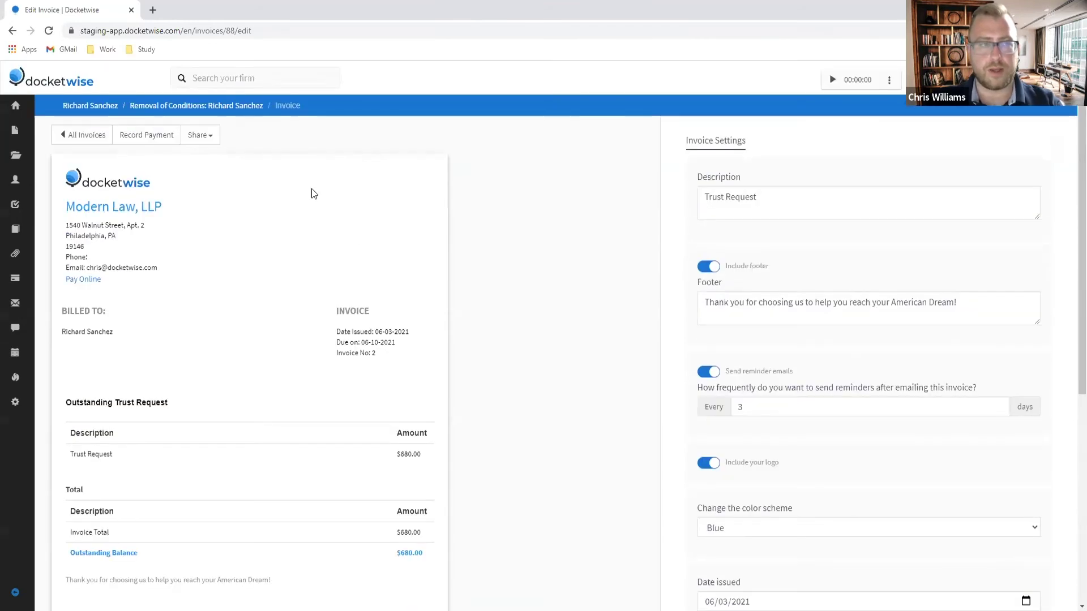
left_click(154, 141)
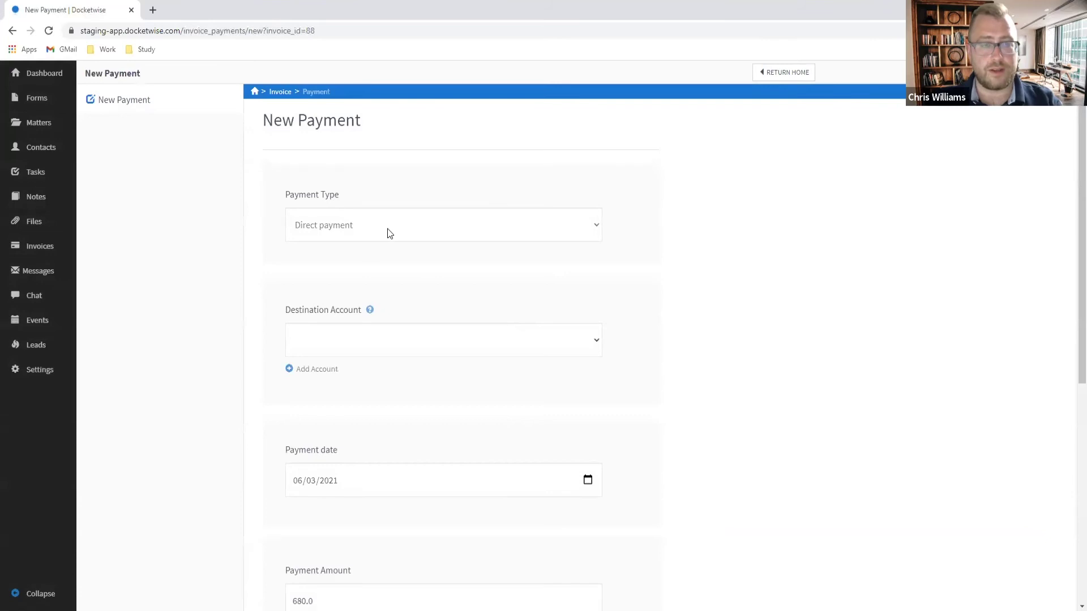
Step: Set payment type Credit card, destination IOLTA Trust, description 'Paid in full for I-751 Filing and Biometrics Fees'
left_click(384, 226)
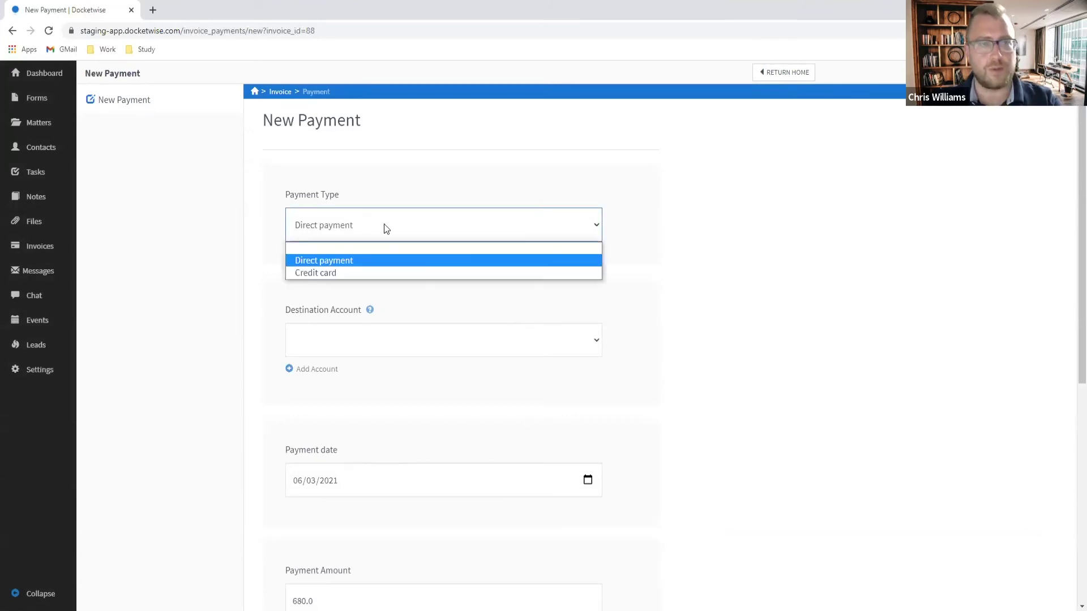
left_click(333, 270)
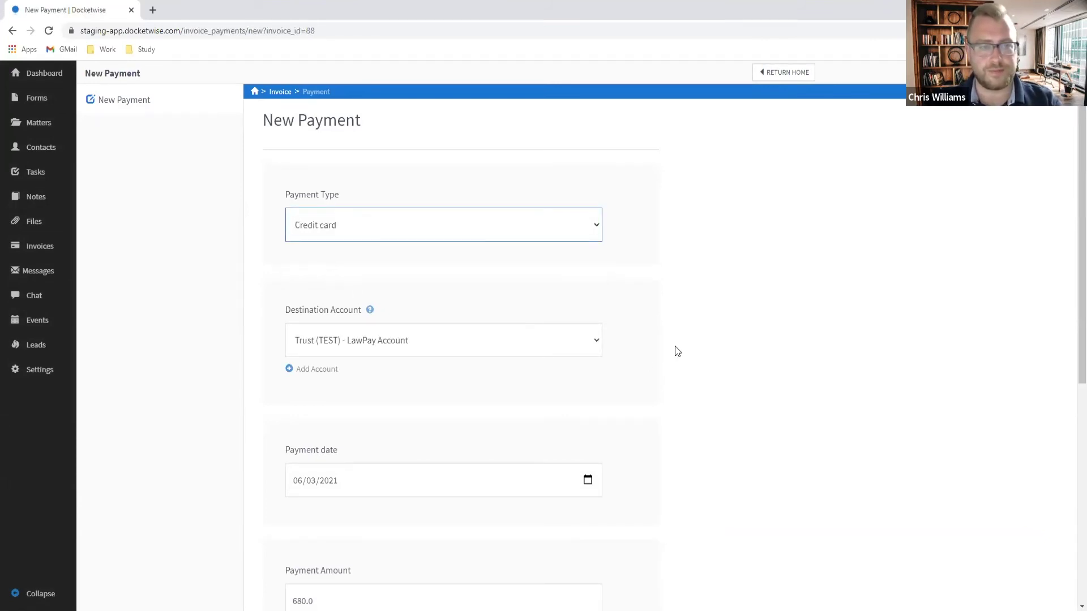
scroll(422, 277, "down", 1)
left_click(414, 284)
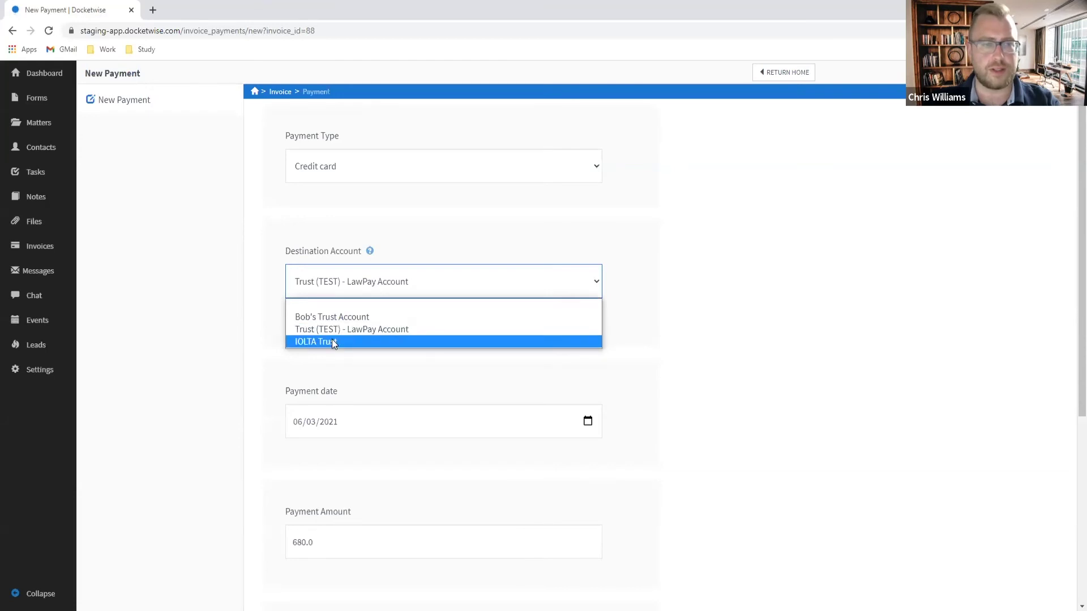
left_click(333, 340)
scroll(366, 498, "down", 3)
left_click(368, 498)
type("Paid in full for")
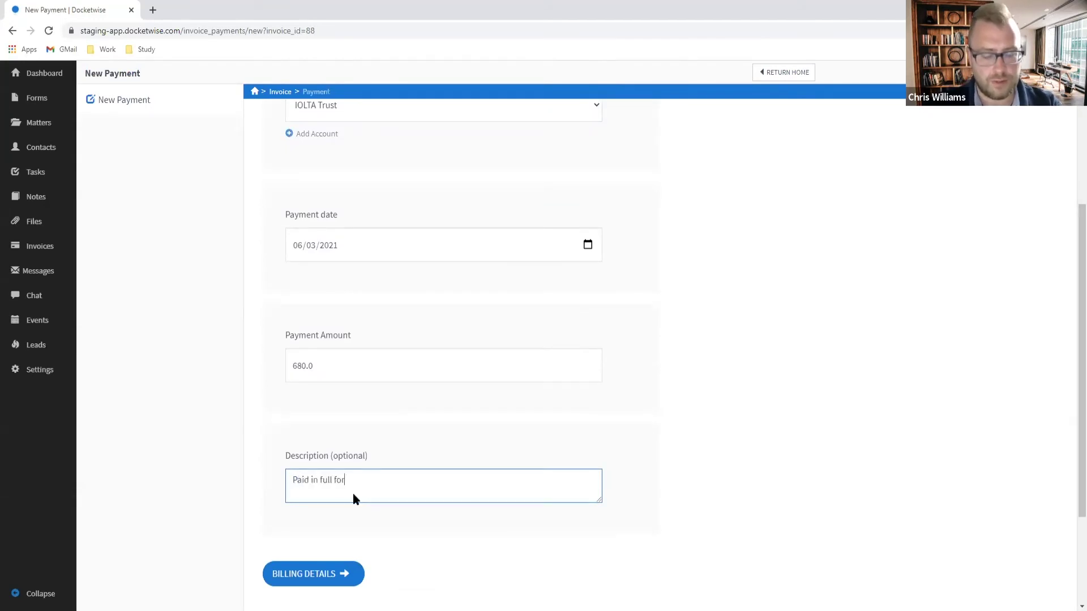
type(" I-751 Filing and b")
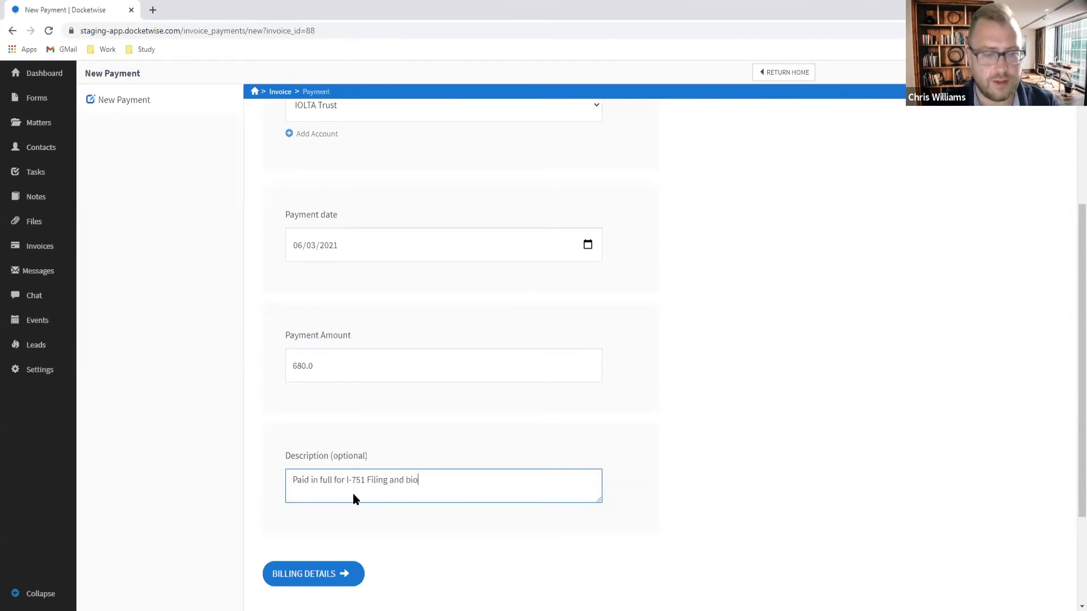
key("BackSpace")
type("Biom")
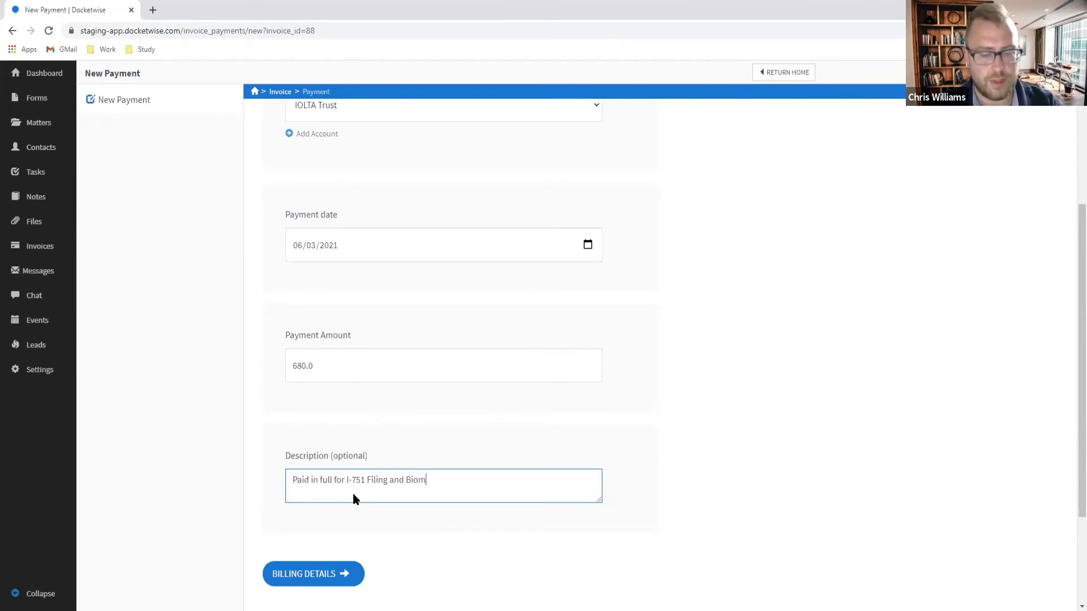
type("etrics Fees")
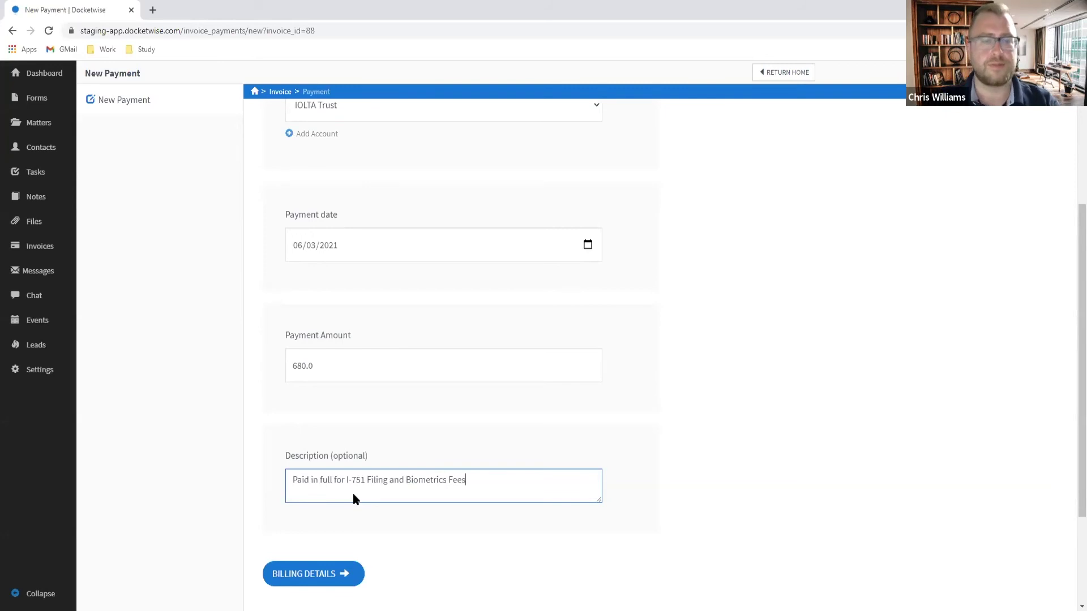
Step: Change the destination account to Trust (TEST) - LawPay Account
scroll(342, 436, "down", 3)
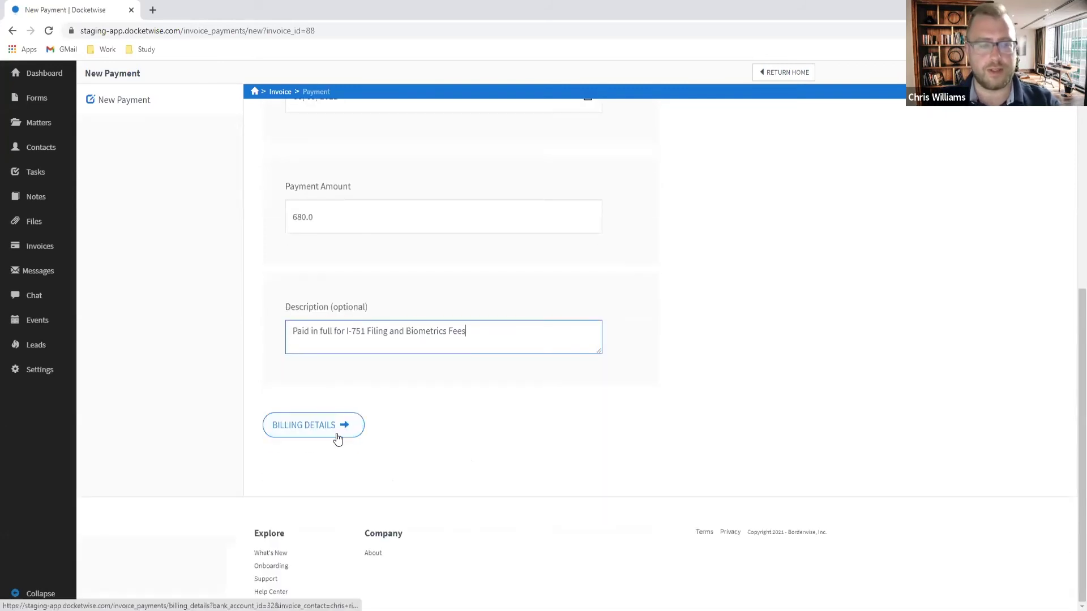
left_click(335, 436)
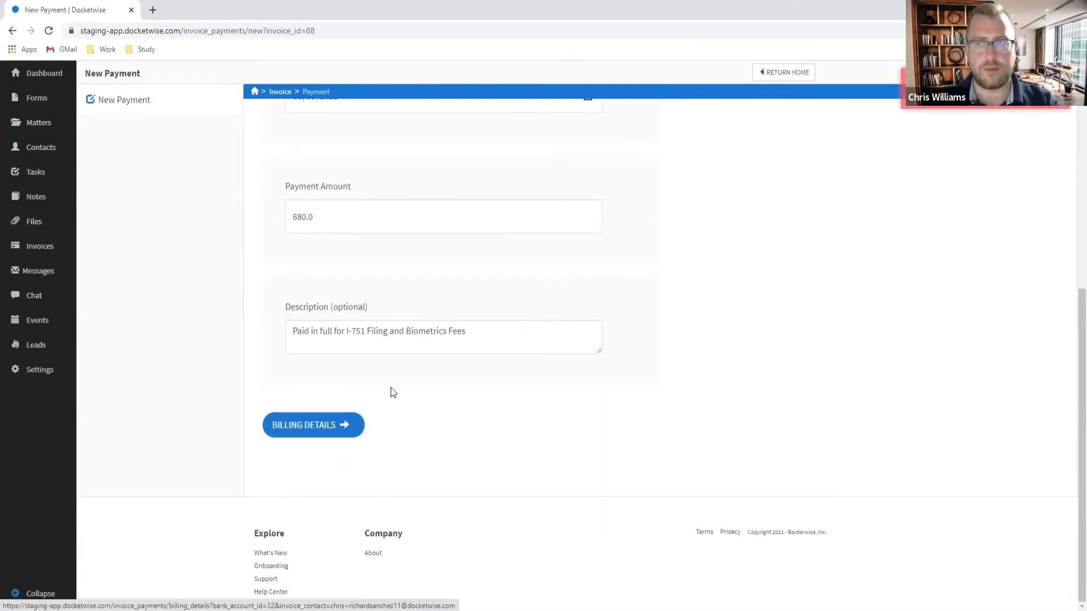
scroll(394, 388, "up", 3)
scroll(390, 340, "up", 4)
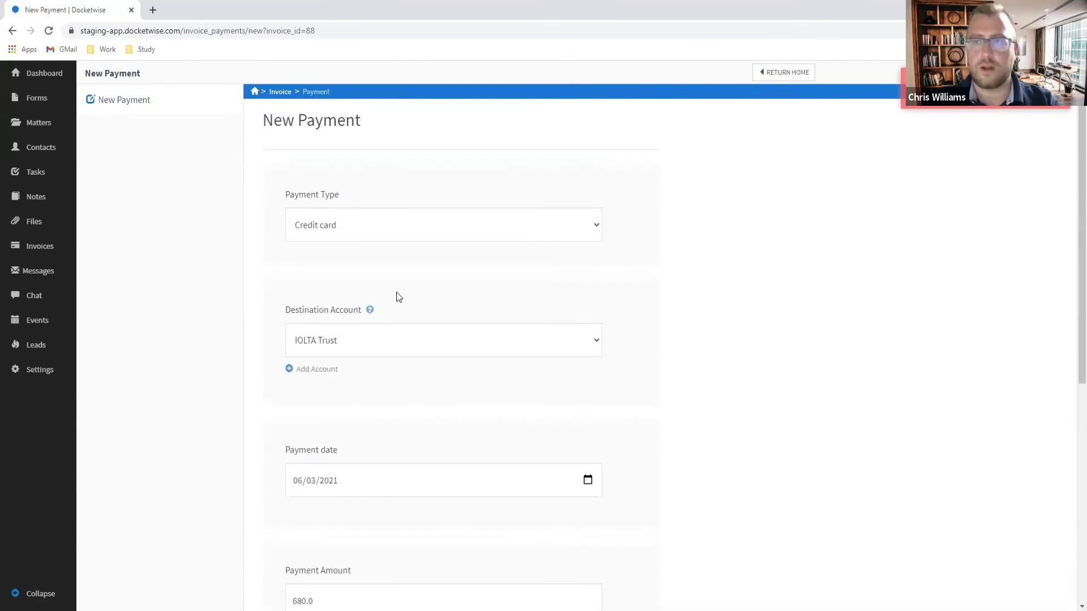
left_click(377, 352)
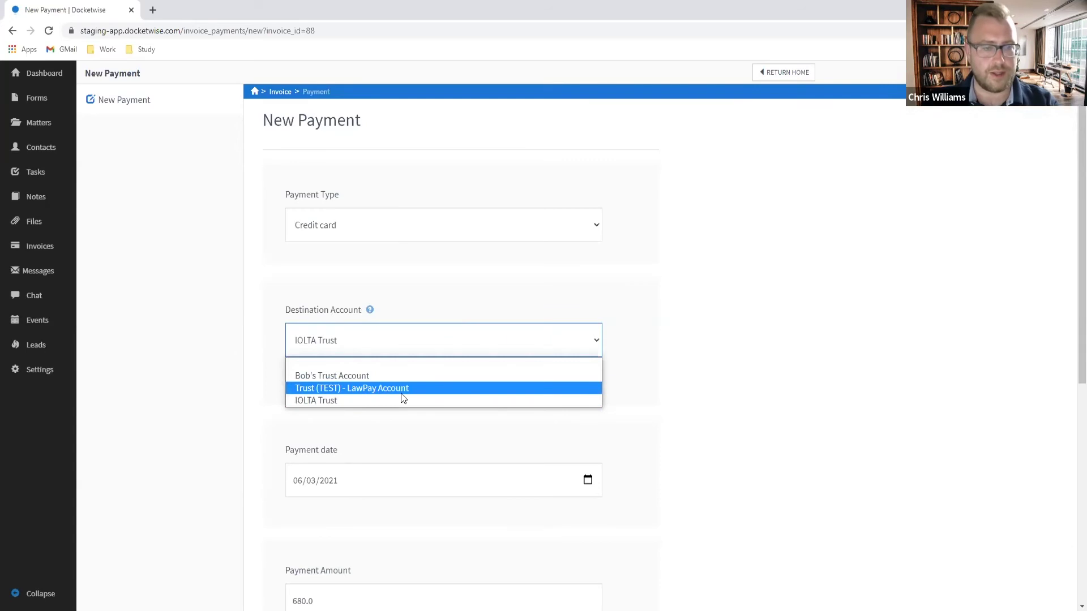
left_click(373, 388)
scroll(675, 342, "down", 6)
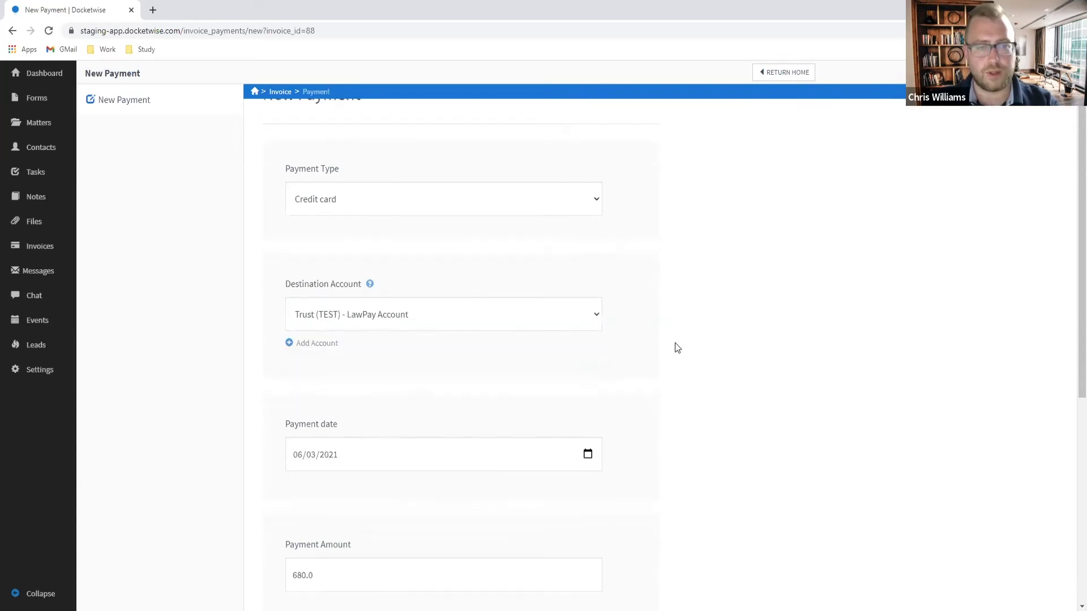
Step: In Billing Details, enter the cardholder's name, the card number and an 11/2029 expiry
left_click(322, 460)
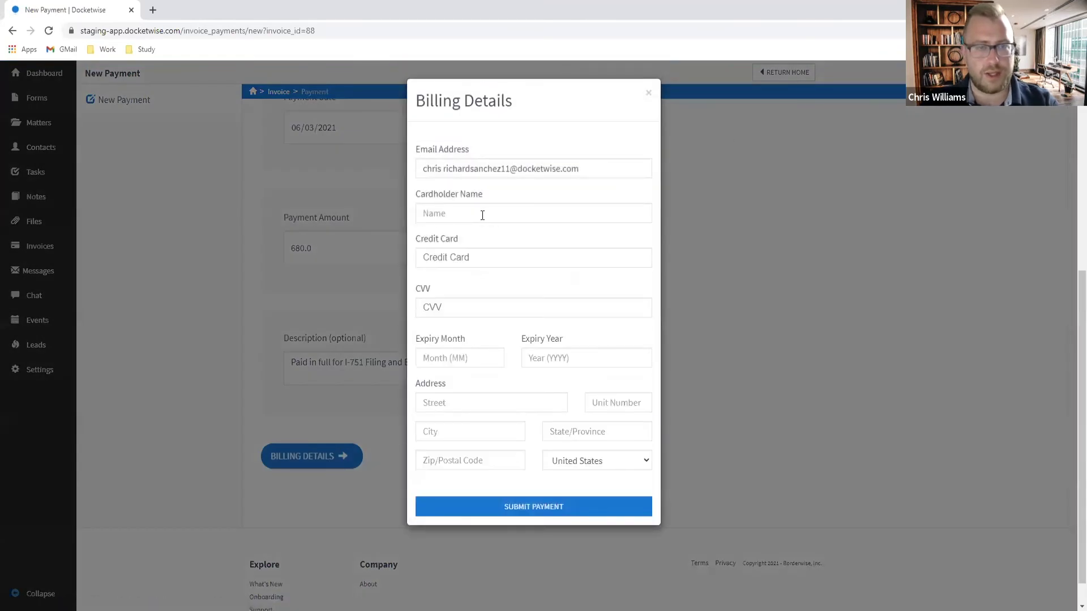
left_click(476, 212)
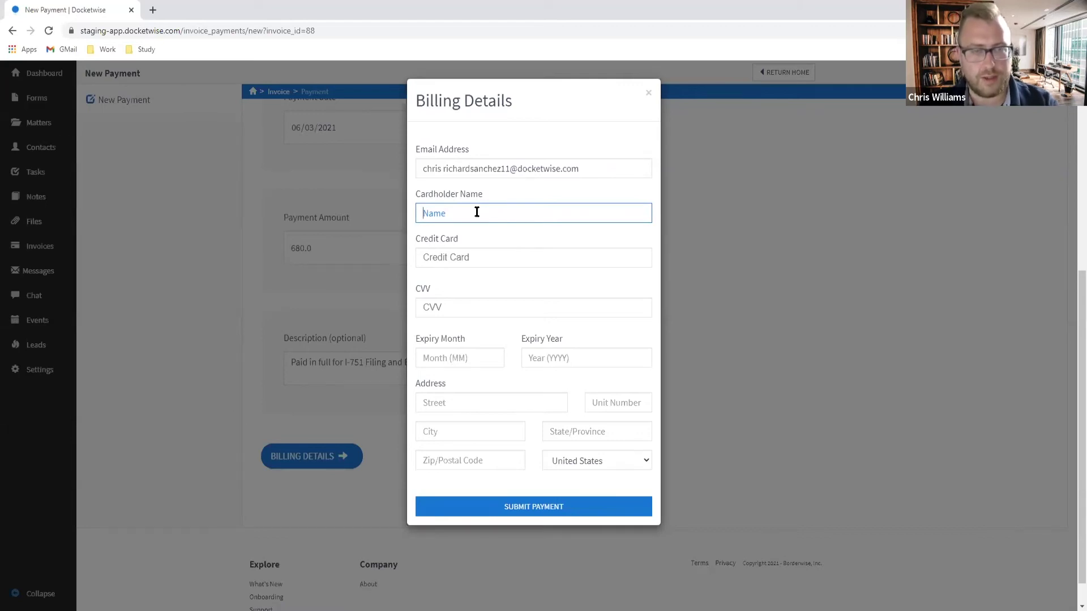
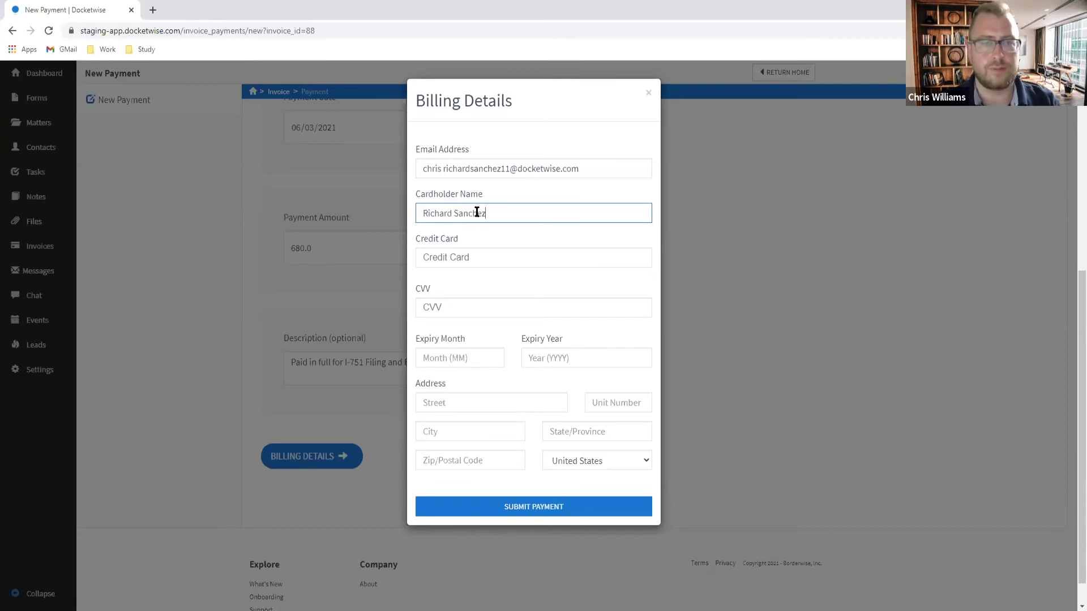
key("Tab")
type("424242424242 4242")
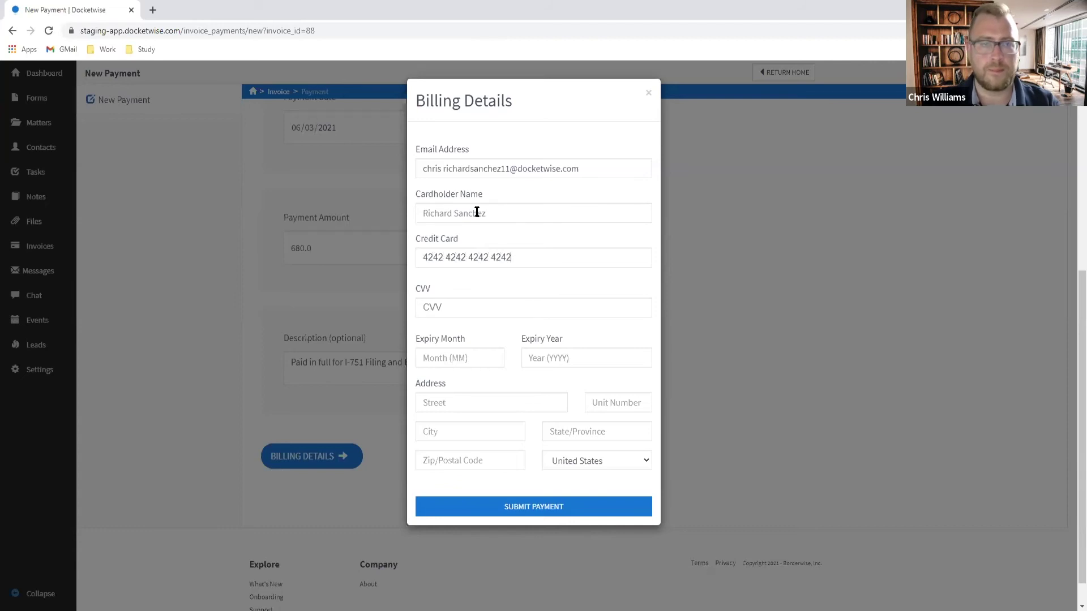
type("111")
left_click(477, 358)
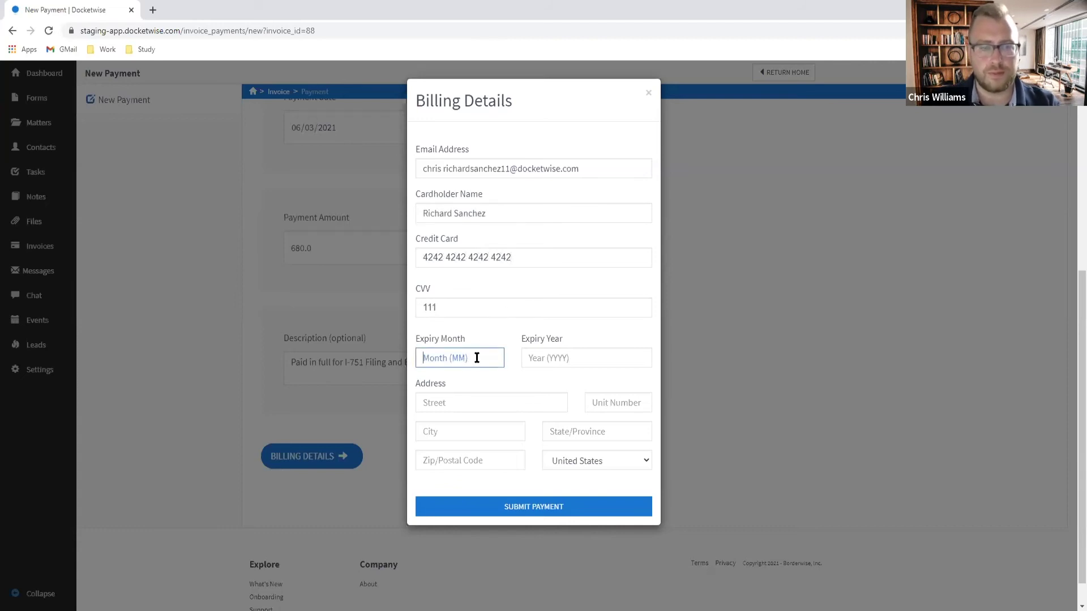
type("11")
left_click(537, 357)
type("2029")
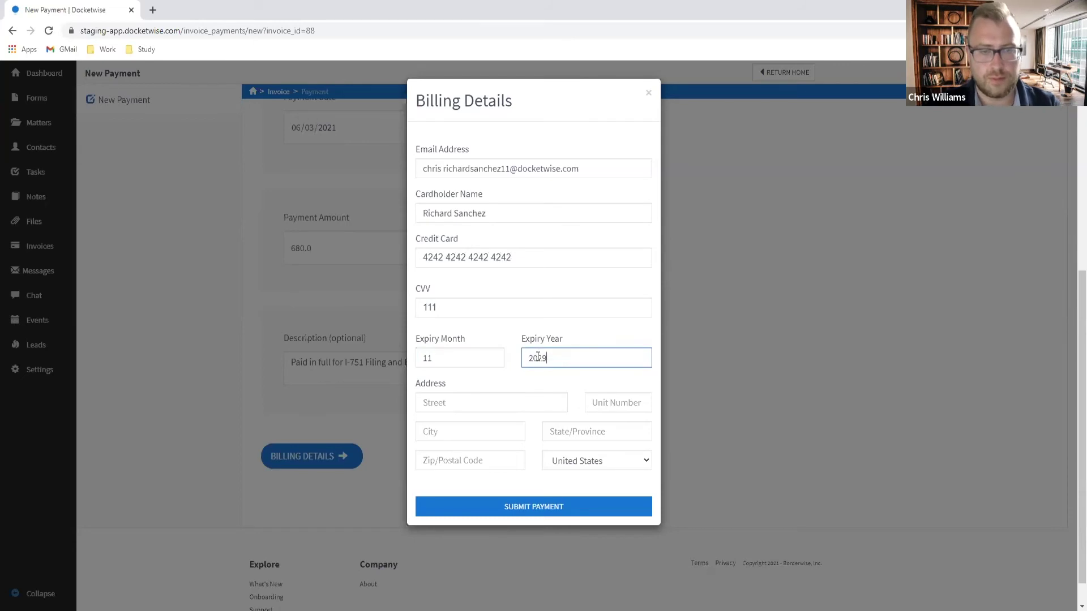
Step: Fill in the billing street address, city, state and ZIP code
left_click(447, 405)
type("12")
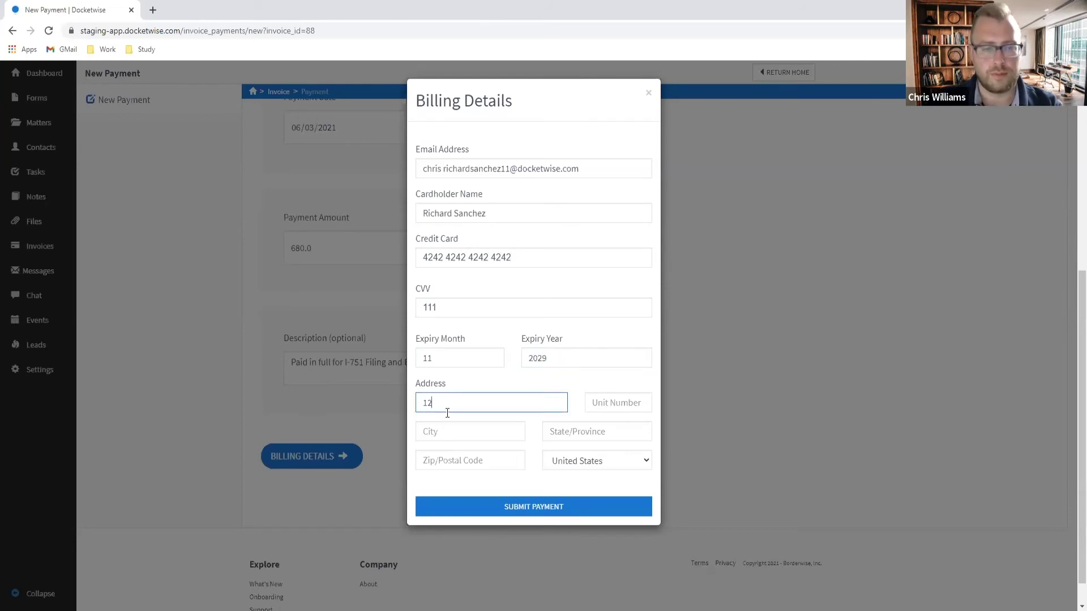
type("3 Main Street")
key("Tab")
key("Tab")
type("Philadelphia")
key("Tab")
type("PA")
key("Tab")
type("1")
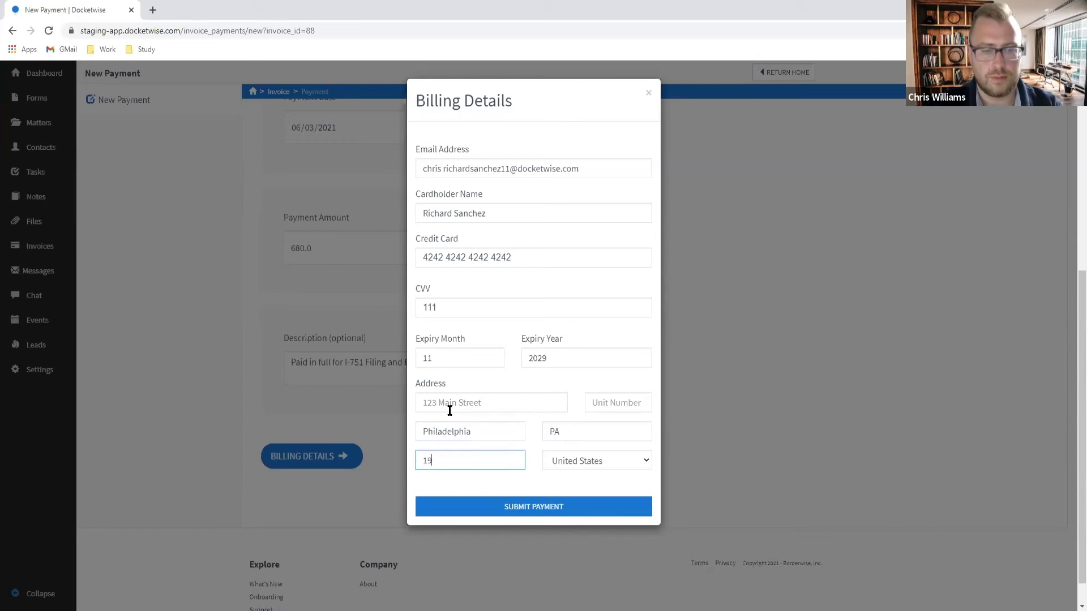
type("9123")
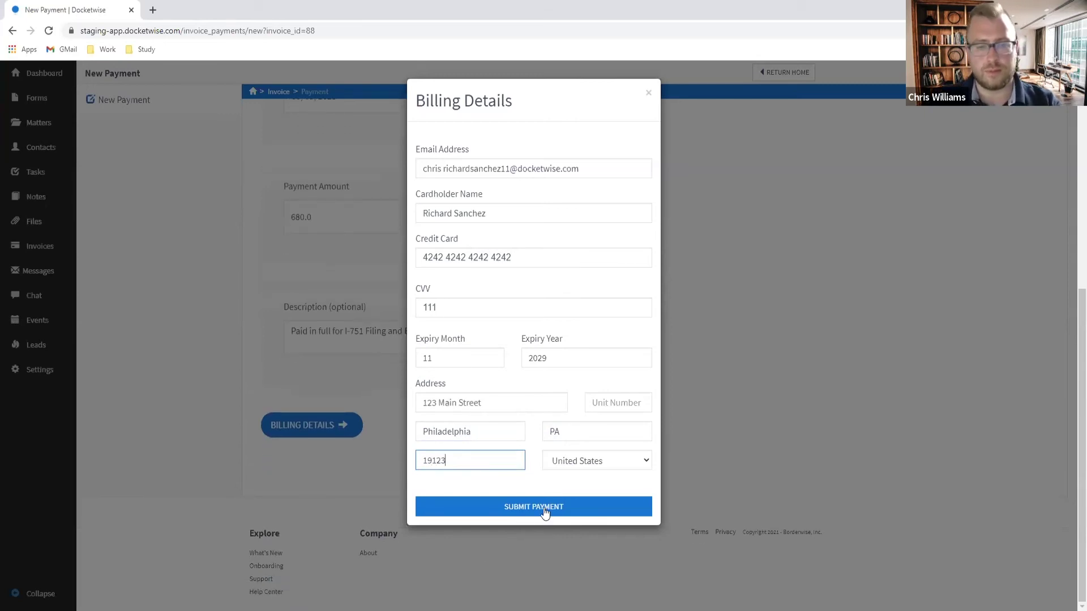
Step: Fix the invalid e-mail by replacing its space with '+' and submit the $680 payment
left_click(543, 512)
left_click(444, 169)
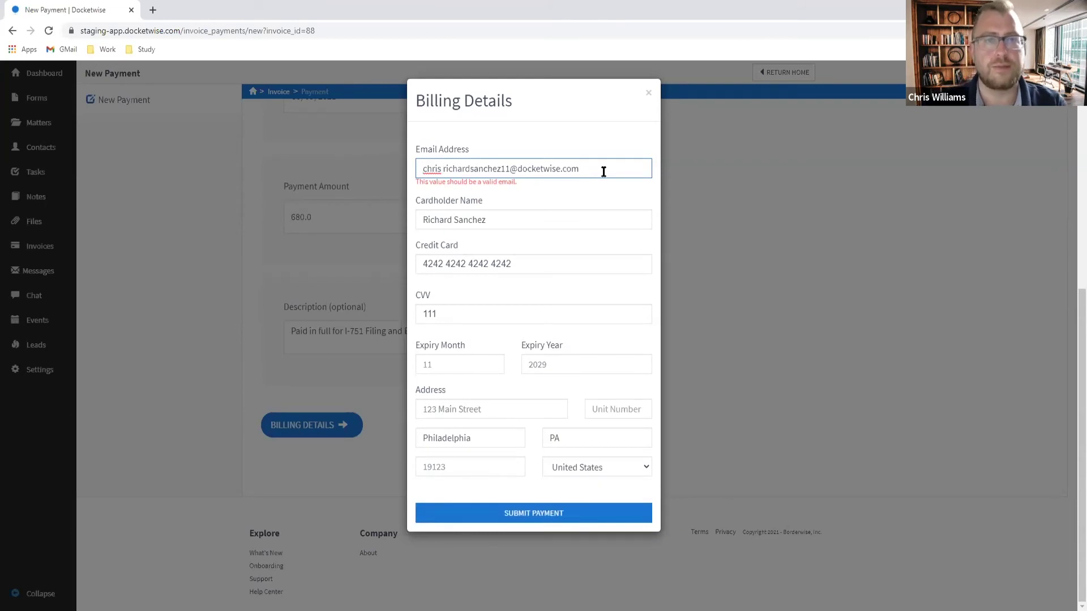
key("BackSpace")
type("+")
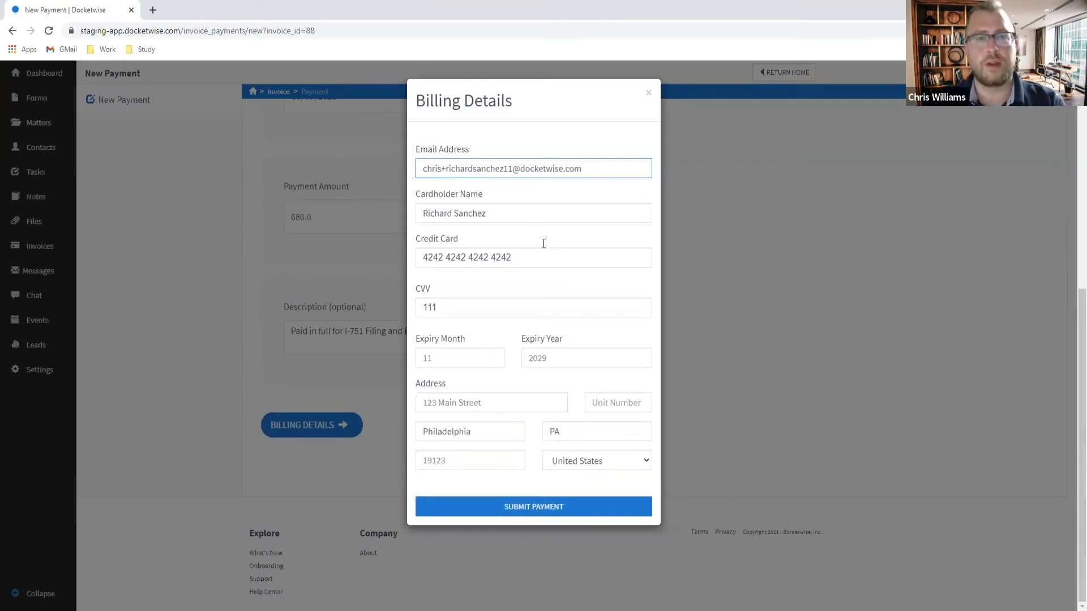
left_click(521, 504)
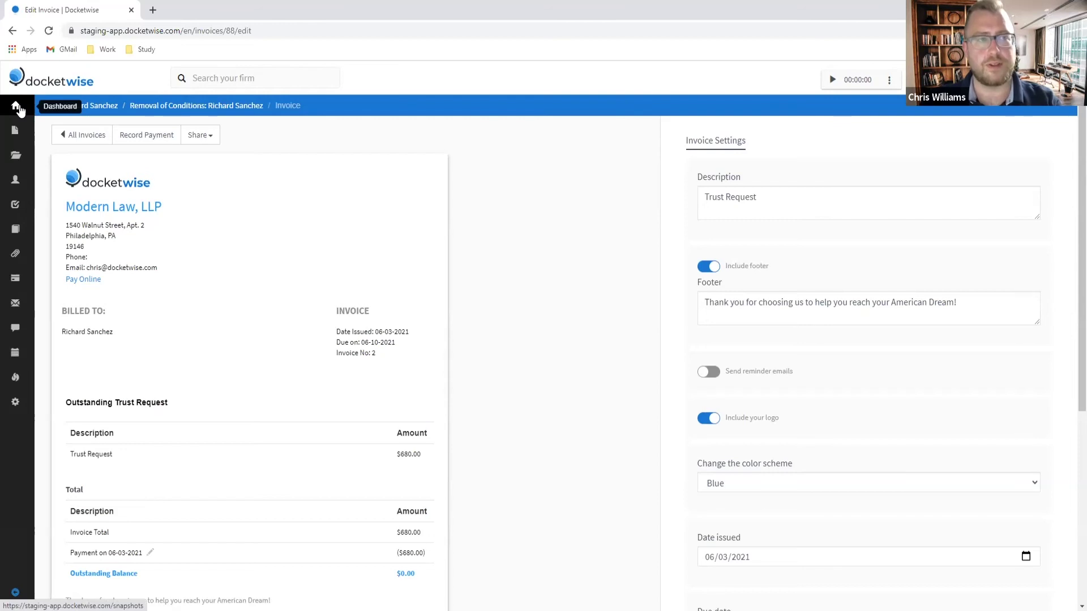
Step: Return to the firm dashboard and open the Create New menu
left_click(20, 110)
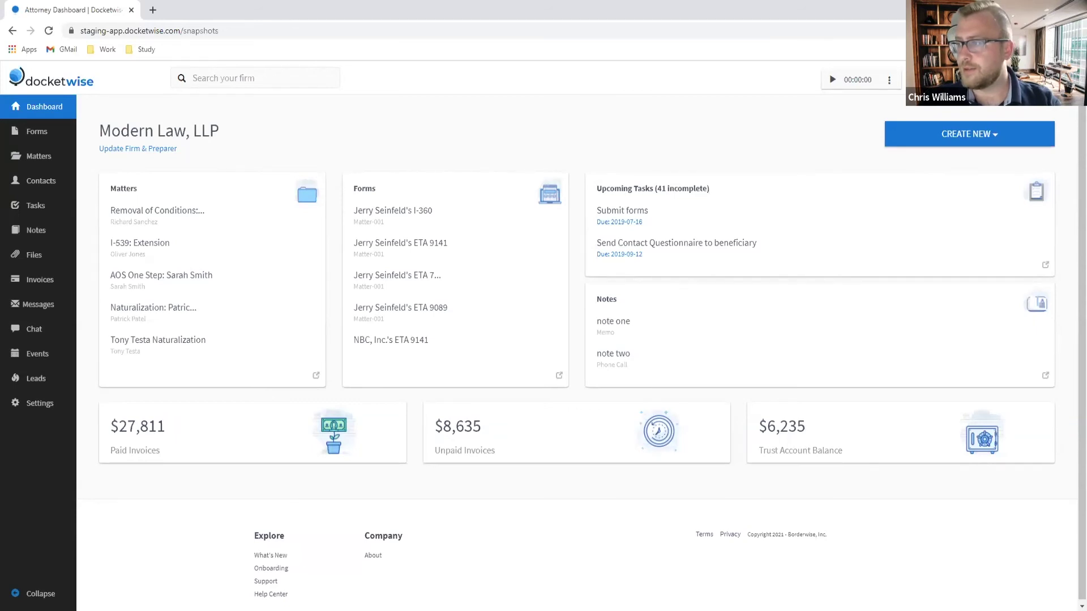
left_click(962, 140)
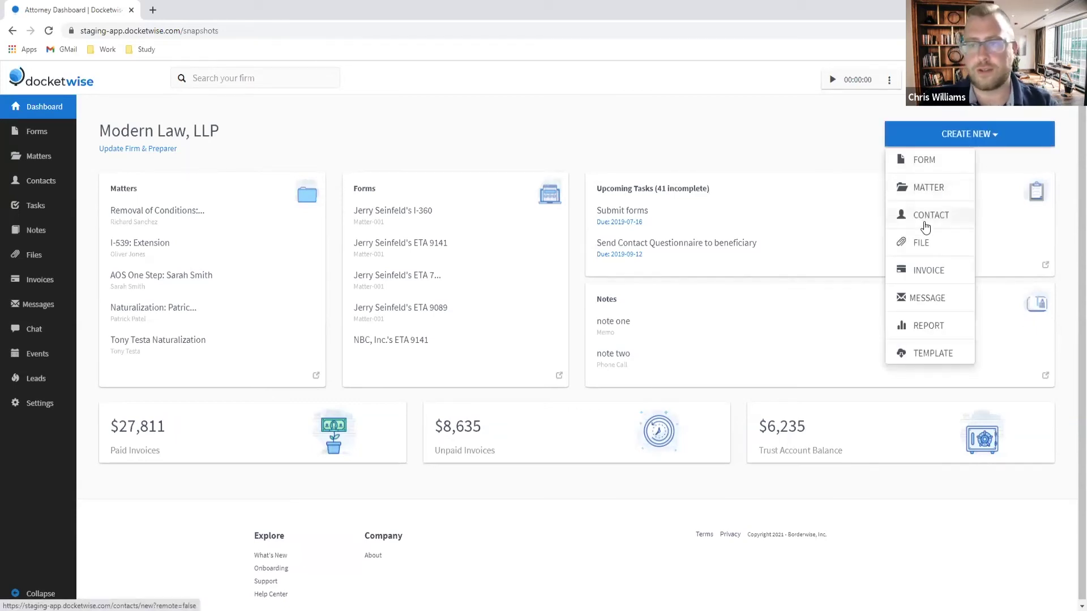
Step: Create a new client contact with the client's first and last name
left_click(925, 226)
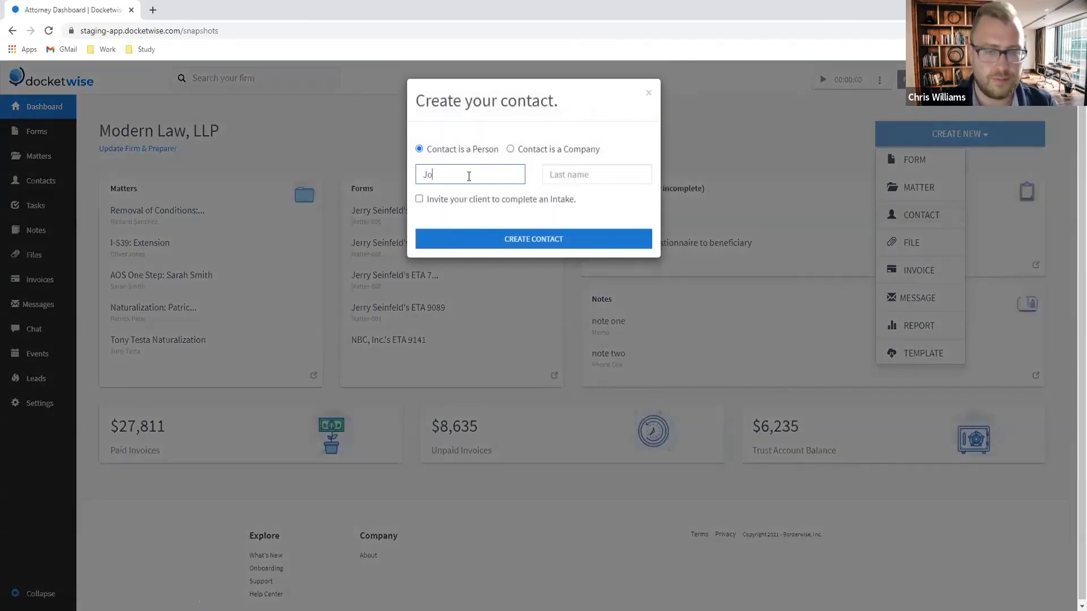
key("Tab")
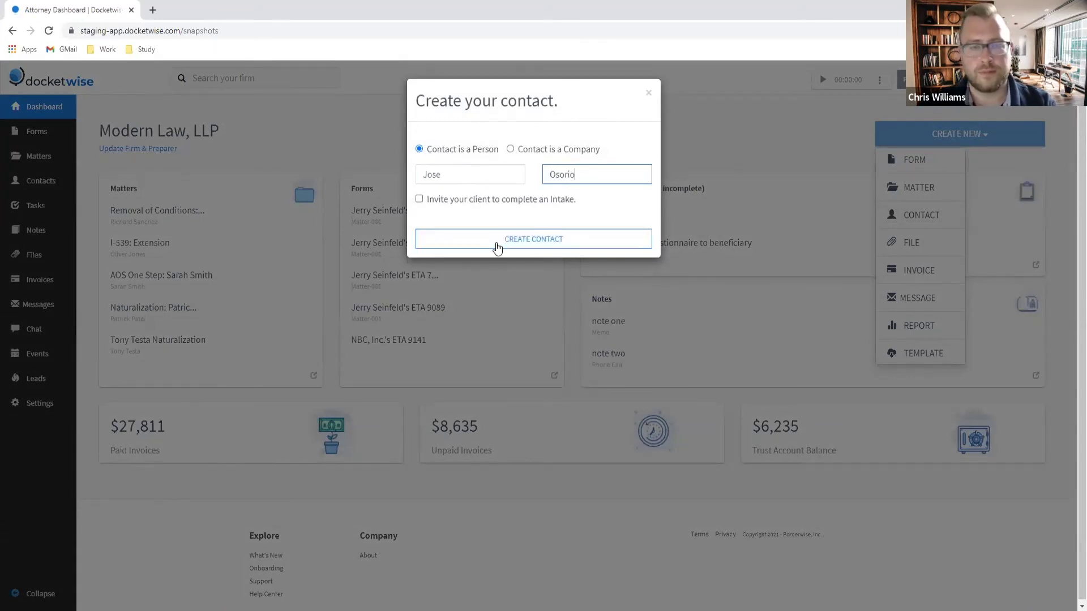
left_click(497, 239)
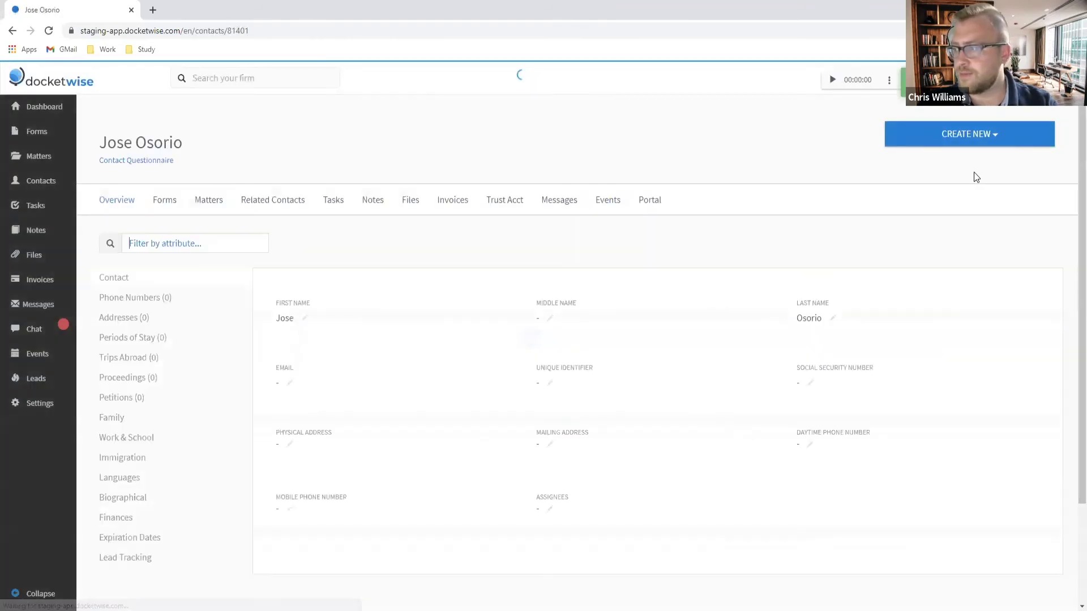
Step: Create a new matter named 'RoC:' plus the client's name, leaving the description blank
left_click(975, 145)
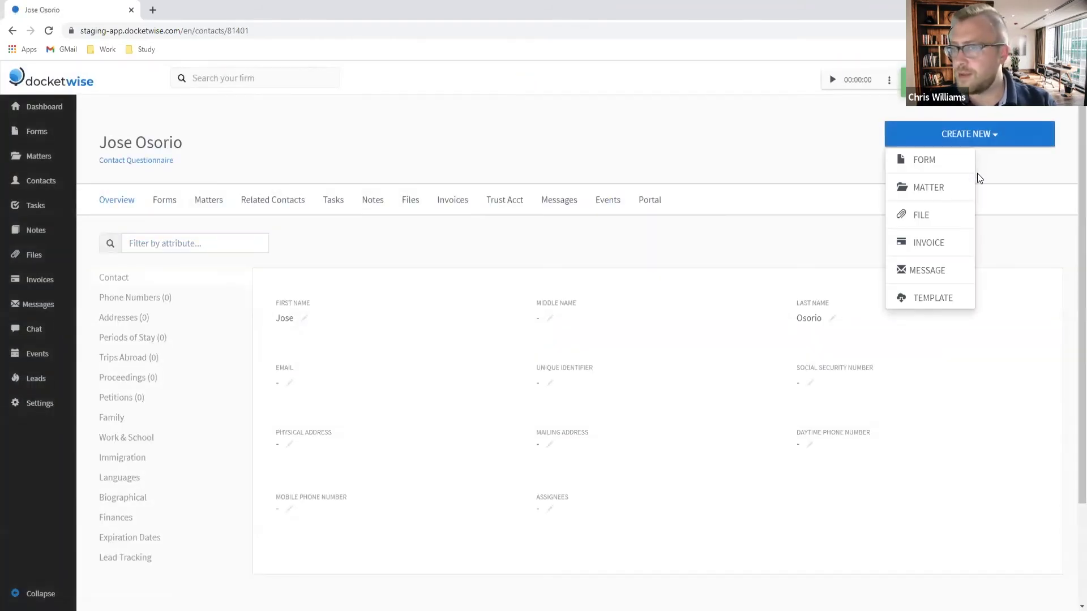
left_click(941, 192)
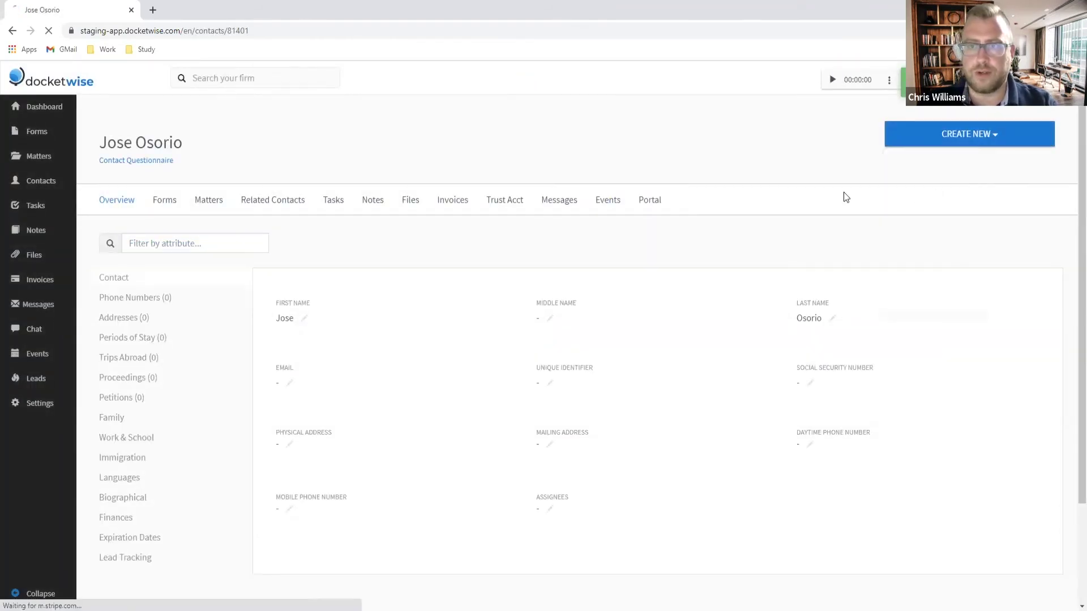
left_click(321, 344)
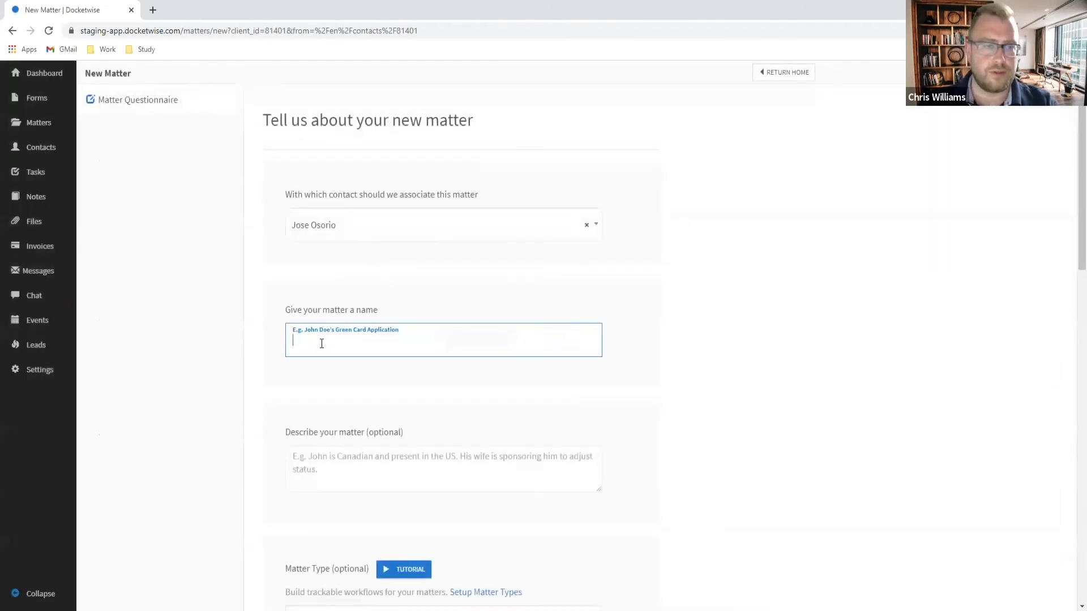
type("R")
type("C")
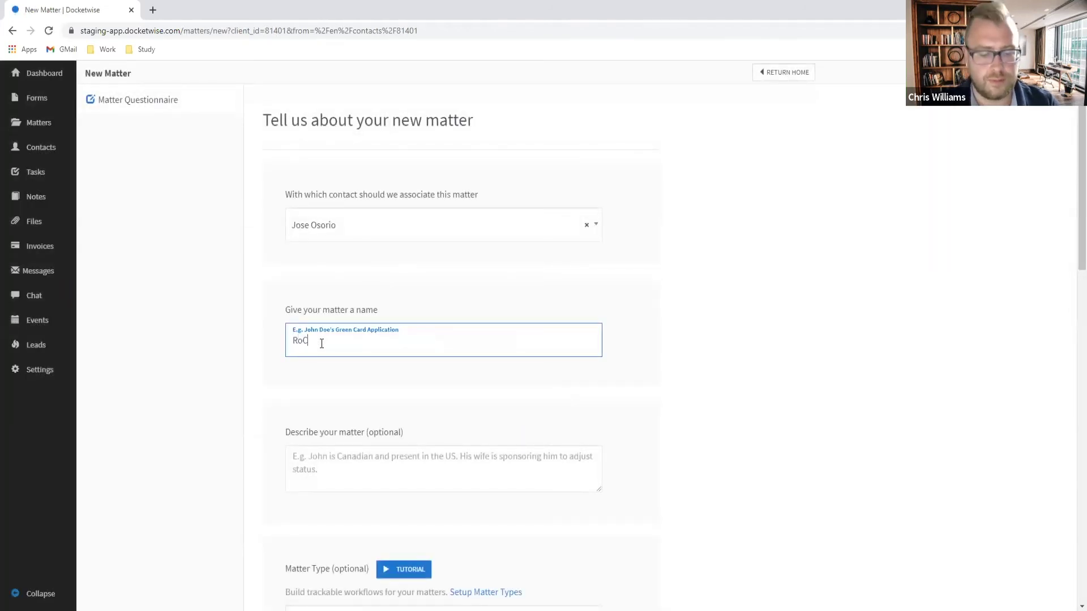
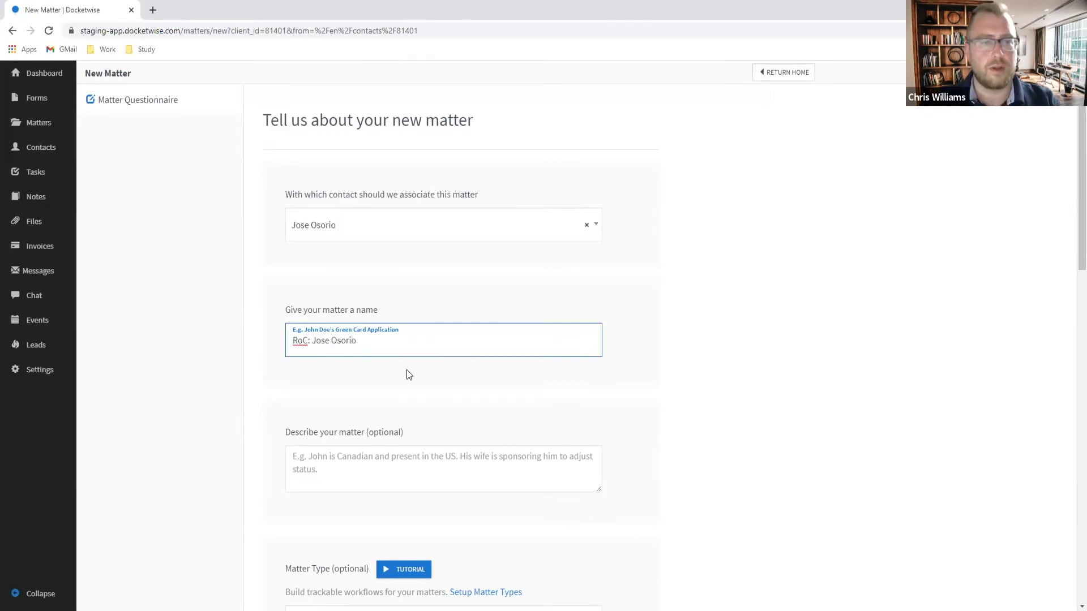
key("ctrl+a")
left_click(409, 471)
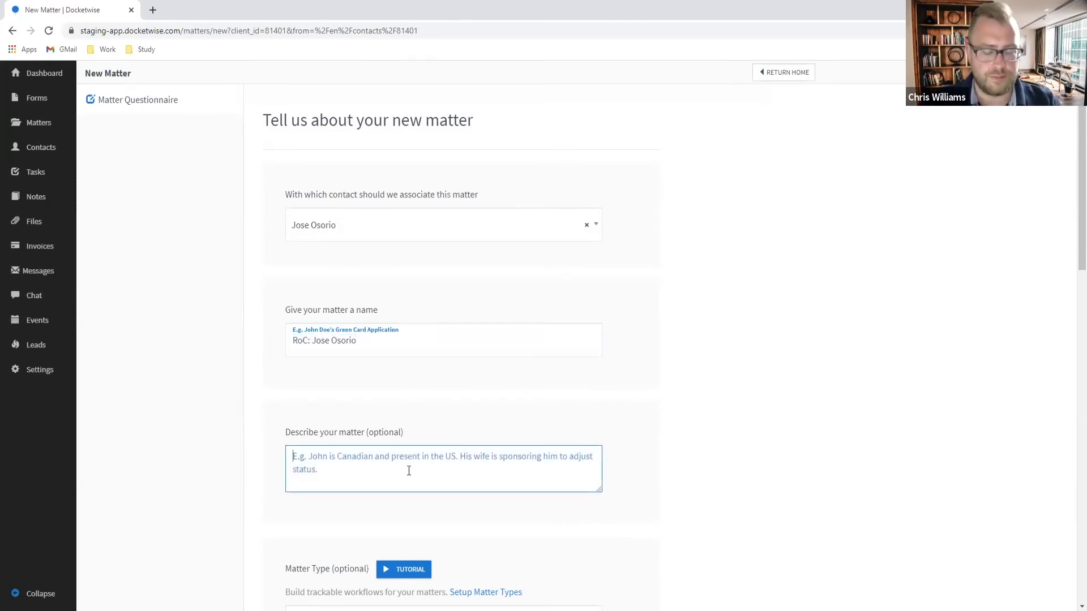
scroll(406, 464, "down", 15)
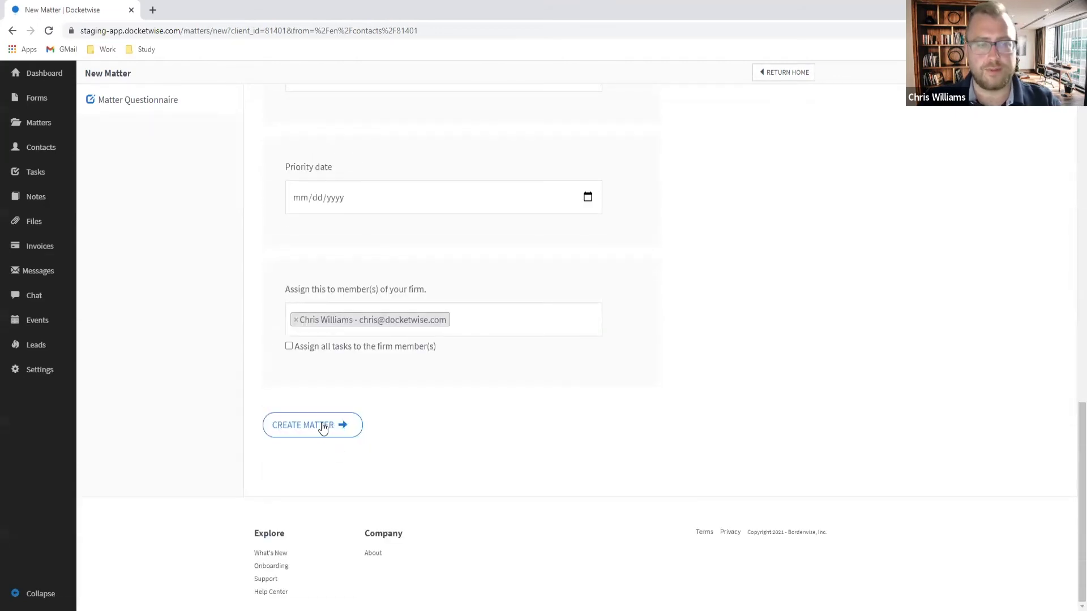
left_click(322, 425)
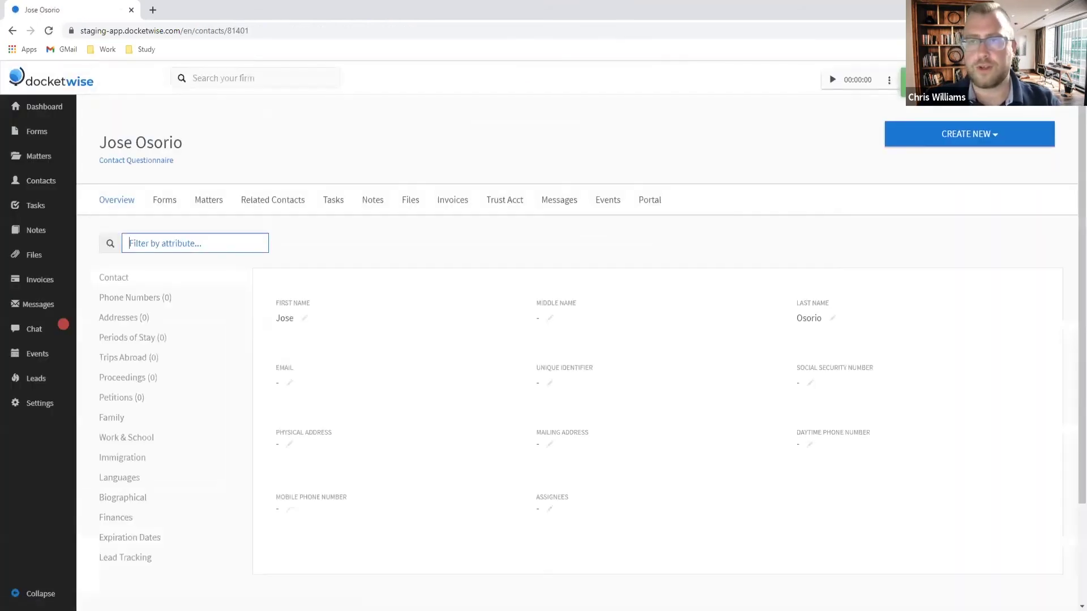
Step: Create a Bill-type invoice for the client attached to the RoC matter
left_click(956, 138)
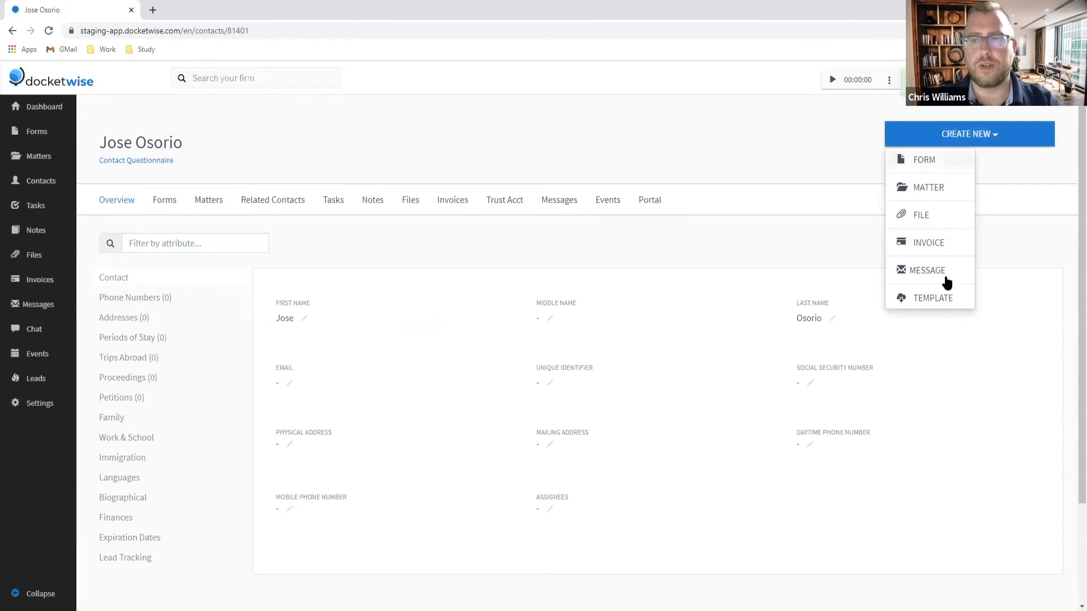
left_click(934, 245)
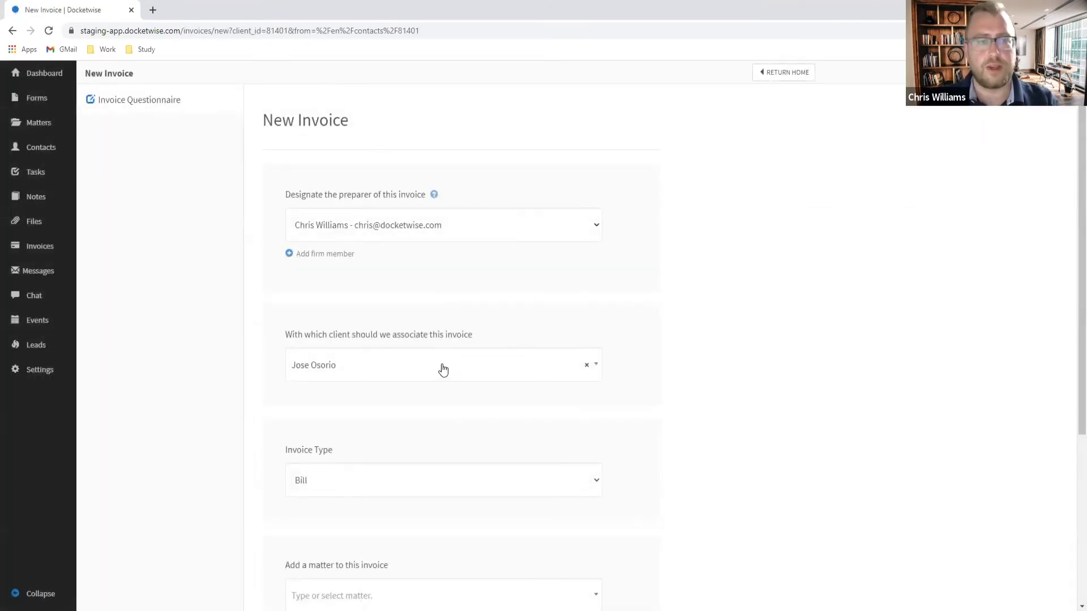
scroll(429, 369, "down", 2)
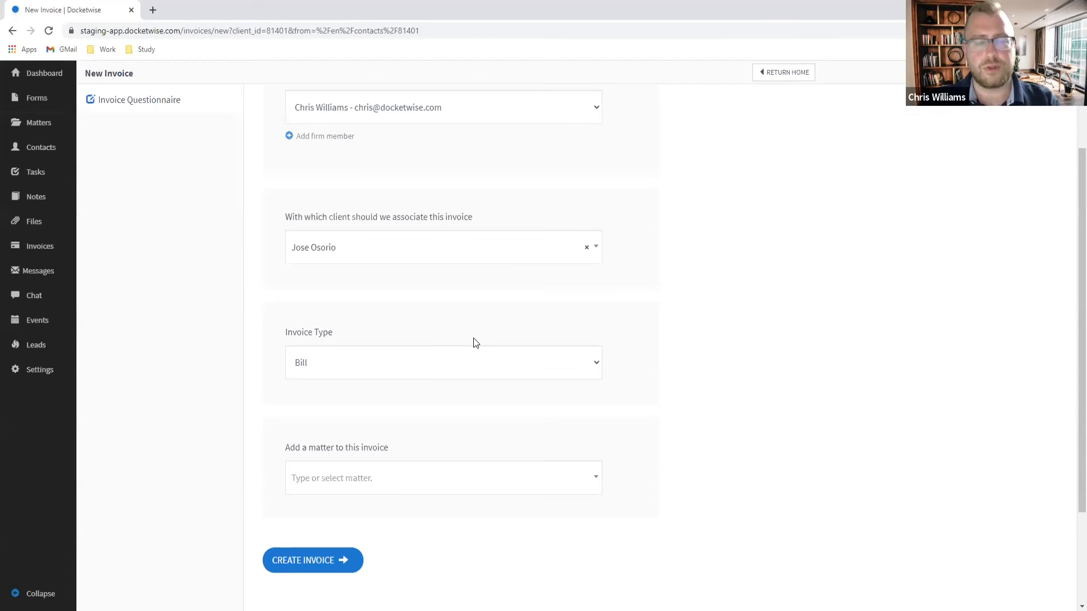
scroll(473, 338, "up", 1)
left_click(442, 430)
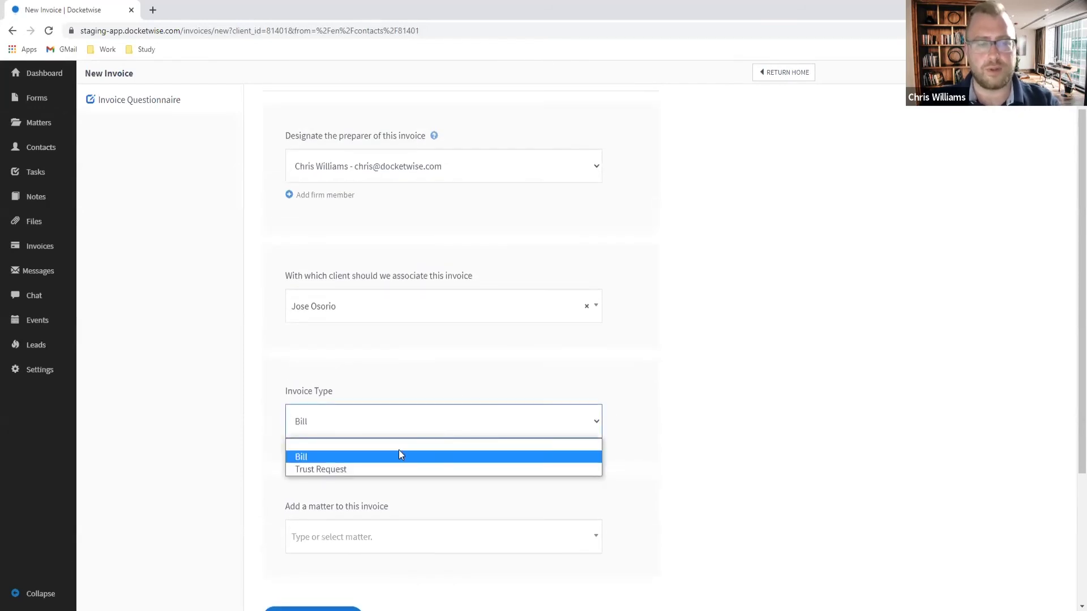
left_click(383, 456)
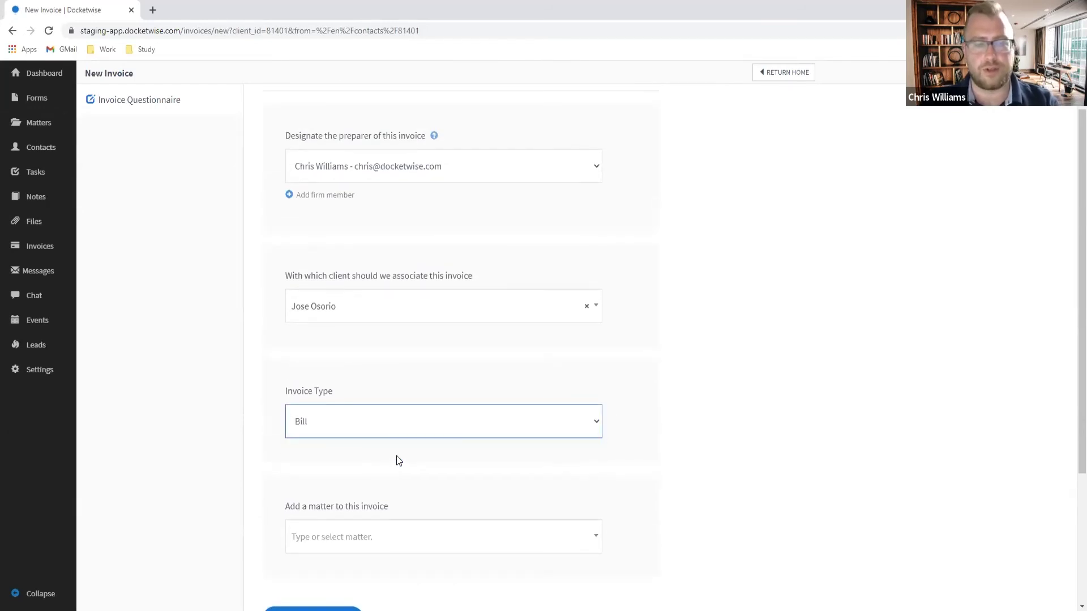
left_click(385, 552)
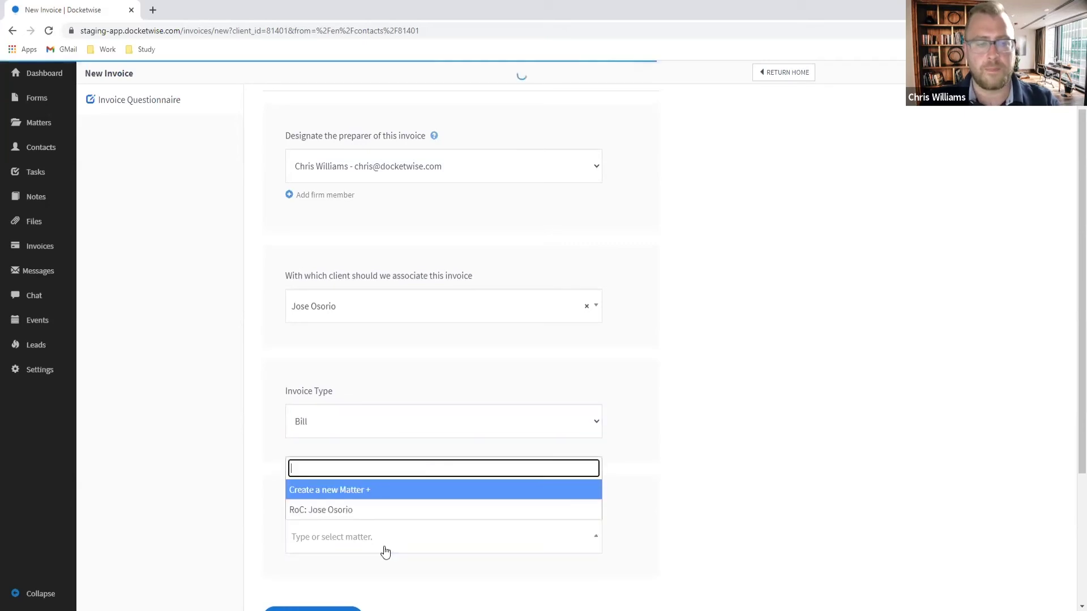
left_click(330, 510)
left_click(727, 414)
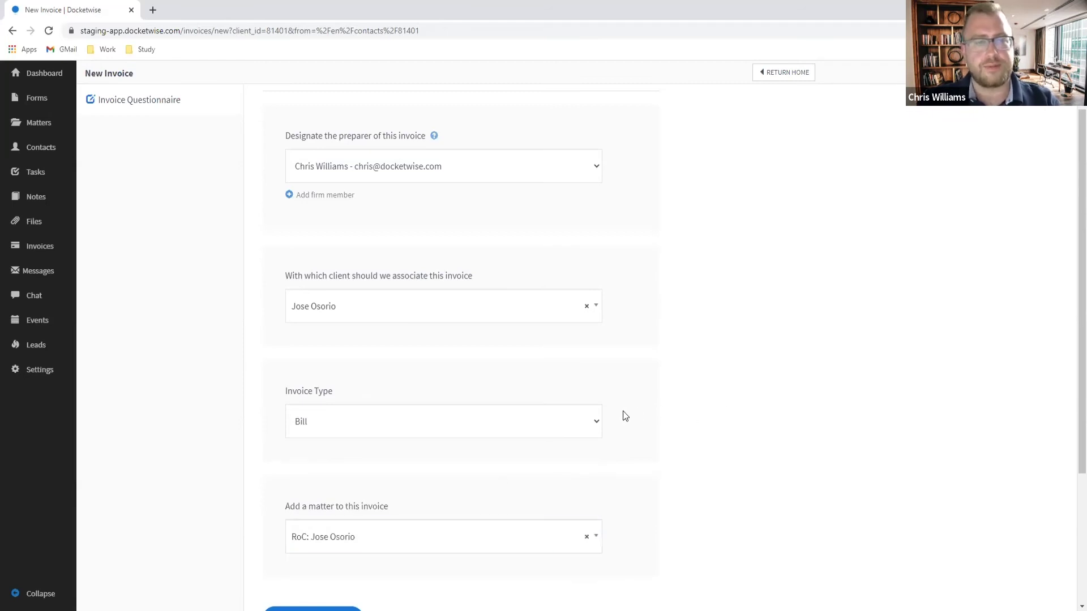
scroll(380, 428, "down", 3)
left_click(299, 456)
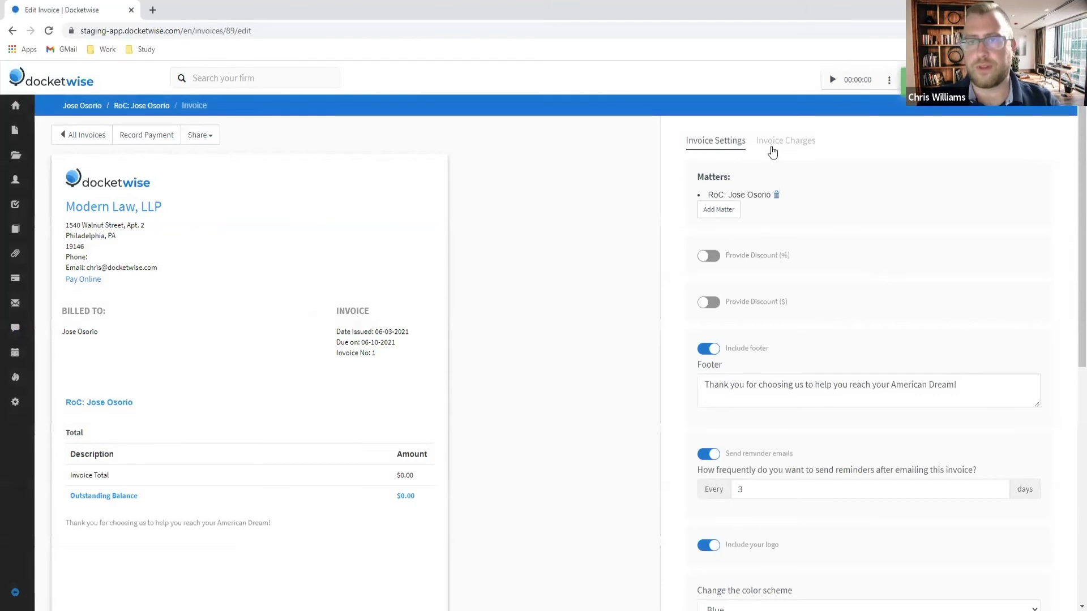
Step: Add an Attorney's Fees service charge of $2750 to the invoice
left_click(772, 149)
left_click(707, 188)
left_click(758, 232)
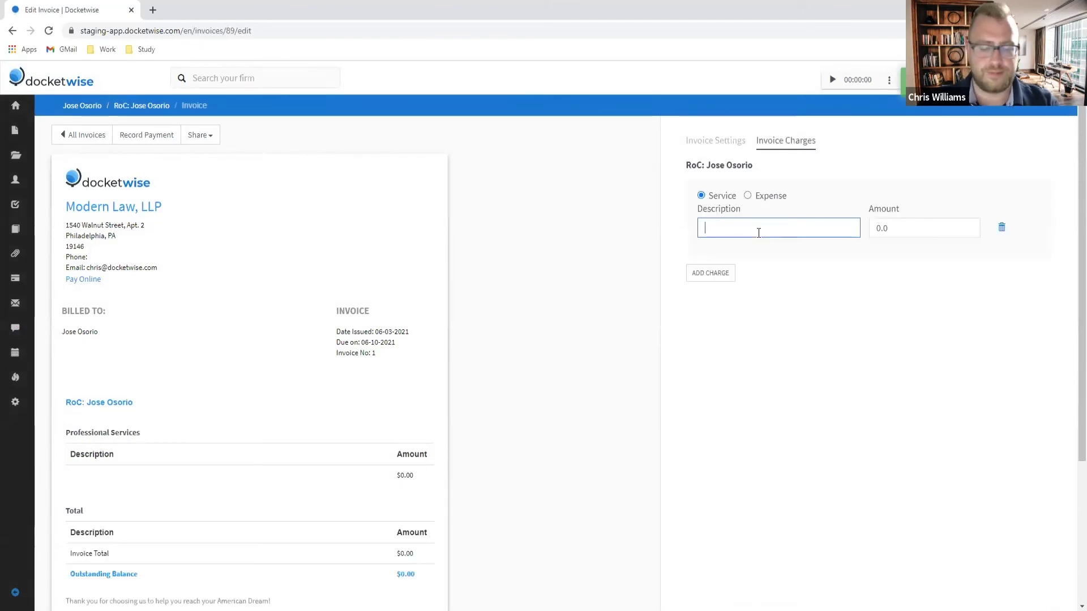
type("Attorney;s")
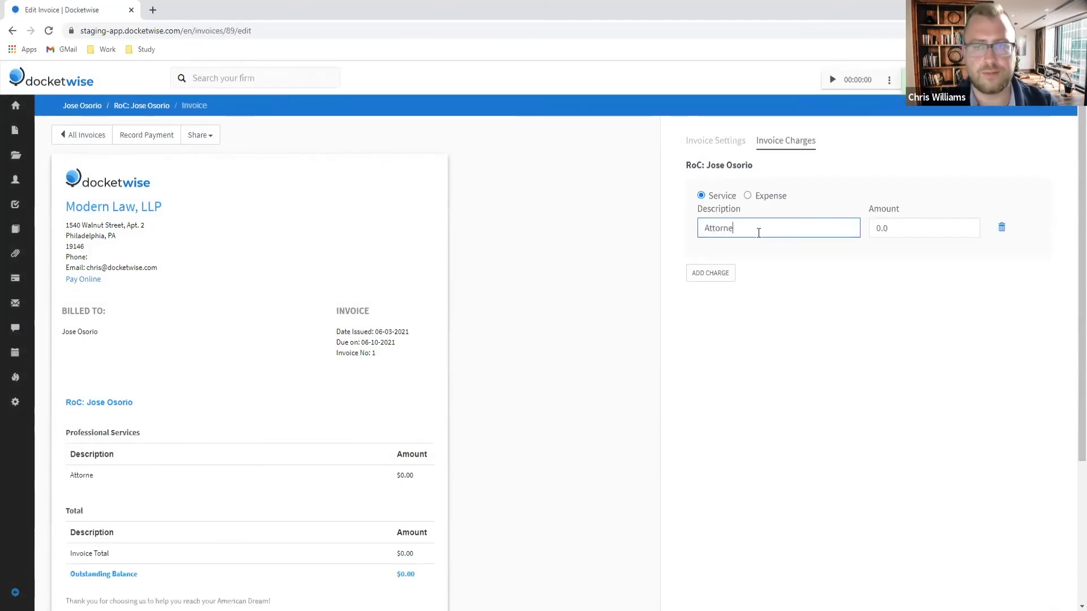
key("BackSpace")
type("'s Fees")
key("Tab")
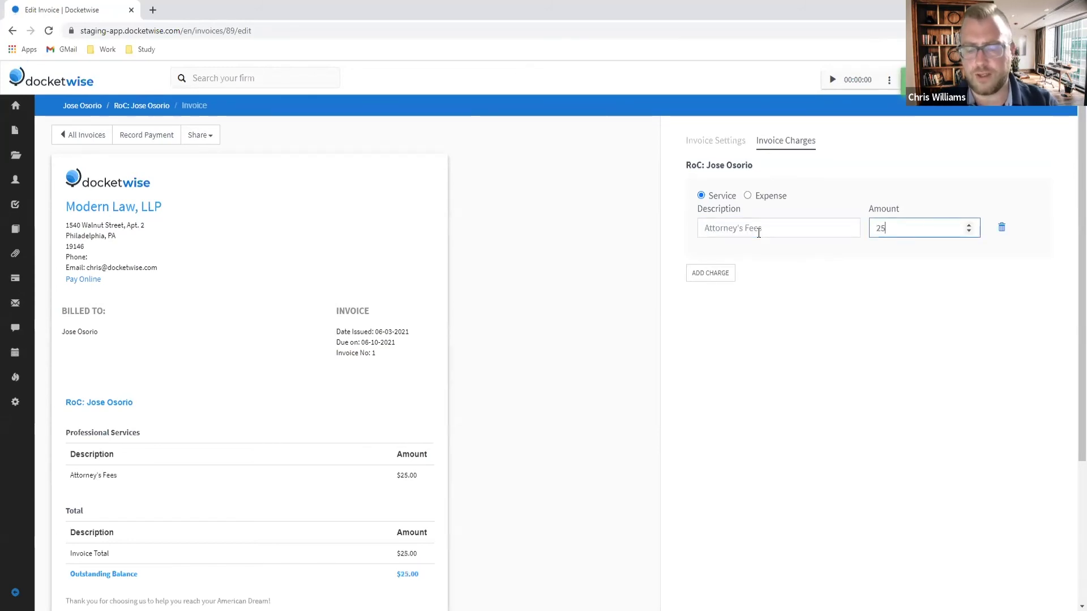
key("BackSpace")
type("750")
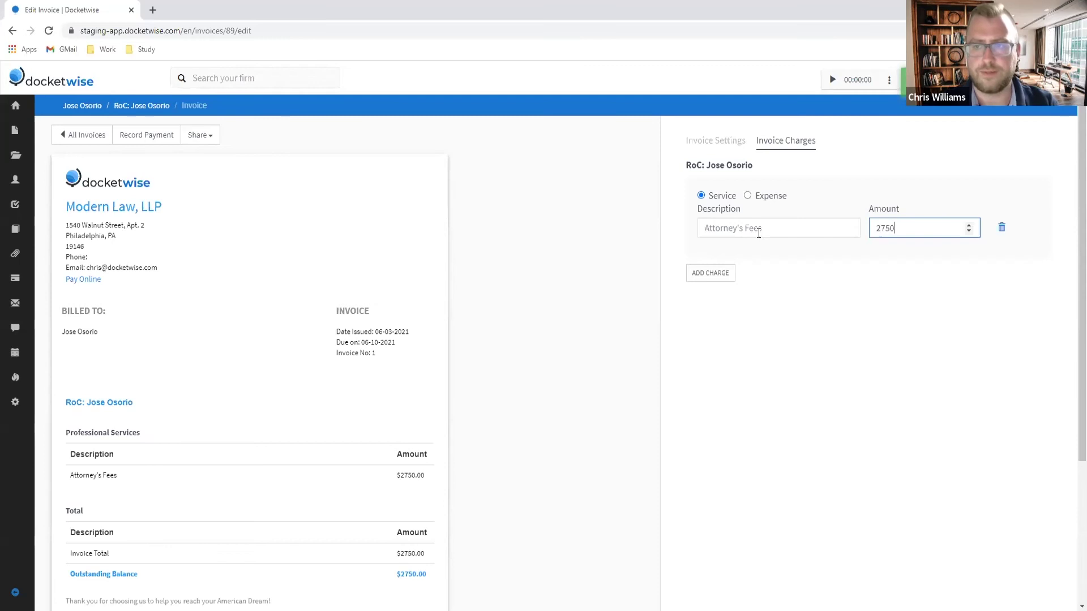
Step: Add a second charge as an expense named 'Ordinary' for $250
left_click(730, 271)
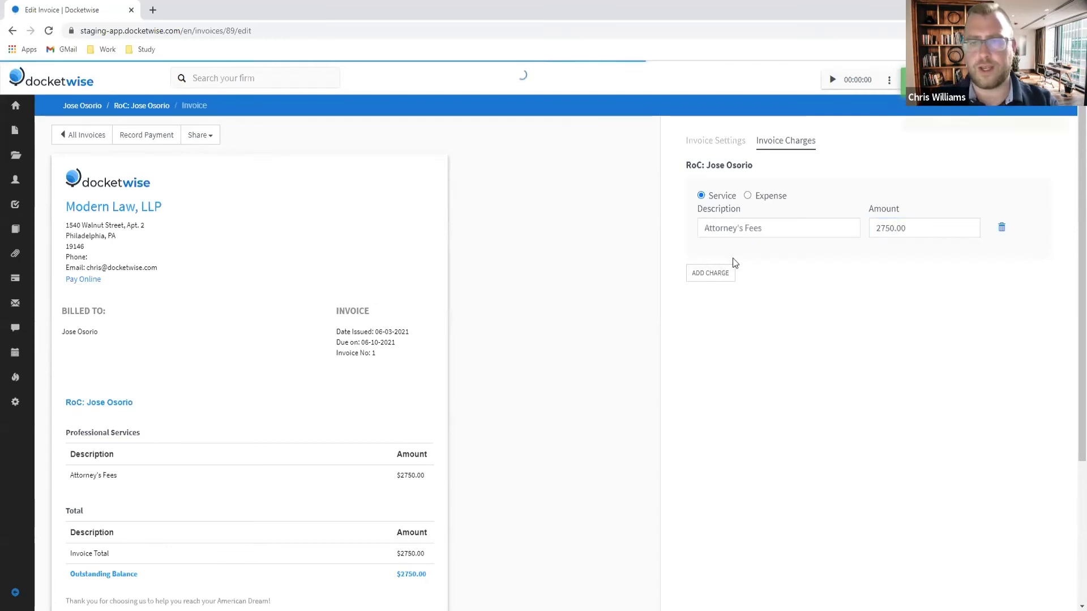
left_click(748, 195)
left_click(701, 195)
left_click(748, 283)
left_click(755, 315)
type("Ordinary")
key("Tab")
type("250")
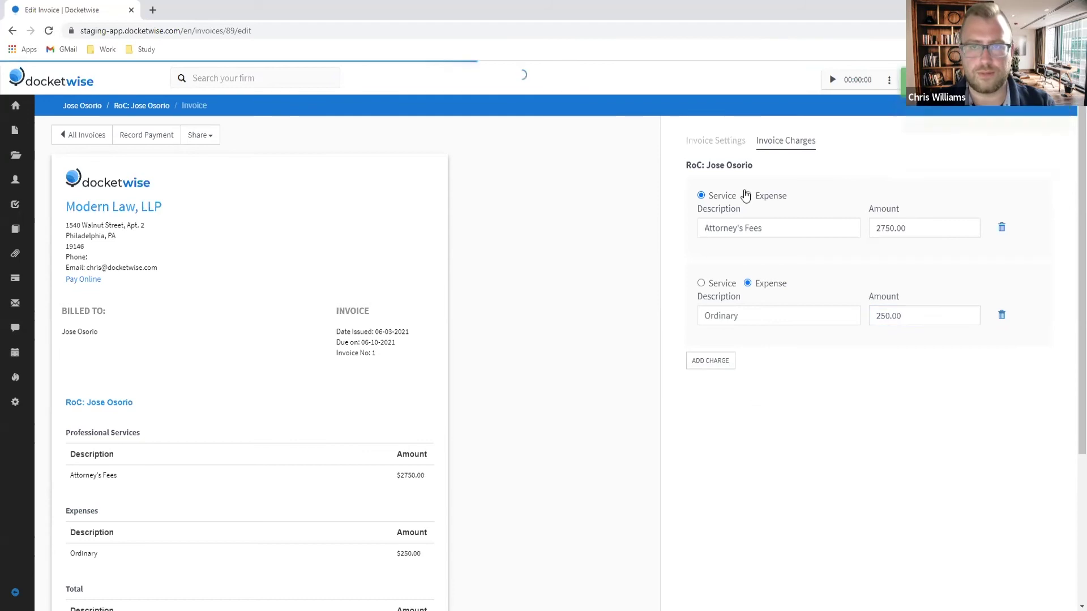
left_click(720, 142)
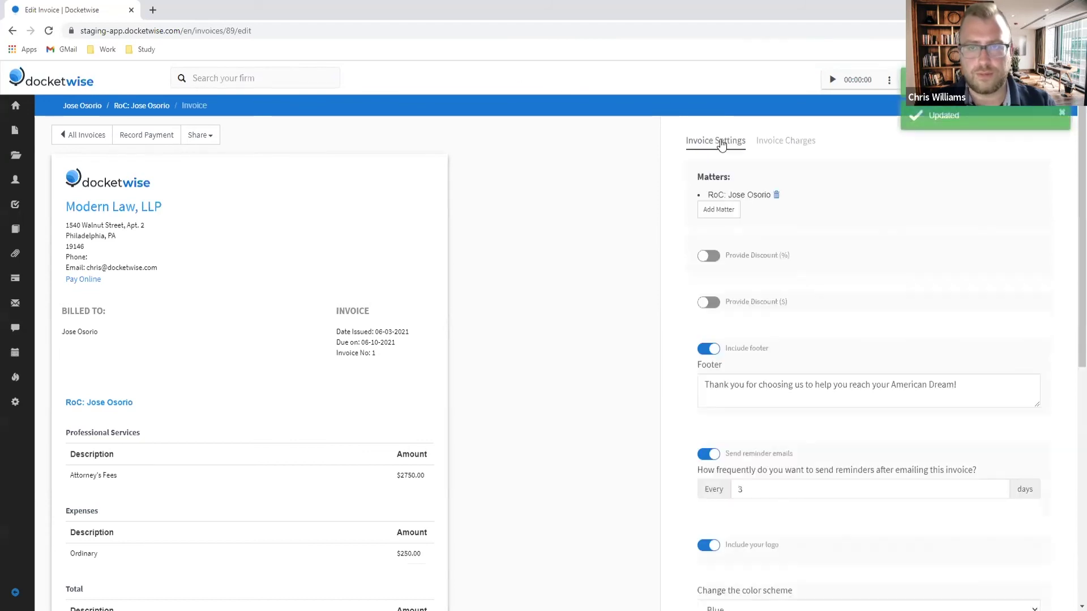
Step: Apply a 10% discount described 'Early Signing of Contract' to the invoice
left_click(710, 258)
left_click(749, 291)
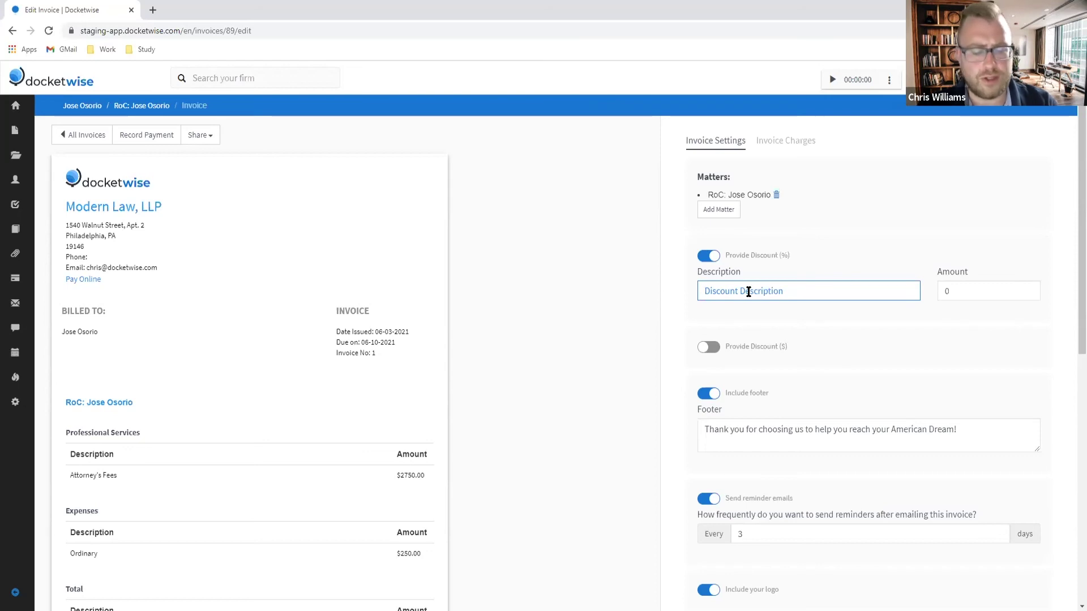
type("E")
key("BackSpace")
type("Ea")
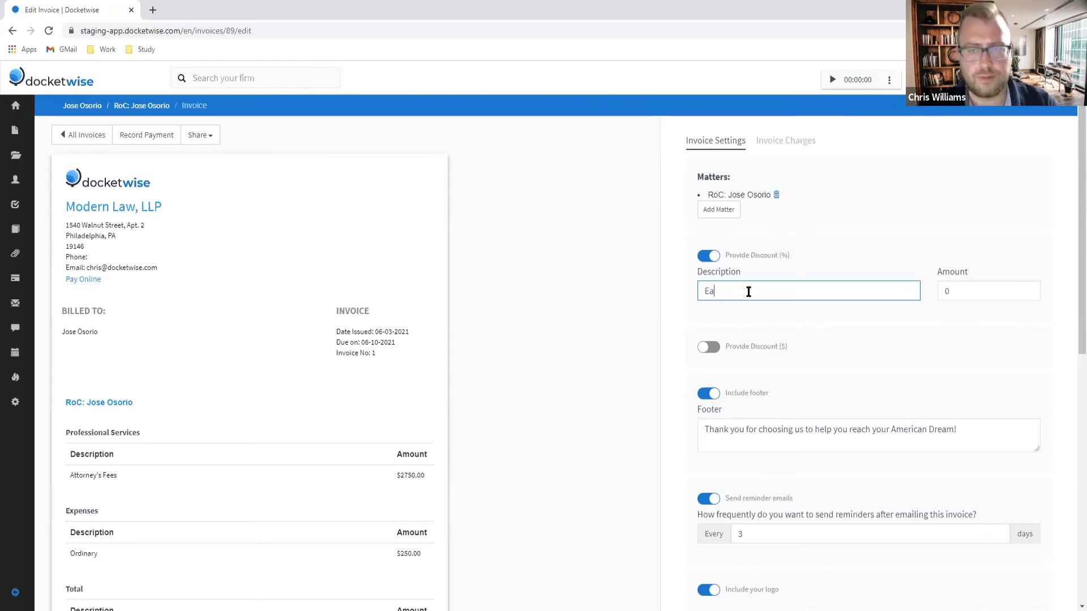
type("rly Signing of C")
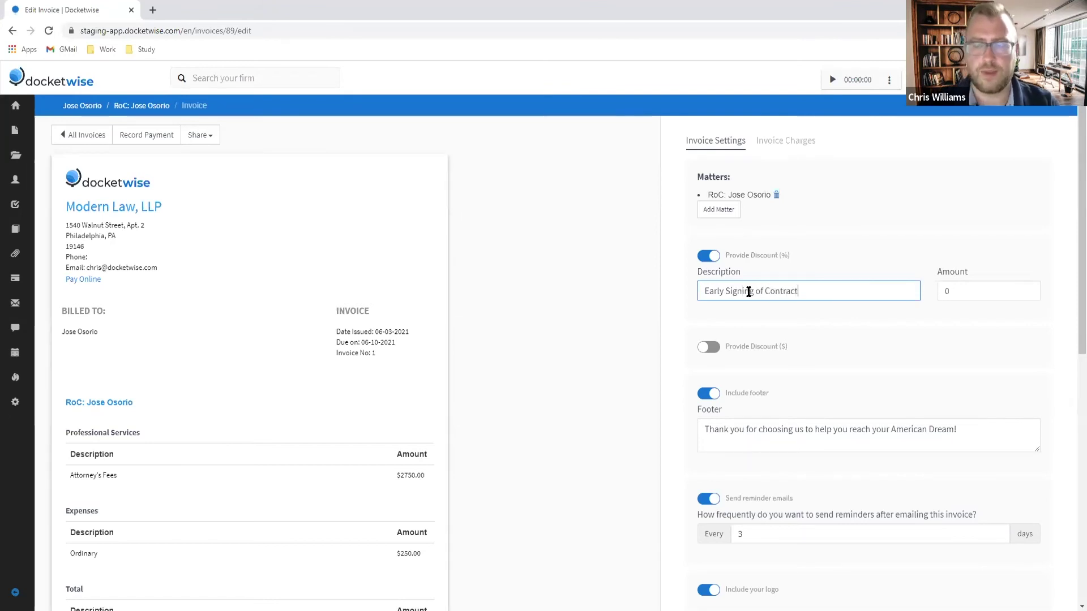
type("ontract")
left_click(977, 294)
type("10")
left_click(877, 189)
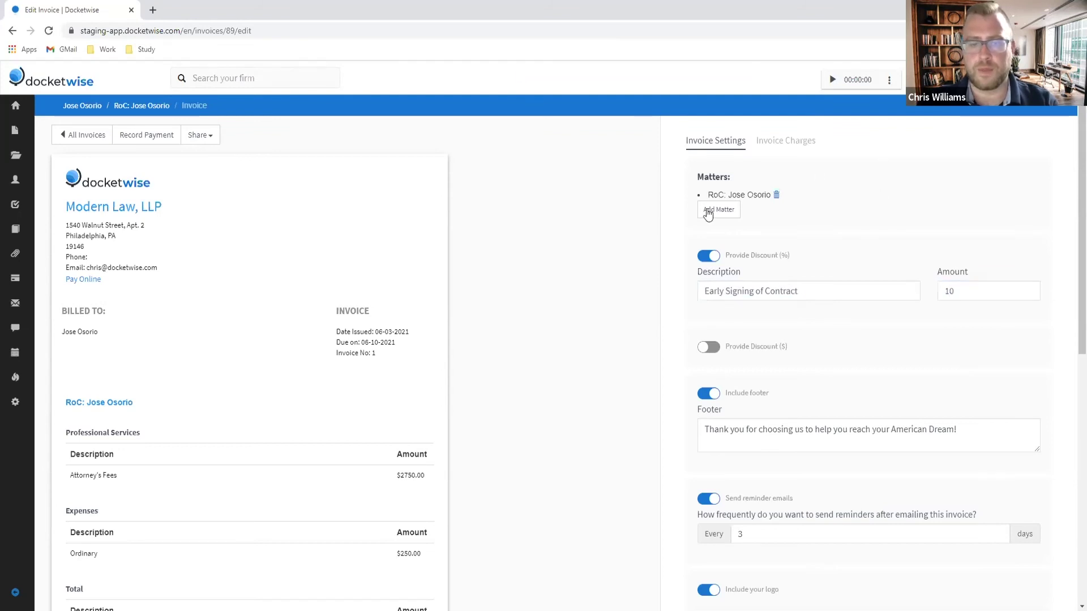
Step: Set invoice reminders every 5 days and the due date to 06/17/2021
scroll(513, 291, "down", 1)
scroll(484, 311, "down", 2)
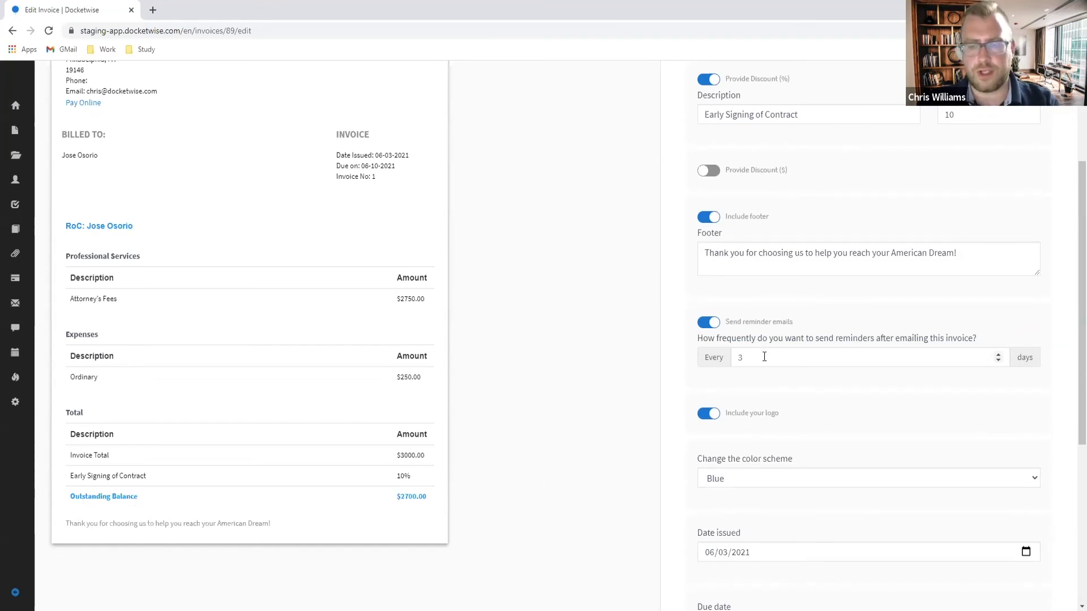
left_click_drag(757, 356, 723, 358)
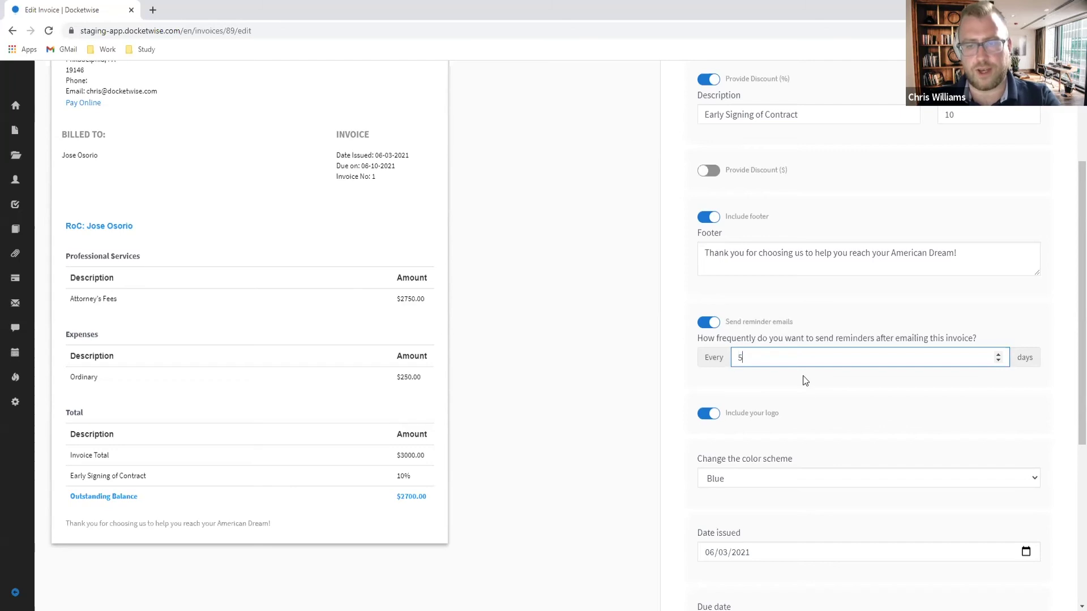
scroll(810, 422, "down", 3)
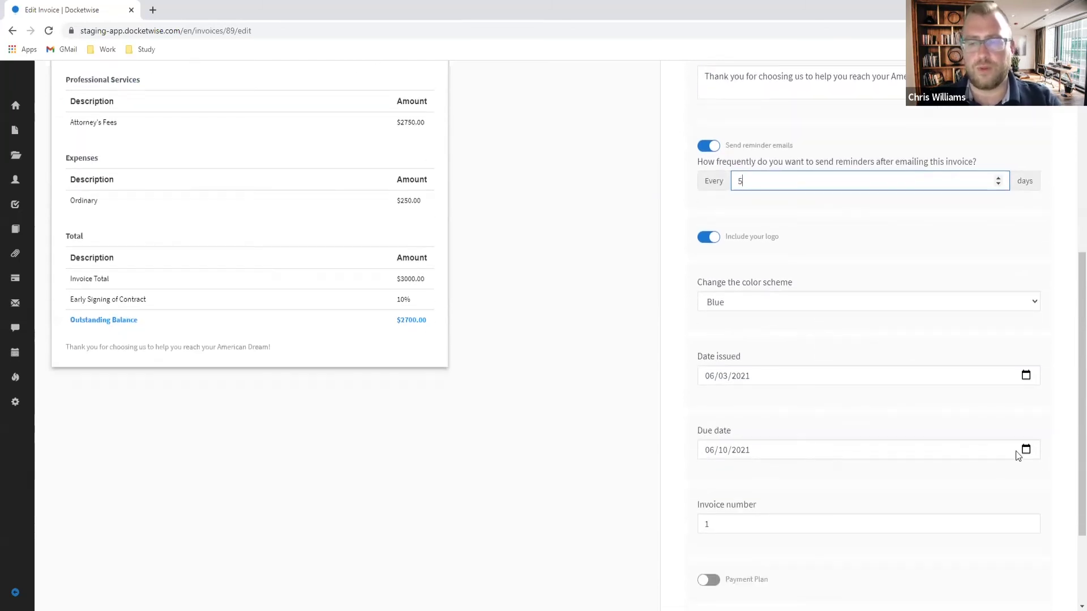
left_click(1026, 450)
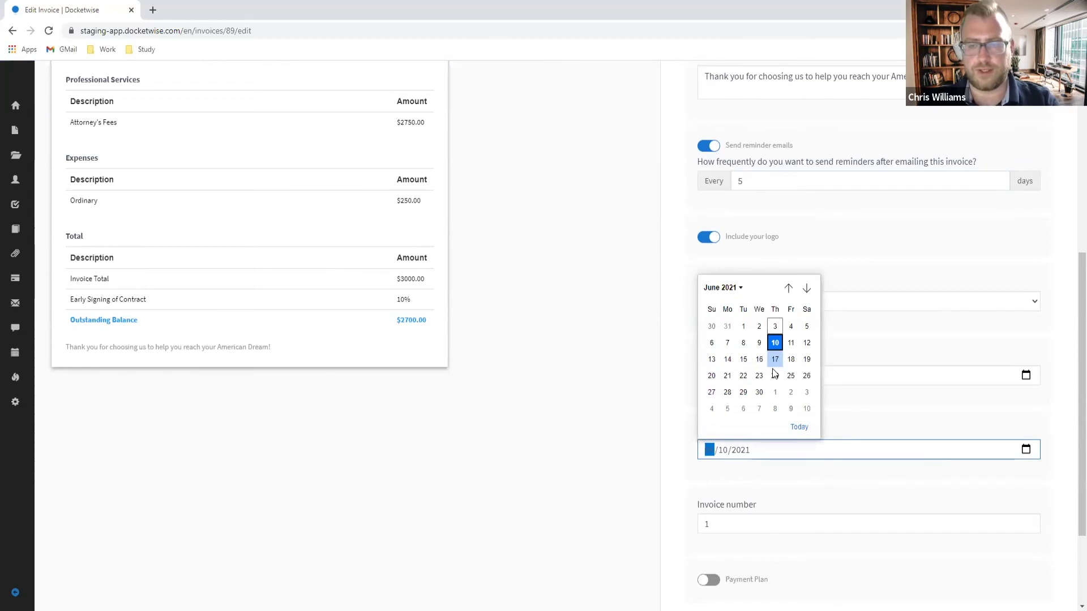
left_click(775, 360)
left_click(559, 459)
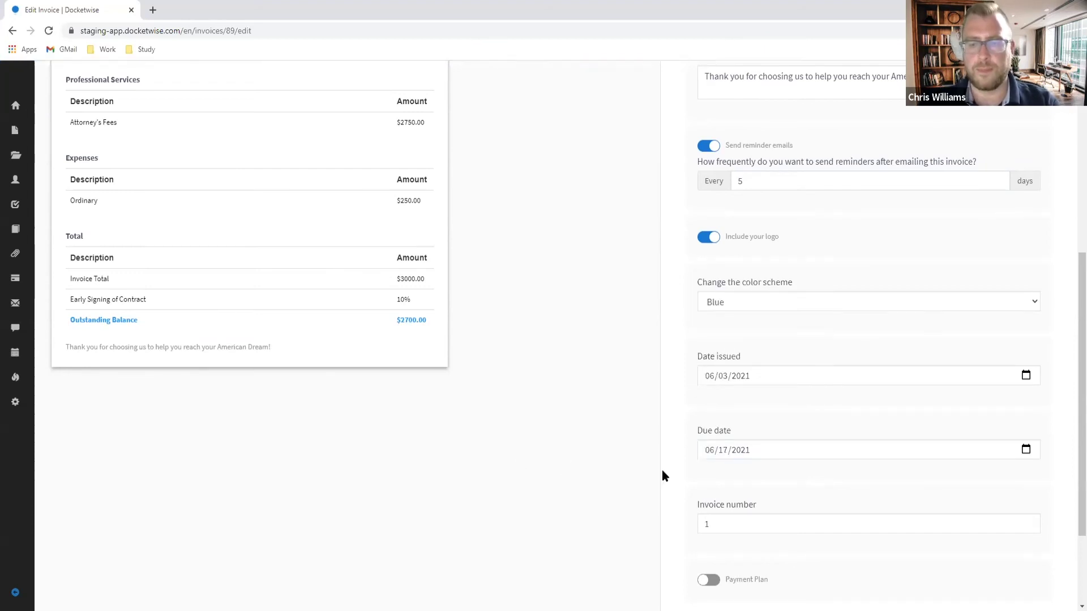
scroll(663, 475, "down", 1)
scroll(879, 284, "up", 7)
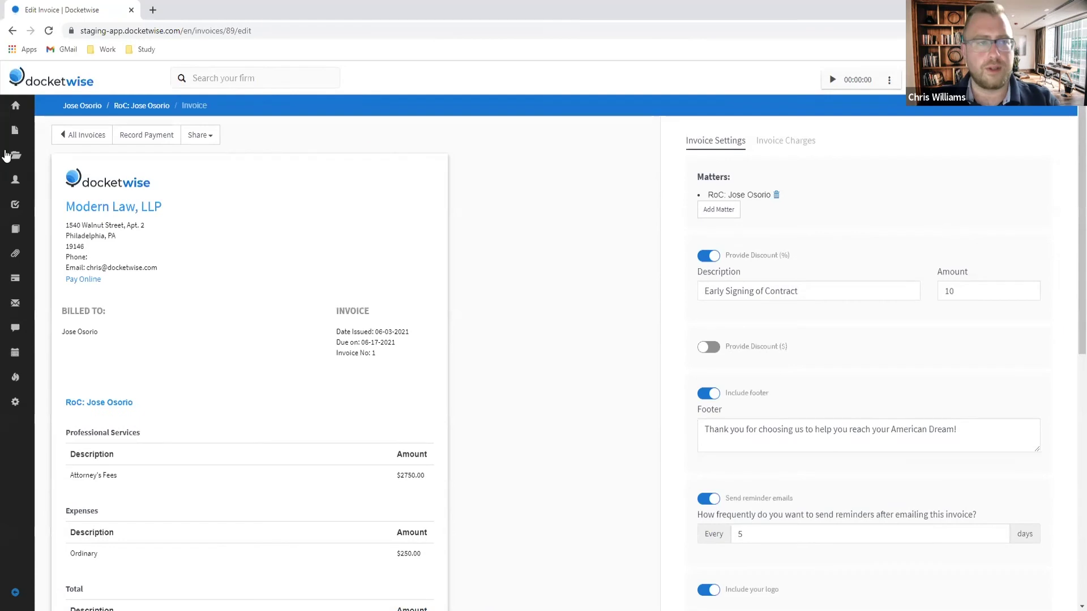
Step: Record a $2,700 direct payment into Operating (TEST) - LawPay Account, described 'Paid in full.'
left_click(156, 136)
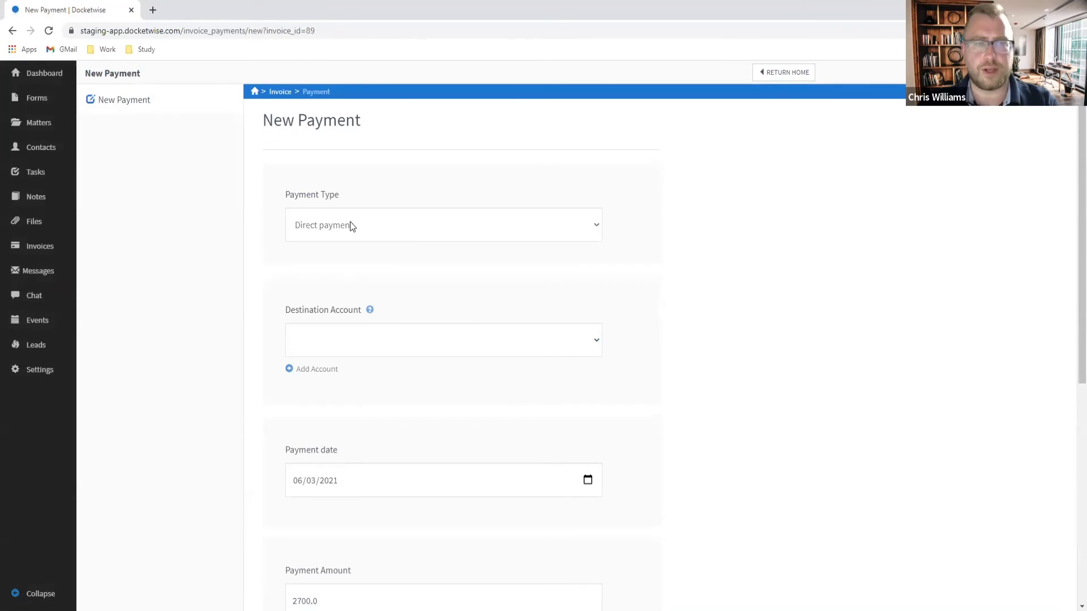
left_click(351, 225)
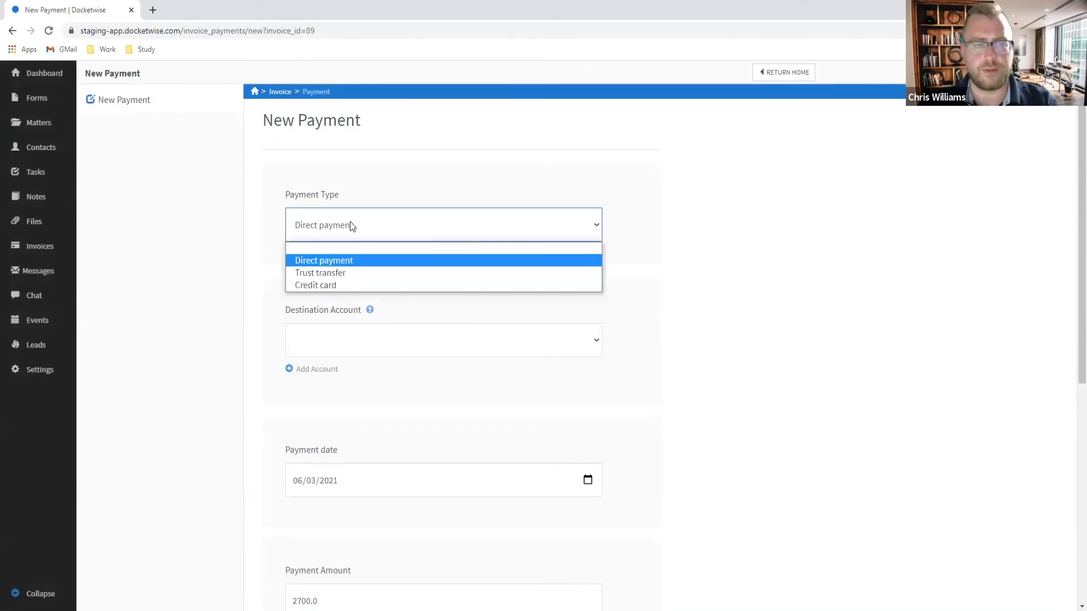
left_click(322, 261)
left_click(390, 343)
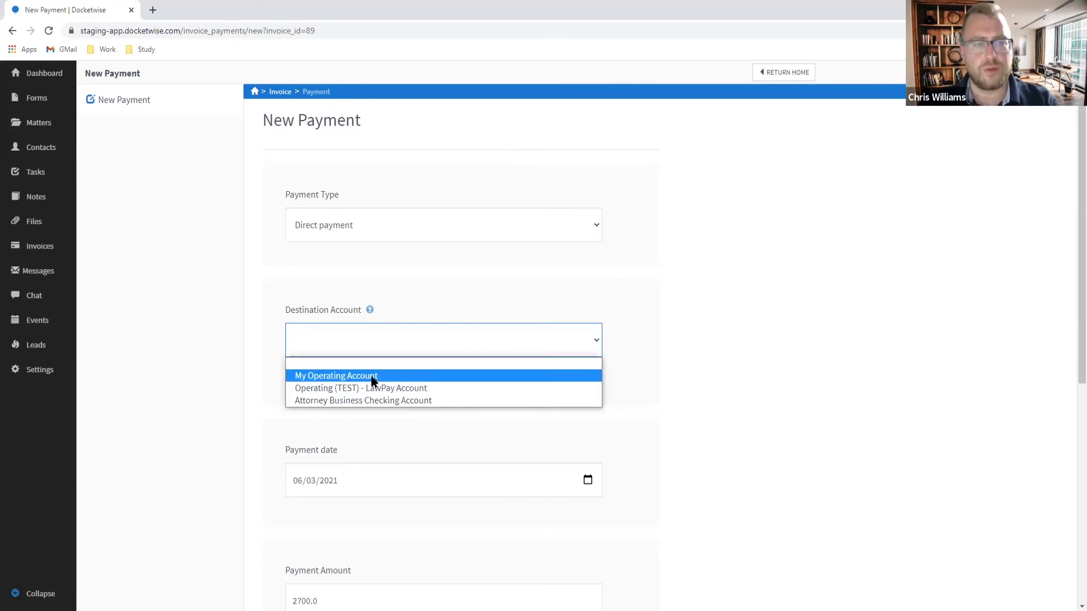
left_click(358, 388)
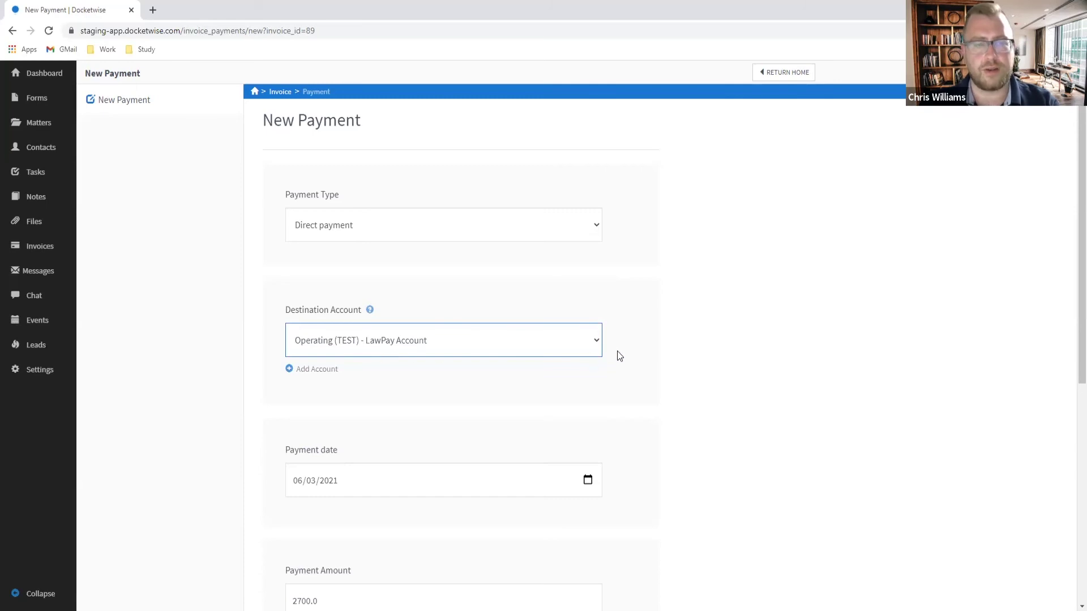
scroll(364, 420, "down", 3)
scroll(371, 389, "down", 1)
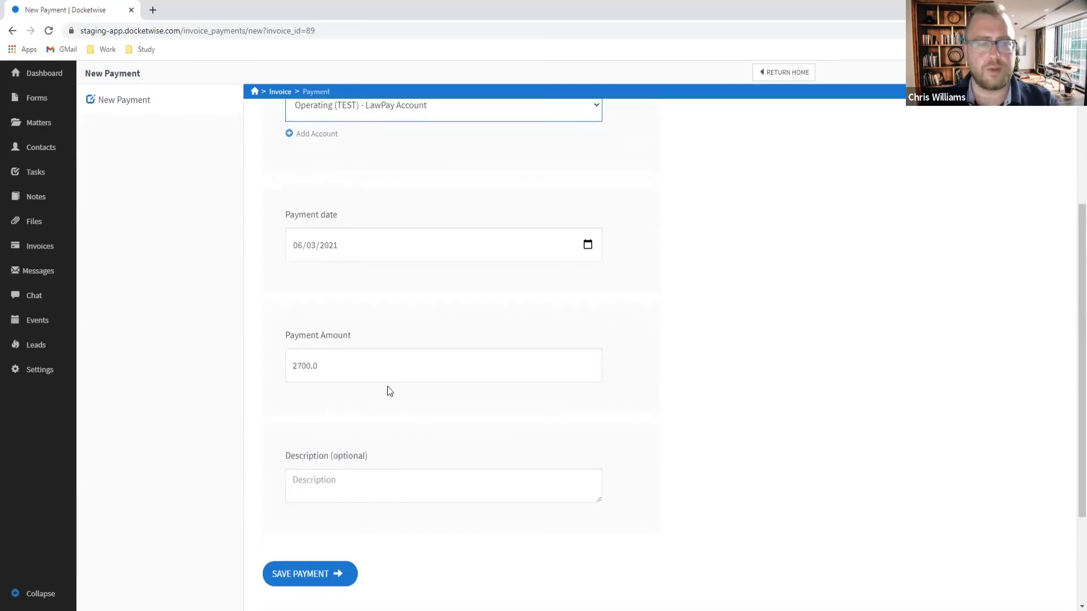
left_click(340, 475)
type("Paid in ")
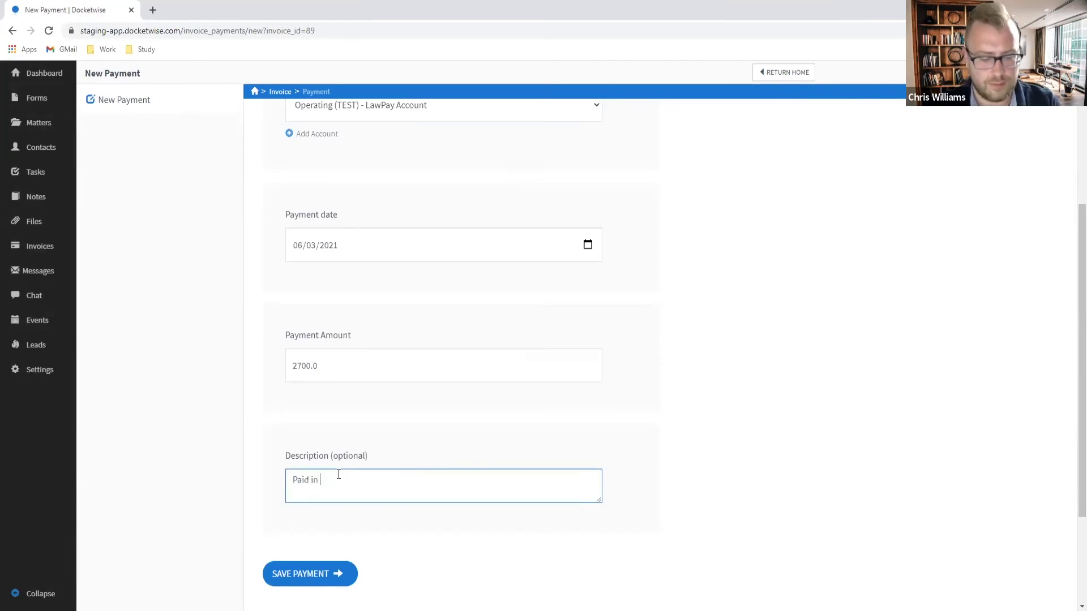
type("full.")
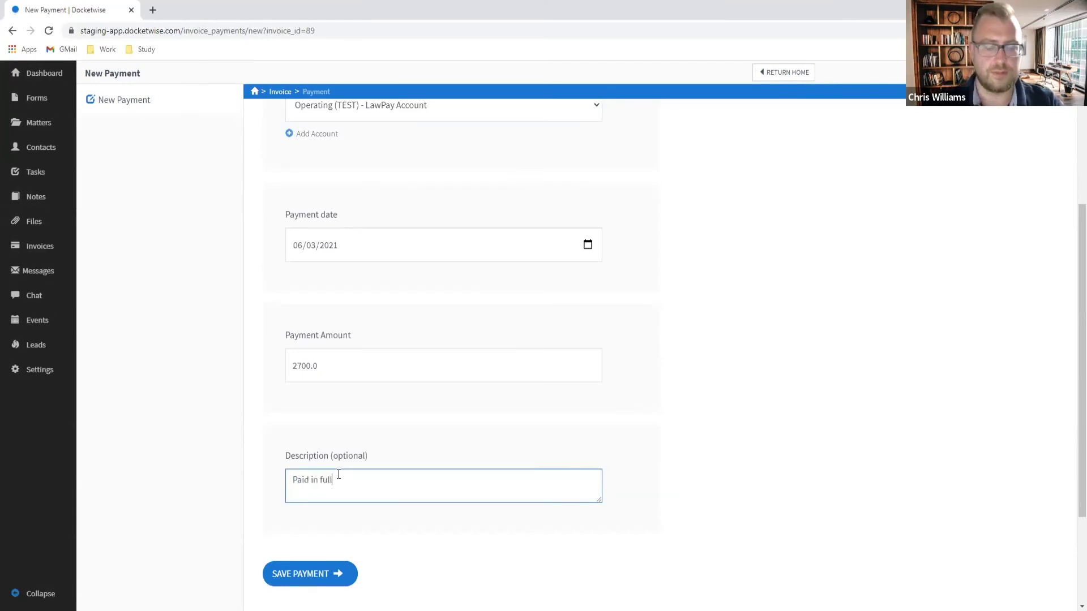
left_click(320, 582)
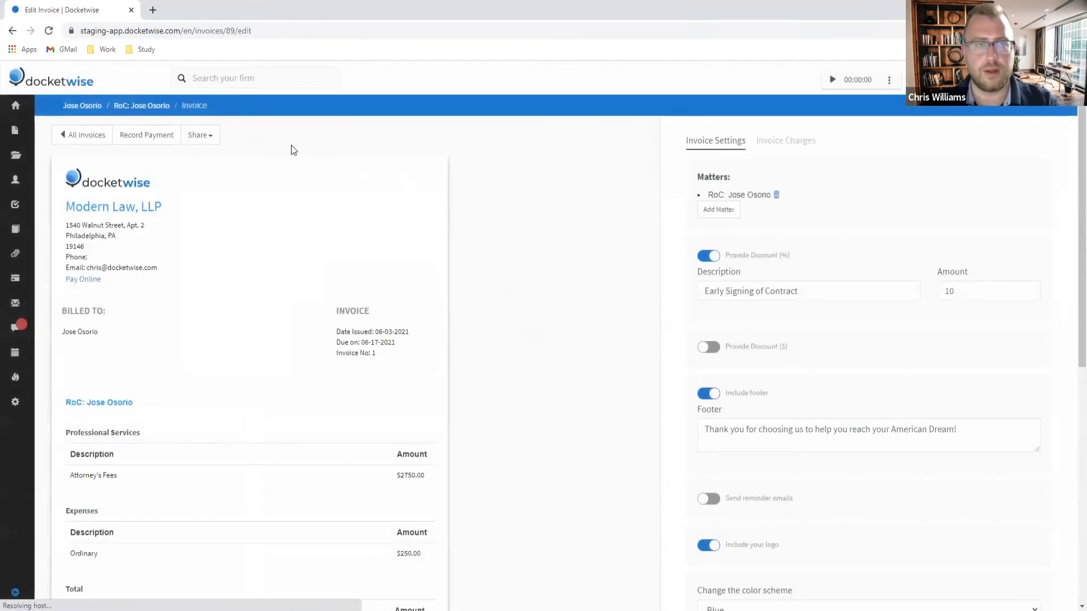
Step: Go to the client's RoC matter page and show its Create New options
left_click(158, 106)
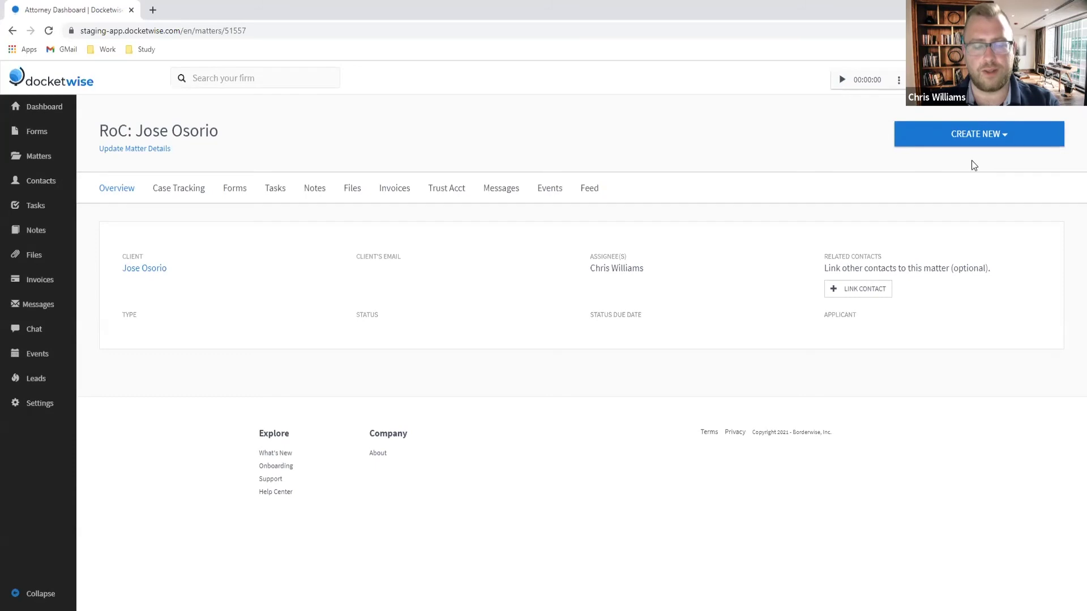
left_click(971, 140)
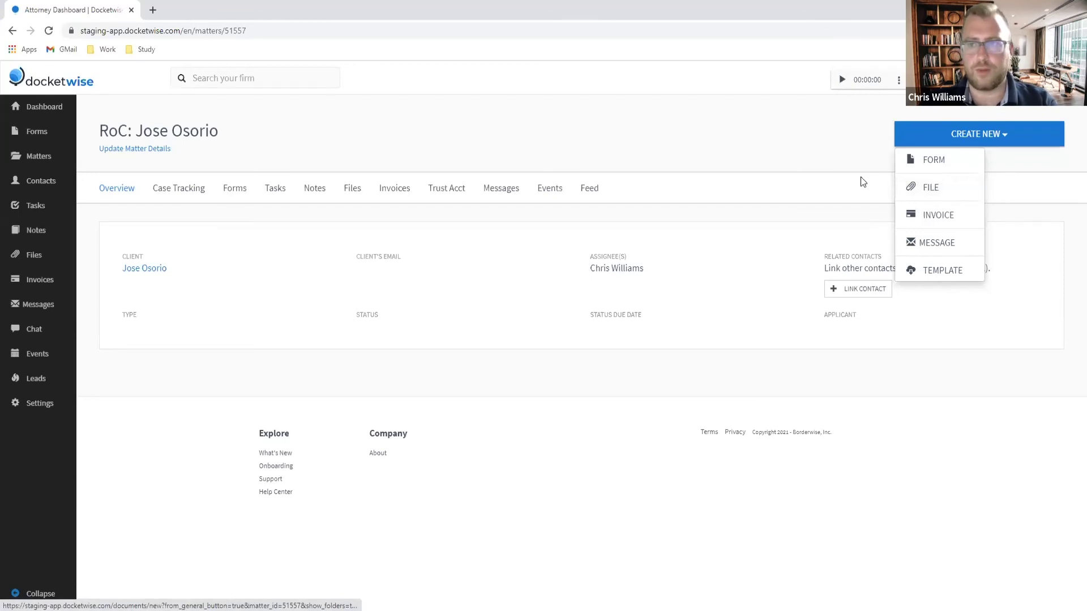
Step: Create a $680 Trust Request invoice at client trust level for the RoC matter
left_click(928, 218)
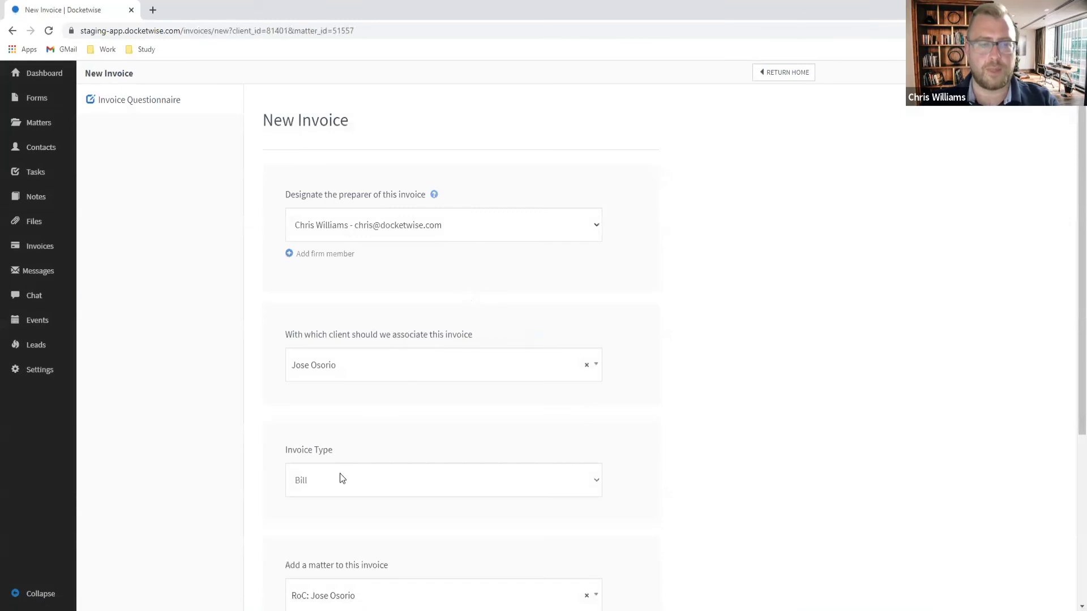
left_click(339, 476)
left_click(330, 531)
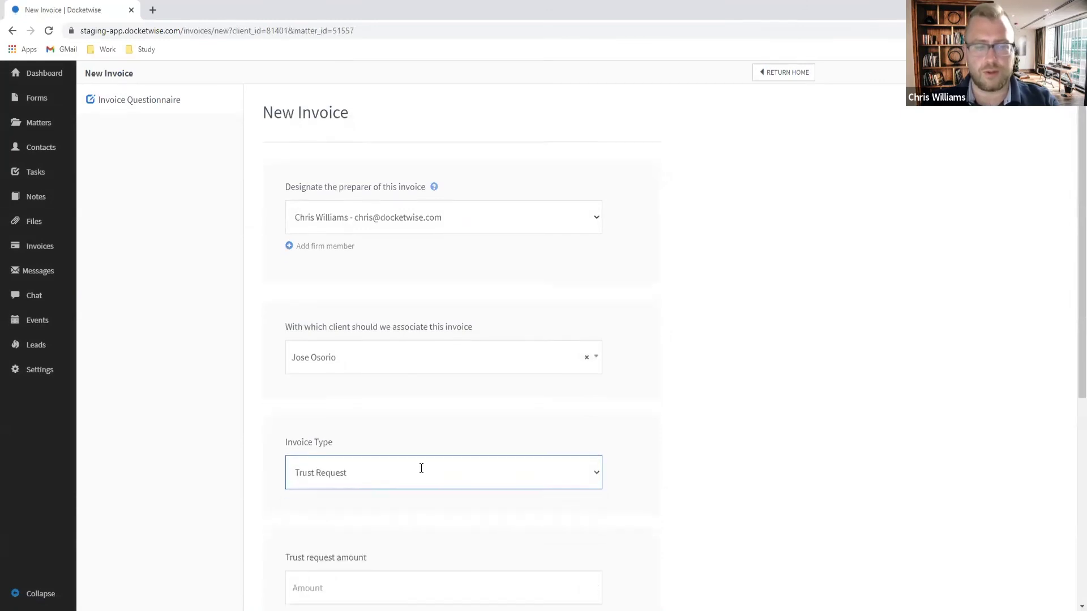
scroll(396, 481, "down", 2)
left_click(328, 481)
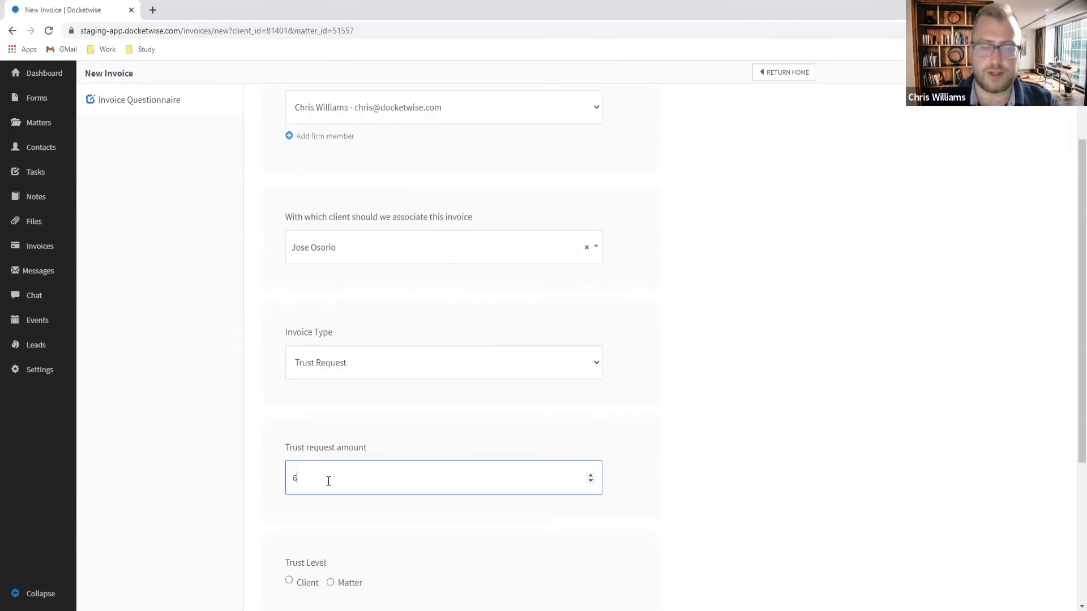
scroll(328, 481, "down", 3)
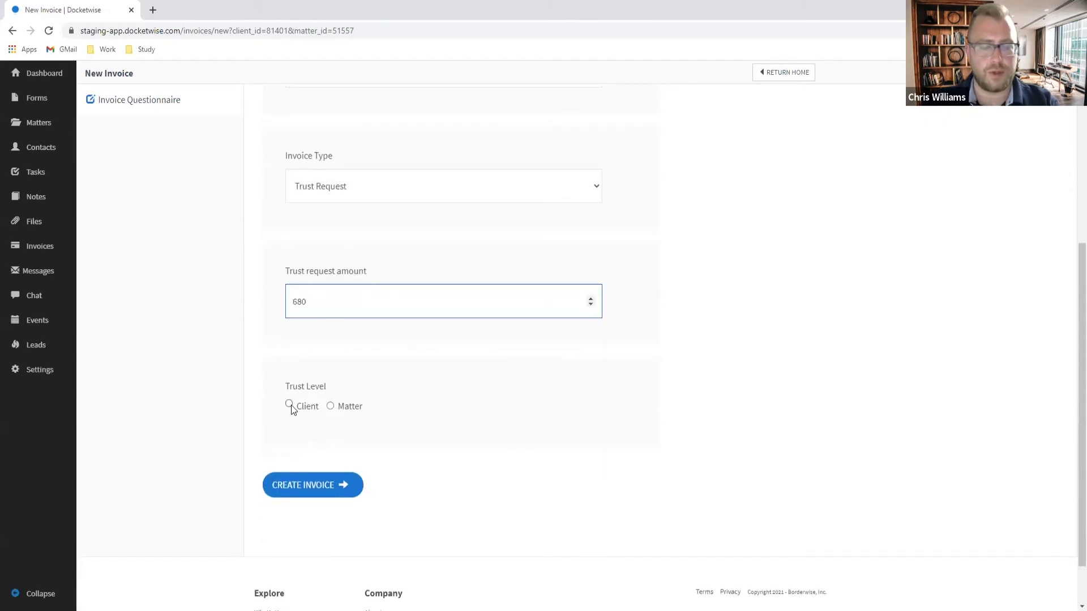
left_click(306, 406)
left_click(317, 493)
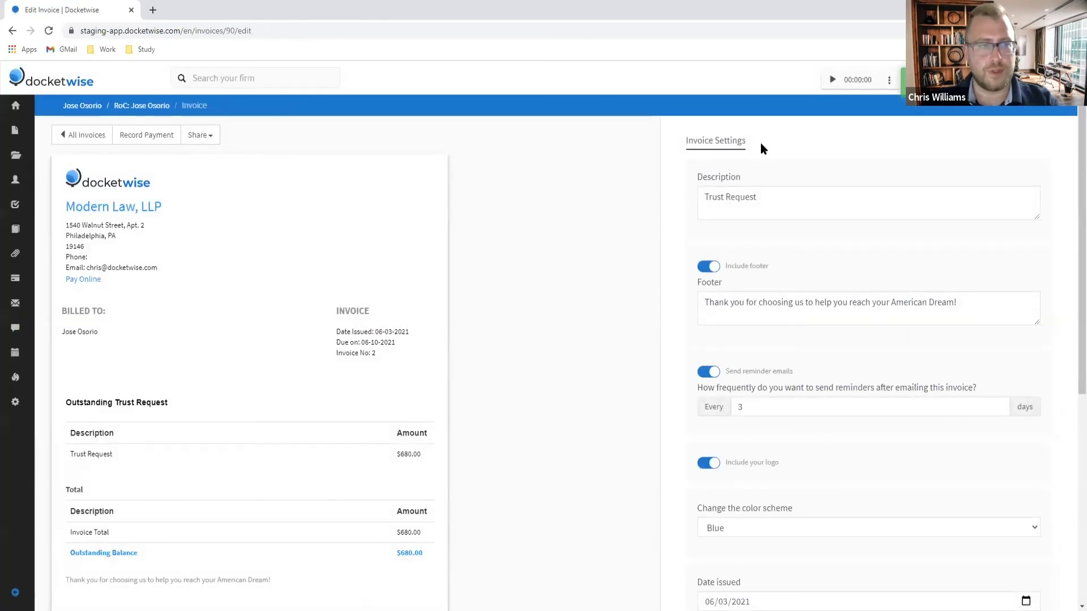
Step: Record a $680 payment into Trust (TEST) - LawPay Account, described 'Paid in full.'
left_click(147, 137)
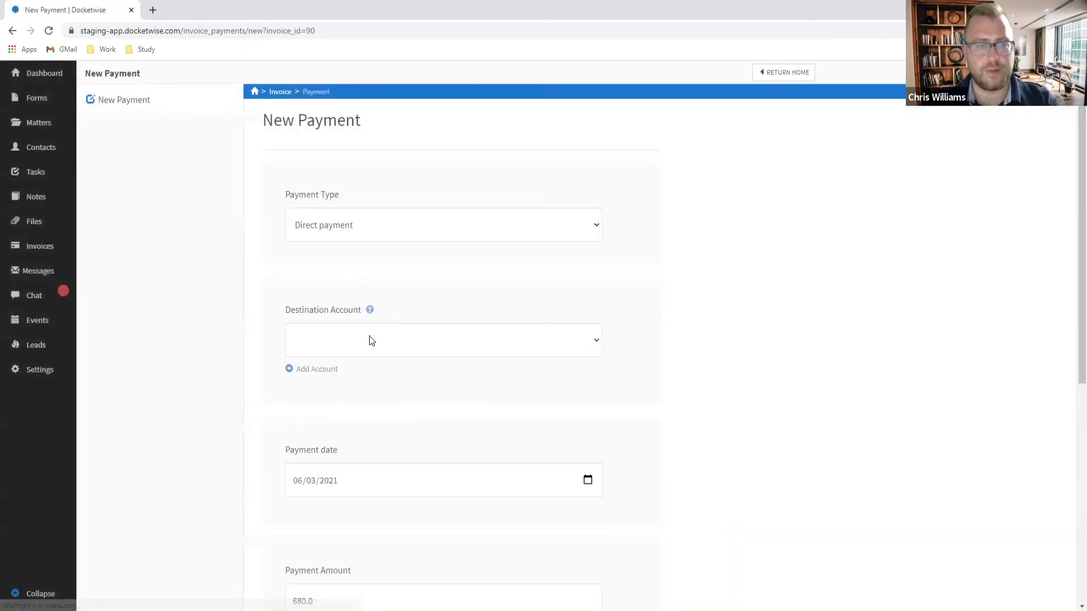
left_click(369, 336)
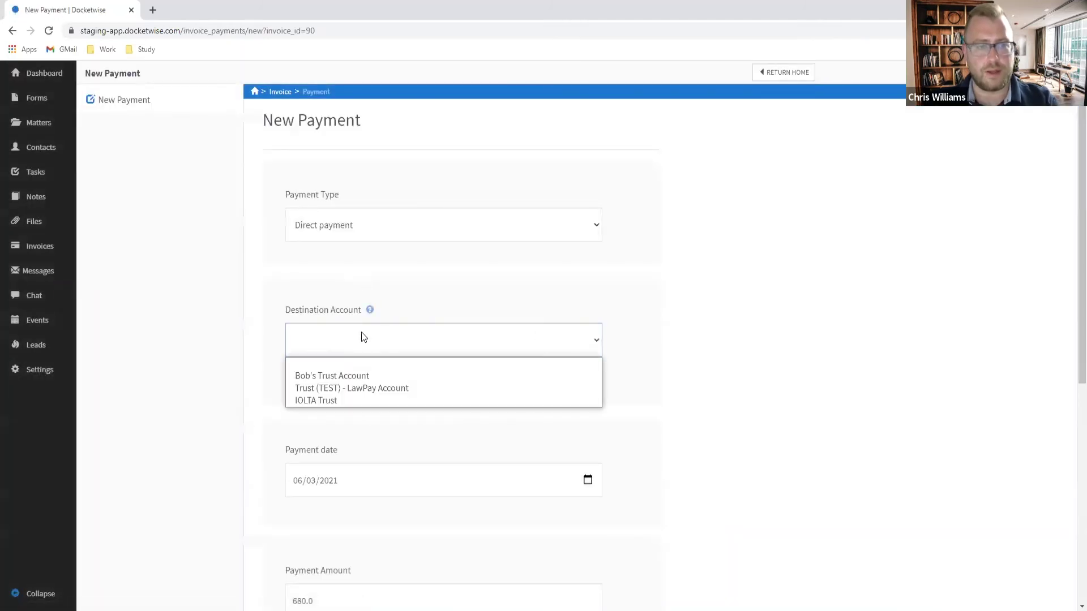
left_click(400, 389)
scroll(375, 313, "down", 3)
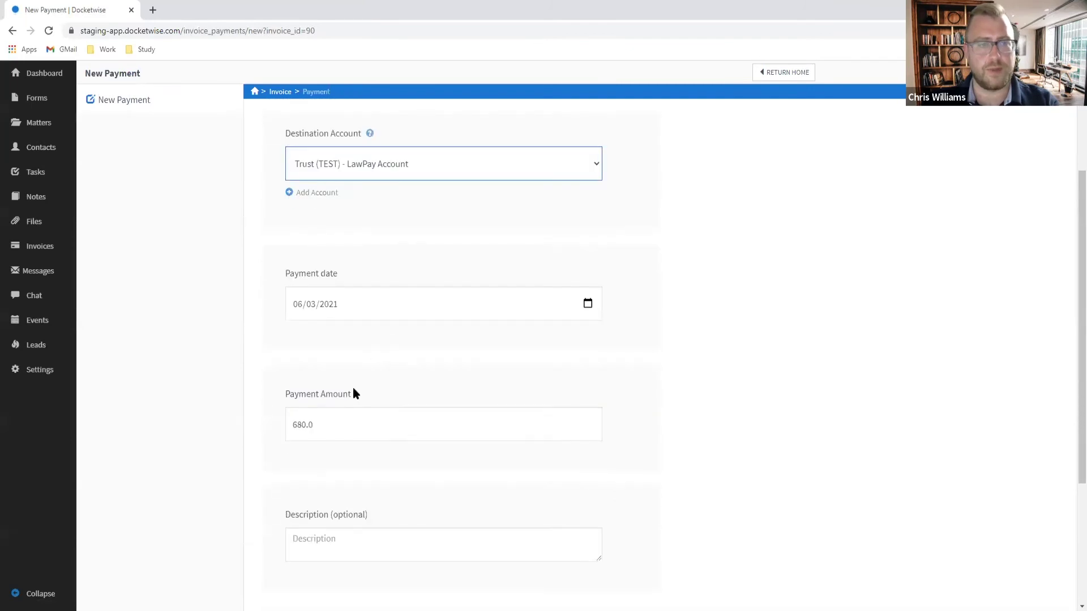
left_click(365, 528)
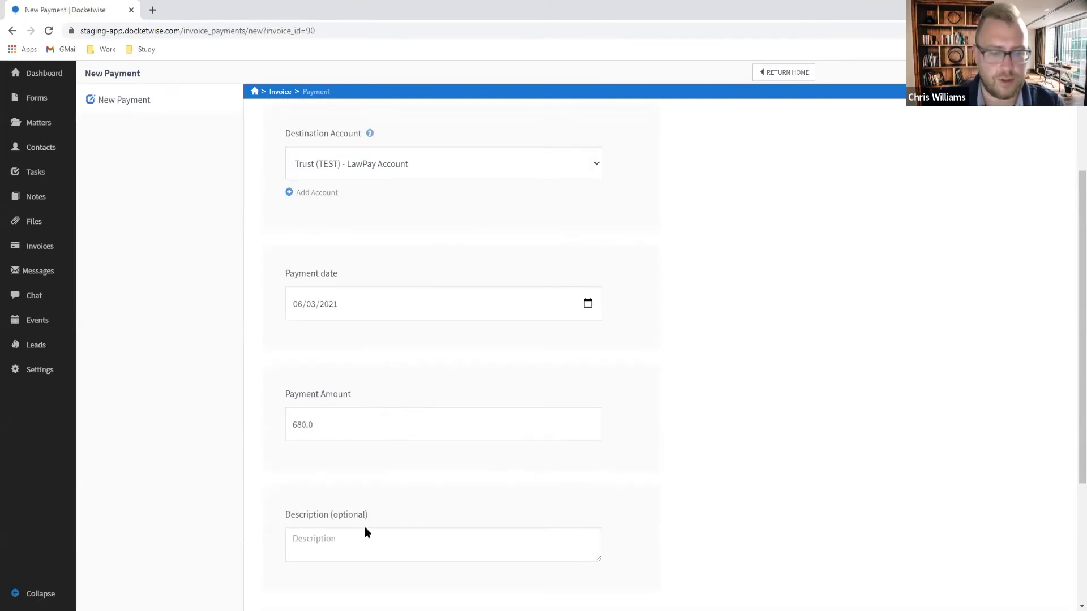
left_click(364, 532)
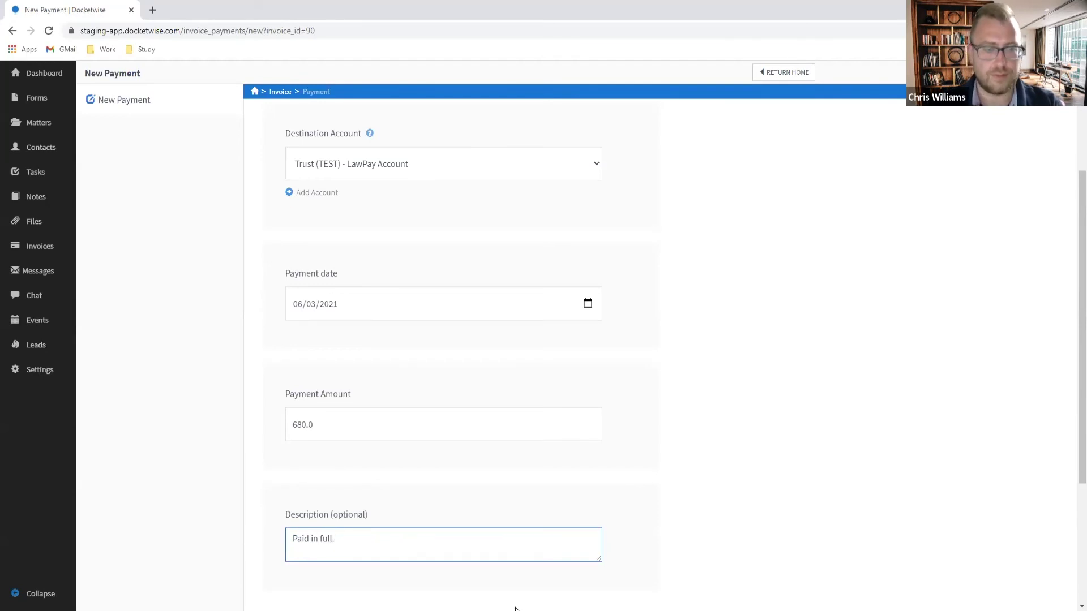
type("Paid in full.")
scroll(245, 460, "down", 4)
left_click(318, 429)
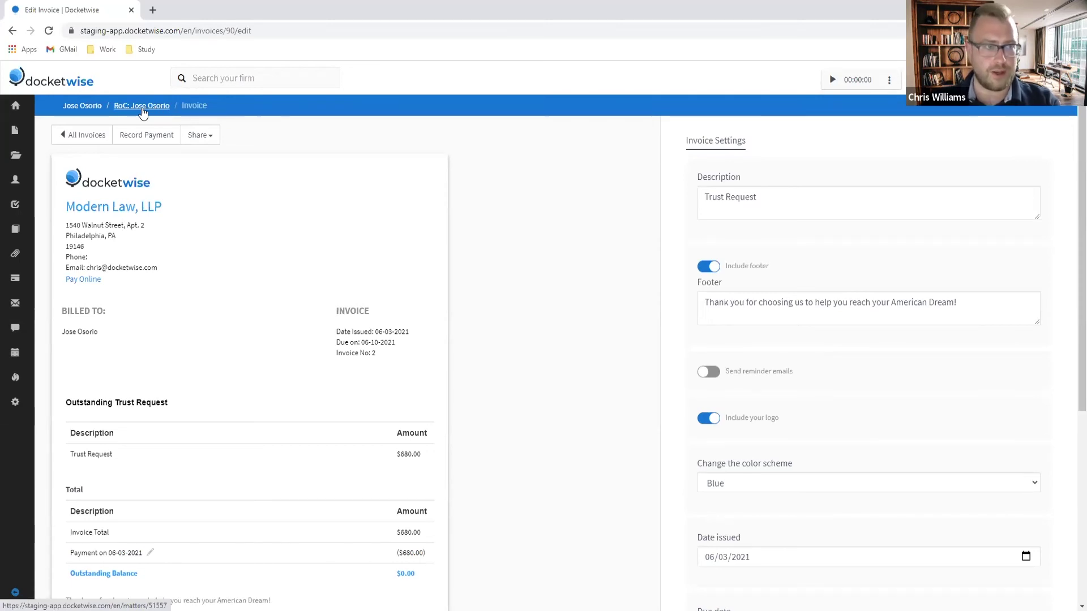
left_click(83, 107)
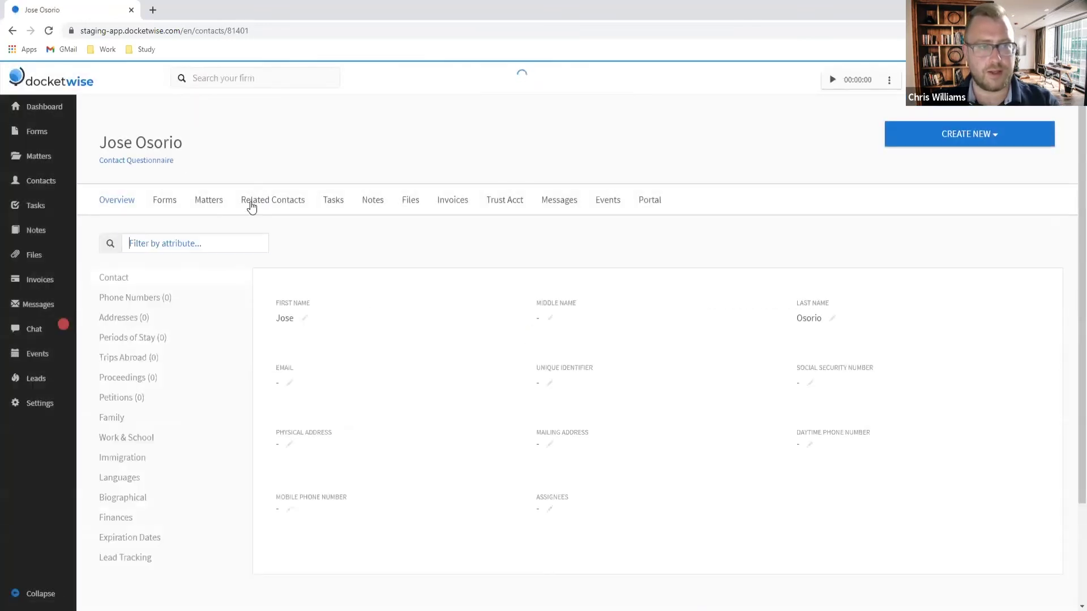
Step: Open the client's Trust Acct tab and locate the $680.0 Trust (TEST) balance
left_click(504, 205)
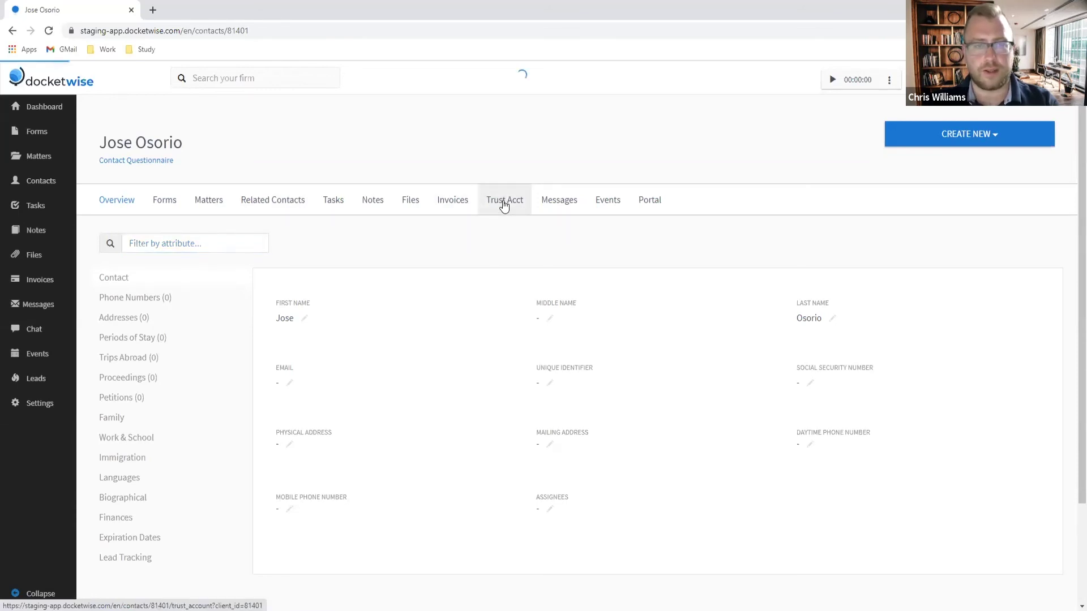
scroll(505, 233, "down", 1)
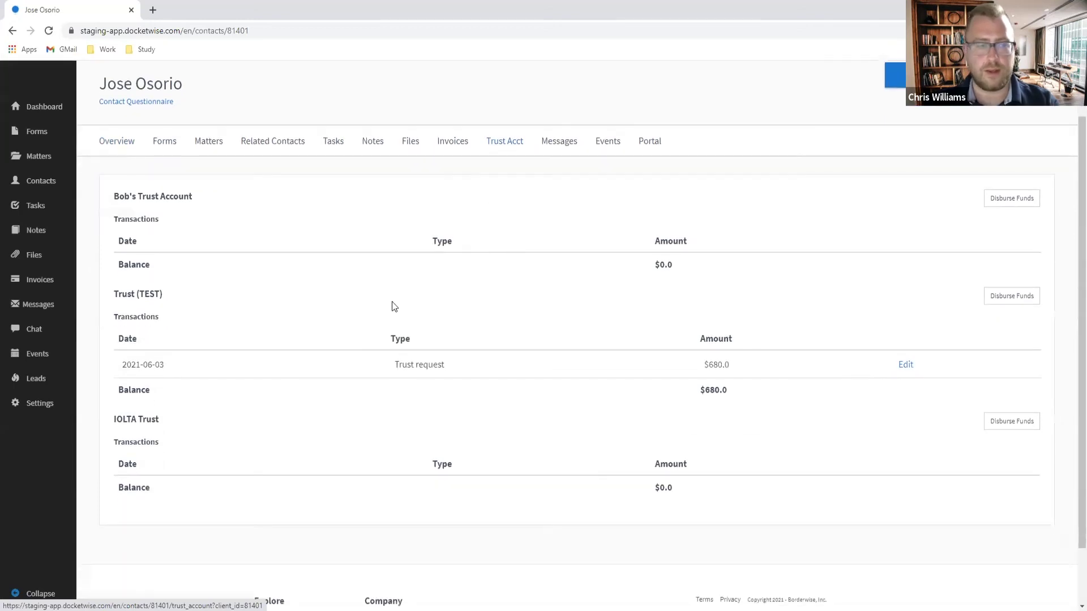
double_click(661, 391)
Step: Disburse $680 from Trust (TEST), dated 06/03/2021, for I-751 Filing and Biometrics Fees
left_click(1022, 298)
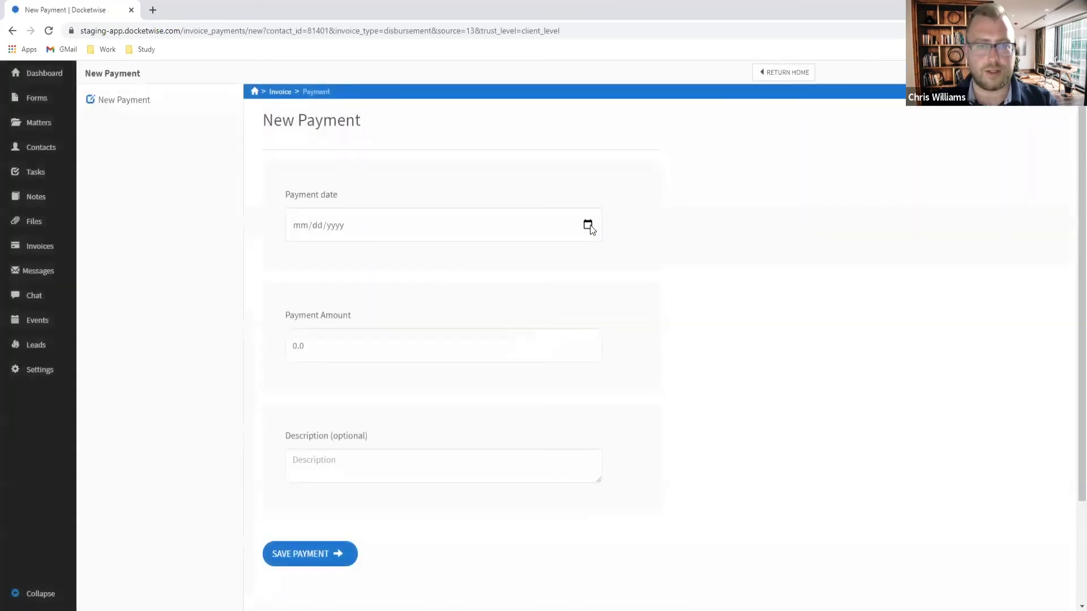
left_click(587, 225)
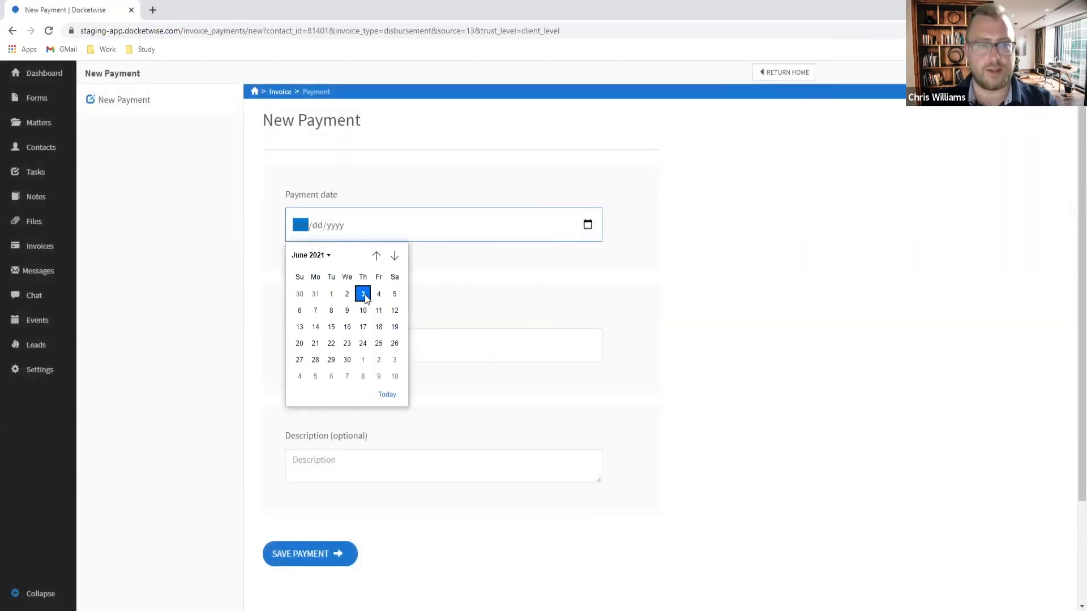
left_click(364, 294)
left_click(350, 347)
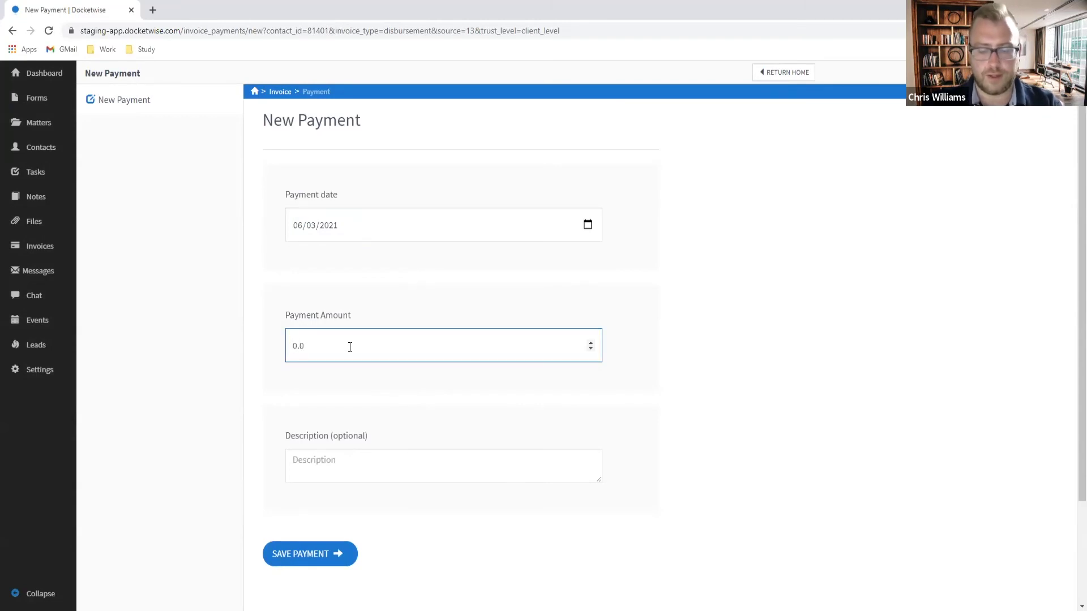
type("680")
key("Delete")
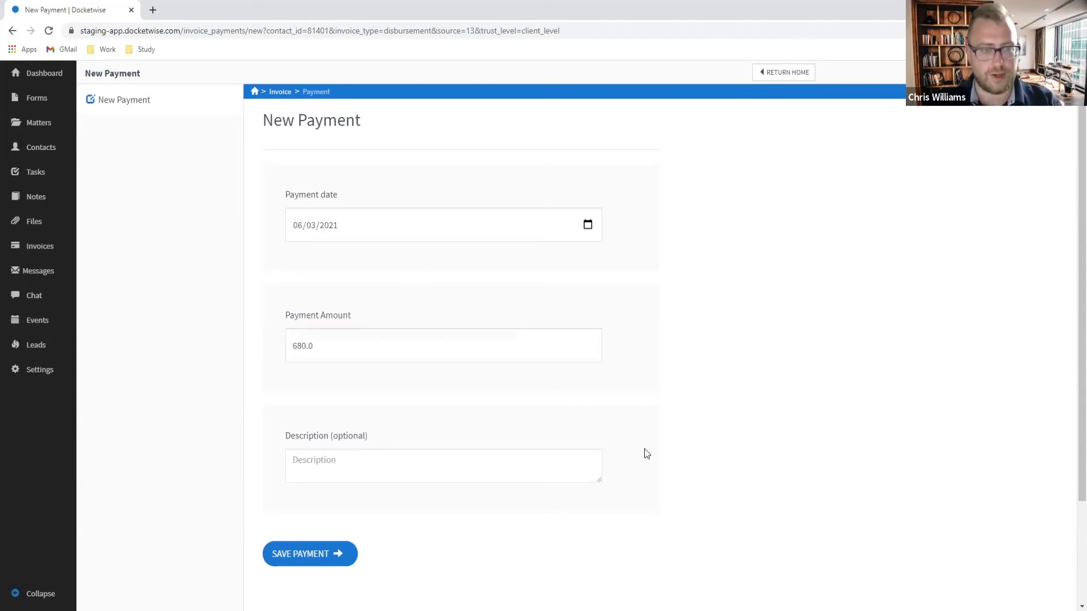
left_click(371, 454)
type("I-5")
type("71 Filing and Bio")
type("metrics Fees")
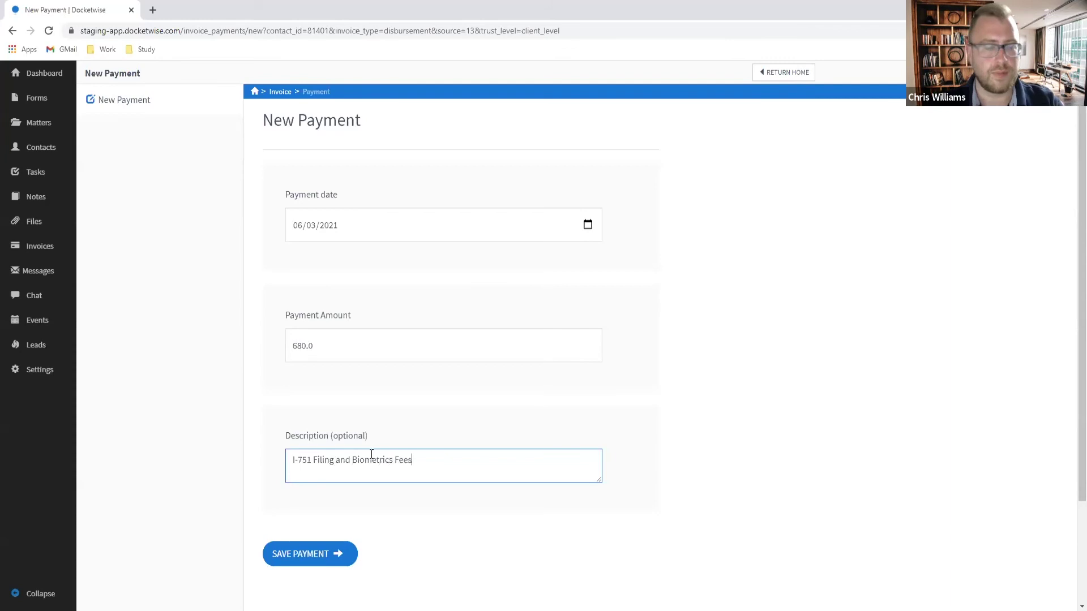
left_click(323, 553)
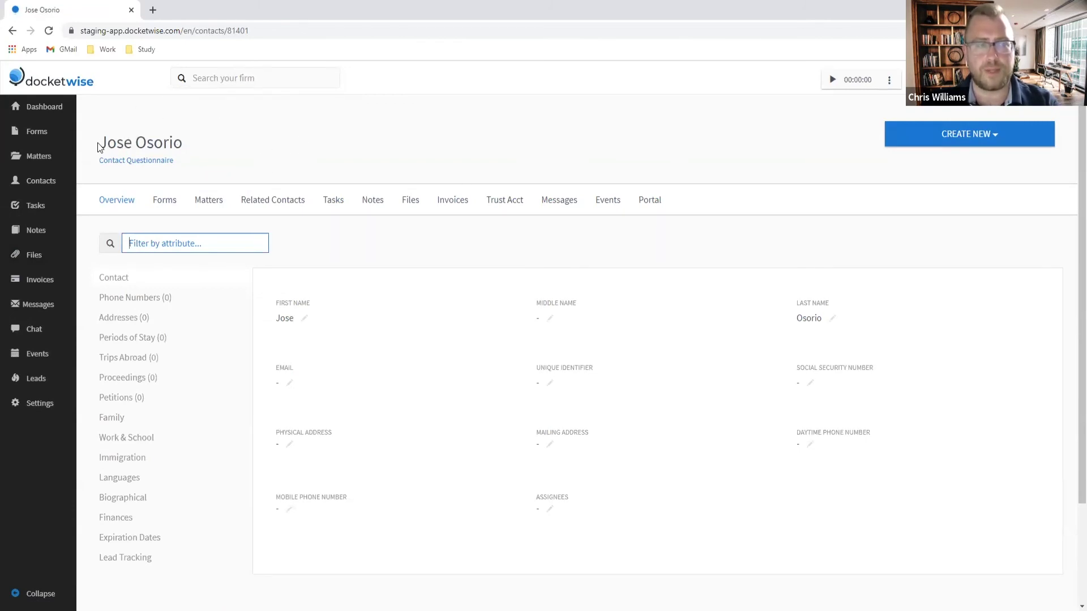
Step: Highlight the client's name on the contact page, then return to the Modern Law, LLP dashboard
triple_click(184, 143)
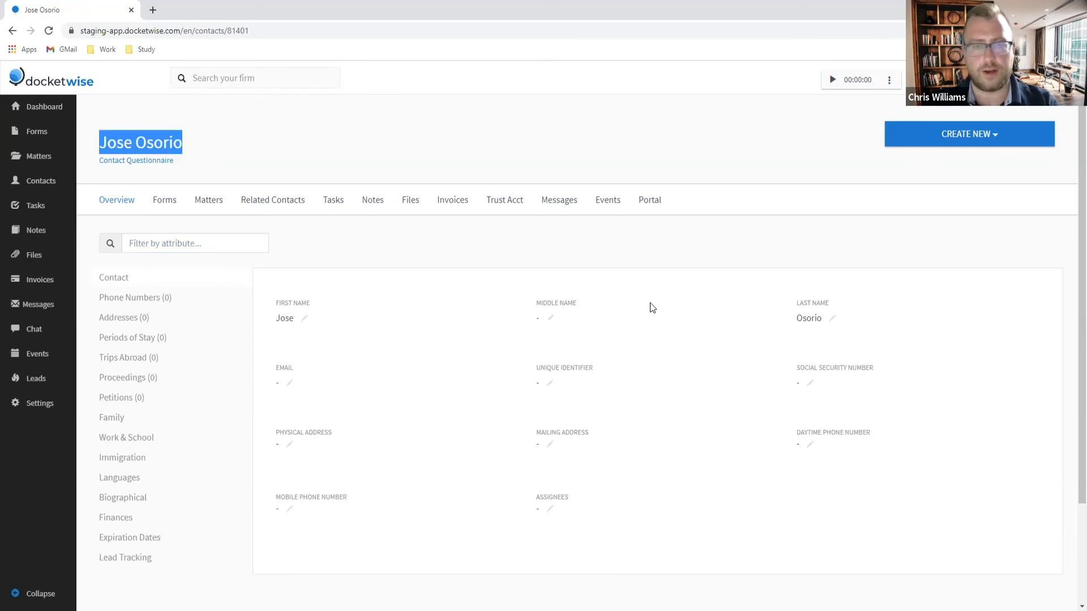
left_click(55, 115)
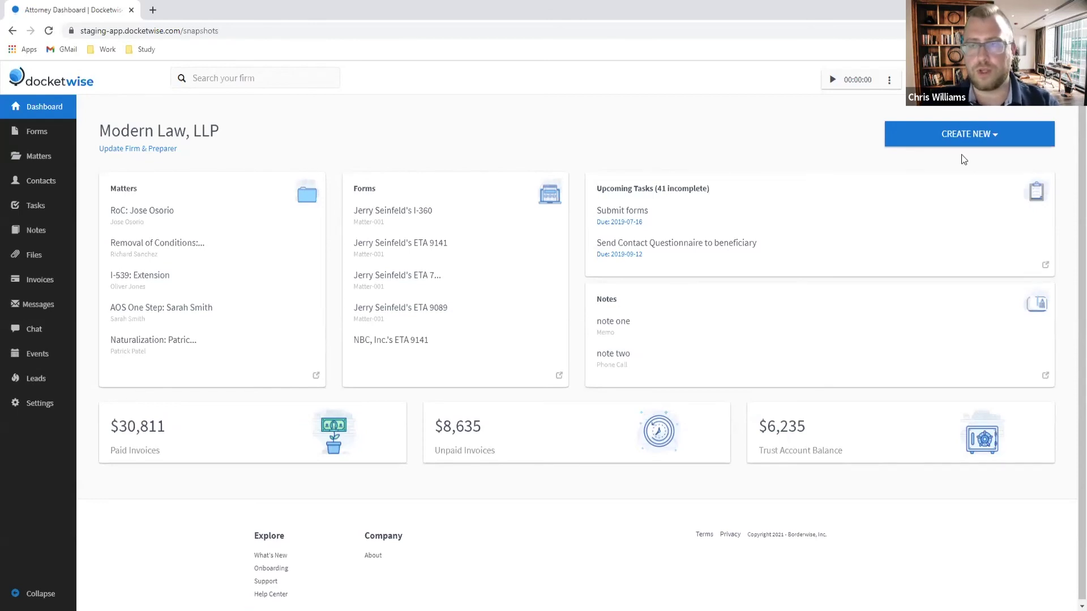
Step: Start a new invoice and attach the client found by searching 'sarah'
left_click(957, 138)
left_click(774, 134)
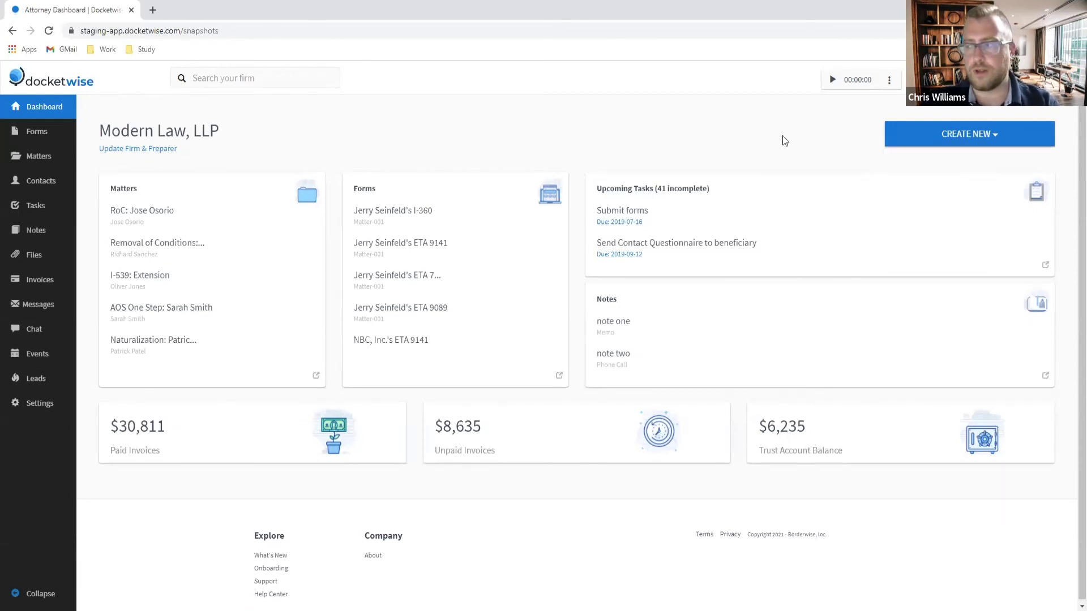
left_click(936, 144)
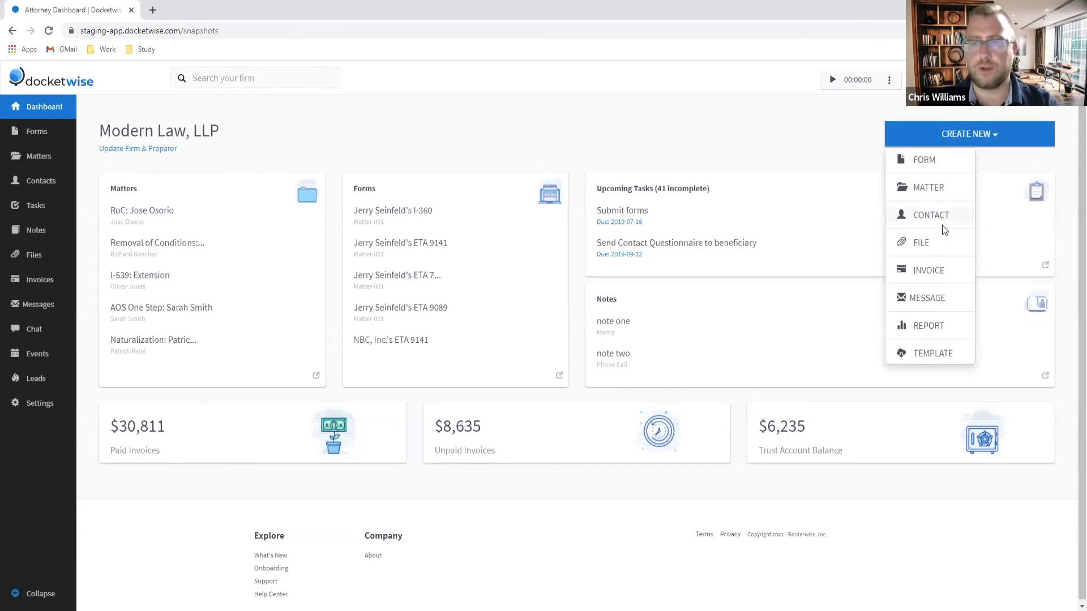
left_click(928, 273)
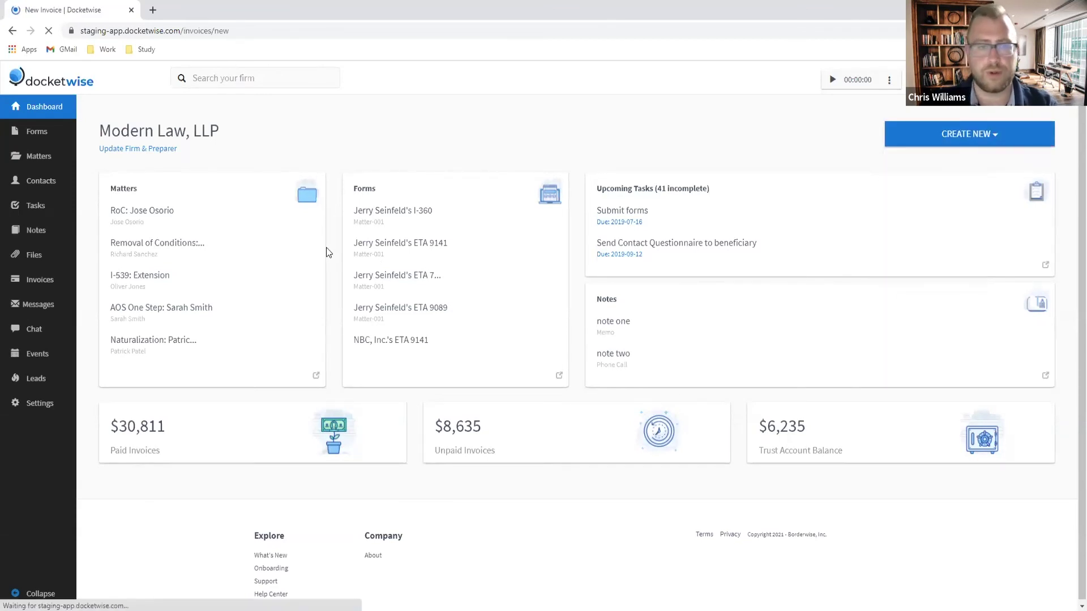
left_click(376, 370)
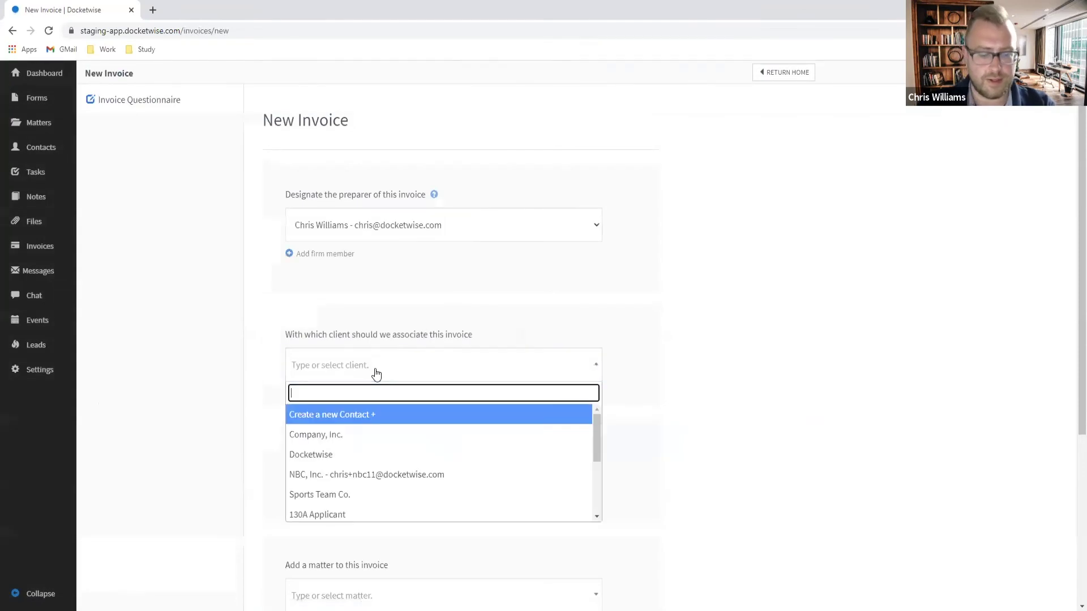
type("sarah")
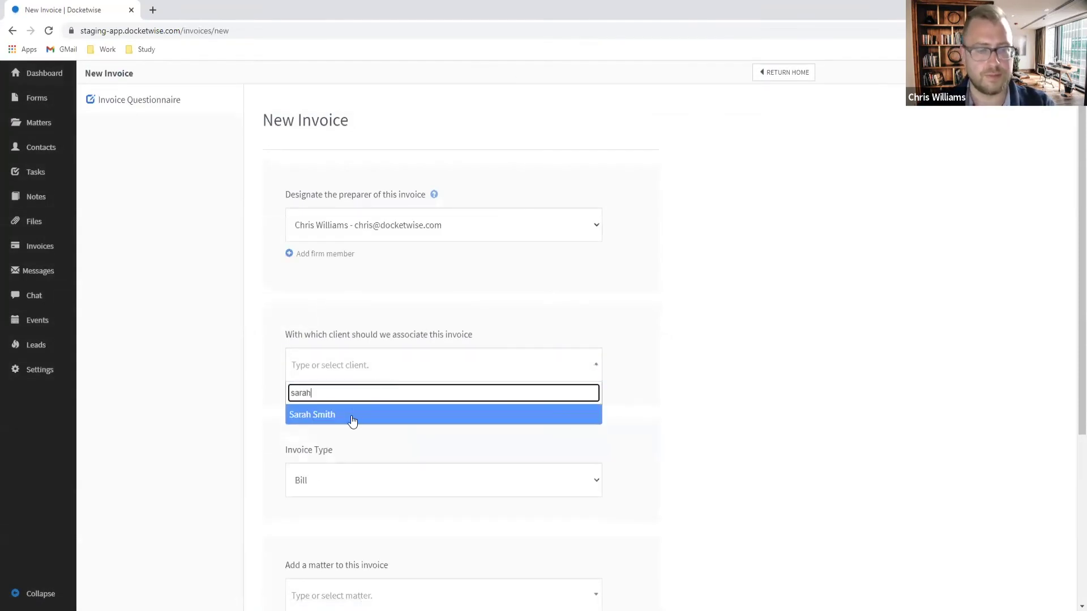
left_click(352, 419)
Step: Make it a client-level Trust Request for 6400 and create the invoice
scroll(391, 491, "down", 2)
left_click(367, 354)
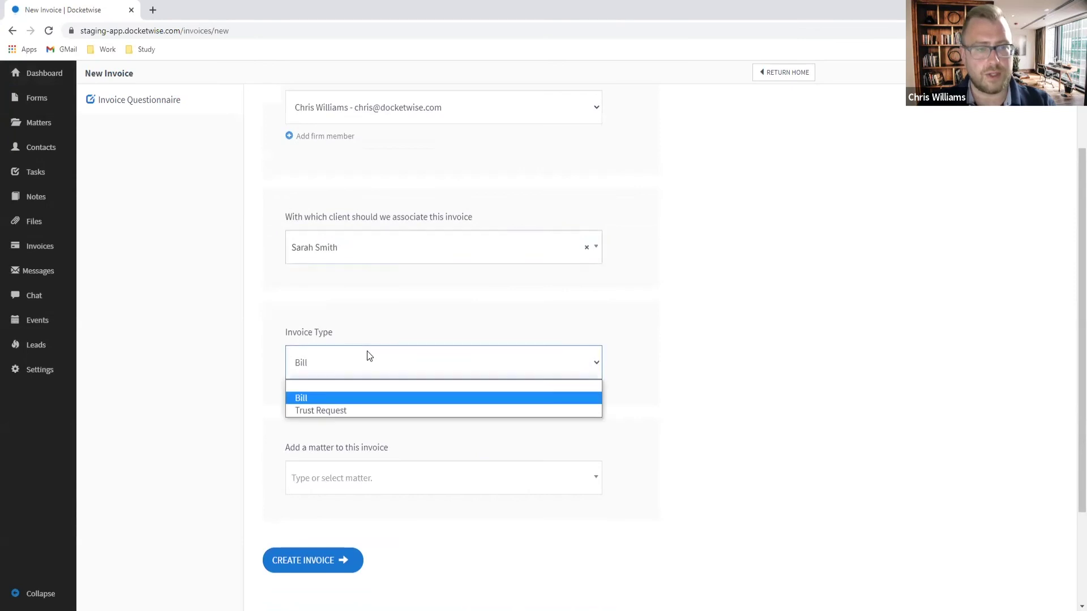
left_click(341, 412)
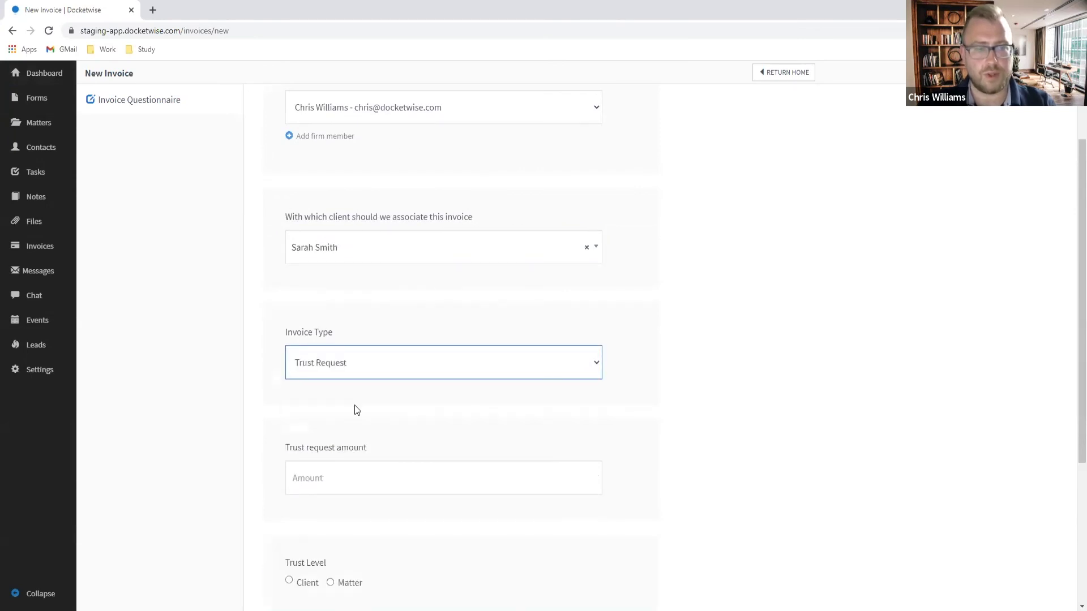
left_click(375, 479)
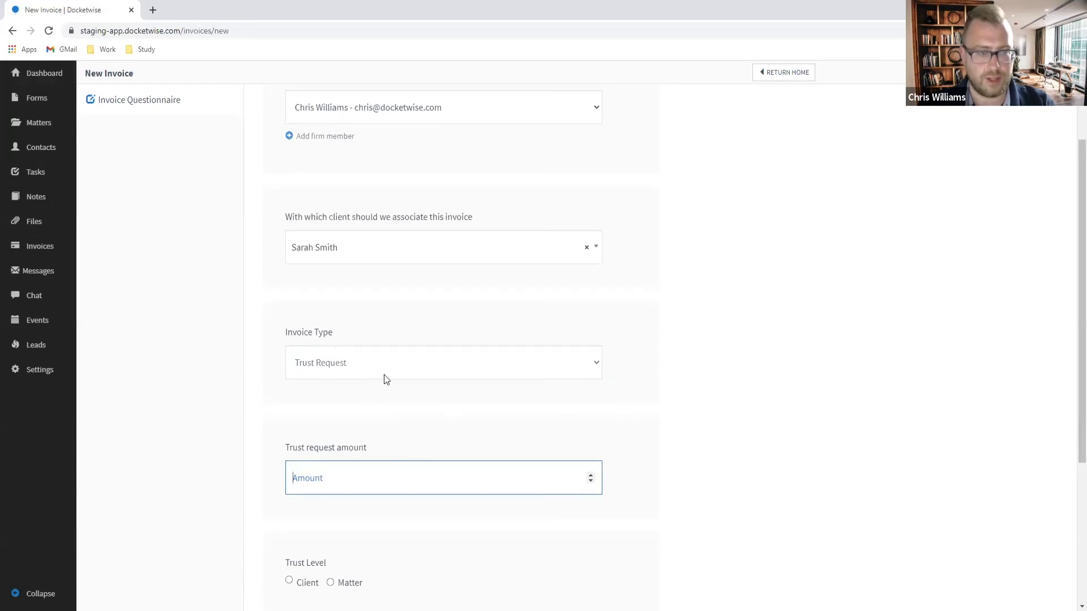
scroll(418, 374, "down", 1)
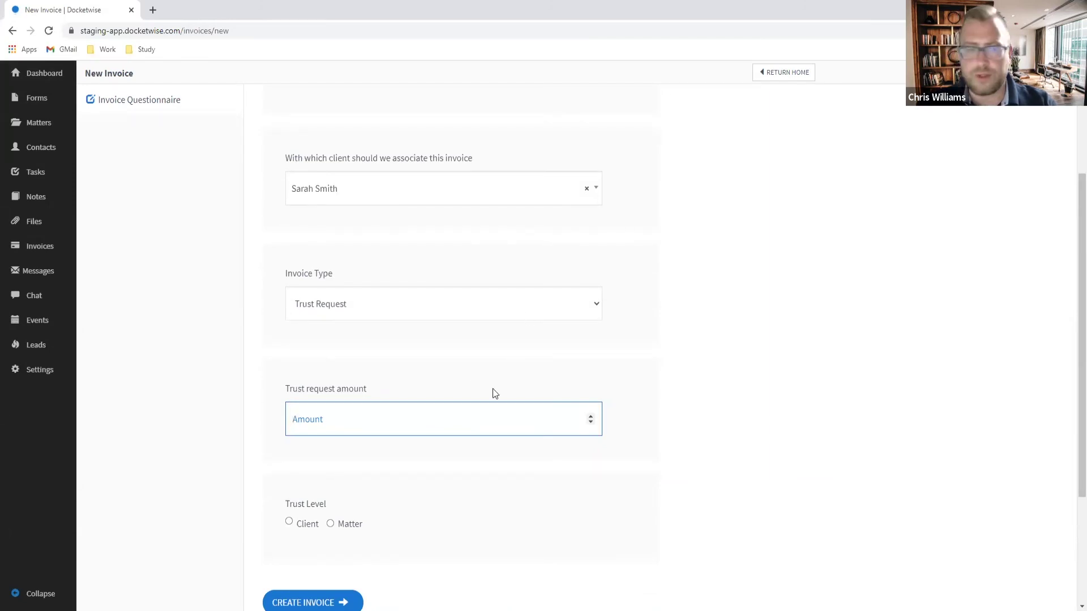
type("6400")
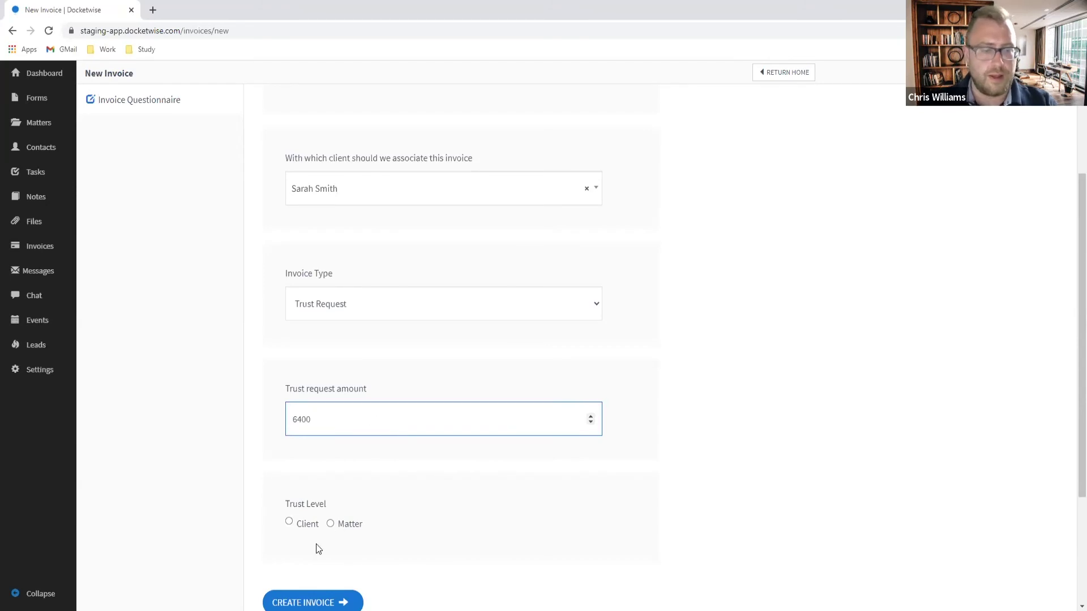
left_click(289, 521)
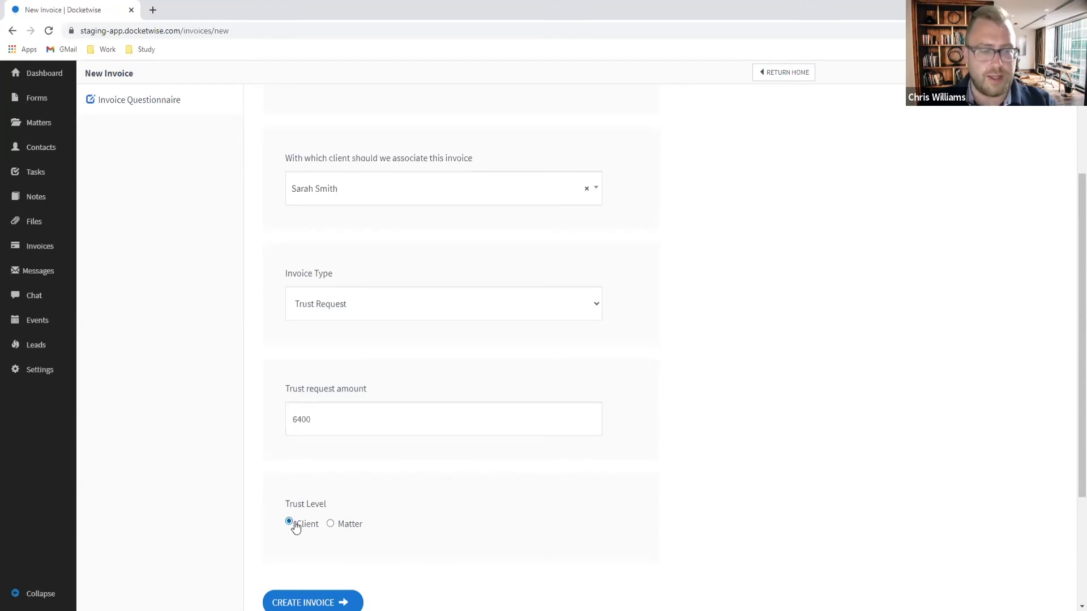
left_click(320, 603)
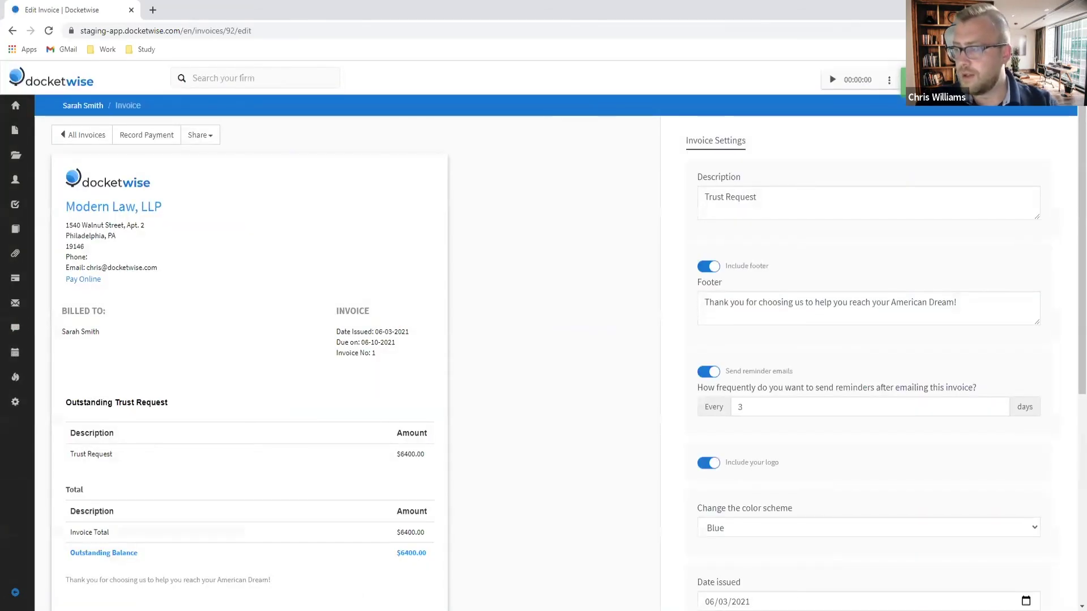
Step: Replace the description with the $4,500 legal fees and $140 expenses lines
left_click_drag(776, 197, 612, 194)
key("BackSpace")
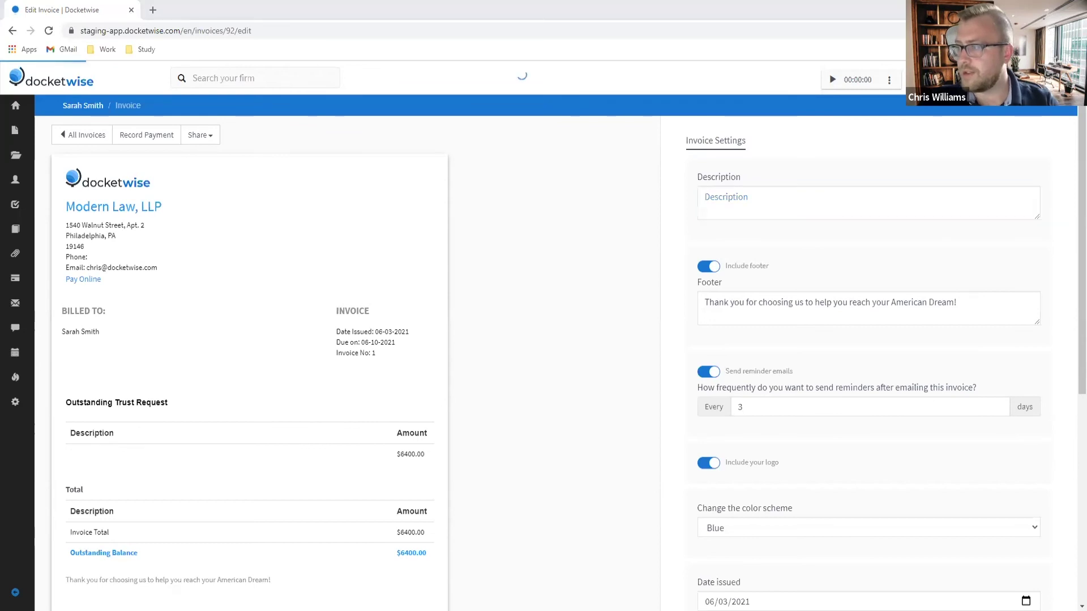
left_click(782, 219)
type("$4,500 - Estimated Legal Fees (8.5 hours at $500/hour)")
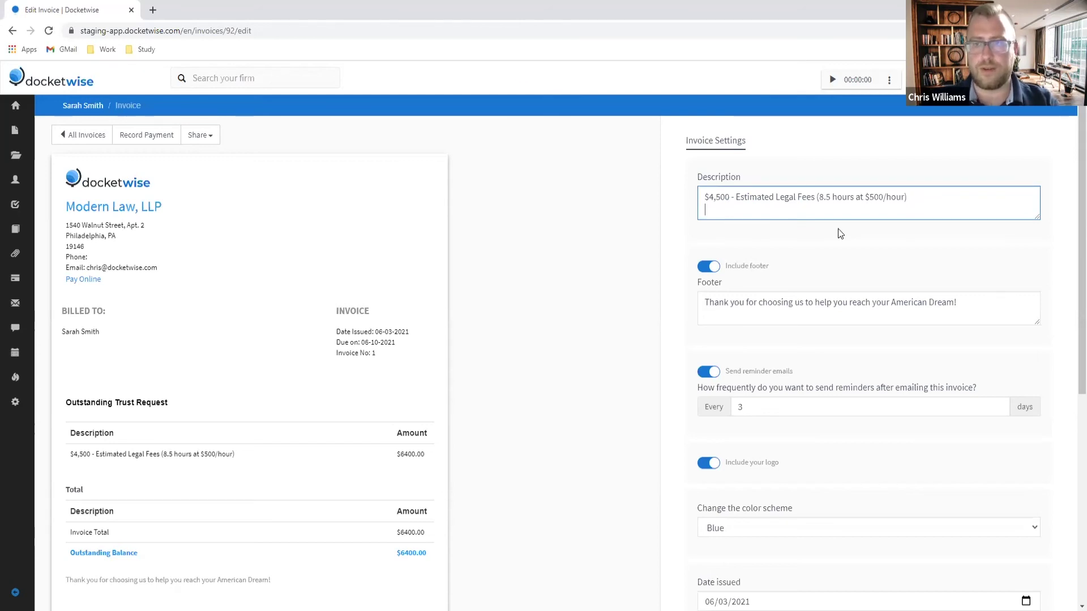
key("alt+Tab")
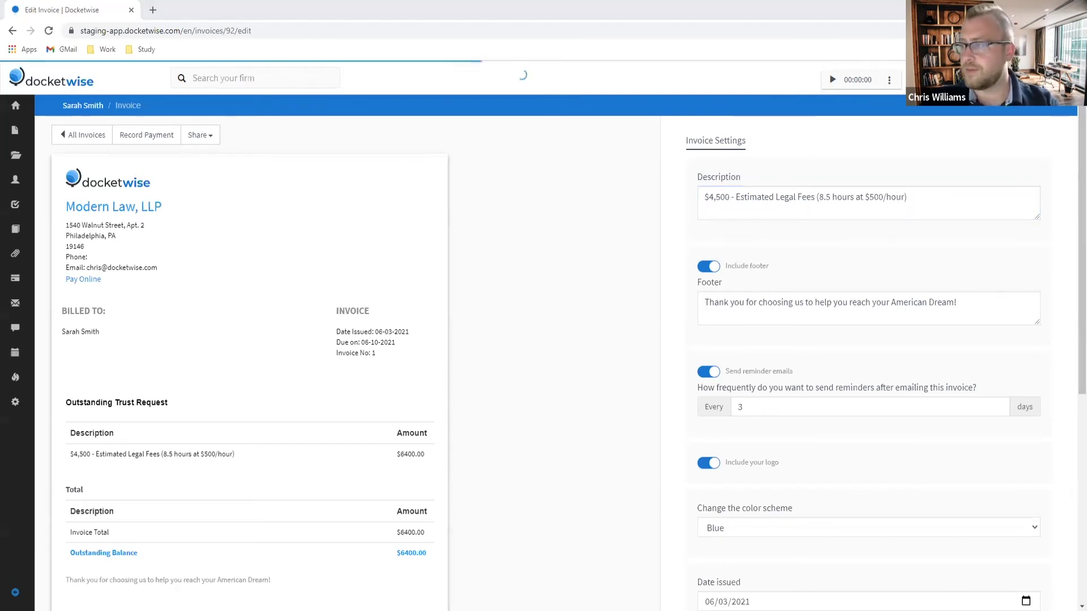
left_click(856, 218)
key("Return")
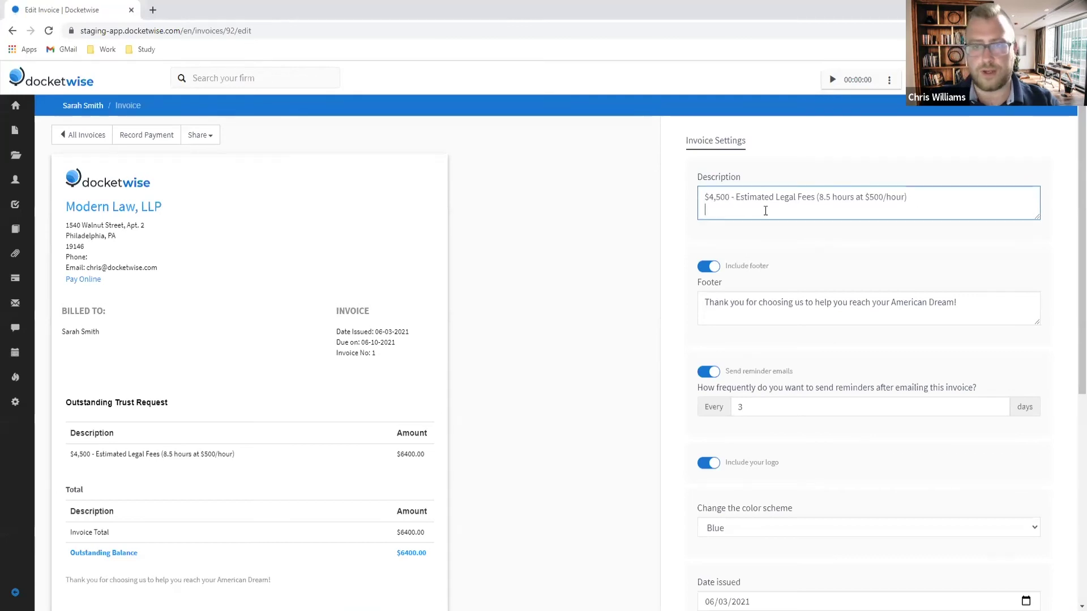
type("$140 - Estimated Expenses")
key("Return")
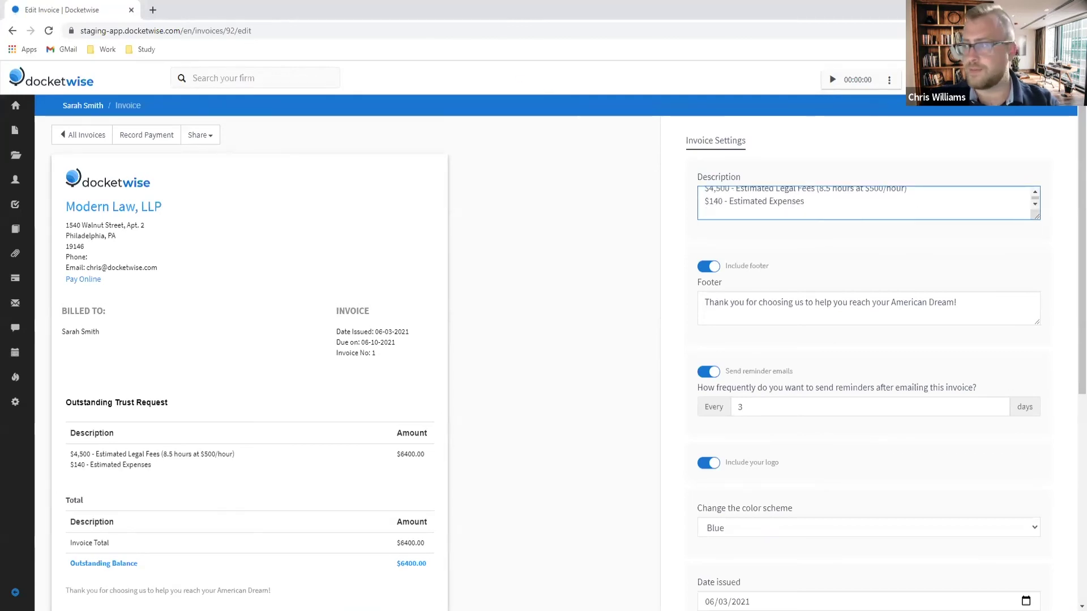
Step: Enlarge the description box and add the $1,225 I-485 and $535 I-130 fee lines
left_click_drag(1028, 216, 1042, 292)
key("alt+Tab")
left_click(730, 222)
type("$1,225 - I-485 Filing and Biometrics Fees")
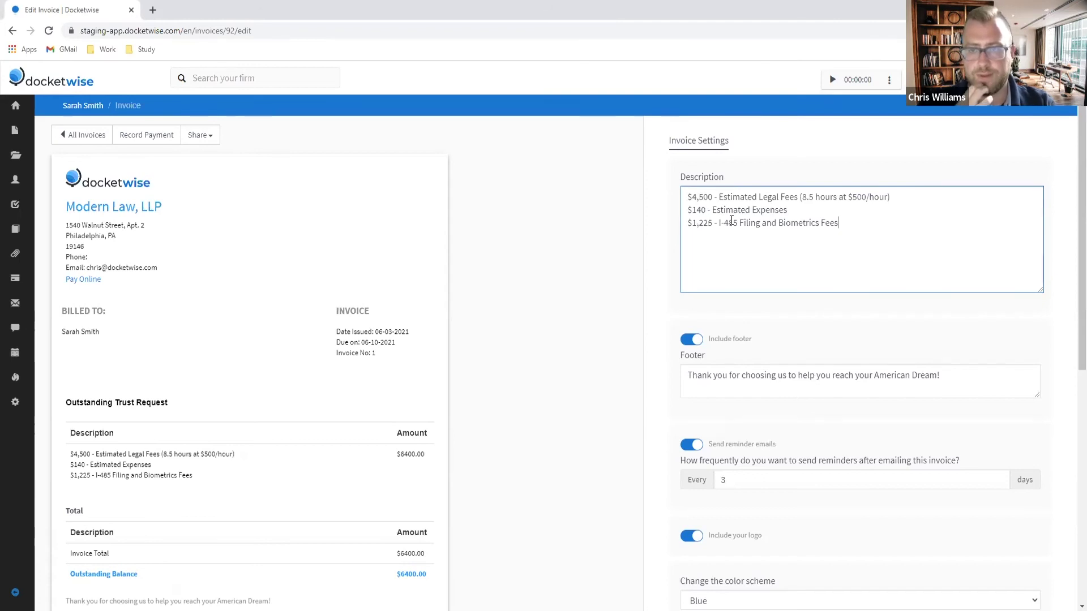
left_click(739, 227)
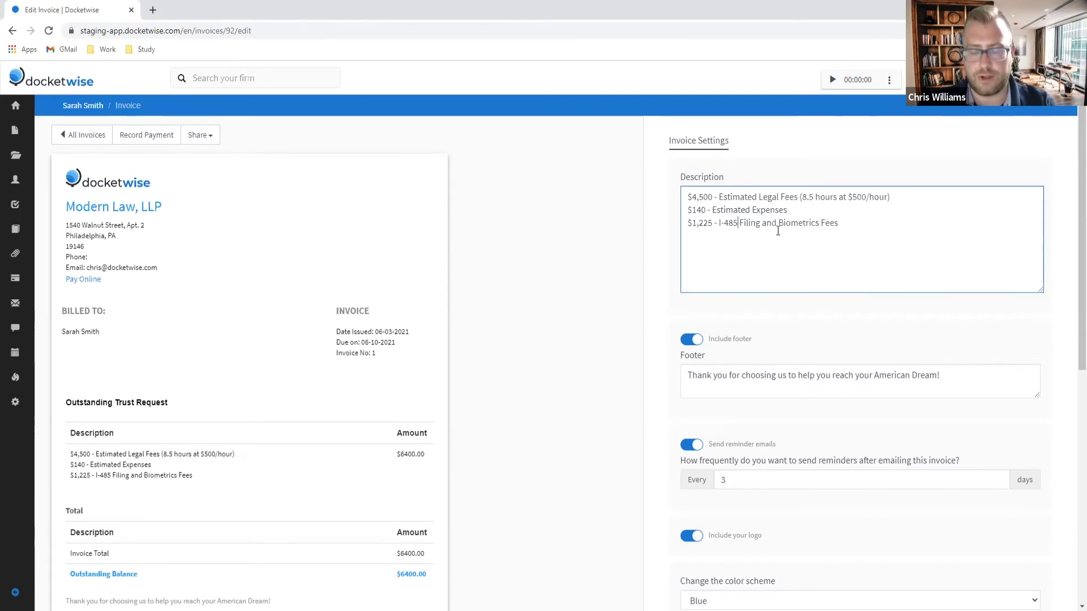
type("and I-")
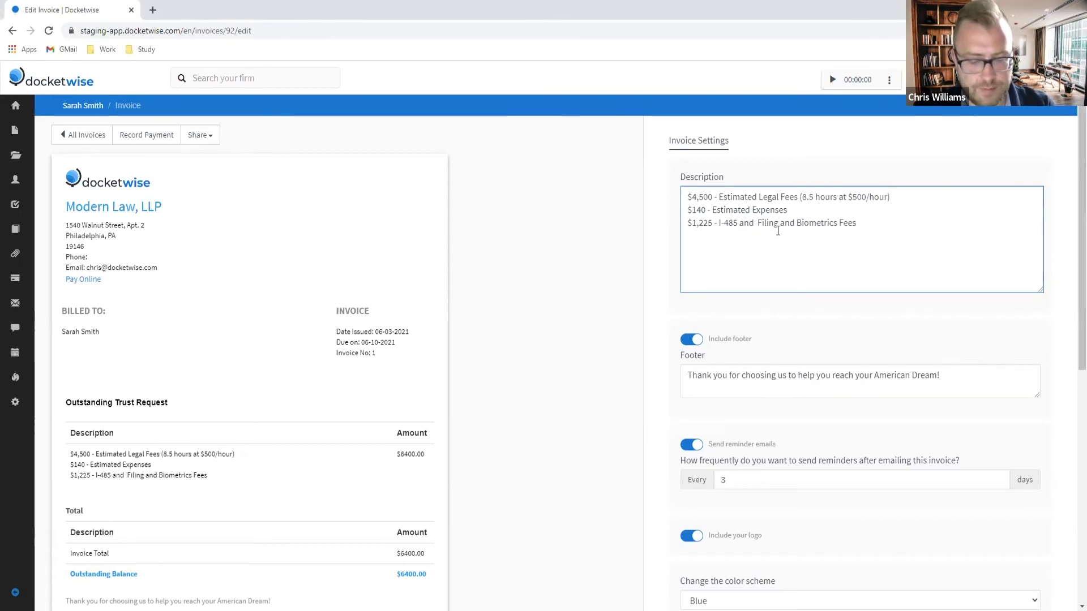
type("130")
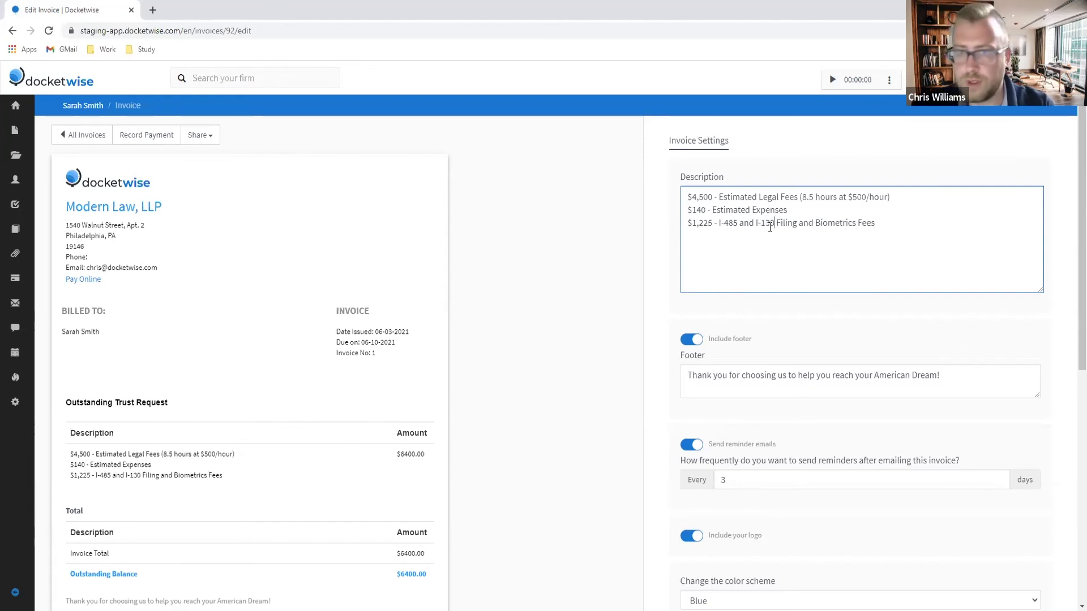
key("BackSpace")
key("BackSpace")
key("BackSpace")
key("BackSpace")
key("BackSpace")
key("BackSpace")
key("BackSpace")
key("BackSpace")
key("BackSpace")
key("BackSpace")
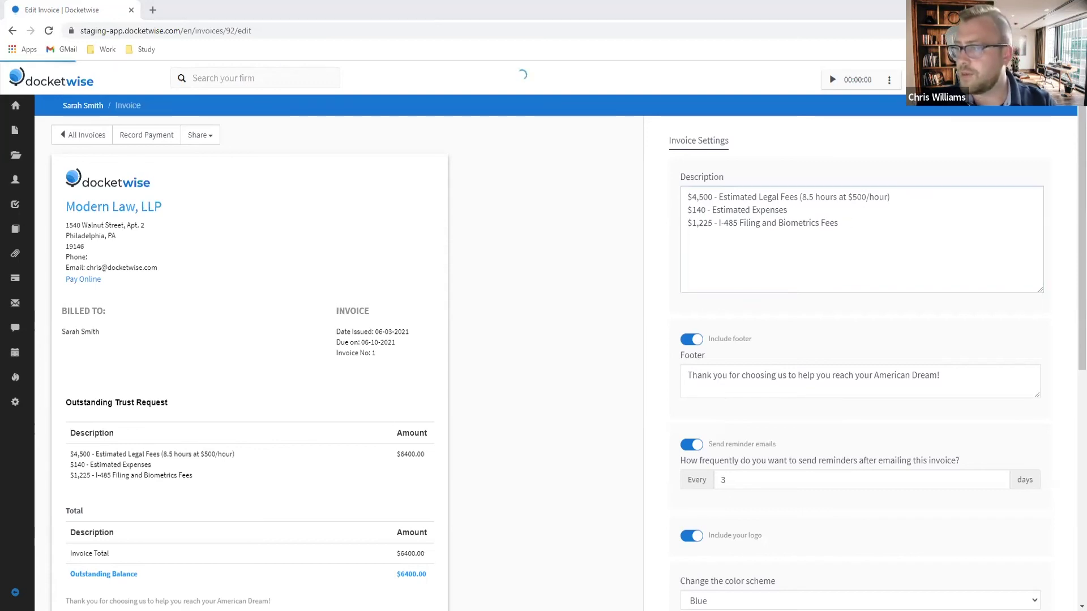
left_click(714, 241)
key("Return")
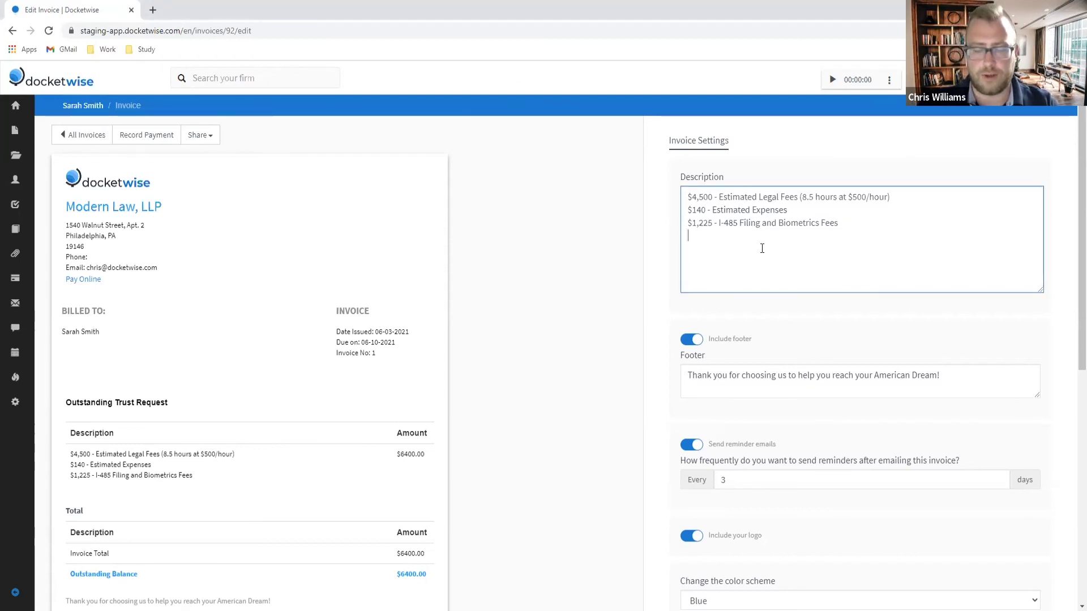
type("$535 - I-130 Filing Fees")
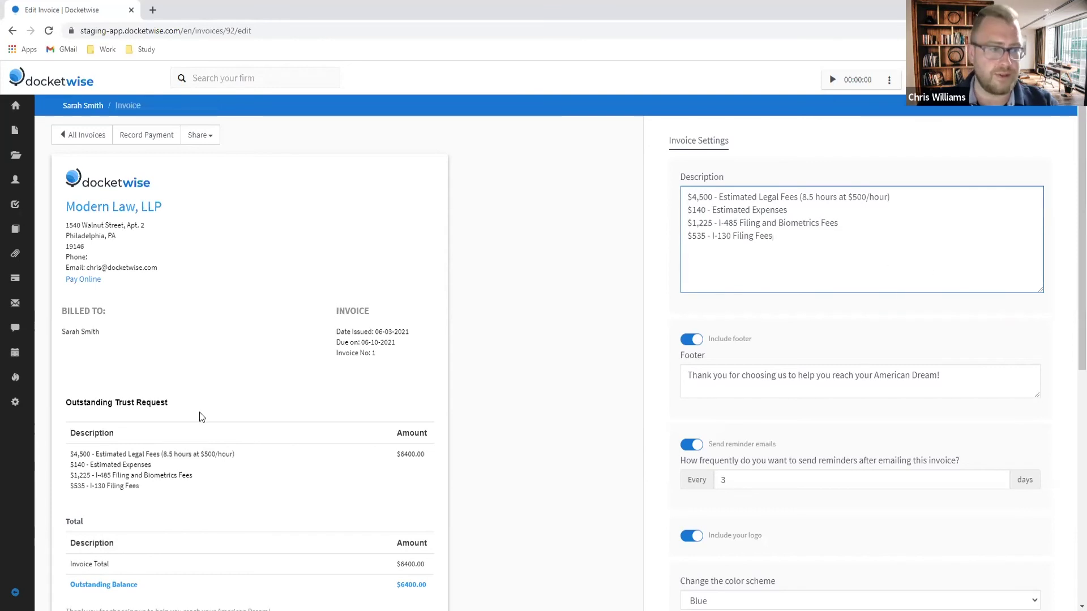
scroll(186, 407, "down", 2)
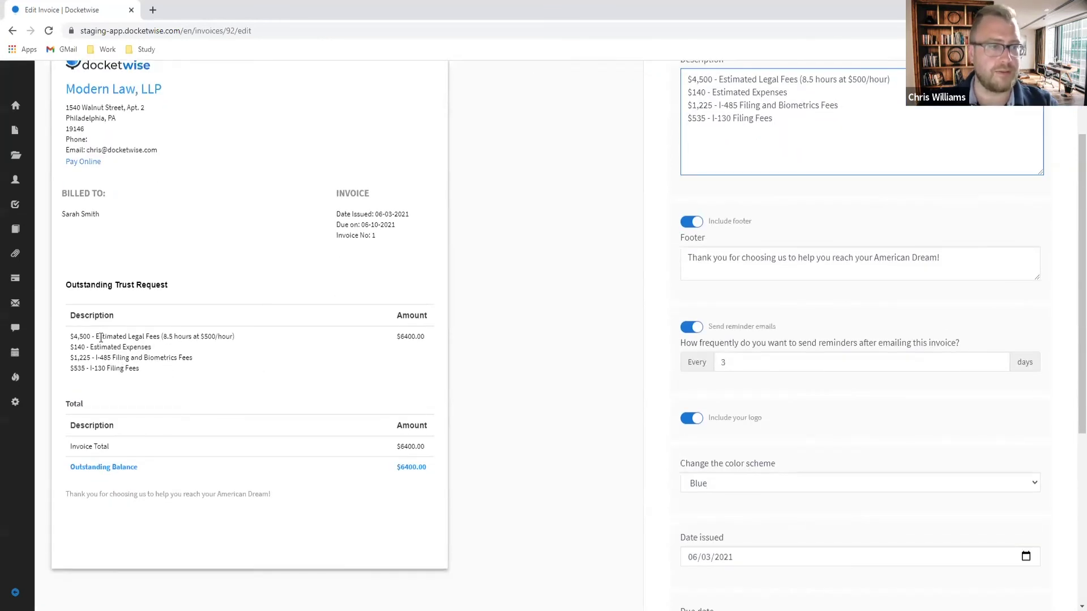
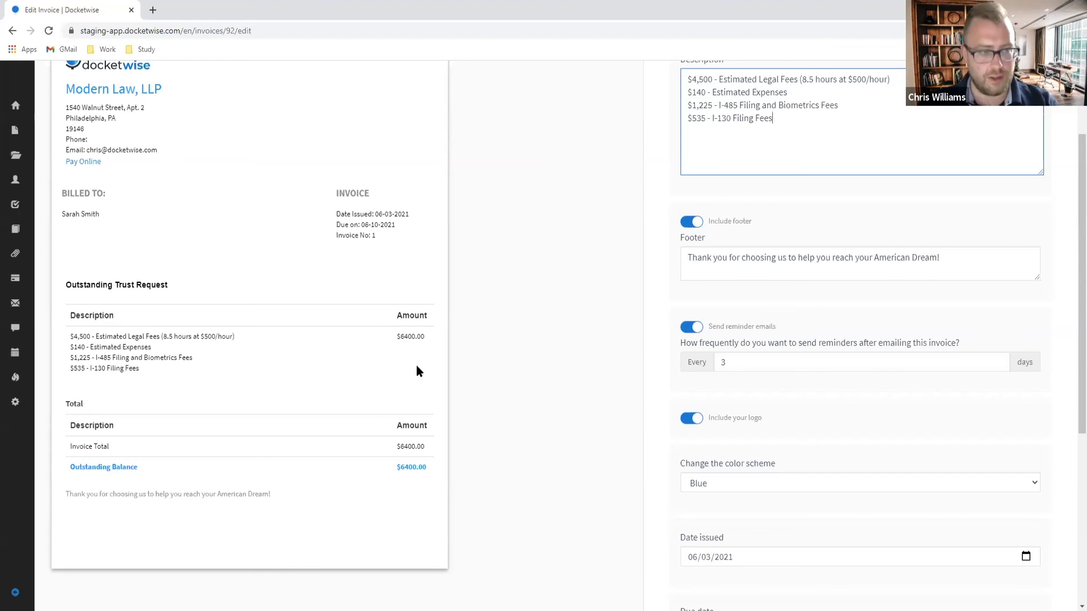
Step: Start recording a payment against the $6400.00 trust request invoice
left_click_drag(141, 369, 67, 336)
left_click(527, 369)
scroll(540, 369, "up", 2)
left_click(161, 136)
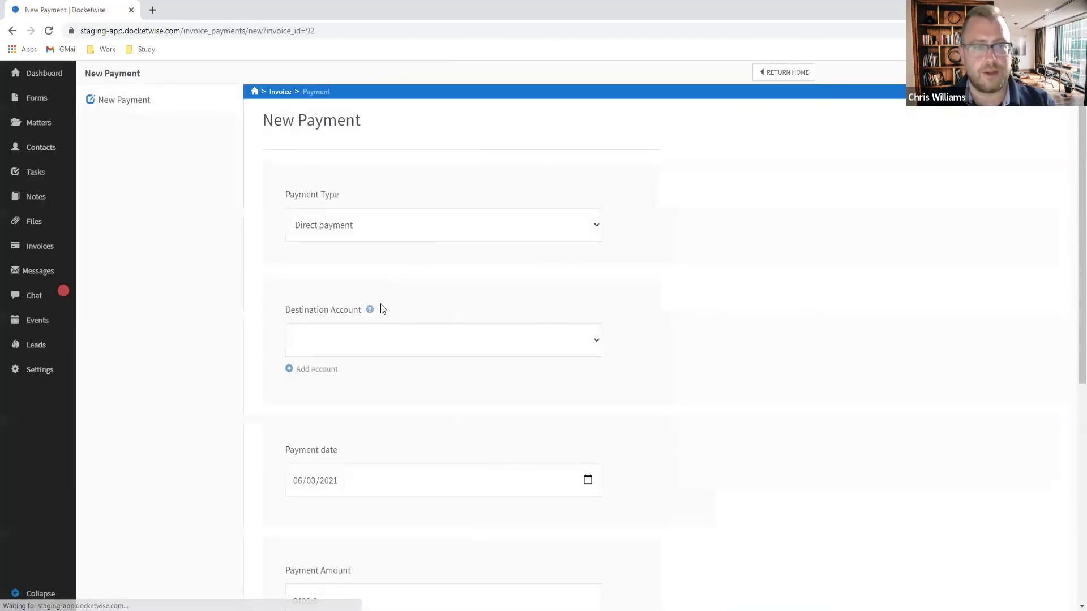
Step: Save a $6400.00 payment into IOLTA Trust described 'Paid in Full'
left_click(366, 354)
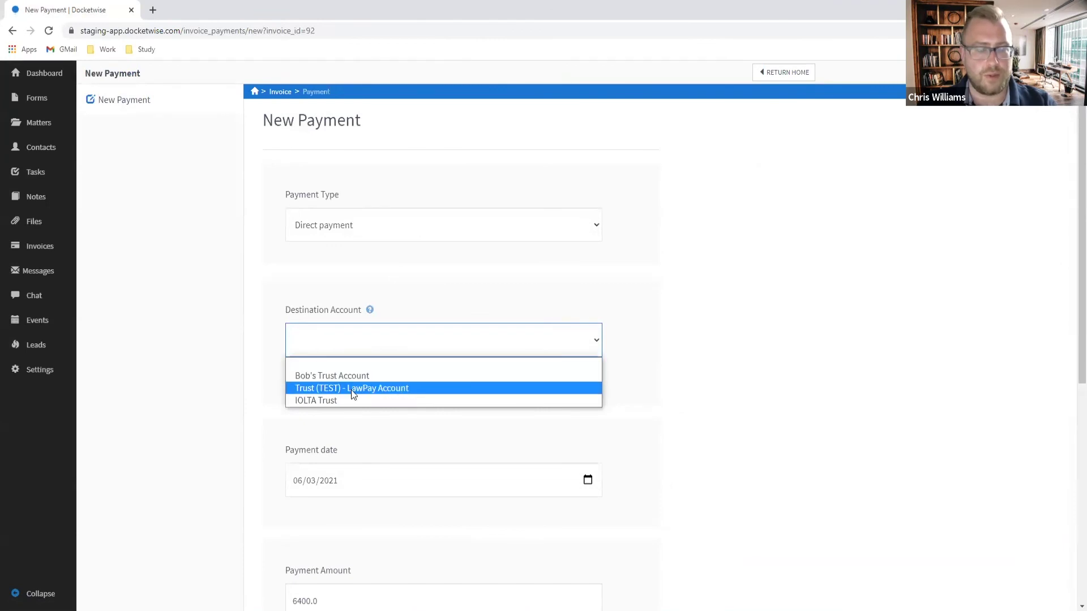
left_click(338, 400)
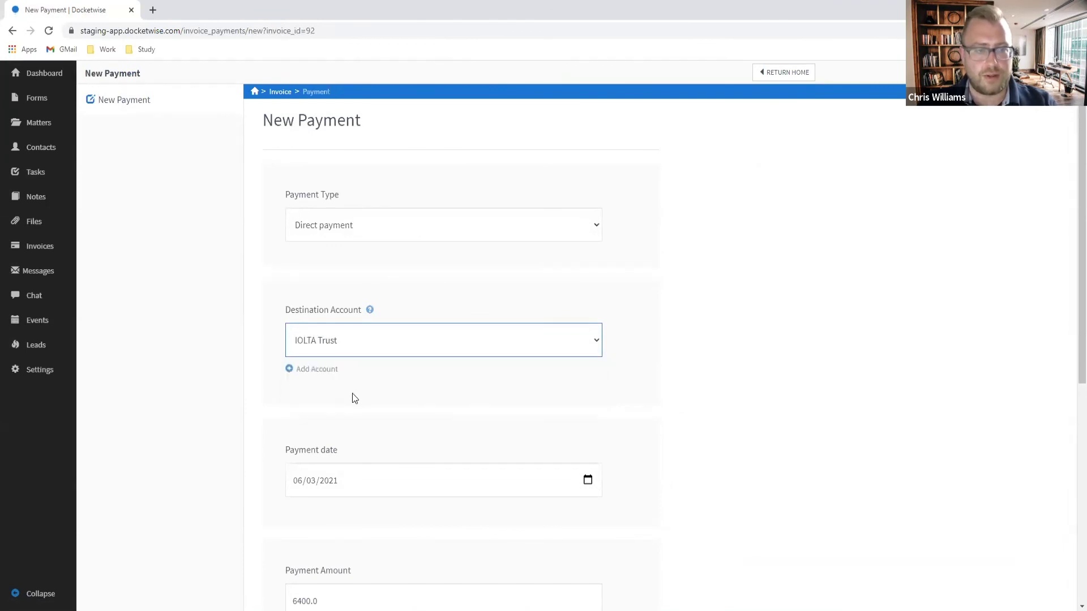
scroll(363, 391, "down", 2)
scroll(376, 389, "down", 3)
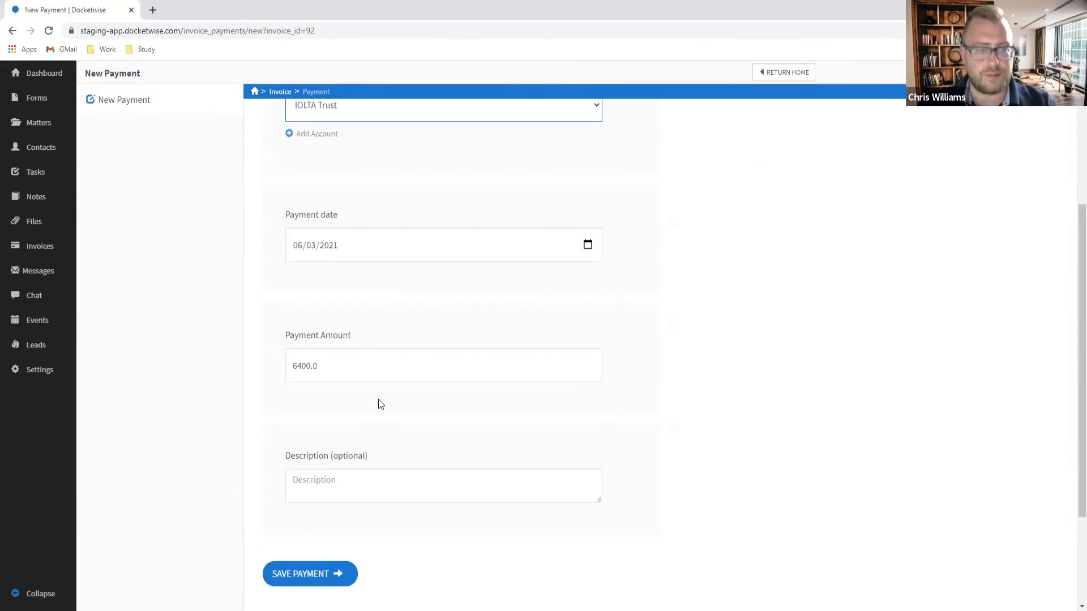
left_click(325, 491)
type("Paid in full")
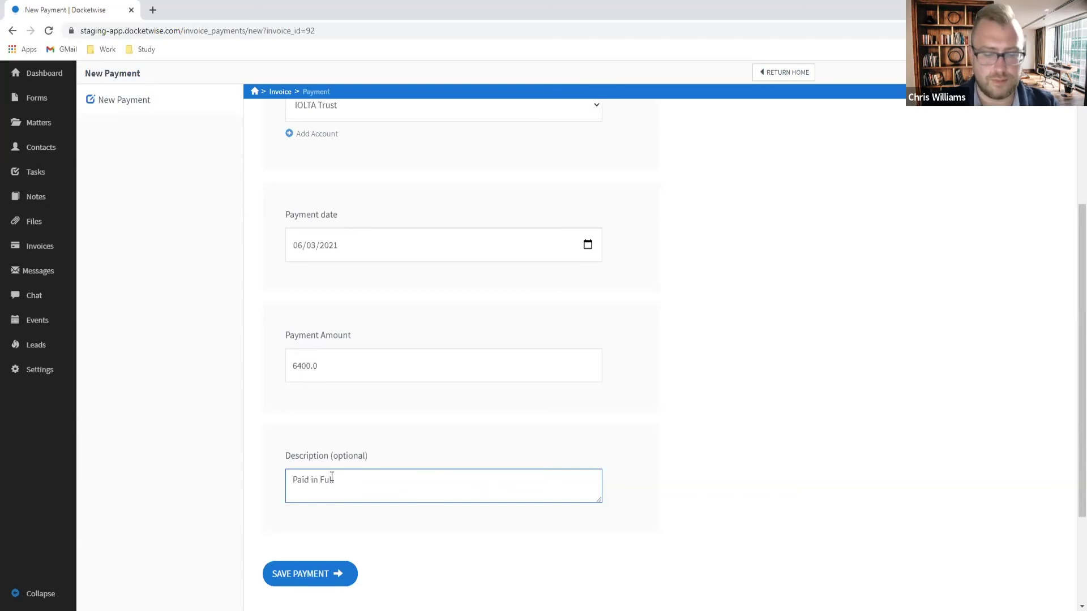
left_click(318, 579)
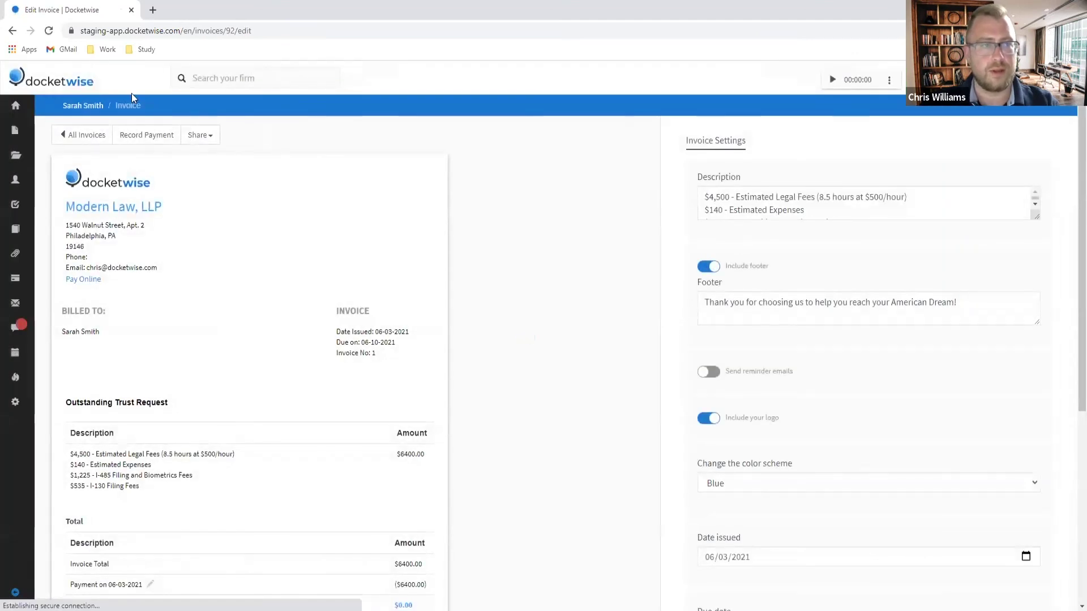
Step: Confirm the client's IOLTA Trust holds $6400.0, then begin a new invoice for them
left_click(91, 106)
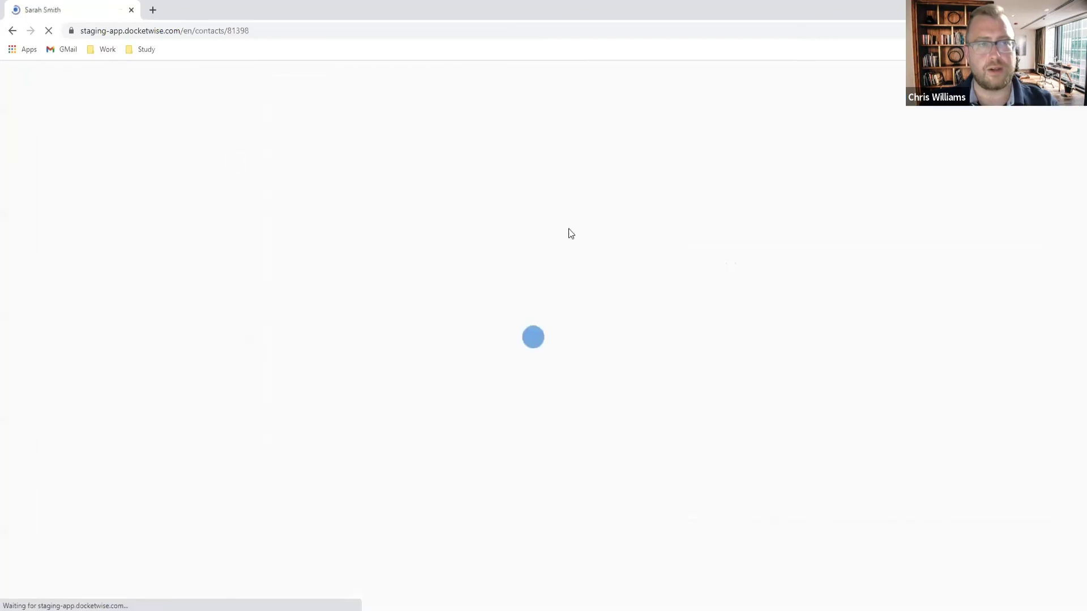
left_click(490, 202)
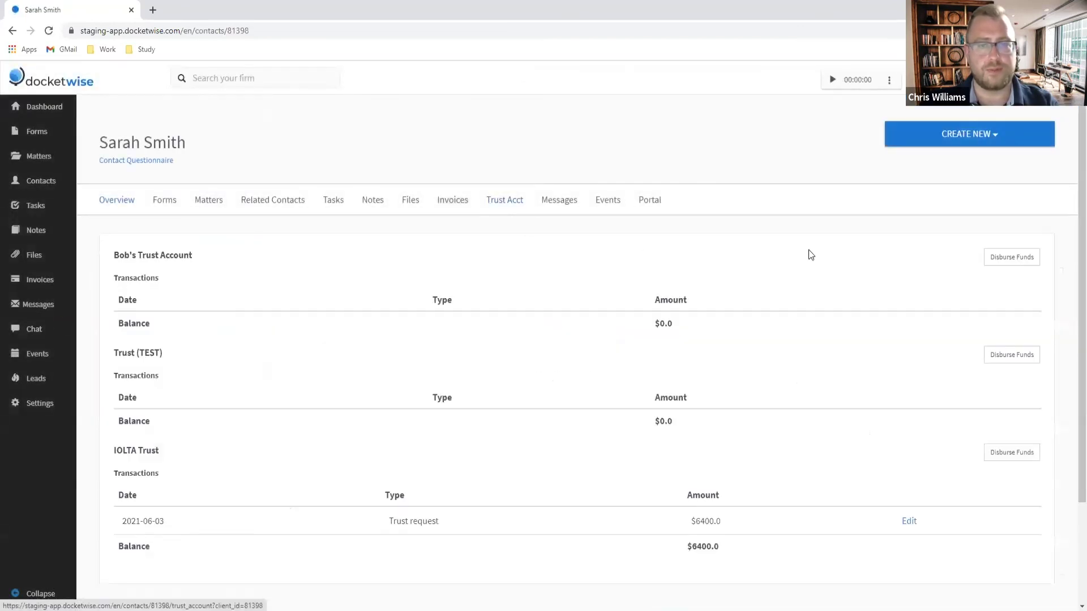
scroll(848, 266, "down", 1)
scroll(877, 274, "down", 2)
left_click_drag(690, 430, 725, 430)
scroll(815, 179, "up", 2)
left_click(706, 142)
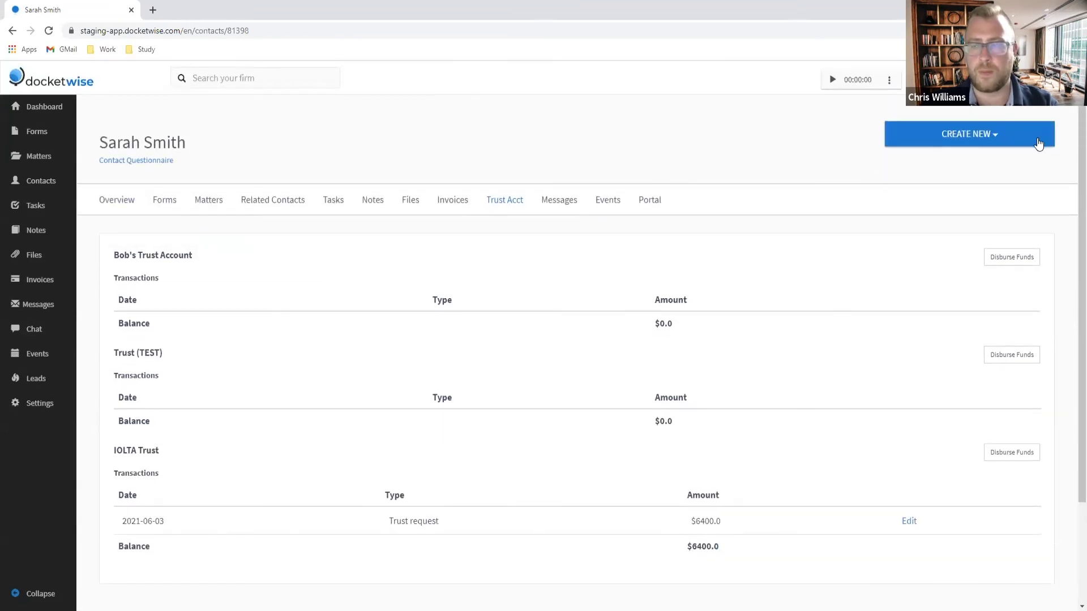
left_click(1007, 137)
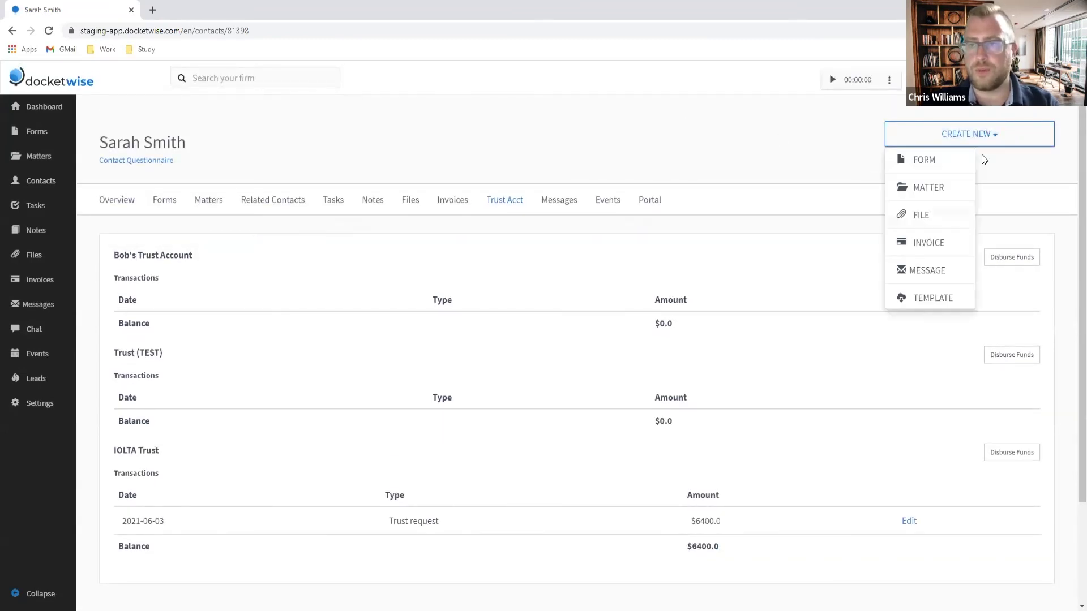
left_click(937, 252)
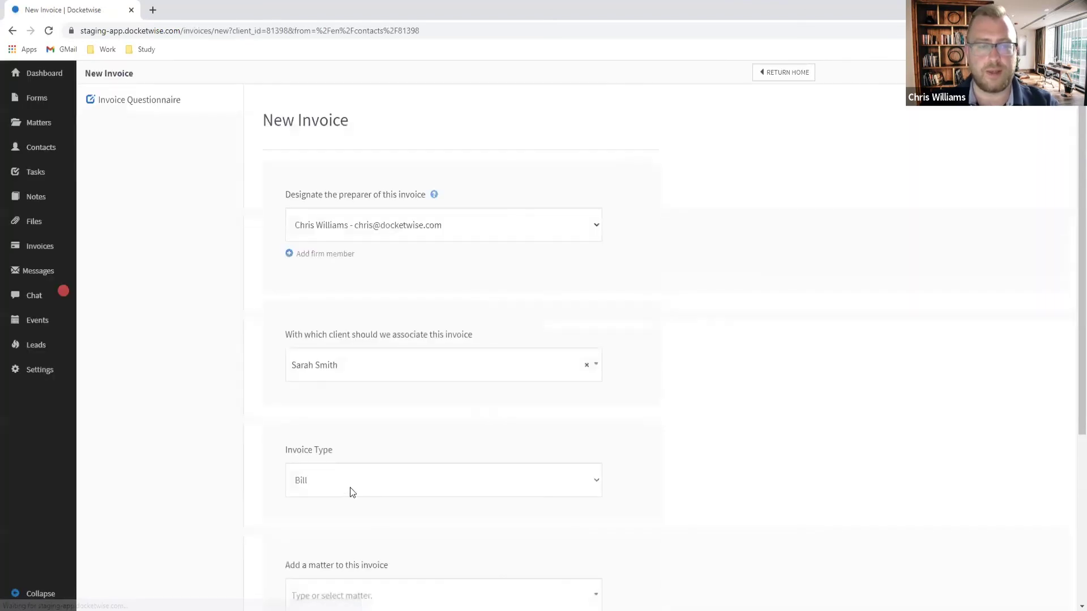
Step: Attach the AOS One Step matter, create invoice No. 2, and show its charges
scroll(559, 291, "down", 2)
left_click(350, 479)
left_click(349, 553)
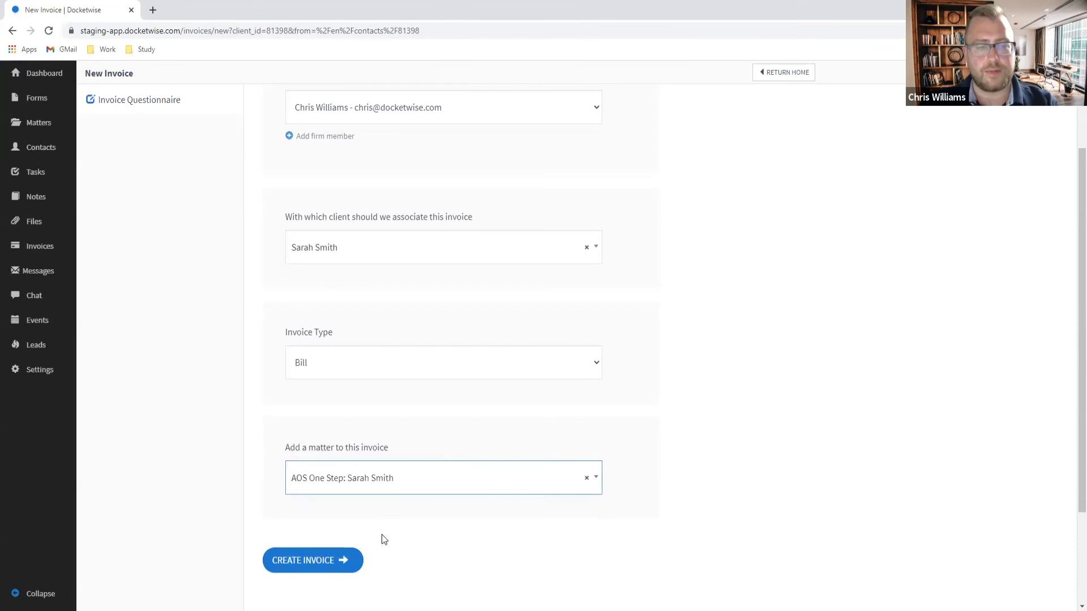
left_click(326, 575)
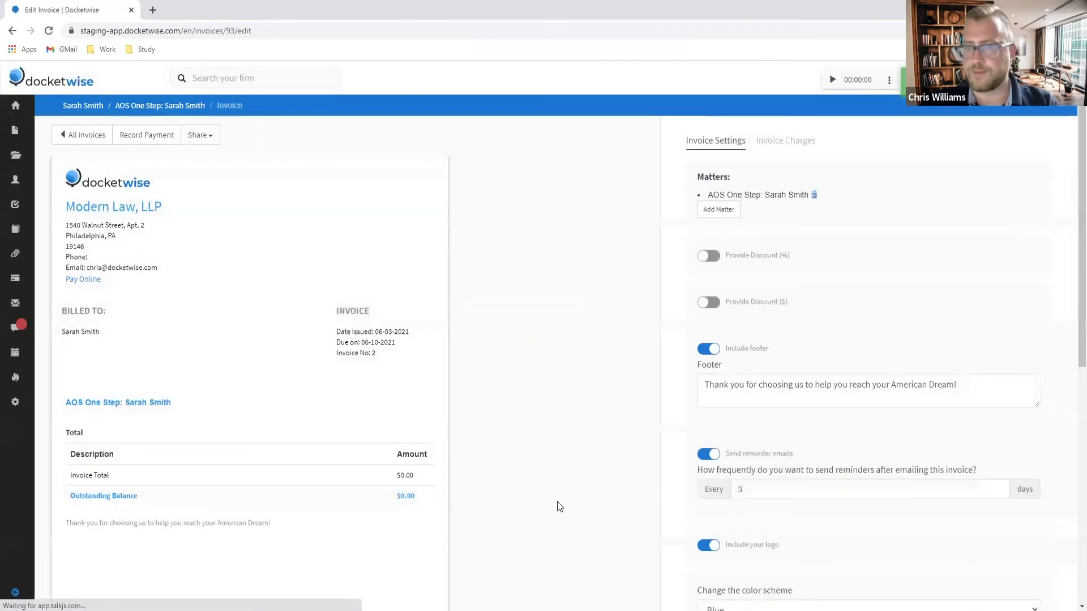
left_click(799, 143)
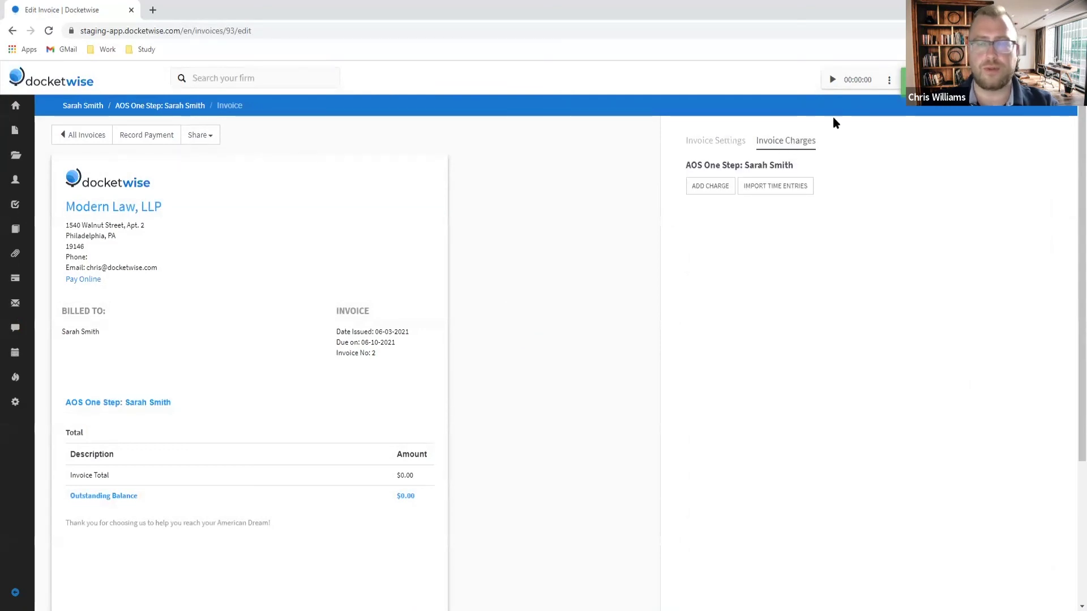
Step: Tick the first six unbilled time entries: $500, $150, $800, $650, $700 and $200
left_click(794, 188)
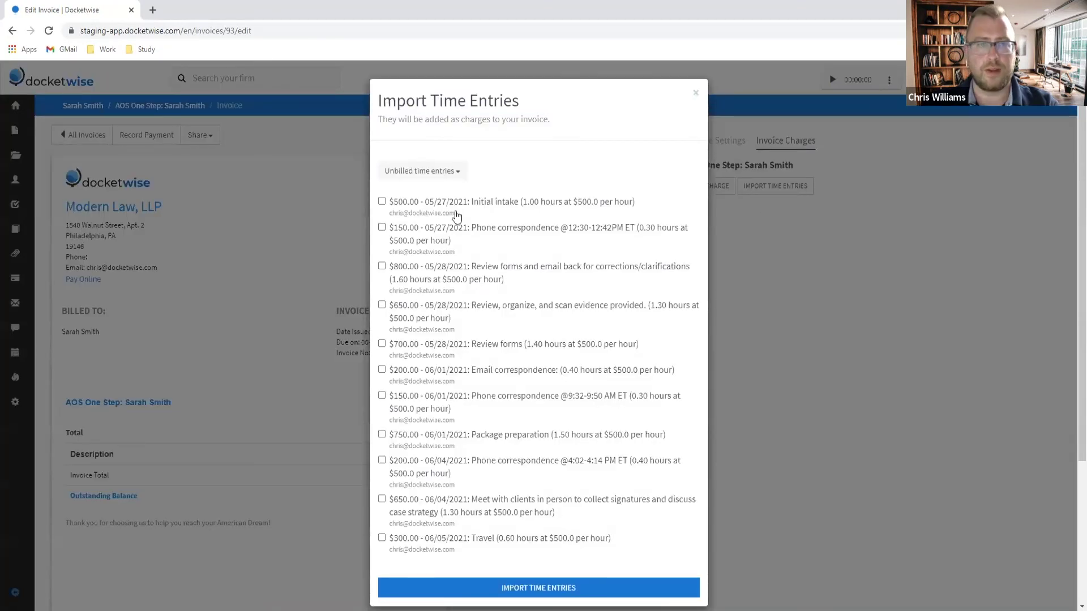
scroll(487, 226, "down", 3)
scroll(526, 334, "up", 3)
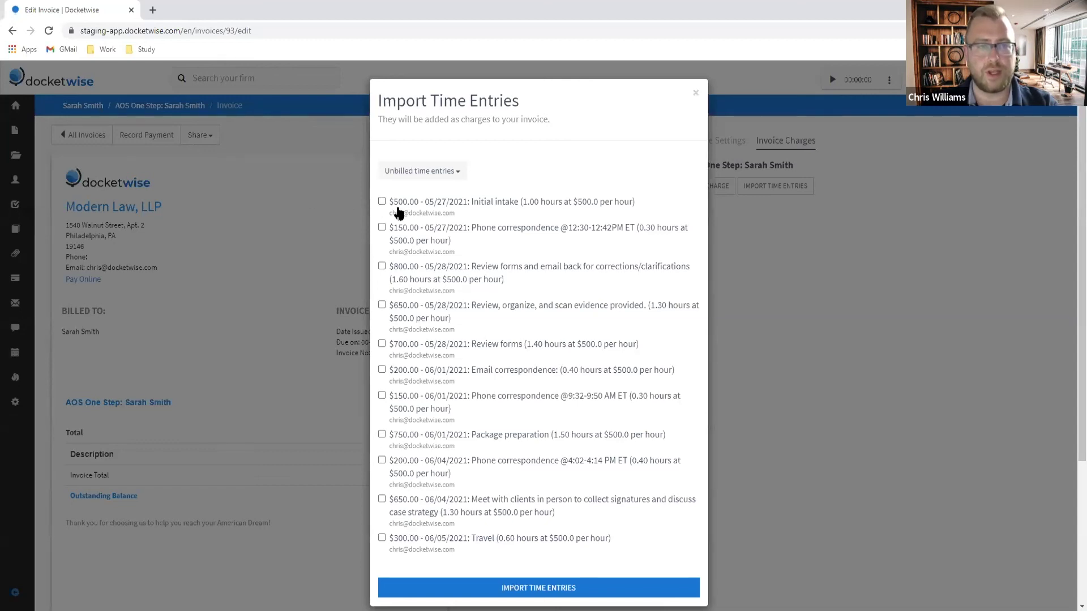
left_click(382, 201)
left_click(381, 228)
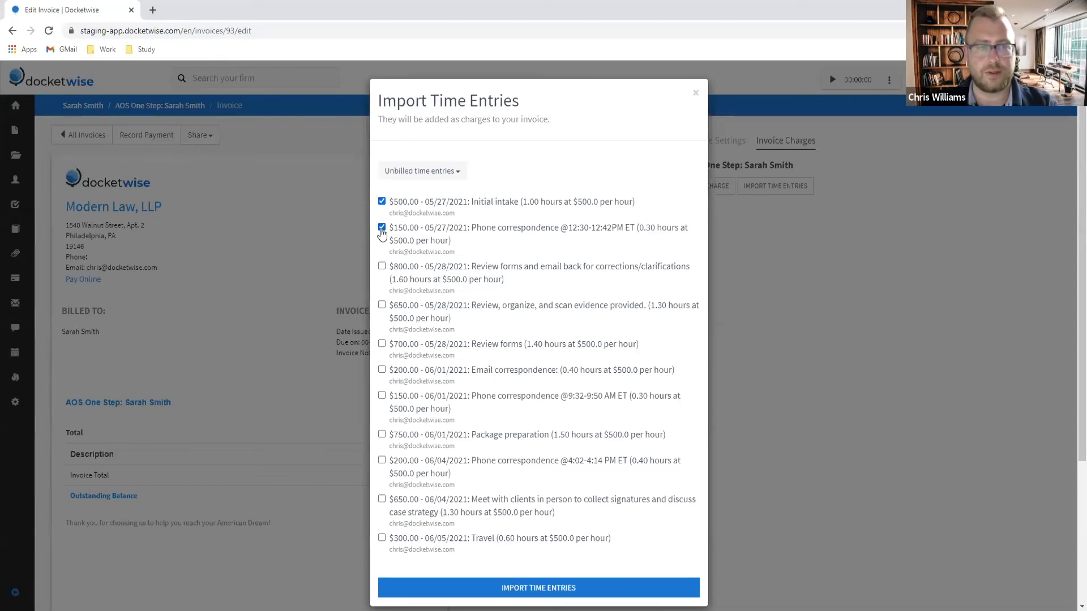
left_click(381, 266)
left_click(381, 304)
left_click(382, 344)
left_click(381, 370)
Step: Tick the remaining $150, $750, $200, $650 and $300 entries and import all as charges
left_click(381, 395)
left_click(382, 434)
left_click(381, 460)
left_click(382, 499)
left_click(382, 538)
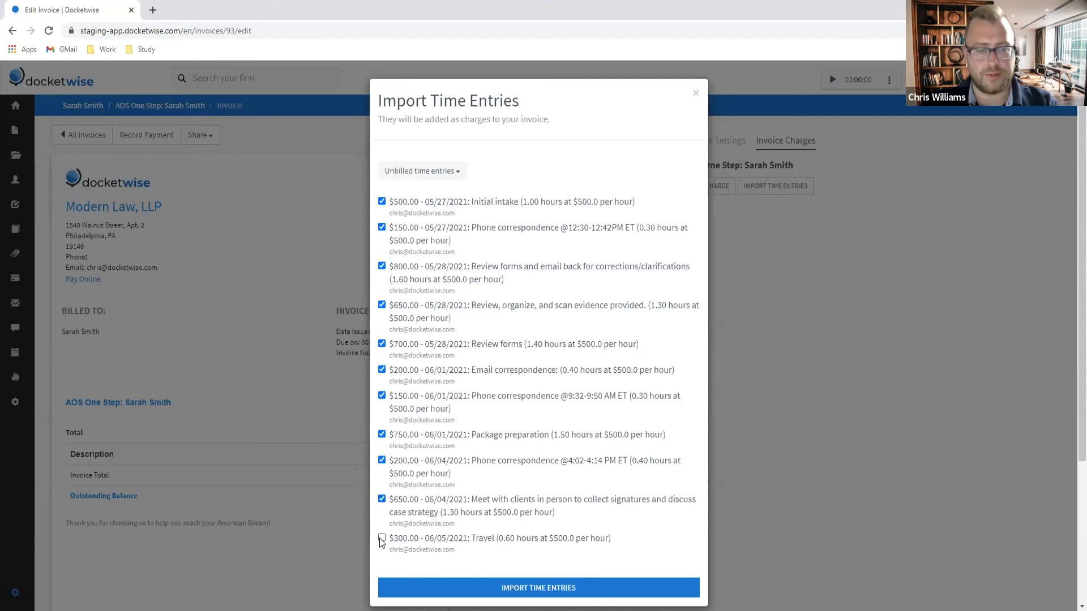
left_click(532, 592)
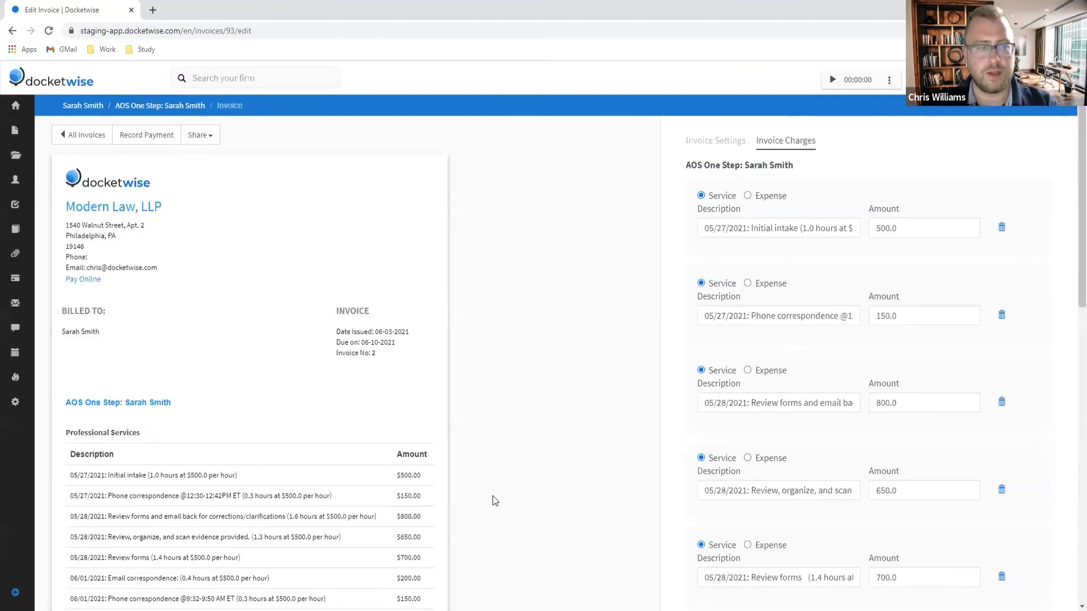
scroll(400, 485, "down", 3)
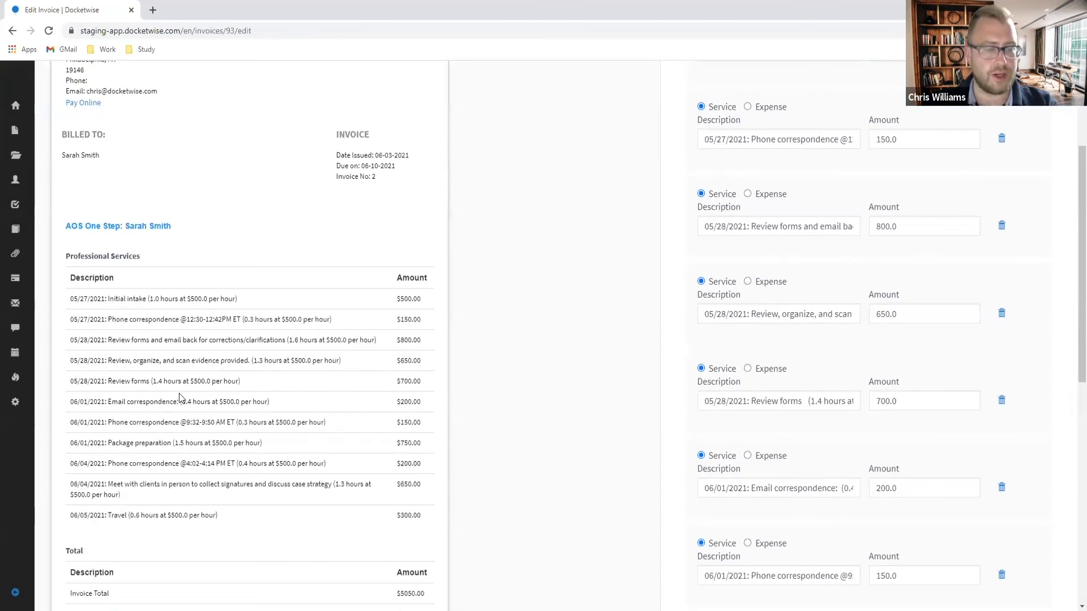
scroll(217, 486, "down", 3)
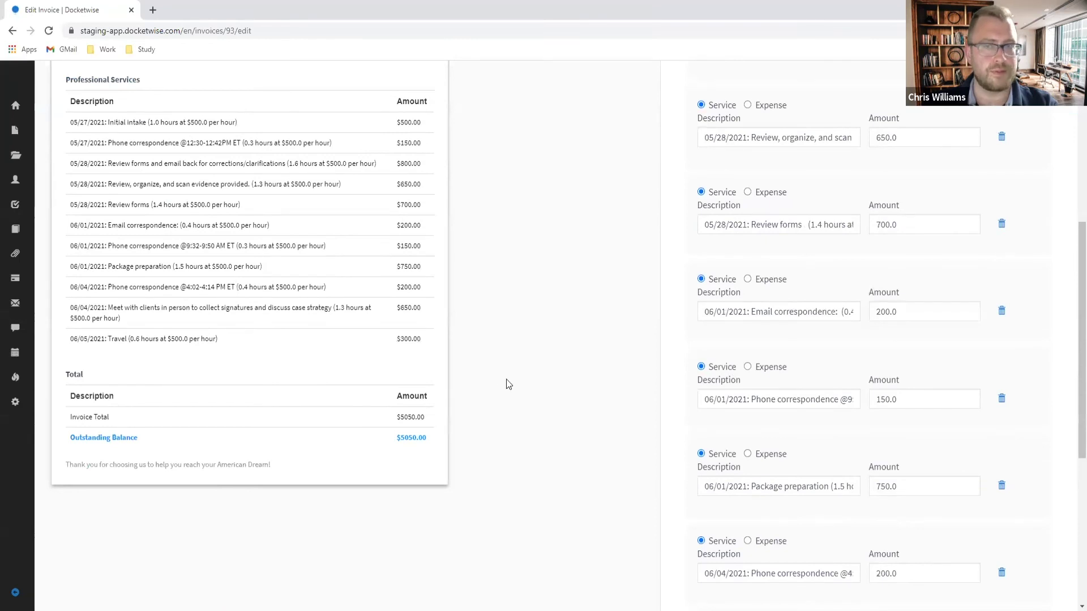
scroll(542, 427, "up", 5)
scroll(559, 422, "down", 10)
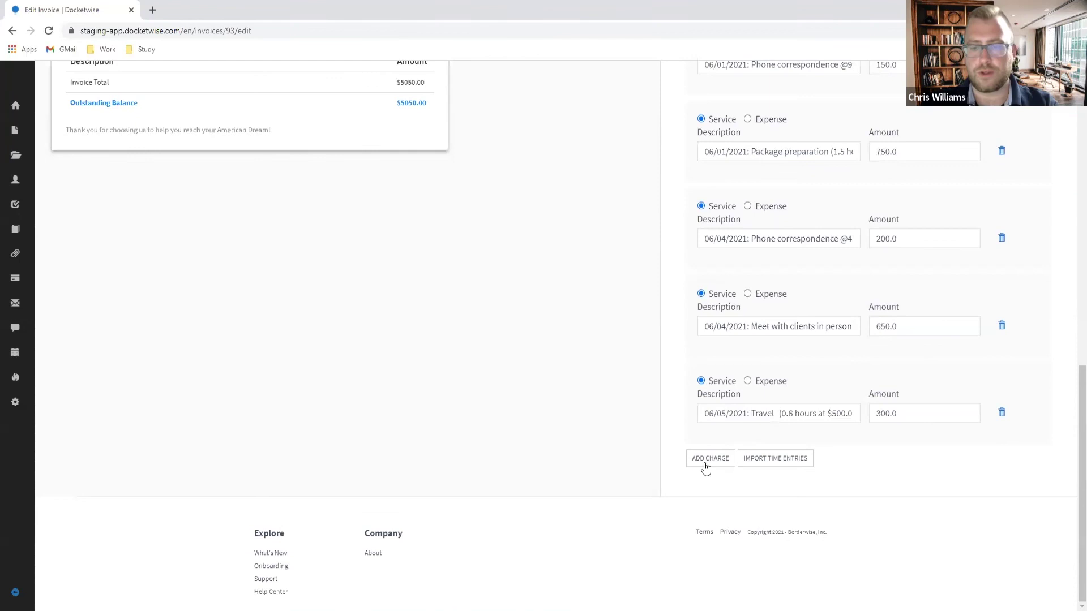
Step: Add a '312 Page Printed' expense charge of $62.40
left_click(703, 463)
left_click(747, 448)
scroll(883, 516, "down", 1)
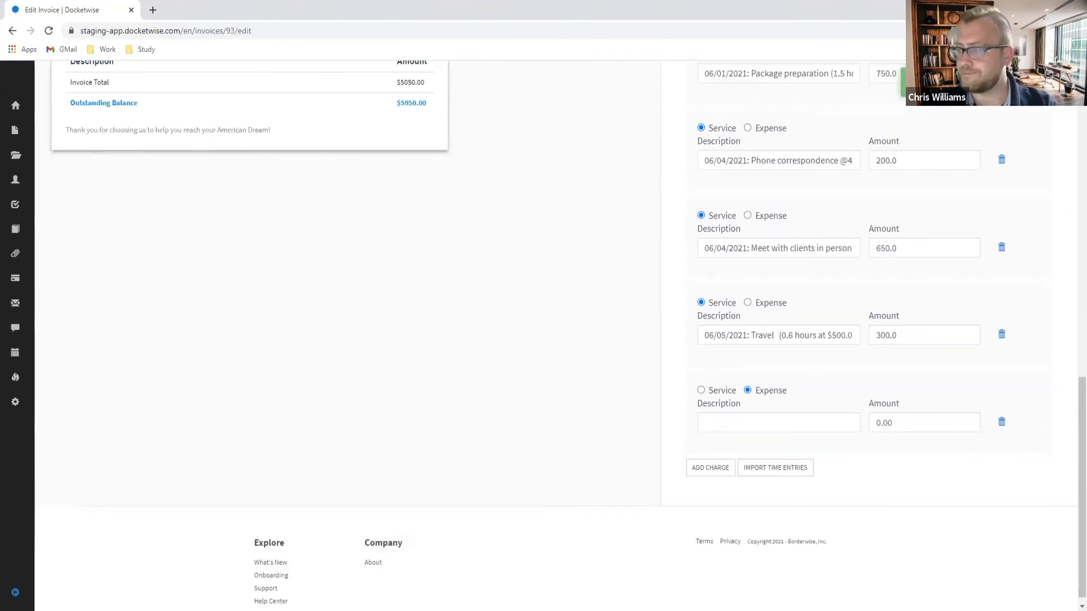
left_click(756, 419)
type("312 Page Prin")
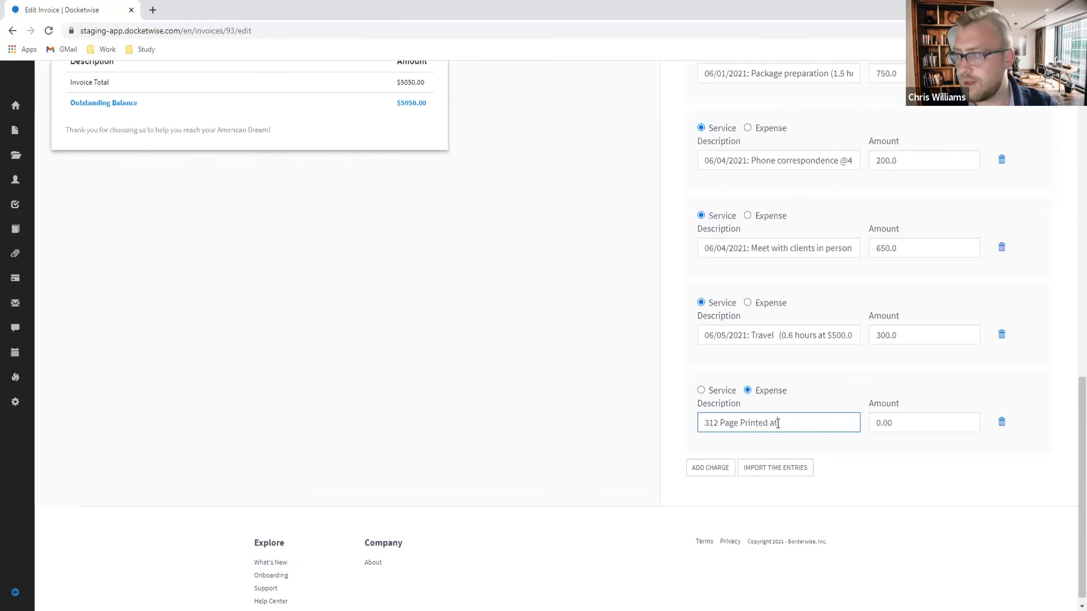
type("ted at")
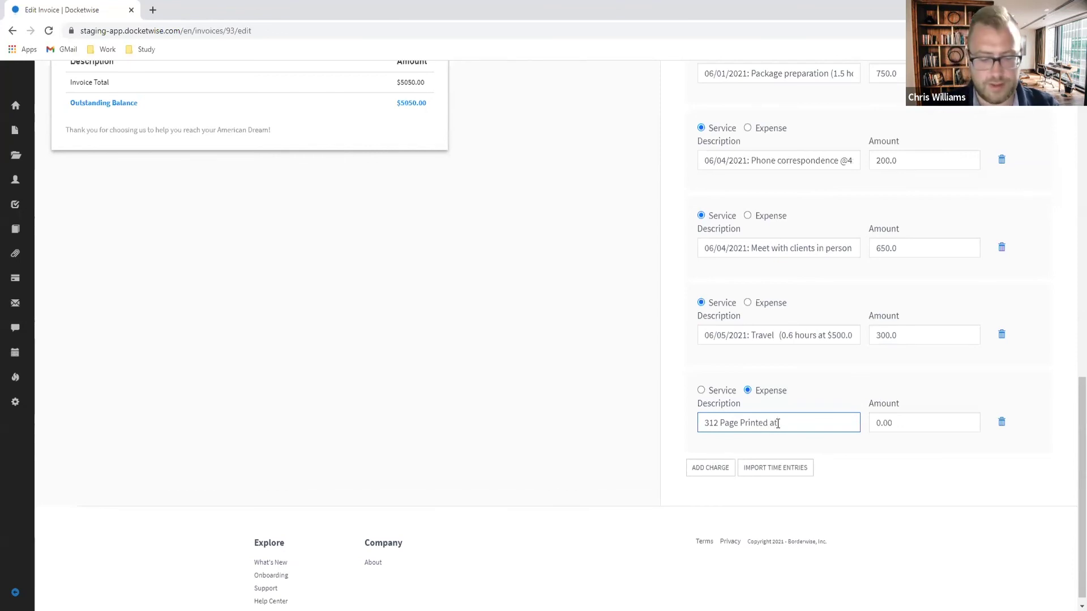
type(" $0.15p")
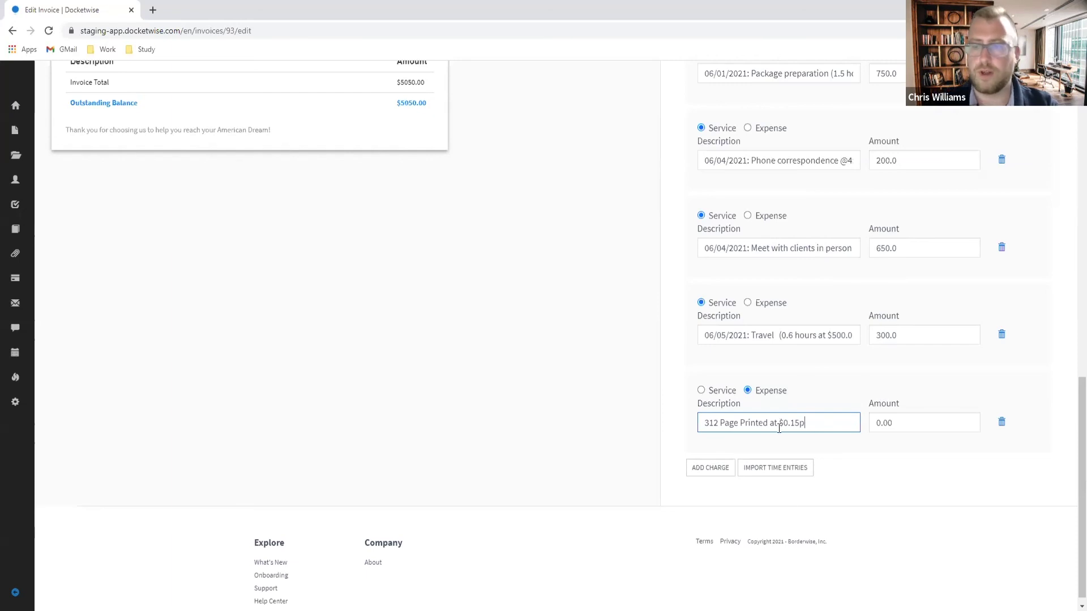
left_click(926, 425)
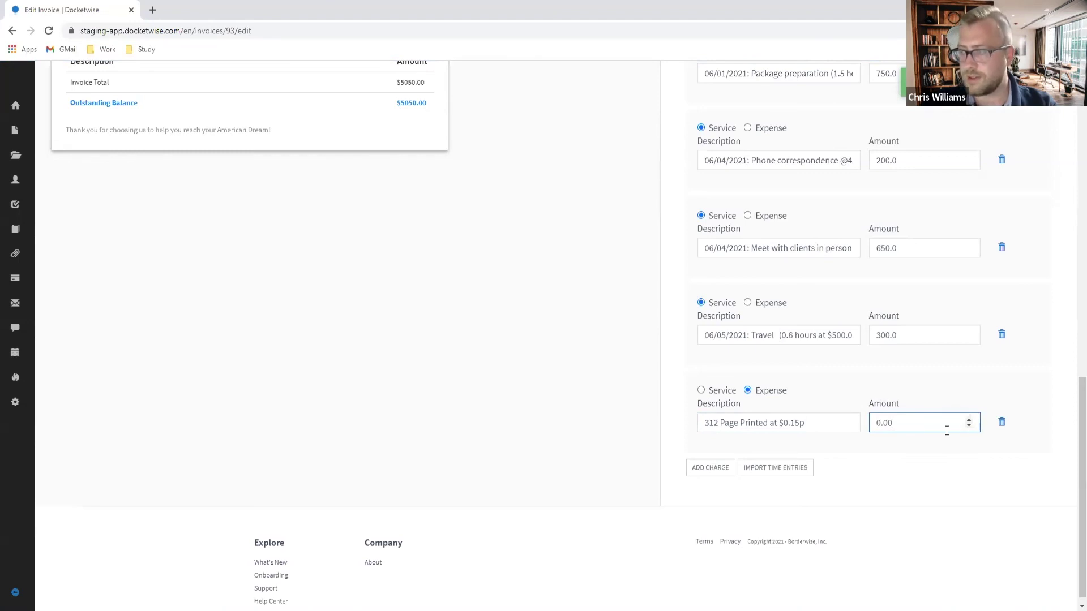
type("62")
key("ctrl+a")
type("62")
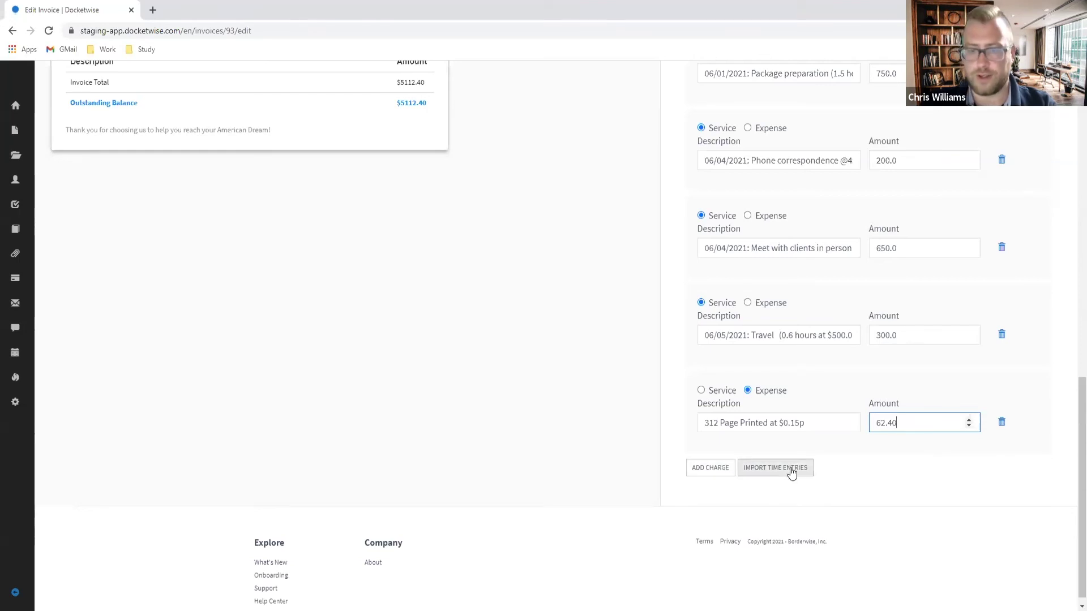
Step: Add a FedEx expense charge of $8760.00, raising the invoice total to $13872.40
left_click(710, 468)
left_click(747, 456)
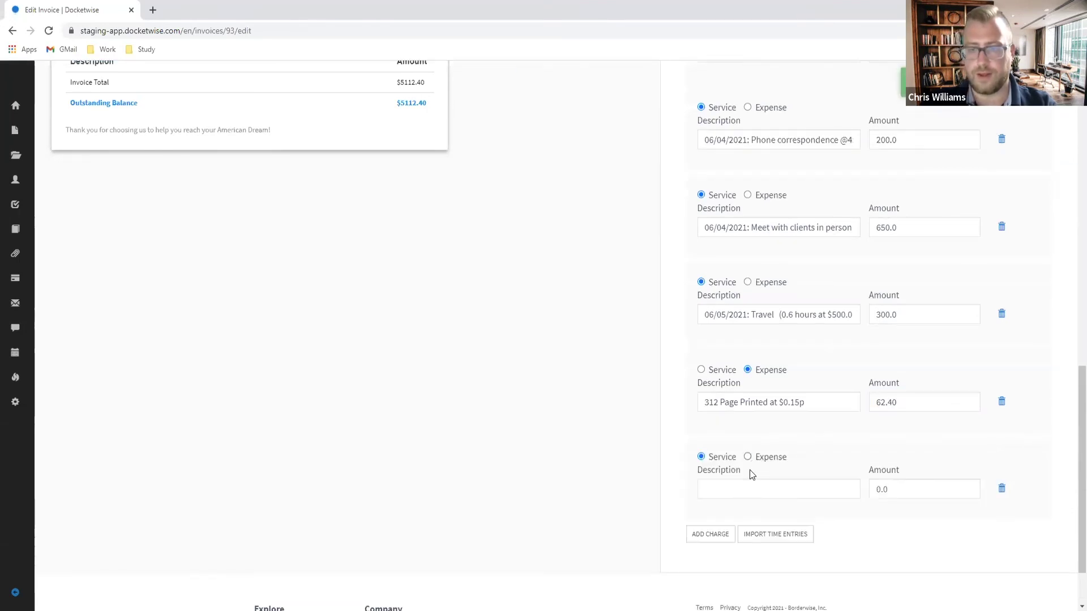
left_click(741, 485)
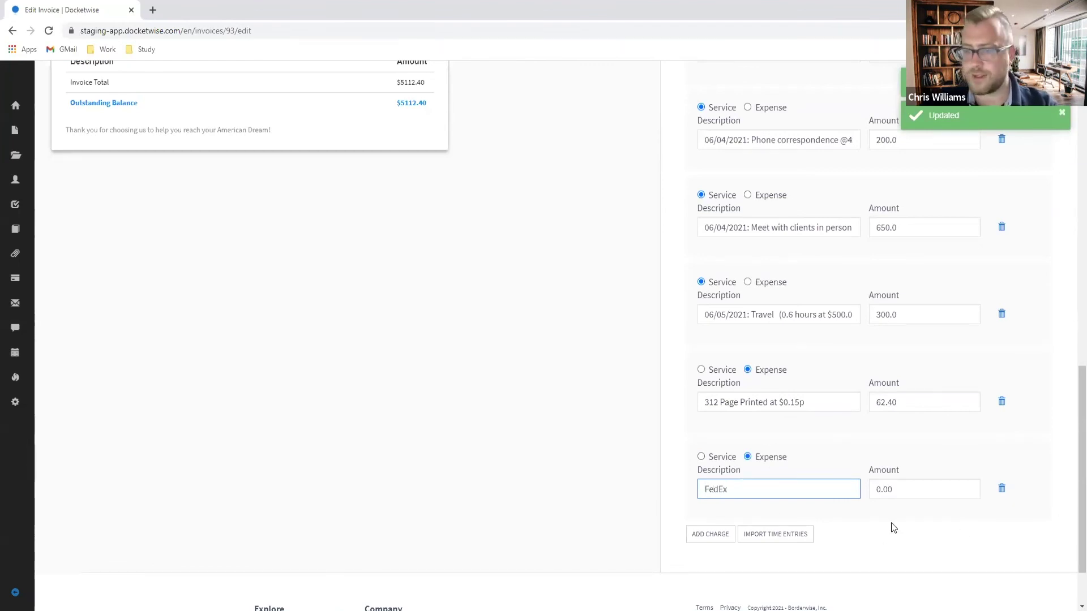
key("Tab")
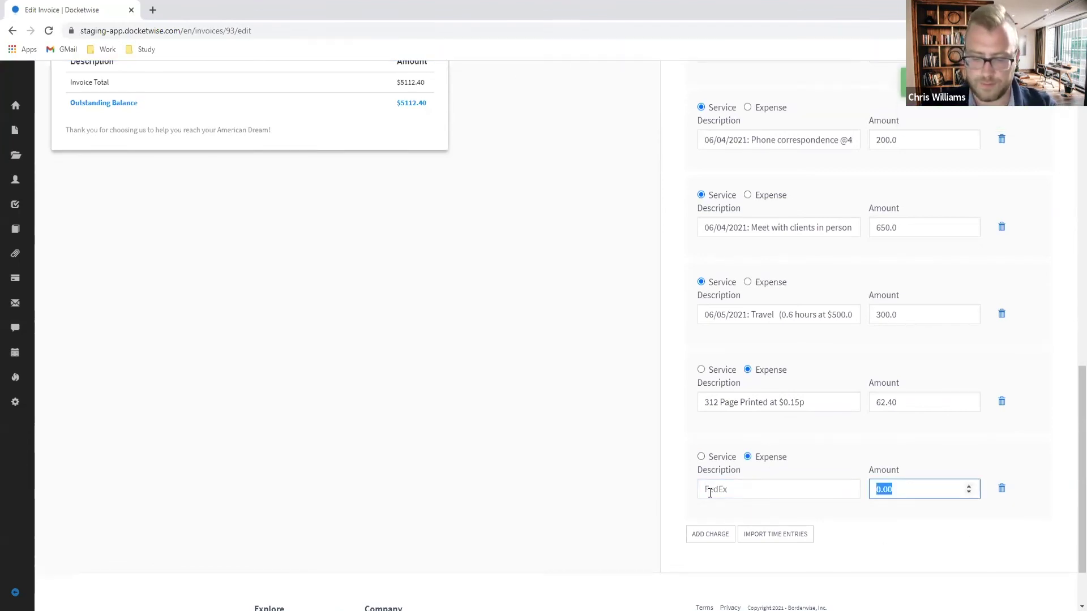
type("8760")
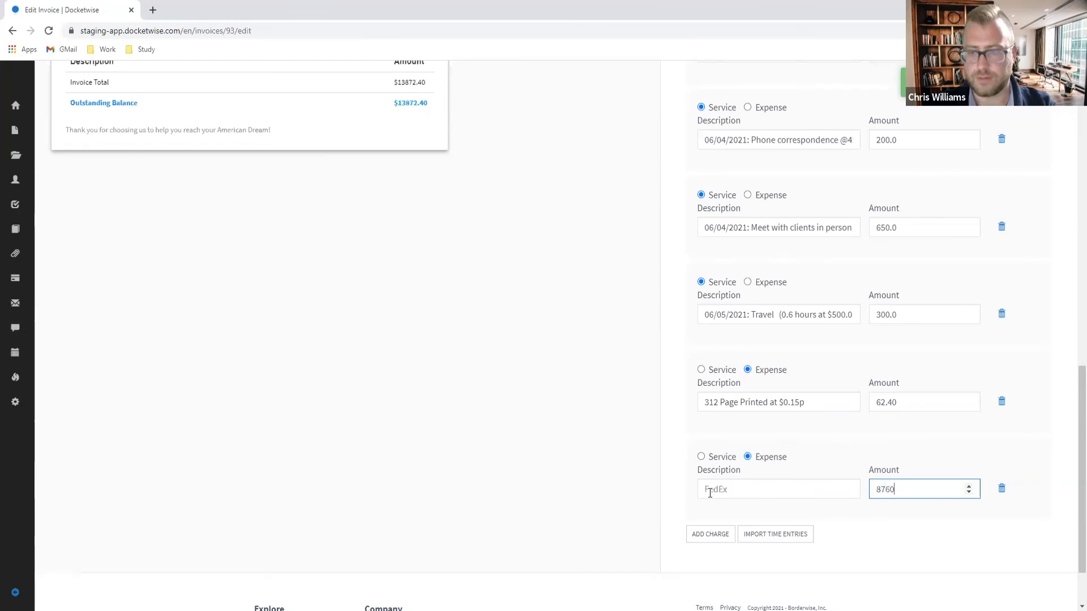
left_click(586, 478)
Step: Review invoice No. 2's $13872.40 total, then go to the client's trust account records
scroll(560, 297, "up", 10)
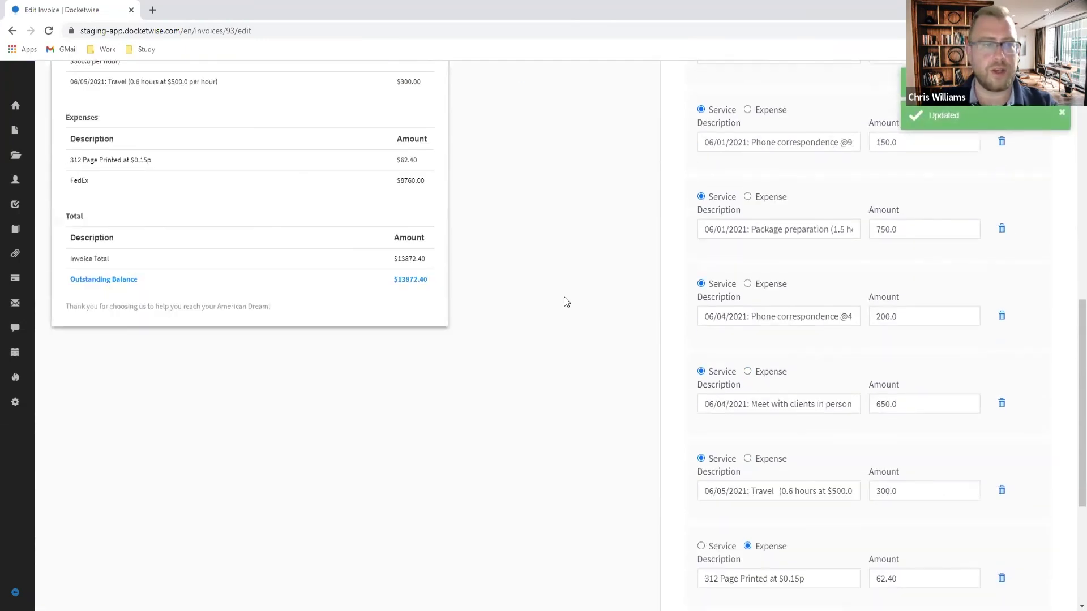
scroll(543, 297, "down", 5)
scroll(494, 338, "up", 2)
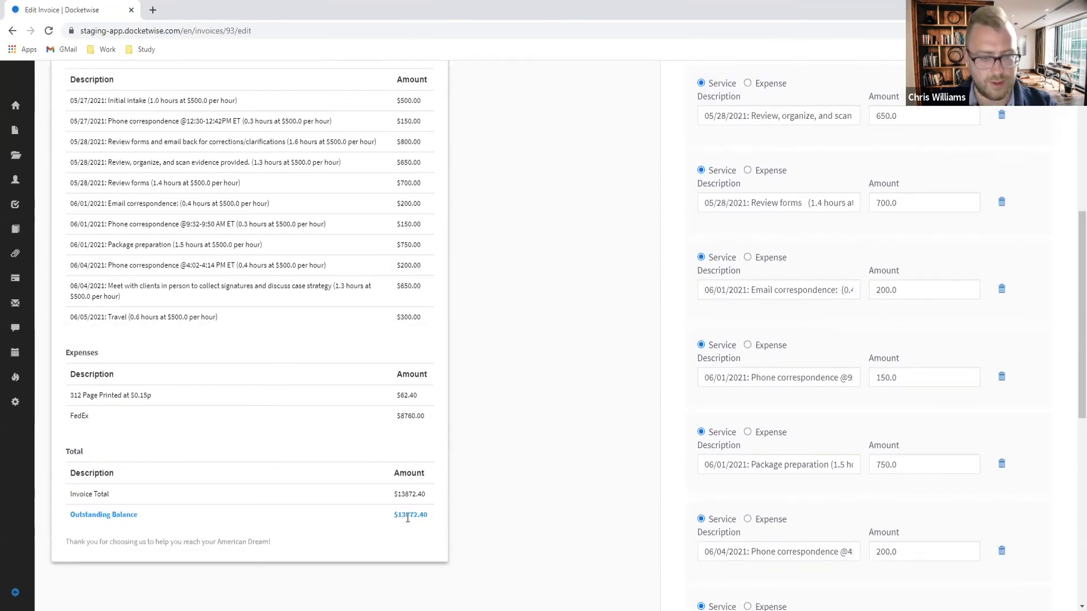
scroll(505, 525, "up", 7)
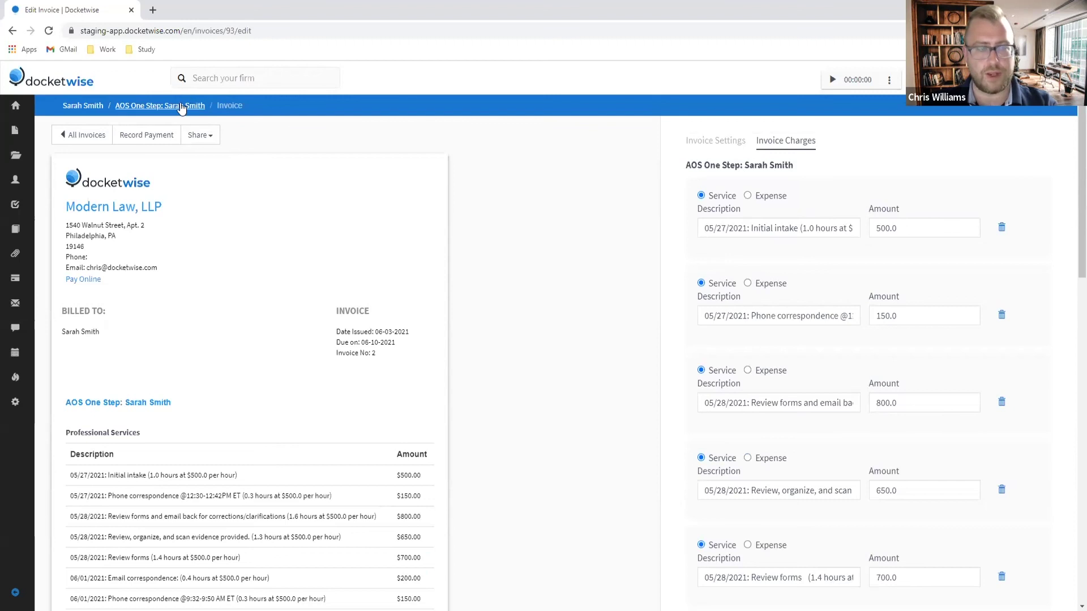
left_click(88, 107)
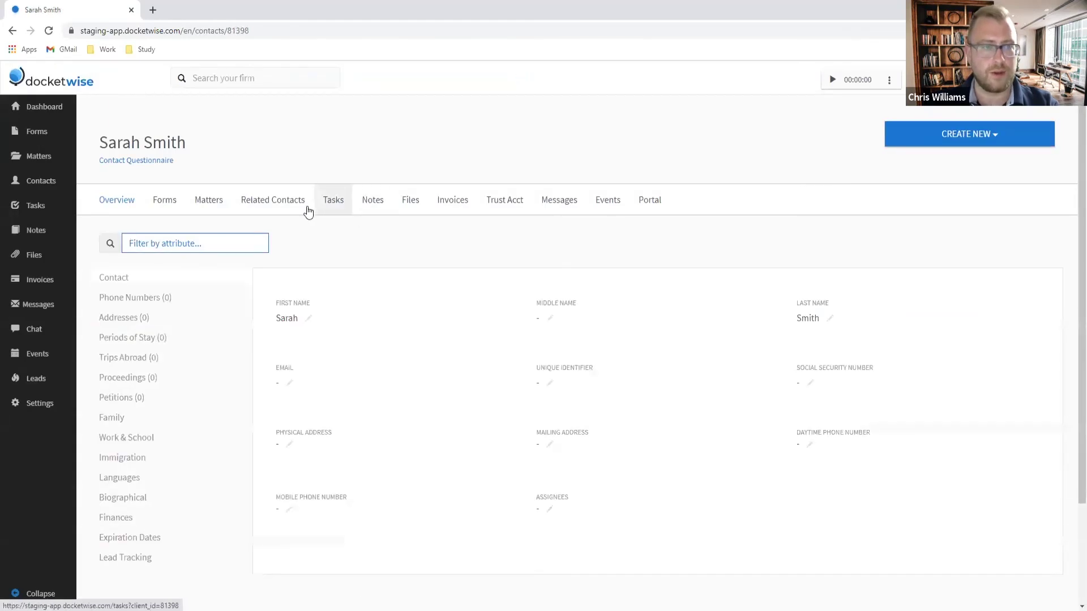
left_click(496, 206)
Step: Disburse $1225 from IOLTA Trust on 06/03/2021 for I-485 Filing and Biometrics Fees
scroll(783, 342, "down", 2)
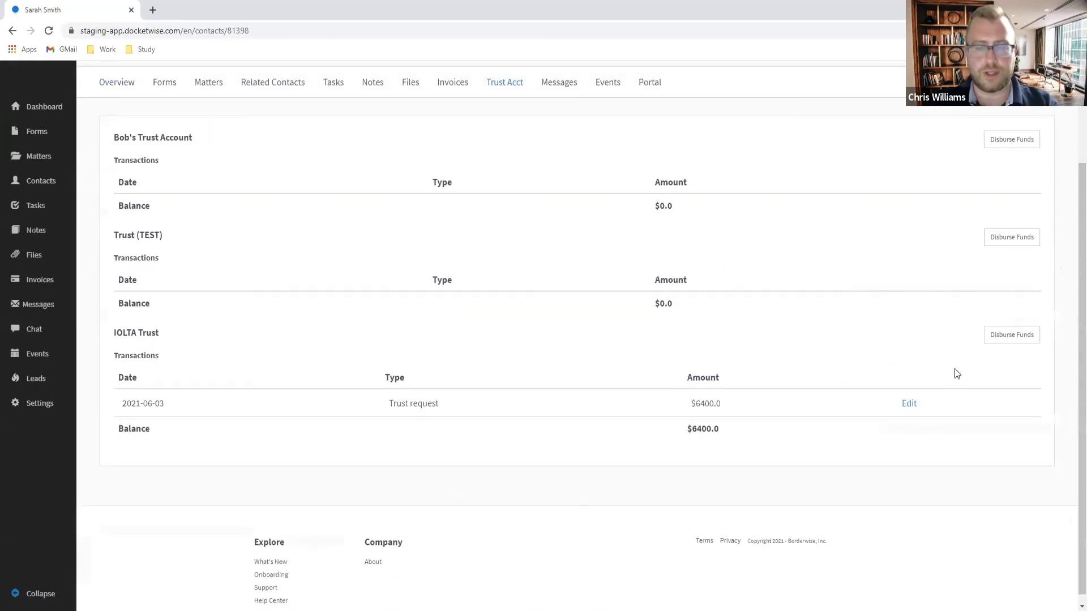
left_click(1015, 335)
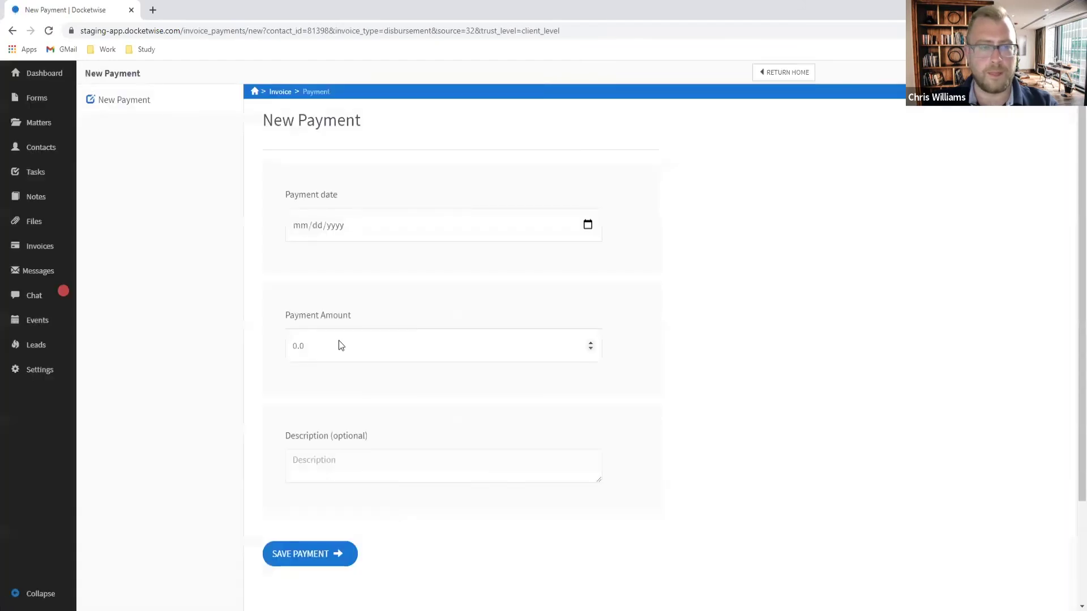
left_click(587, 225)
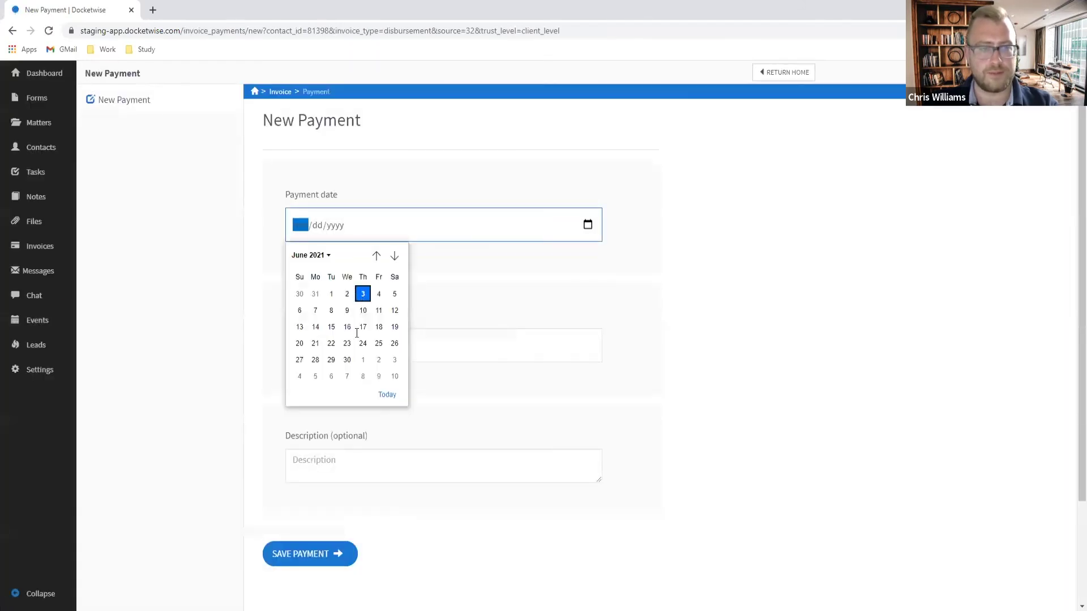
left_click(359, 291)
left_click(354, 338)
double_click(355, 338)
type("1225")
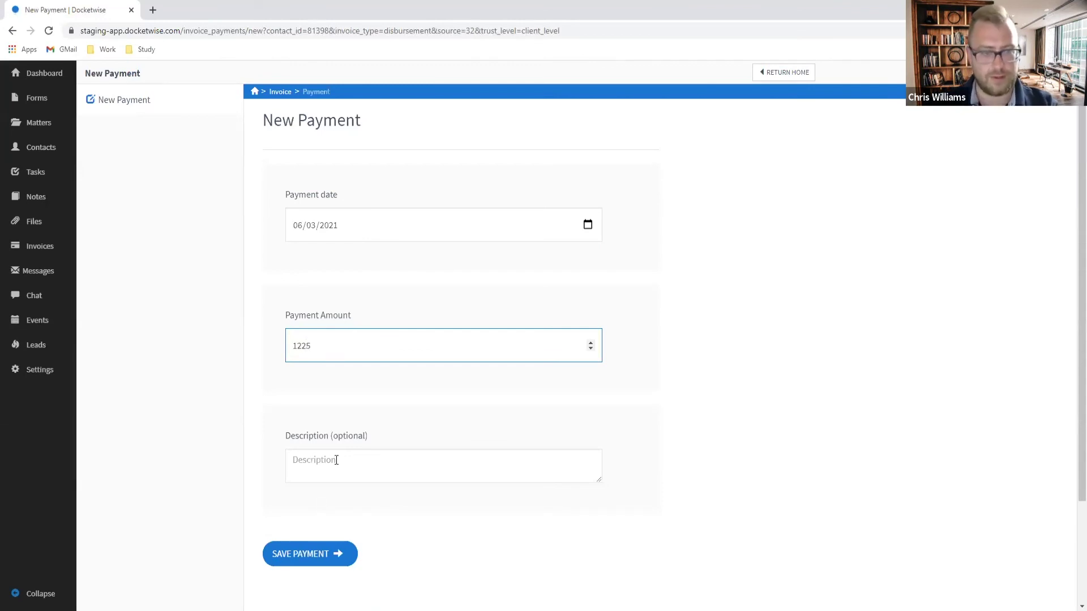
left_click(336, 460)
type("I-485")
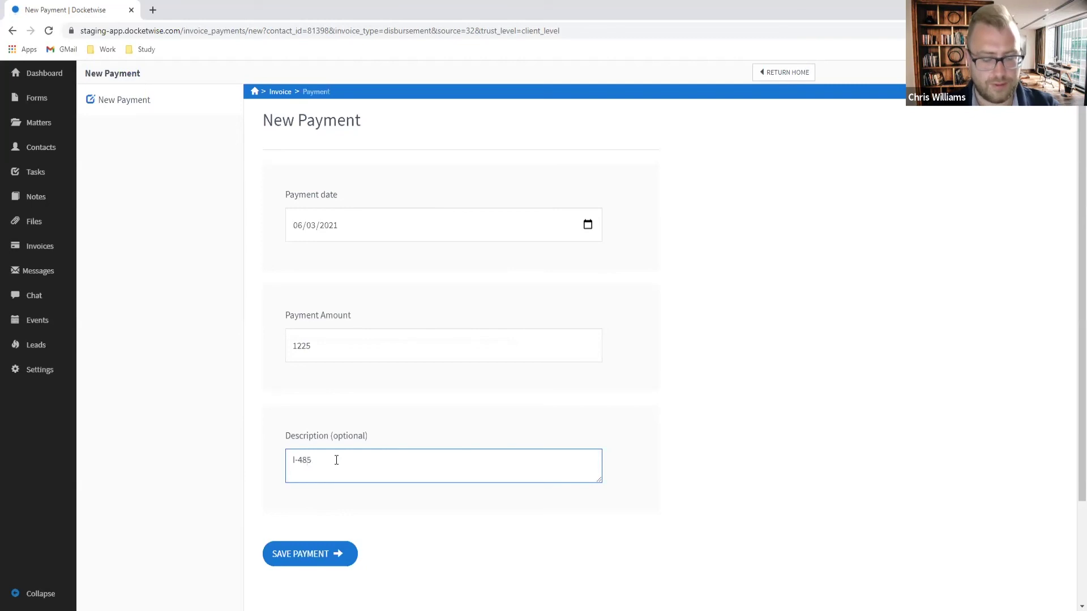
type(" Filing and Biometrics Fees")
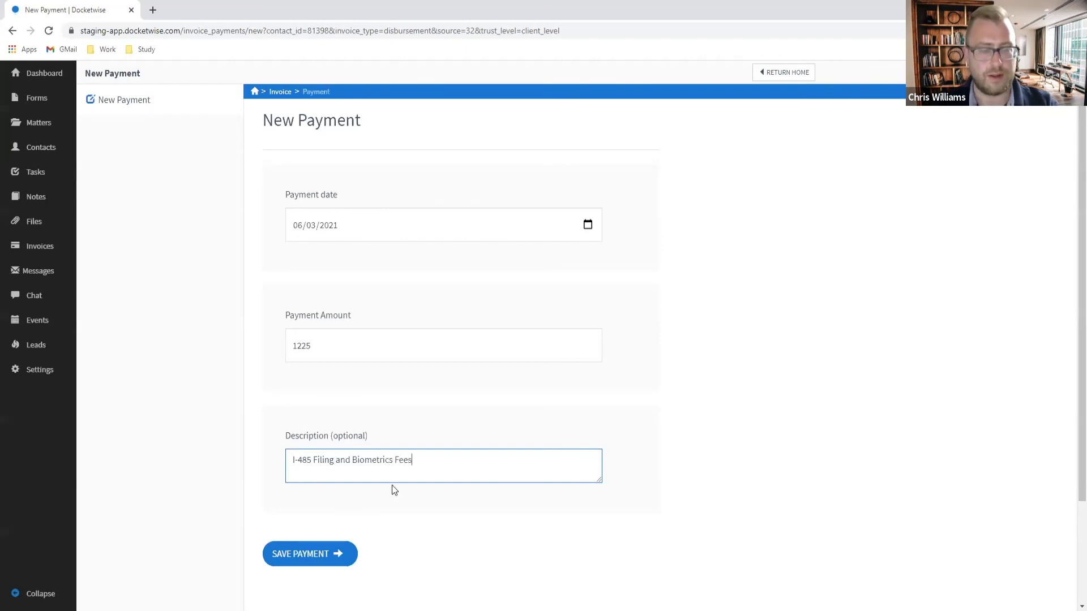
left_click(312, 559)
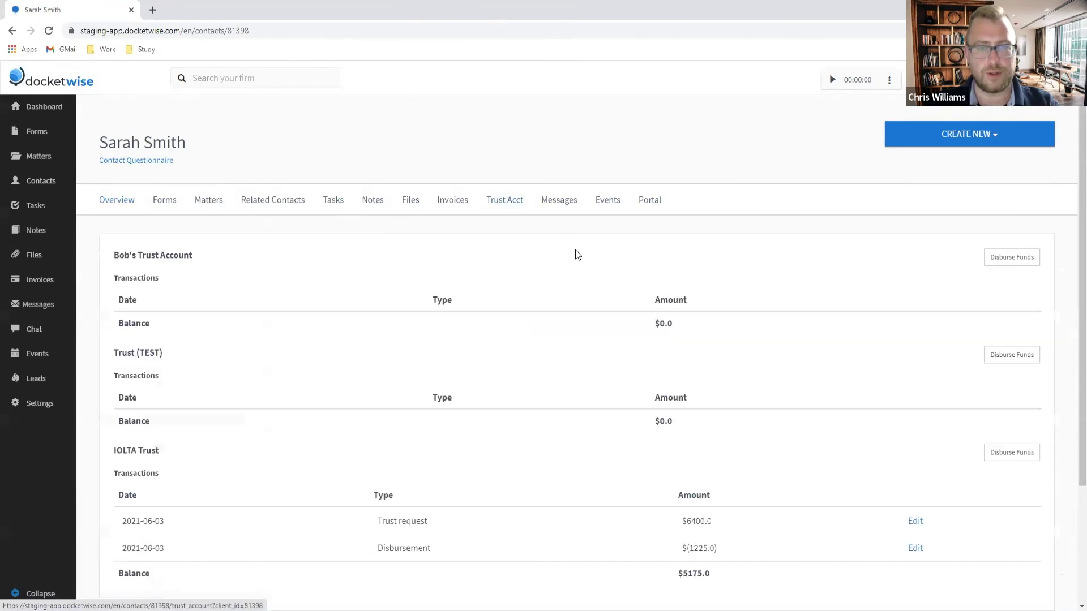
scroll(990, 373, "down", 2)
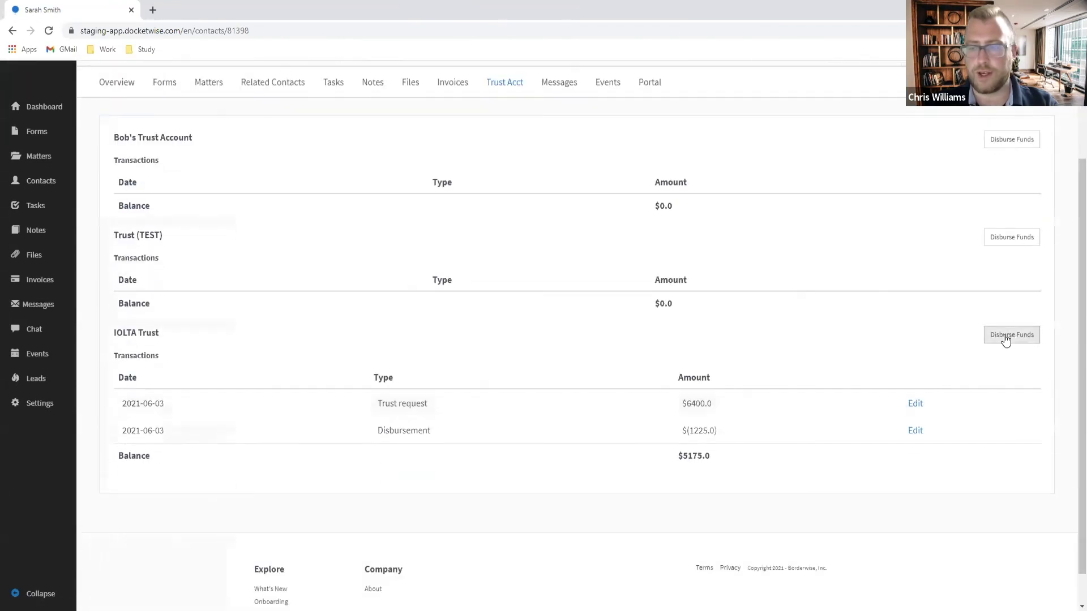
left_click(1011, 337)
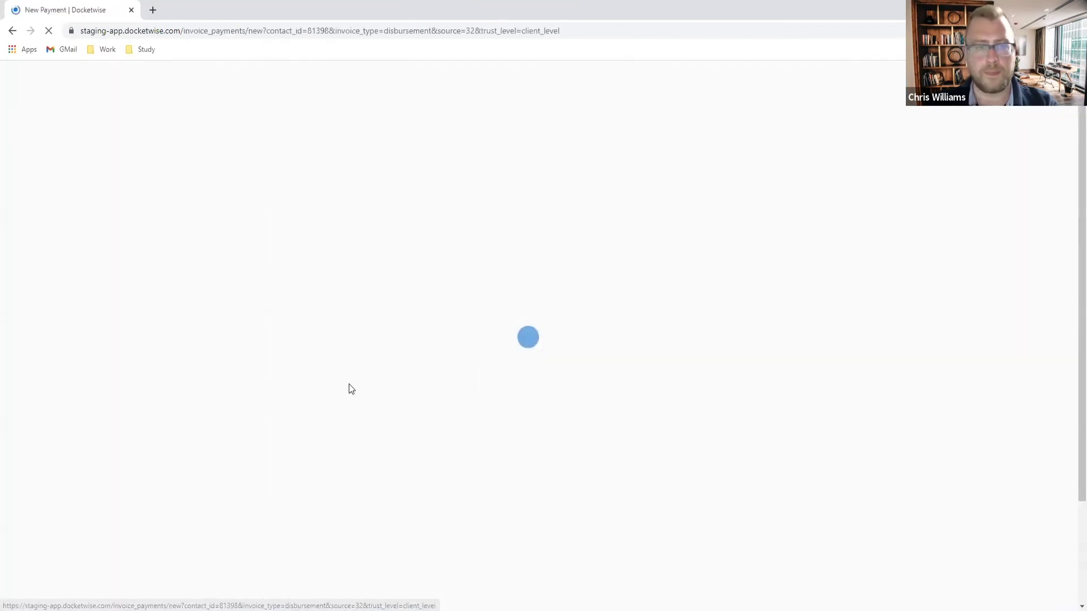
Step: Disburse $535 from IOLTA Trust on 06/03/2021 for I-130 Filing Fees
left_click(304, 227)
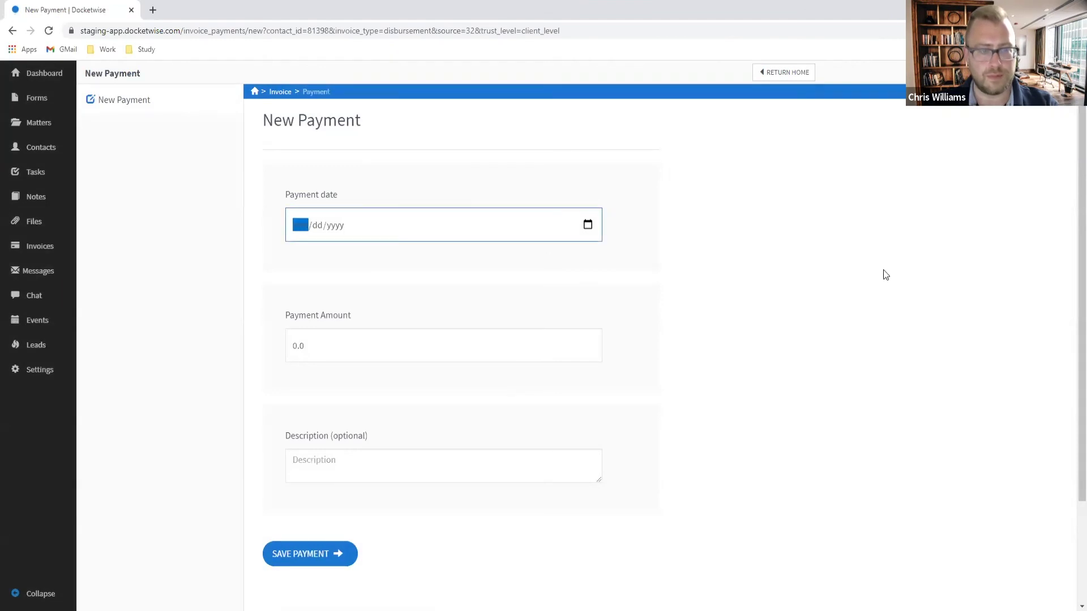
left_click(587, 225)
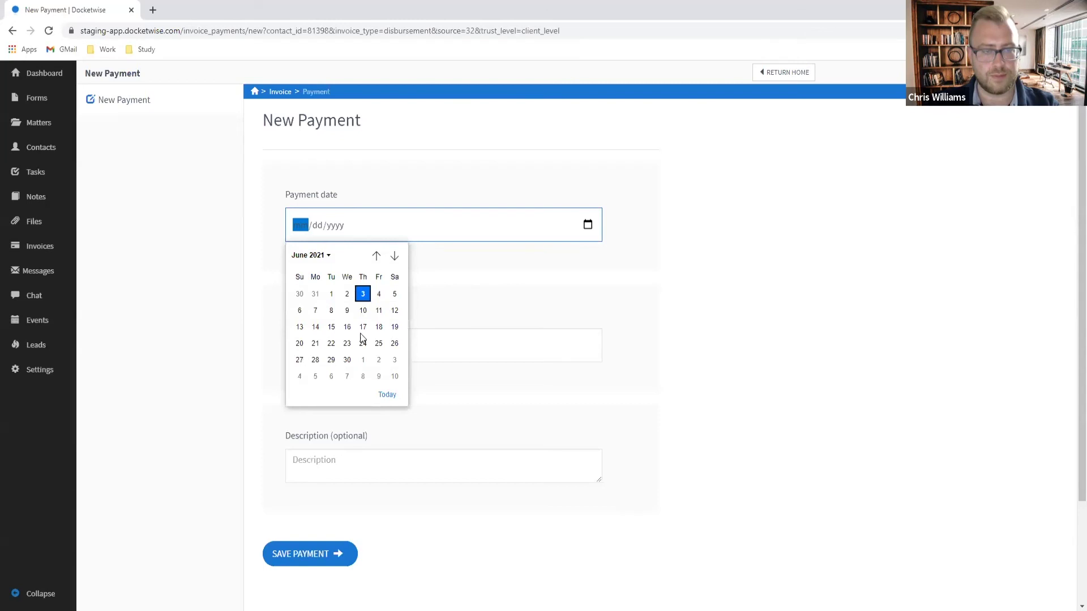
left_click(359, 294)
left_click(360, 346)
key("ctrl+a")
type("535")
left_click(332, 459)
type("I-130")
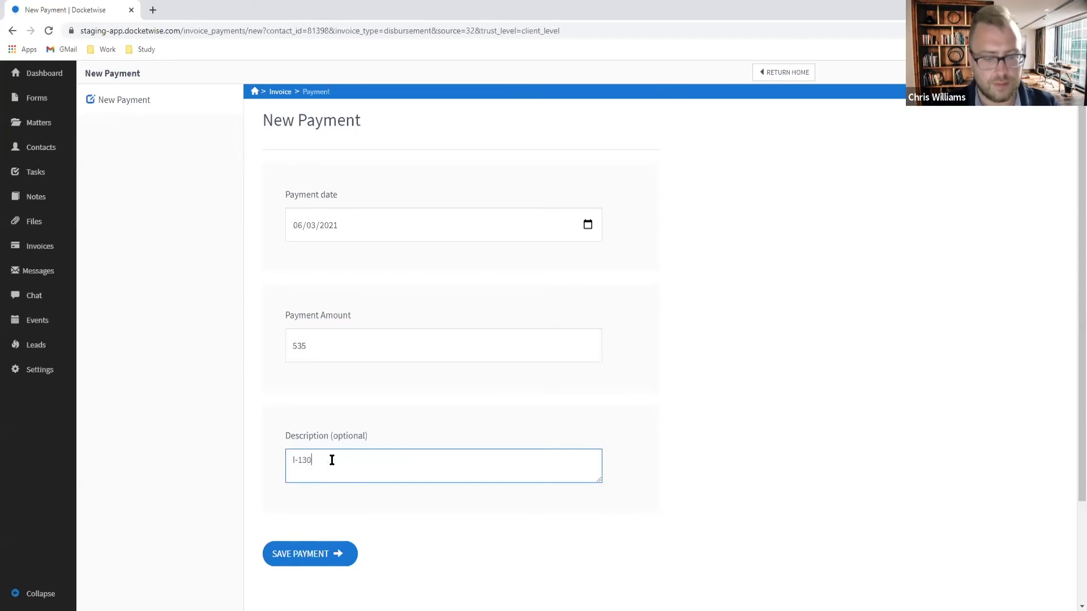
type(" Filing Fees")
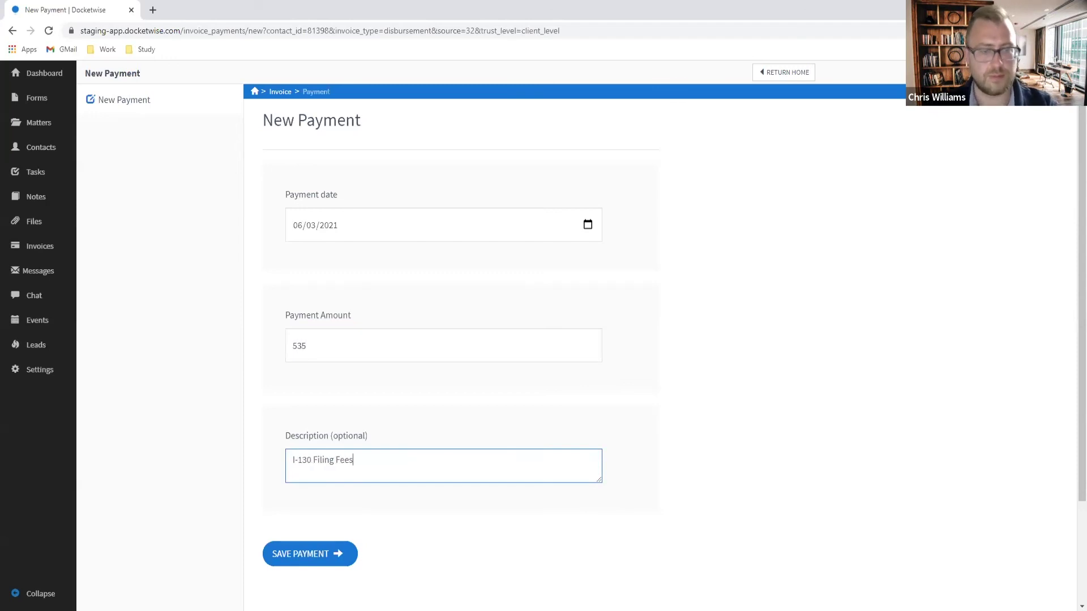
left_click(333, 557)
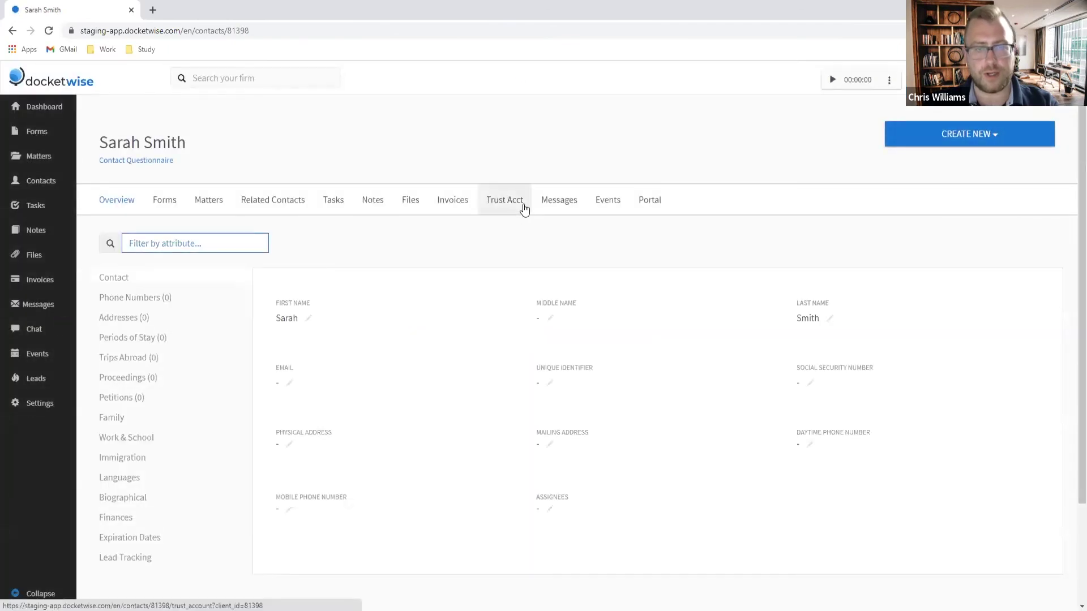
left_click(520, 210)
Step: Confirm the $4640.0 IOLTA balance, then list the client's invoices showing the unpaid $13,872.40 bill
scroll(951, 445, "down", 3)
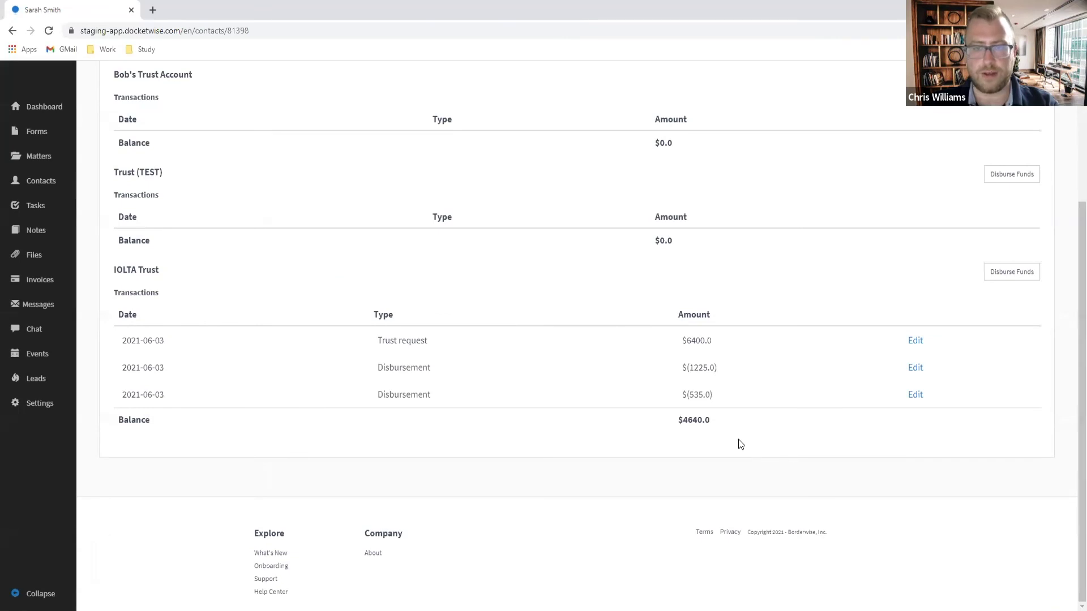
left_click_drag(678, 420, 707, 420)
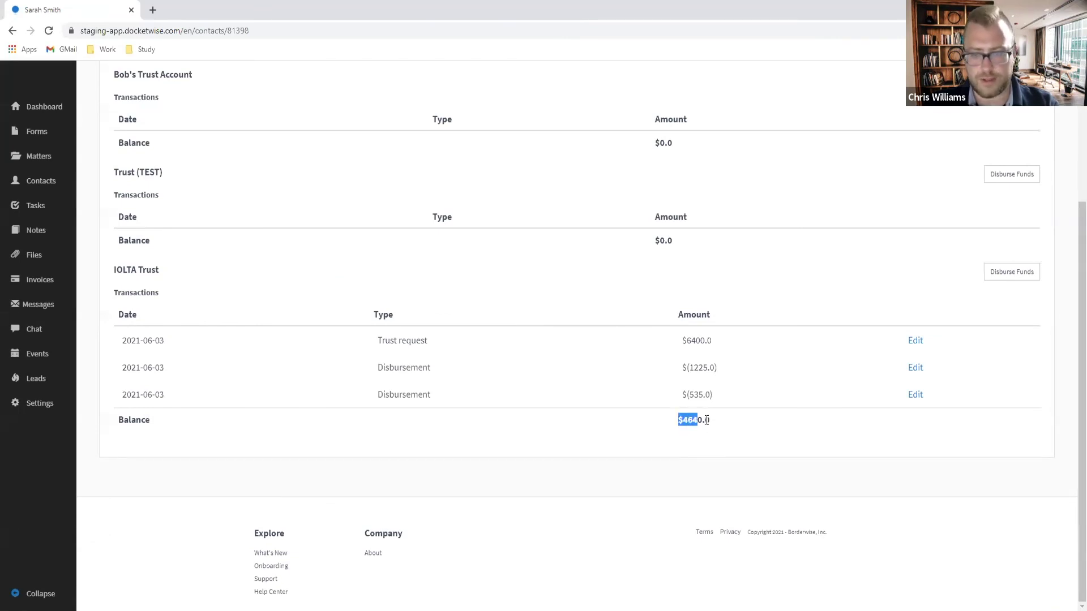
left_click(697, 500)
scroll(736, 498, "up", 3)
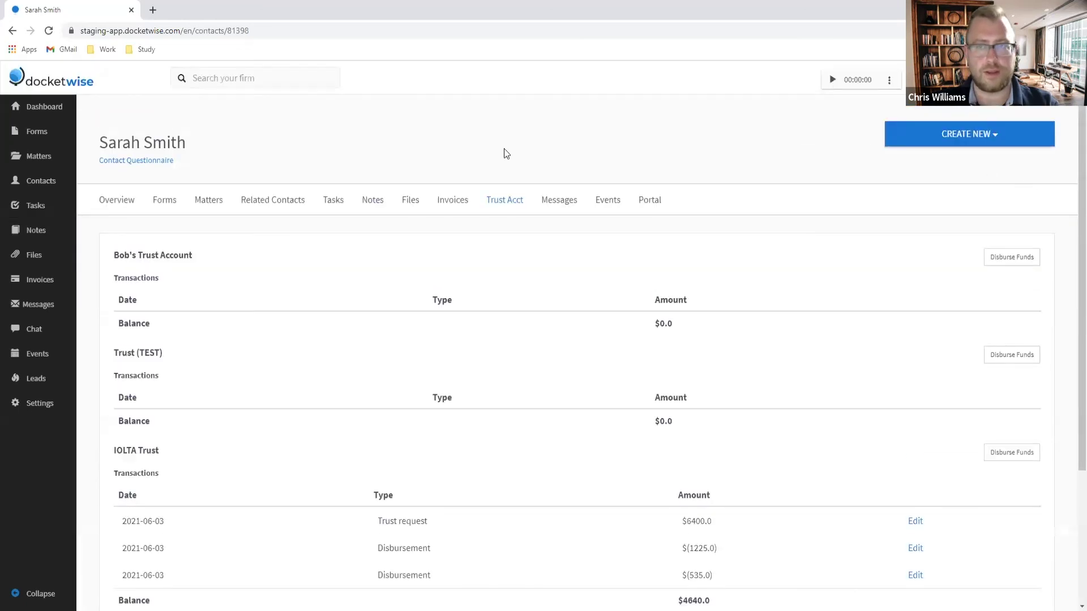
left_click(456, 210)
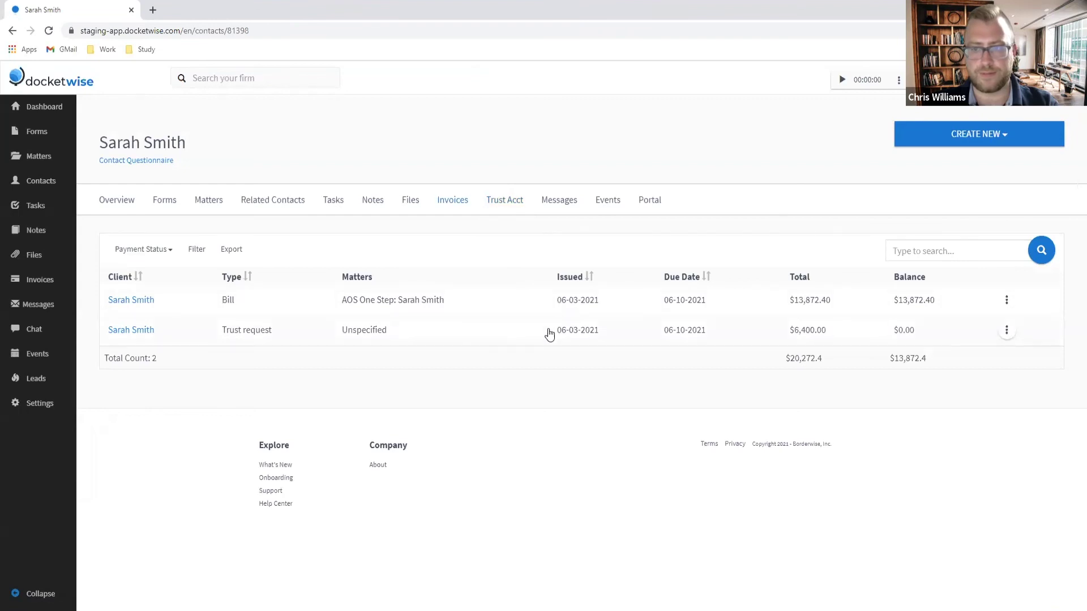
left_click_drag(464, 334, 470, 303)
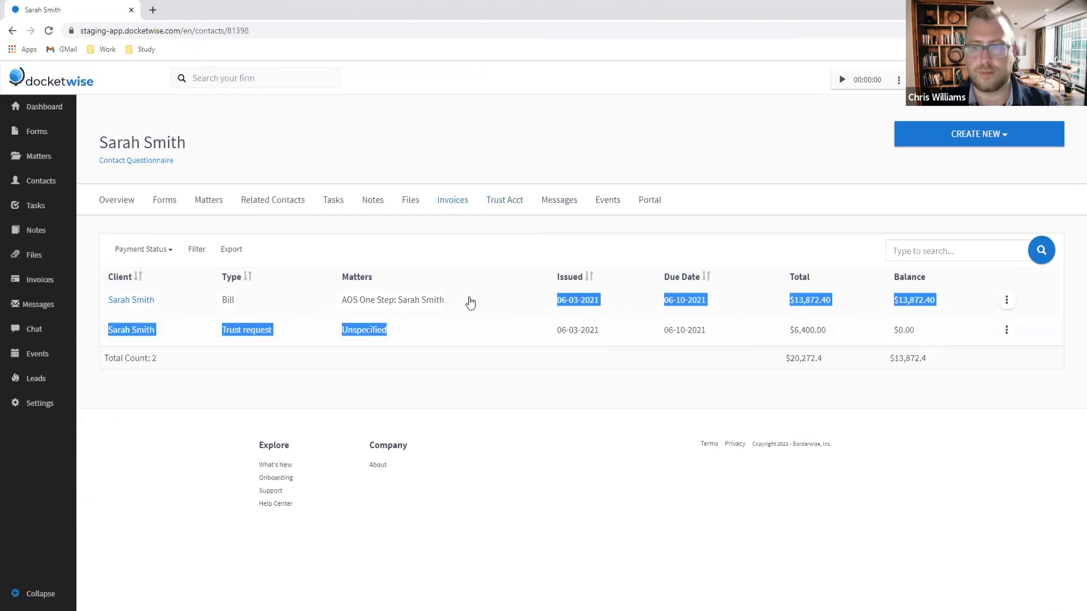
Step: Open Invoice No. 2 ($13,872.40) for editing and list its Invoice Charges lines
left_click(470, 303)
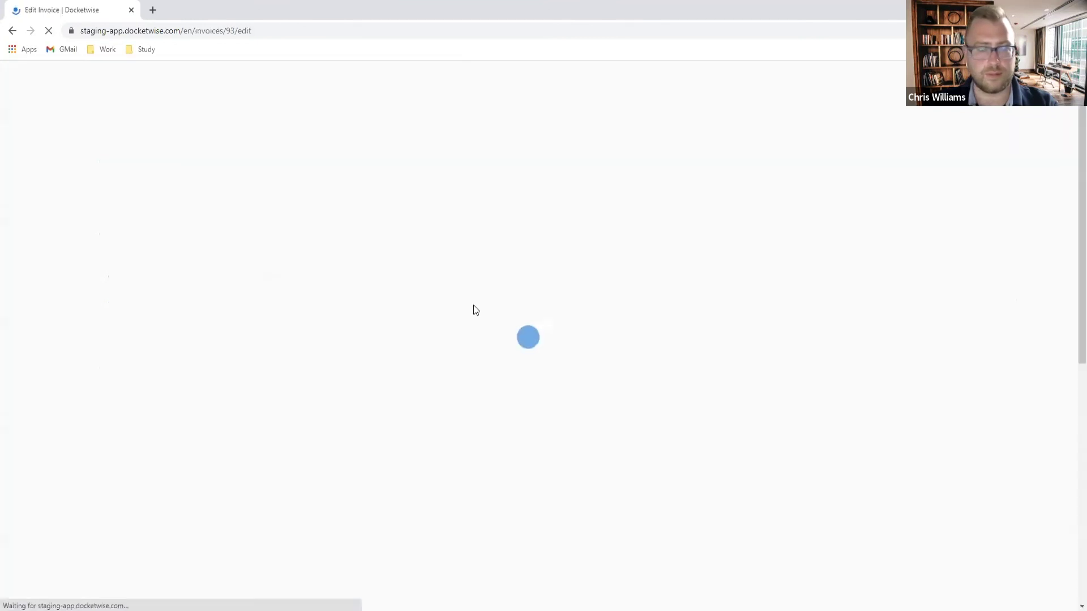
scroll(640, 337, "down", 8)
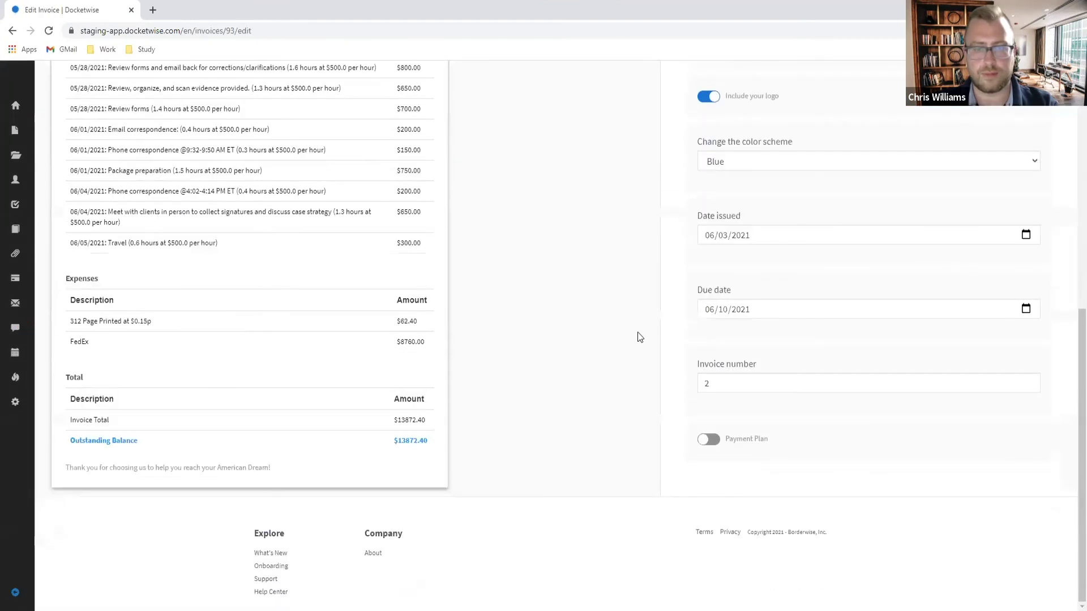
scroll(640, 338, "up", 5)
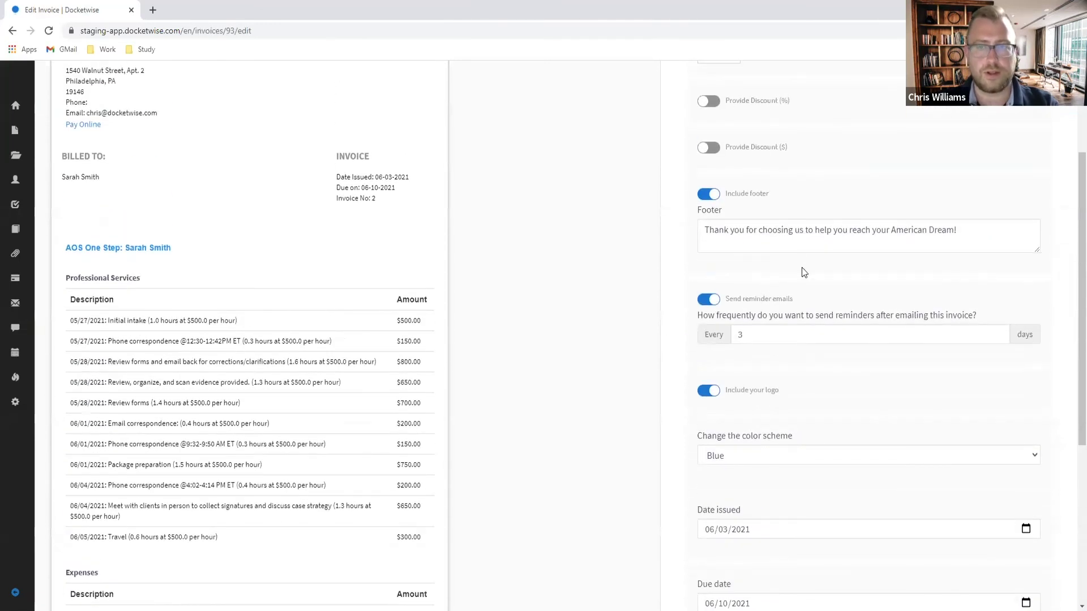
scroll(802, 267, "up", 3)
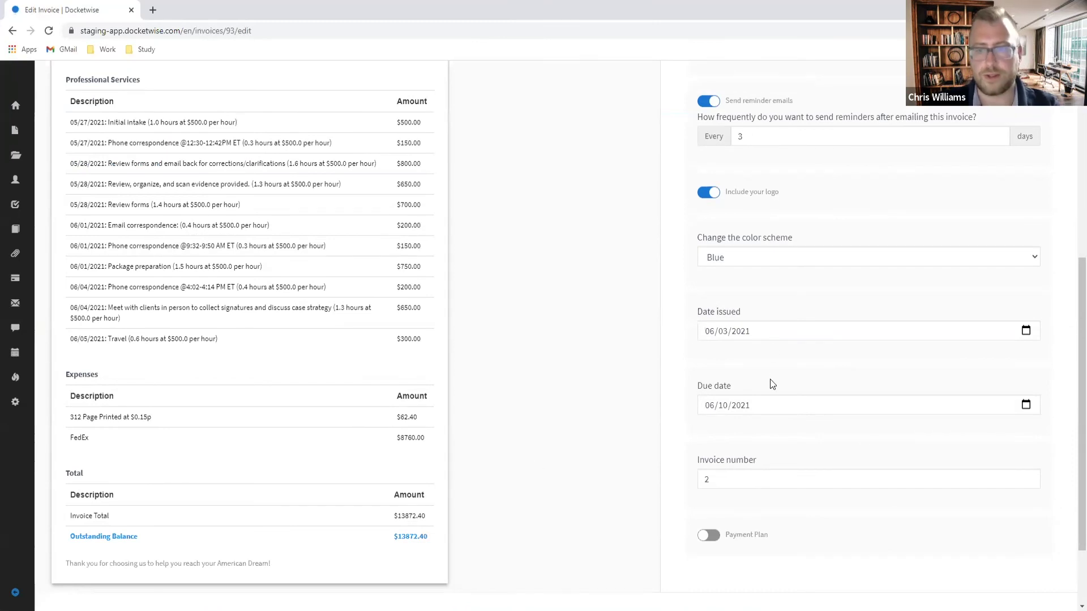
scroll(772, 384, "up", 8)
left_click(771, 139)
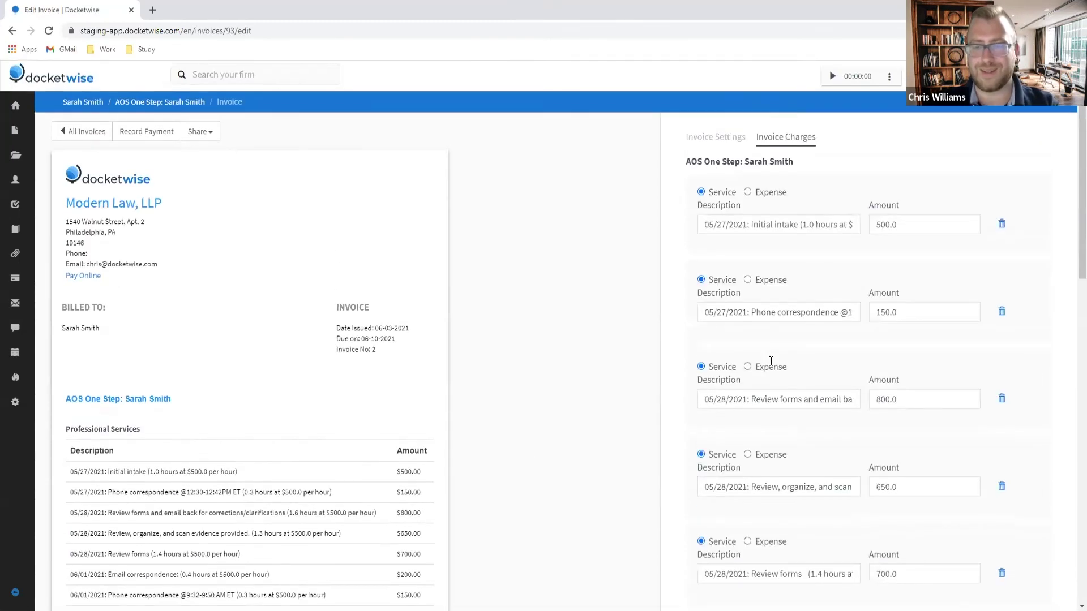
scroll(771, 361, "down", 20)
Step: Correct the FedEx expense amount from 8760.00 to 87.60 and save it
left_click(906, 413)
left_click(886, 410)
key("BackSpace")
key("BackSpace")
key("BackSpace")
type(".6")
left_click(904, 478)
Step: Review the Professional Services charge rows on the updated $5200.00 invoice
scroll(851, 420, "up", 15)
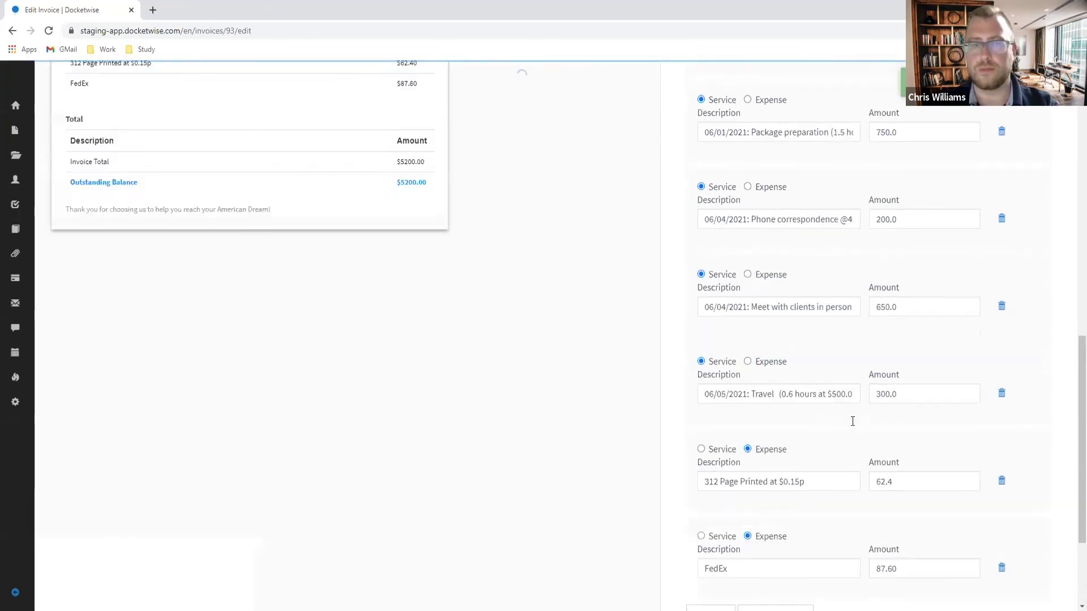
scroll(405, 359, "down", 10)
scroll(510, 369, "up", 10)
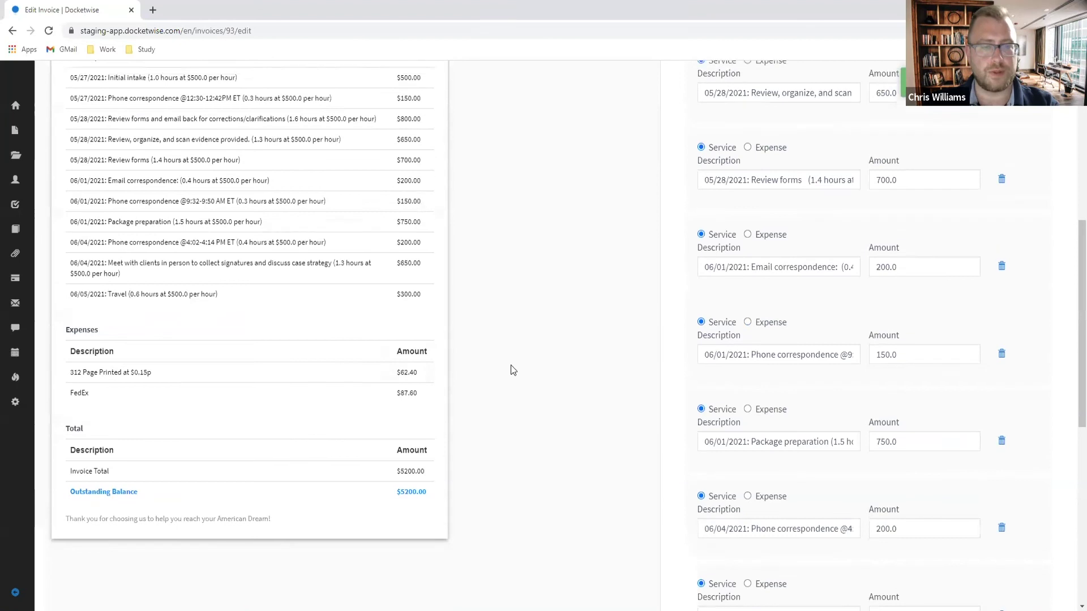
scroll(354, 196, "down", 6)
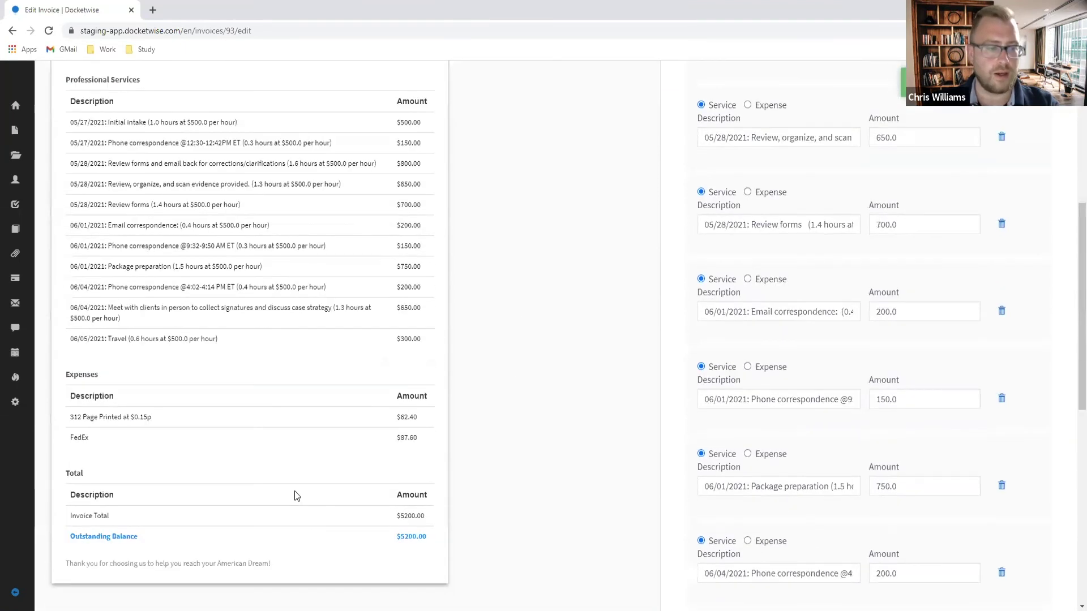
scroll(151, 262, "up", 3)
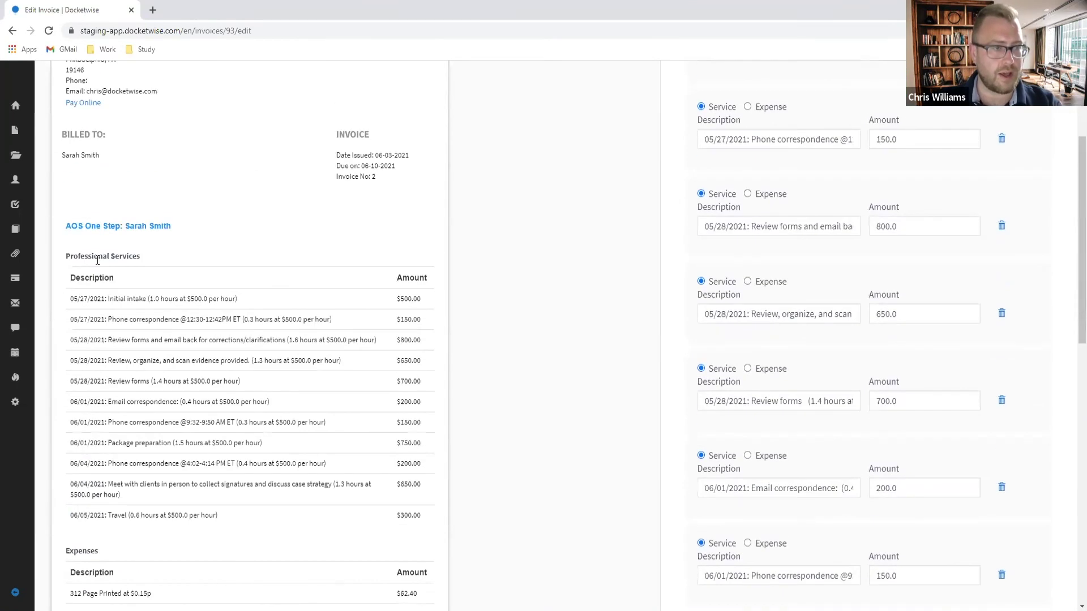
left_click_drag(77, 299, 338, 516)
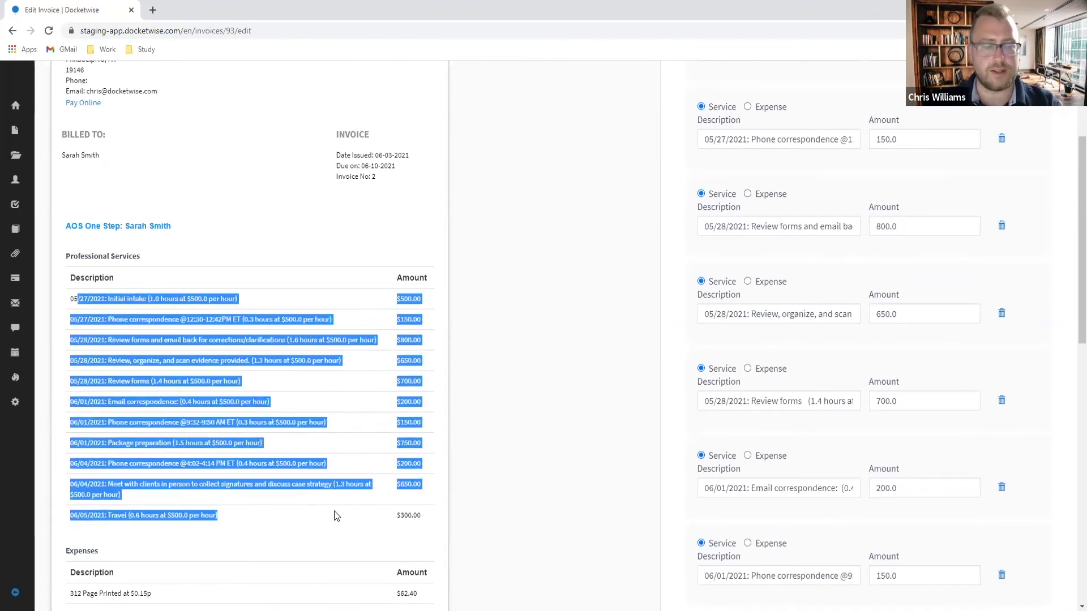
left_click_drag(260, 517, 69, 299)
left_click(517, 308)
scroll(519, 311, "up", 3)
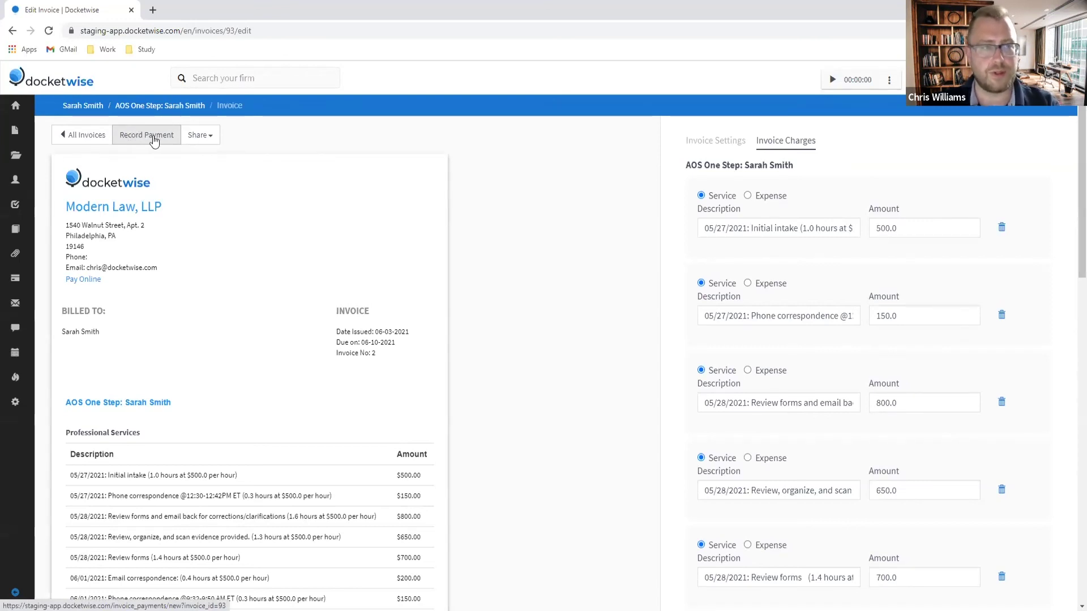
Step: Start a Trust transfer payment from the IOLTA Trust into the Attorney Business Checking Account
left_click(154, 140)
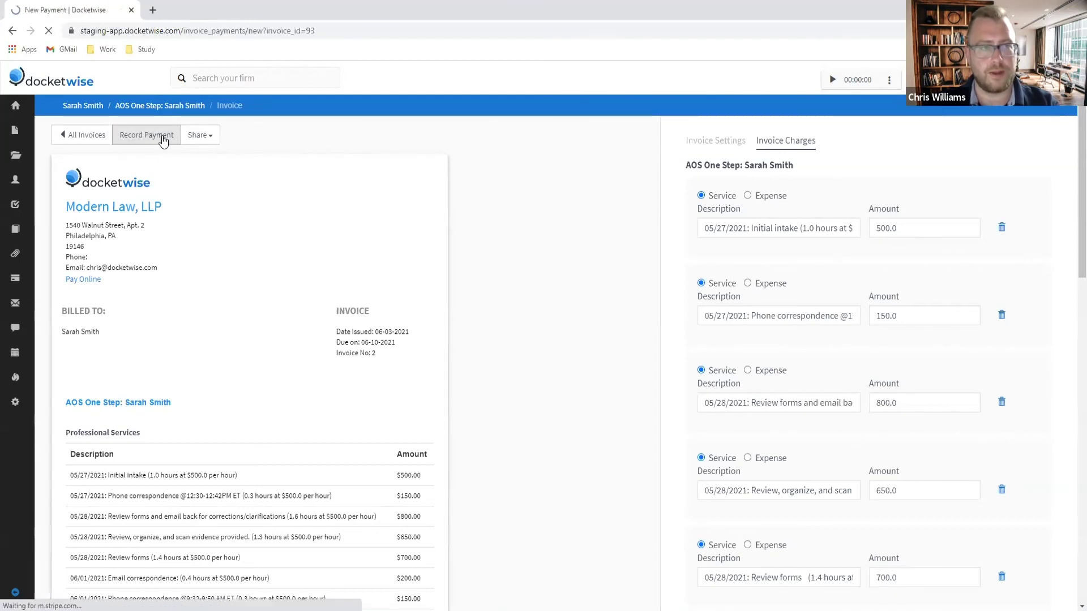
left_click(422, 229)
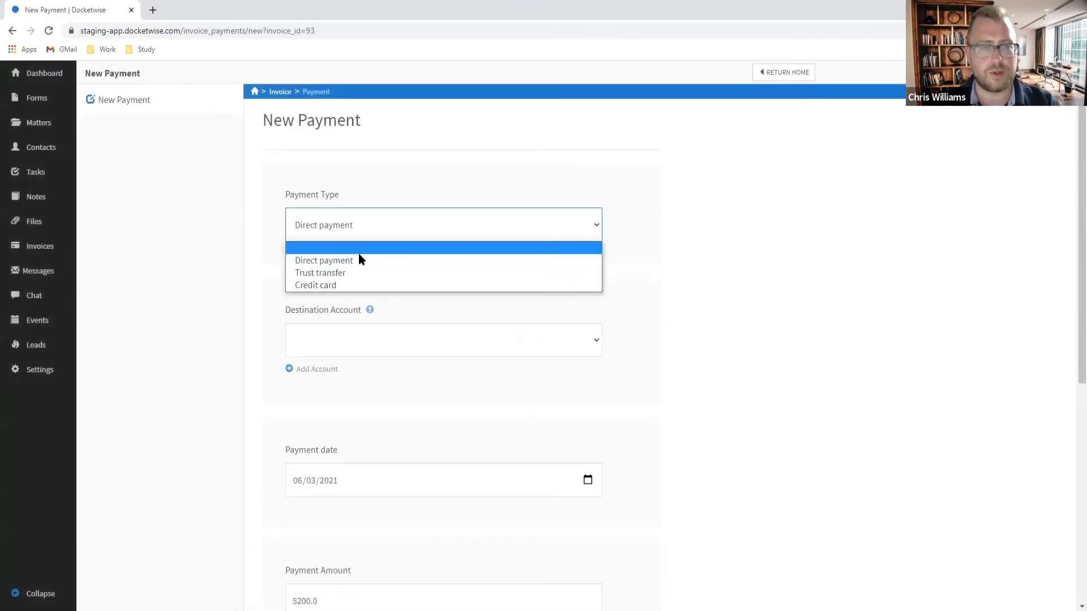
left_click(346, 272)
scroll(383, 308, "down", 1)
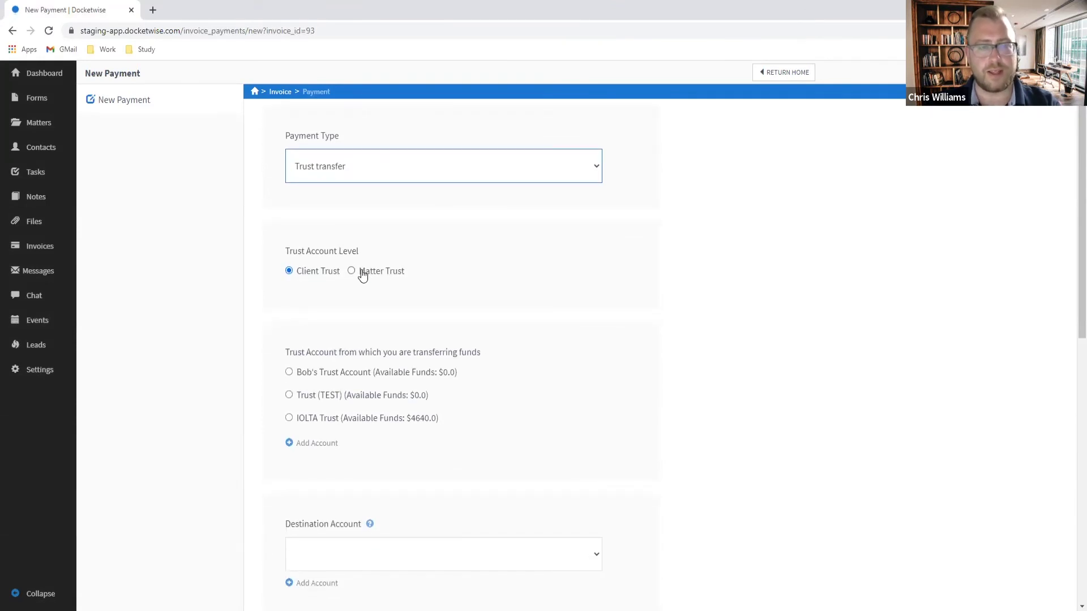
left_click(289, 418)
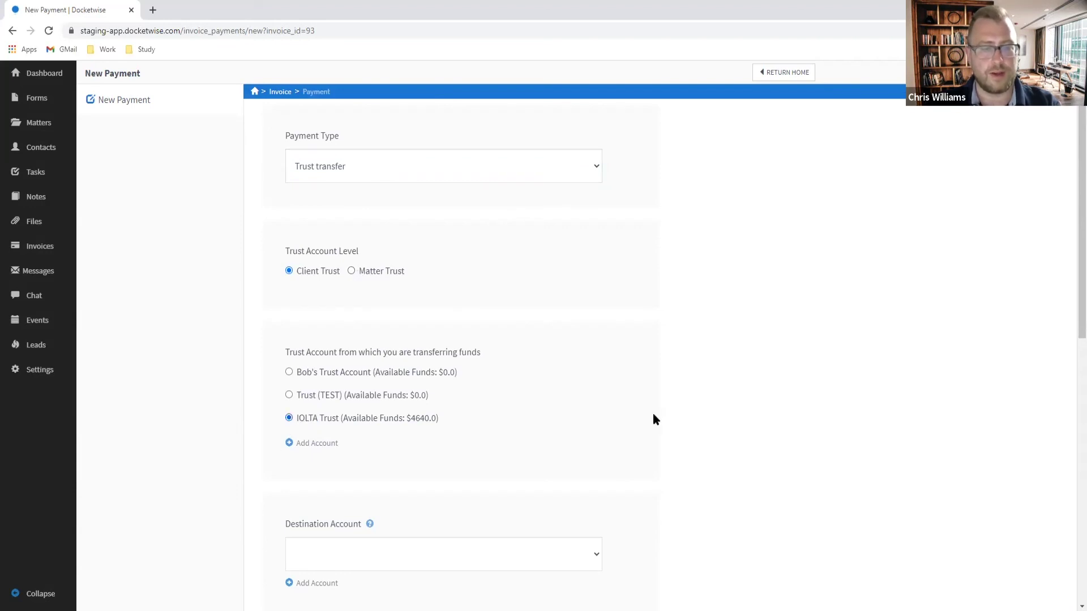
scroll(651, 417, "down", 1)
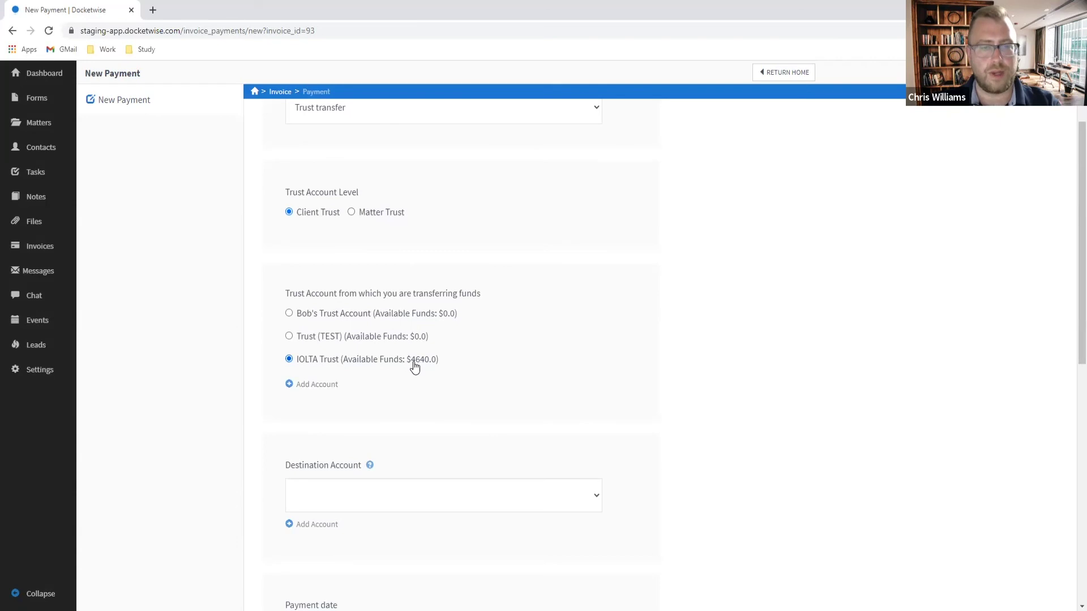
scroll(390, 462, "down", 3)
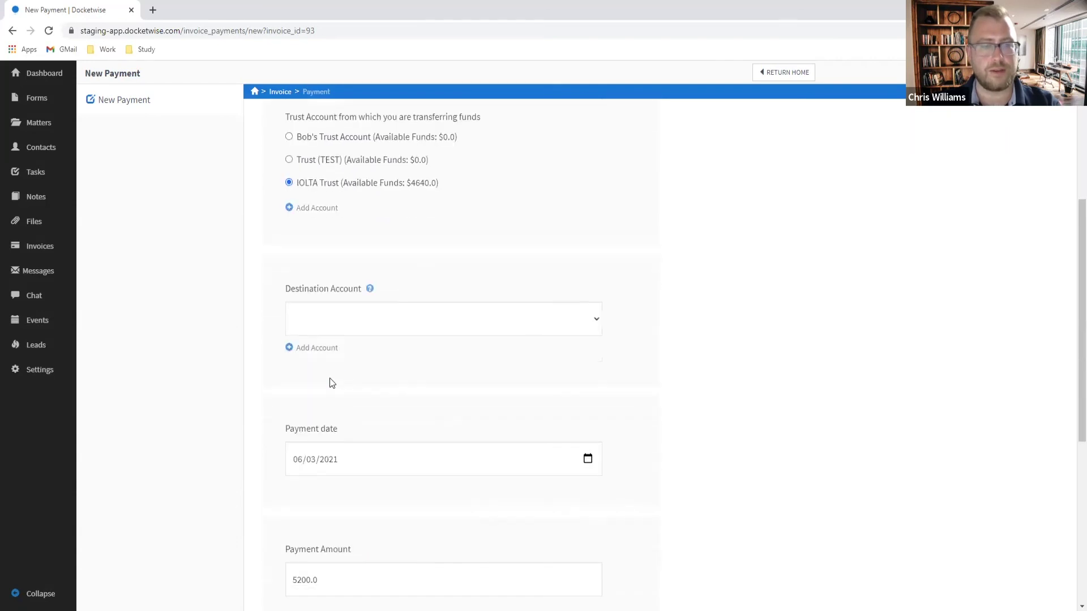
scroll(331, 382, "up", 1)
left_click(361, 372)
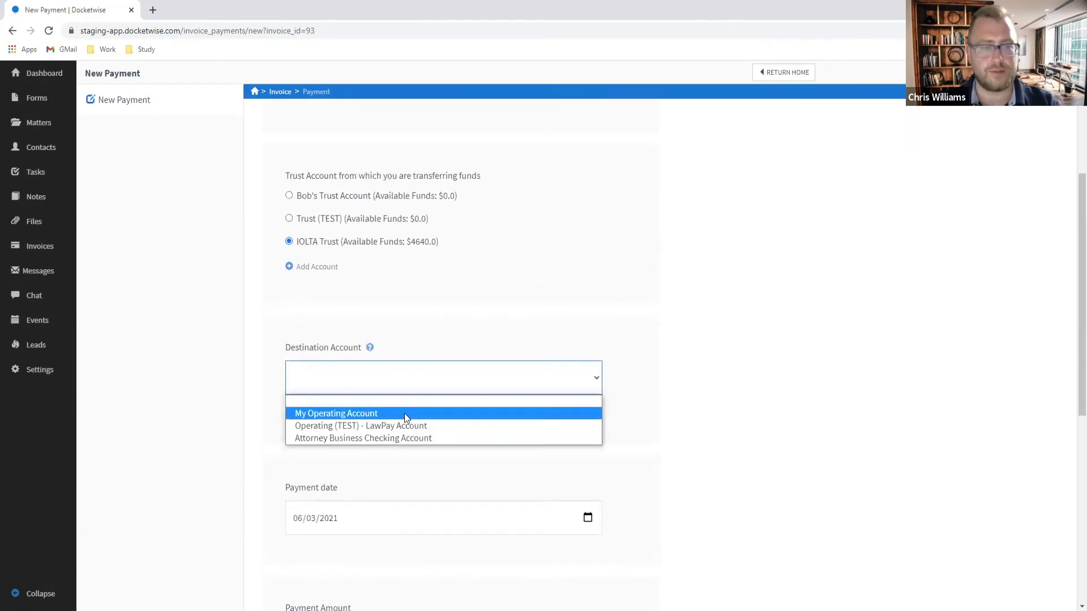
left_click(414, 439)
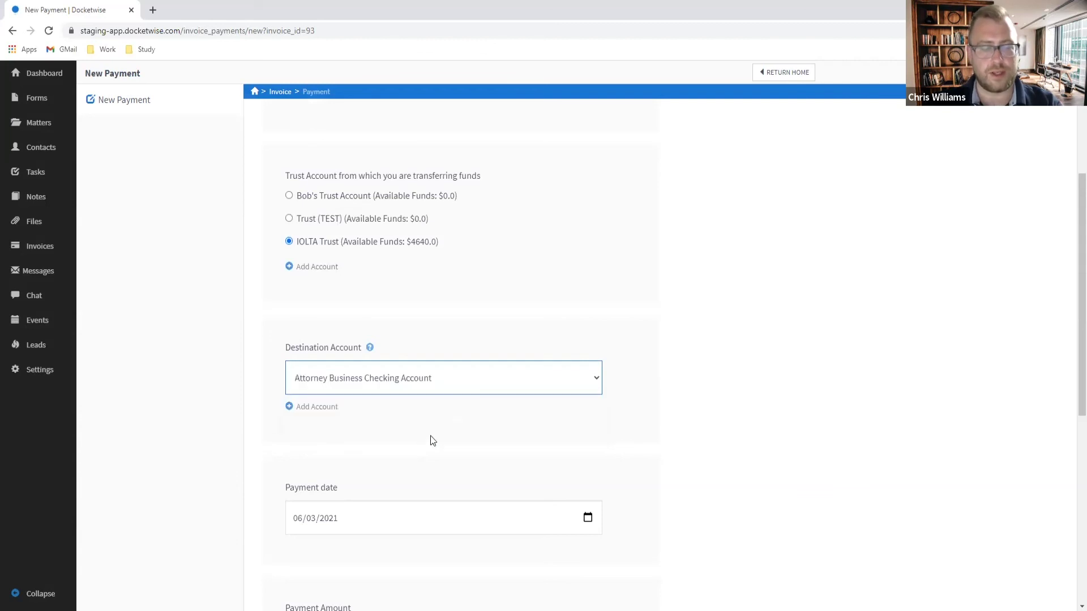
scroll(447, 457, "down", 1)
scroll(466, 479, "down", 2)
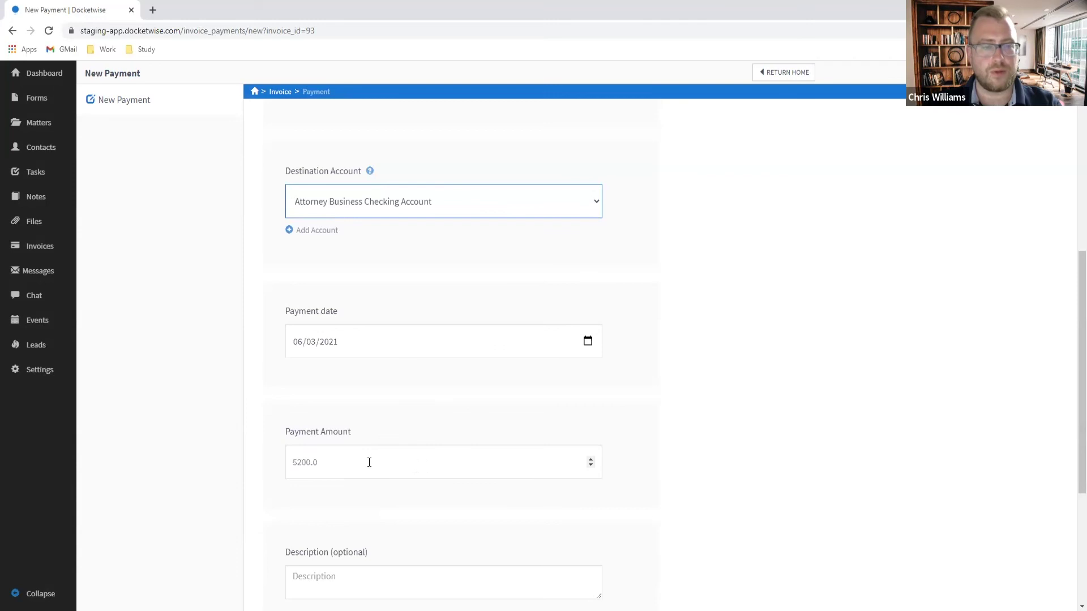
scroll(364, 464, "up", 2)
scroll(362, 475, "down", 1)
scroll(407, 407, "up", 3)
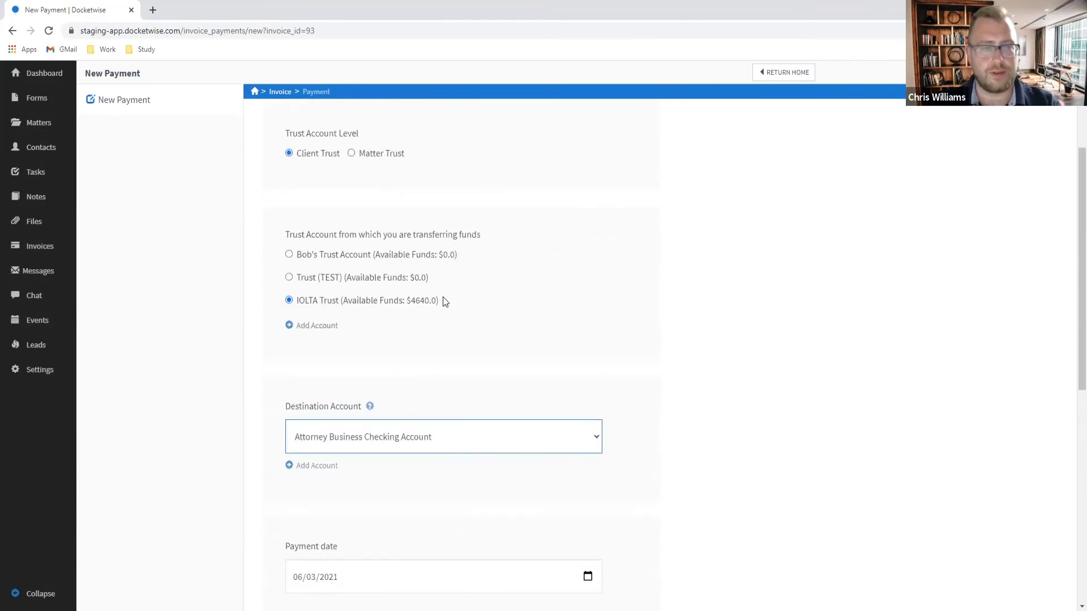
scroll(367, 340, "down", 7)
Step: Set the payment amount to 4640 with description 'Trust transfer' and save the payment
left_click(332, 283)
left_click_drag(332, 282, 206, 291)
type("4640")
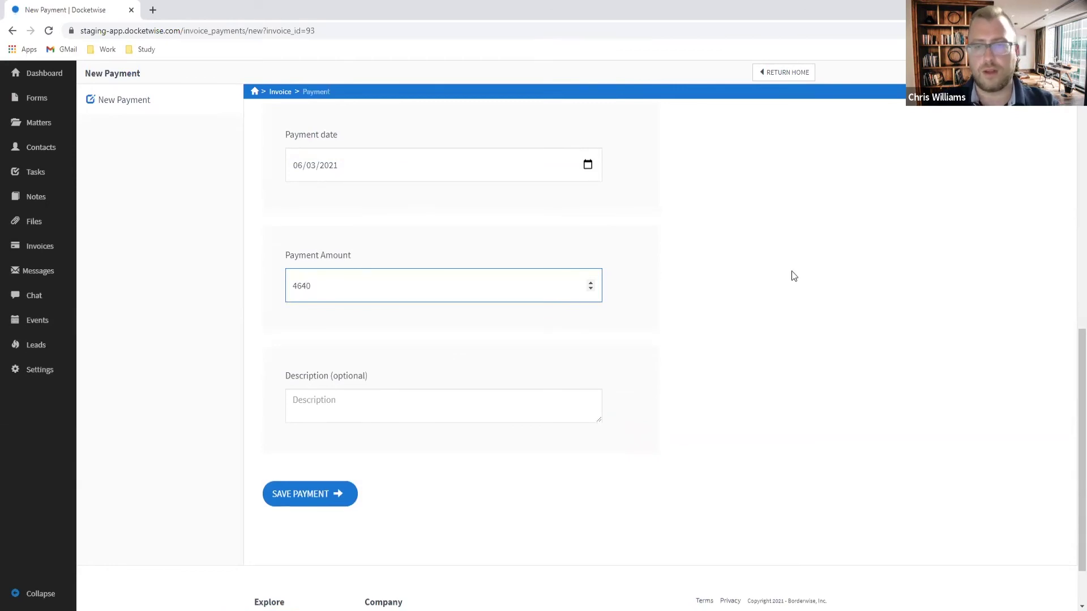
left_click(836, 272)
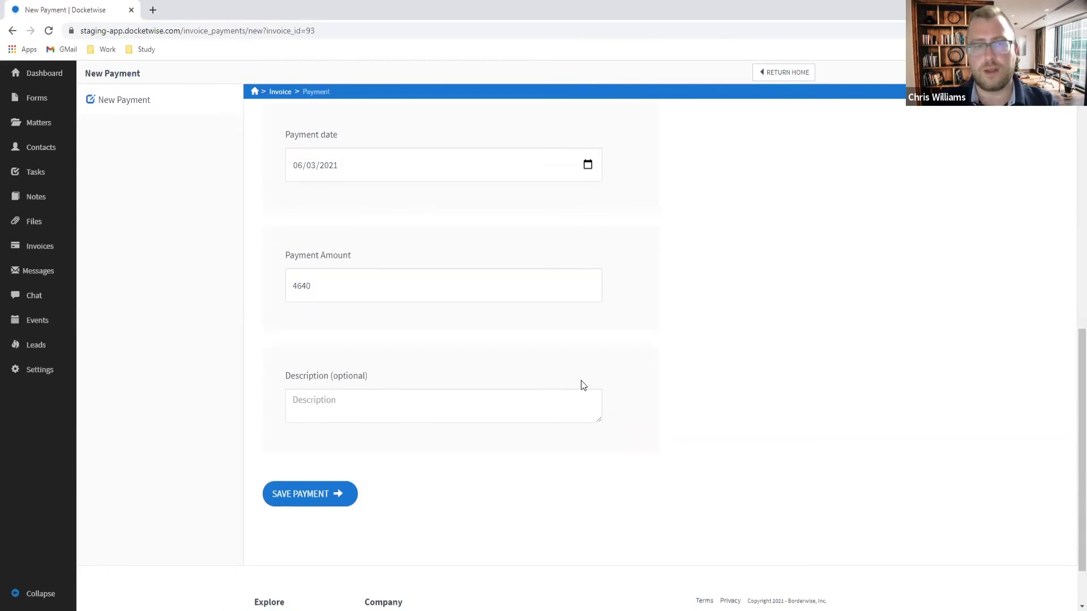
left_click(347, 402)
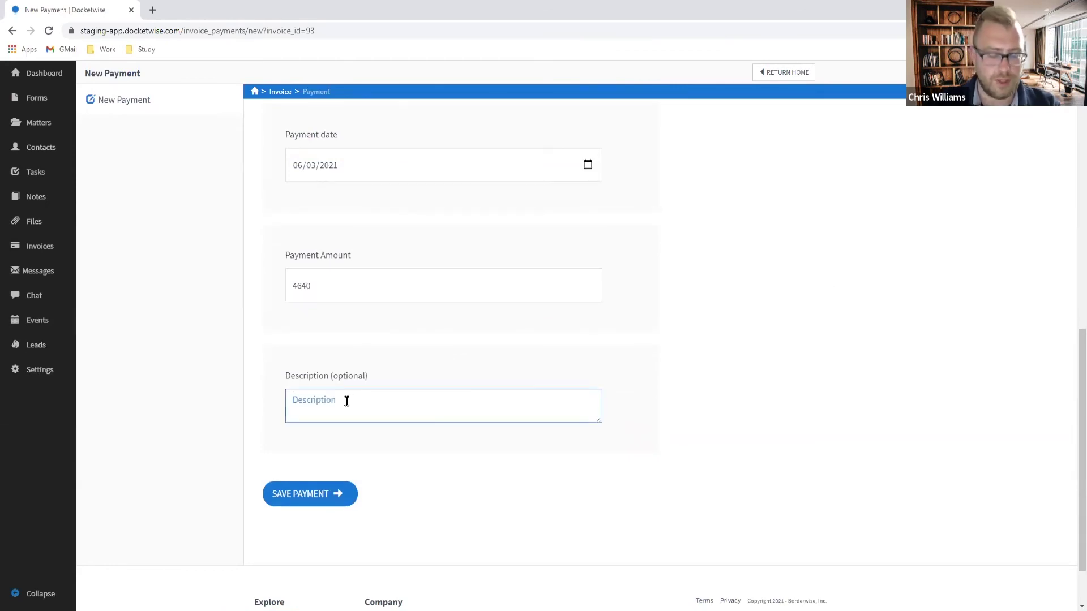
type("Trust transger")
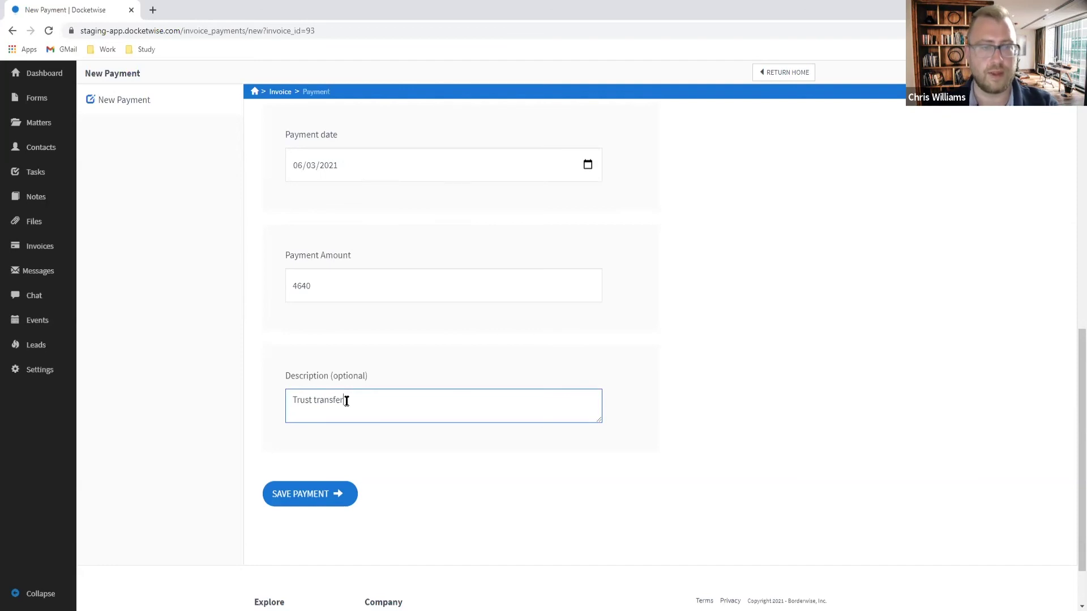
left_click(318, 496)
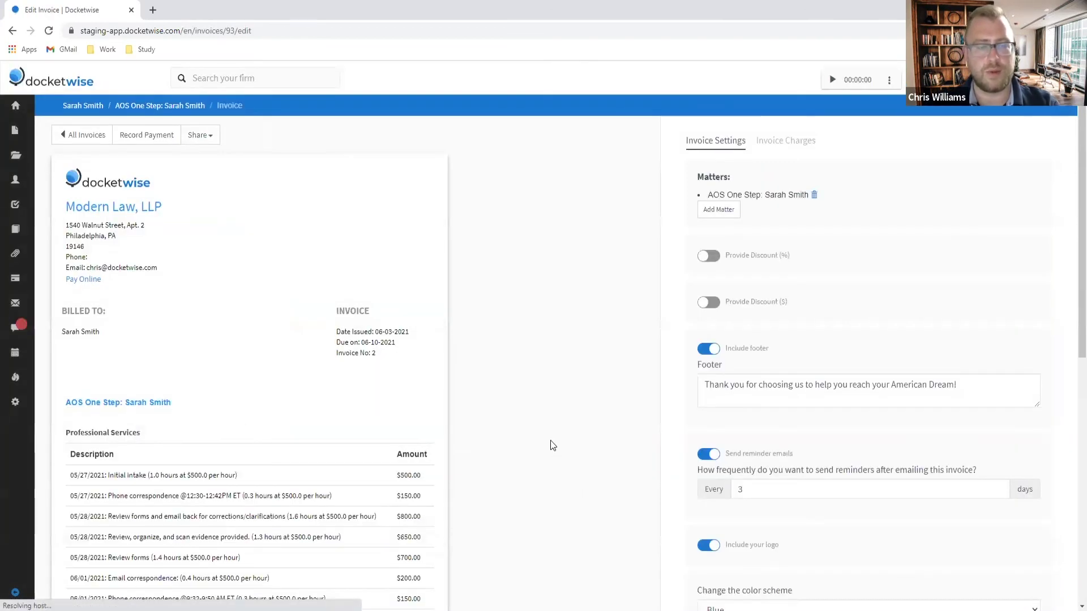
Step: Check the $560.00 outstanding balance and begin a second payment on Invoice No. 2
scroll(550, 441, "down", 7)
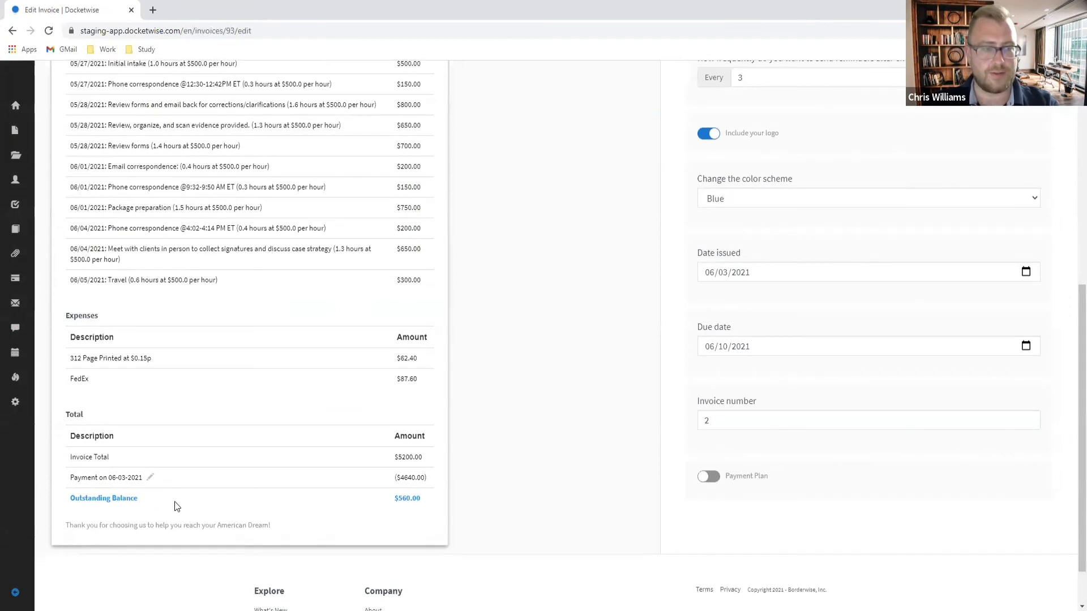
scroll(537, 475, "up", 3)
scroll(535, 474, "down", 4)
scroll(541, 474, "up", 5)
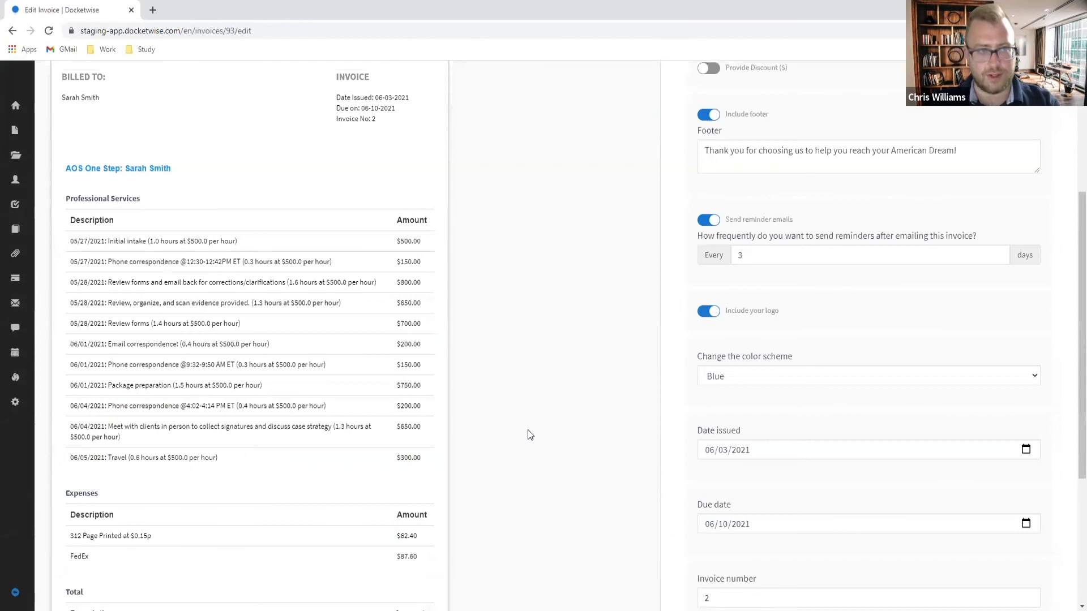
scroll(528, 430, "up", 4)
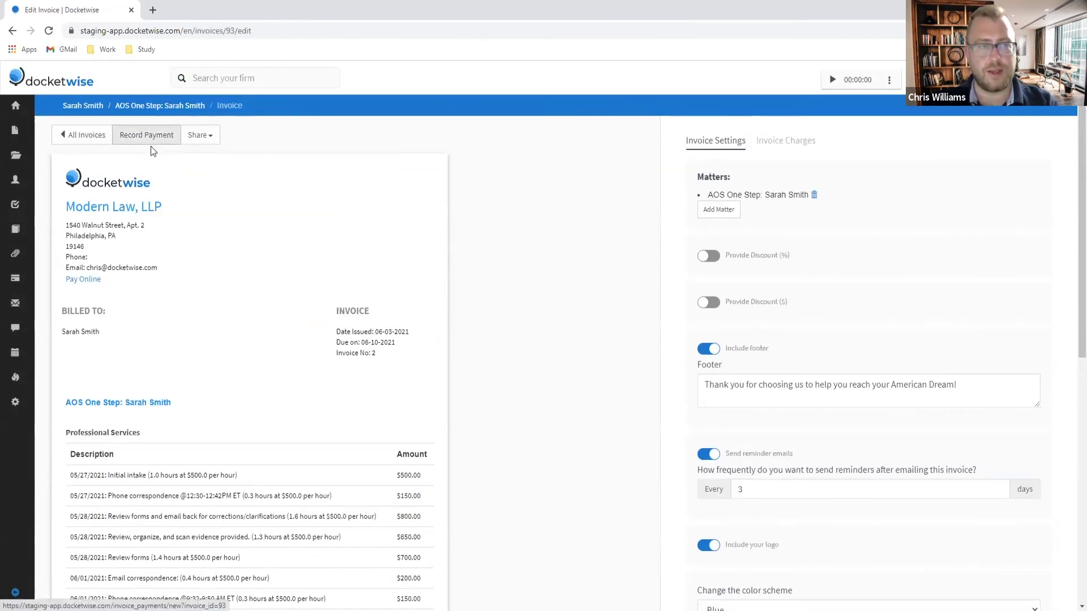
left_click(198, 138)
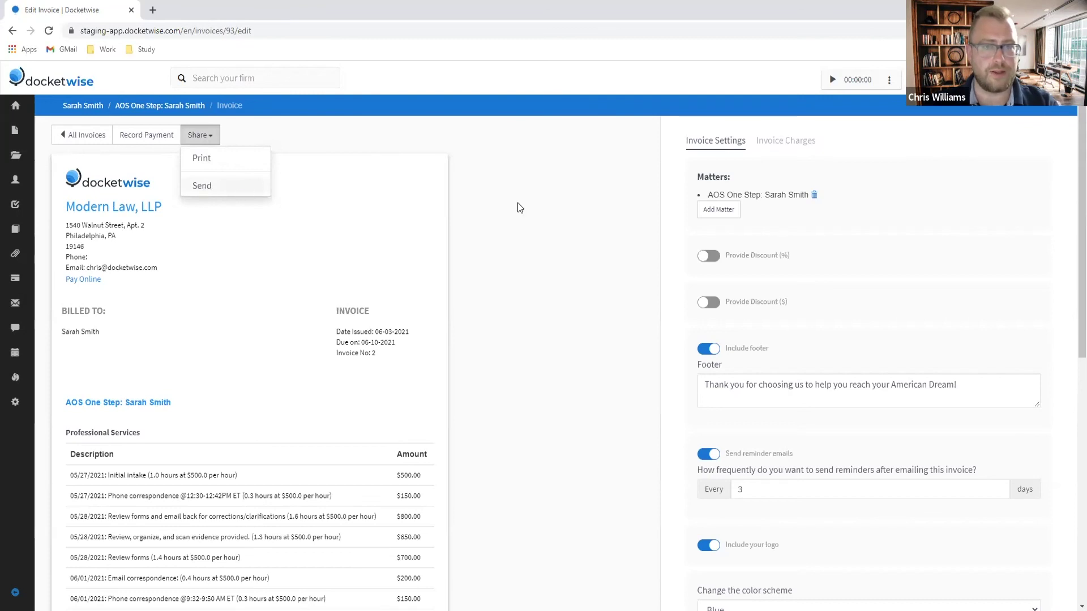
left_click(294, 164)
left_click(147, 136)
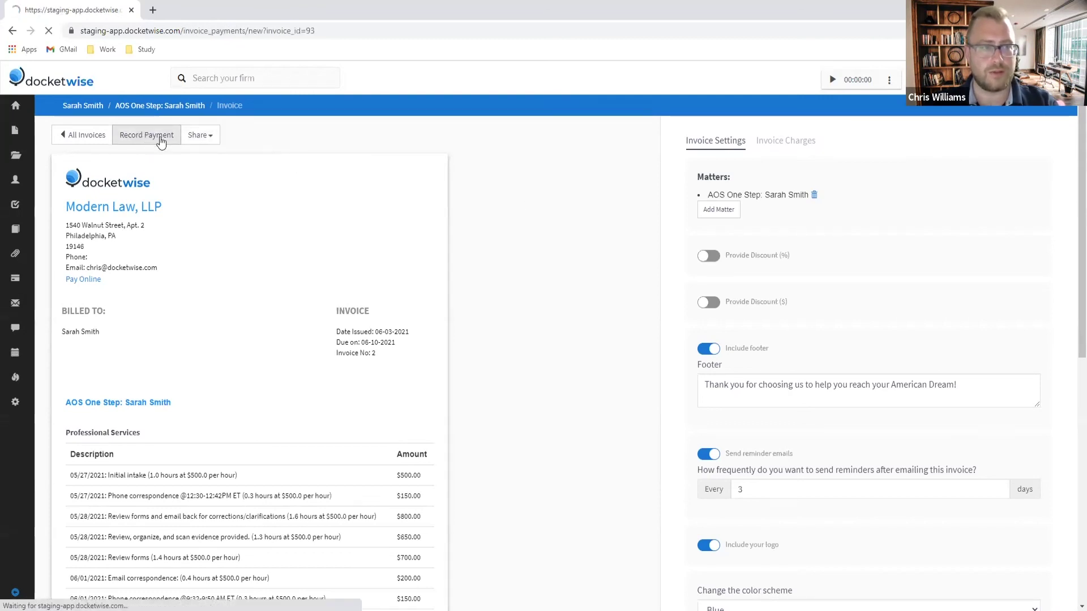
Step: Save a $560 Direct payment to the Attorney Business Checking Account described 'Paid in cash'
left_click(433, 227)
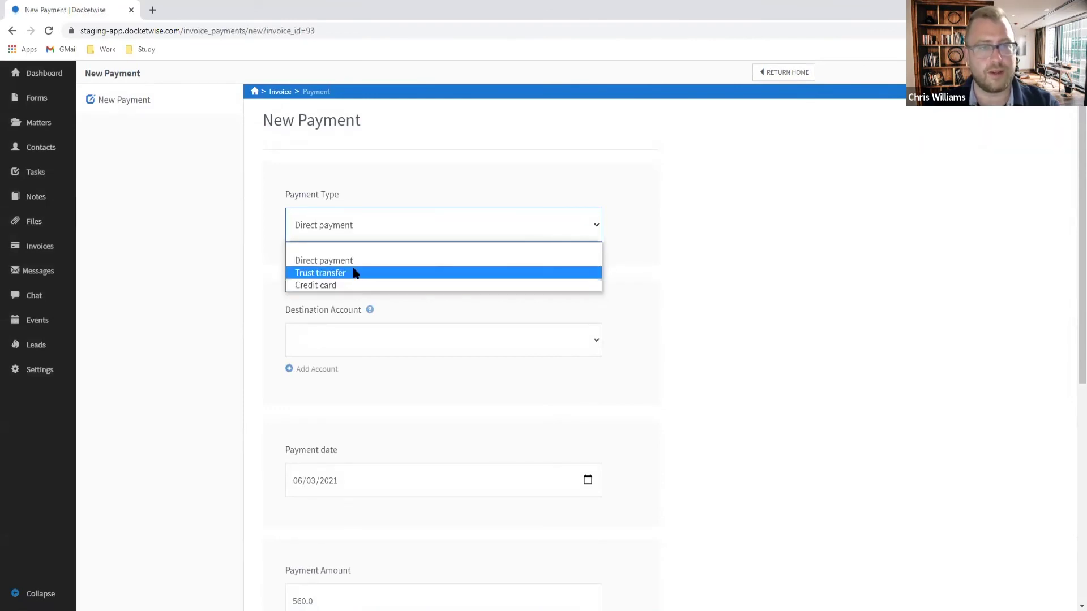
left_click(358, 259)
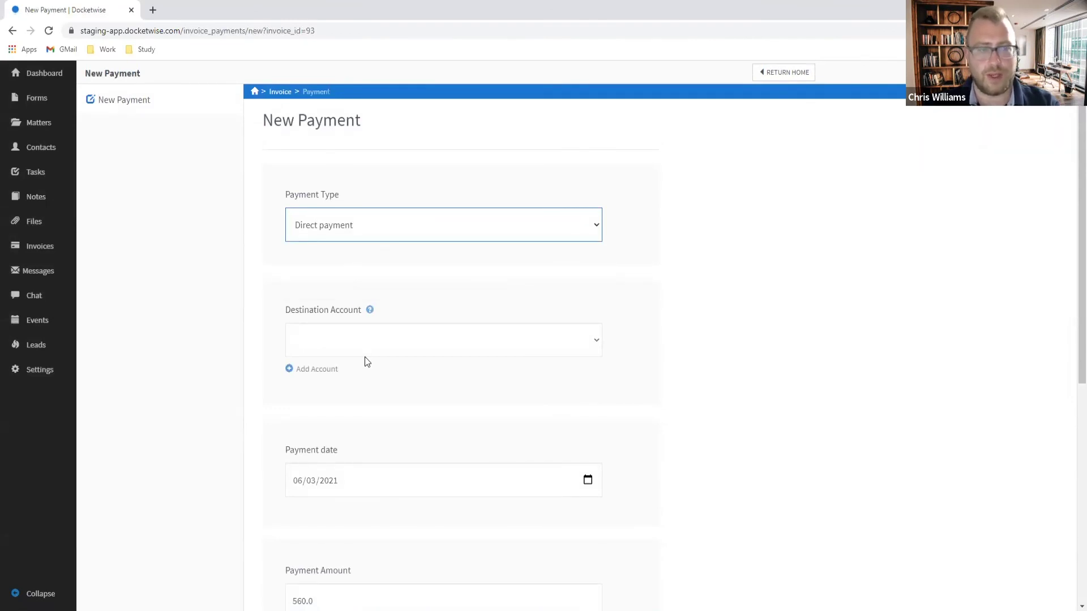
left_click(387, 339)
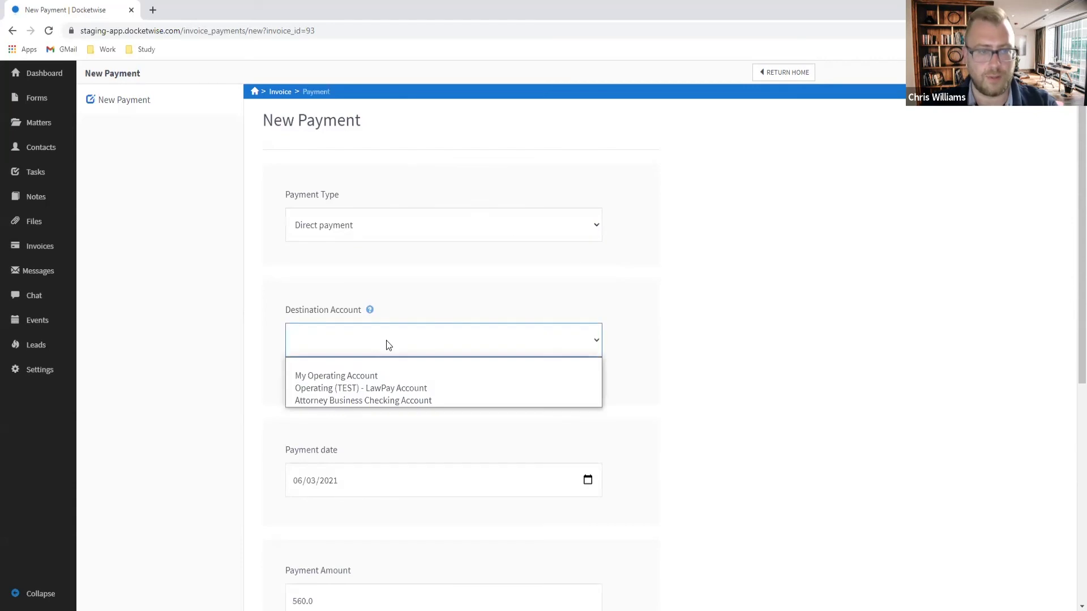
left_click(369, 400)
scroll(367, 385, "down", 3)
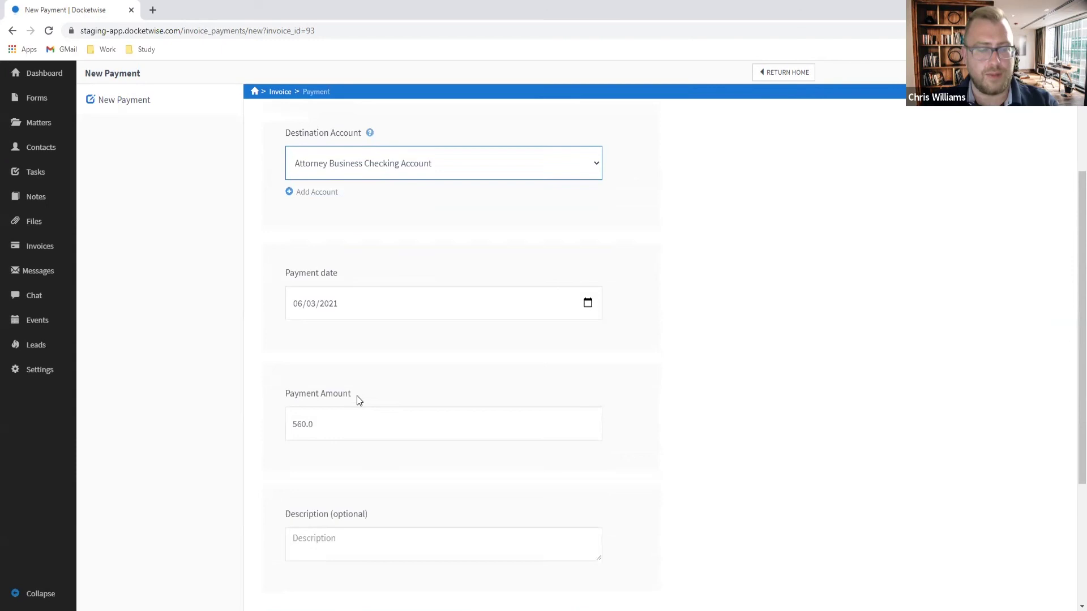
scroll(358, 399, "down", 1)
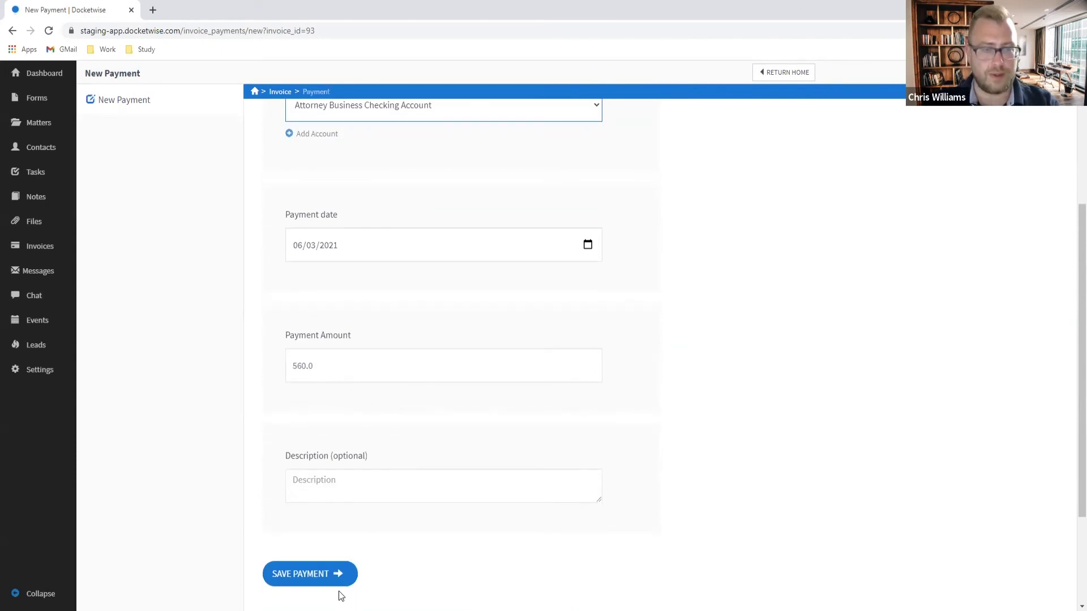
left_click(329, 490)
type("Paid in cash")
left_click(323, 573)
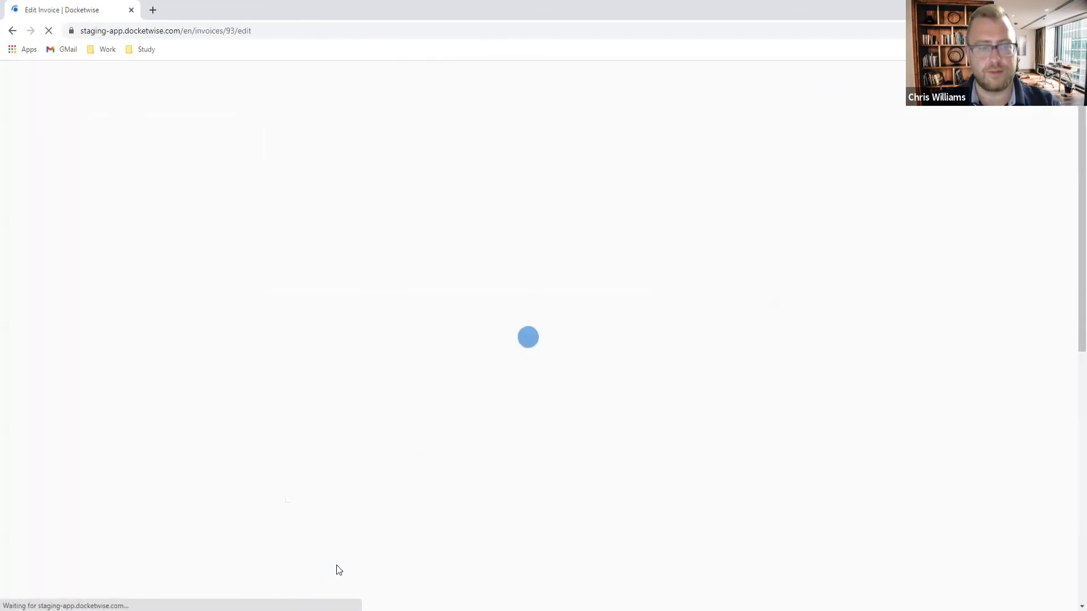
Step: Check the totals showing the $4640.00 and $560.00 payments and $0.00 outstanding balance
scroll(710, 329, "down", 9)
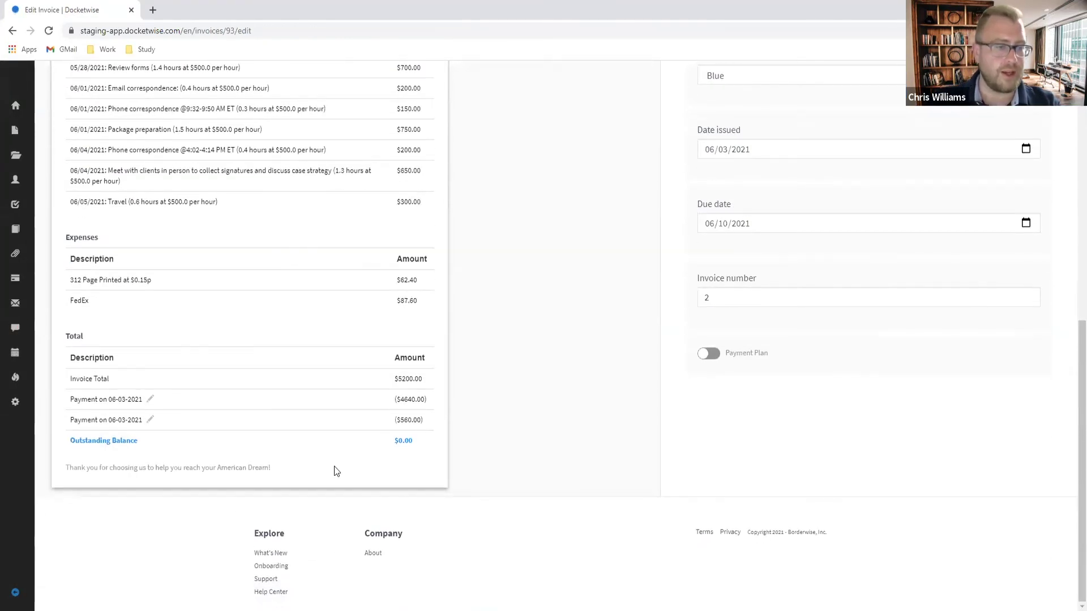
left_click_drag(421, 443, 69, 335)
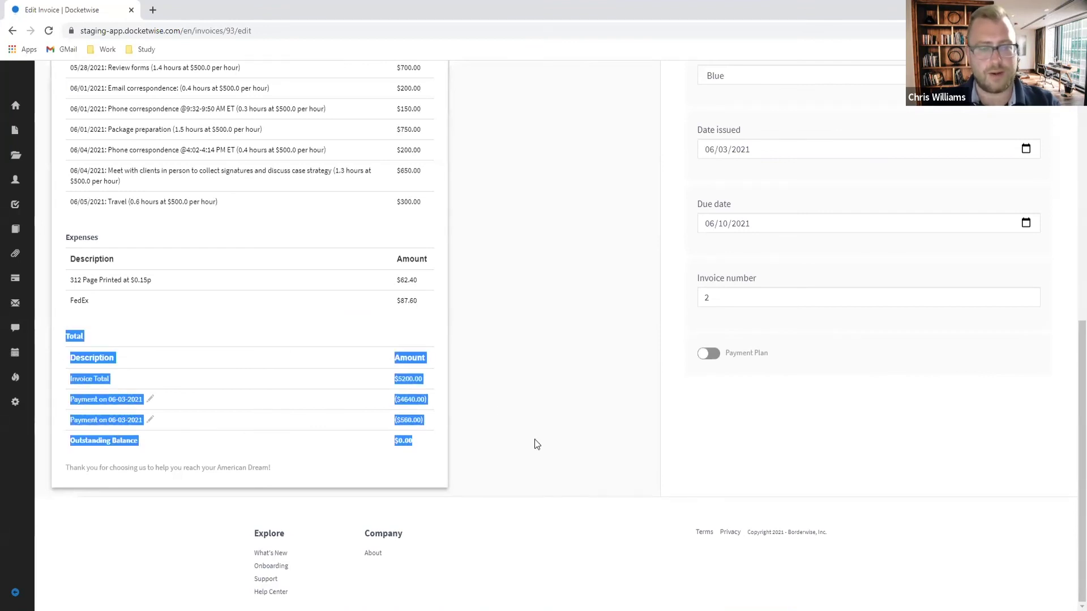
left_click(559, 430)
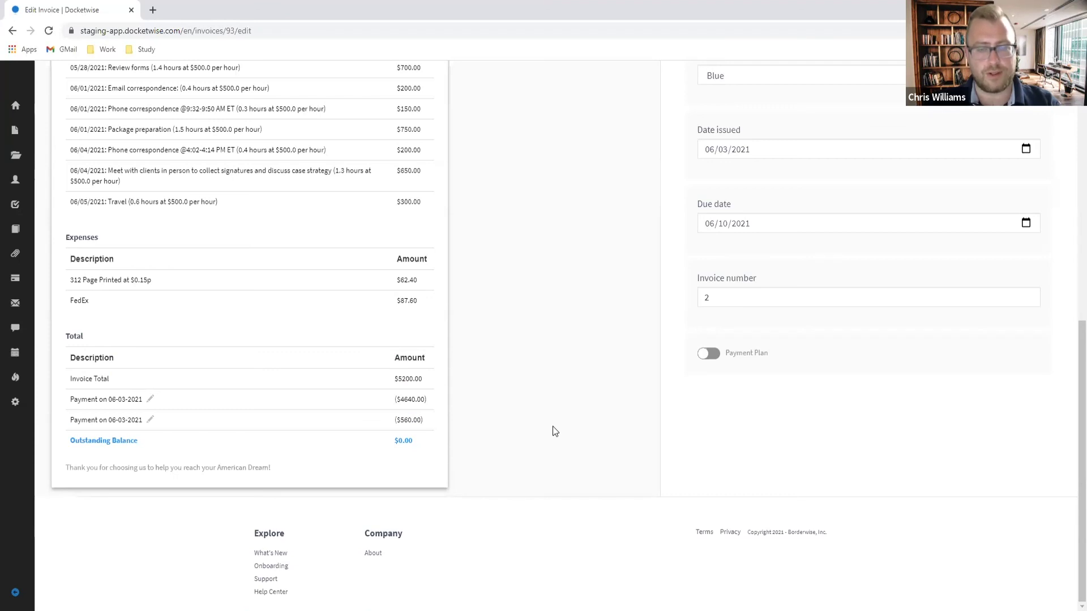
scroll(552, 426, "up", 2)
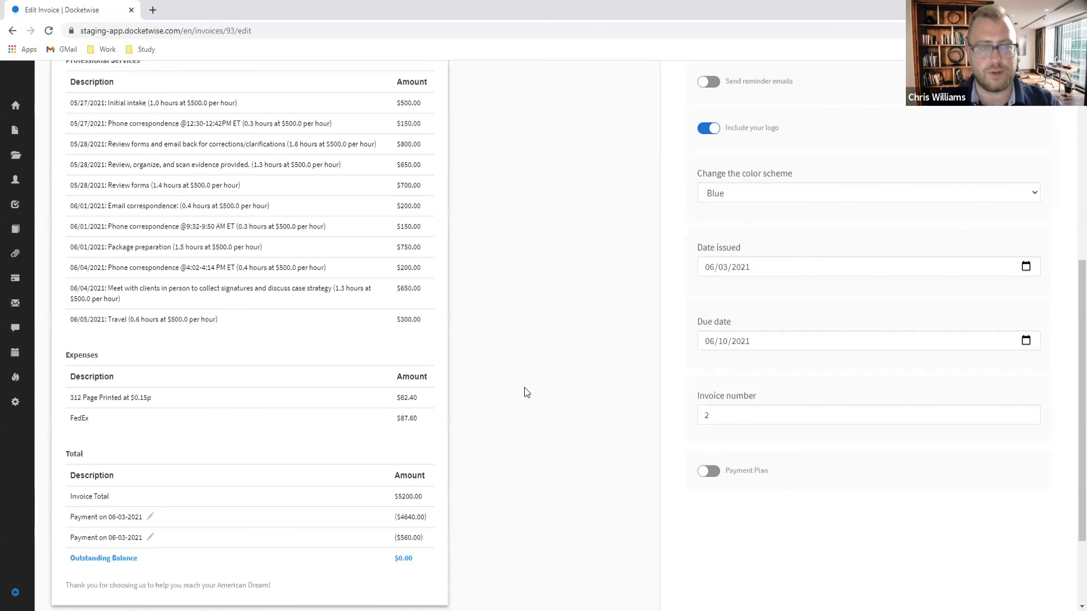
scroll(514, 382, "up", 2)
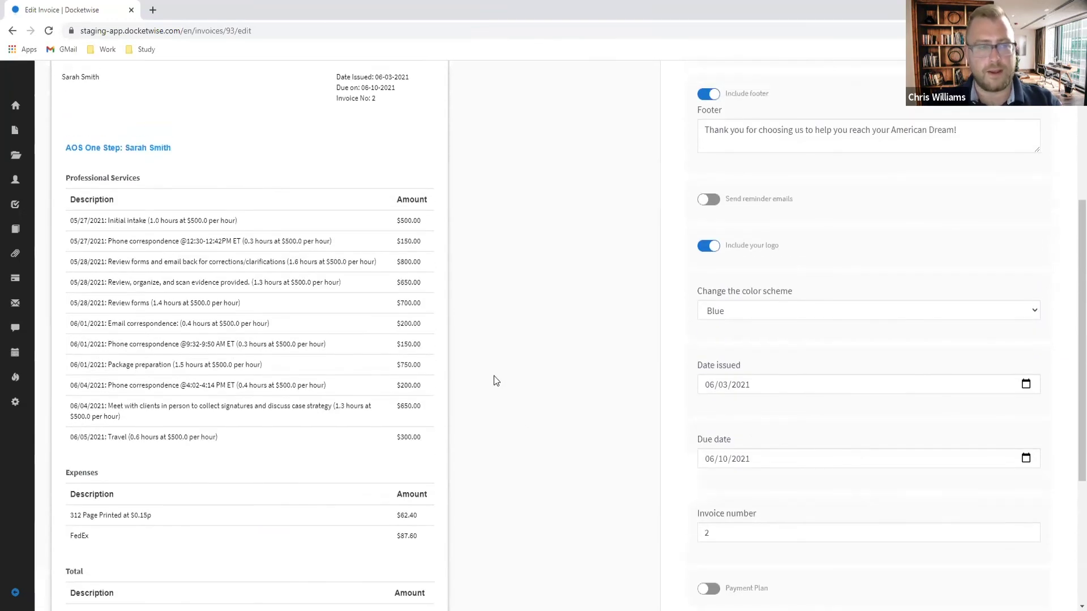